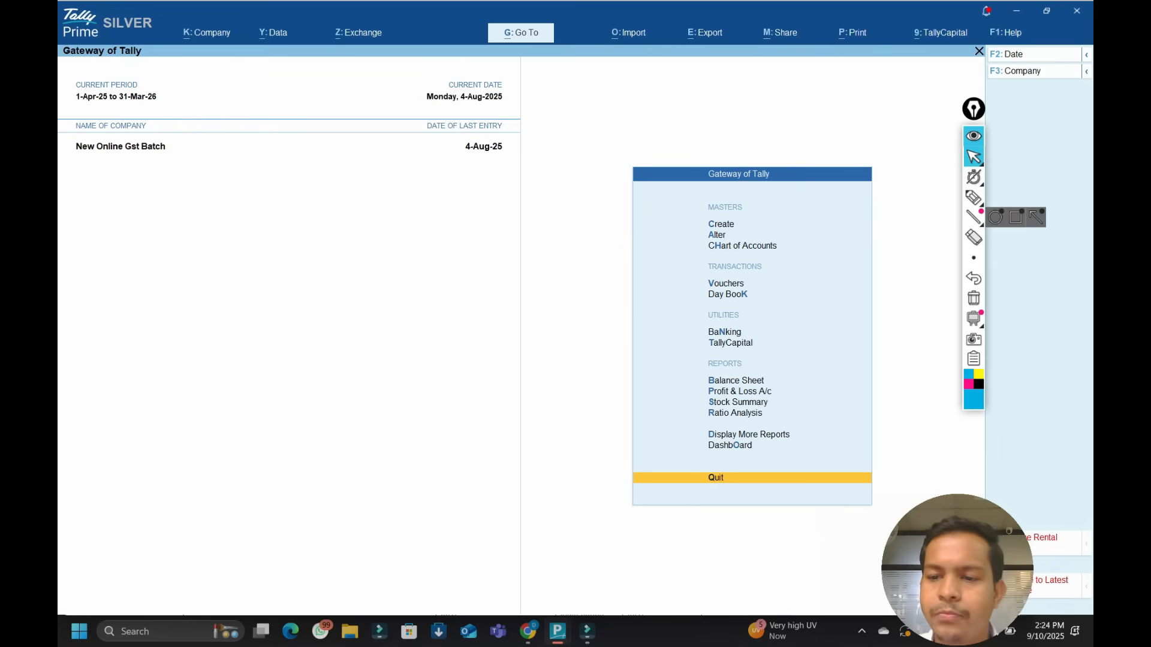
Handwrite "f3" three times in a column over the empty company area, underlining the second once and the third twice.
left_click(973, 197)
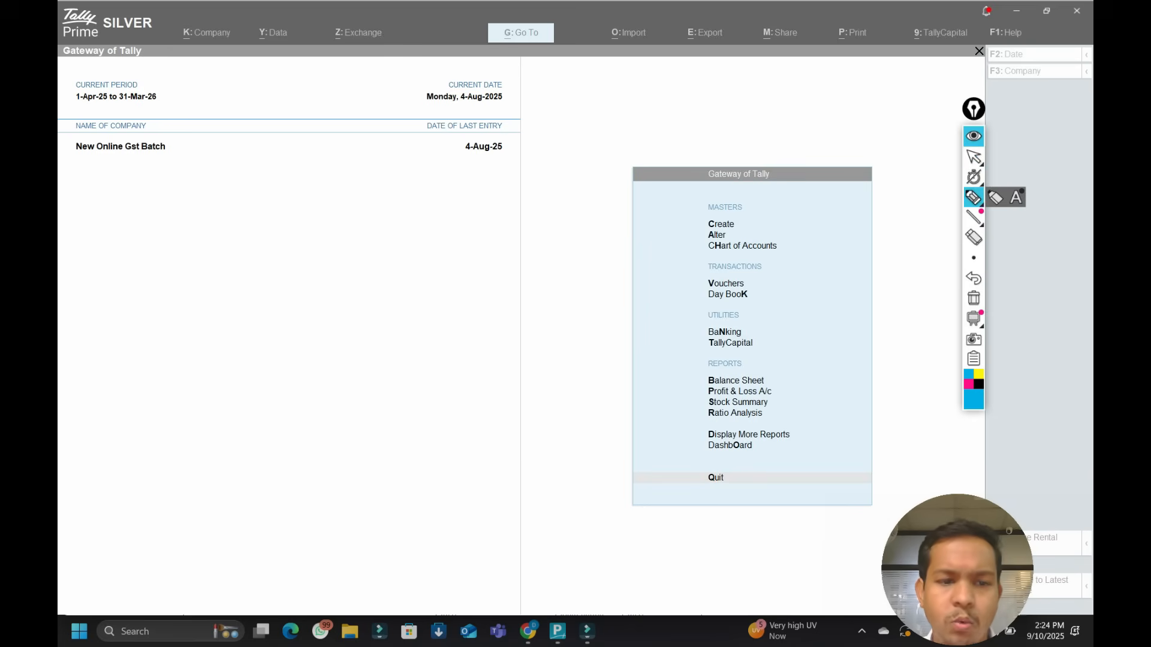
left_click_drag(176, 234, 181, 216)
left_click_drag(184, 219, 179, 239)
mouse_move(172, 286)
left_mouse_down()
mouse_move(175, 262)
mouse_move(192, 310)
left_mouse_up()
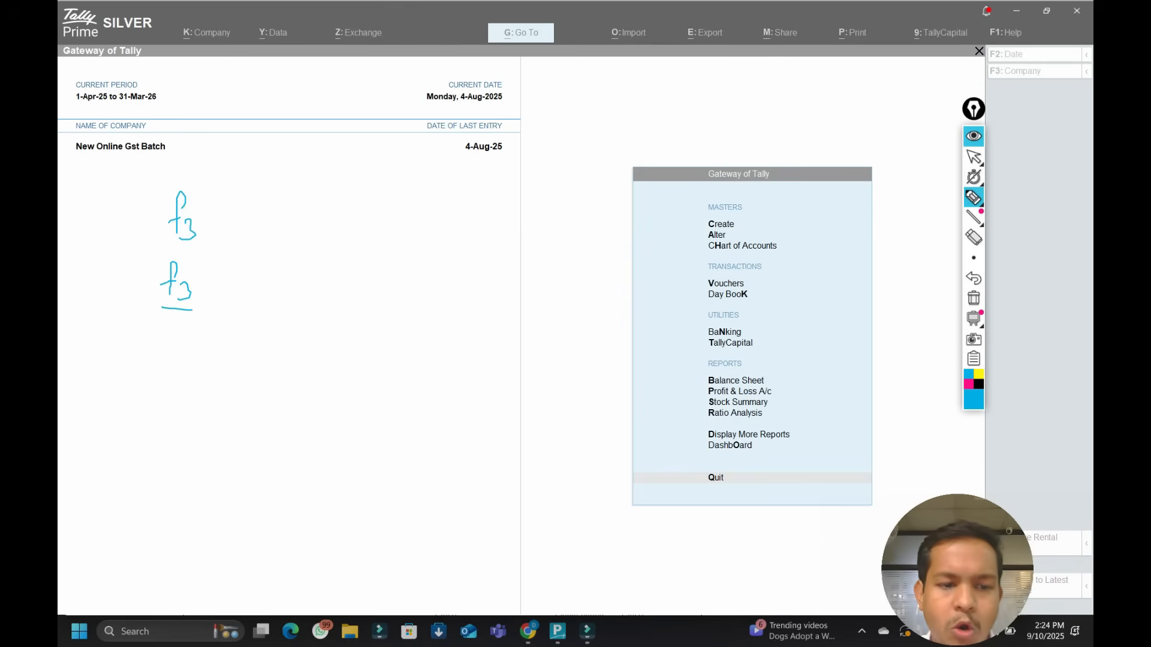
mouse_move(160, 354)
left_mouse_down()
mouse_move(157, 380)
mouse_move(167, 363)
left_mouse_up()
left_click_drag(171, 362, 187, 401)
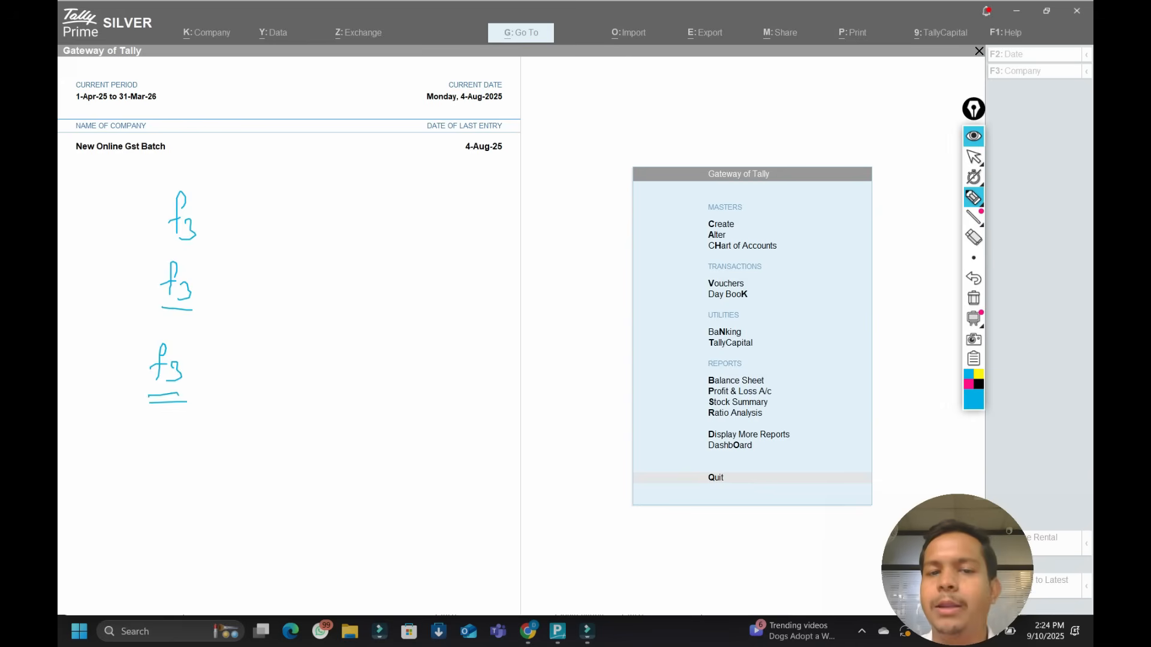
Draw arrows beside the first two "f3" notes and handwrite "change co." and "select co." next to them.
left_click_drag(216, 225, 239, 226)
left_click_drag(236, 217, 237, 235)
mouse_move(304, 207)
left_mouse_down()
mouse_move(308, 228)
mouse_move(413, 217)
left_mouse_up()
left_click(420, 225)
left_click_drag(225, 296, 235, 296)
mouse_move(237, 287)
left_mouse_down()
mouse_move(240, 315)
mouse_move(318, 292)
mouse_move(347, 299)
mouse_move(353, 285)
mouse_move(381, 296)
left_mouse_up()
left_click_drag(384, 289, 393, 290)
Draw an arrow and "shut co." beside the third "f3" note, and prefix the second note with "Alt" and the third with "Ctrl".
mouse_move(205, 373)
left_mouse_down()
mouse_move(237, 373)
mouse_move(232, 384)
left_mouse_up()
mouse_move(281, 350)
left_mouse_down()
mouse_move(275, 364)
mouse_move(292, 351)
mouse_move(298, 388)
mouse_move(316, 380)
left_mouse_up()
left_click_drag(330, 337, 329, 381)
left_click_drag(320, 364, 357, 375)
left_click_drag(373, 362, 372, 364)
left_click(384, 378)
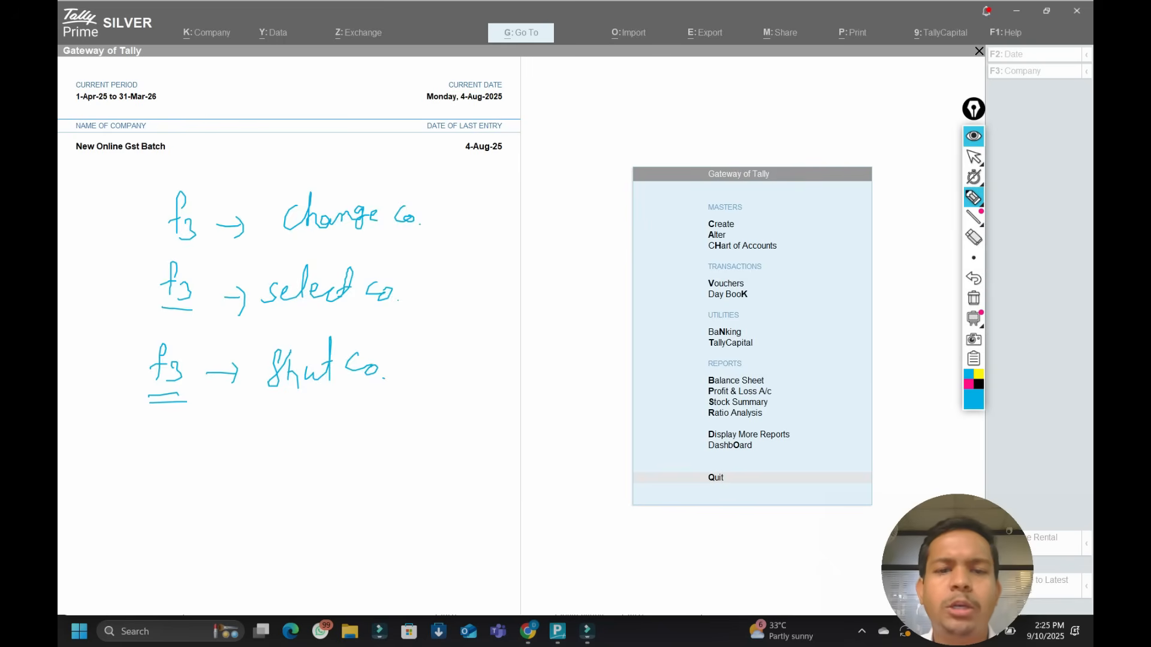
mouse_move(74, 292)
left_mouse_down()
mouse_move(83, 262)
mouse_move(87, 291)
mouse_move(127, 281)
left_mouse_up()
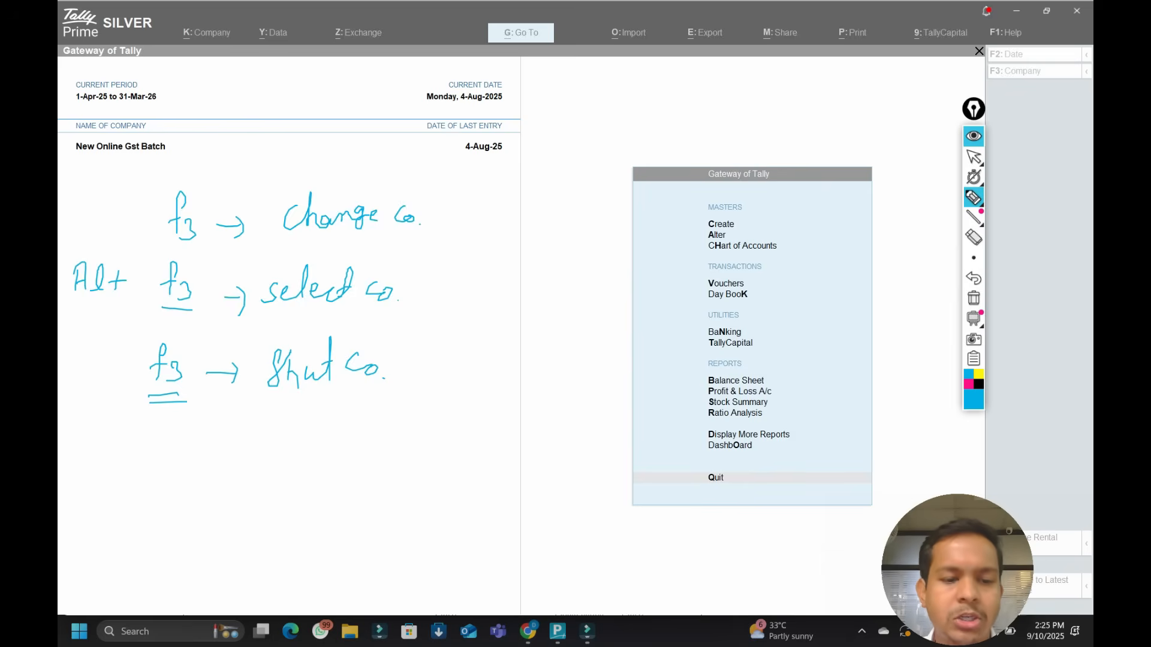
mouse_move(73, 363)
left_mouse_down()
mouse_move(60, 370)
mouse_move(67, 382)
mouse_move(102, 378)
mouse_move(105, 392)
left_mouse_up()
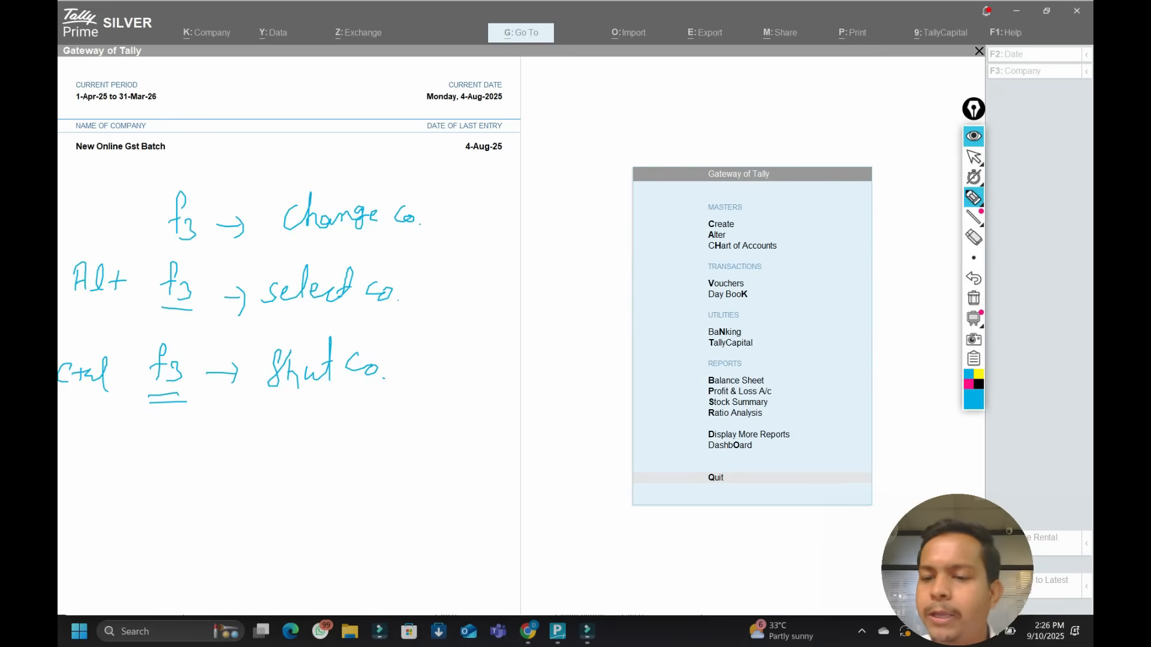
Clear all handwritten shortcut notes from the screen and switch from the pen back to the pointer.
left_click(974, 299)
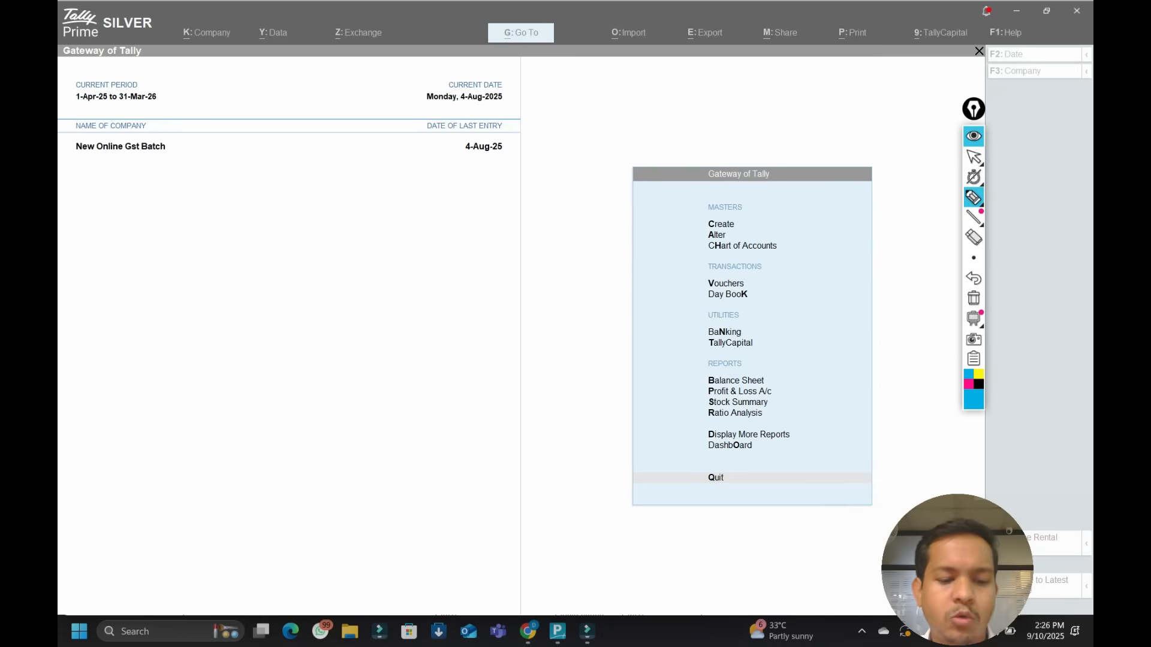
left_click_drag(642, 354, 640, 358)
left_click(973, 157)
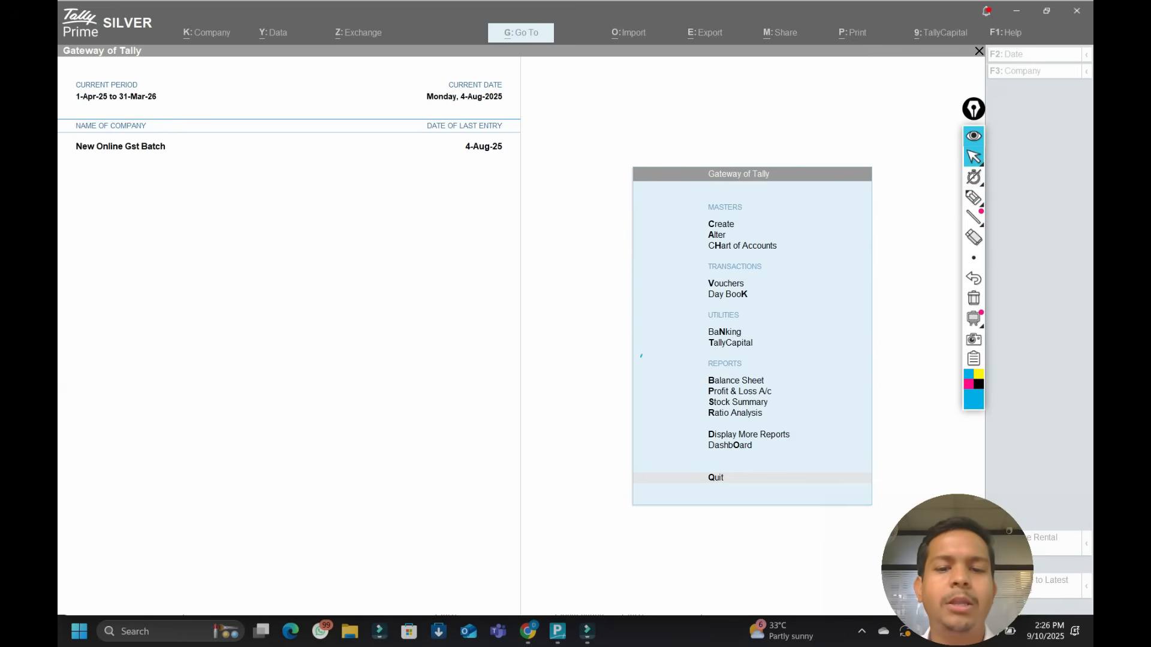
View the Balance Sheet and the list of company commands, returning to the Gateway of Tally.
key("b")
key("Escape")
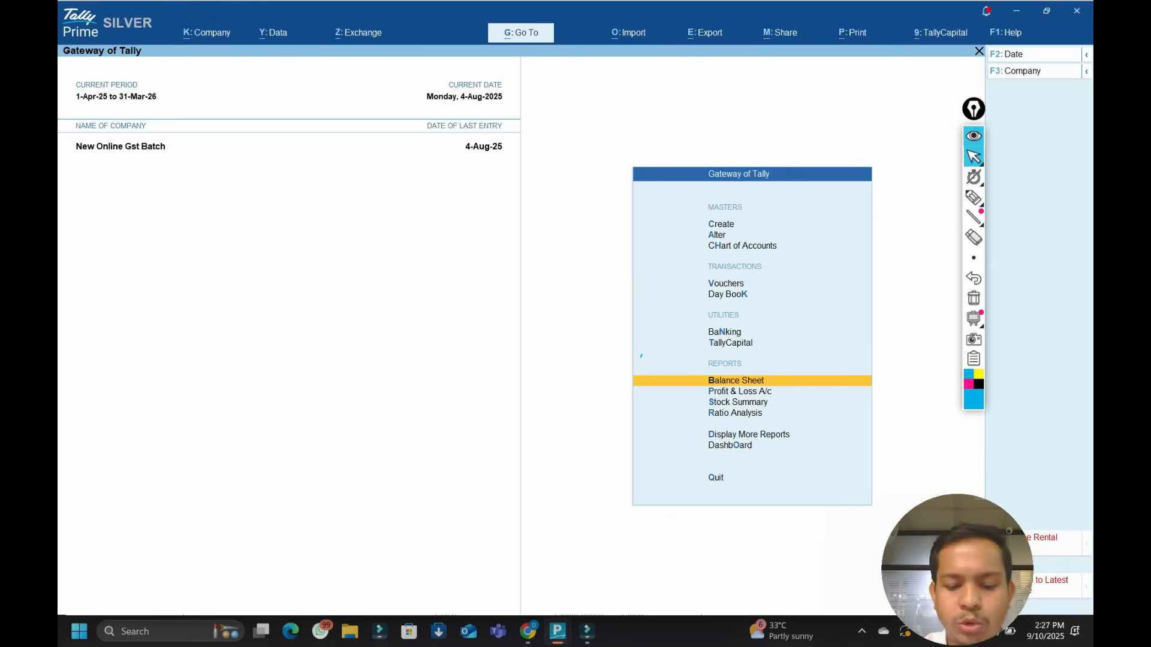
key("alt+k")
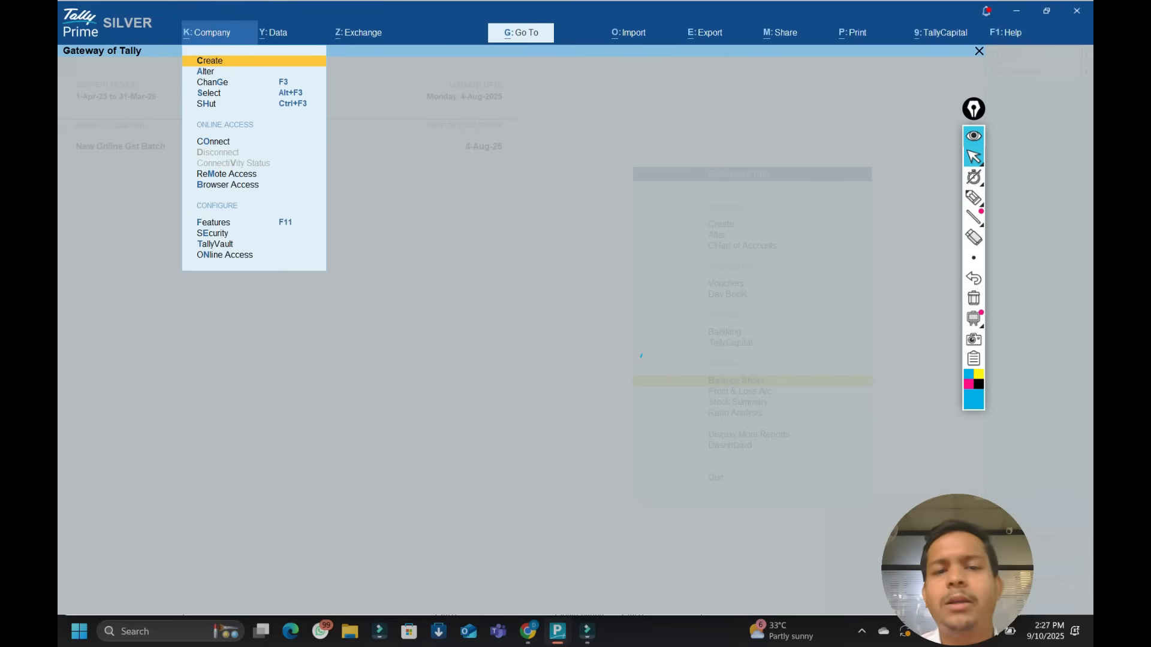
key("Escape")
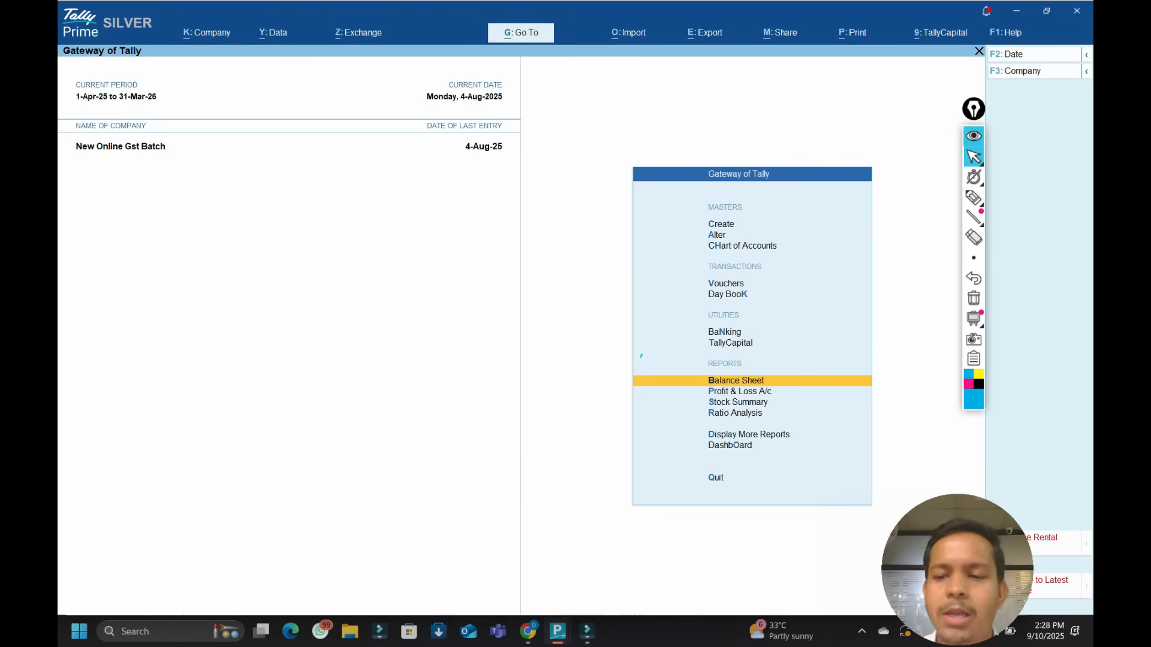
Handwrite an underlined "Esc" over the empty company area, clear the annotations and switch back to the pointer.
left_click(973, 197)
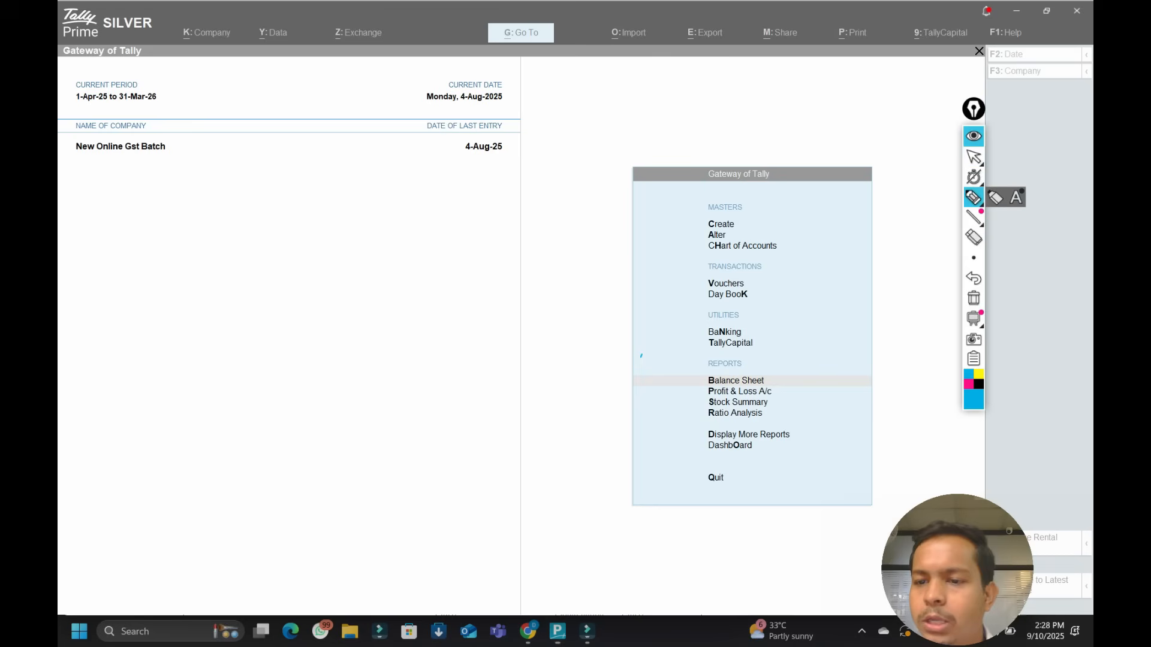
mouse_move(324, 208)
left_mouse_down()
mouse_move(303, 227)
mouse_move(318, 240)
mouse_move(362, 221)
left_mouse_up()
left_click_drag(305, 253, 379, 235)
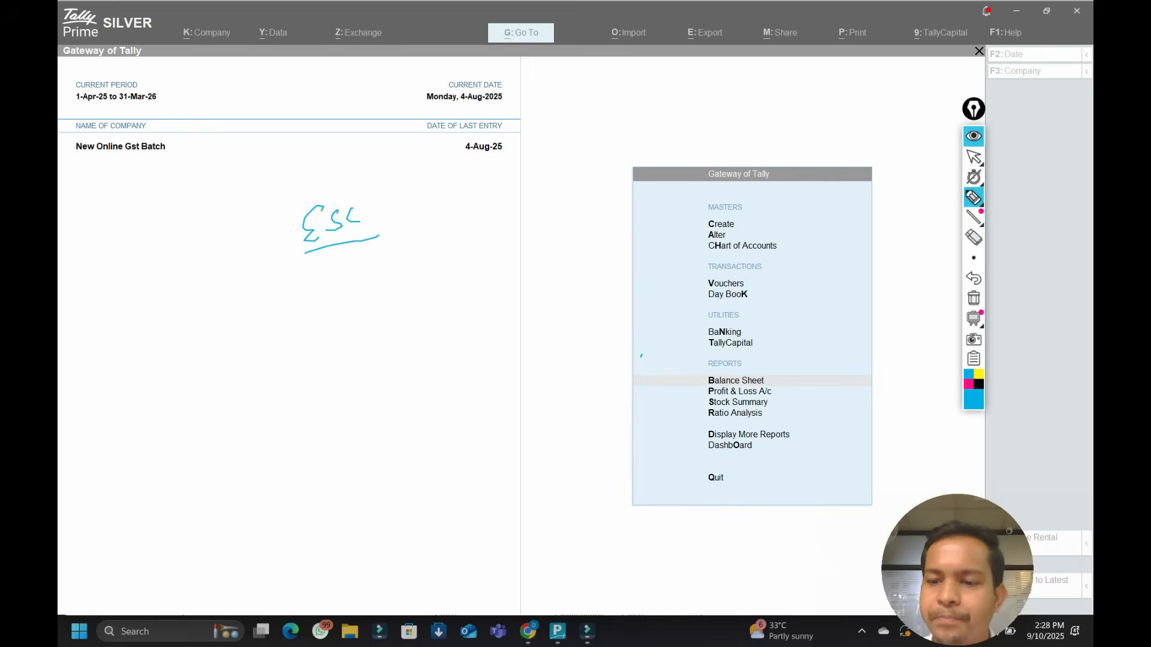
left_click(974, 298)
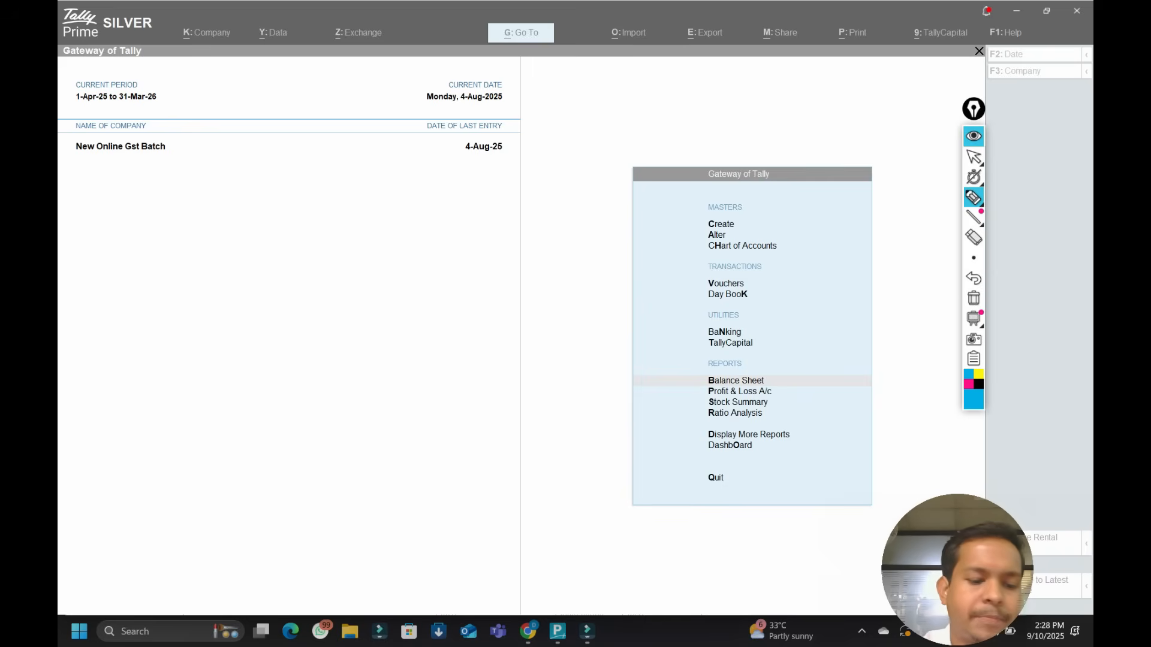
left_click(974, 157)
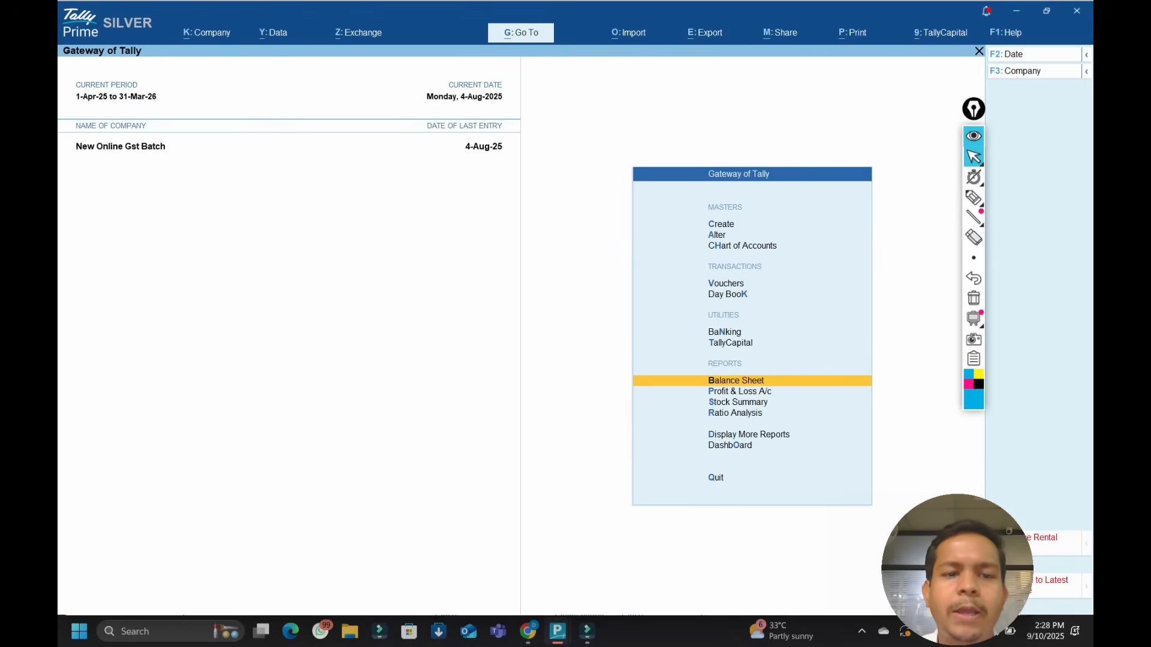
Look through the data, exchange, report navigation, import, export and sharing options, returning to the Gateway of Tally.
key("alt+y")
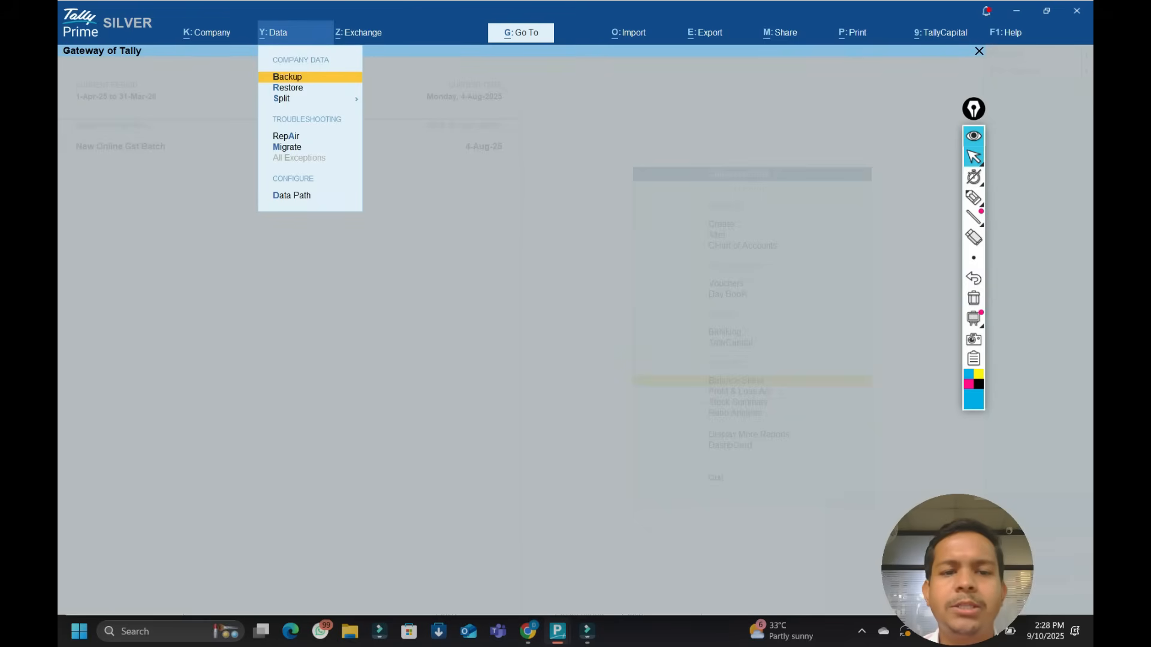
key("Right")
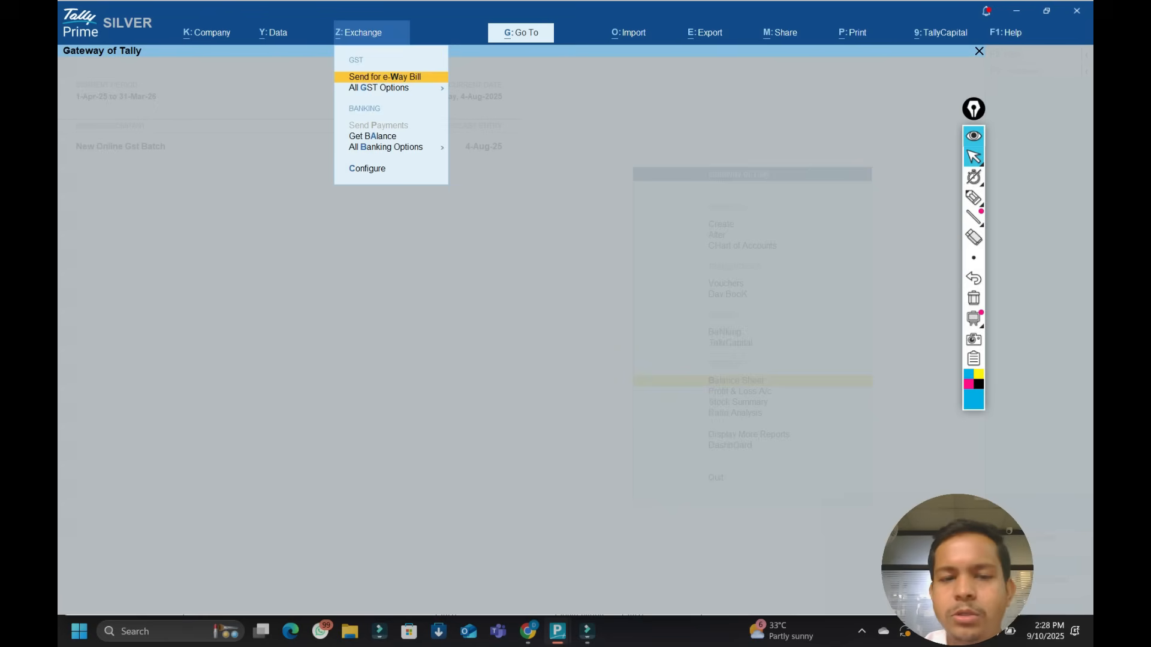
key("Return")
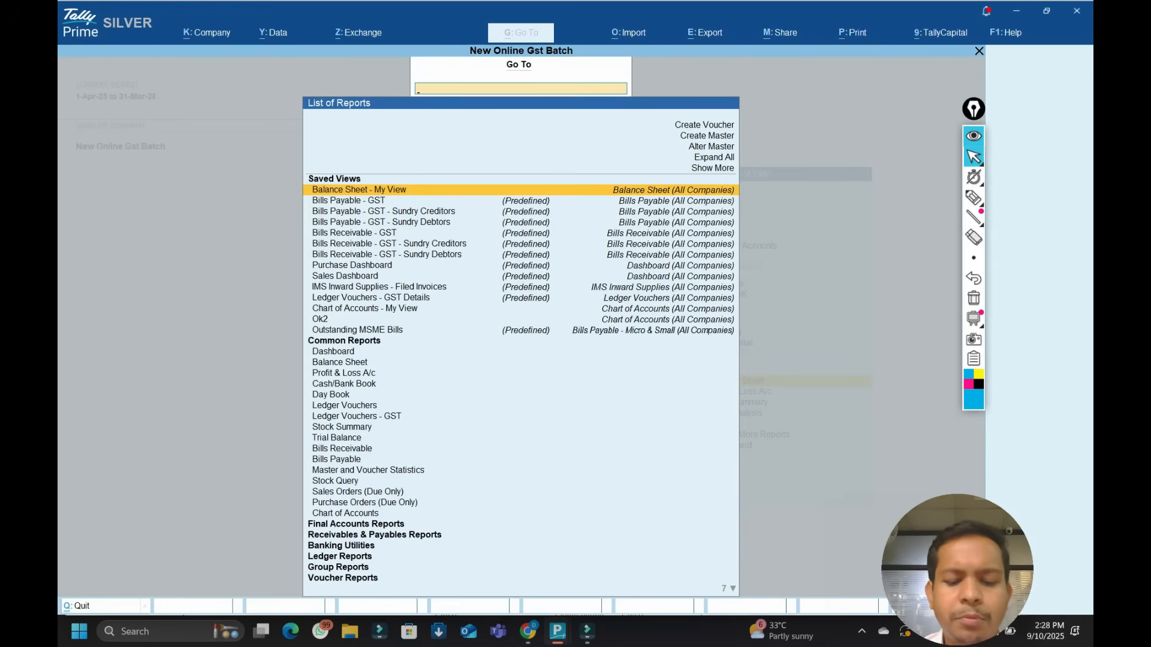
key("Right")
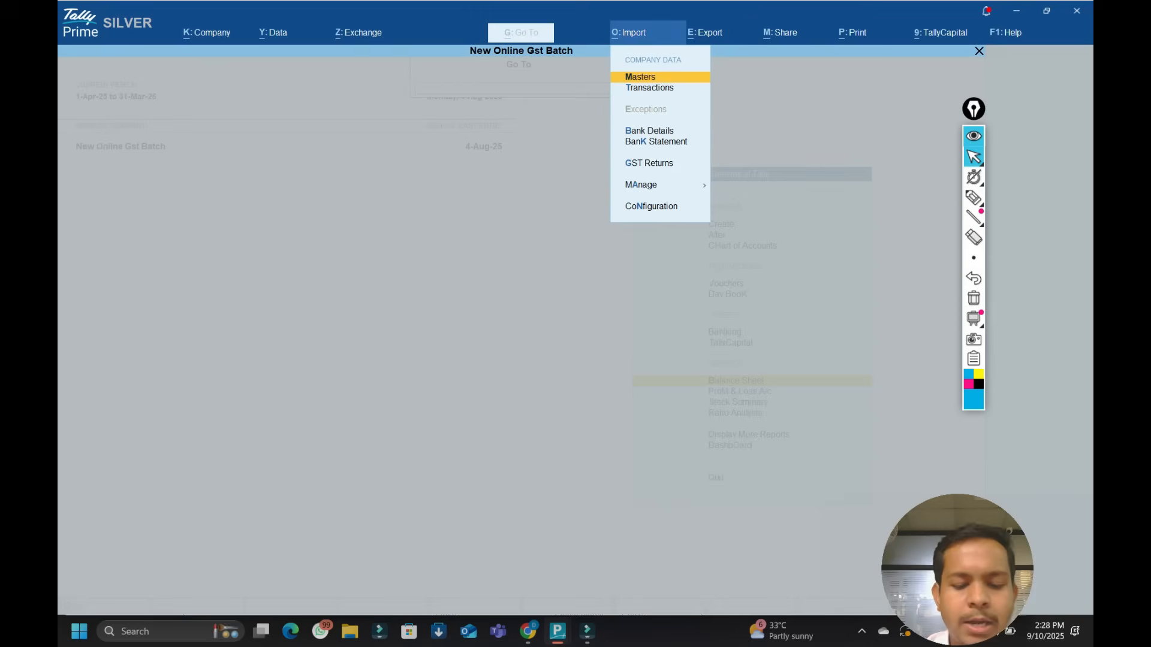
key("Right")
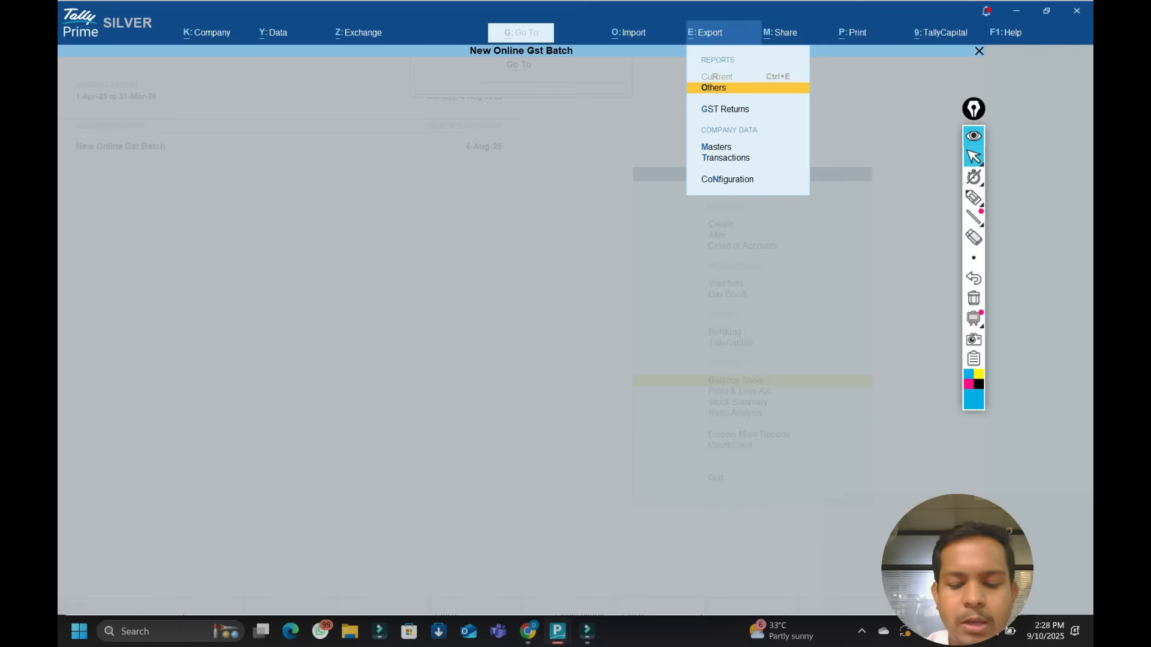
key("Right")
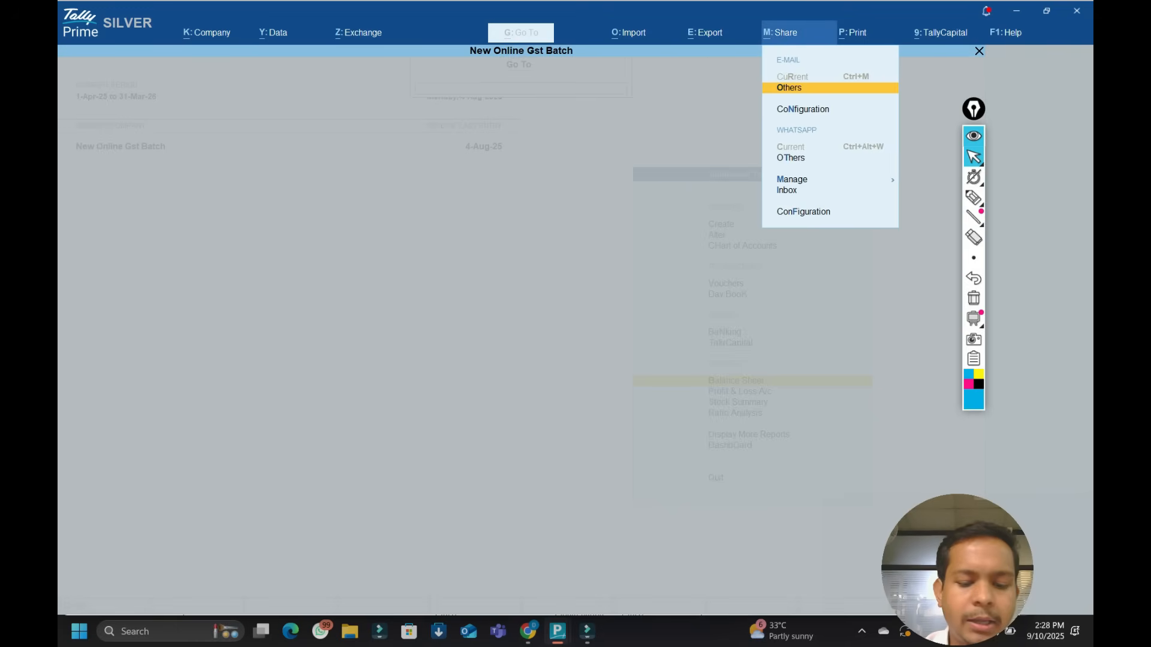
key("Right")
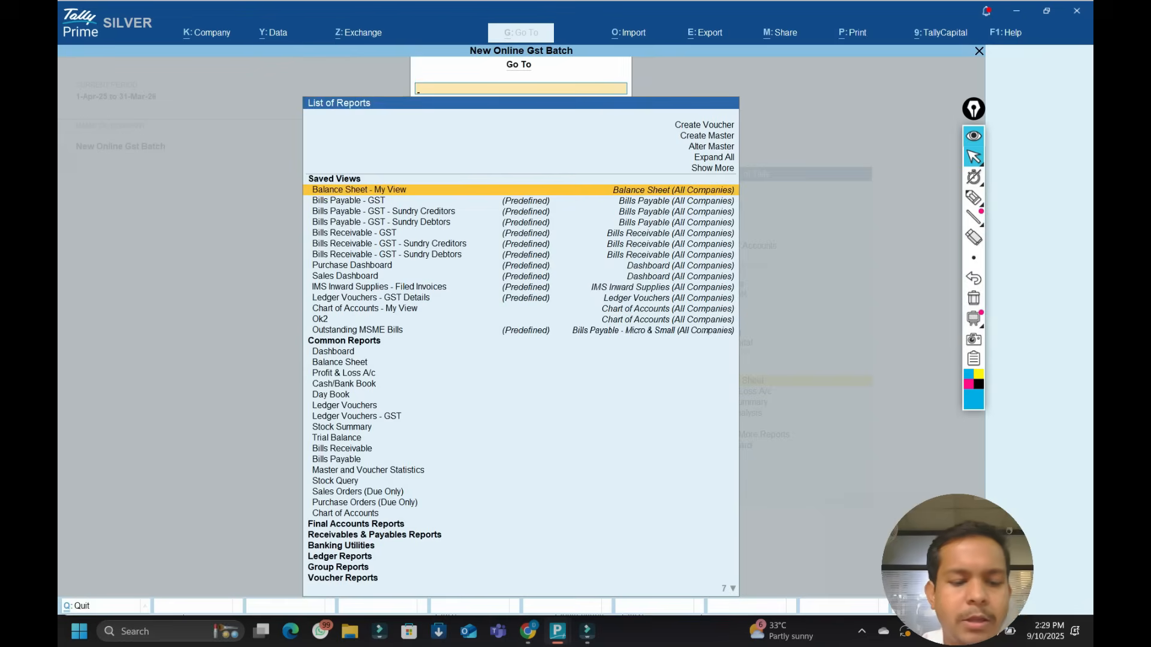
key("Escape")
key("Escape")
key("Escape")
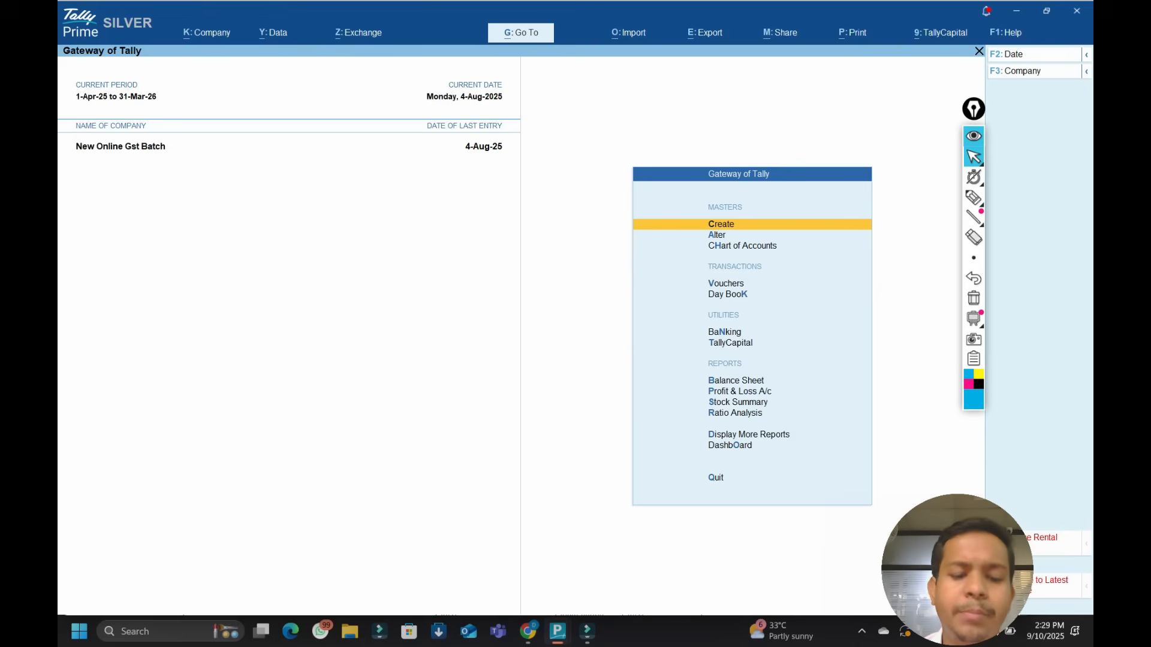
View the TallyCapital screen and the available help options, returning to the Gateway of Tally.
key("alt")
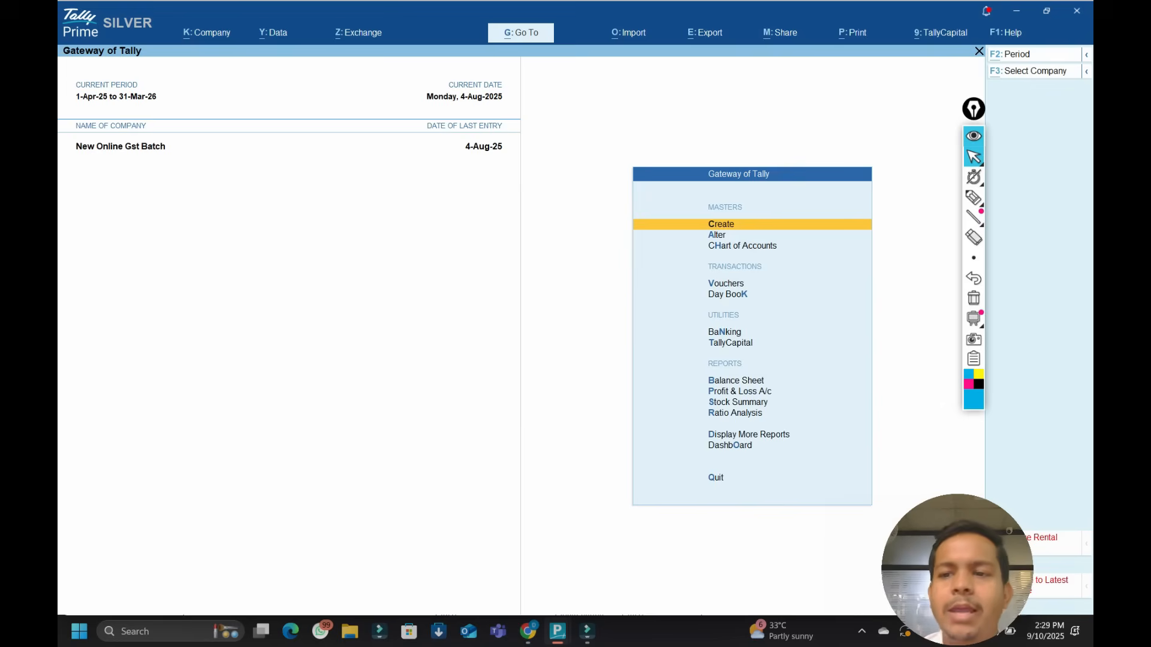
key("alt+9")
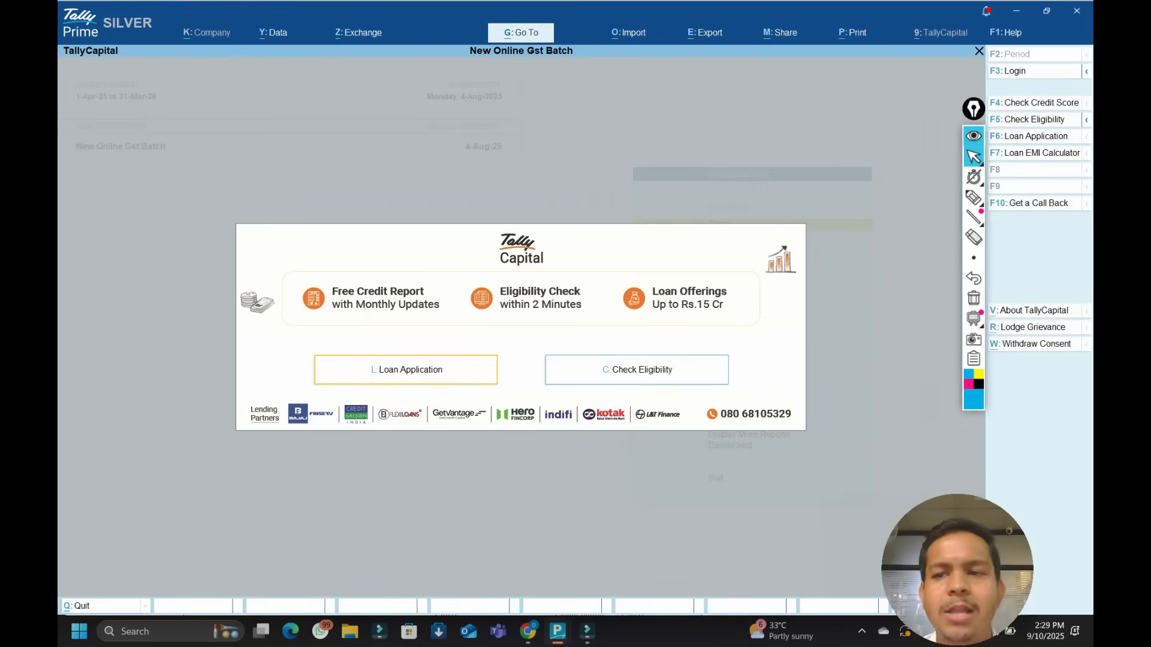
key("Escape")
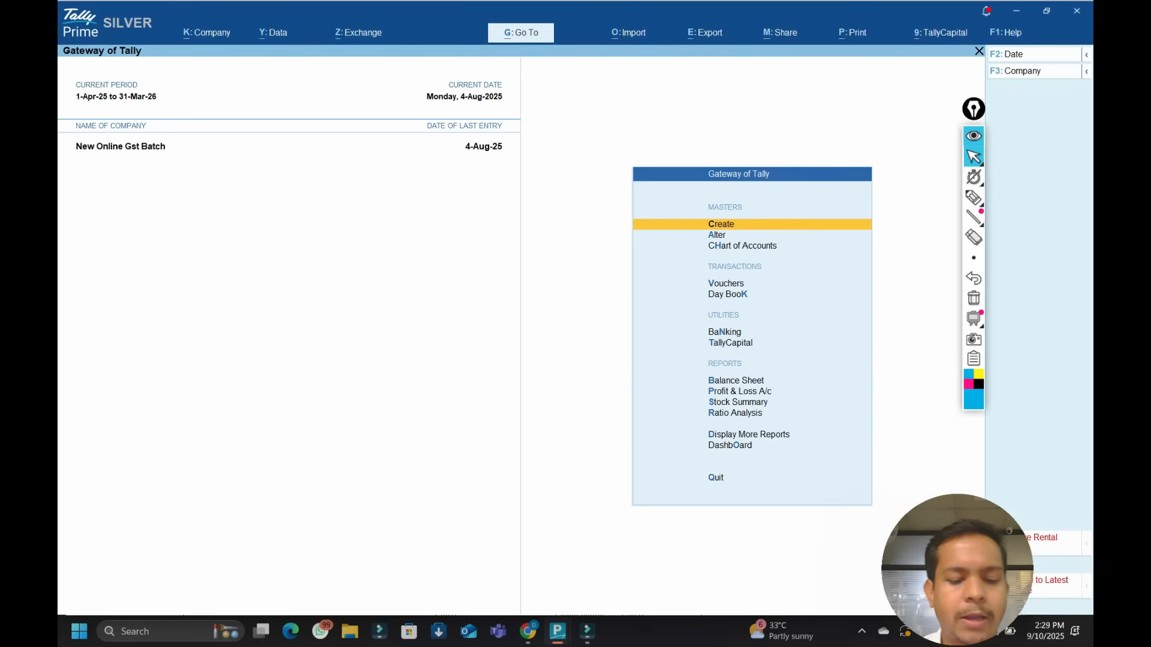
key("F1")
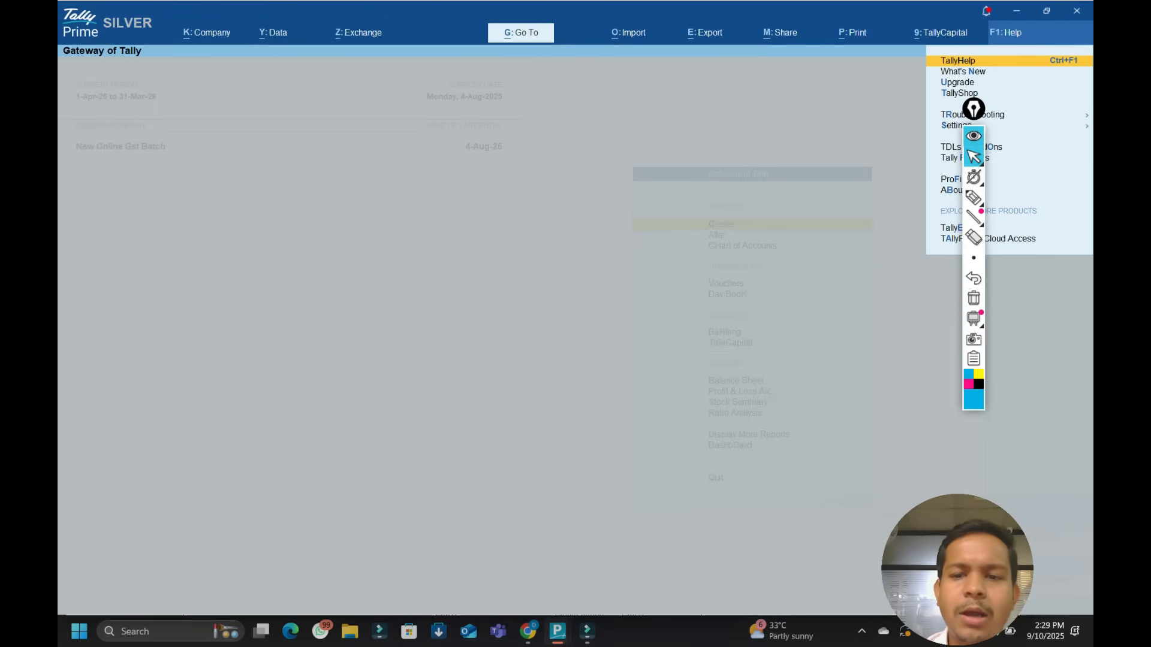
key("Escape")
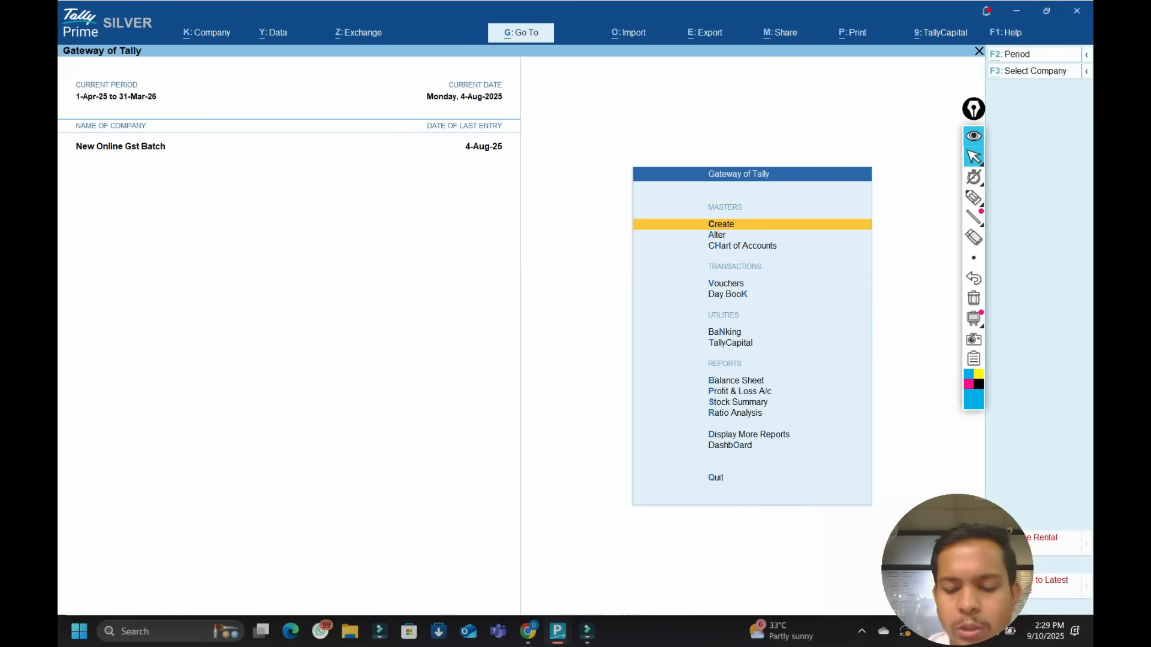
Look through the company management, online access and configuration commands available for the company.
key("alt+k")
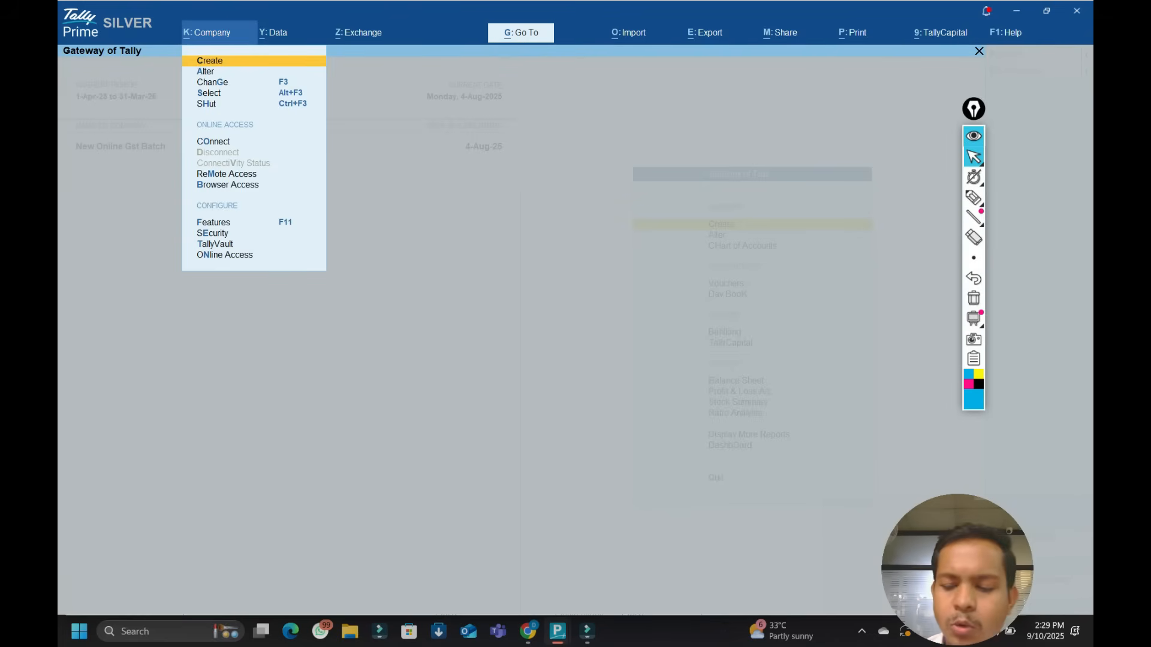
key("Down")
key("Down")
key("Down")
key("Down")
key("Down")
key("Down")
key("Down")
key("Down")
key("Down")
key("Down")
key("Down")
key("Down")
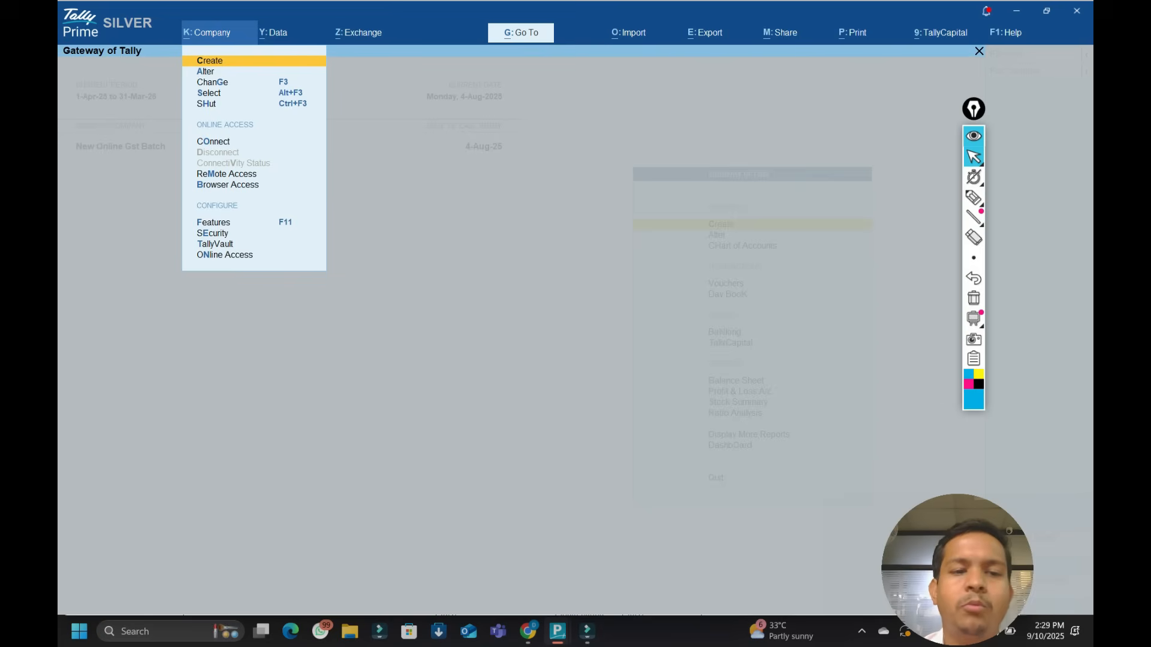
key("Down")
key("Down")
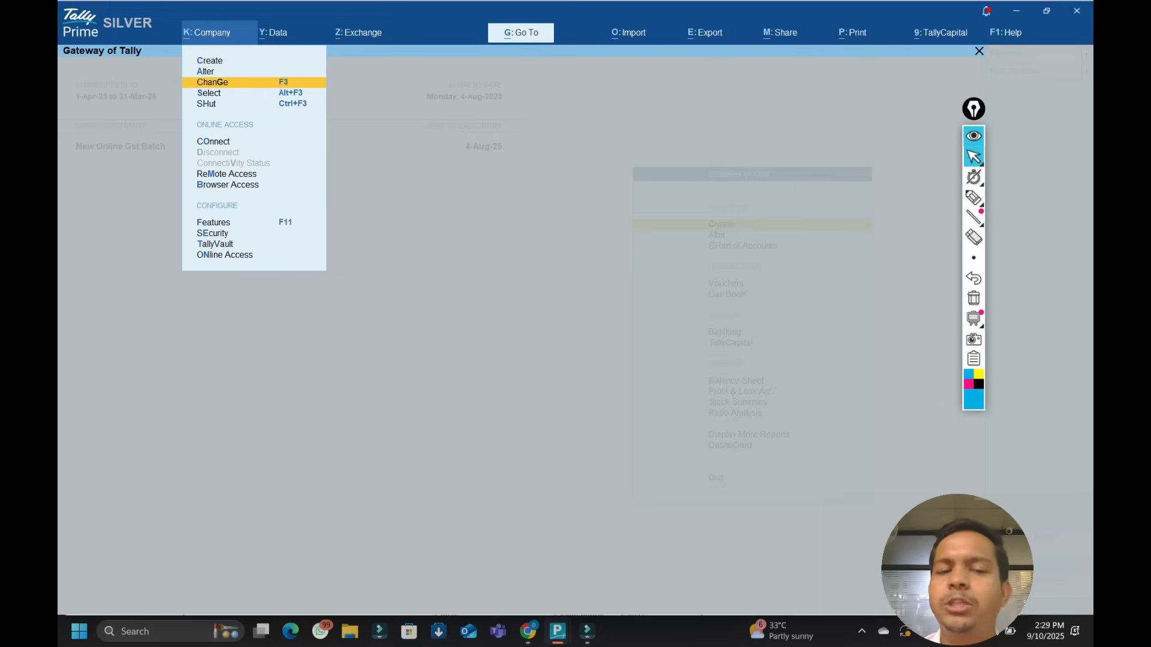
key("Down")
key("Down")
key("Down")
key("Down")
key("Down")
key("Down")
key("Down")
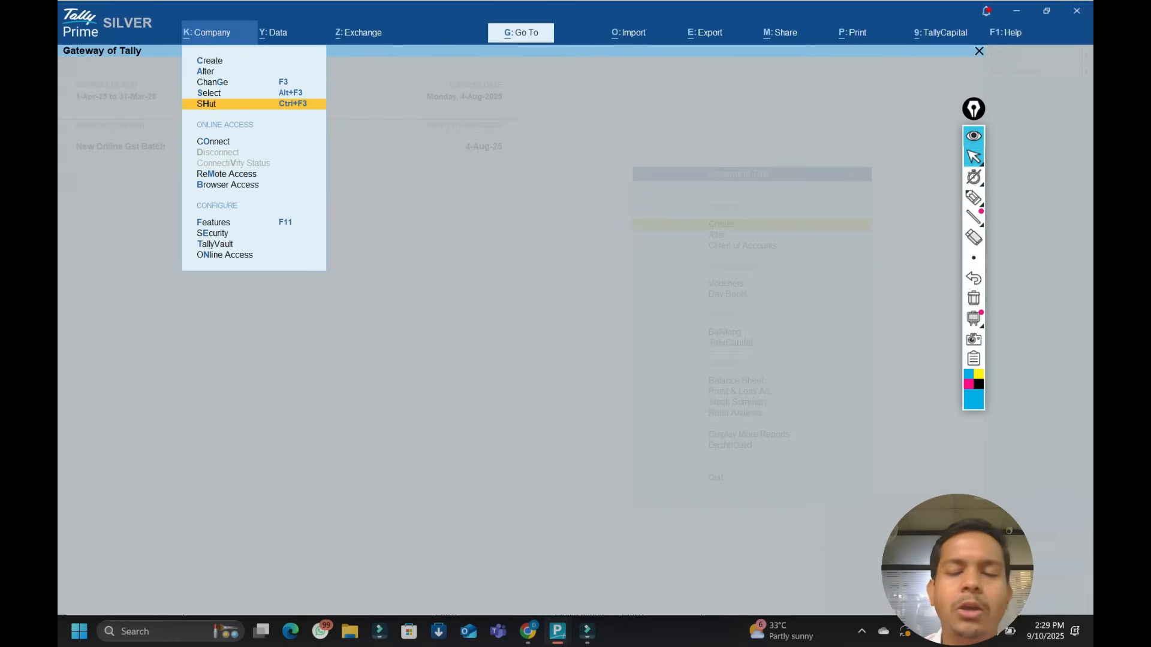
key("Up")
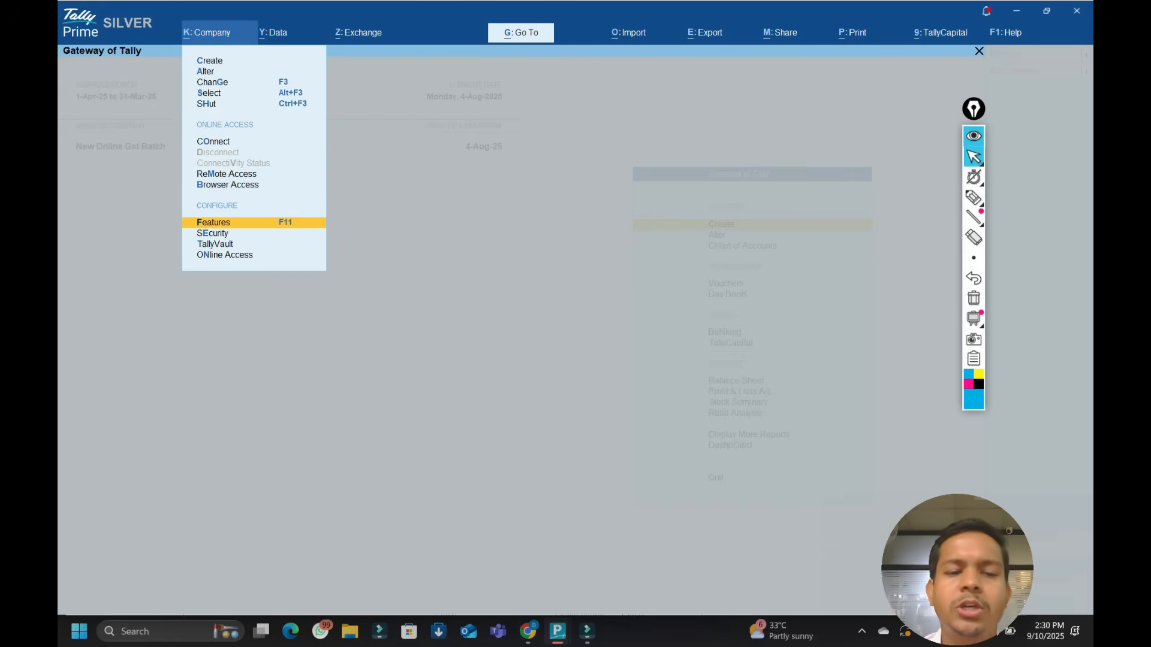
key("Up")
key("Up")
key("Up")
key("Up")
key("Up")
key("Up")
key("Up")
key("Up")
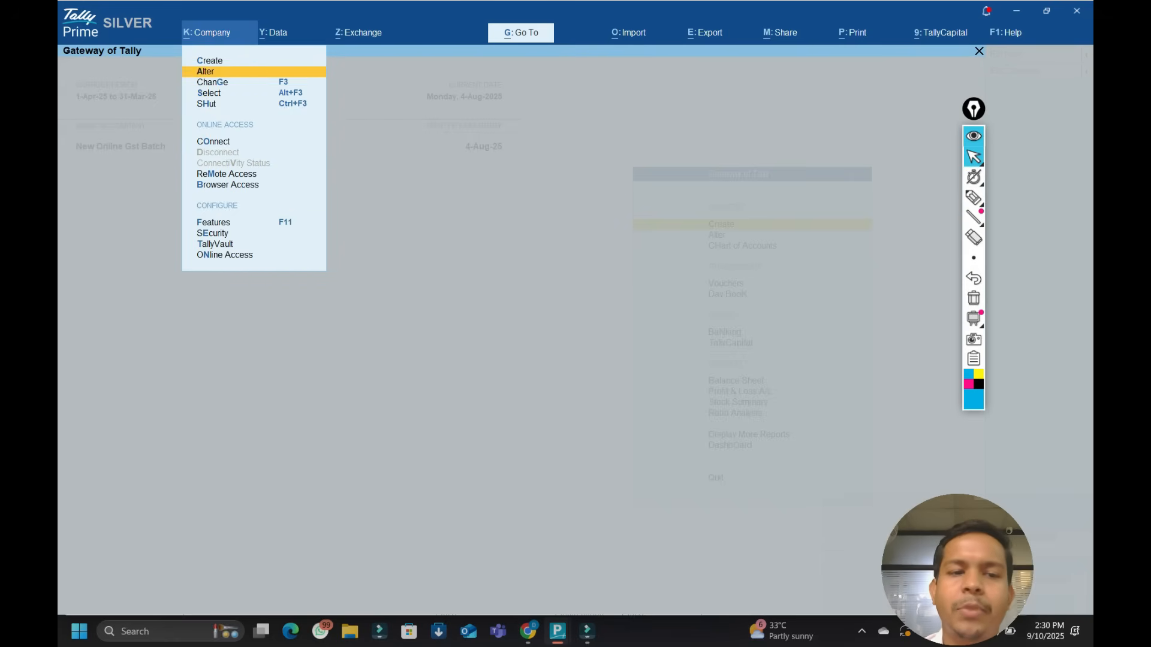
key("Down")
key("Down")
key("Down")
key("Down")
key("Down")
key("Down")
key("Down")
key("Down")
key("Down")
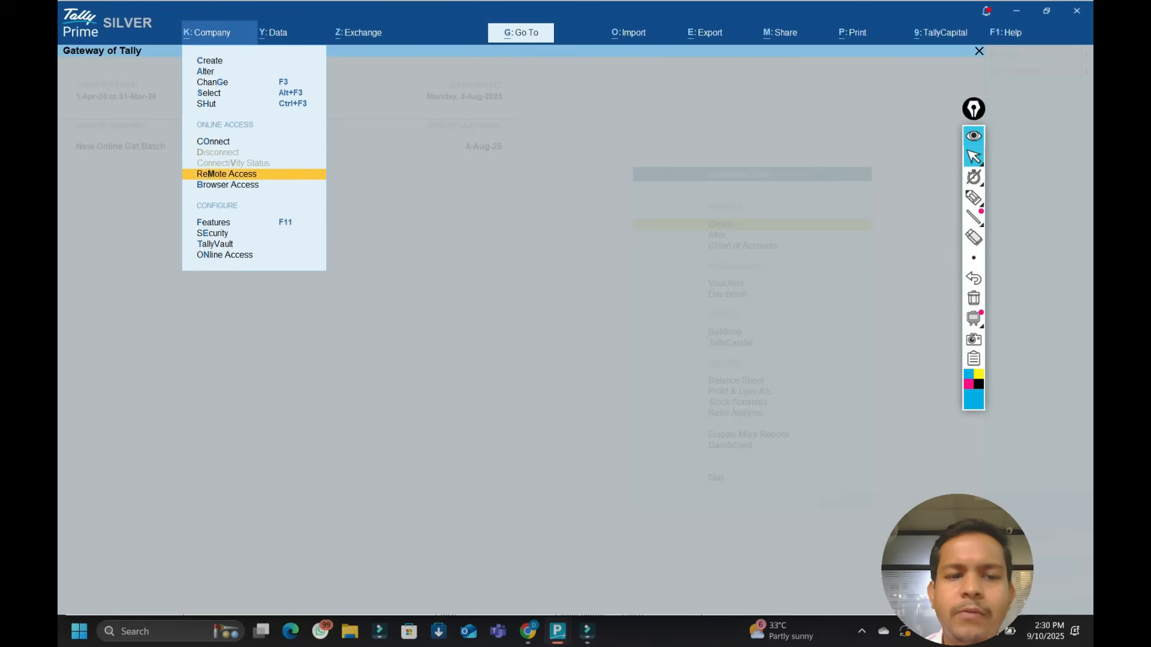
key("Down")
key("Up")
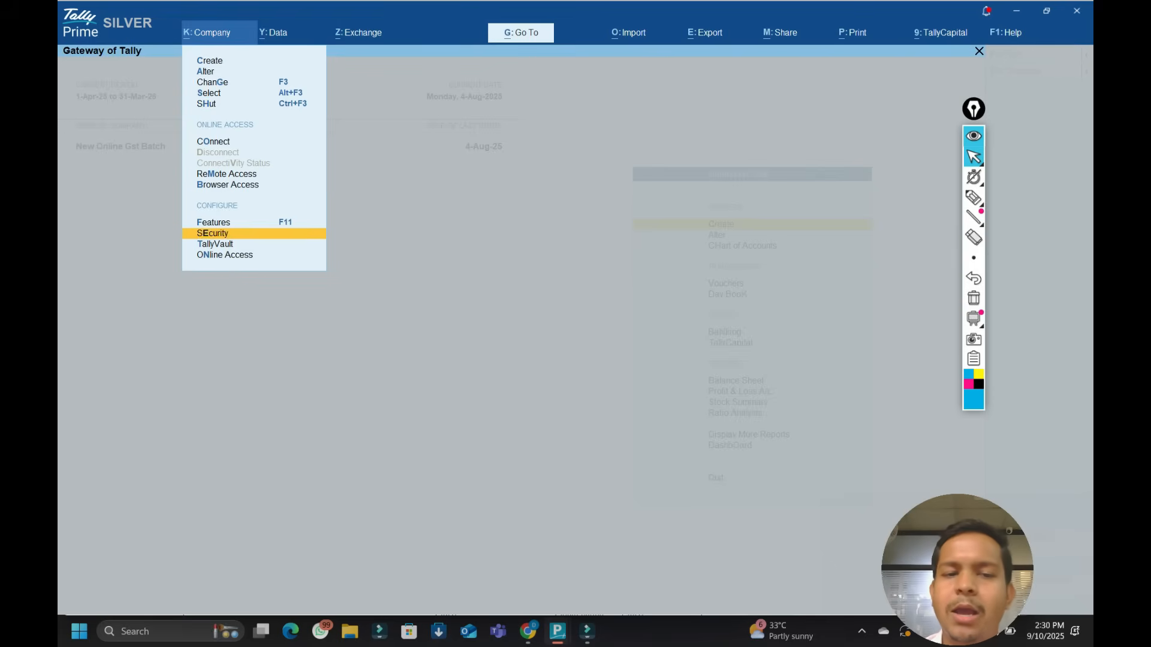
key("Up")
key("Up")
key("Up")
key("Up")
key("Up")
key("Up")
key("Up")
key("Up")
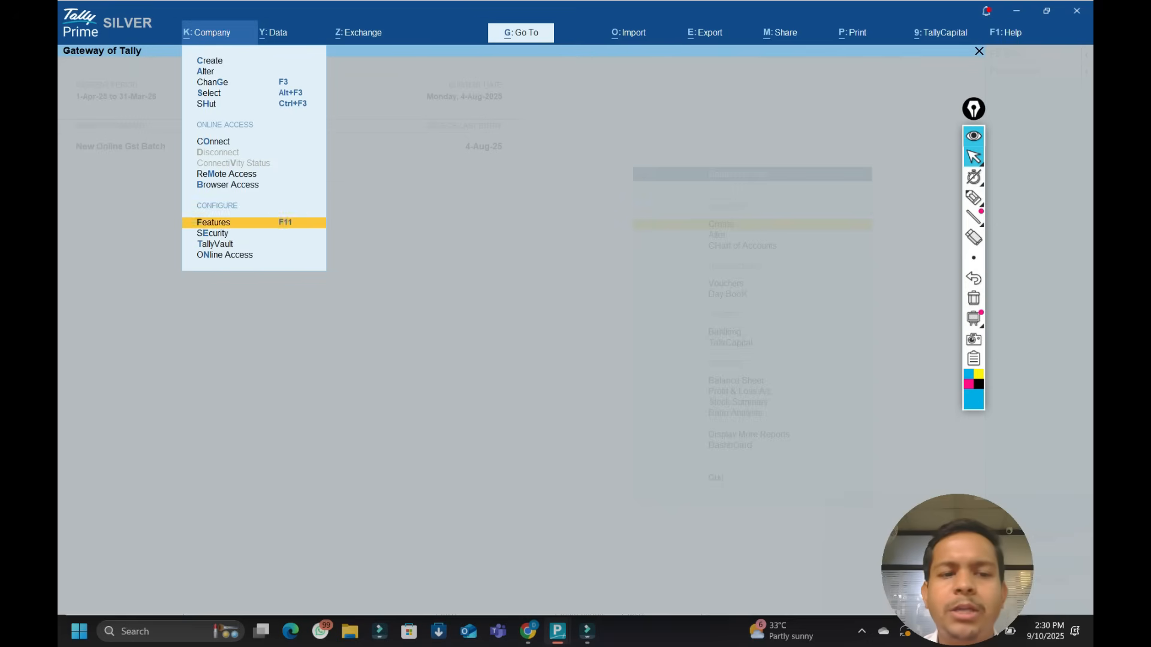
key("Up")
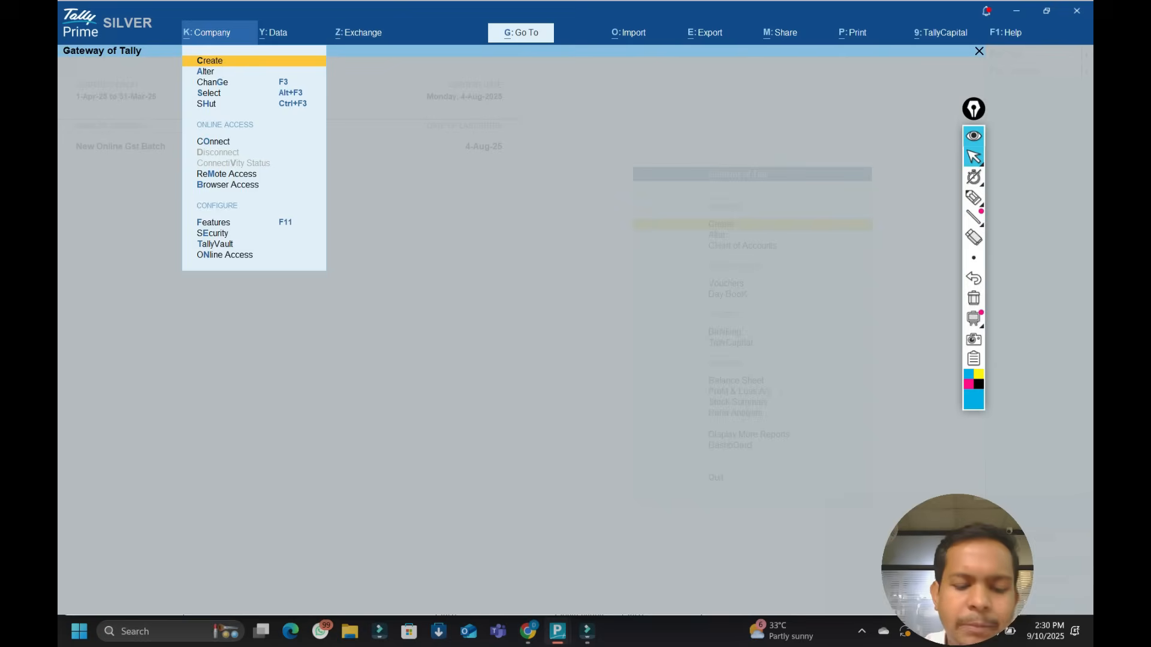
View the security and user access settings of New Online Gst Batch, quitting to the Gateway of Tally without saving.
key("e")
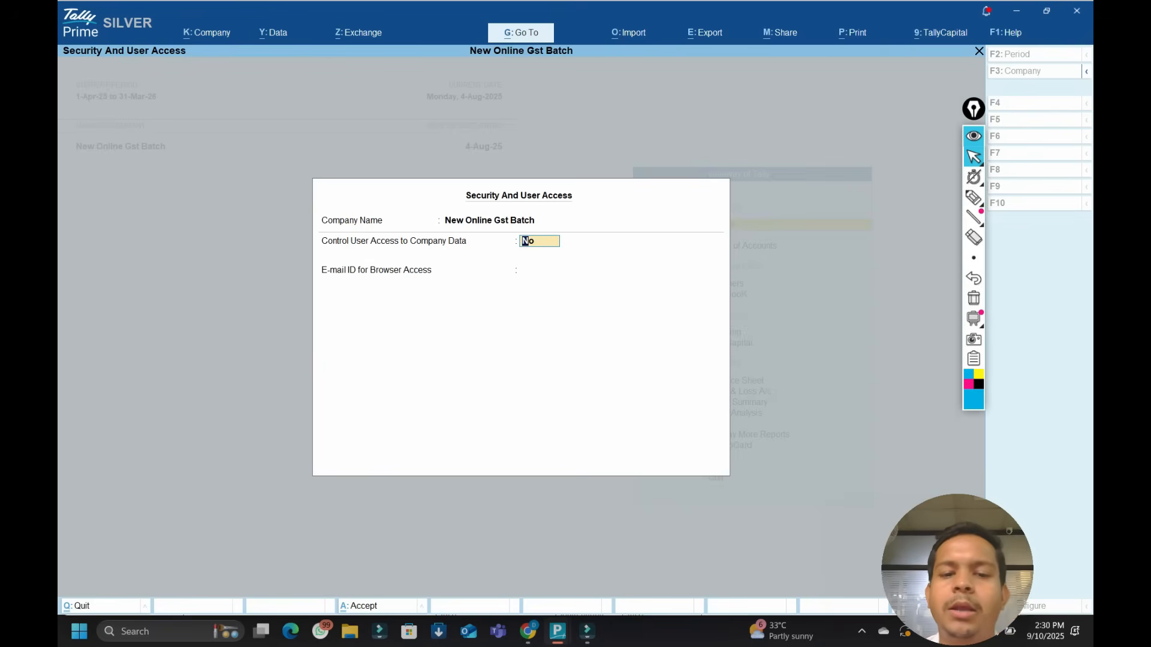
key("BackSpace")
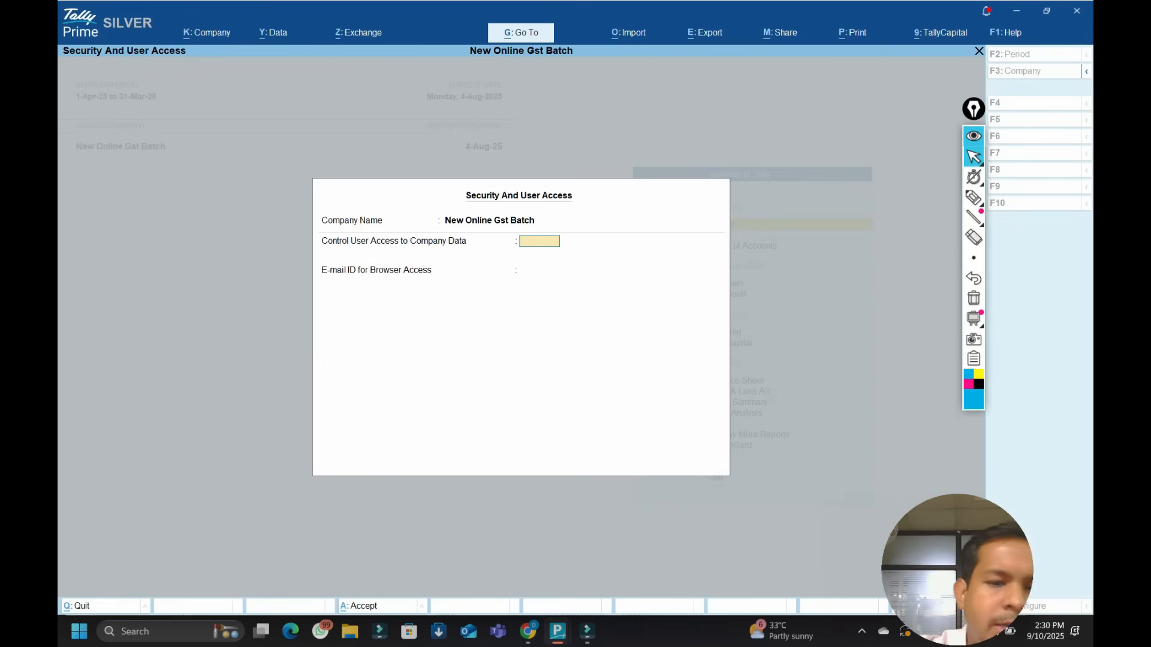
key("Escape")
key("Return")
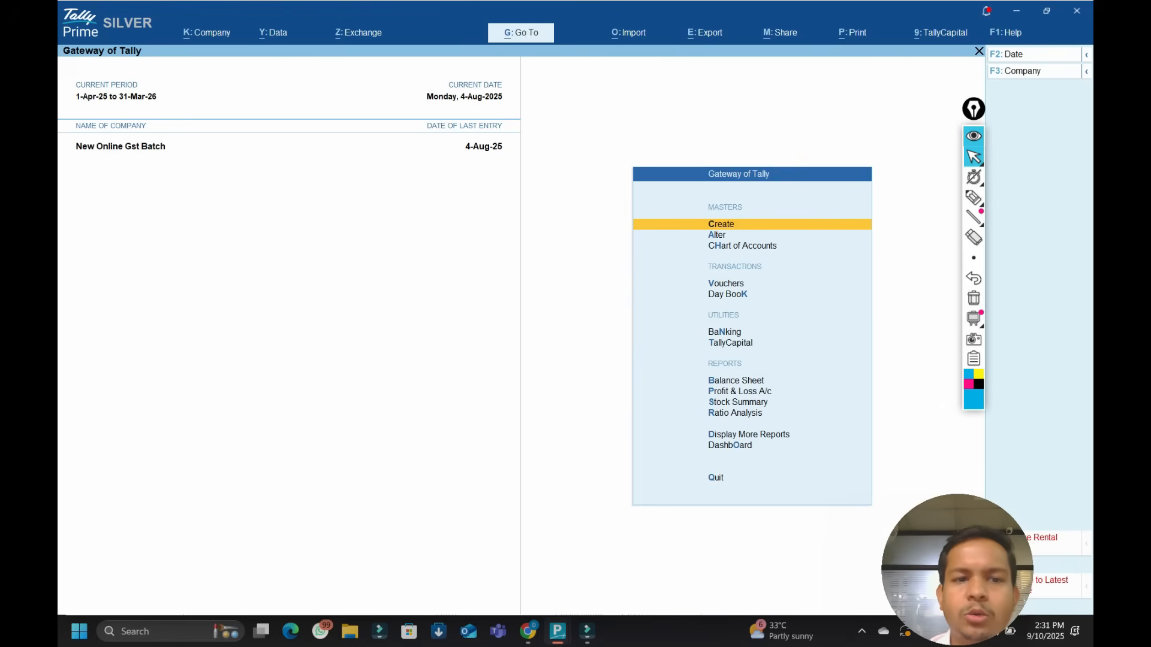
Display the data options and view the list of companies offered for repair, returning to the Gateway of Tally.
key("alt")
key("alt+y")
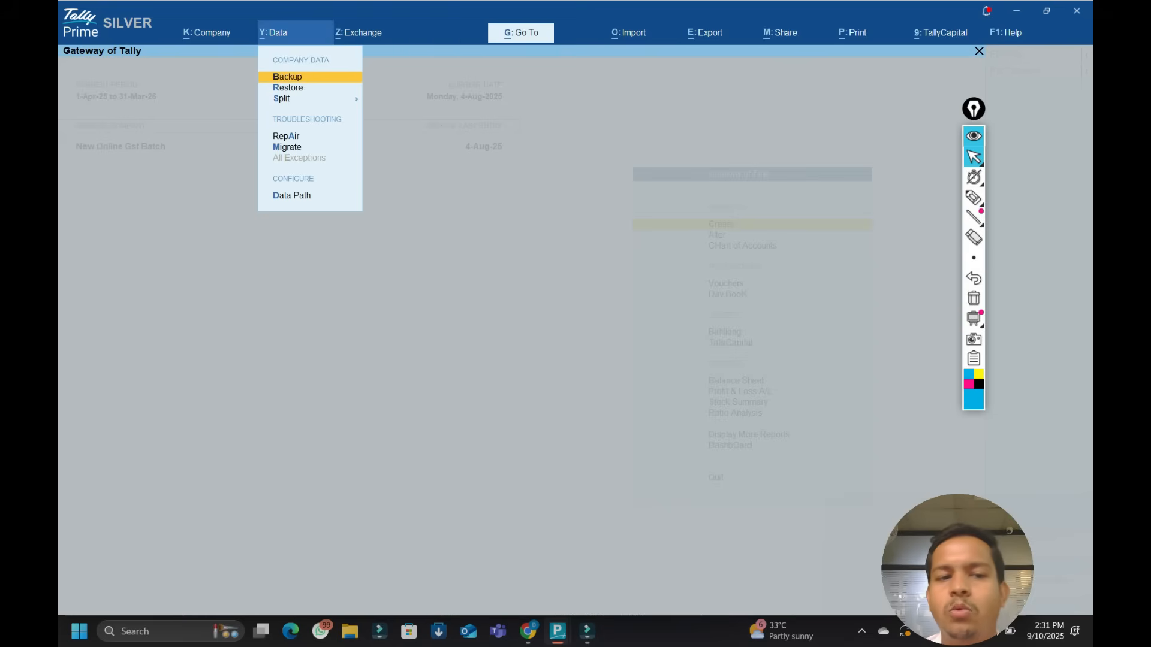
key("a")
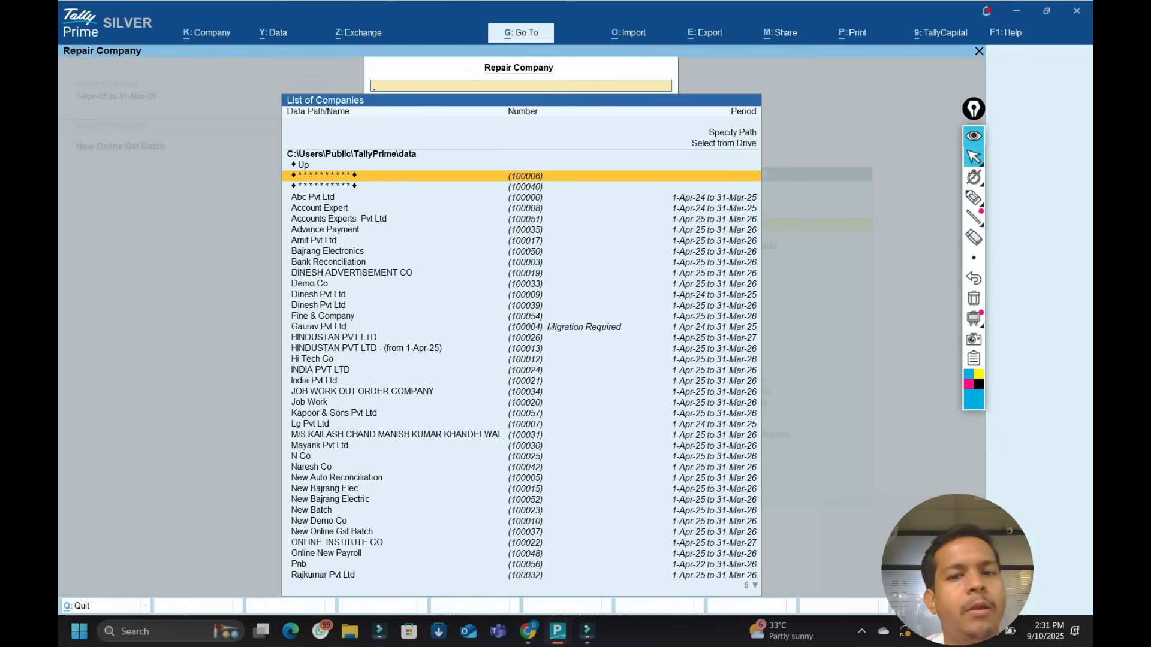
key("Escape")
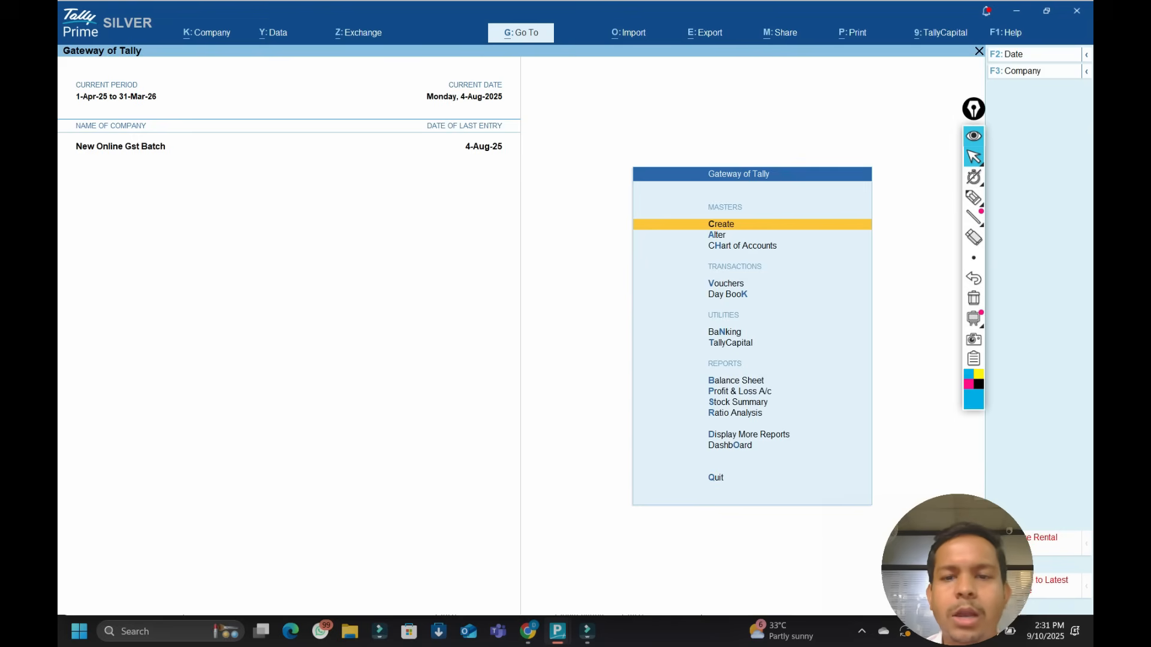
Look through the import options, covering masters, transactions, bank details, bank statement, GST returns, management and configuration.
key("alt+o")
key("Down")
key("Down")
key("Down")
key("Up")
key("Up")
key("Up")
key("Down")
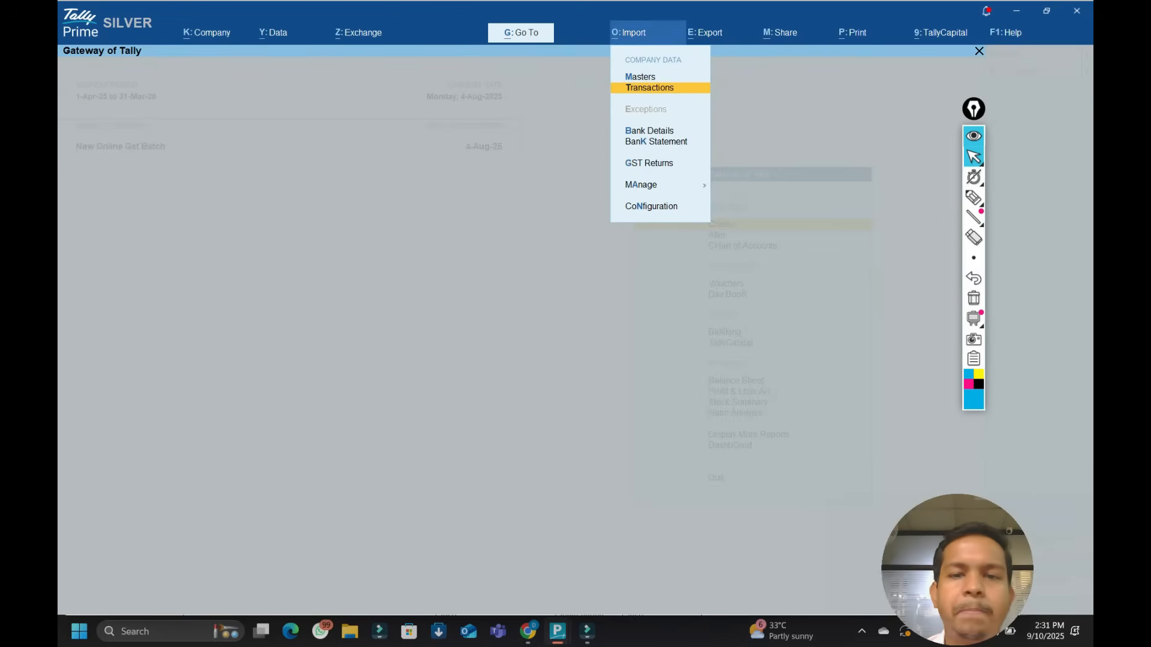
key("Down")
key("Down")
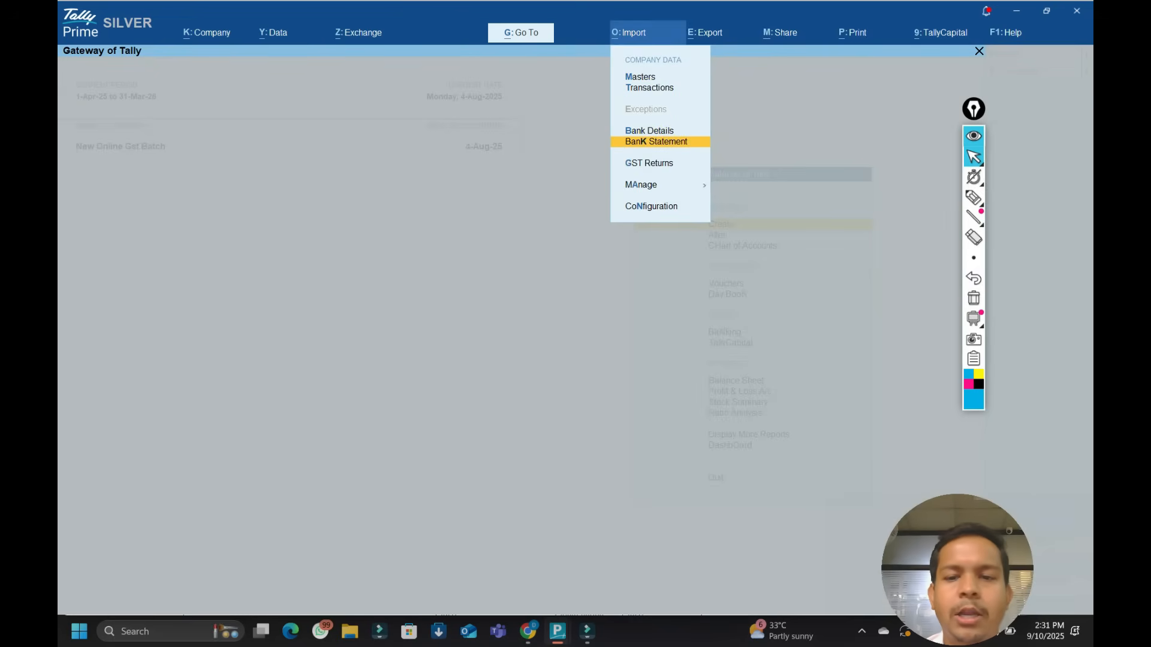
key("Down")
key("Down")
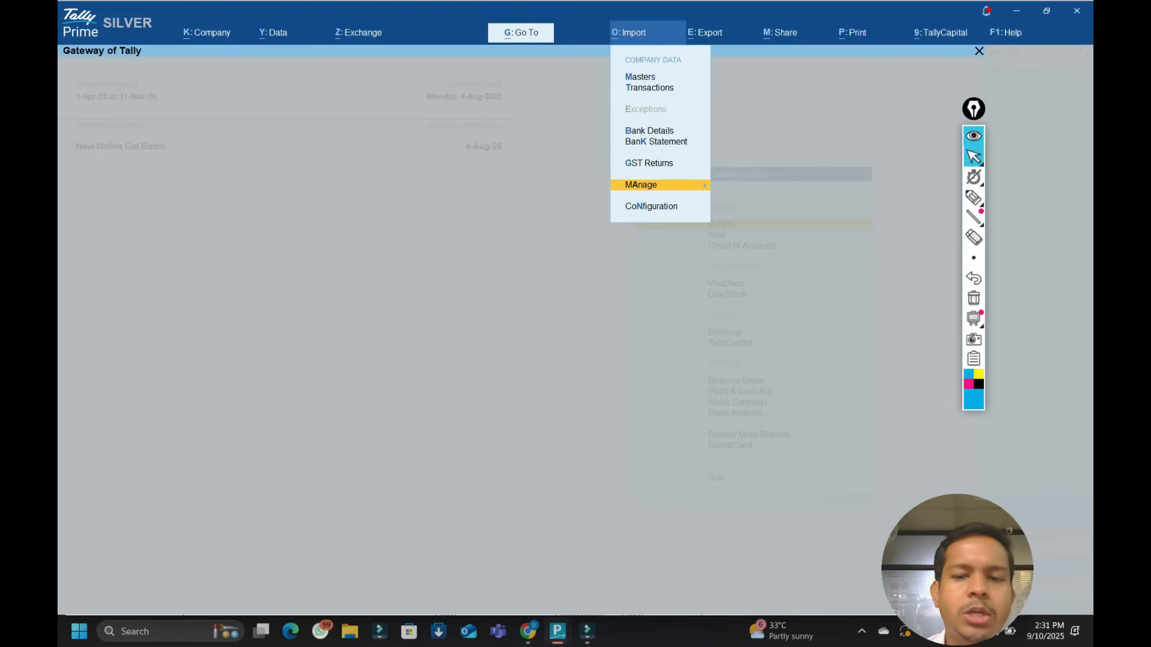
key("Down")
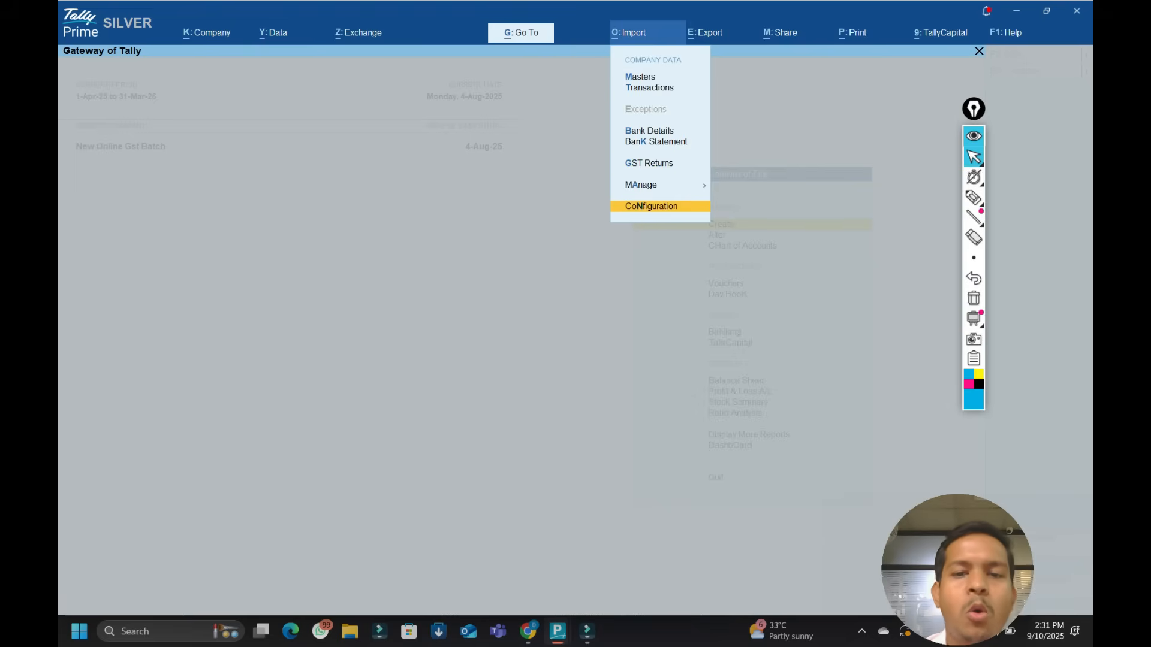
key("Up")
key("Up")
key("Up")
key("Up")
key("Up")
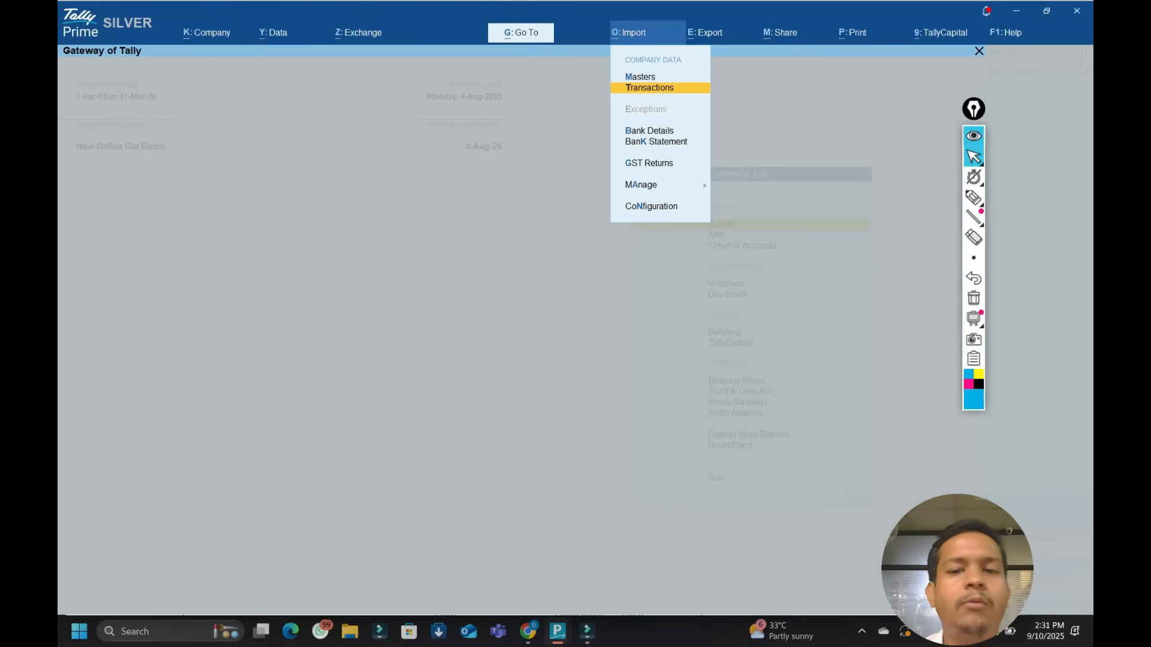
key("Up")
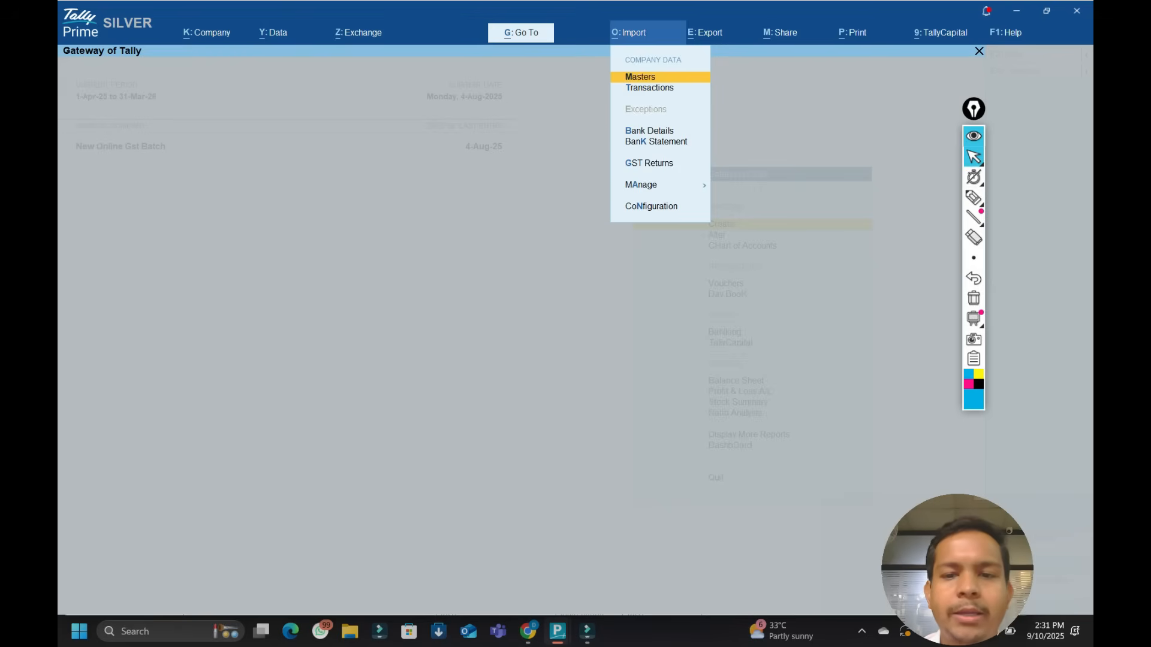
View the Import GST Returns form and its GST registrations, quitting to the Gateway of Tally without importing.
key("g")
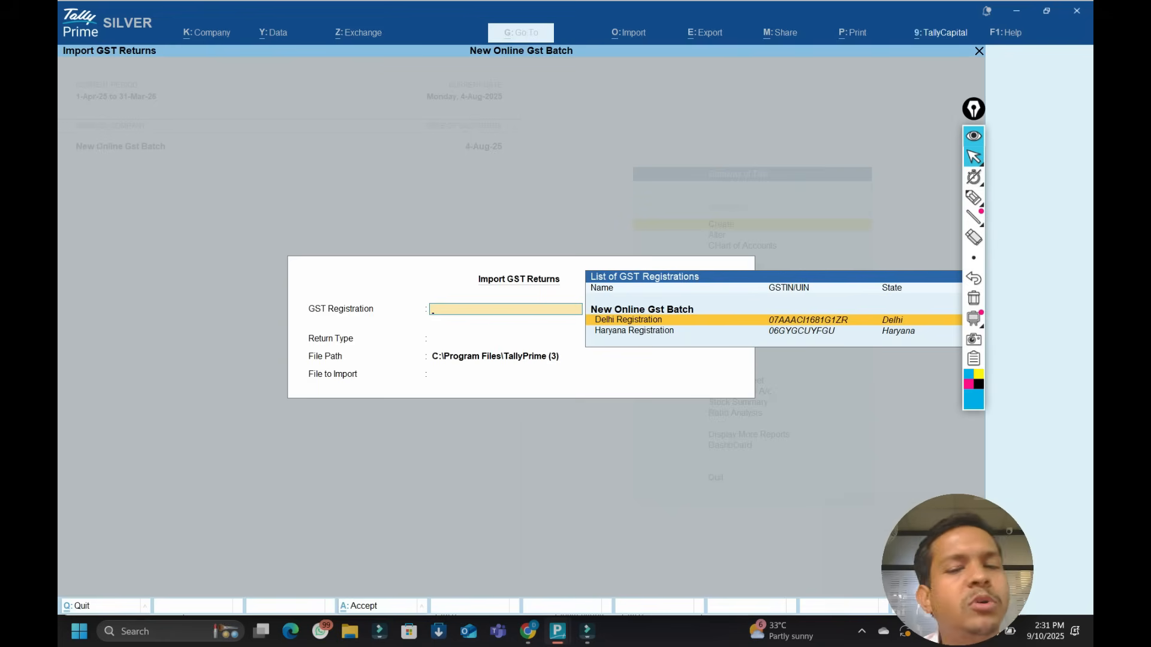
key("Escape")
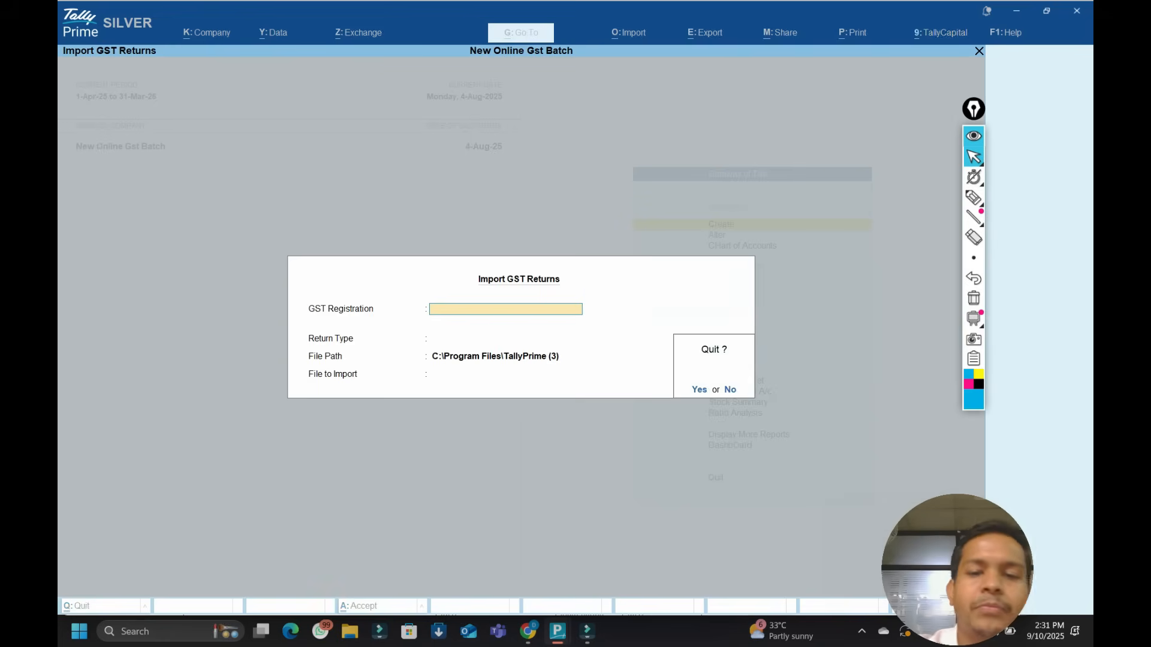
key("y")
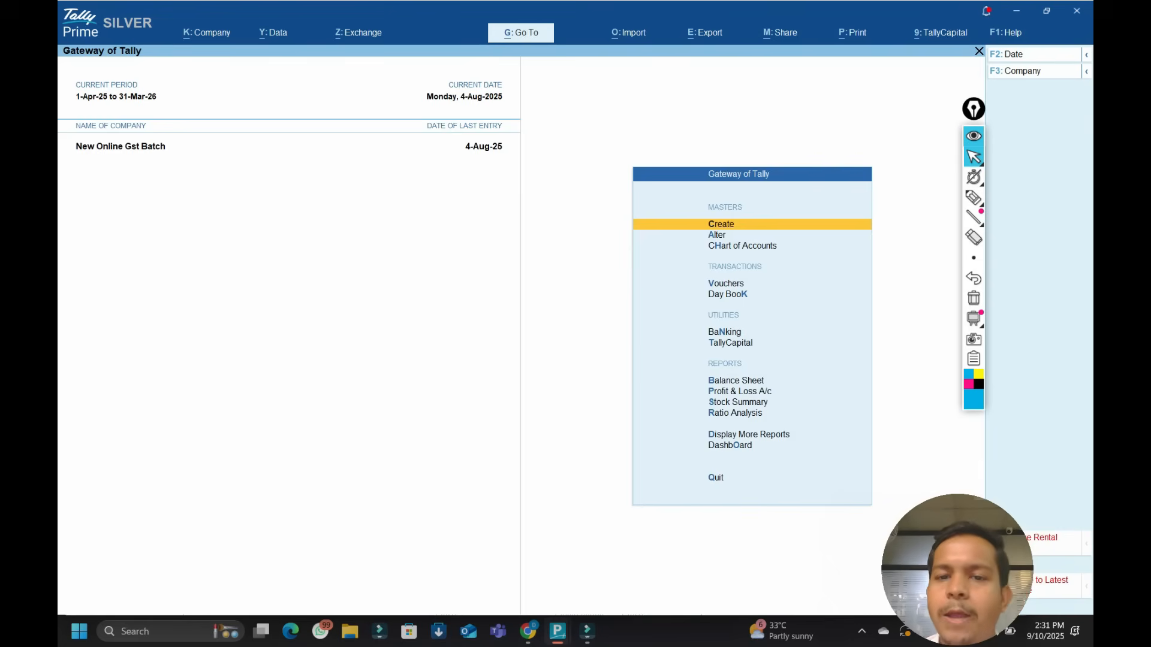
View the available export options and the e-mail and WhatsApp sharing options.
key("alt+e")
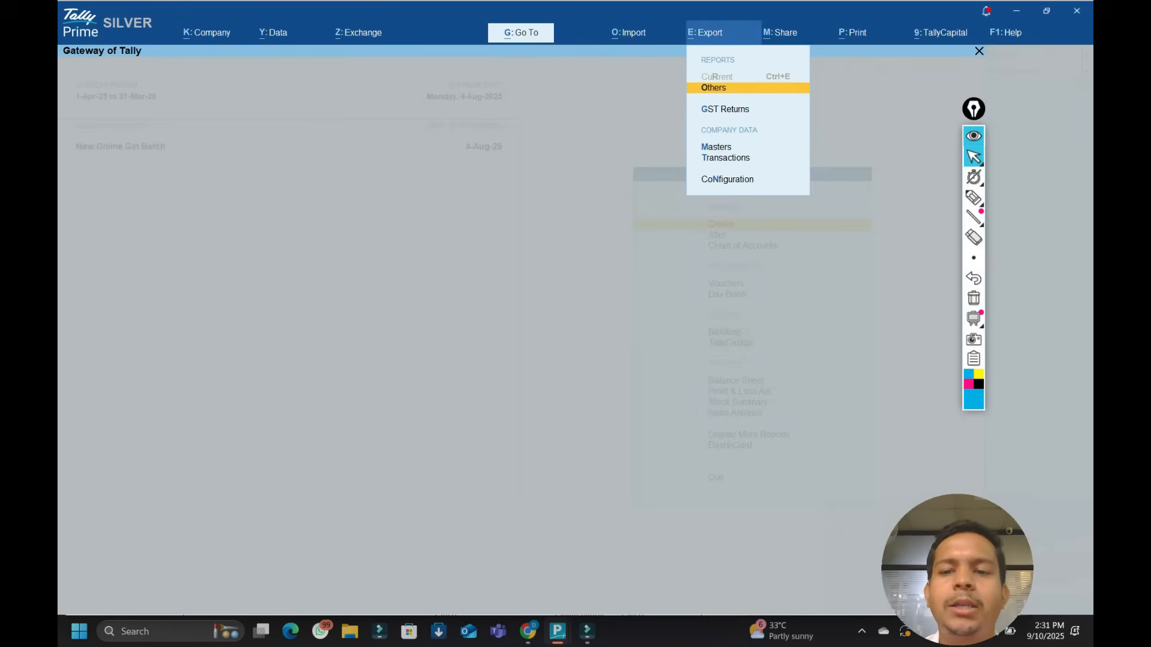
key("alt+m")
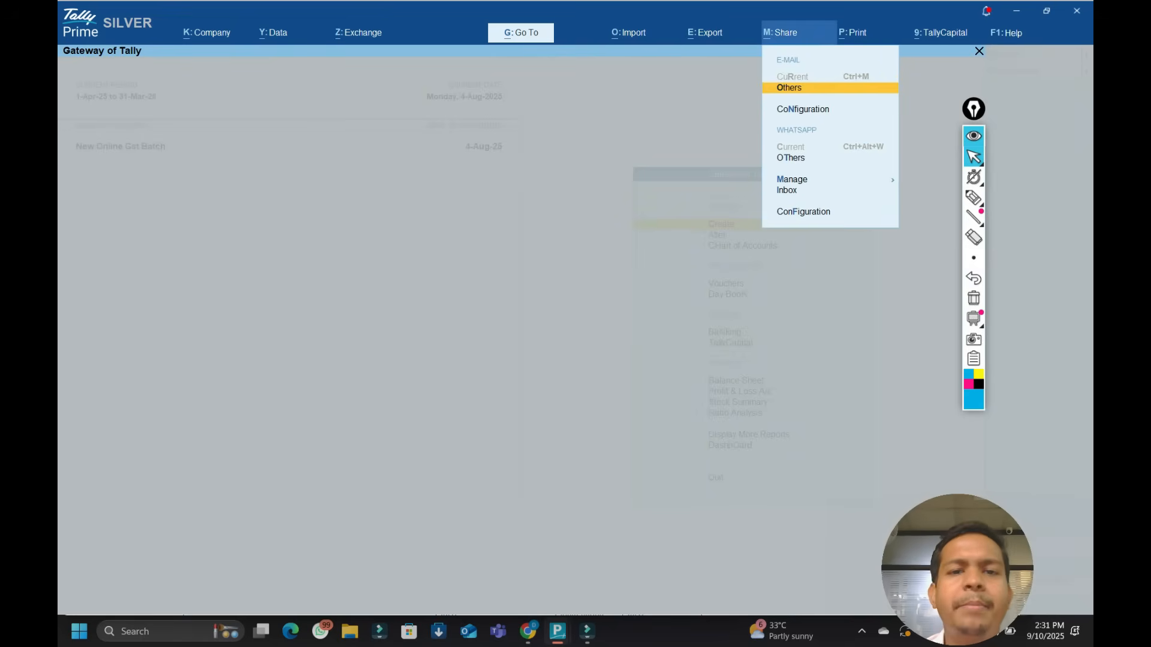
Display the help options and move the annotation toolbar below them so that it no longer covers the list.
key("F1")
mouse_move(974, 177)
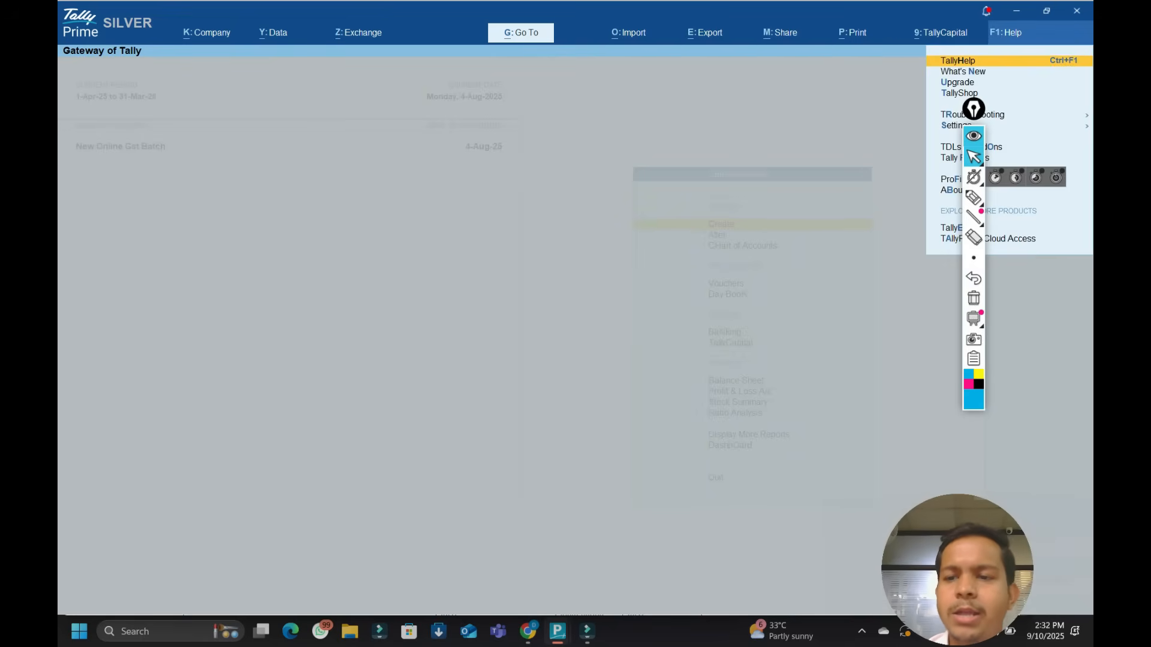
left_click_drag(974, 108, 1042, 276)
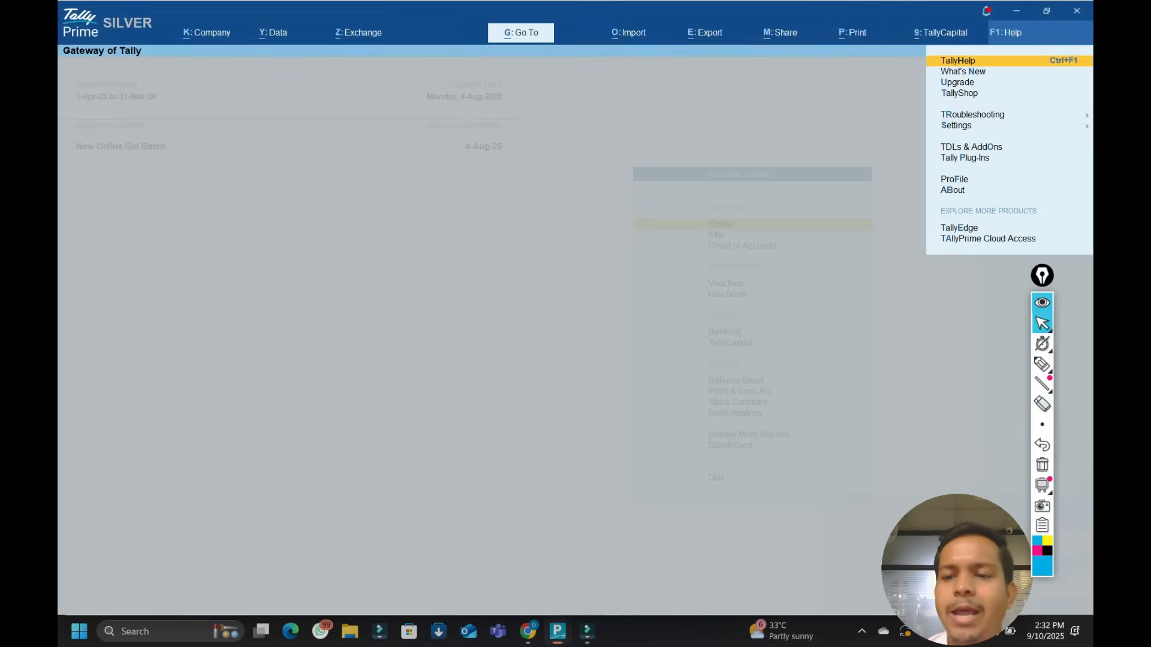
Look through the help options, from TallyHelp and troubleshooting to the profile, about and additional product entries.
key("Escape")
key("F1")
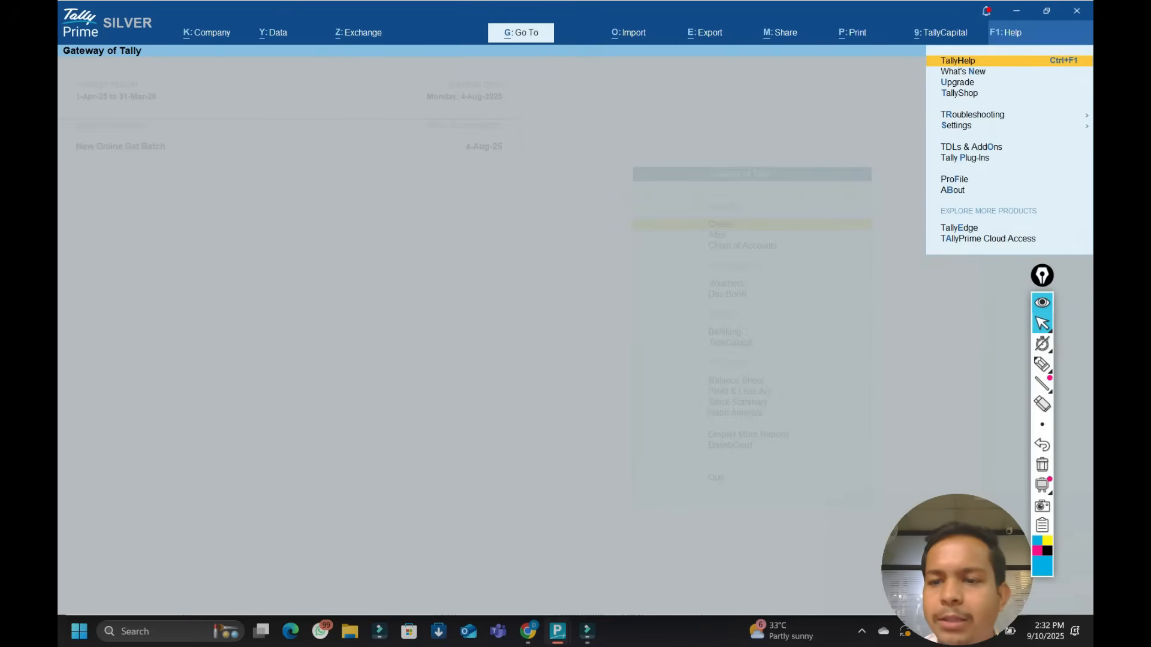
key("Down")
key("Down")
key("Down")
key("Down")
key("Down")
key("Down")
key("Down")
key("Down")
key("Down")
key("Down")
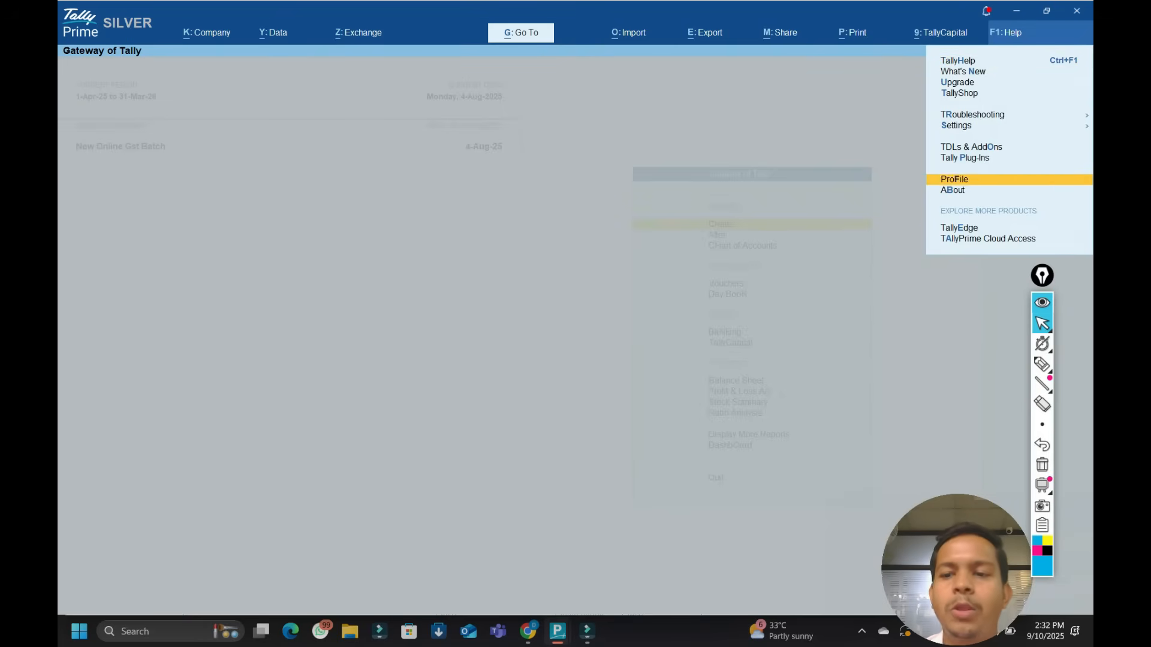
key("Up")
key("Up")
key("Up")
key("Up")
key("Up")
key("Up")
key("Up")
key("Up")
key("Up")
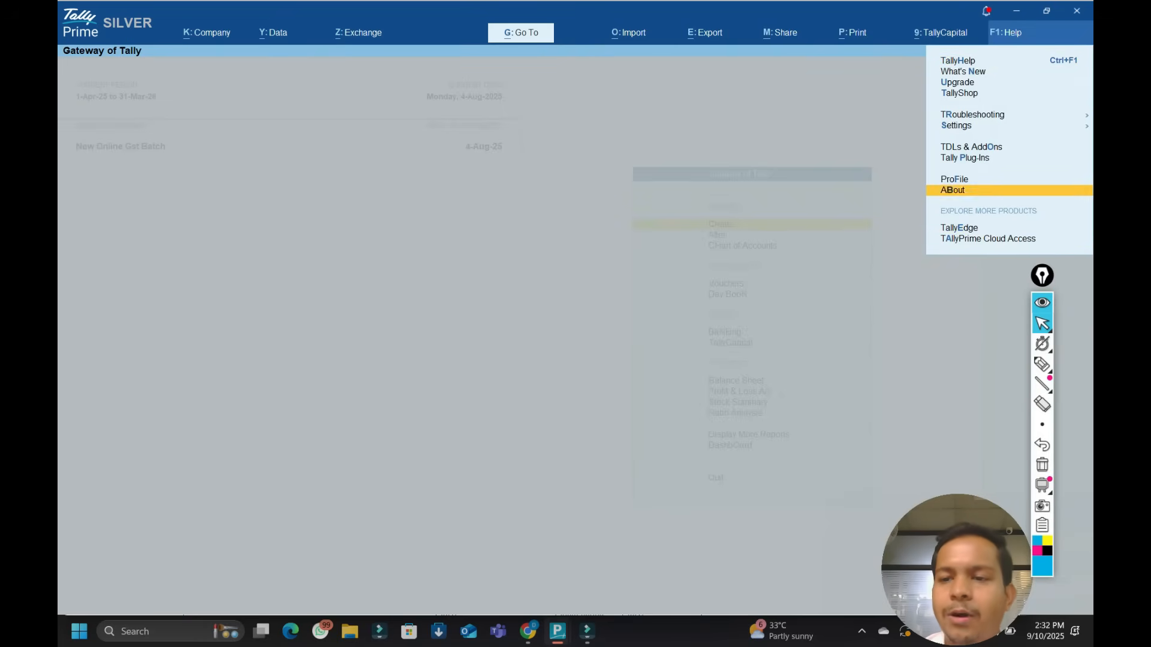
View the profile with its account, contact and organisation details, returning to the Gateway of Tally.
key("Up")
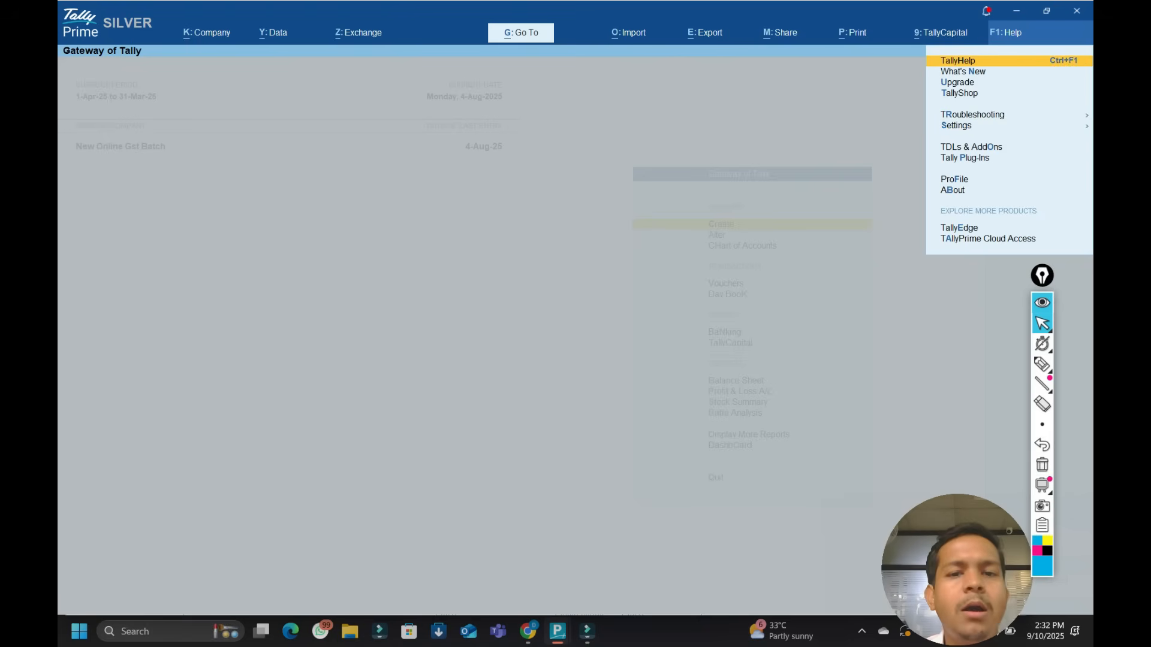
key("f")
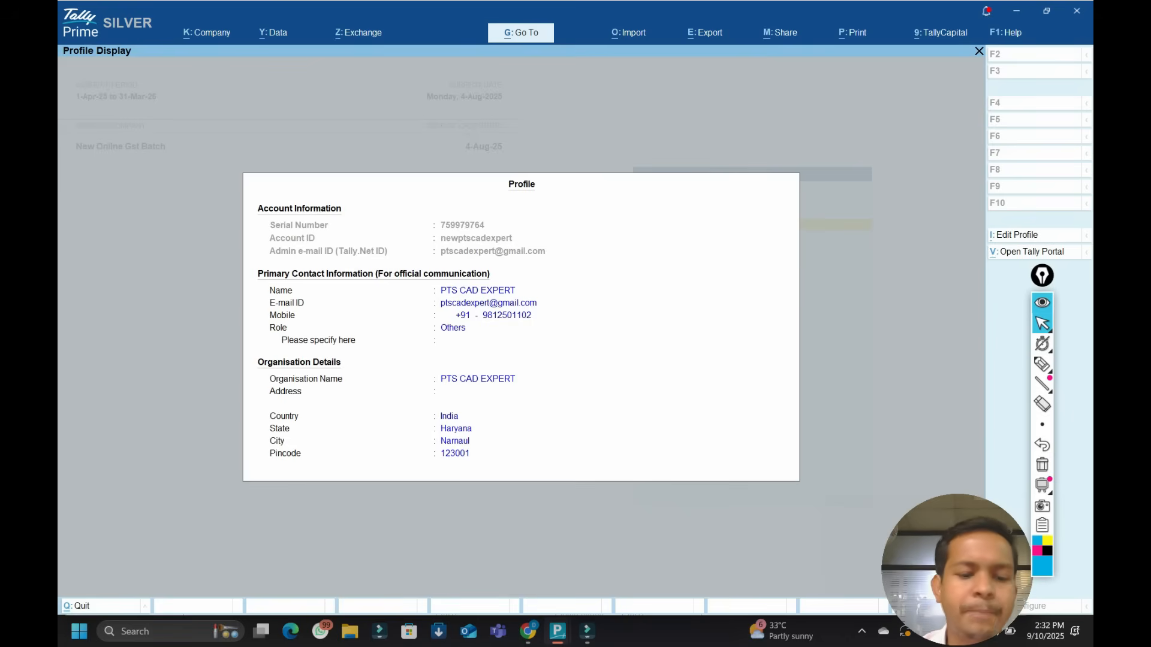
key("Escape")
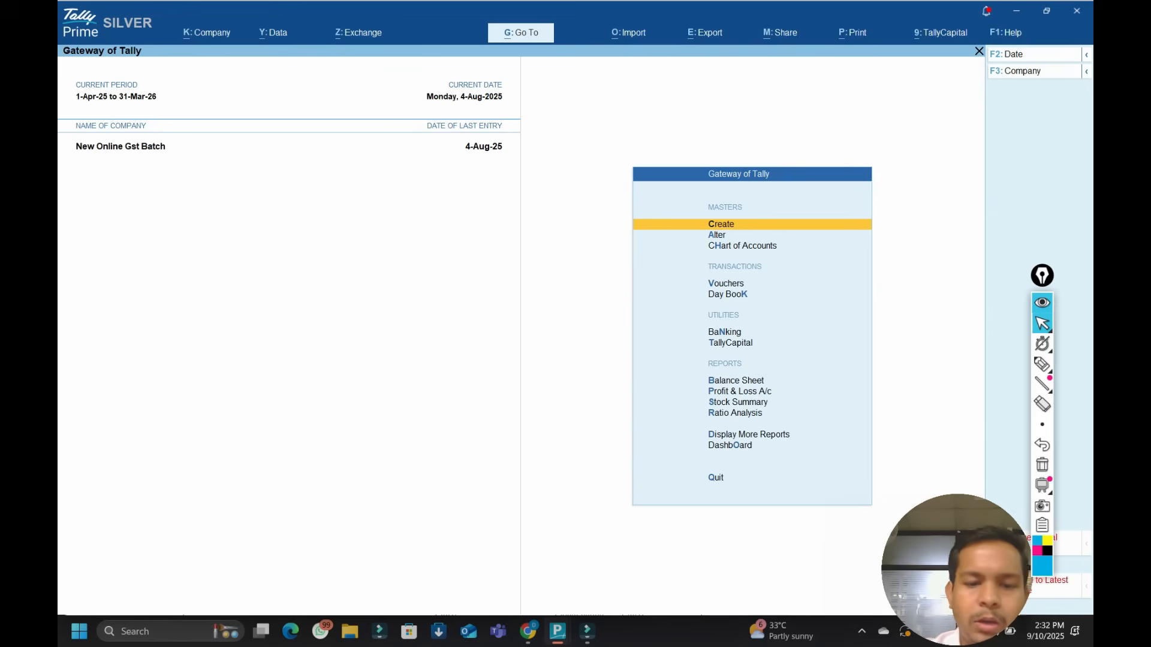
View the sample Excel file export for importing transactions among the import management options, returning to the Gateway of Tally without exporting.
key("alt")
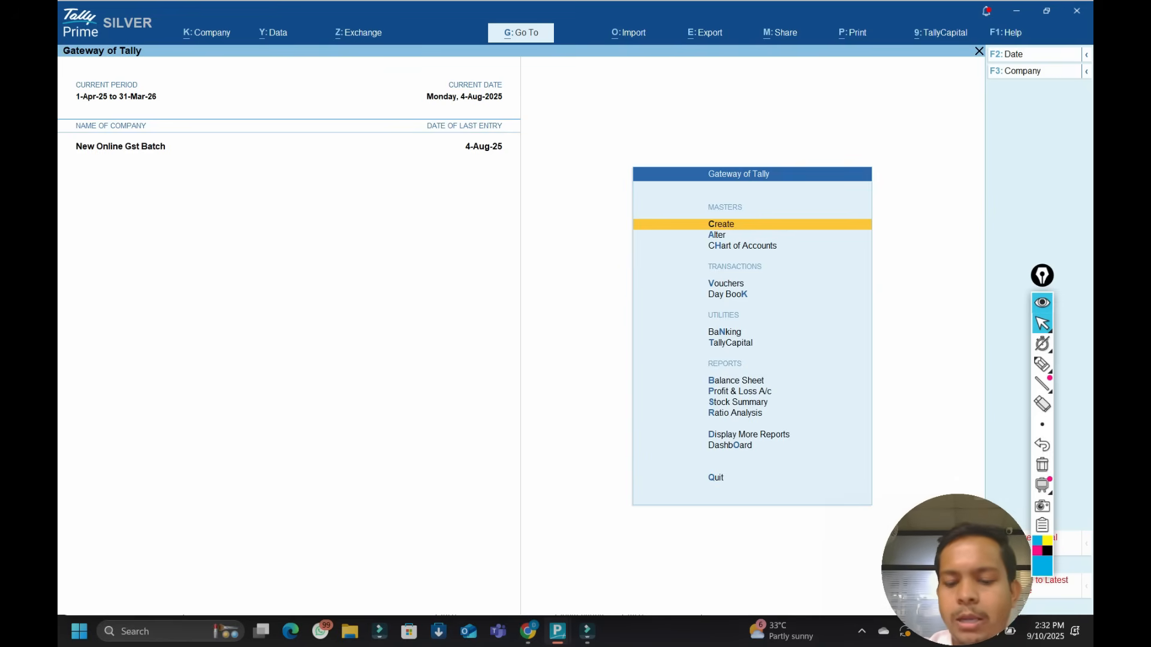
key("alt+o")
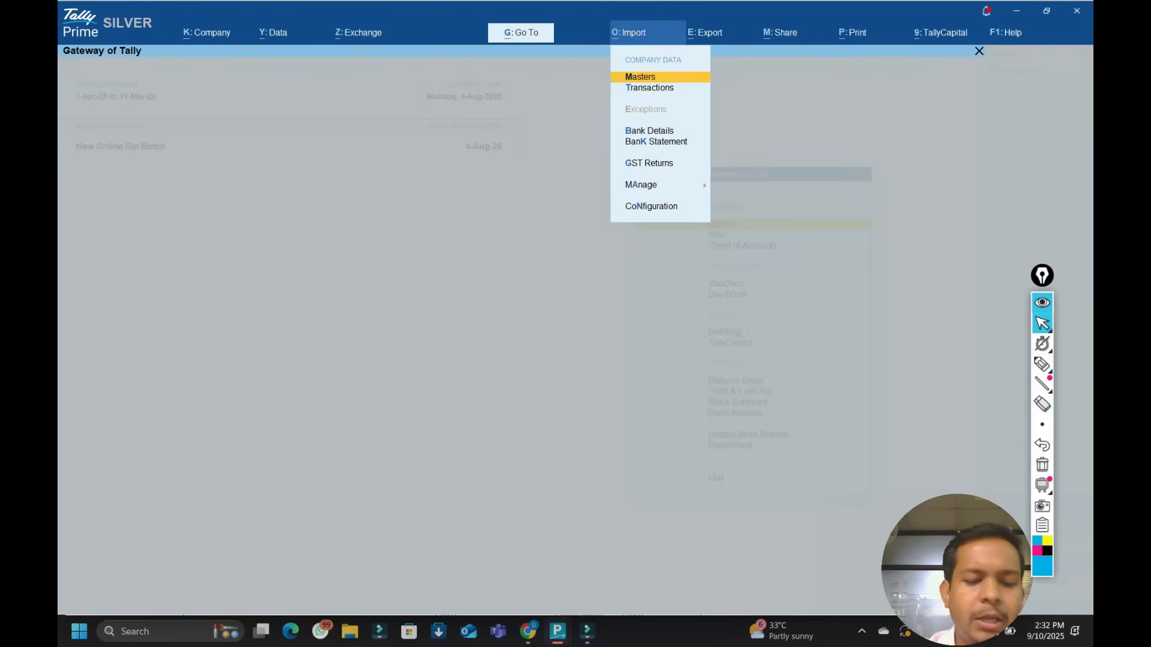
key("a")
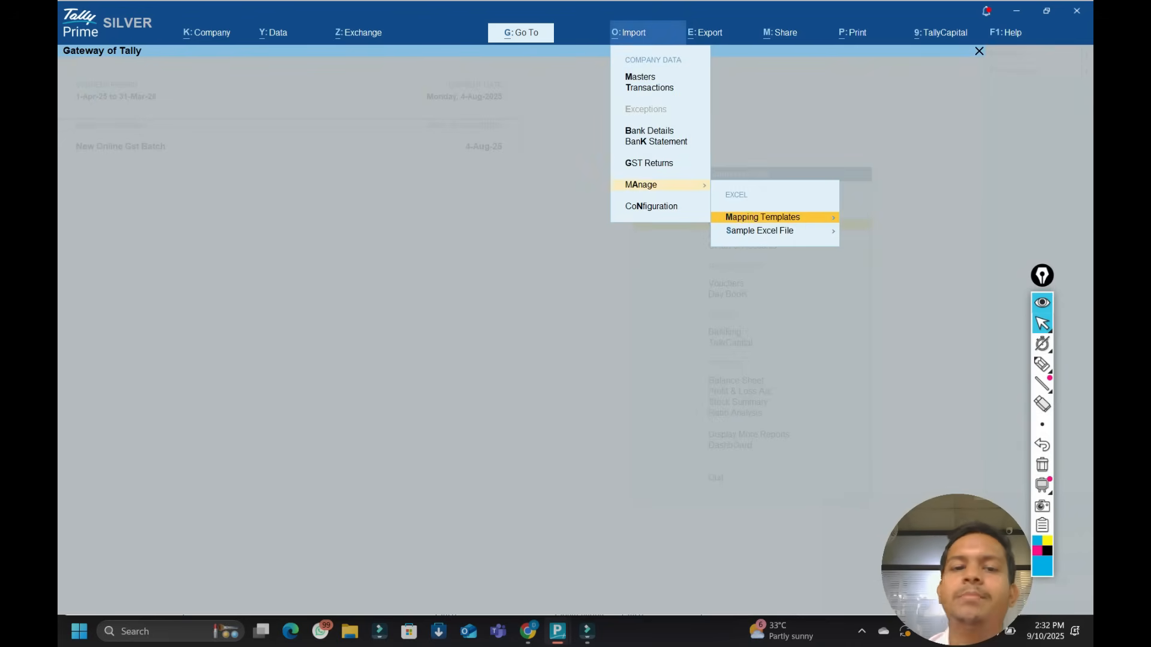
key("s")
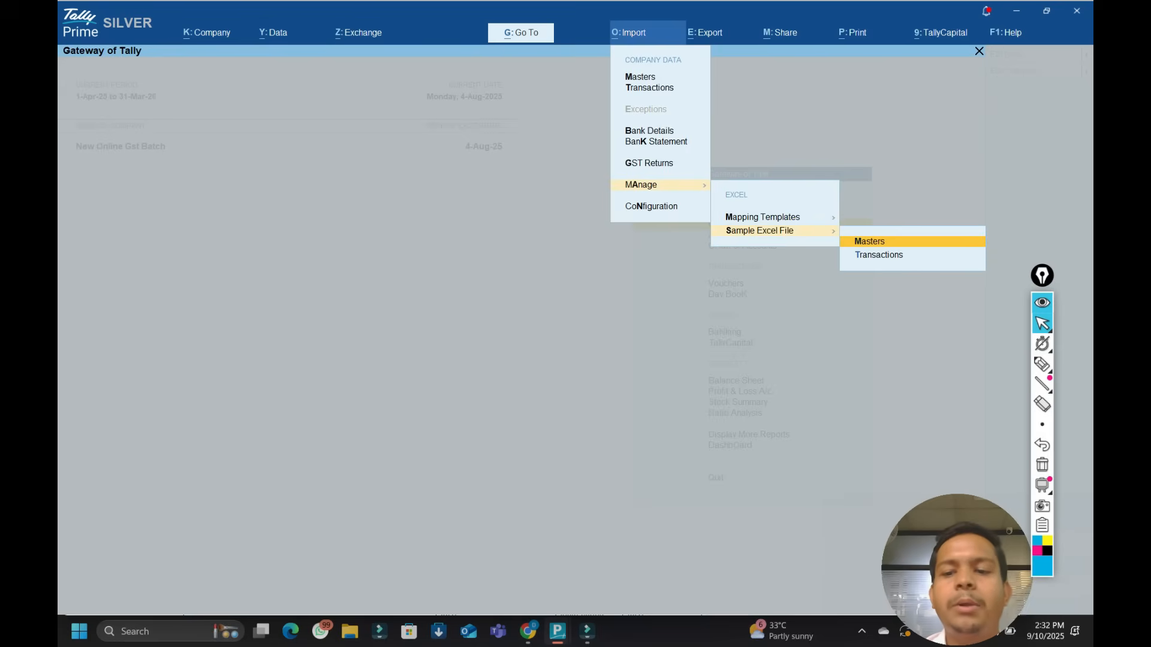
key("t")
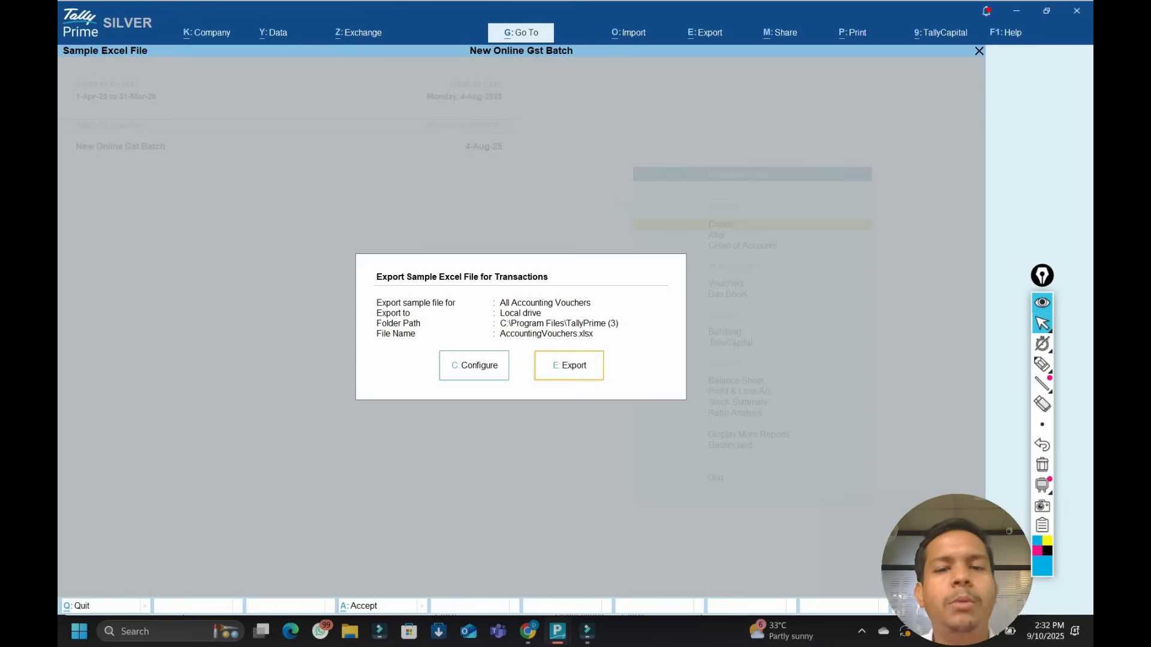
key("Escape")
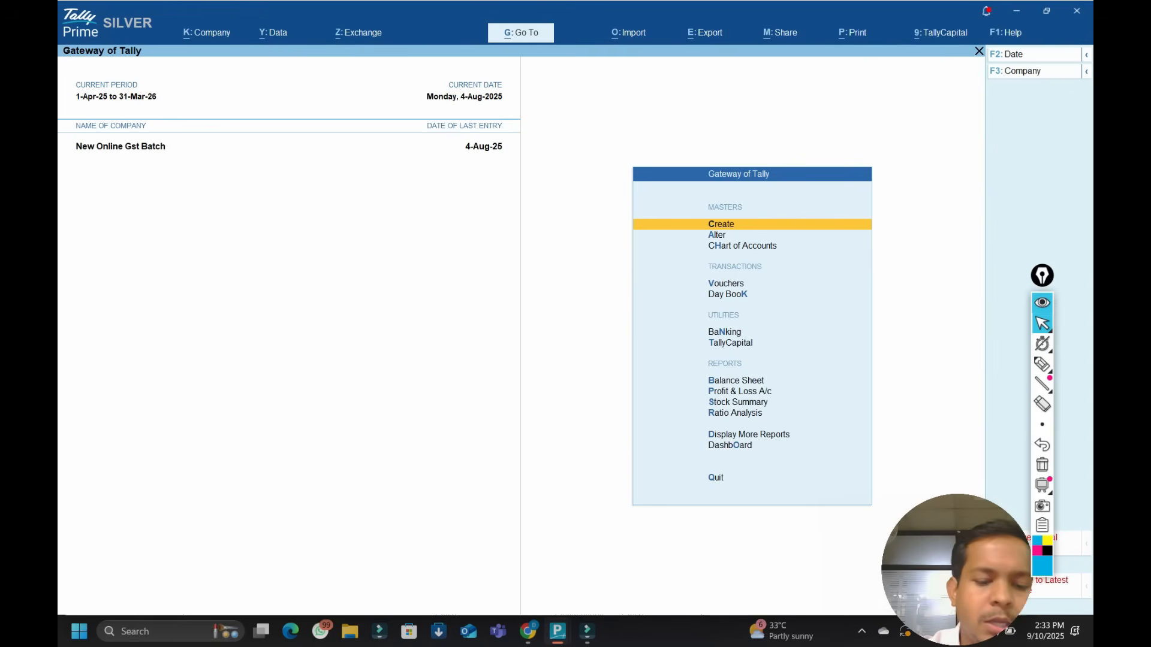
Change the current date to 10-9-2025.
key("F2")
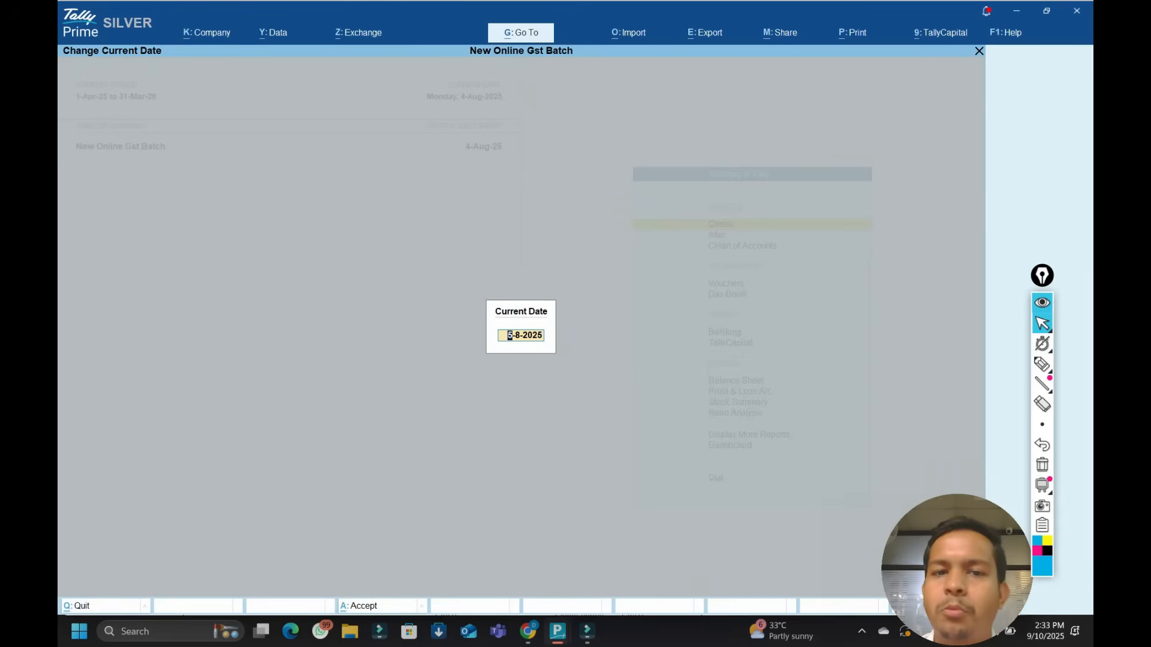
type("1")
type("0-9")
key("Return")
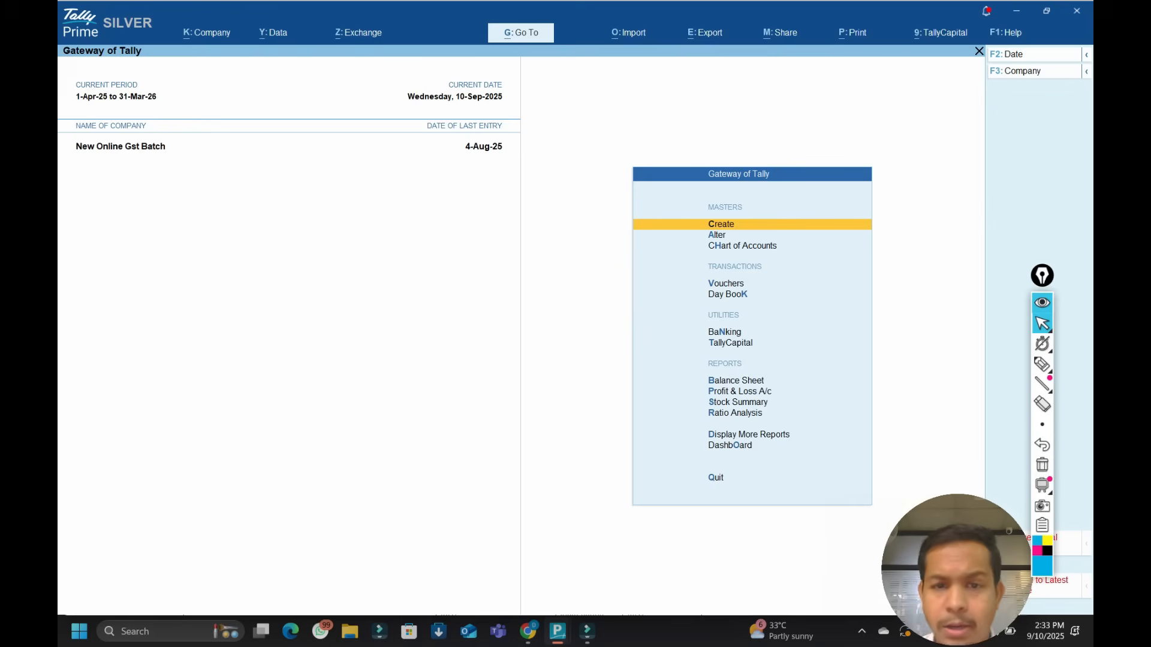
Change the current date to 5-5-2025, entering only the day and month.
key("F2")
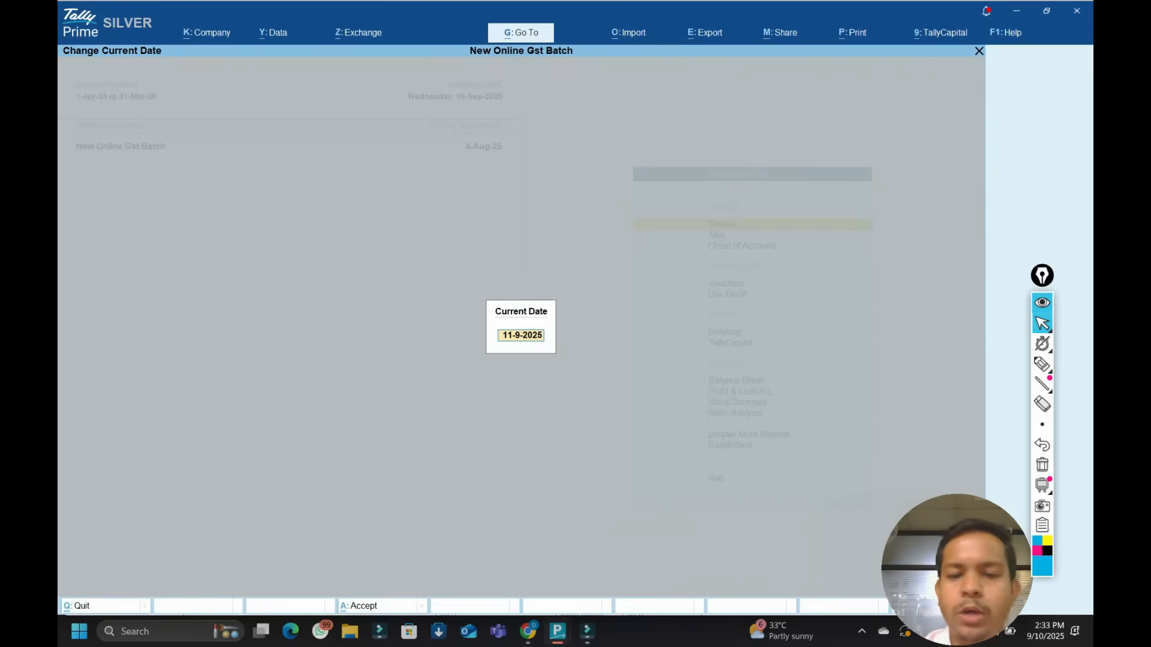
type("5")
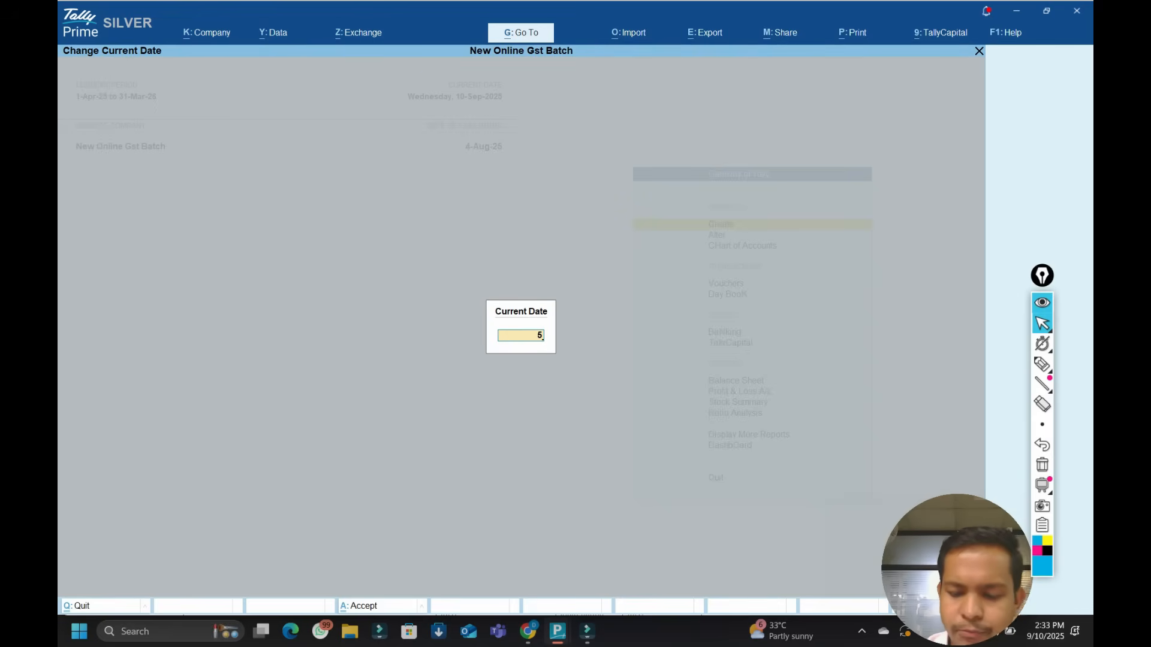
type(".5")
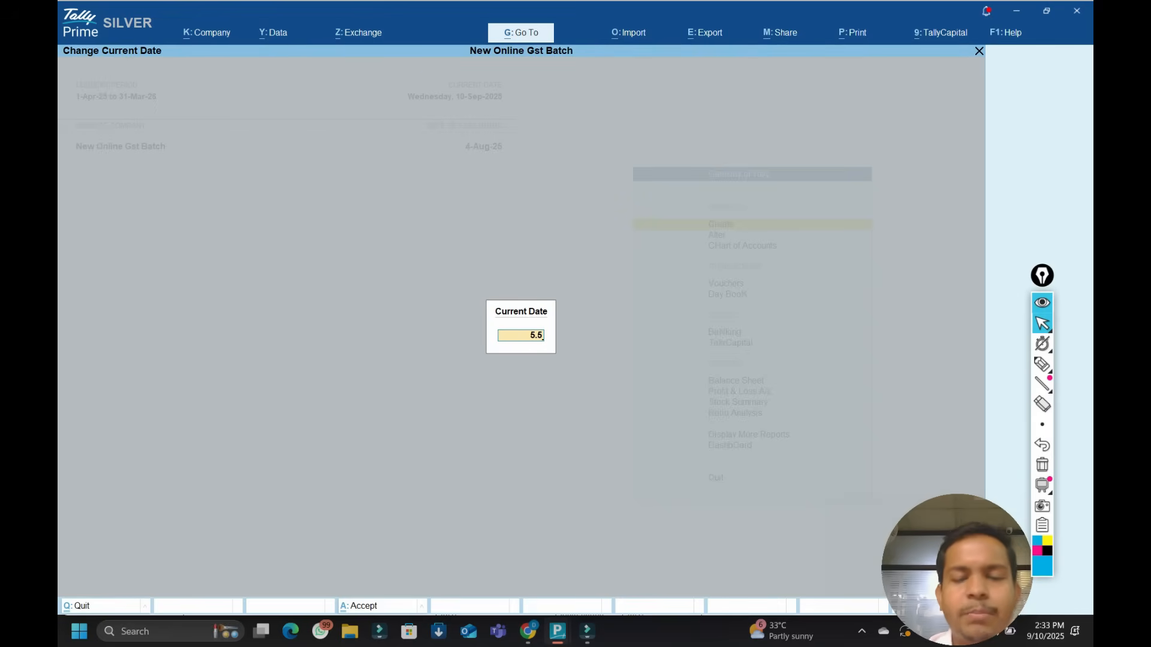
key("Return")
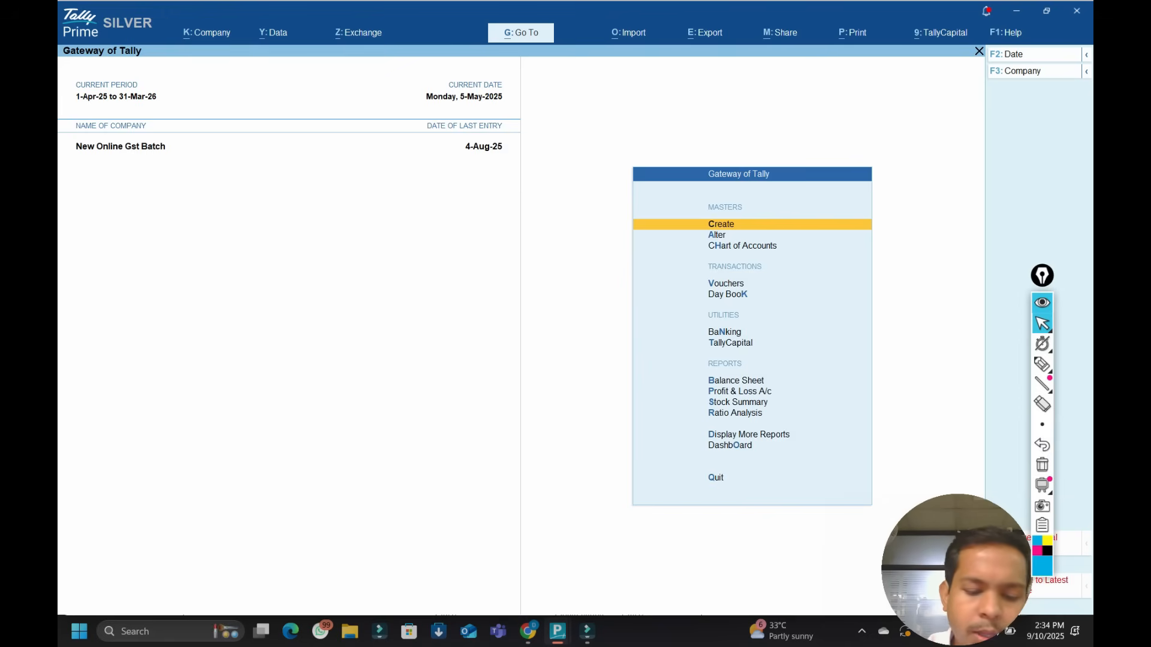
Change the current period to run from 1-4-2024 to 31-3-2025.
key("alt+F2")
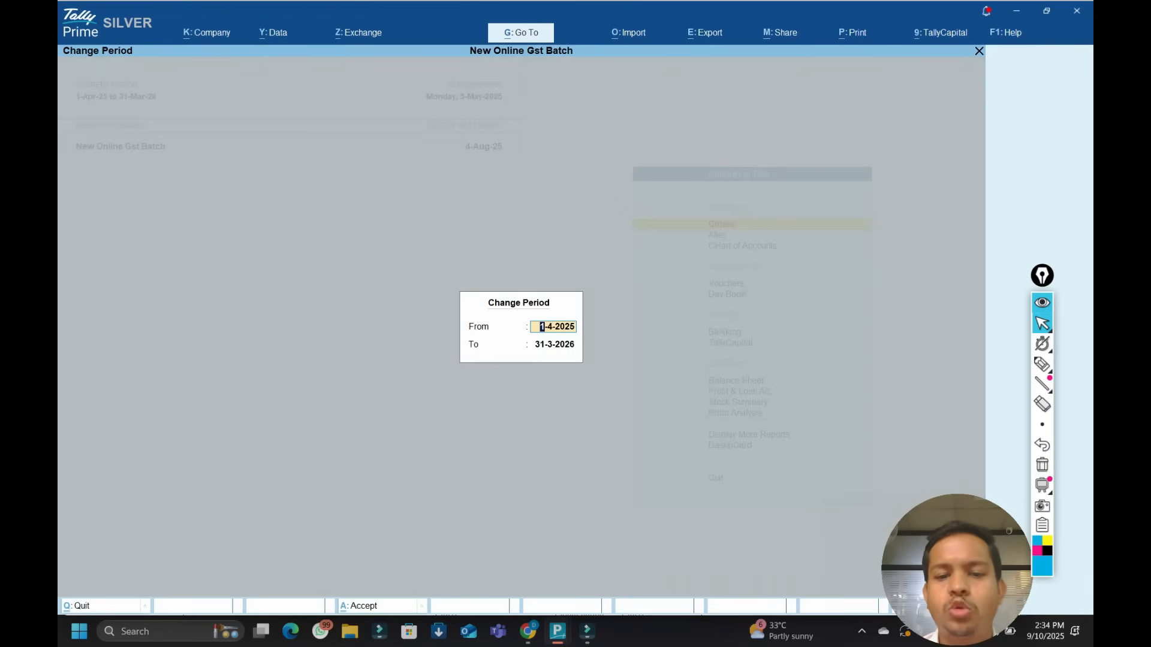
type("1.4")
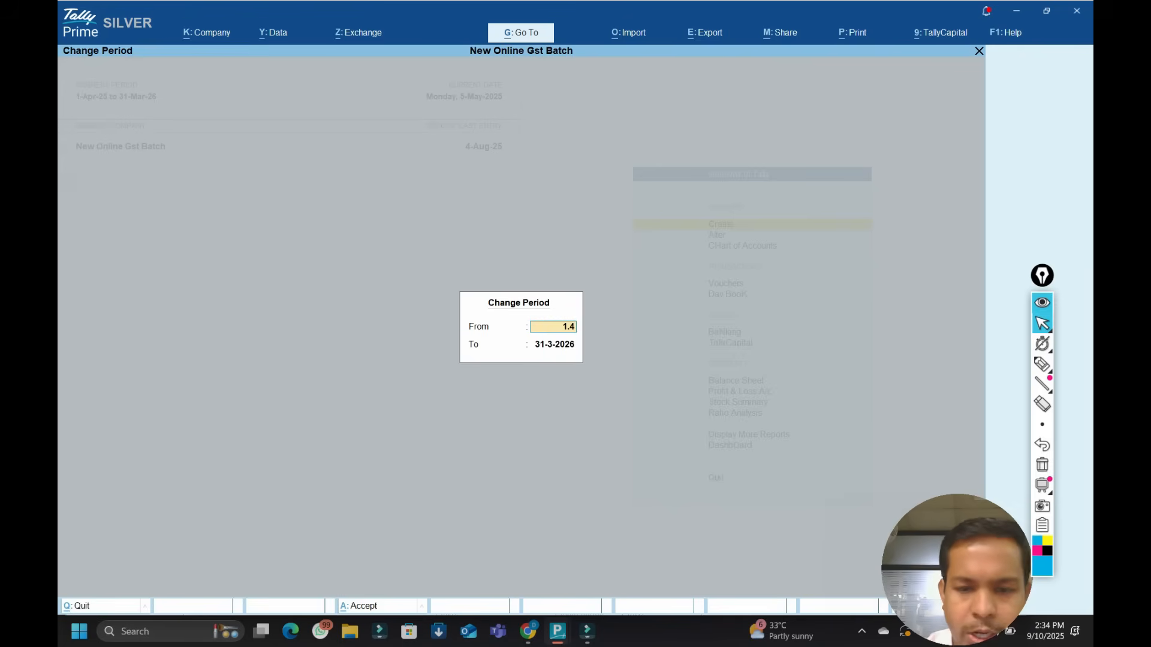
type(".24")
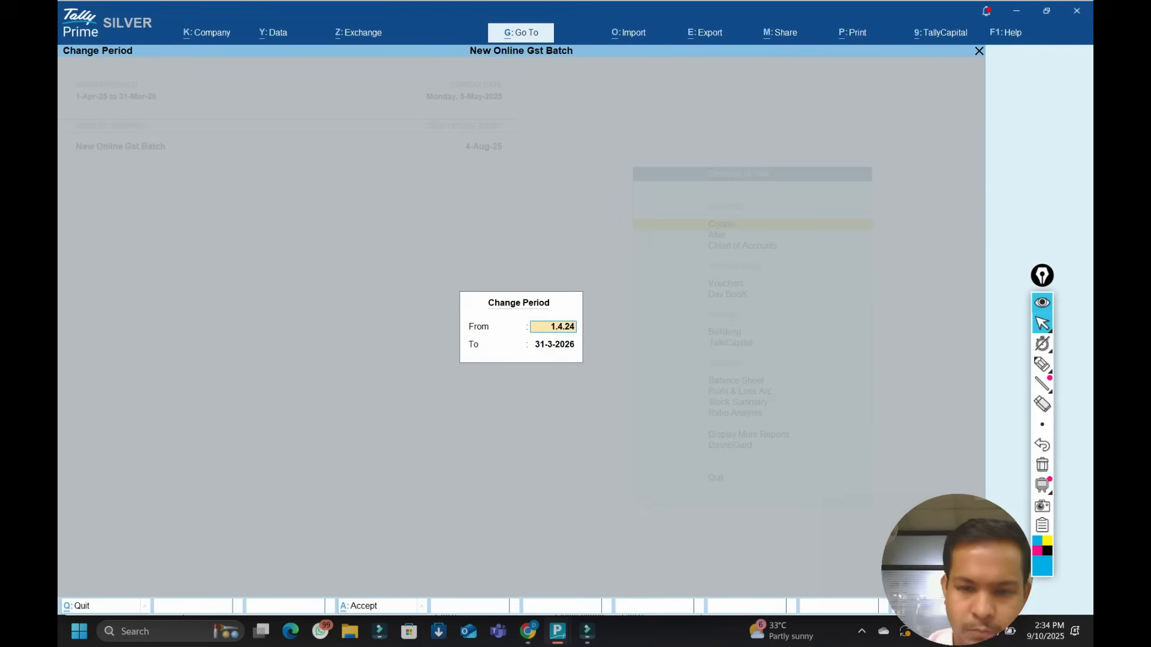
key("Return")
type("31")
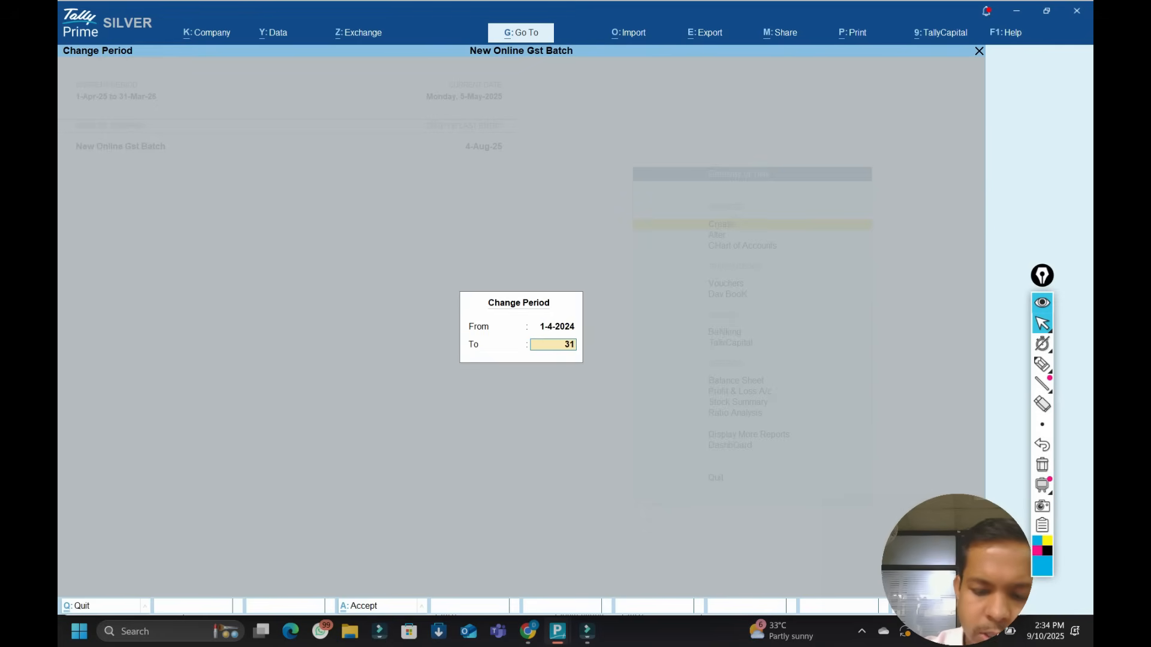
type(".3")
type(".25")
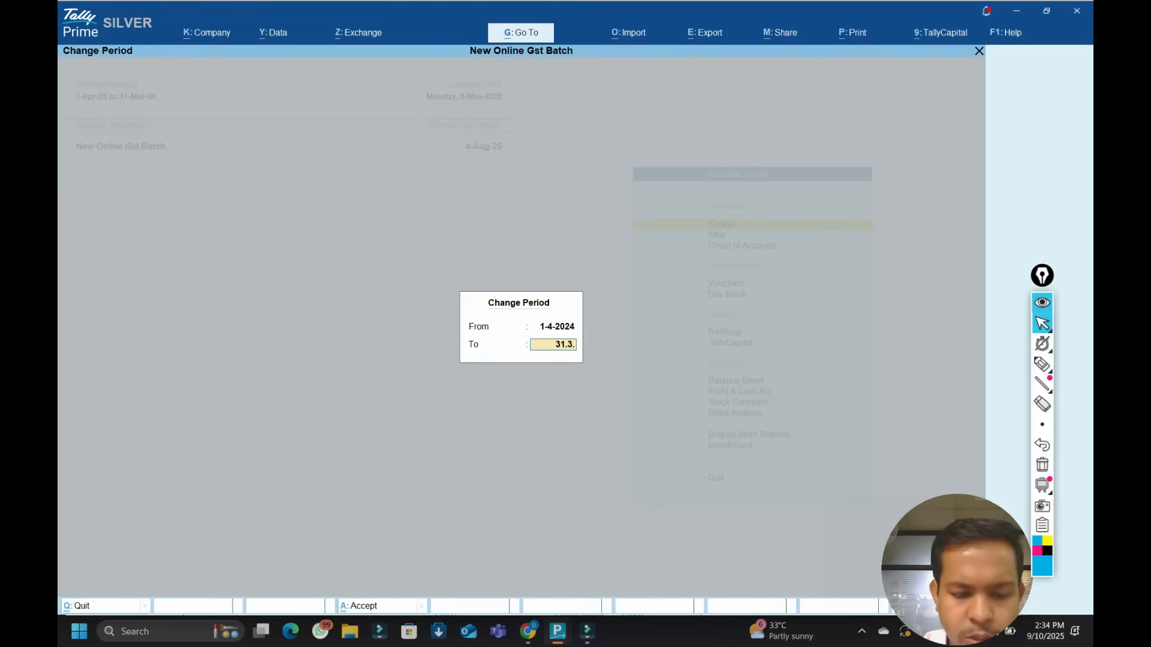
key("Return")
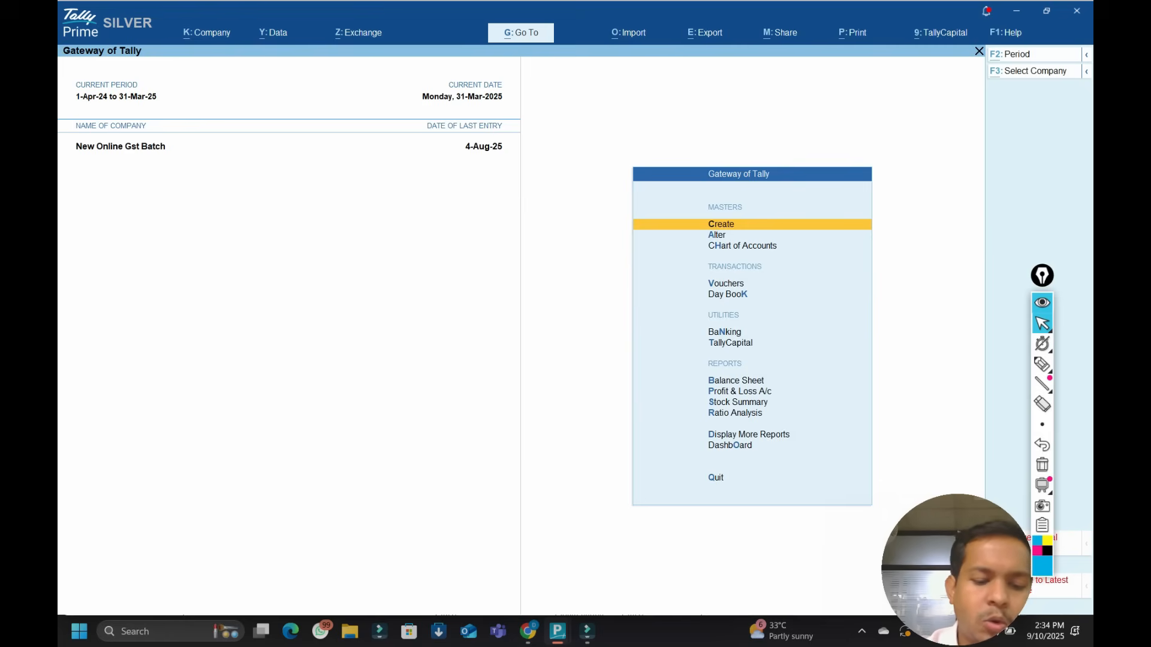
Set the current period back to the financial year from 1-4-2025 to 31-3-2026.
key("alt+F2")
type("1")
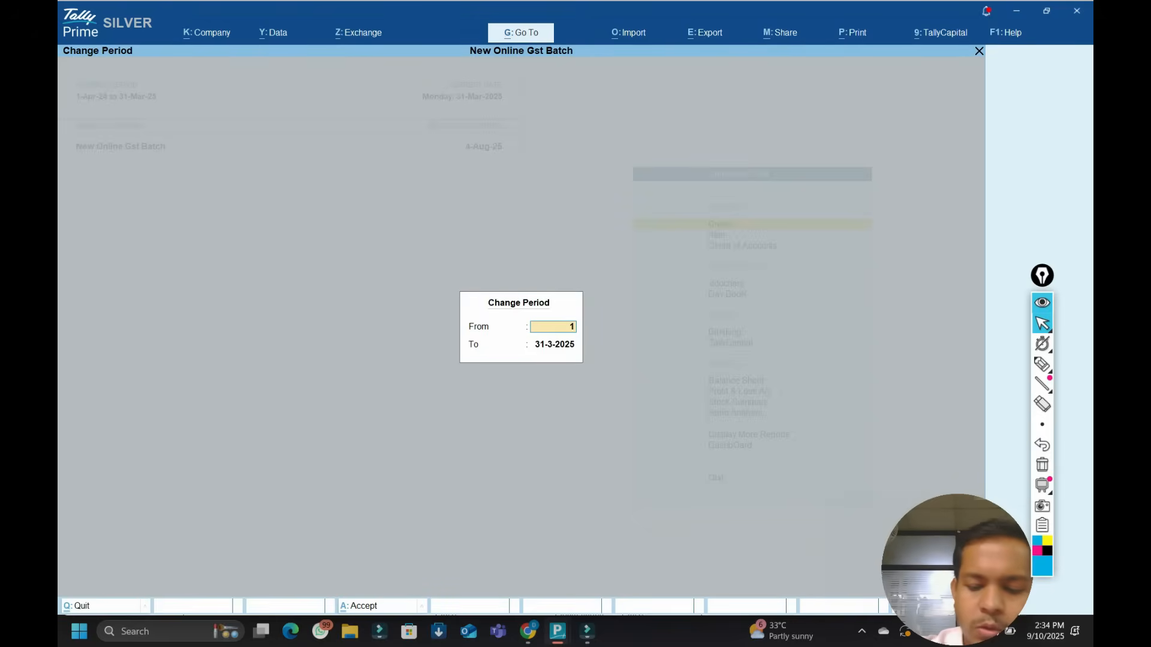
type(".4.")
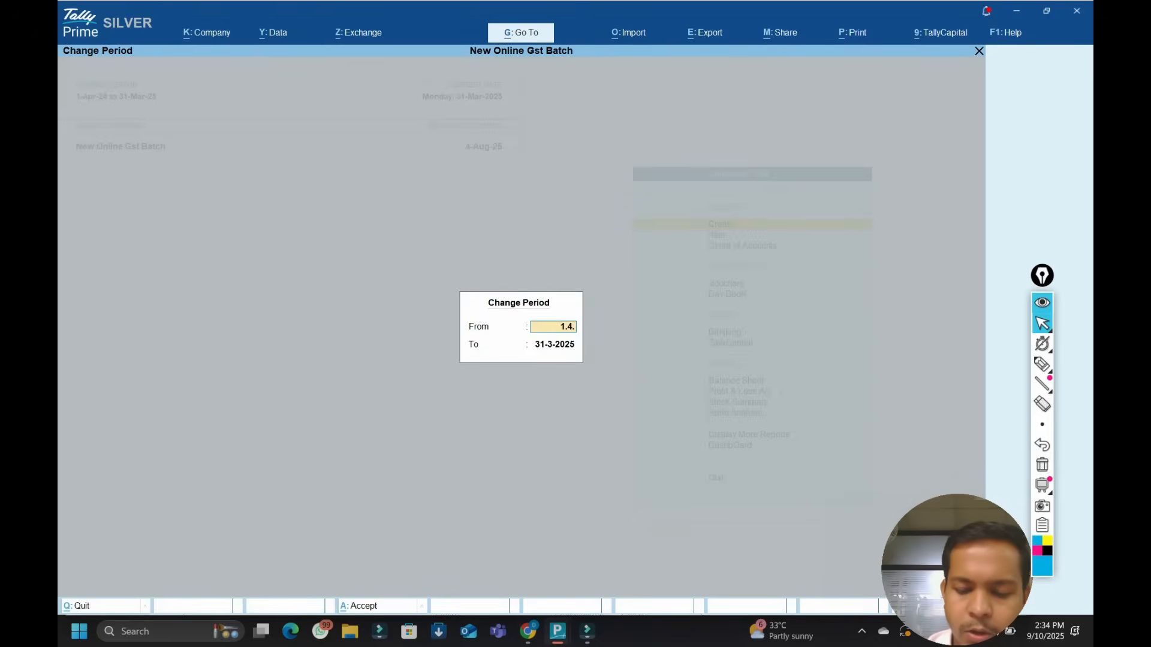
type("25")
key("Return")
type("31.3")
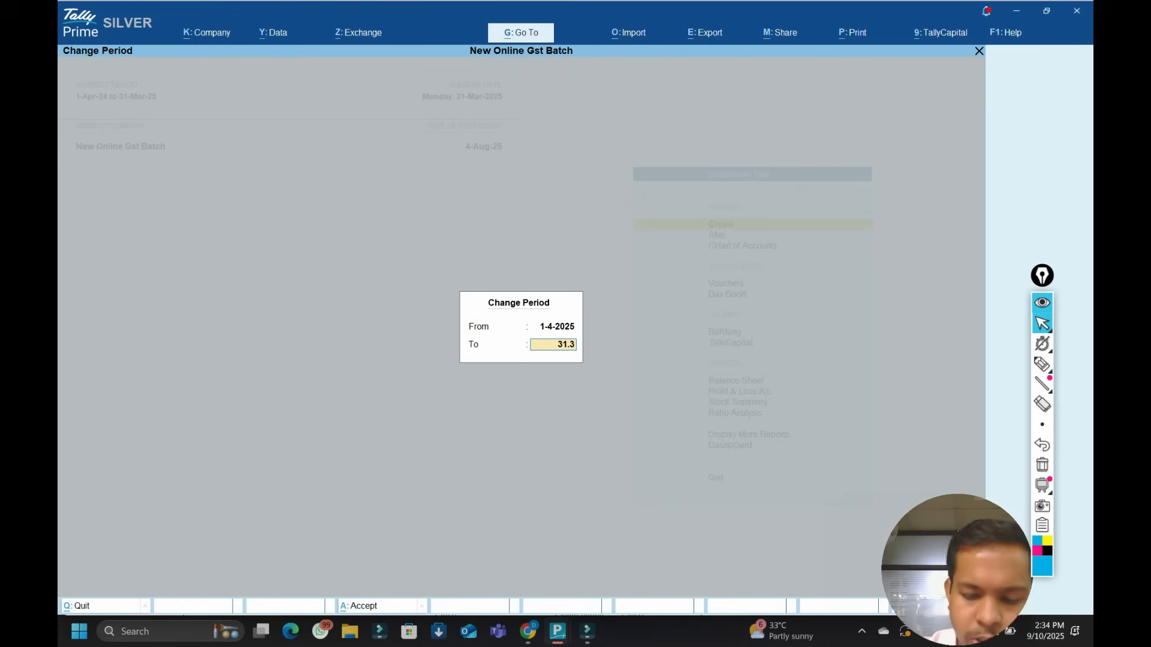
type(".26")
key("Return")
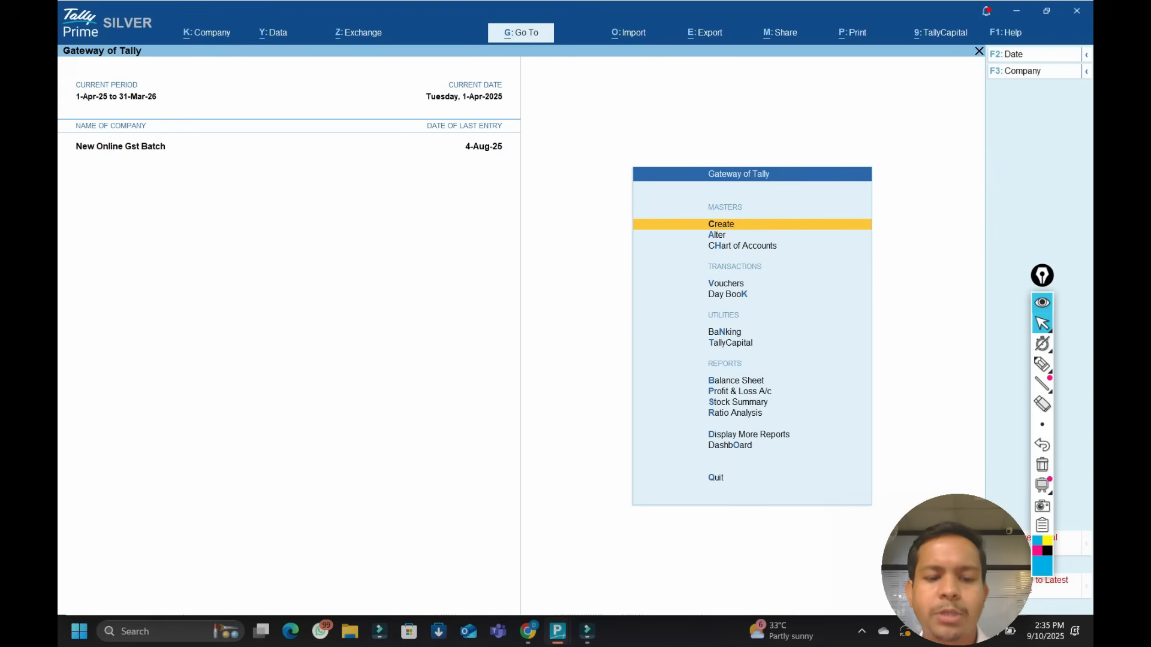
Start creating a company named Abc Pvt Ltd, using the same mailing name and leaving the address empty.
key("alt+k")
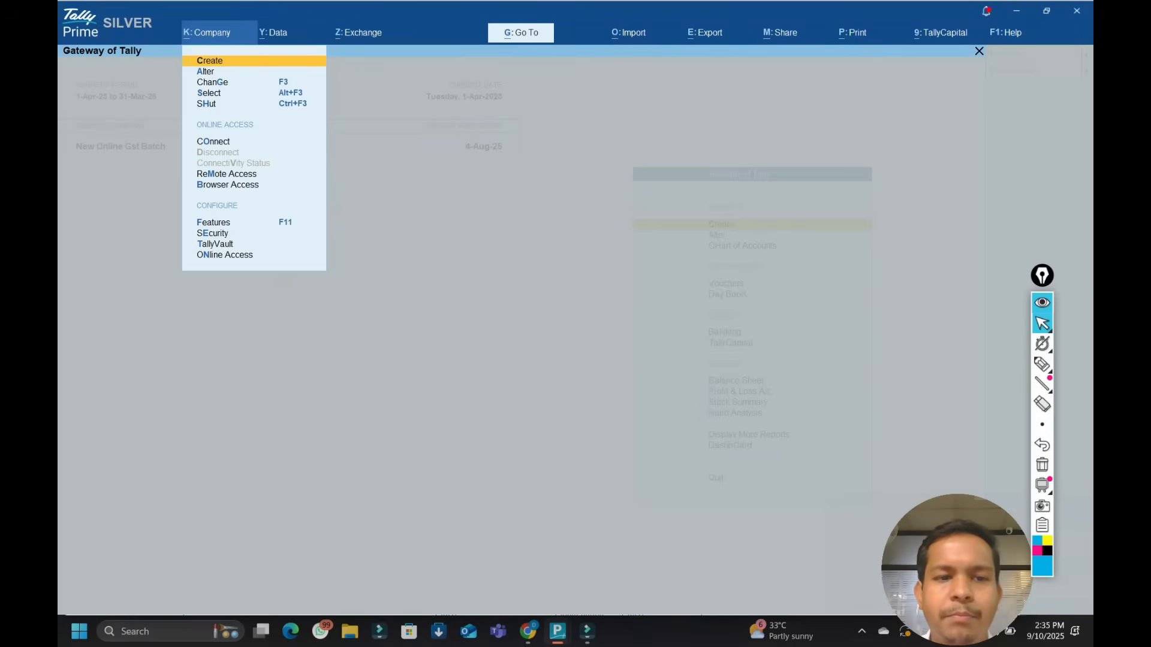
key("Return")
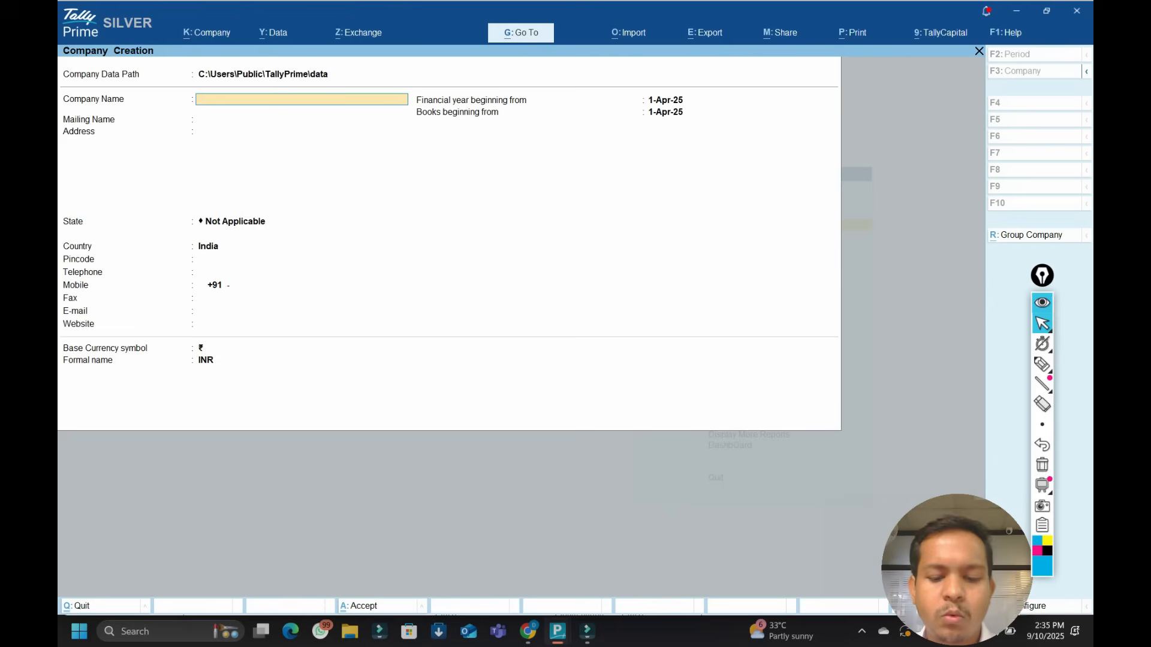
type("Abc")
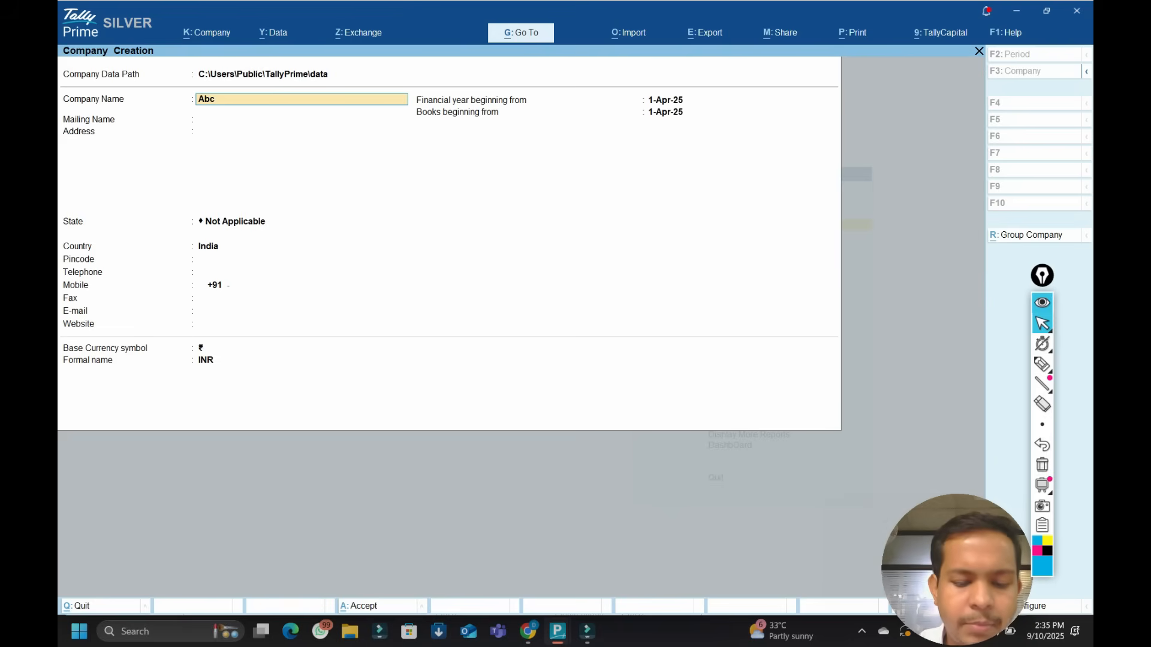
type(" Pvt L")
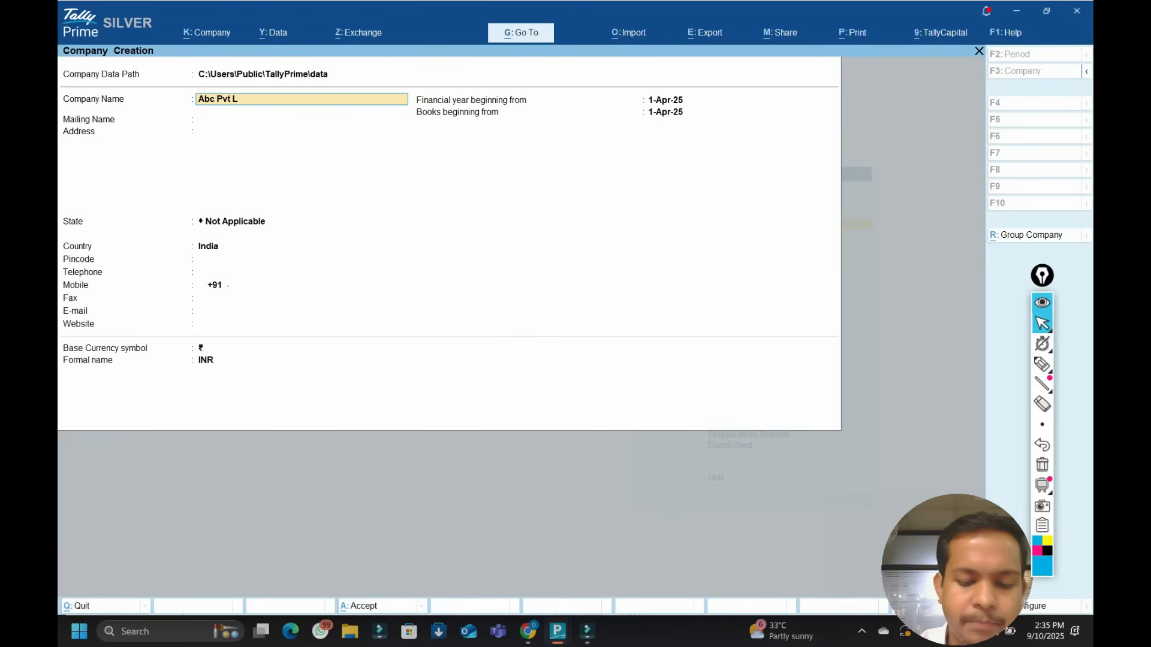
key("Return")
key("Return")
key("Return")
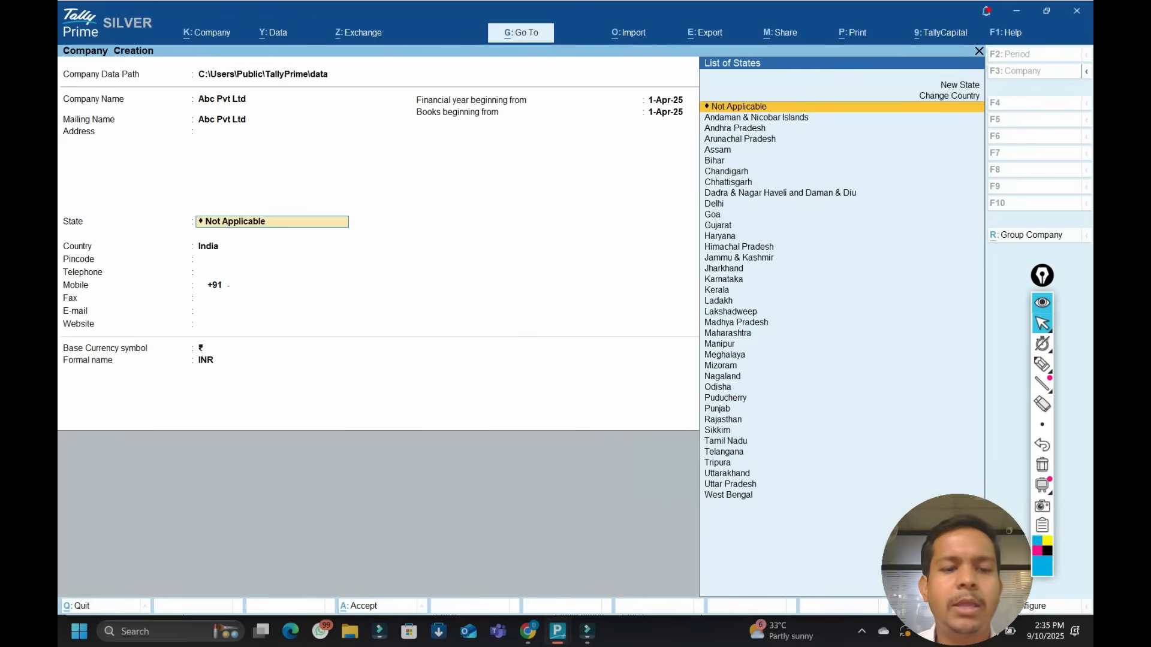
Set the company's state to Haryana and save the company, accepting its default accounting, inventory and taxation features.
type("Haryana")
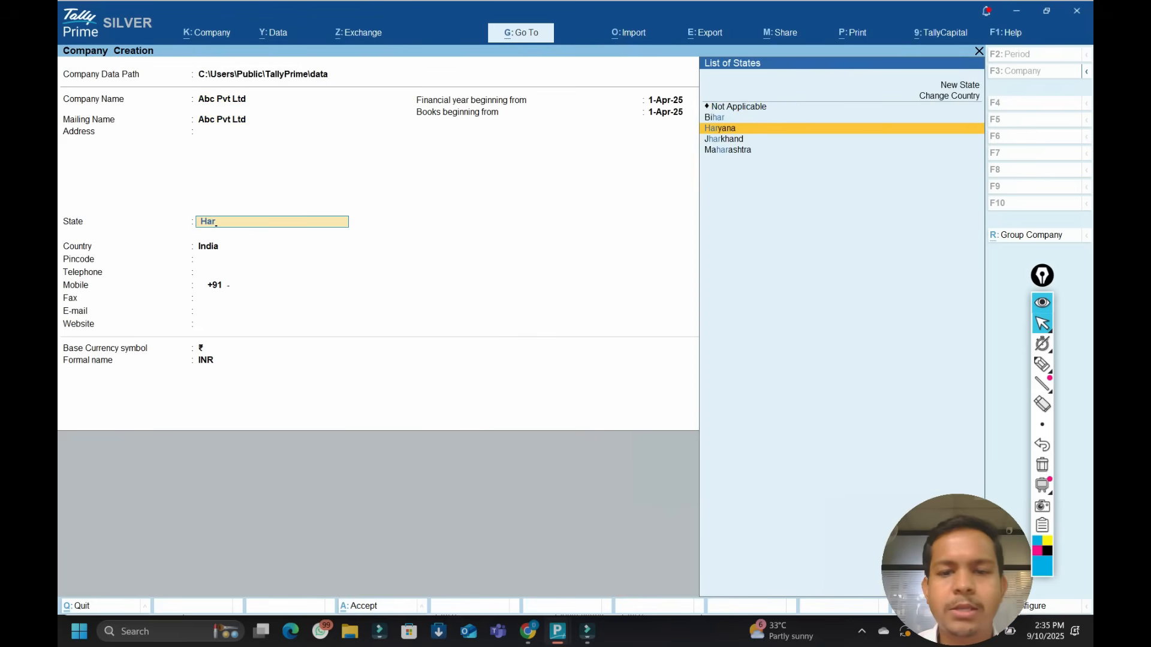
key("Return")
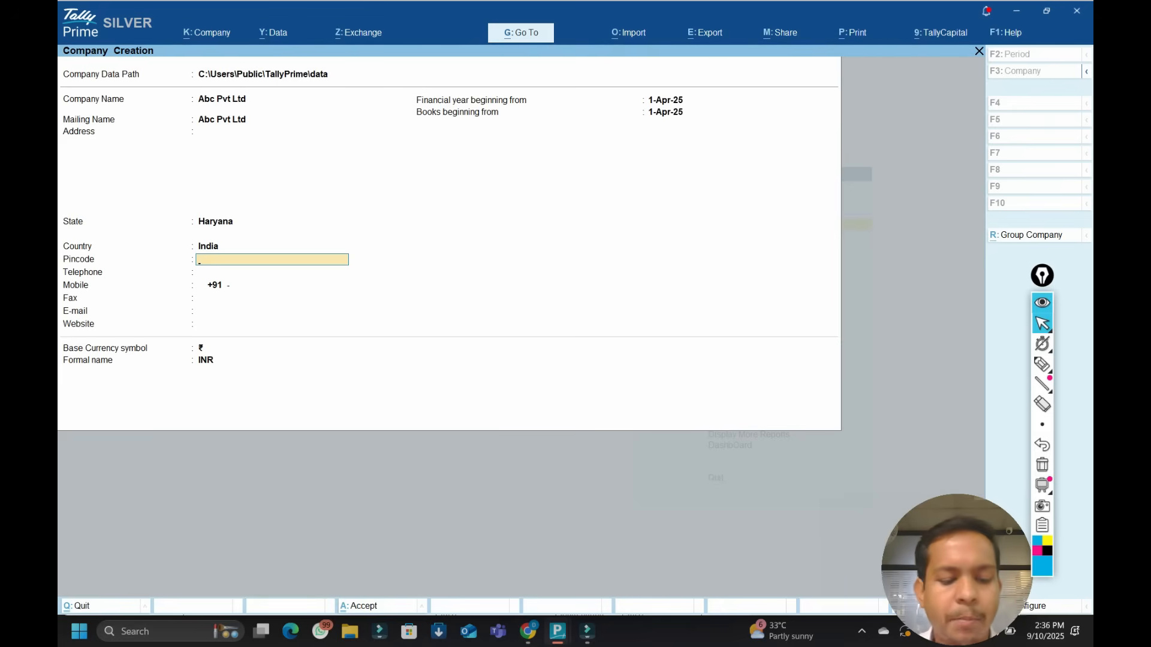
key("ctrl")
key("ctrl+a")
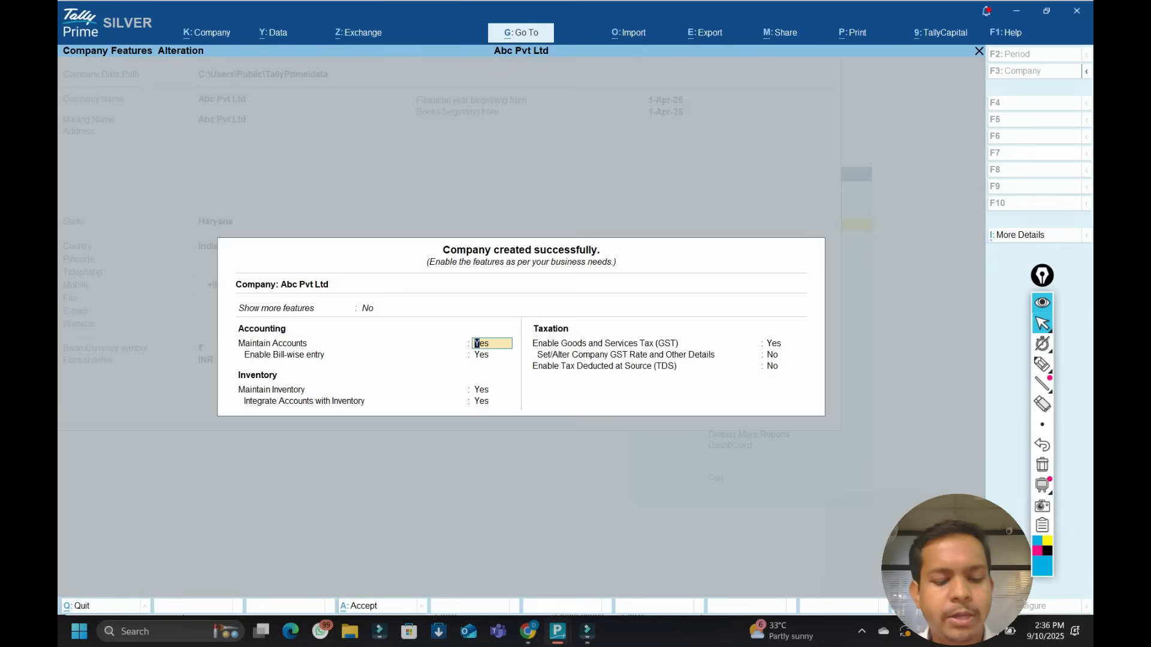
key("ctrl+a")
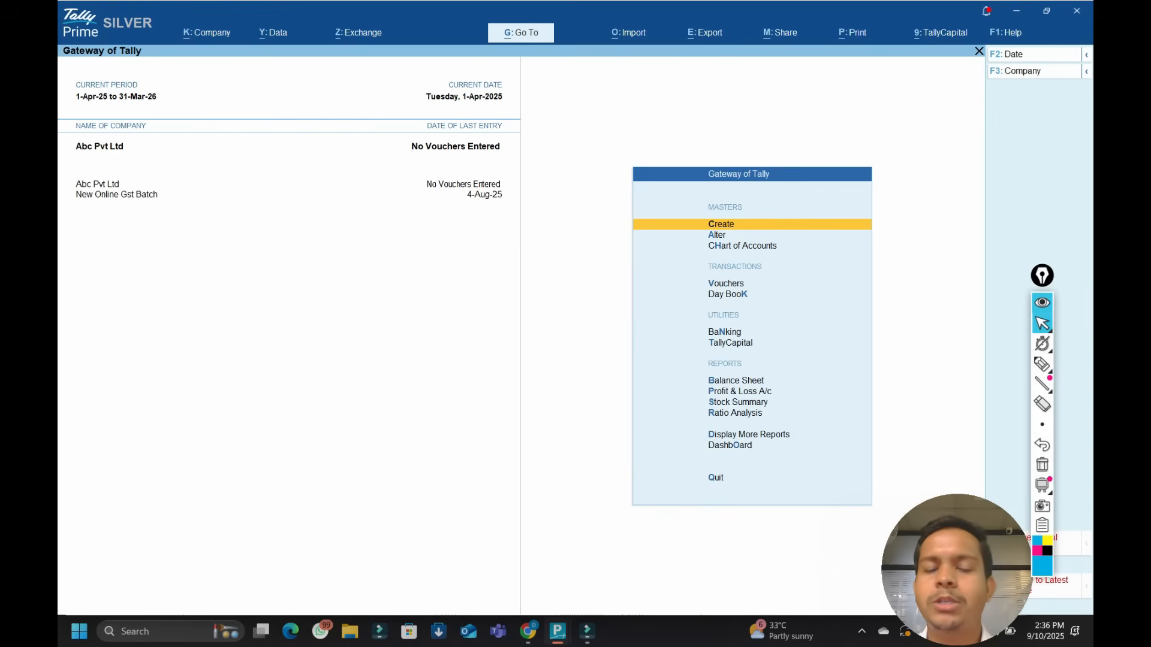
Switch the active company from Abc Pvt Ltd to New Online Gst Batch.
key("F3")
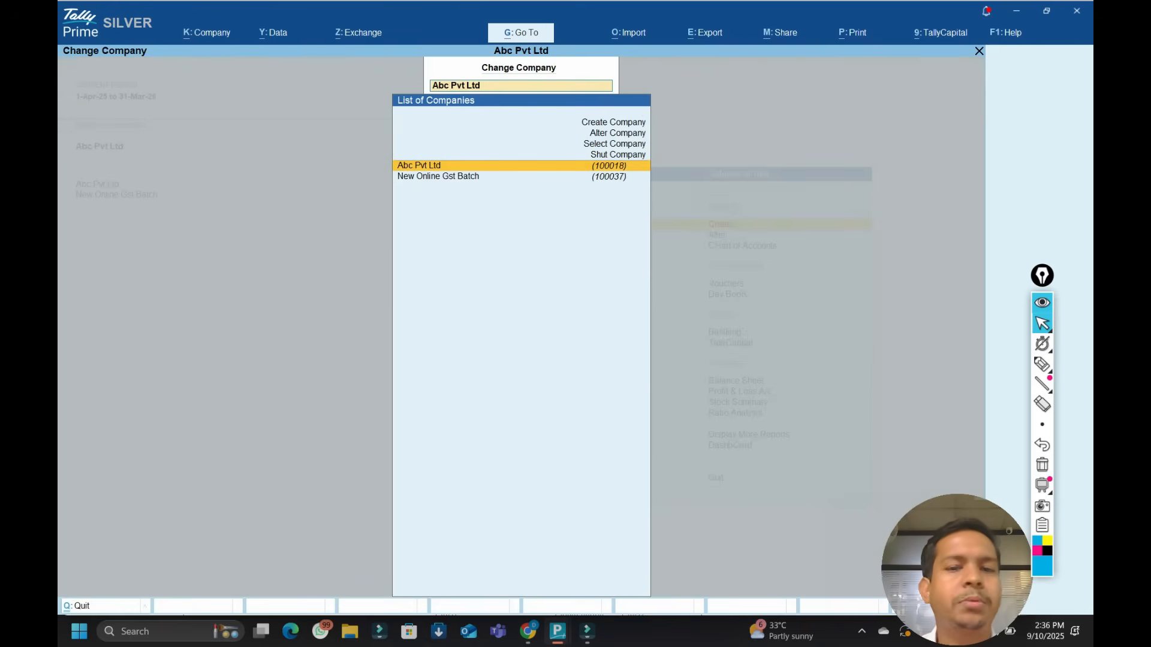
key("Down")
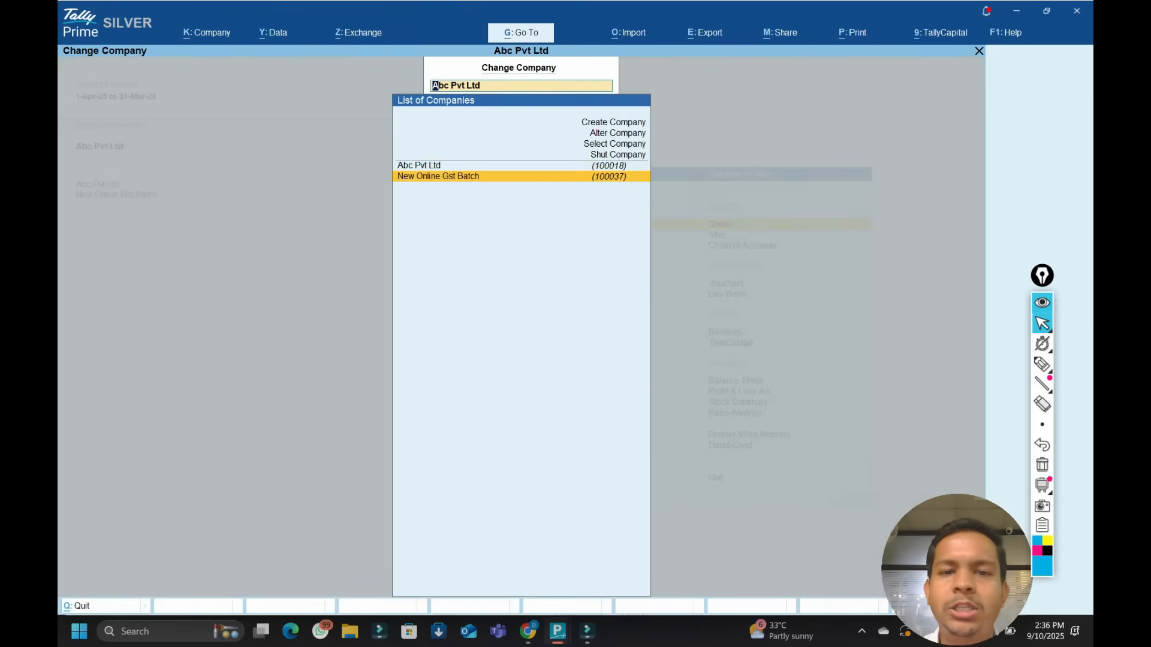
key("Return")
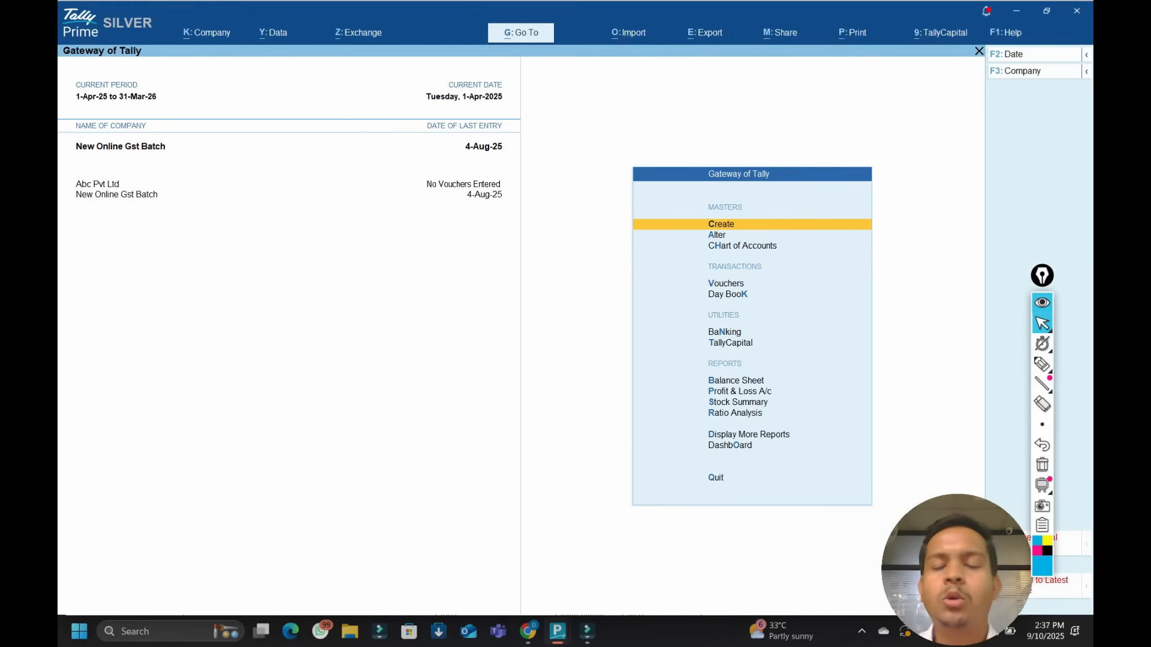
Shut the company Abc Pvt Ltd, leaving New Online Gst Batch open.
key("ctrl")
key("ctrl+F3")
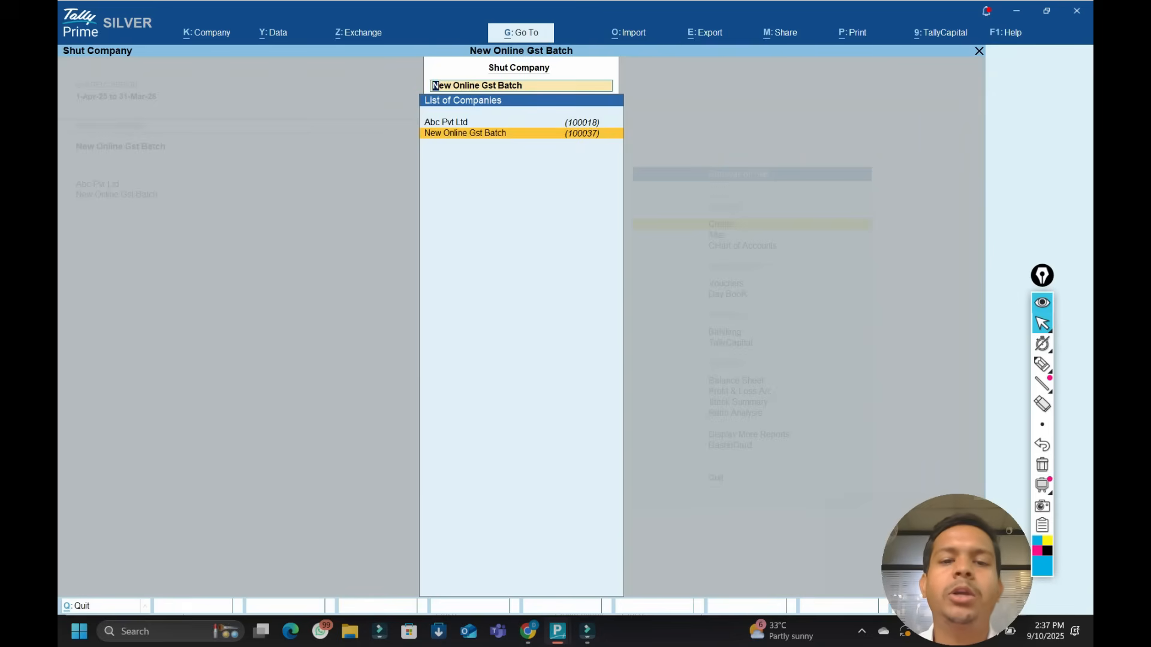
key("Up")
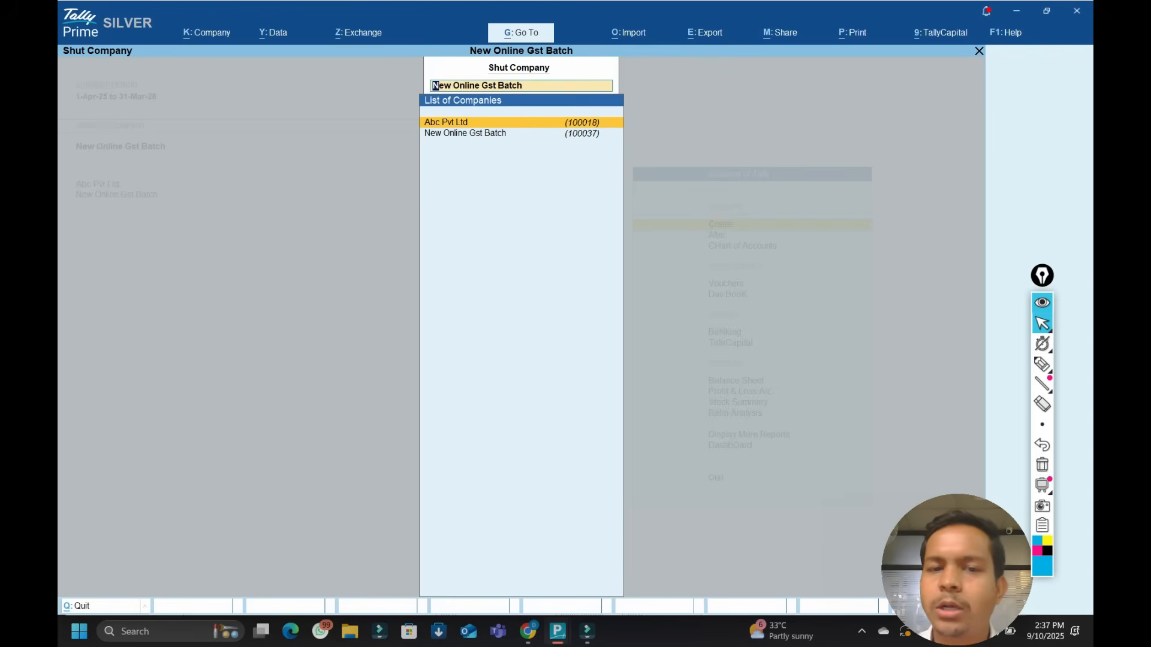
key("Return")
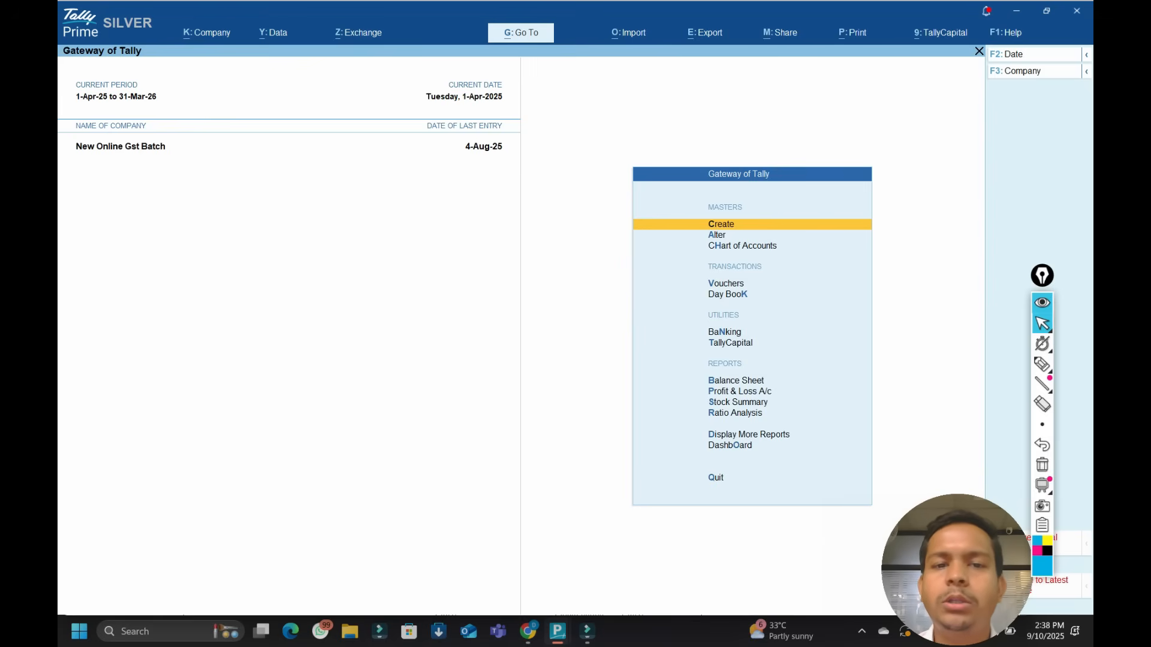
Reopen the company Abc Pvt Ltd that has the period 1-Apr-25 to 31-Mar-26.
key("alt+F3")
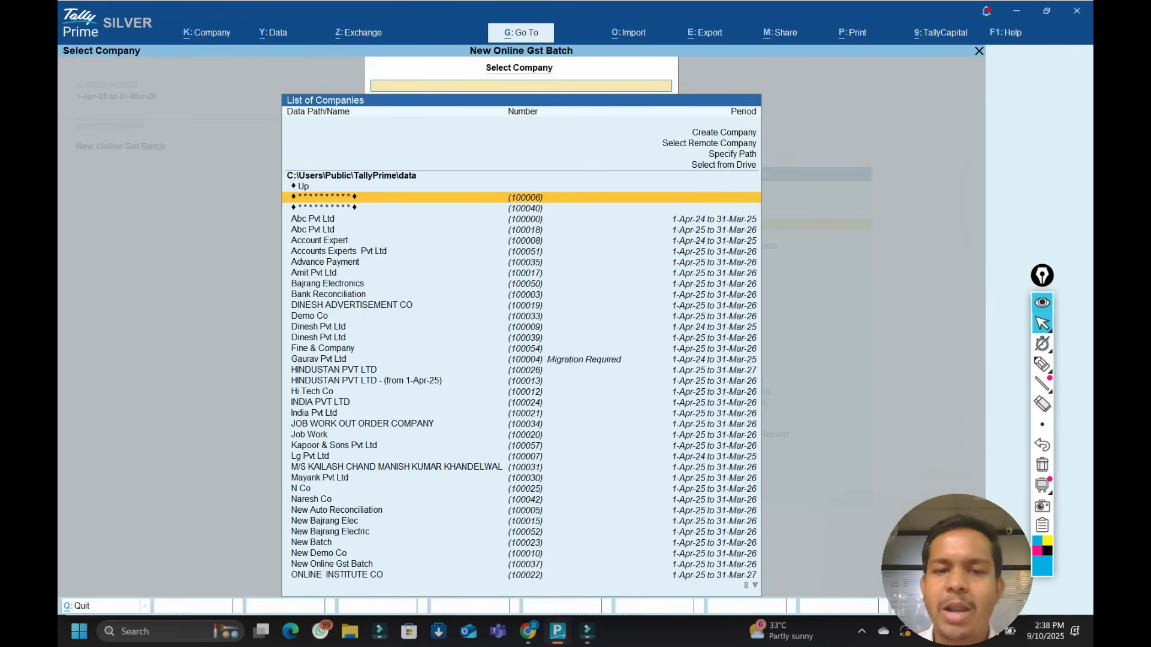
type("a")
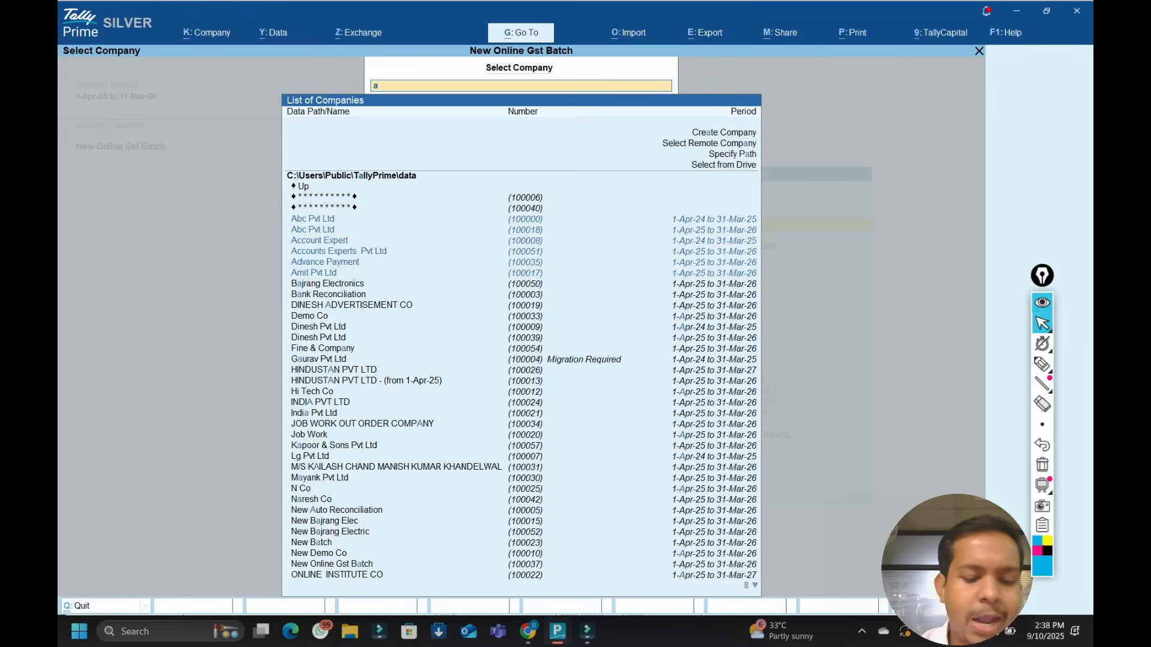
type("b")
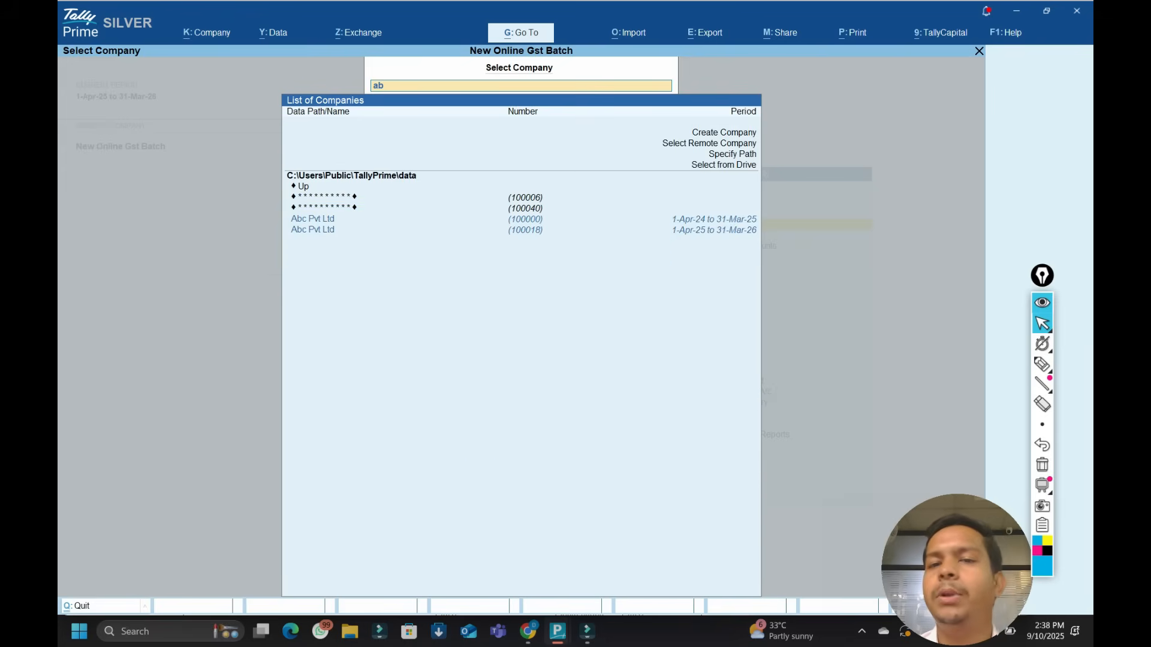
key("Down")
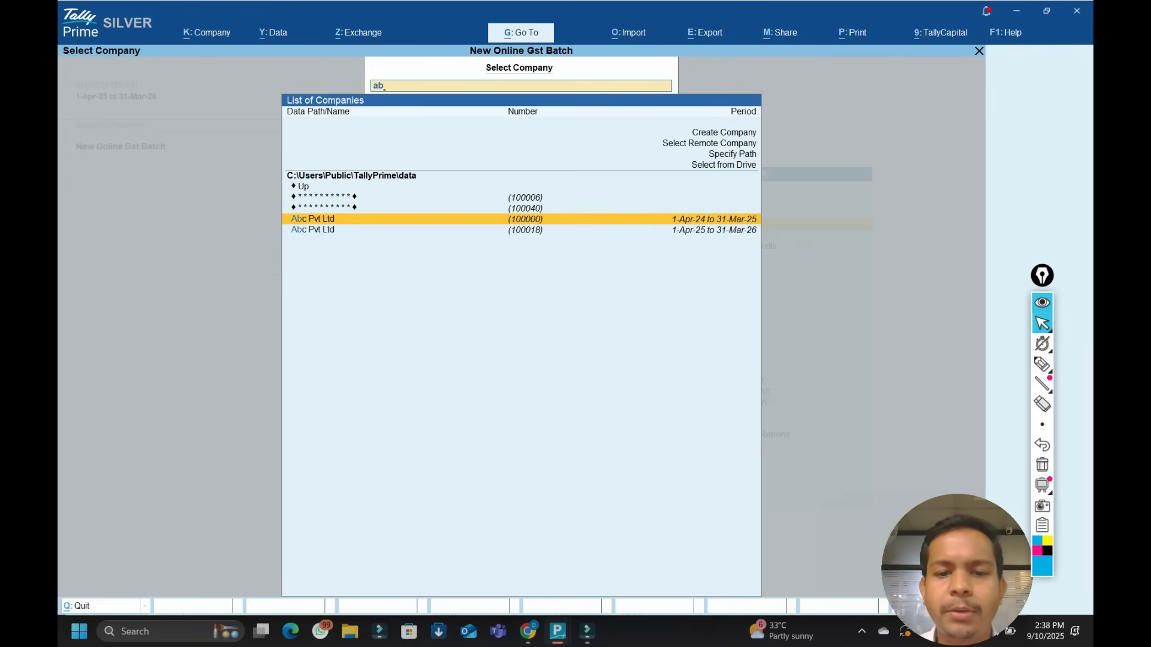
key("Down")
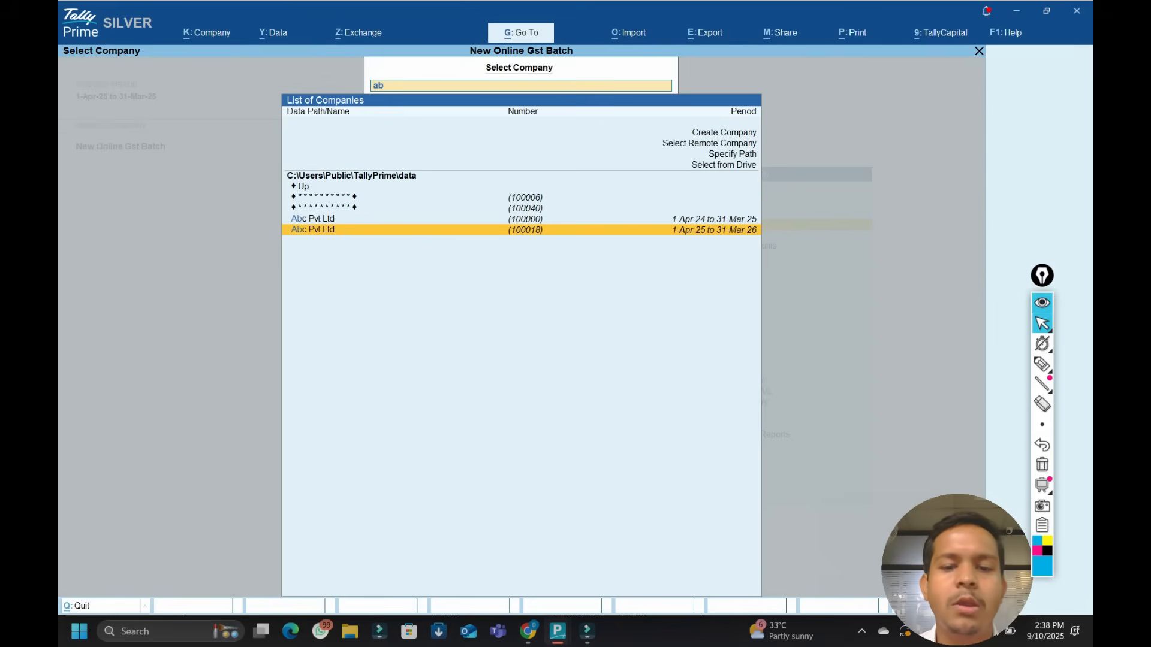
key("Return")
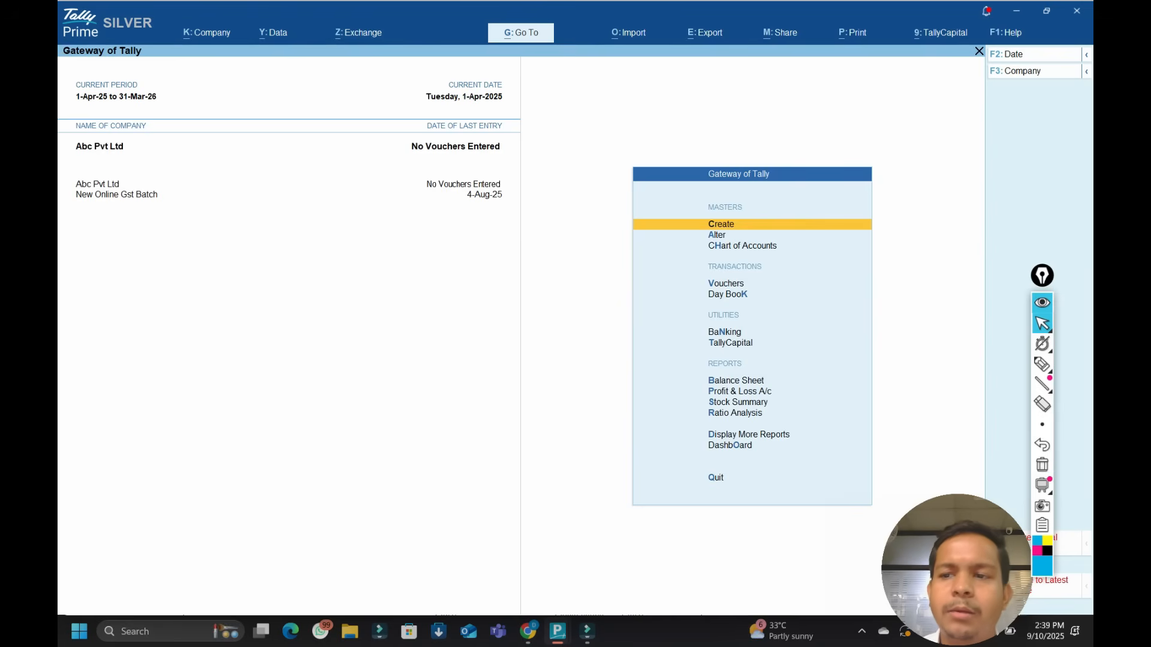
Review the additional date, period and company commands available at the Gateway of Tally.
mouse_move(1086, 55)
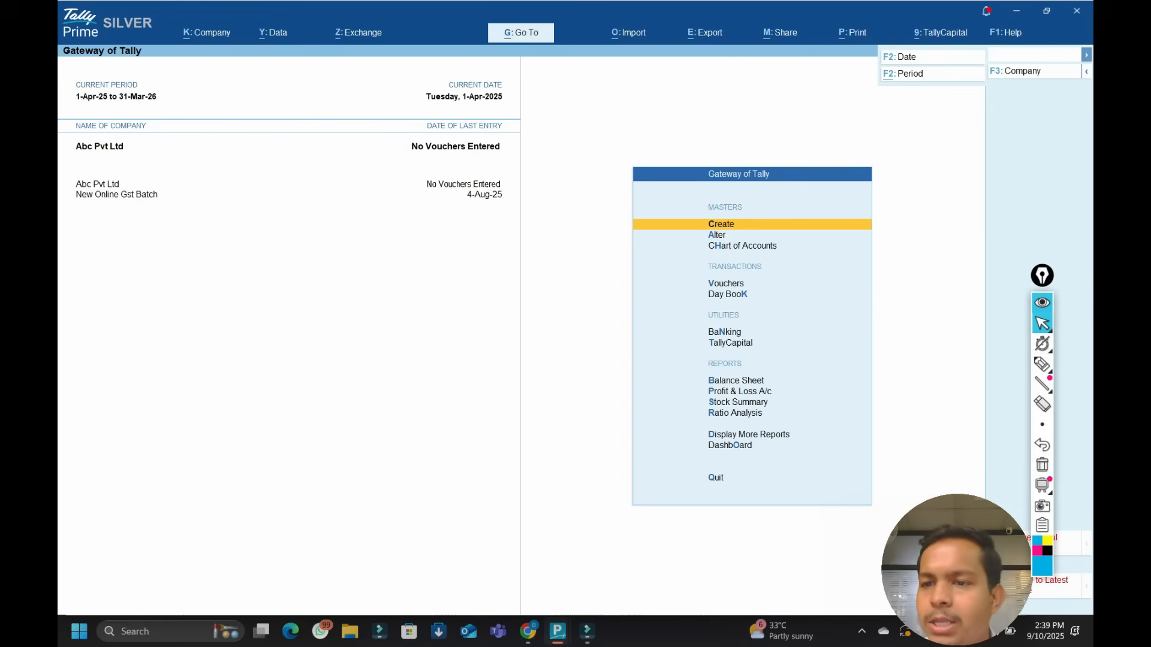
key("F3")
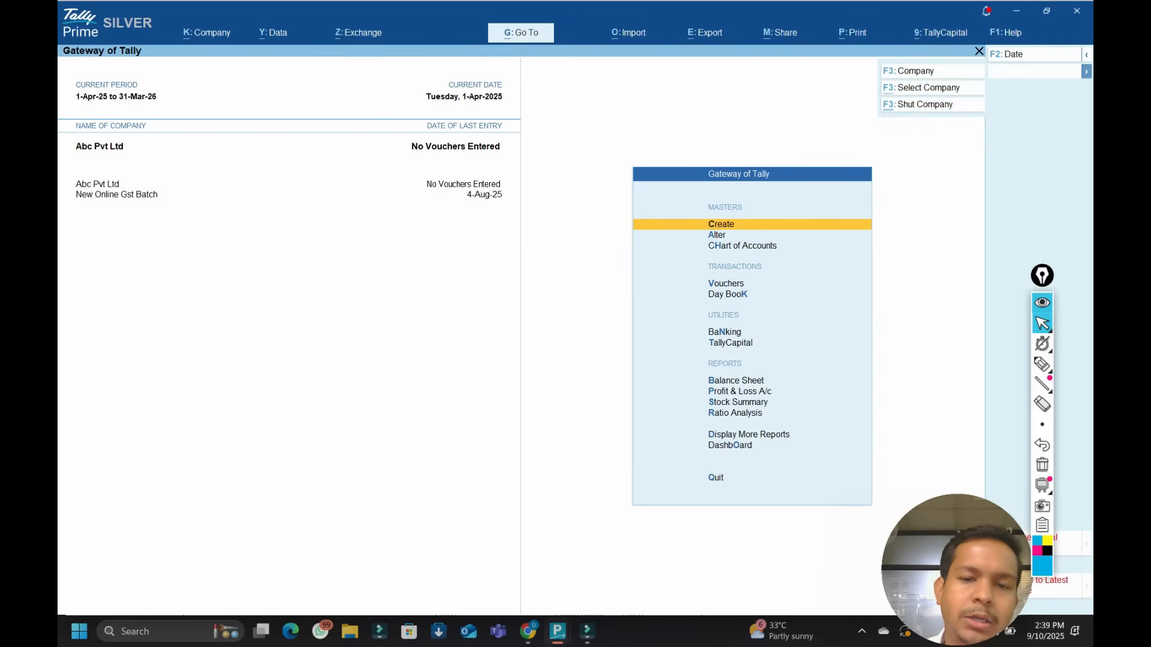
key("Escape")
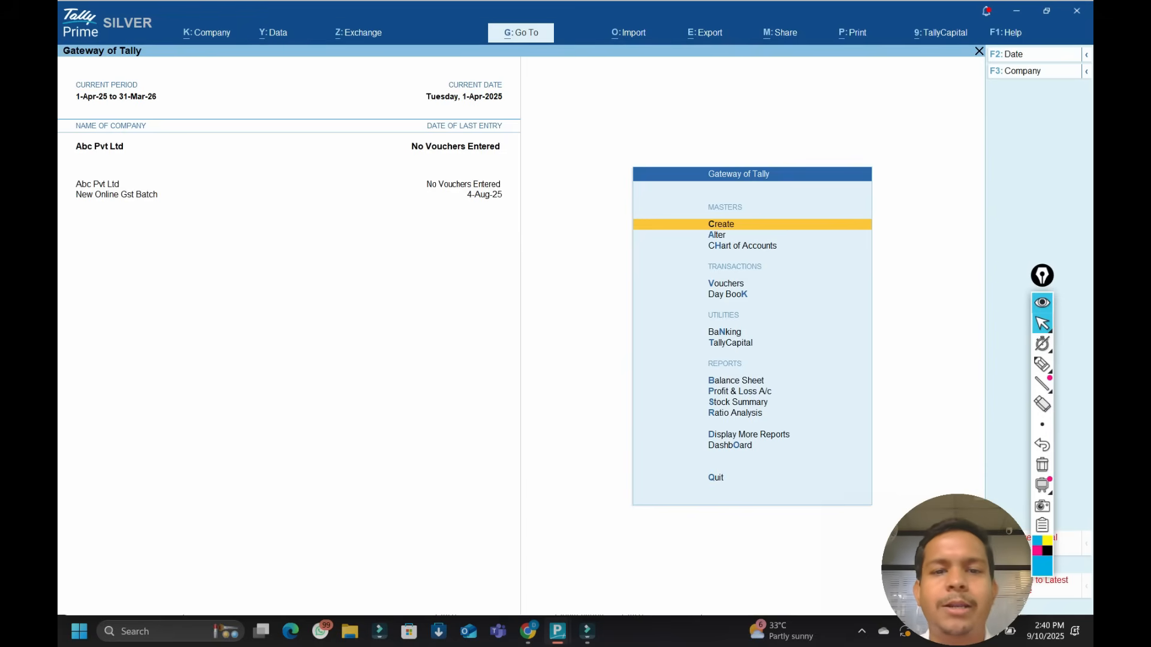
Open Abc Pvt Ltd for alteration and fill in the first line of its address.
key("Down")
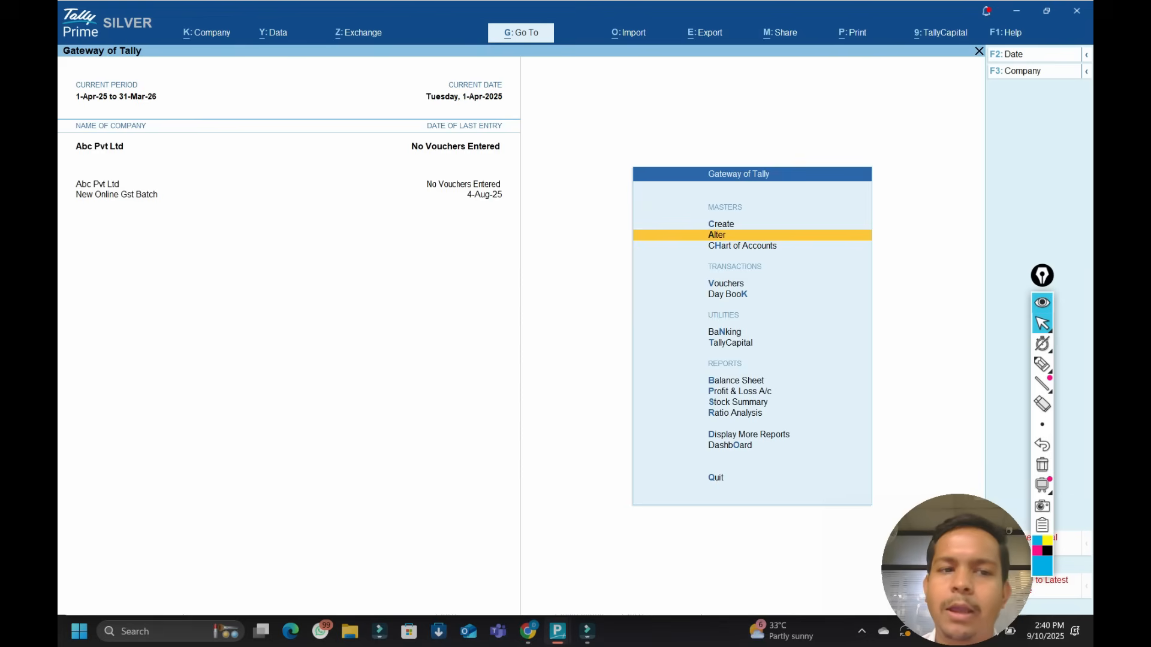
key("alt+k")
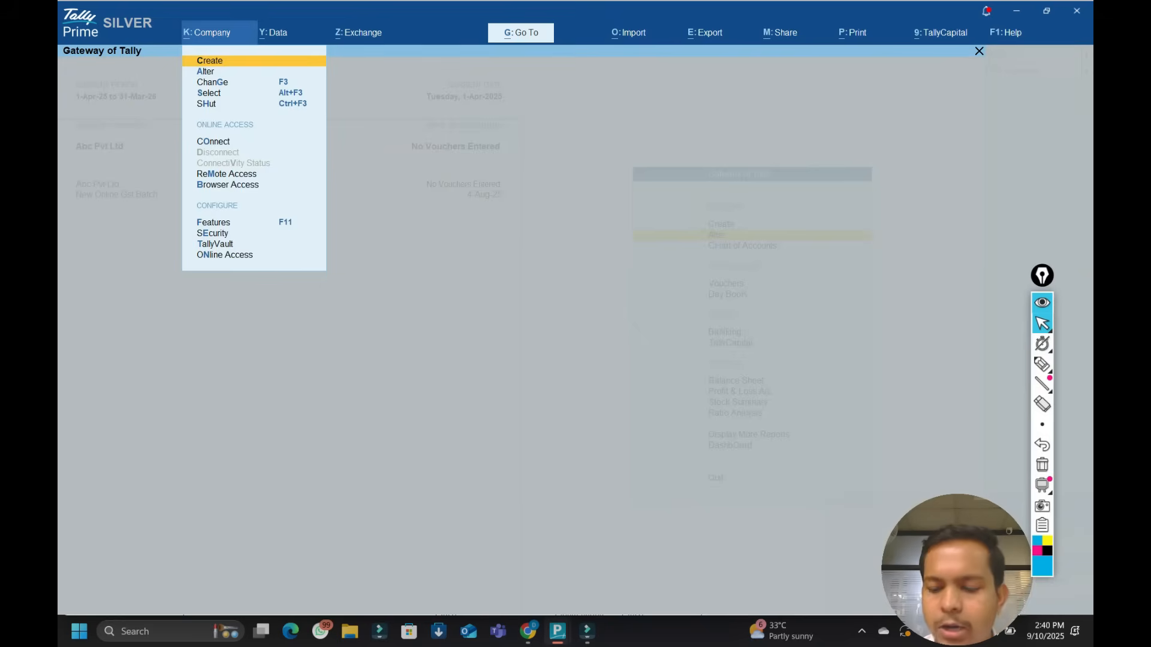
key("a")
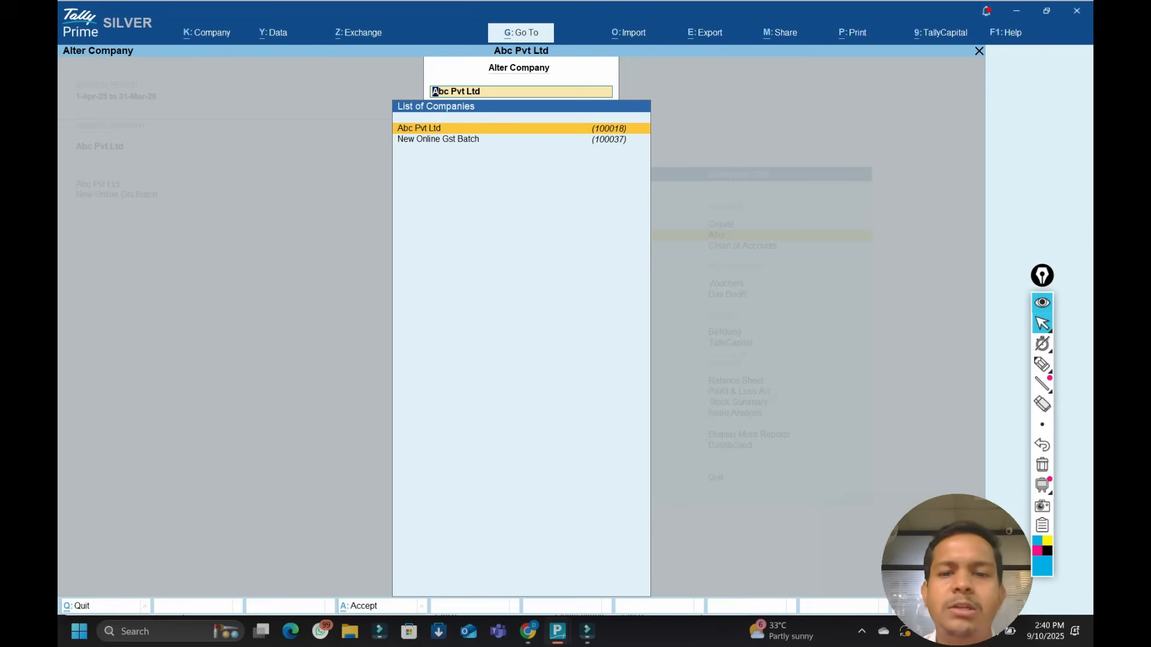
key("Return")
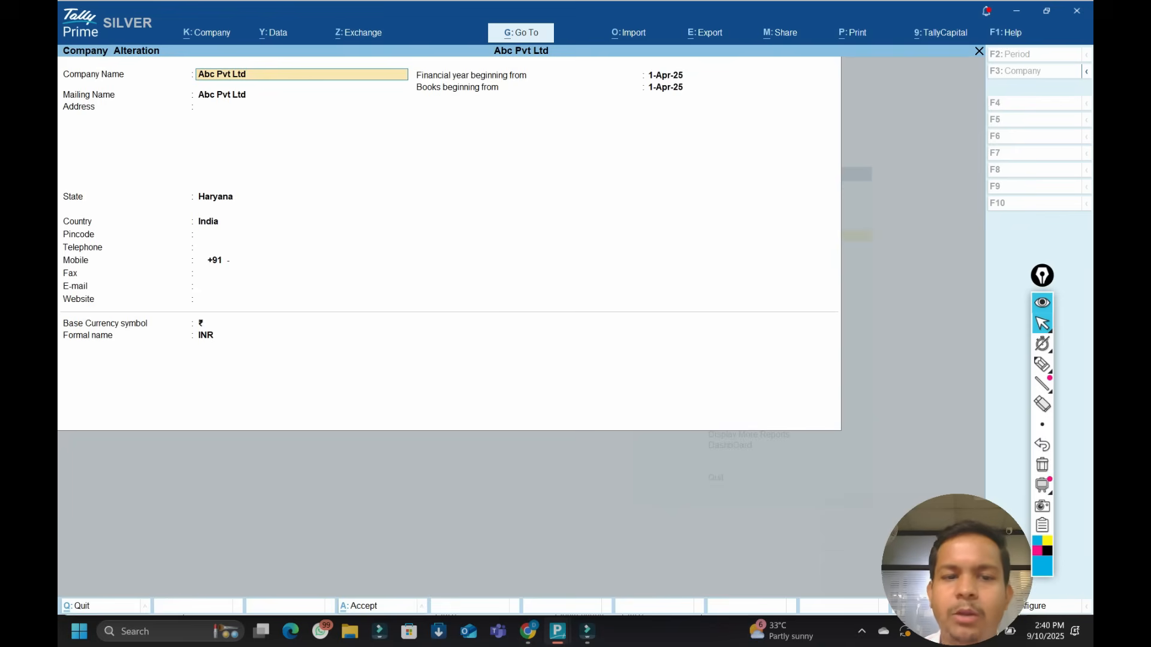
key("Return")
key("Return")
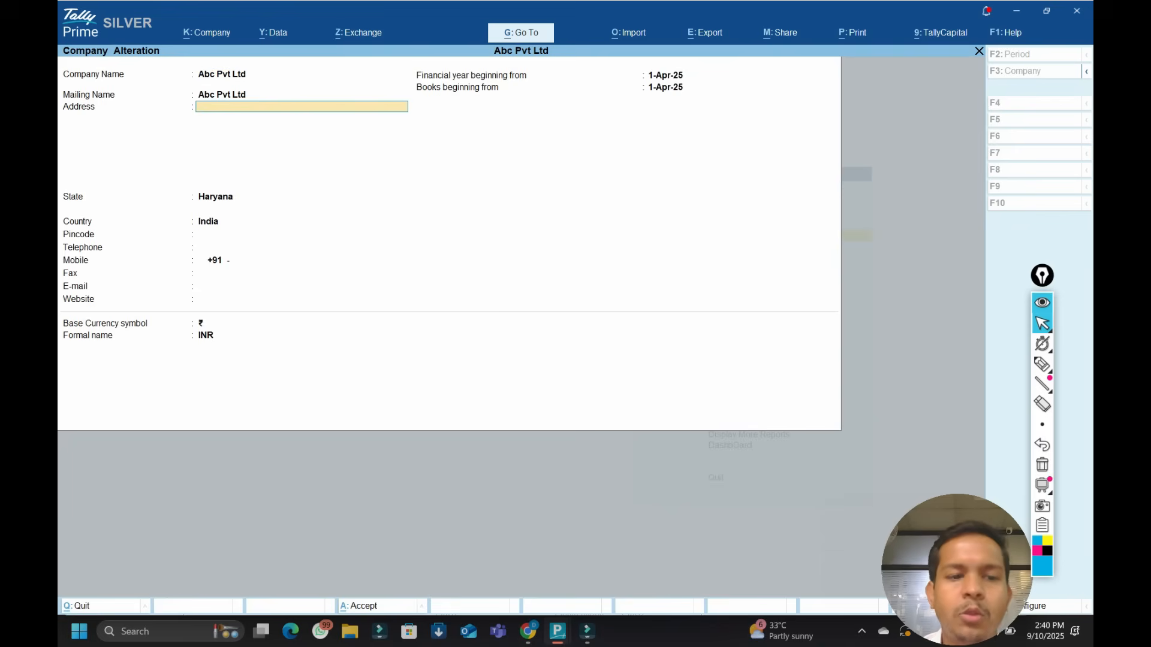
type("Ghfdfjg")
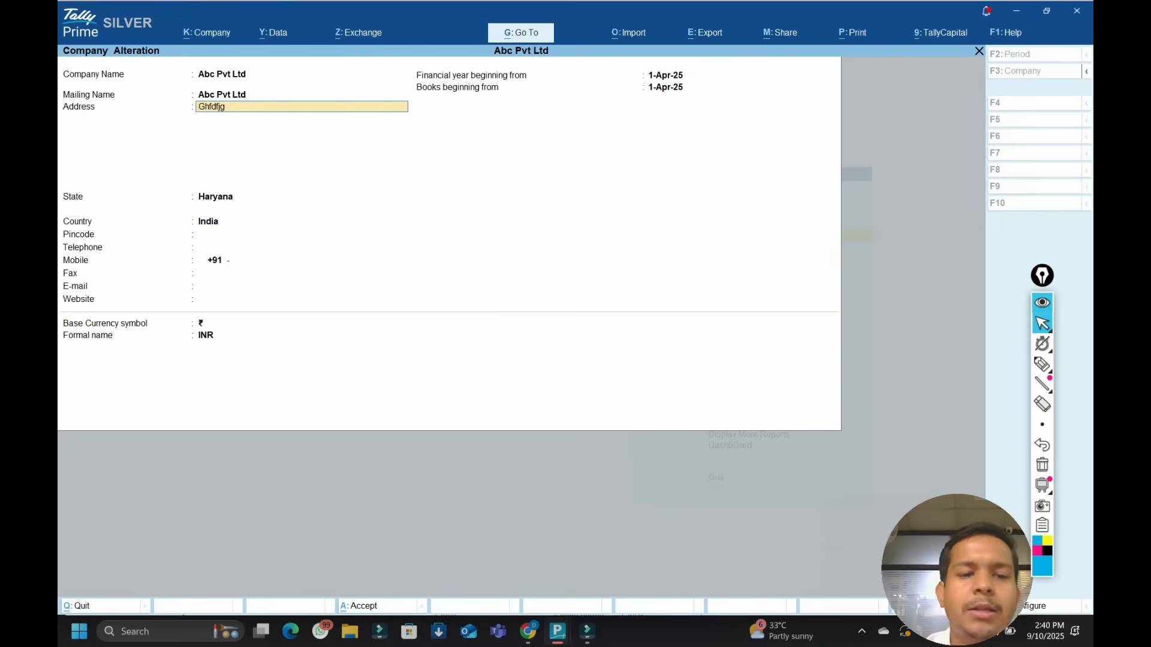
key("Return")
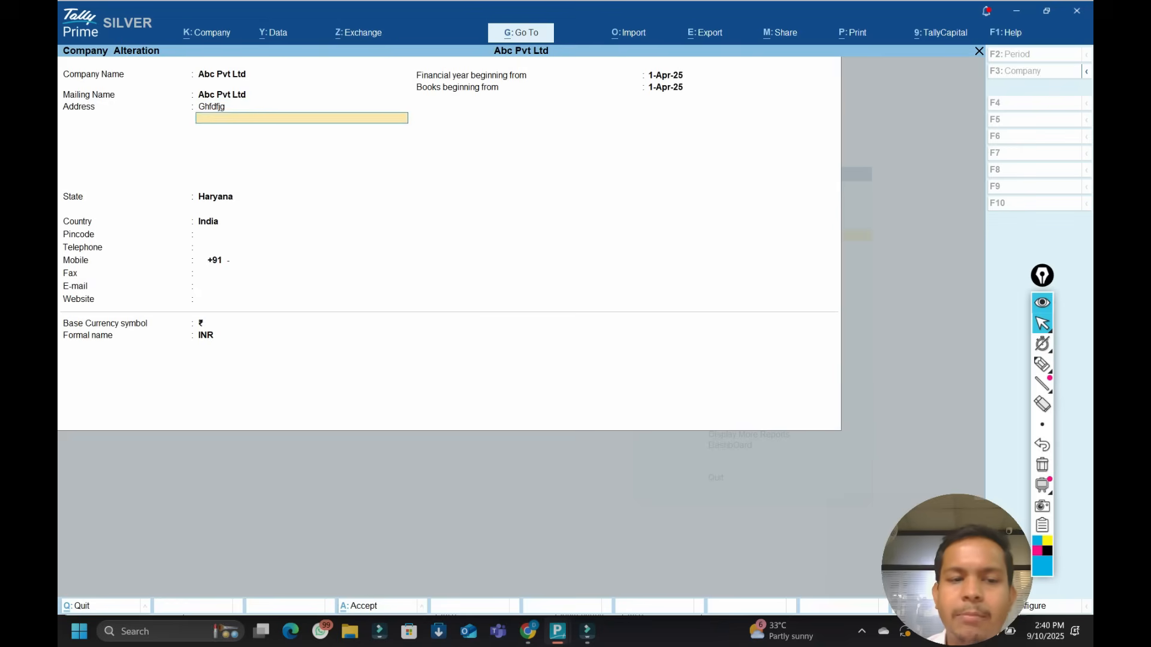
Set the company's state to Delhi, save the alteration and return to the Gateway of Tally.
key("Return")
type("De")
key("Return")
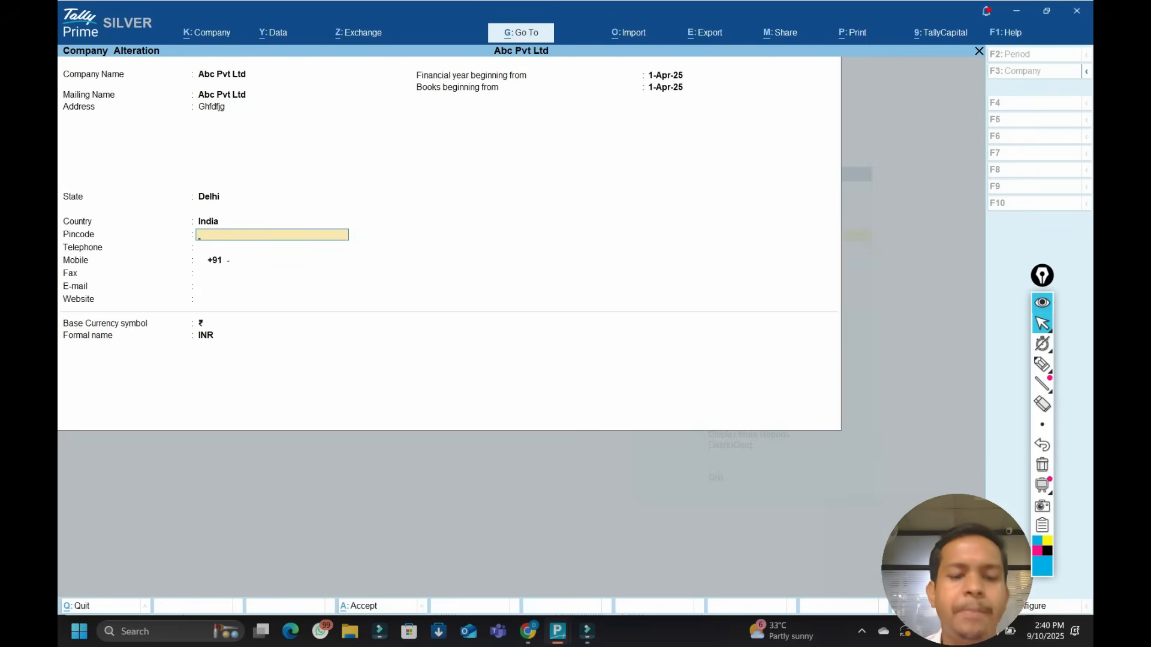
key("ctrl+a")
key("Escape")
key("Escape")
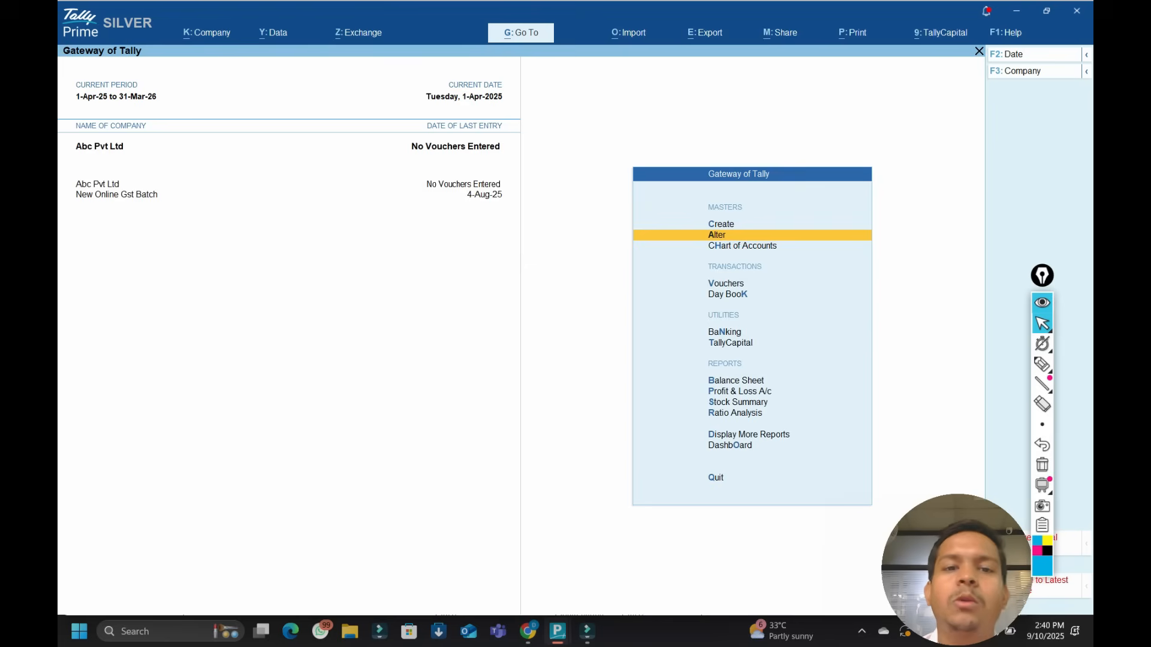
Open Abc Pvt Ltd for alteration again and delete the company, confirming the deletion.
key("alt+k")
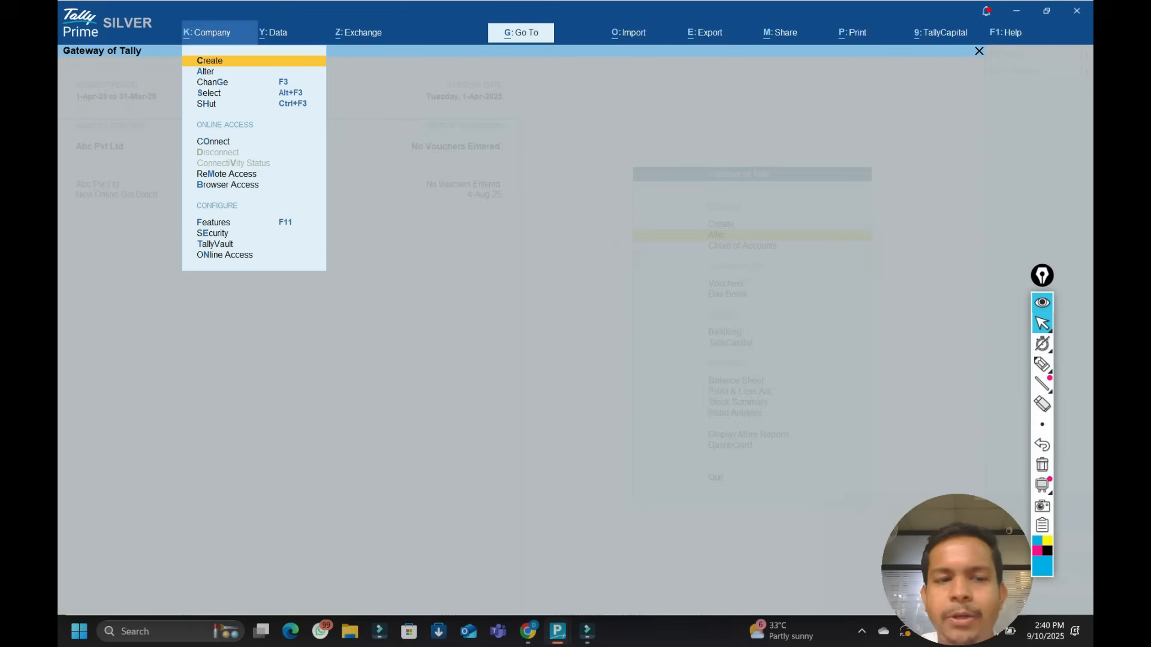
key("a")
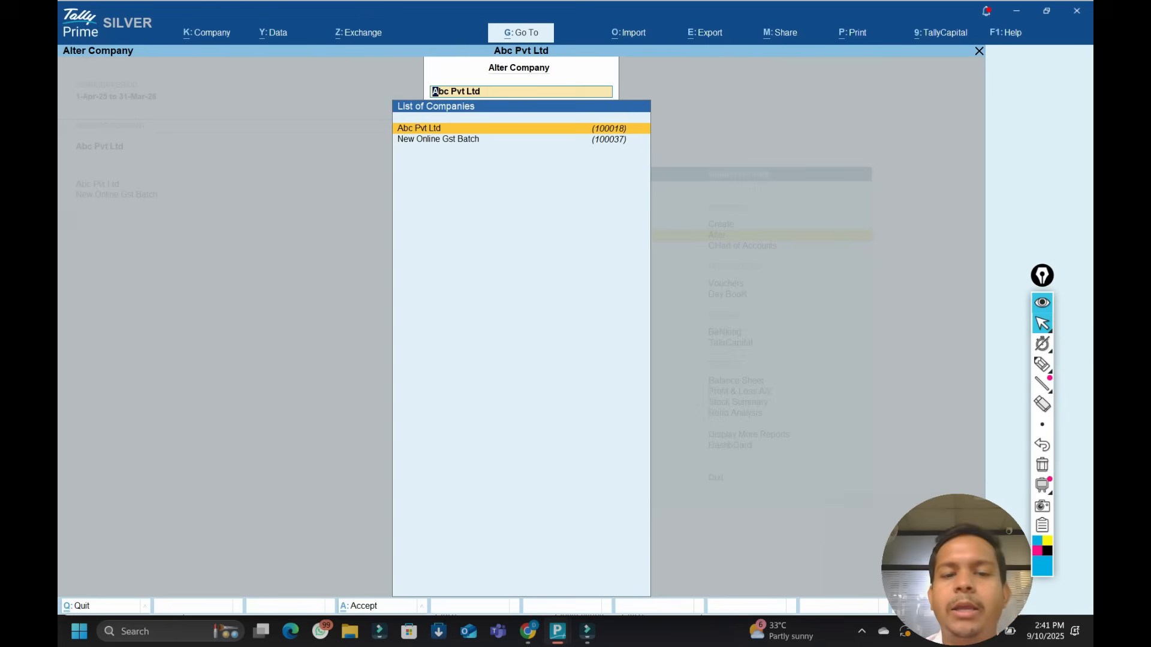
key("Return")
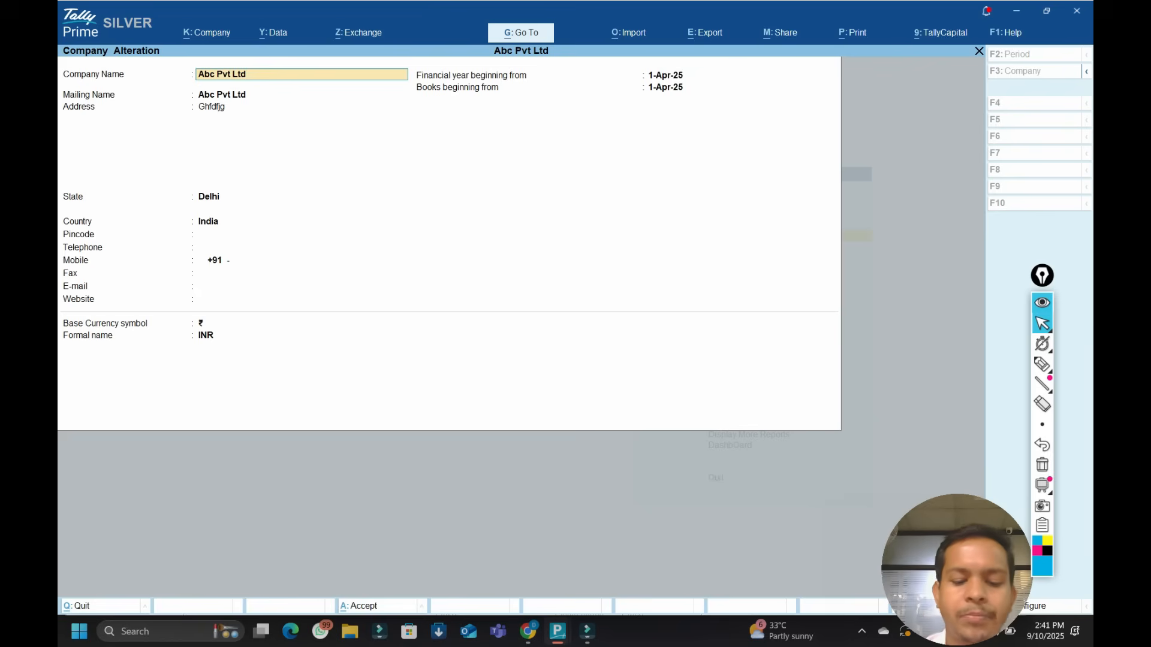
key("alt+d")
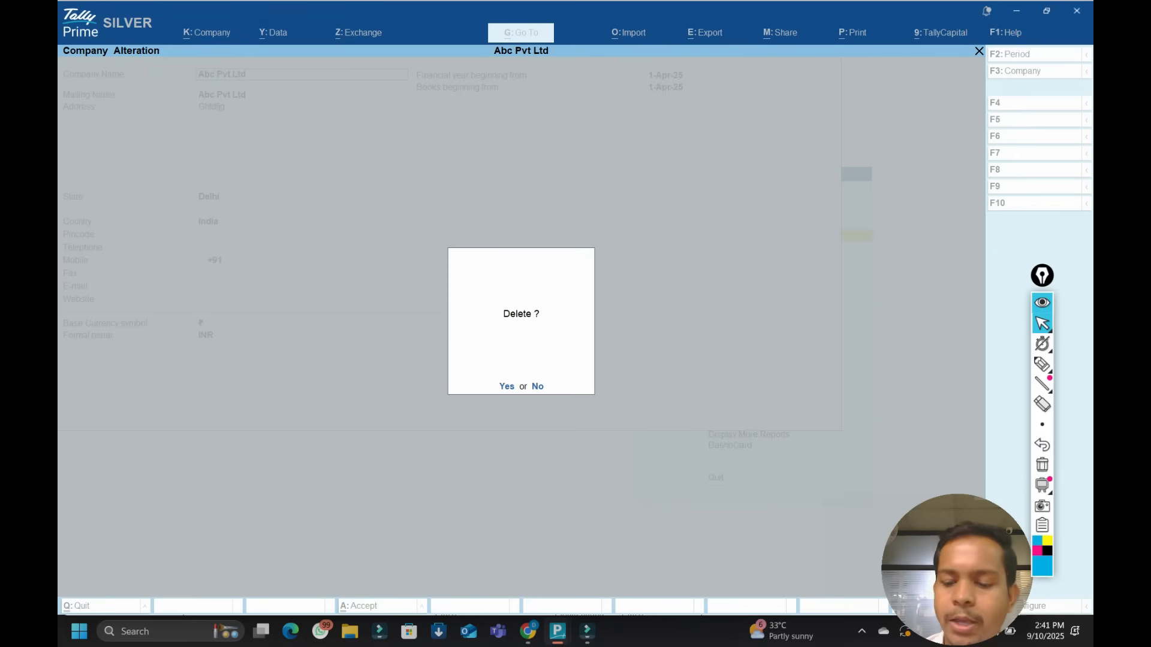
key("y")
key("y")
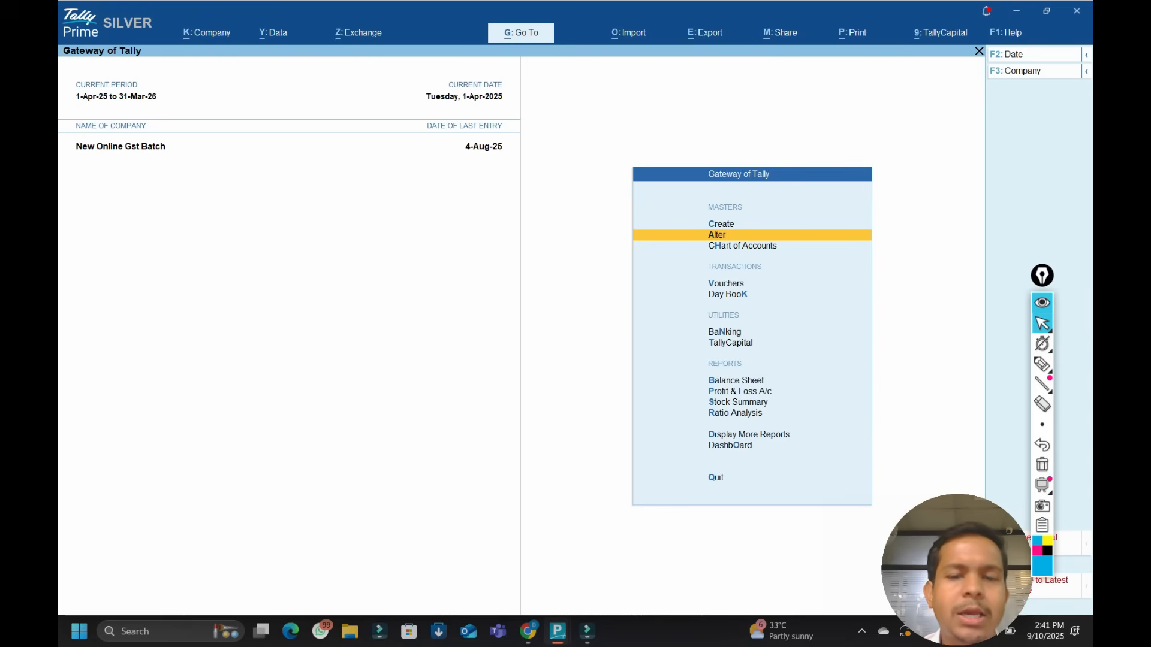
Go through the Gateway's masters, transactions, utilities and reports entries, ending on Quit.
key("Down")
key("Down")
key("Down")
key("Down")
key("Down")
key("Down")
key("Down")
key("Down")
key("Down")
key("Down")
key("Down")
key("Down")
key("Down")
key("Down")
key("Down")
key("Down")
key("Down")
key("Down")
key("Down")
key("Down")
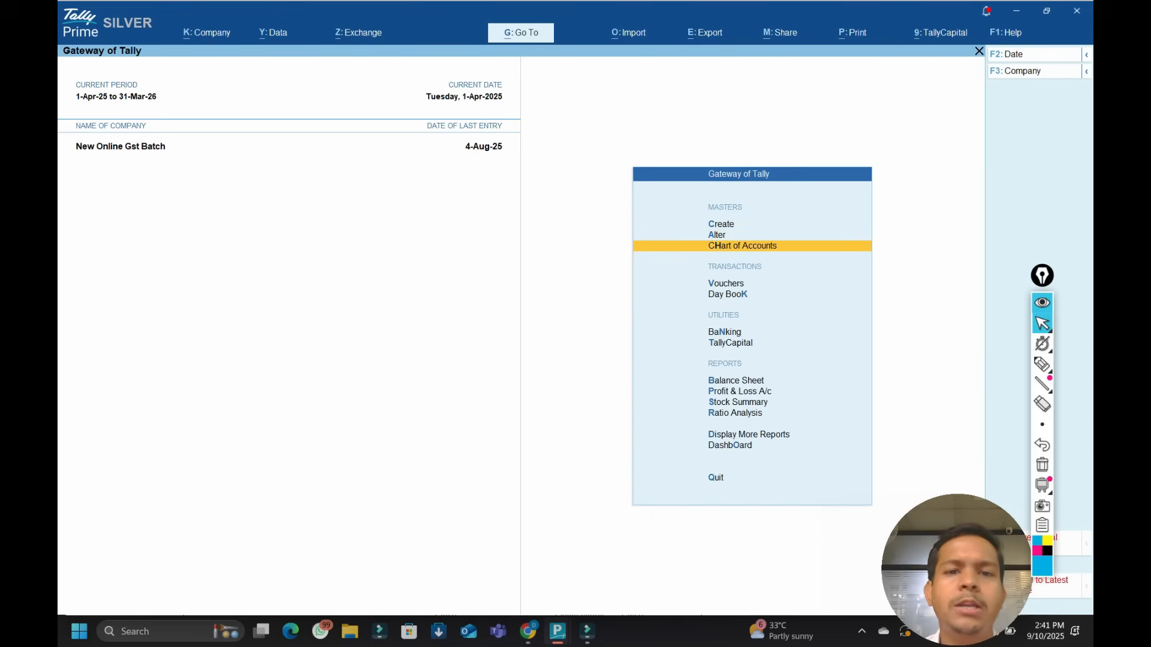
key("Up")
key("Up")
key("Up")
key("Up")
key("Up")
key("Up")
key("Up")
key("Up")
key("Up")
key("Up")
key("Up")
key("Up")
key("Up")
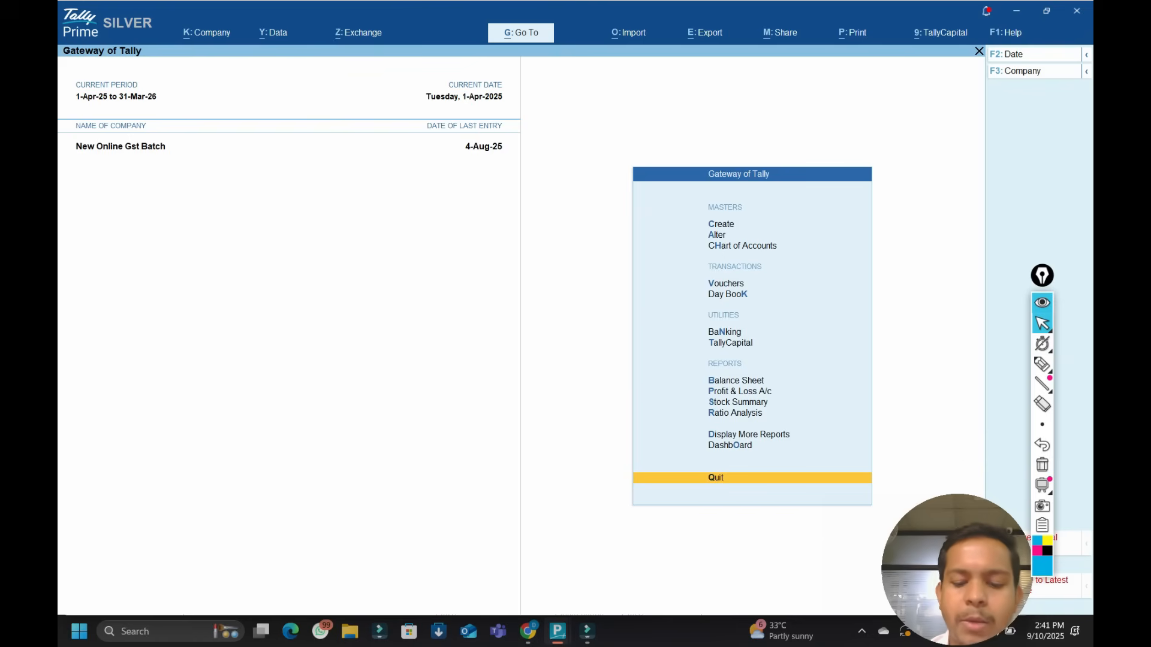
View voucher creation, the Balance Sheet and the master creation list in turn, returning to the Gateway each time.
key("v")
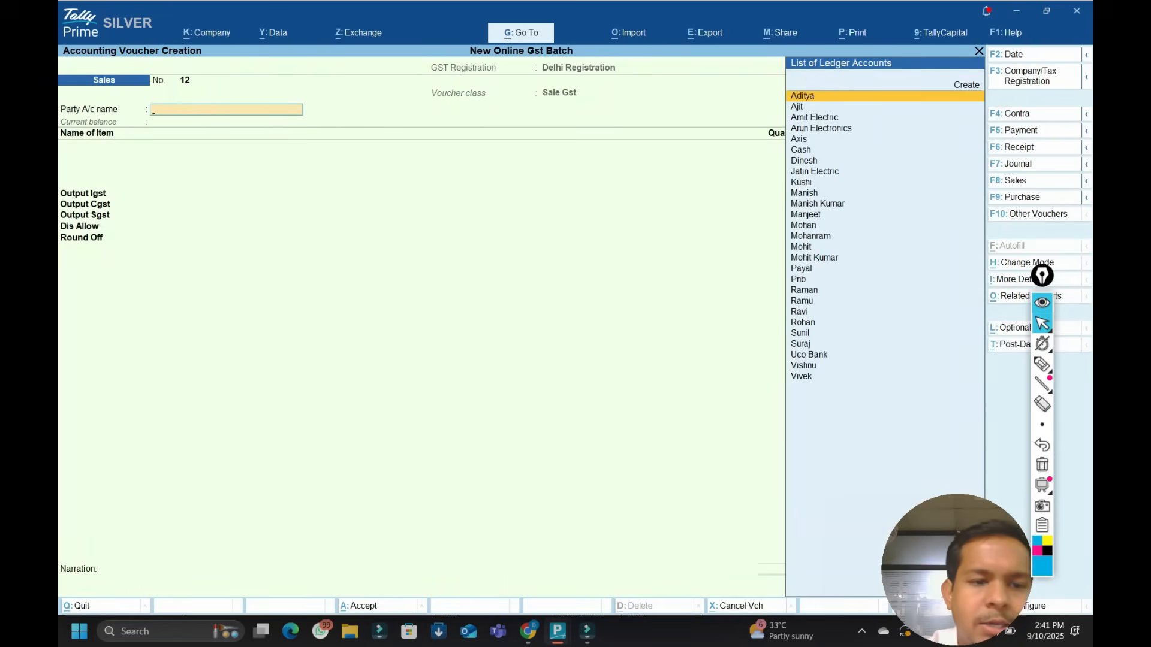
key("Escape")
key("Escape")
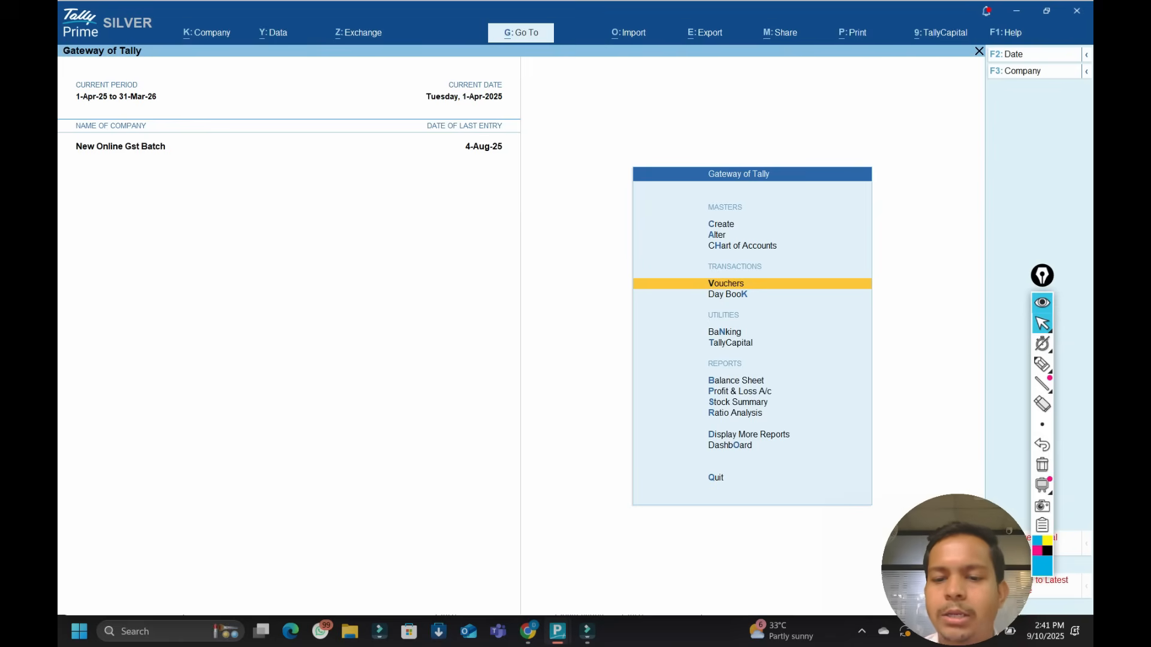
key("b")
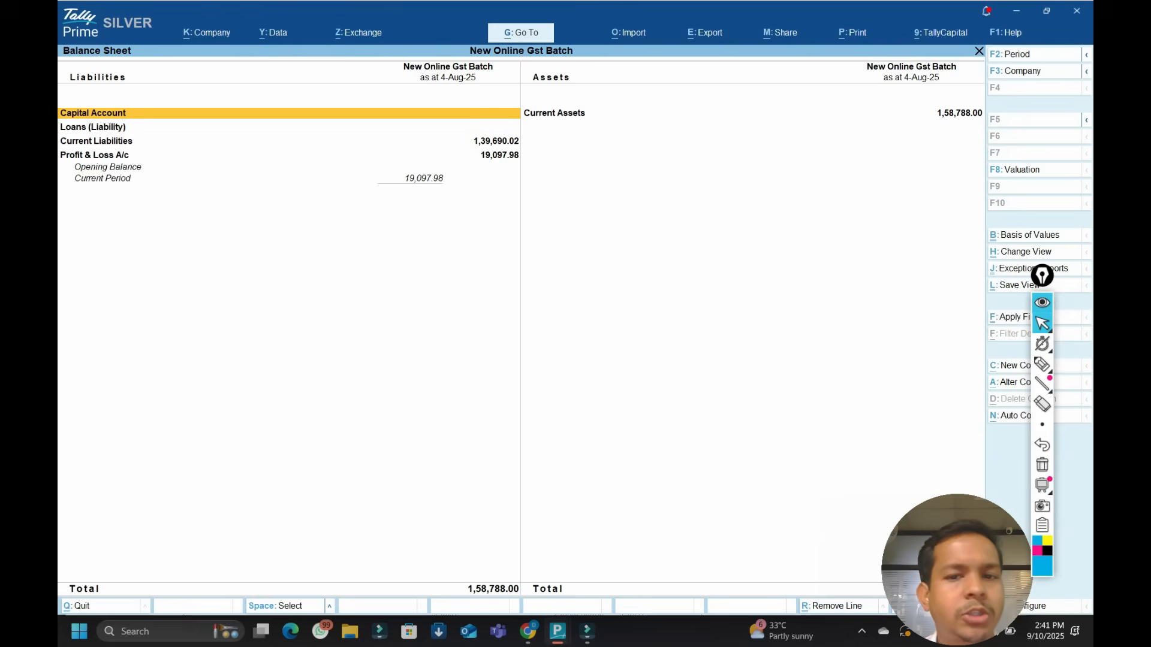
key("Escape")
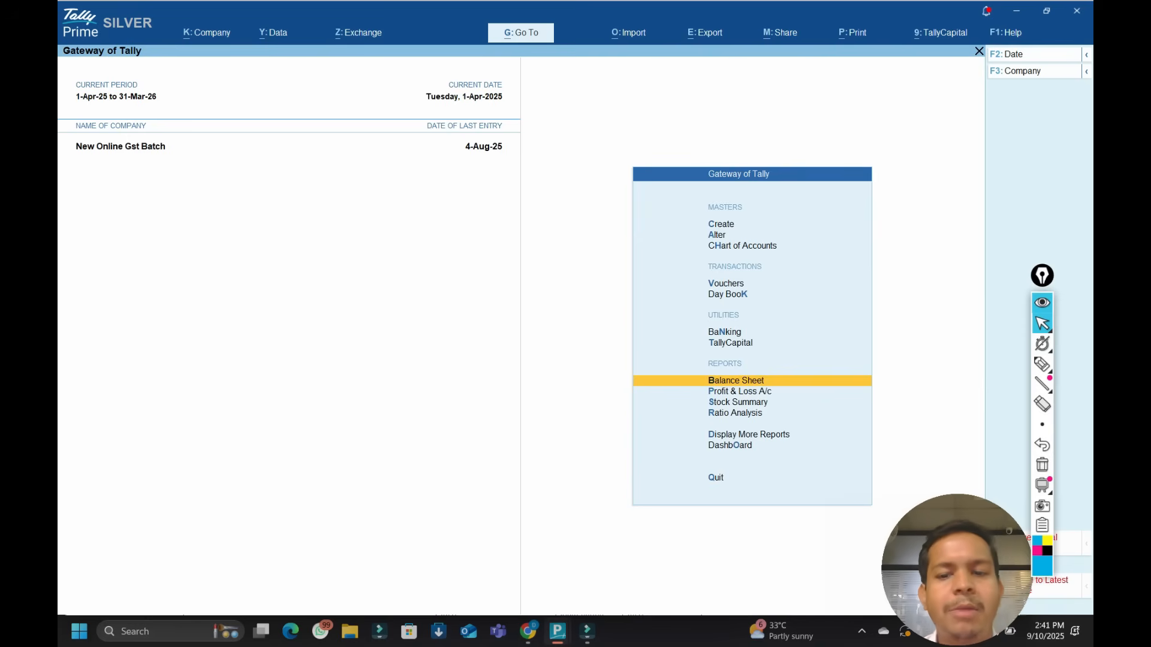
key("c")
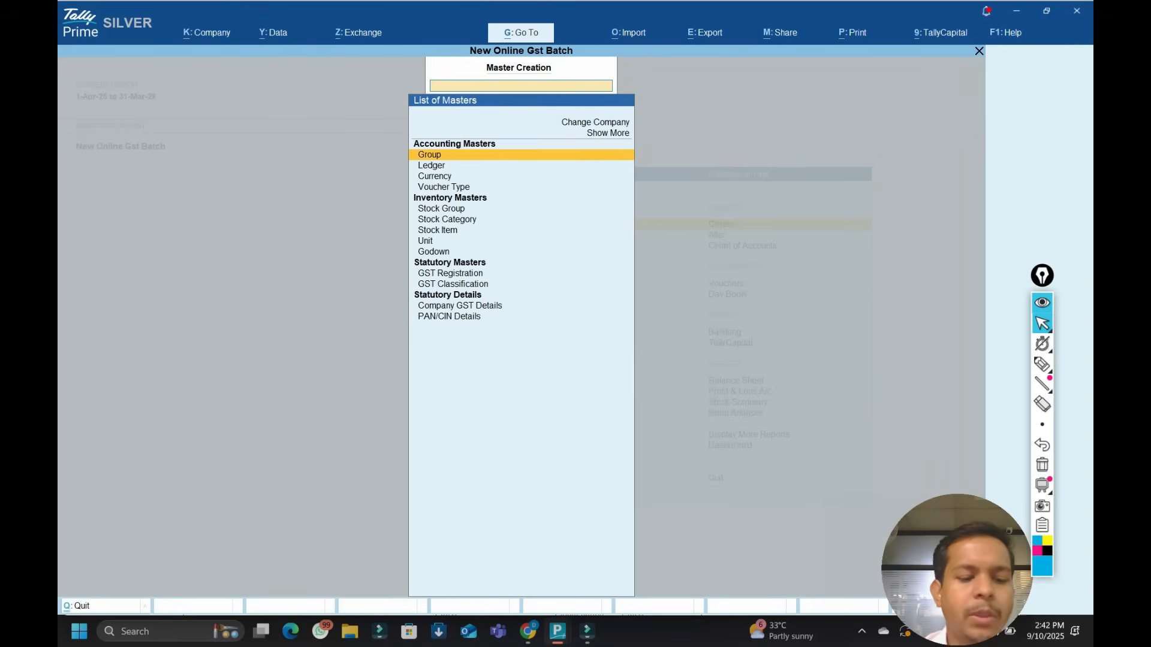
key("Escape")
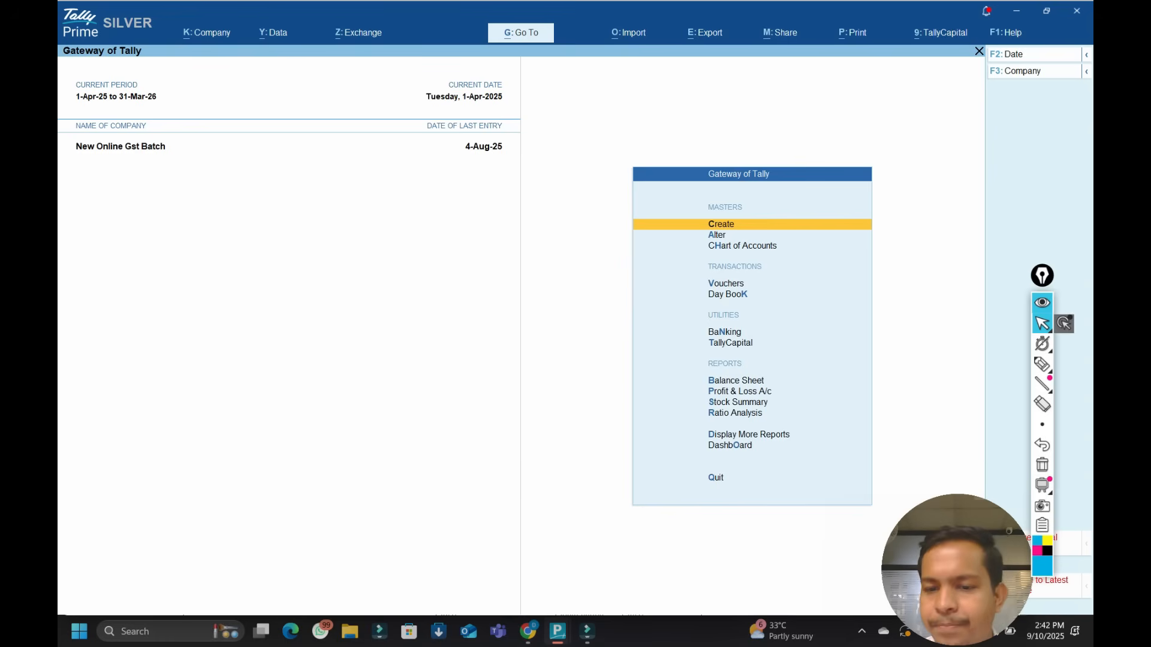
Mark the shortcut letters of the Gateway entries and the Data, Exchange, Go To, Import, Export and Share options with the pen, and clear the marks.
left_click(1041, 363)
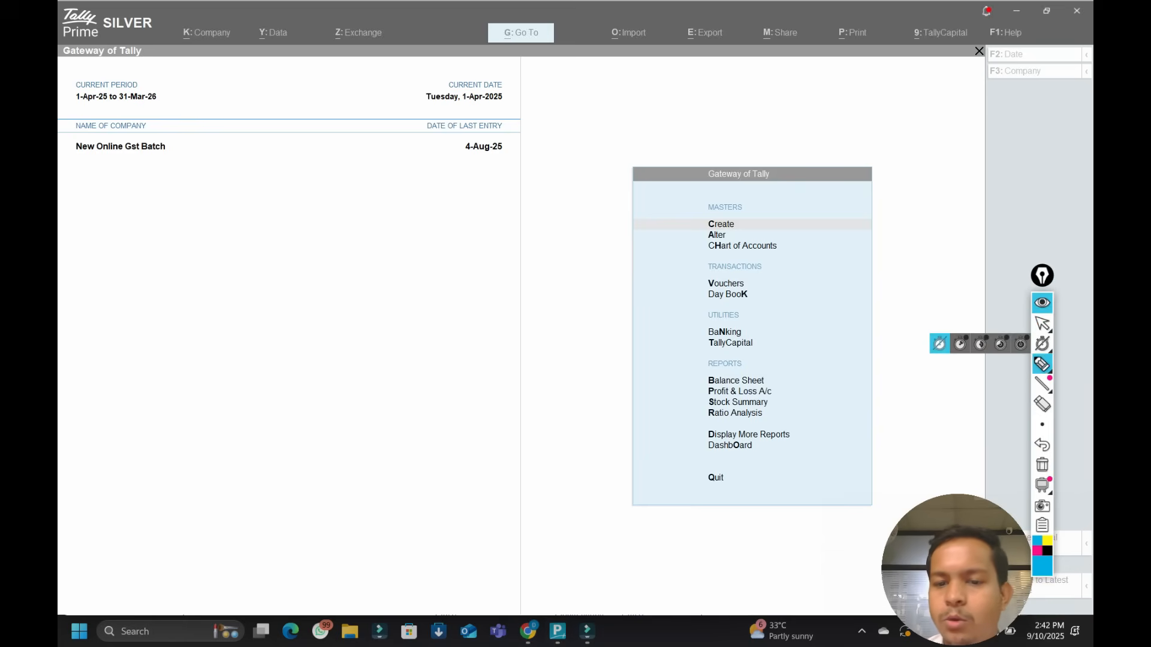
left_click_drag(750, 294, 772, 286)
left_click_drag(678, 285, 705, 282)
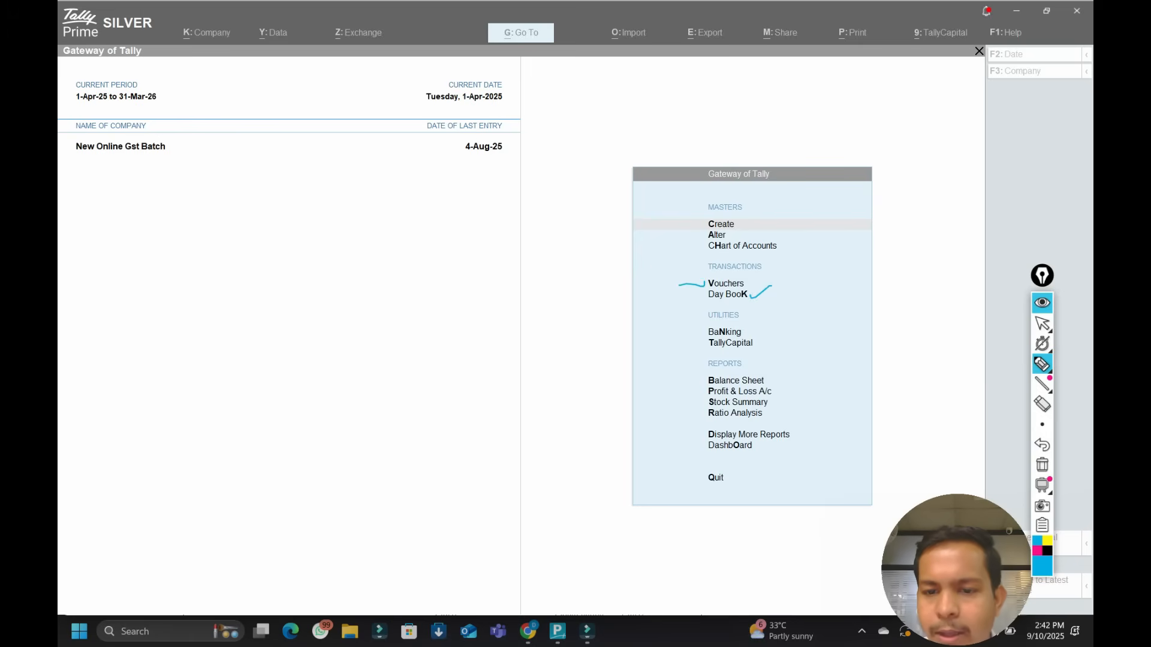
left_click_drag(721, 327, 733, 322)
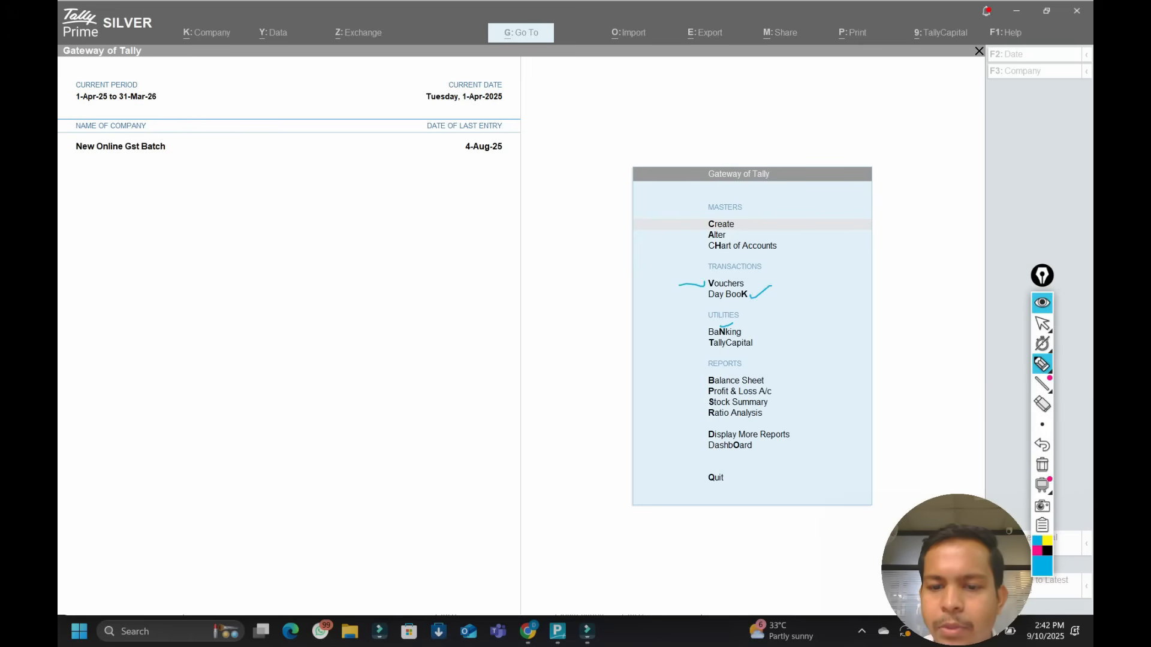
mouse_move(686, 375)
left_mouse_down()
mouse_move(705, 381)
mouse_move(688, 423)
mouse_move(672, 409)
left_mouse_up()
left_click(701, 477)
left_click_drag(693, 478, 680, 478)
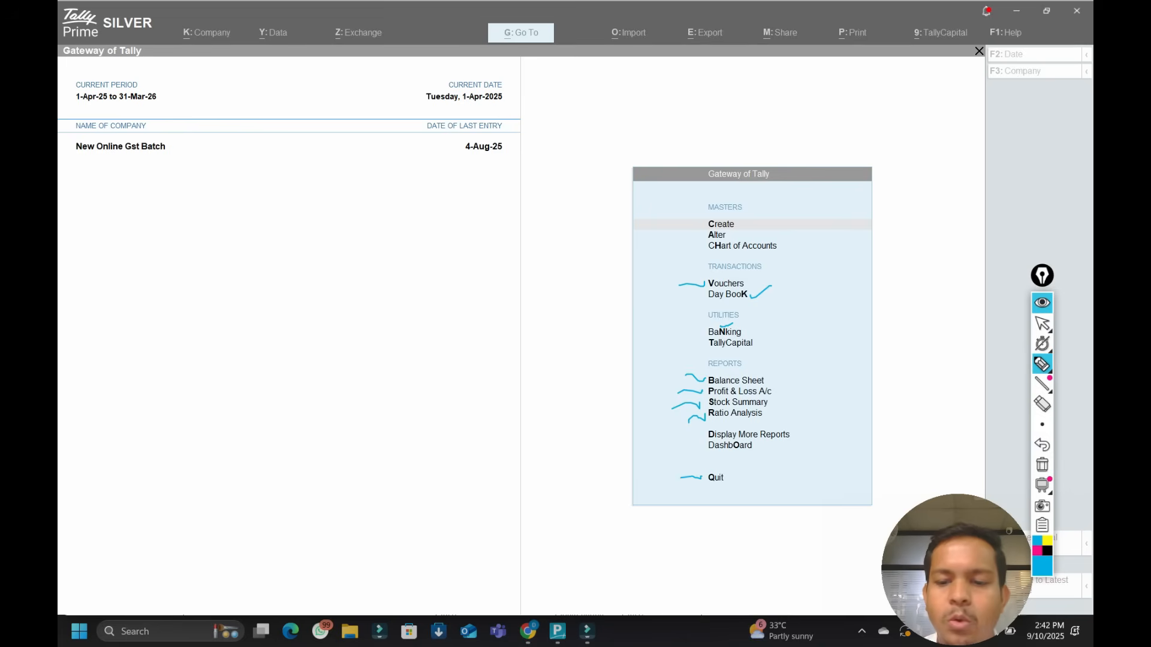
left_click_drag(697, 434, 676, 442)
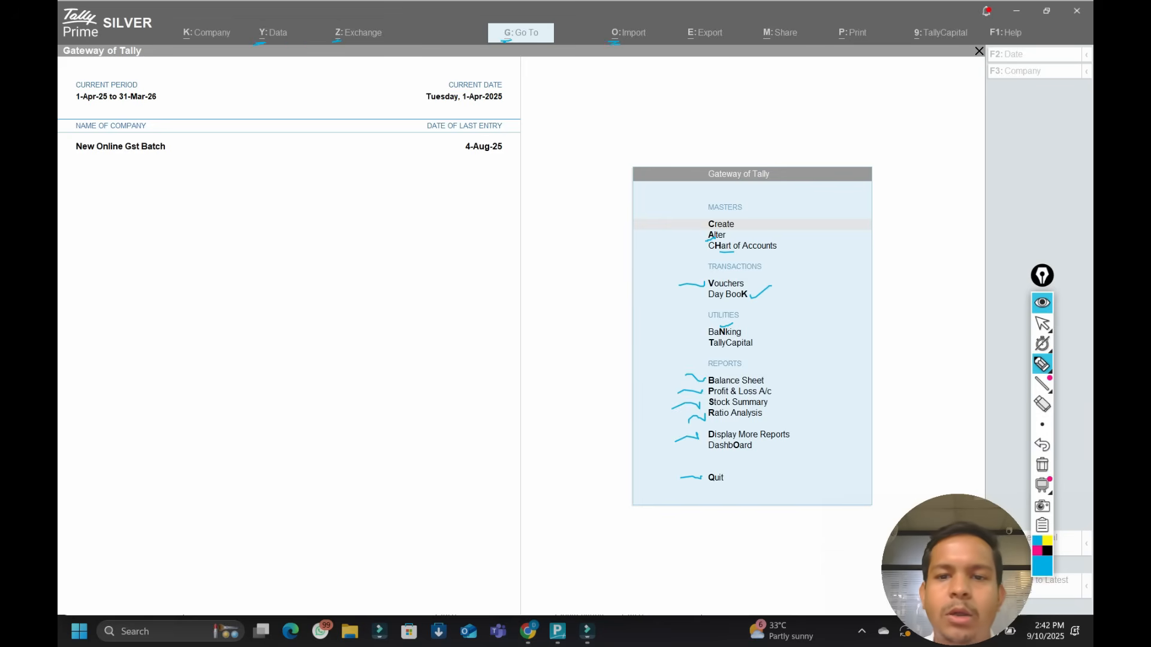
left_click_drag(690, 40, 696, 45)
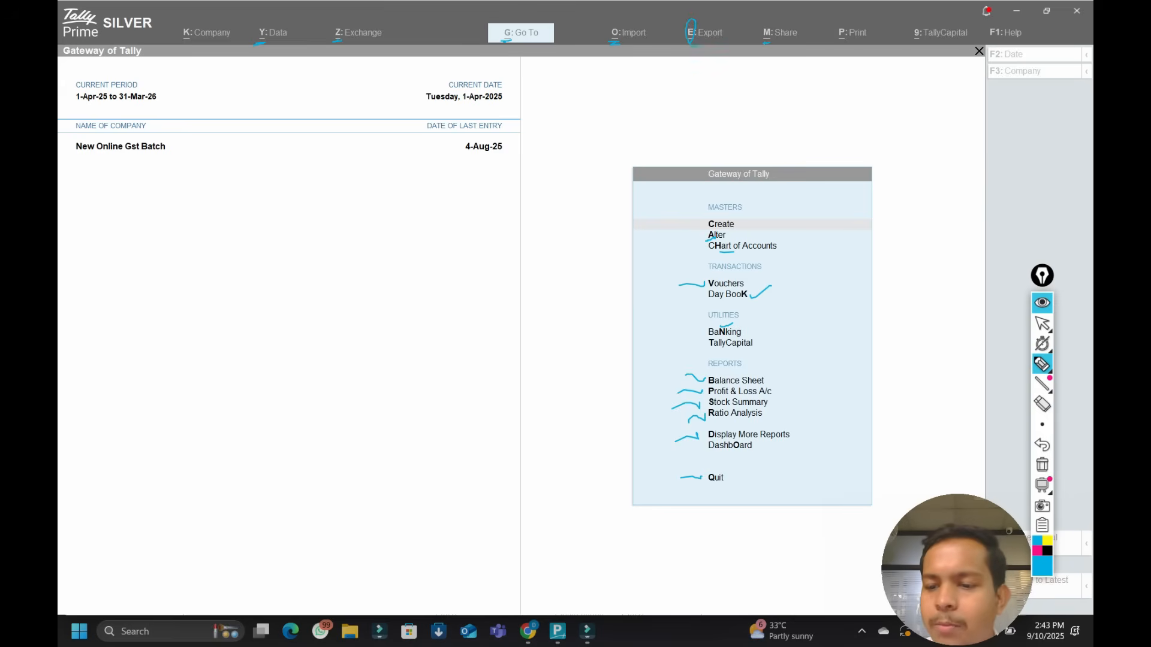
left_click(1042, 465)
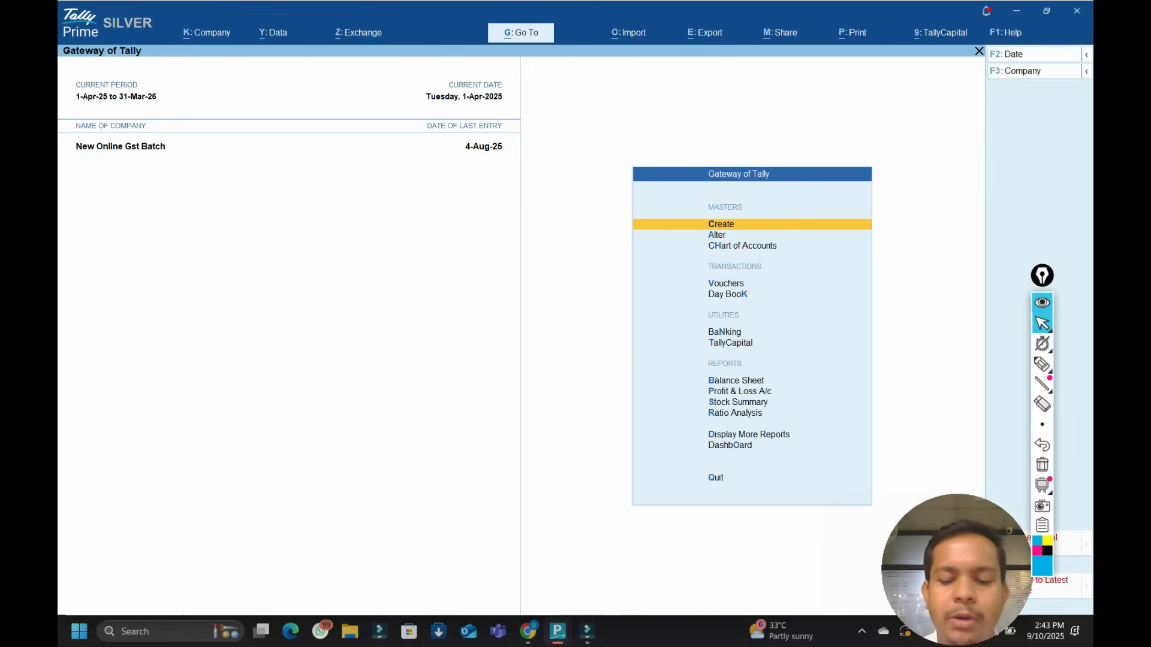
View the company features of New Online Gst Batch and return to the Gateway of Tally without changing any setting.
key("F11")
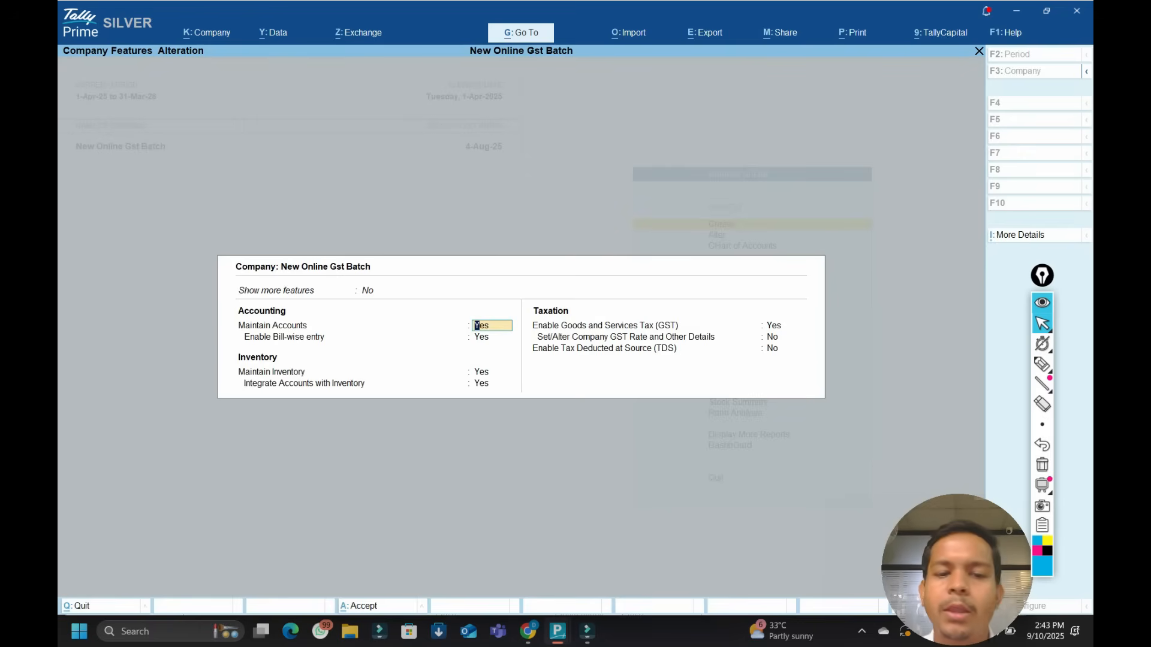
key("BackSpace")
key("Escape")
key("Return")
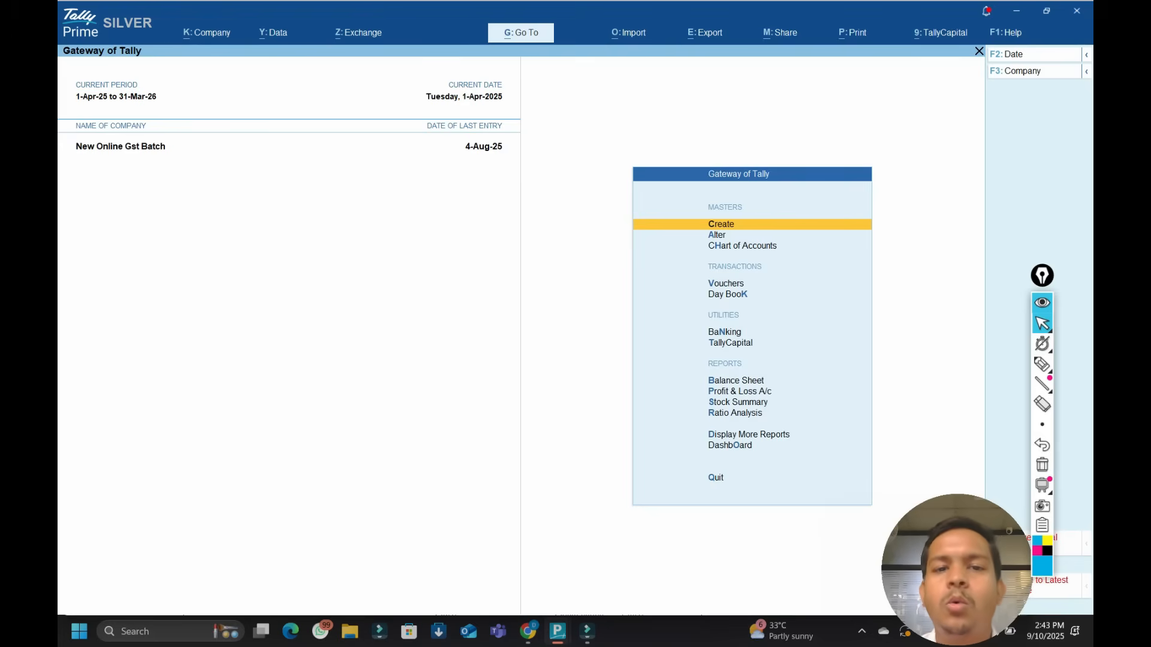
Show the built-in calculator below the Gateway several times, leaving it each time and ending back at the Gateway.
key("ctrl")
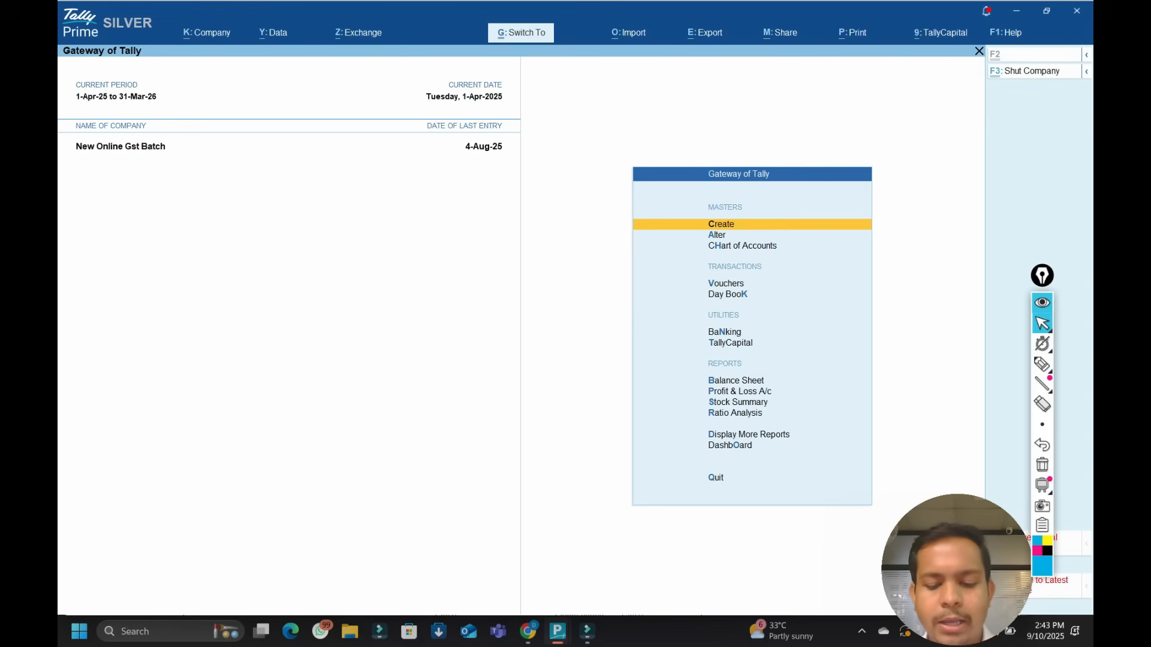
key("ctrl+n")
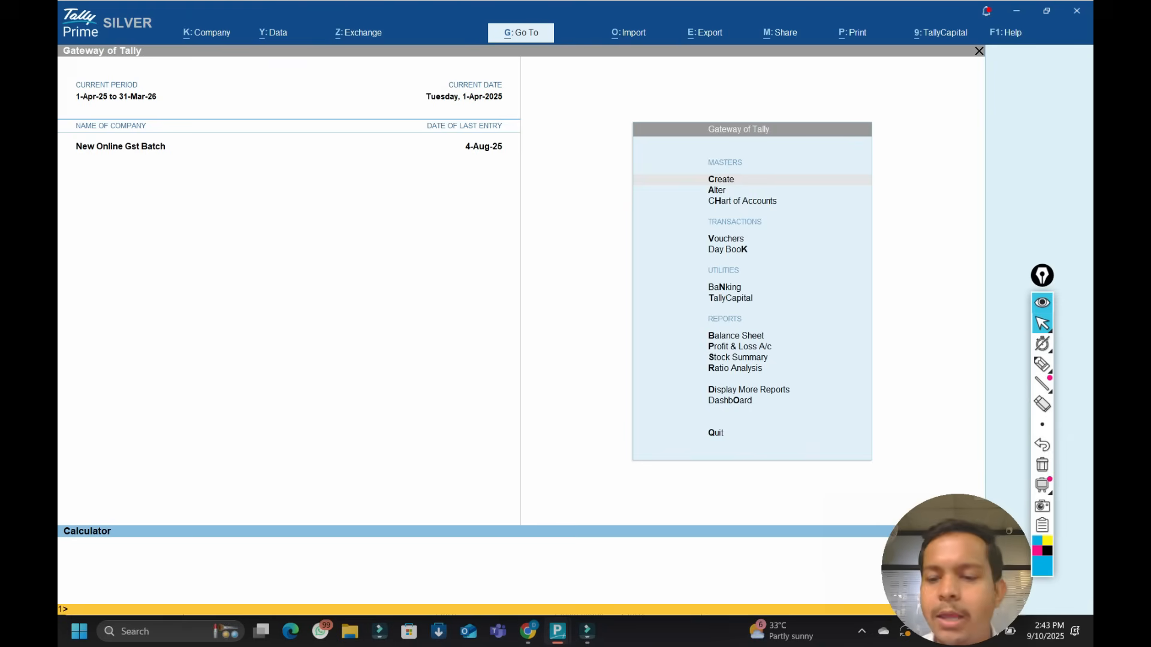
key("Escape")
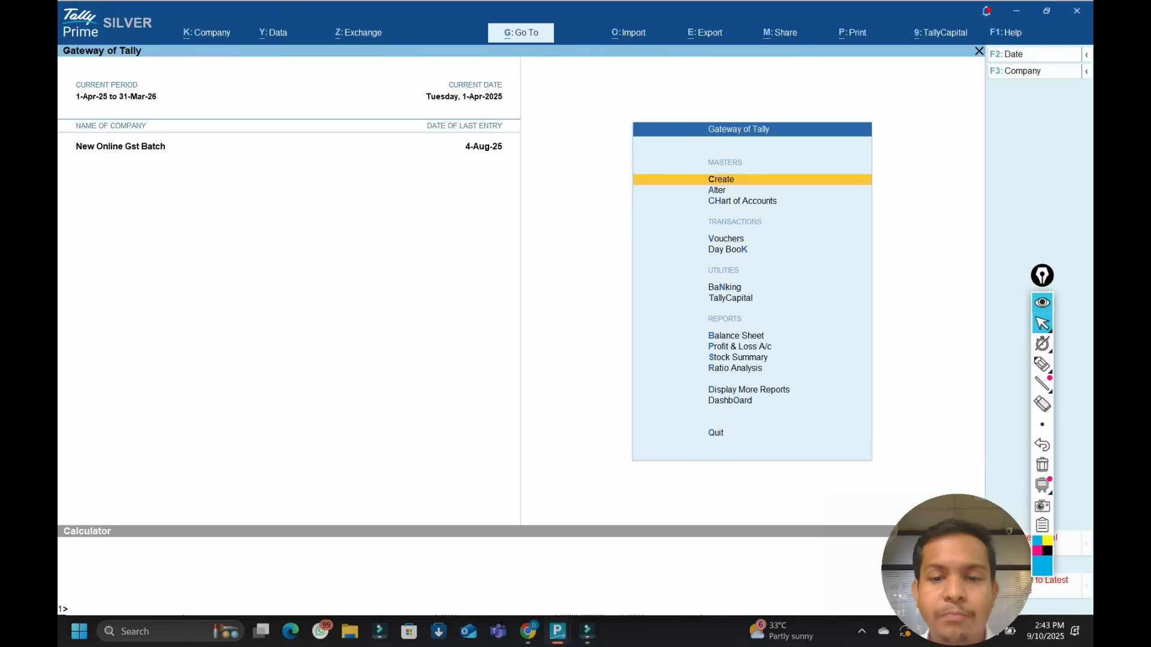
key("ctrl")
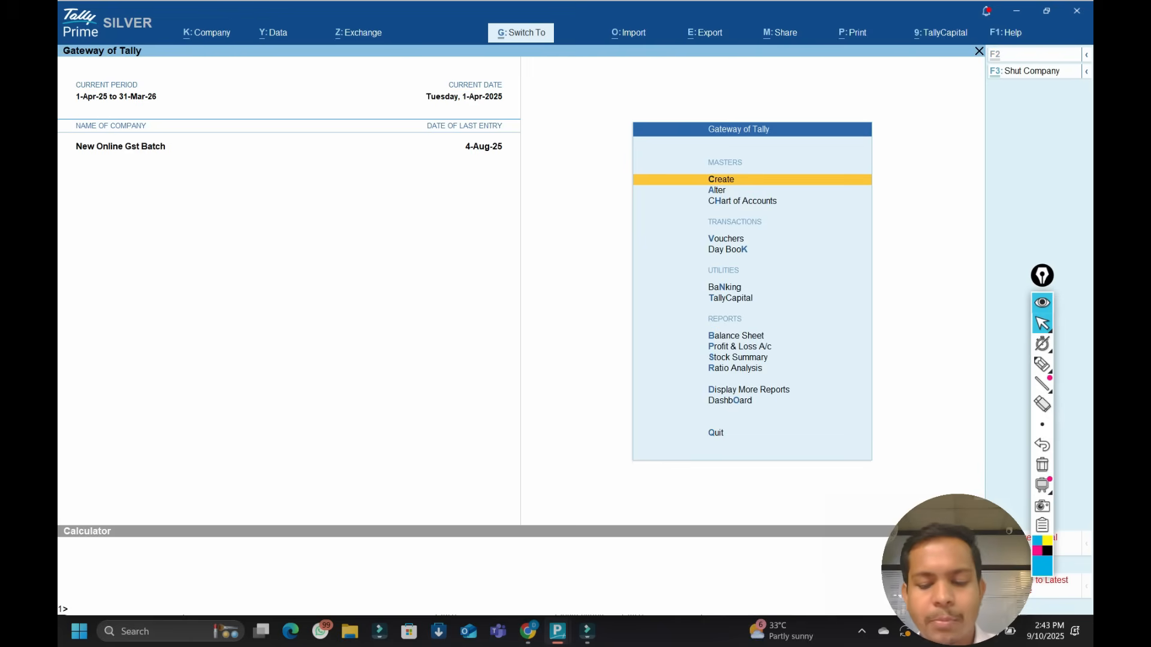
key("ctrl+n")
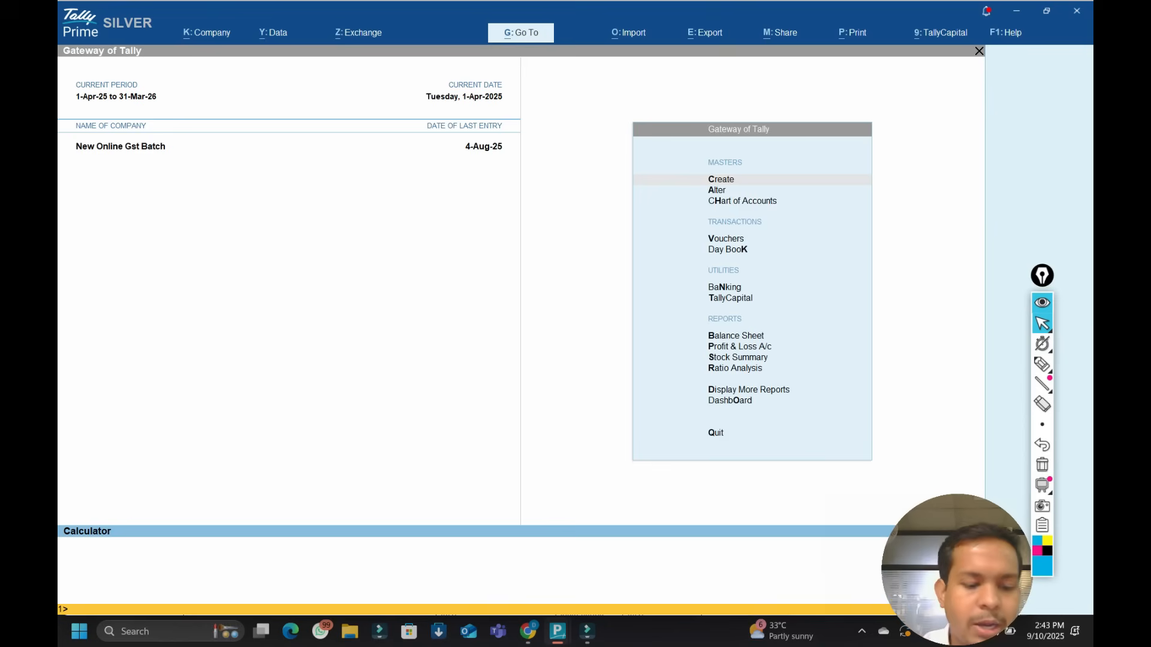
key("Escape")
key("ctrl+n")
key("ctrl+n")
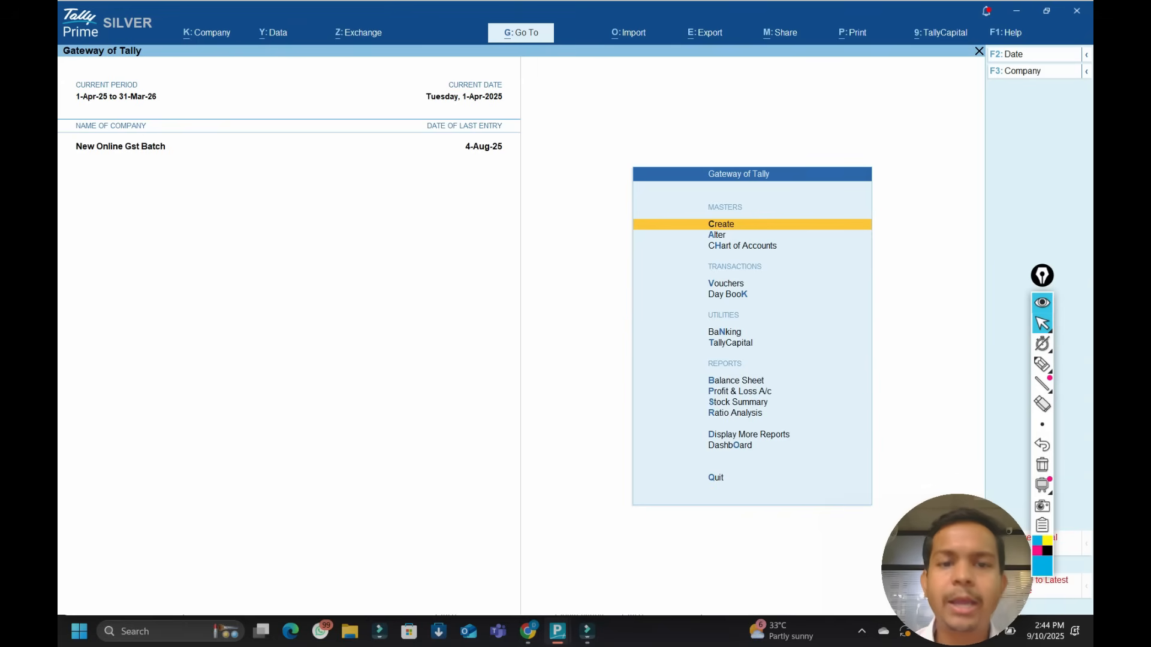
View the company, data and import options in turn and return to the Gateway of Tally.
key("alt+k")
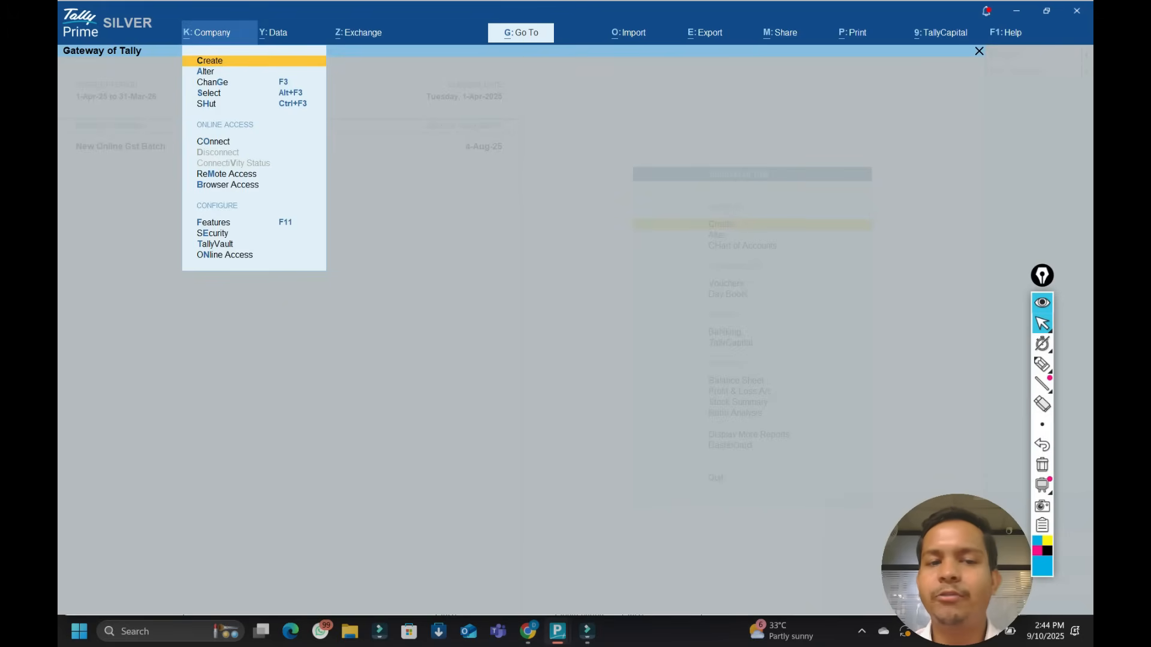
key("alt+y")
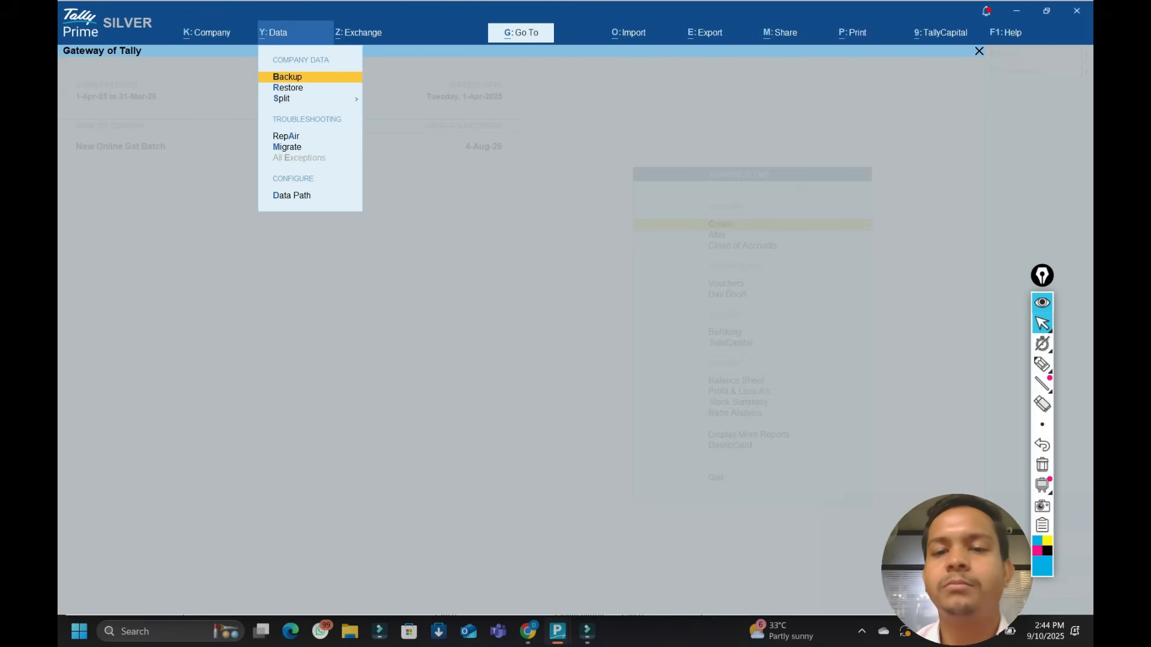
key("alt+o")
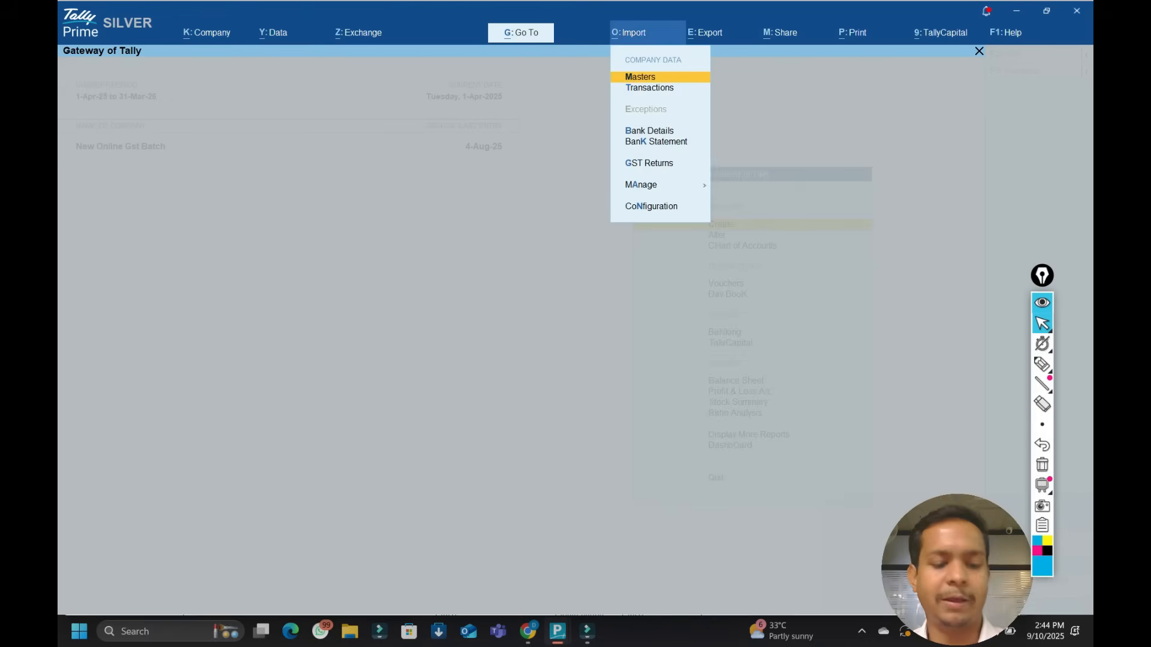
key("Escape")
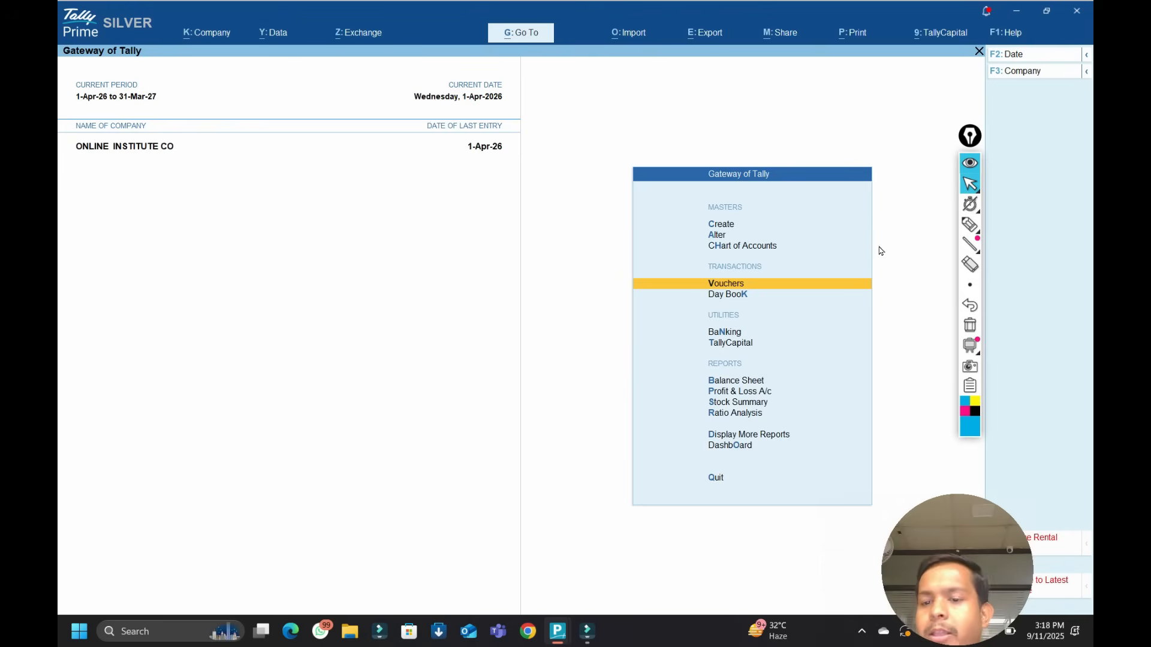
Handwrite the heading Voucher with the pen on the empty Gateway area and branch it into Accounting and Inventory.
left_click(971, 225)
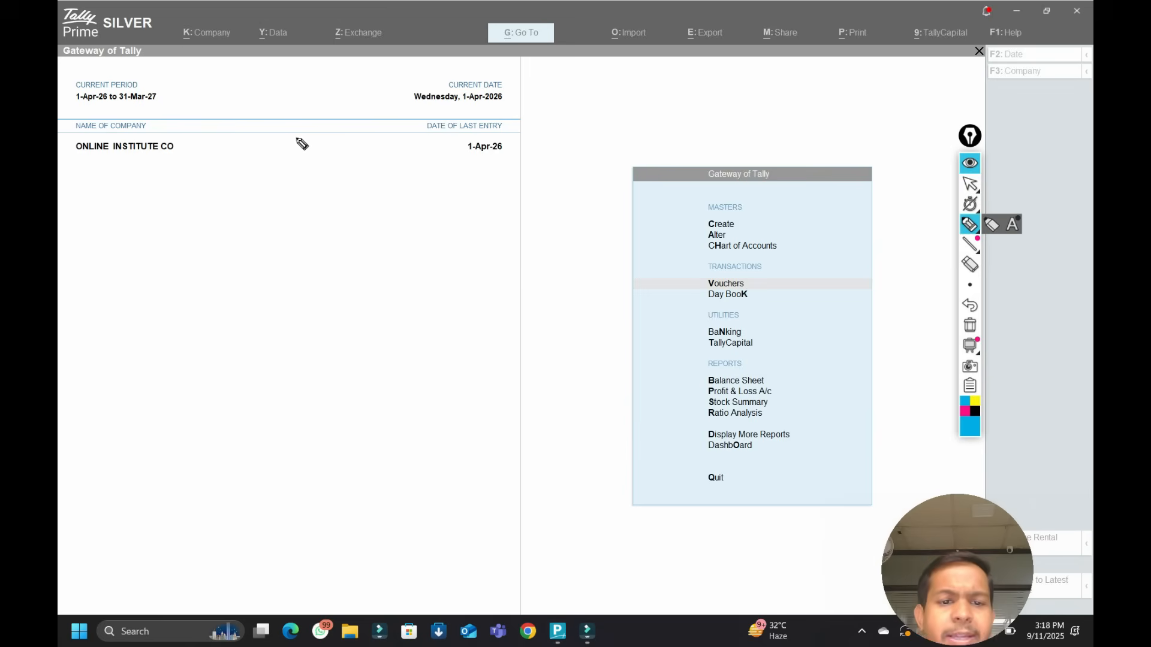
left_click_drag(257, 146, 372, 159)
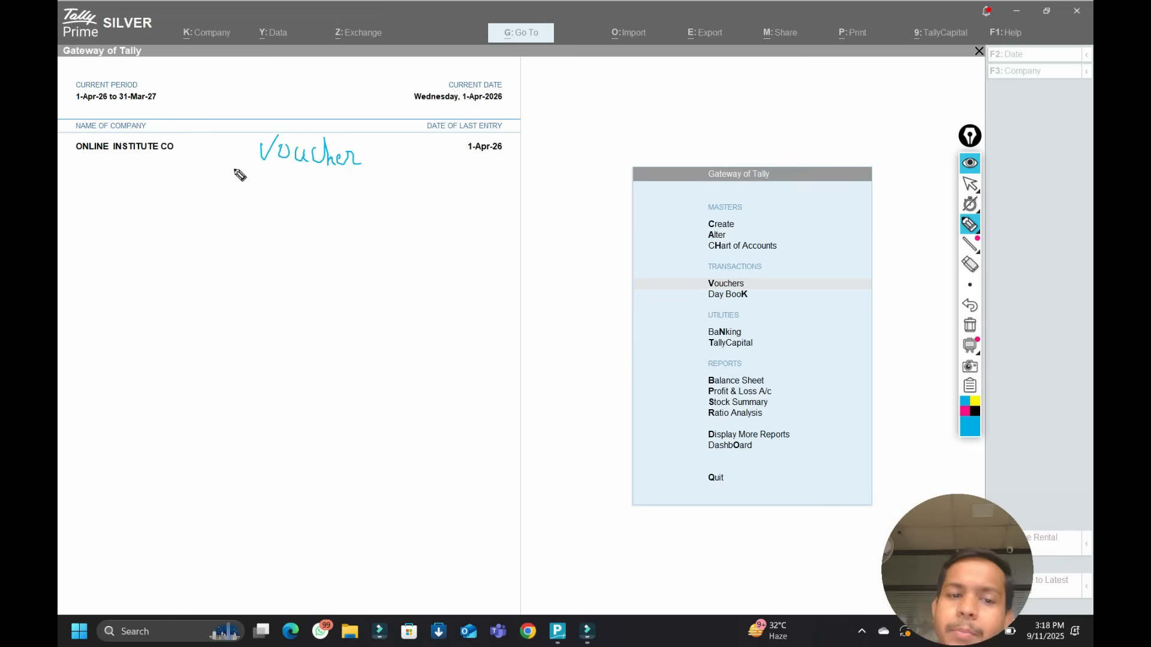
left_click_drag(293, 172, 283, 172)
left_click_drag(209, 198, 171, 199)
left_click_drag(292, 171, 332, 196)
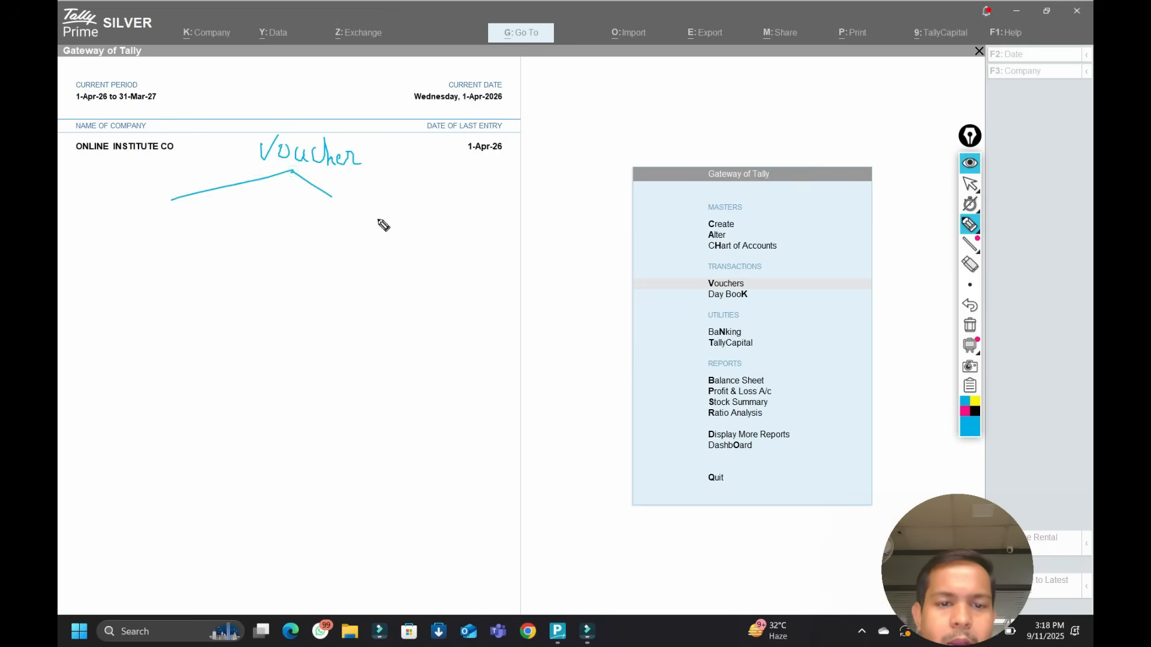
mouse_move(92, 207)
left_mouse_down()
mouse_move(152, 224)
mouse_move(176, 203)
mouse_move(200, 231)
left_mouse_up()
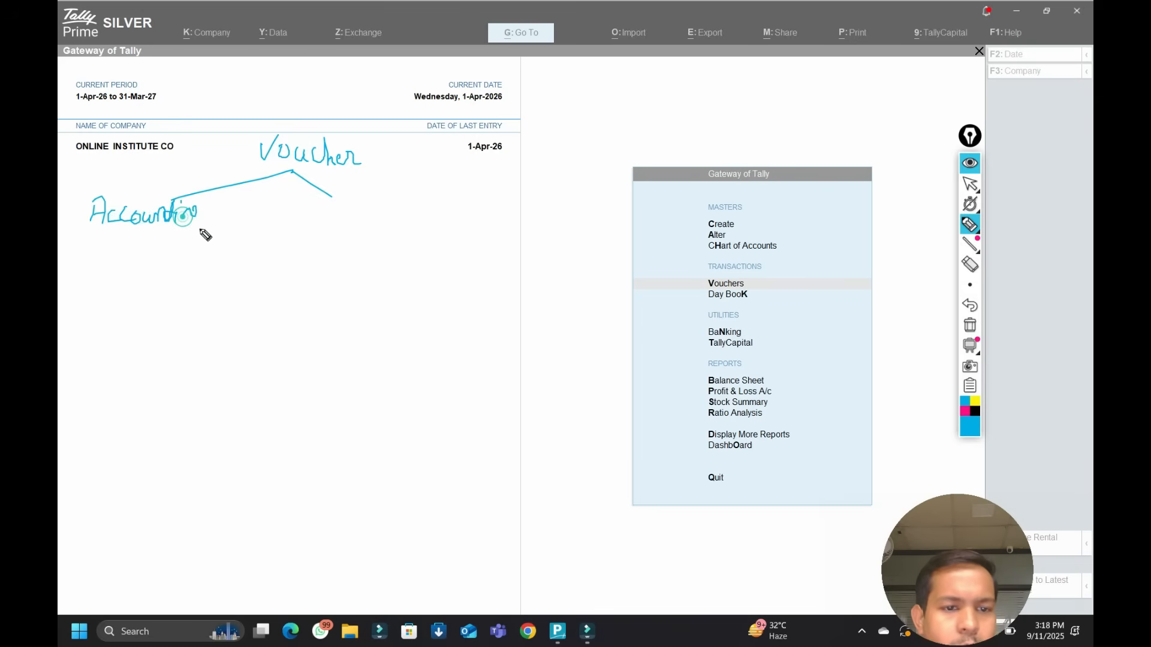
mouse_move(311, 209)
left_mouse_down()
mouse_move(309, 226)
mouse_move(344, 218)
mouse_move(380, 236)
mouse_move(402, 231)
mouse_move(393, 267)
left_mouse_up()
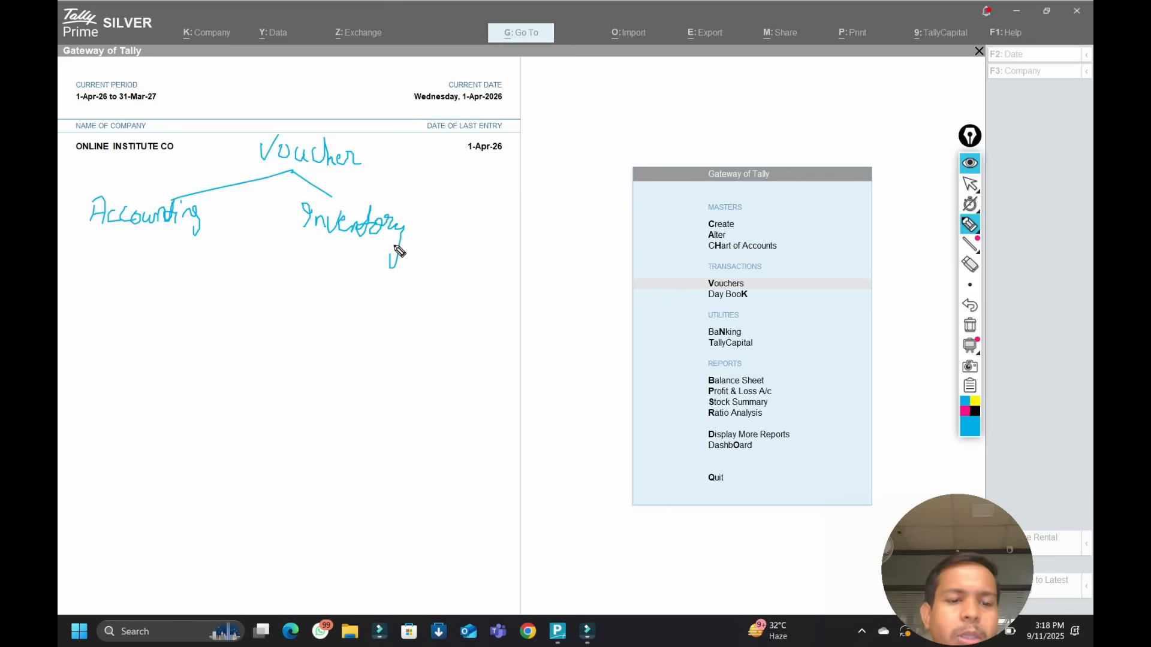
Handwrite the list Contra, Payment, Receipt, Journal, P.V, S.V, D Note and C. Note under Accounting.
mouse_move(85, 249)
left_mouse_down()
mouse_move(72, 259)
mouse_move(133, 275)
left_mouse_up()
mouse_move(67, 295)
left_mouse_down()
mouse_move(108, 339)
mouse_move(150, 326)
mouse_move(142, 318)
left_mouse_up()
mouse_move(78, 378)
left_mouse_down()
mouse_move(108, 380)
mouse_move(134, 404)
mouse_move(144, 387)
left_mouse_up()
mouse_move(67, 422)
left_mouse_down()
mouse_move(93, 421)
mouse_move(102, 445)
mouse_move(146, 437)
mouse_move(160, 455)
left_mouse_up()
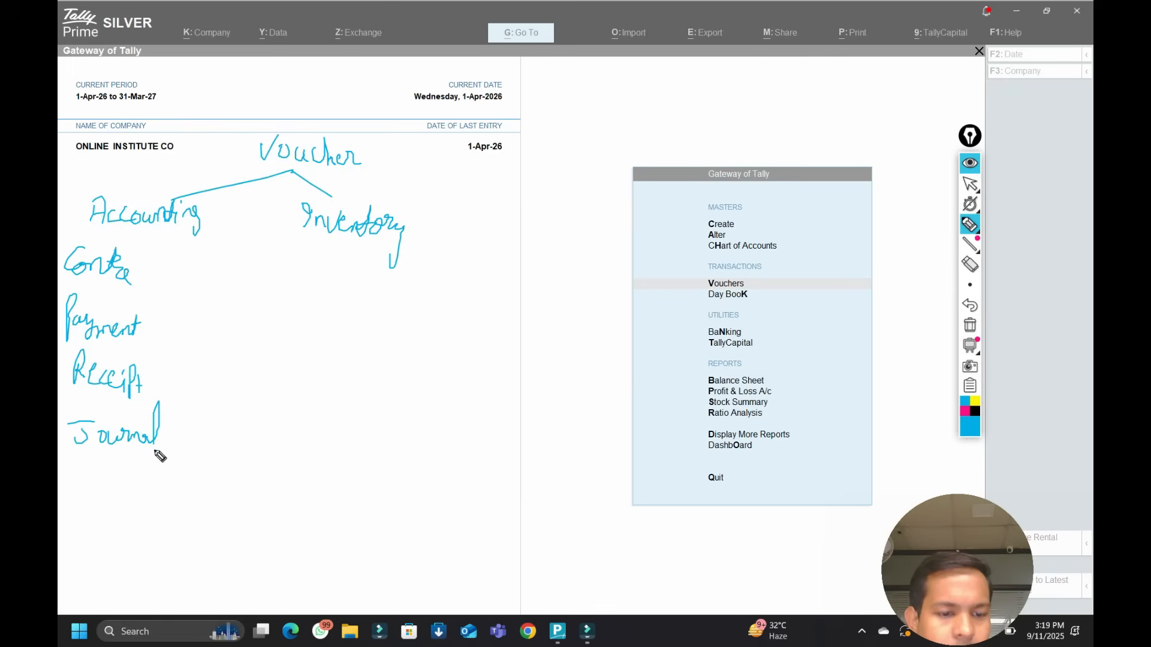
mouse_move(79, 501)
left_mouse_down()
mouse_move(79, 481)
mouse_move(118, 473)
left_mouse_up()
left_click(88, 491)
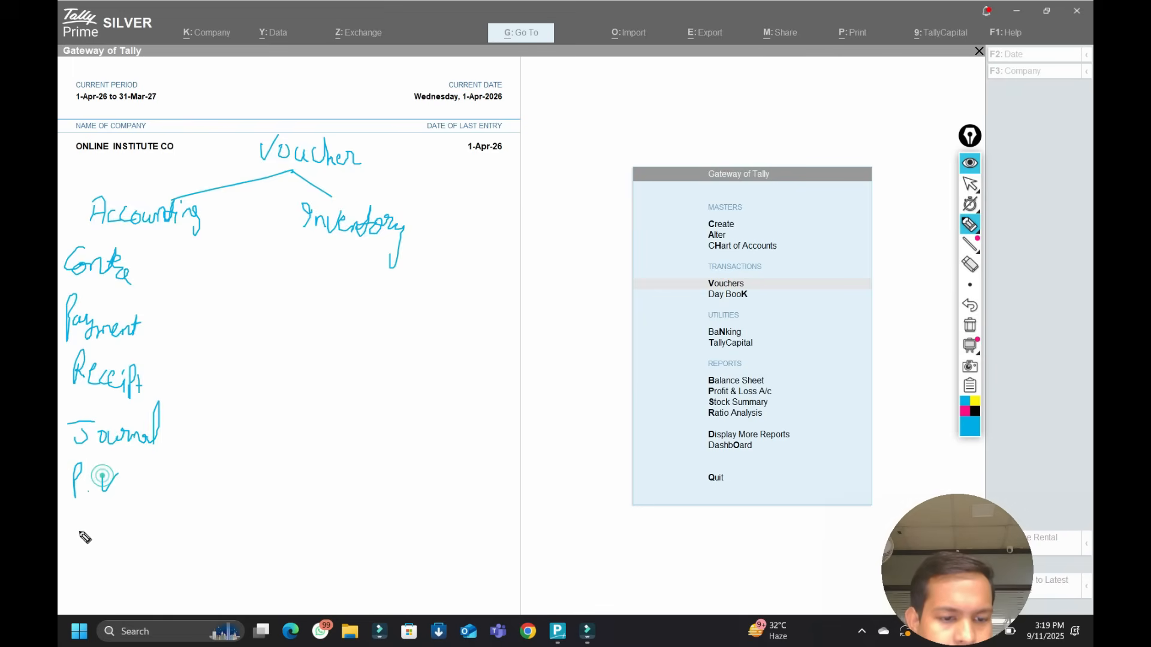
mouse_move(77, 521)
left_mouse_down()
mouse_move(82, 543)
mouse_move(123, 516)
left_mouse_up()
left_click(93, 530)
mouse_move(89, 554)
left_mouse_down()
mouse_move(84, 574)
mouse_move(128, 557)
mouse_move(141, 576)
mouse_move(151, 566)
left_mouse_up()
mouse_move(75, 599)
left_mouse_down()
mouse_move(88, 590)
mouse_move(168, 612)
left_mouse_up()
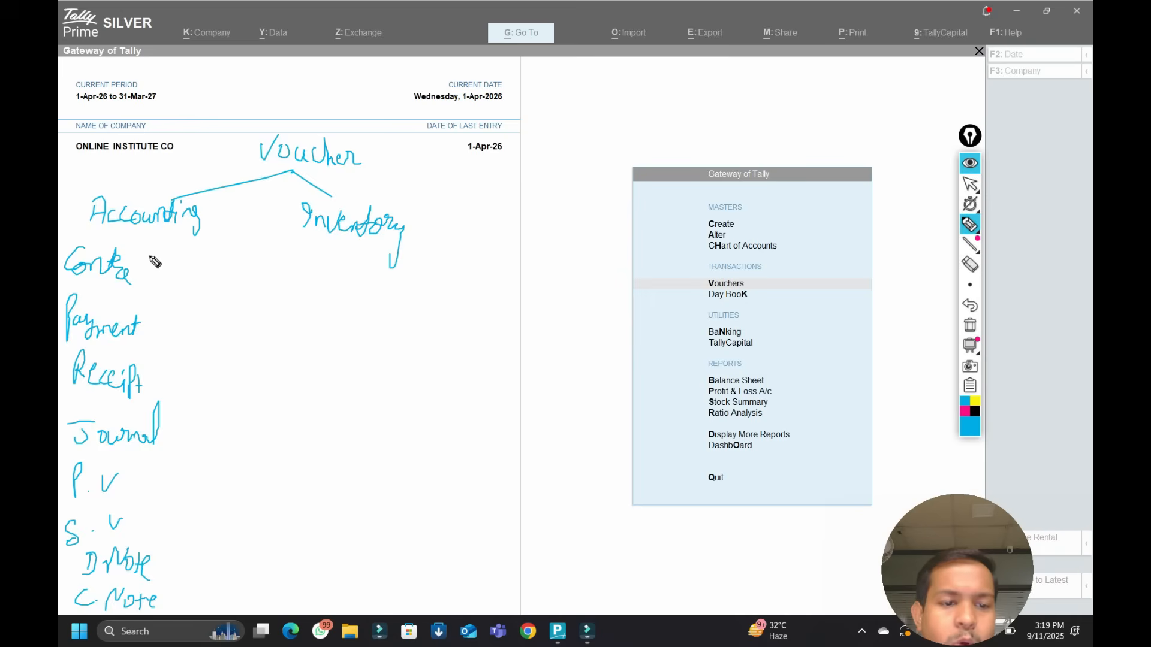
Write the shortcuts F4, F5, F6, F7, F9, F8, Alt+F5 and Alt+F6 beside the accounting vouchers from Contra down to C. Note.
left_click_drag(151, 258, 154, 254)
mouse_move(174, 312)
left_mouse_down()
mouse_move(163, 326)
mouse_move(180, 331)
mouse_move(159, 387)
mouse_move(178, 384)
mouse_move(171, 445)
left_mouse_up()
mouse_move(183, 432)
left_mouse_down()
mouse_move(206, 444)
mouse_move(155, 490)
mouse_move(180, 478)
mouse_move(150, 531)
left_mouse_up()
left_click_drag(143, 516, 165, 517)
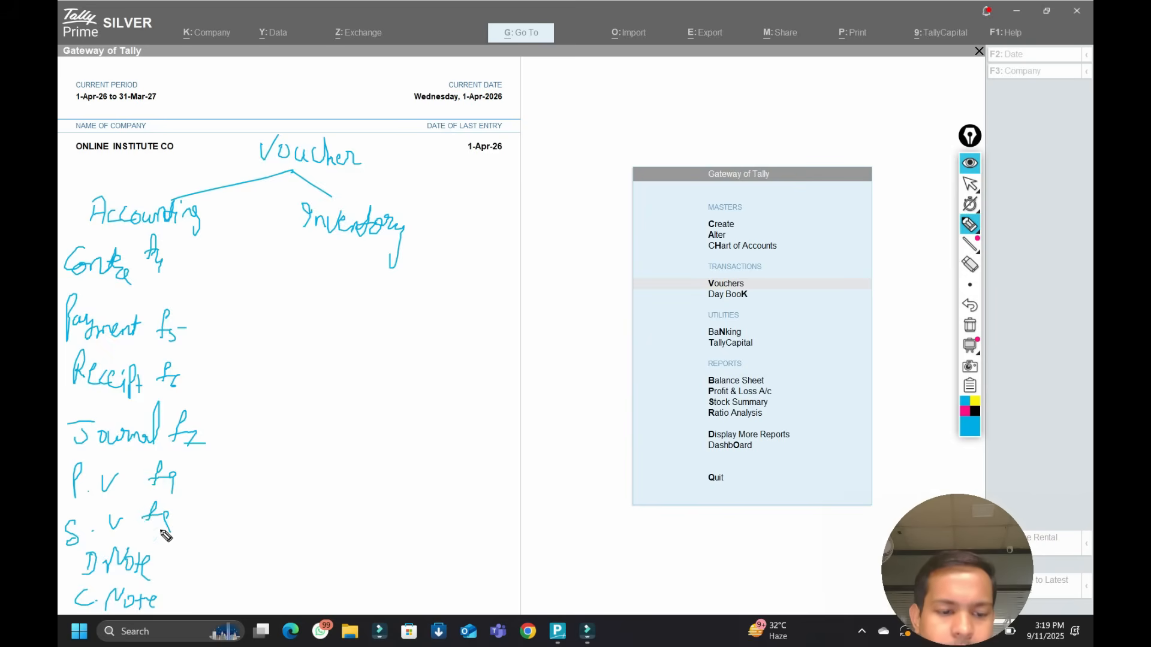
mouse_move(170, 575)
left_mouse_down()
mouse_move(170, 565)
mouse_move(223, 564)
left_mouse_up()
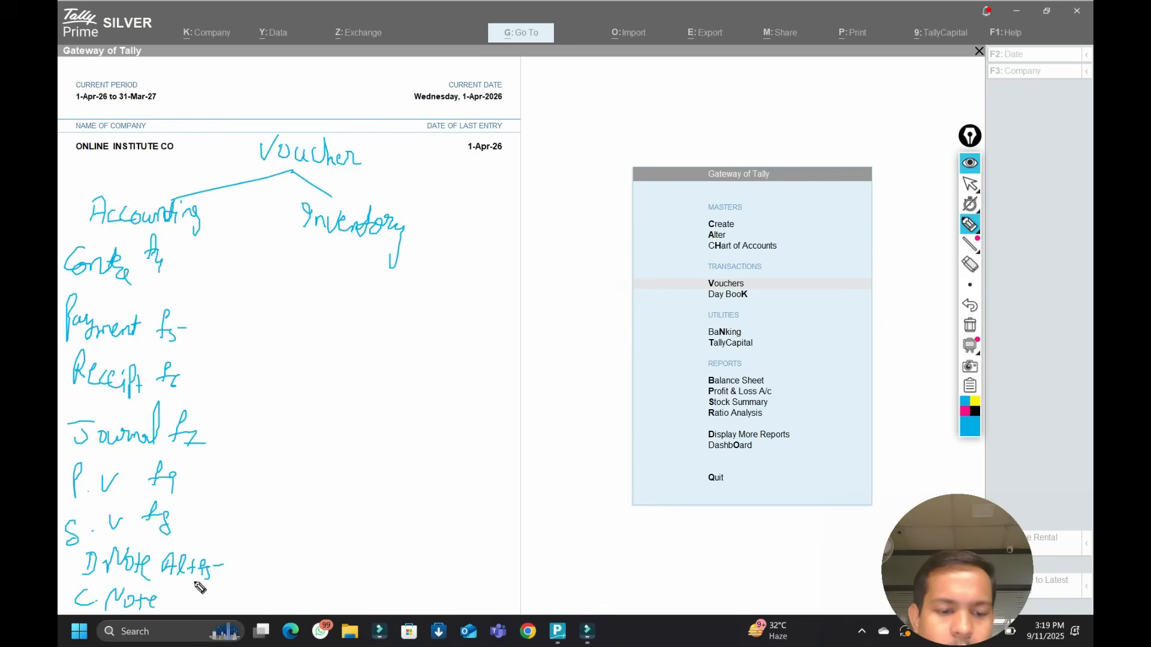
left_click_drag(180, 602, 225, 612)
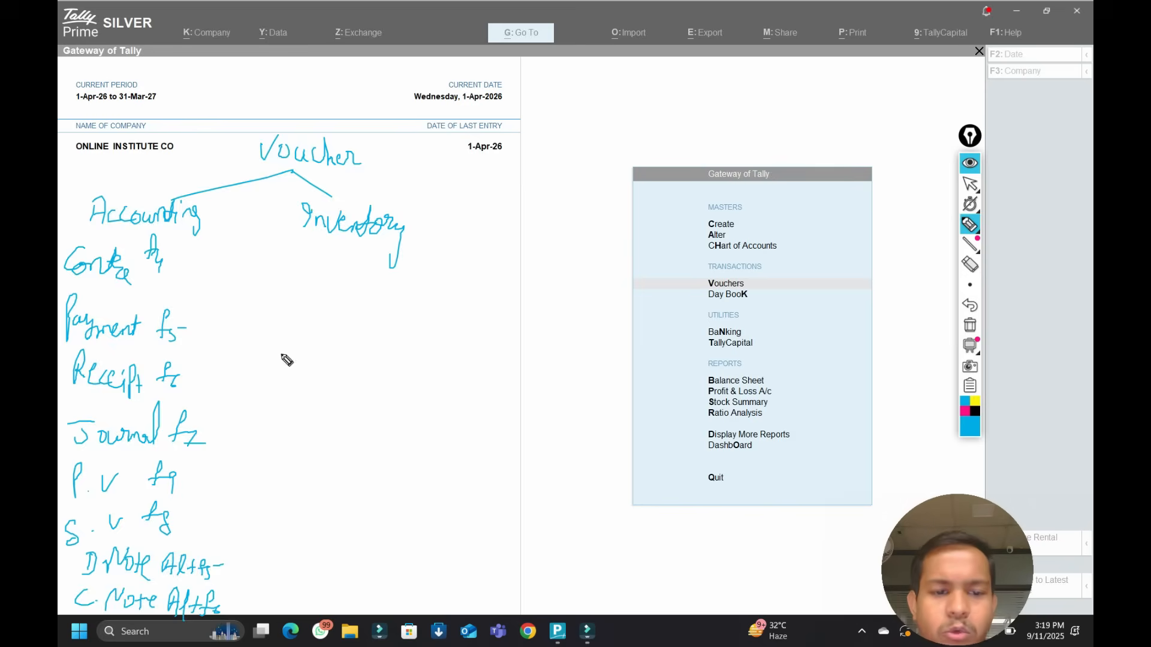
Handwrite Purchase order, S. order, Delivery Note, Receipt Note, Rejection In, Rejection Out, Stock Journal and Physical Stock under Inventory.
mouse_move(285, 257)
left_mouse_down()
mouse_move(283, 276)
mouse_move(306, 259)
mouse_move(346, 273)
mouse_move(398, 253)
mouse_move(431, 260)
mouse_move(426, 272)
left_mouse_up()
mouse_move(289, 299)
left_mouse_down()
mouse_move(273, 318)
mouse_move(381, 309)
left_mouse_up()
left_click(302, 309)
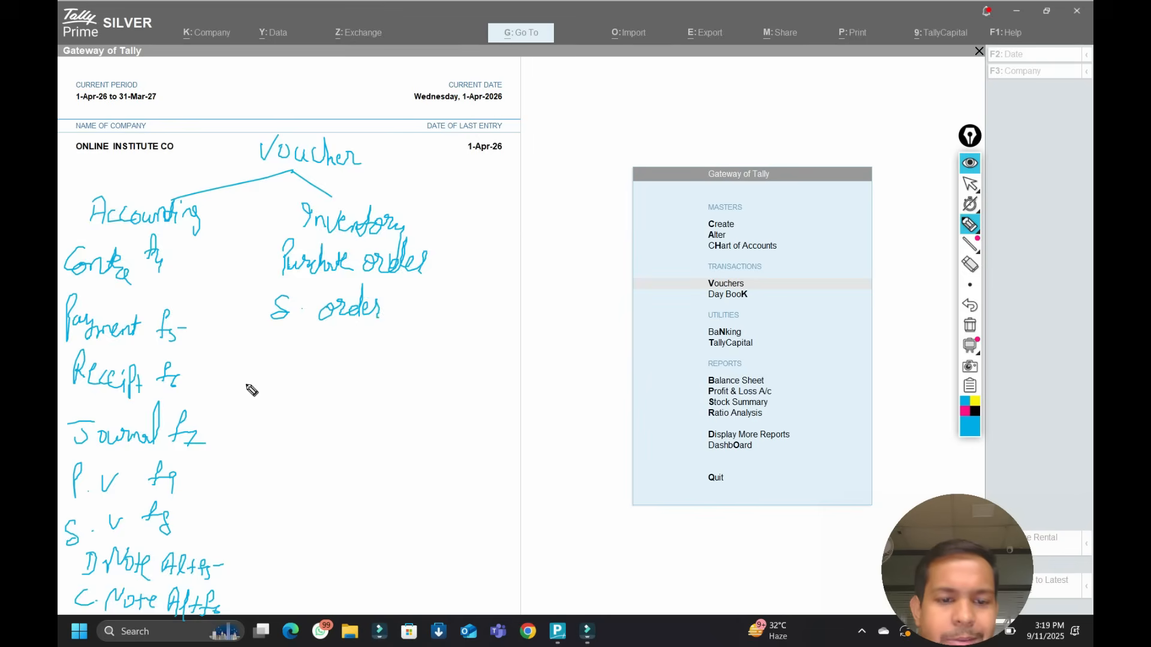
mouse_move(263, 341)
left_mouse_down()
mouse_move(270, 361)
mouse_move(290, 336)
mouse_move(387, 363)
left_mouse_up()
mouse_move(264, 390)
left_mouse_down()
mouse_move(300, 415)
mouse_move(360, 393)
mouse_move(368, 411)
mouse_move(374, 400)
left_mouse_up()
mouse_move(254, 444)
left_mouse_down()
mouse_move(260, 462)
mouse_move(282, 461)
mouse_move(339, 435)
mouse_move(343, 462)
mouse_move(360, 469)
mouse_move(363, 447)
left_mouse_up()
mouse_move(244, 503)
left_mouse_down()
mouse_move(267, 503)
mouse_move(275, 488)
mouse_move(297, 498)
mouse_move(367, 493)
left_mouse_up()
mouse_move(265, 547)
left_mouse_down()
mouse_move(316, 550)
mouse_move(270, 572)
mouse_move(304, 586)
mouse_move(312, 576)
mouse_move(326, 589)
mouse_move(384, 586)
left_mouse_up()
mouse_move(317, 531)
left_mouse_down()
mouse_move(363, 554)
mouse_move(398, 522)
left_mouse_up()
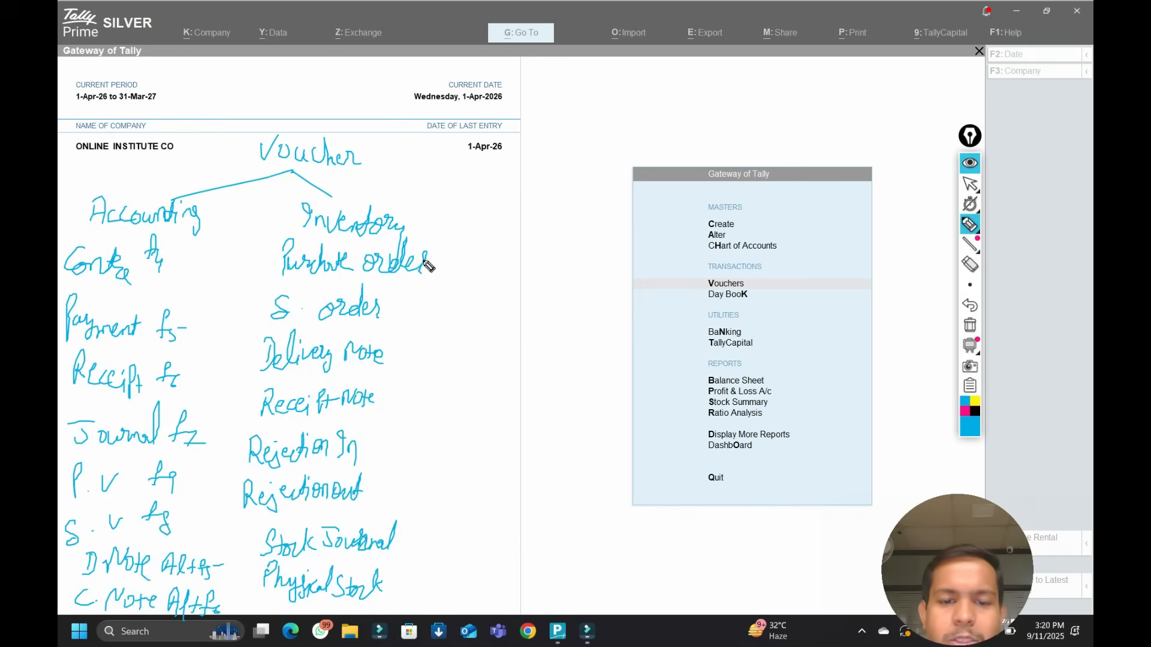
Write the shortcuts Ctrl+F9, Ctrl+F8, Alt+F8 and Alt+F9 beside Purchase order, S. order, Delivery Note and Receipt Note.
mouse_move(465, 251)
left_mouse_down()
mouse_move(451, 267)
mouse_move(521, 262)
mouse_move(509, 277)
left_mouse_up()
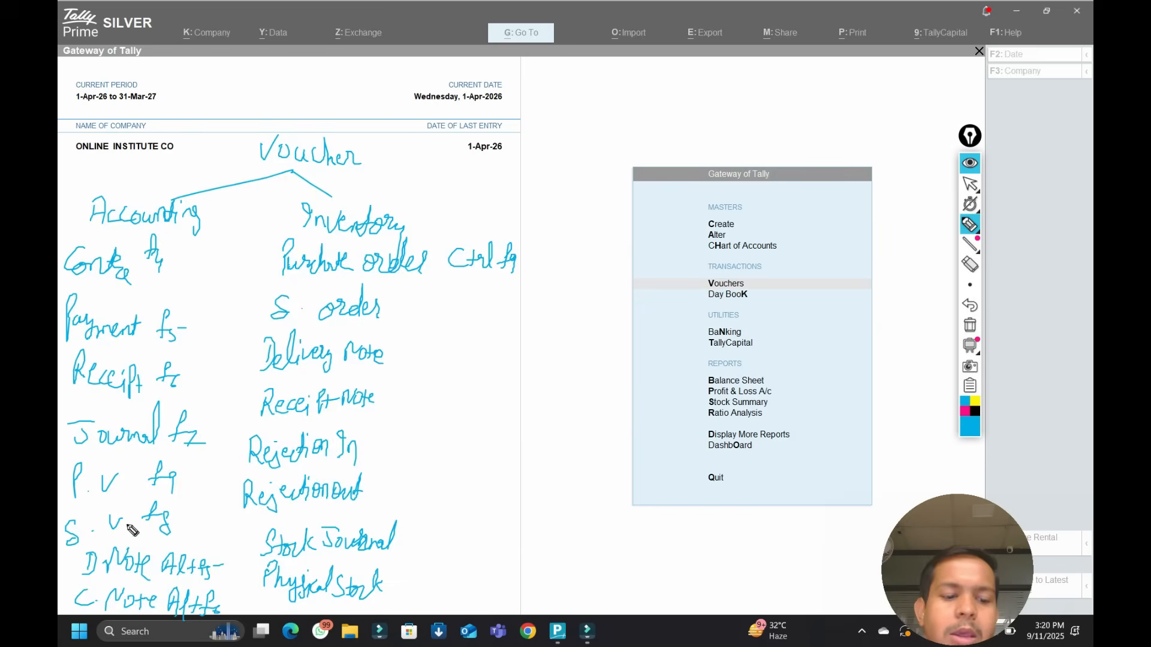
mouse_move(447, 291)
left_mouse_down()
mouse_move(438, 307)
mouse_move(481, 290)
mouse_move(485, 301)
left_mouse_up()
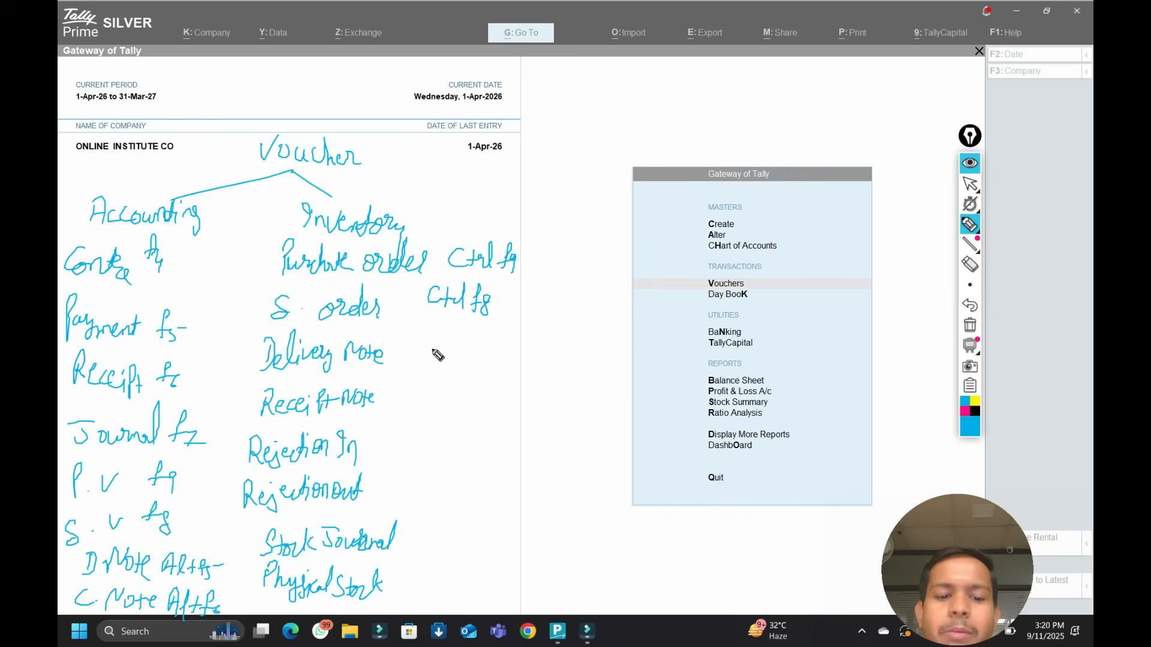
mouse_move(394, 401)
left_mouse_down()
mouse_move(406, 385)
mouse_move(424, 402)
mouse_move(432, 392)
left_mouse_up()
mouse_move(445, 380)
left_mouse_down()
mouse_move(434, 402)
mouse_move(444, 394)
left_mouse_up()
left_click_drag(448, 392, 450, 409)
mouse_move(418, 341)
left_mouse_down()
mouse_move(455, 354)
mouse_move(470, 345)
mouse_move(474, 359)
left_mouse_up()
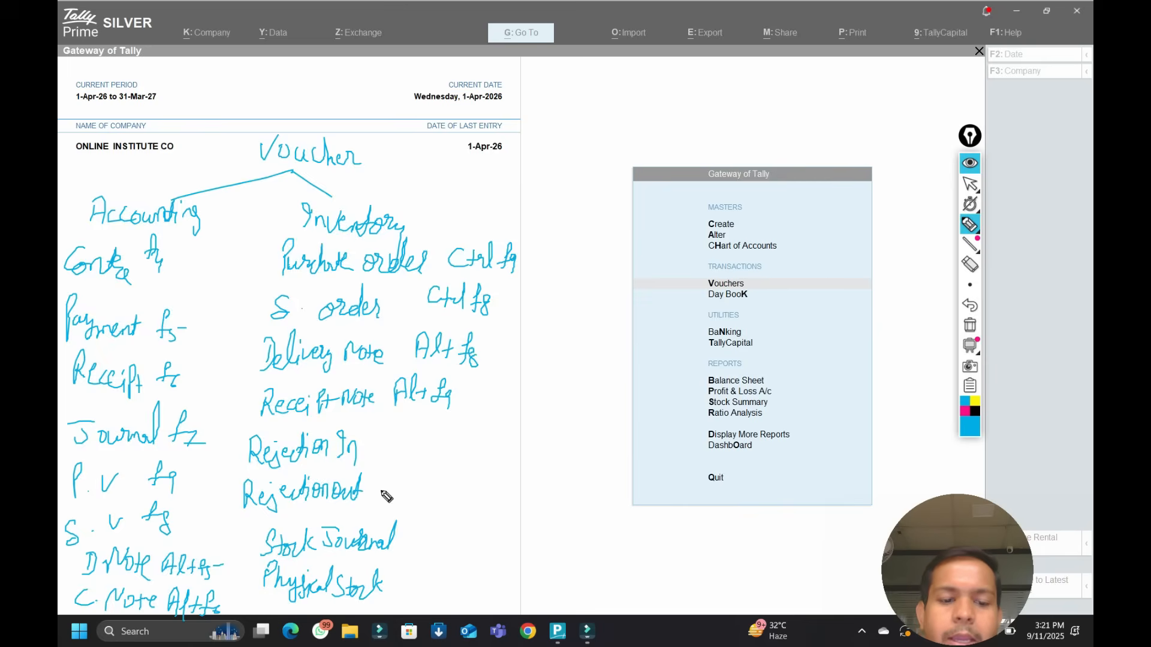
Write Ctrl+F6, Ctrl+F5, Alt+F7 and Ctrl+F7 beside Rejection In, Rejection Out, Stock Journal and Physical Stock, striking out a wrong Alt+F8.
left_click_drag(202, 491, 202, 499)
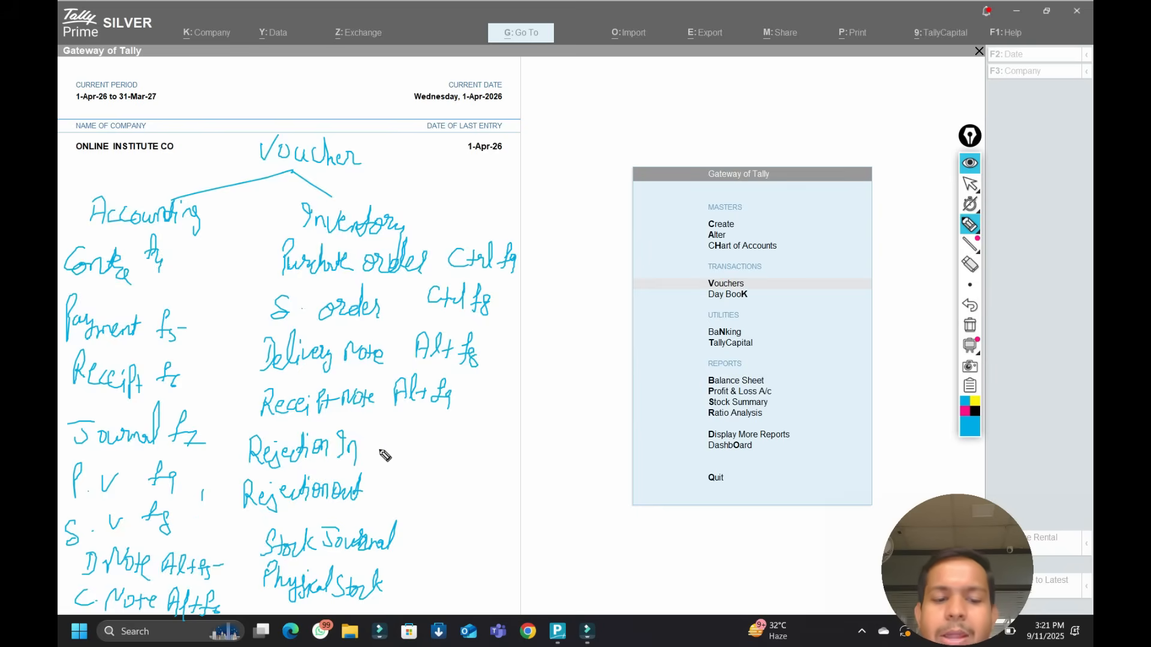
mouse_move(390, 426)
left_mouse_down()
mouse_move(388, 448)
mouse_move(444, 424)
mouse_move(444, 452)
mouse_move(411, 475)
mouse_move(447, 470)
mouse_move(457, 482)
mouse_move(415, 541)
mouse_move(442, 522)
mouse_move(450, 540)
mouse_move(476, 522)
mouse_move(466, 547)
left_mouse_up()
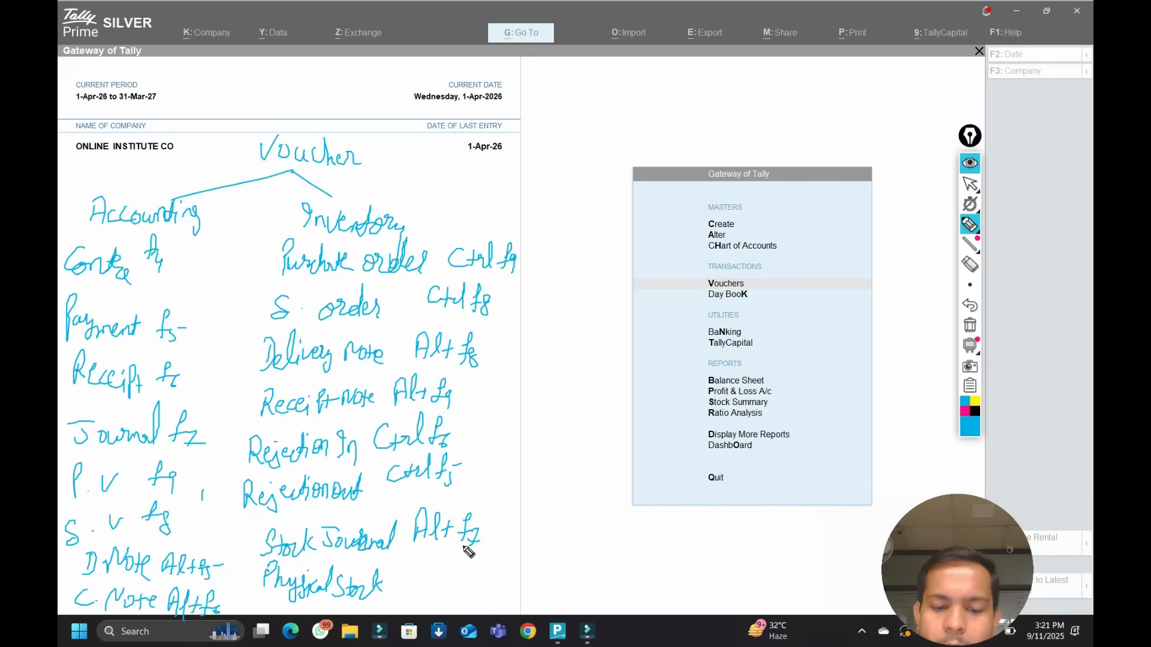
mouse_move(411, 586)
left_mouse_down()
mouse_move(449, 574)
mouse_move(474, 582)
left_mouse_up()
left_click_drag(400, 579, 507, 588)
left_click_drag(514, 573, 559, 582)
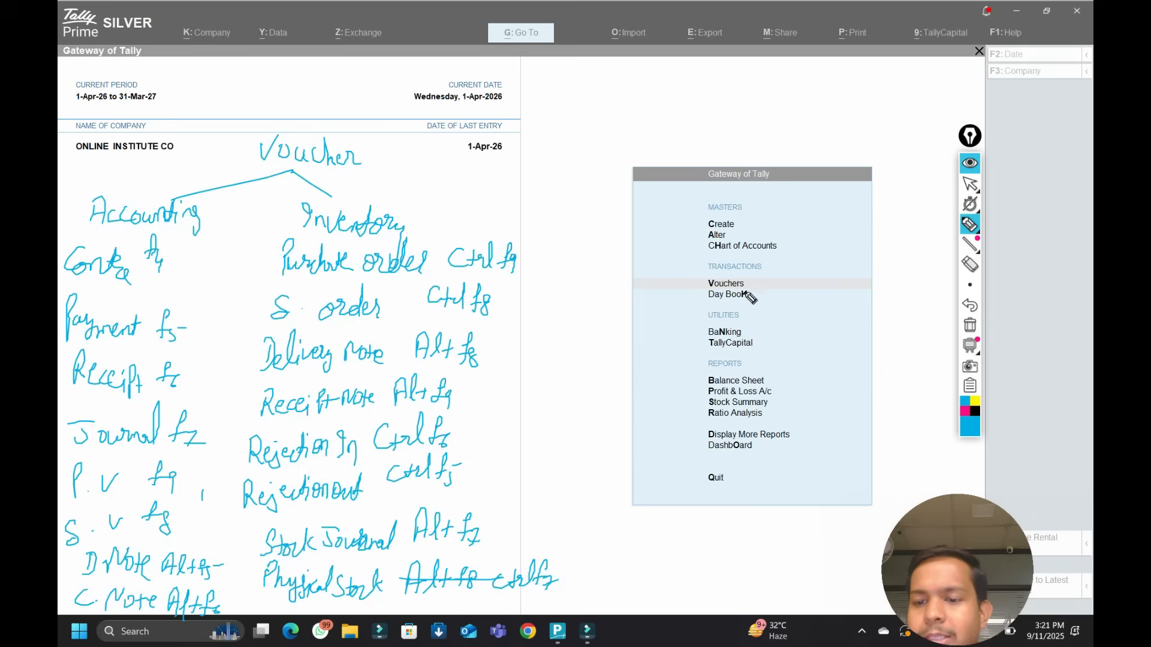
Clear all the handwritten notes, leave pen mode and return to the Gateway of Tally.
left_click(967, 327)
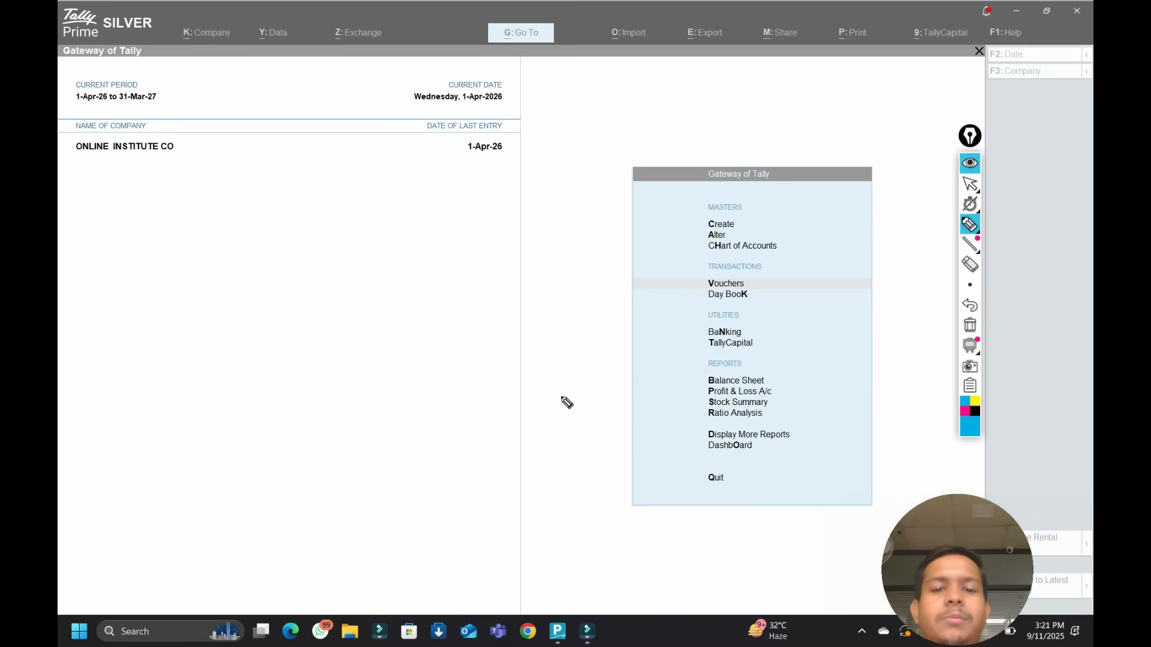
key("Escape")
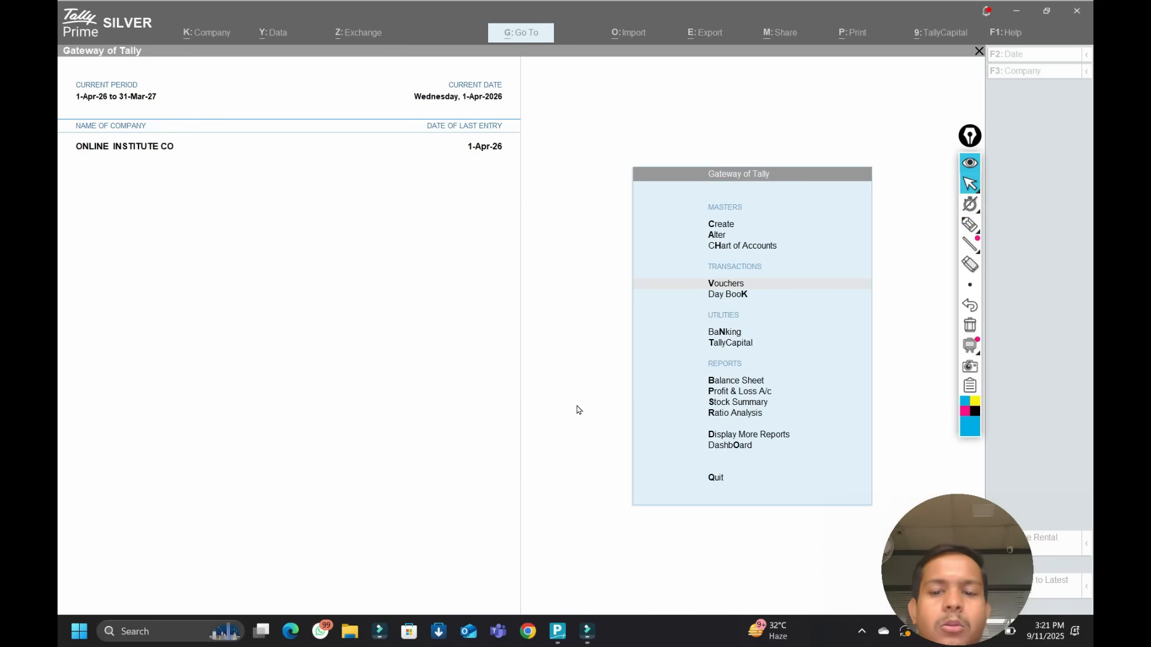
left_click(579, 410)
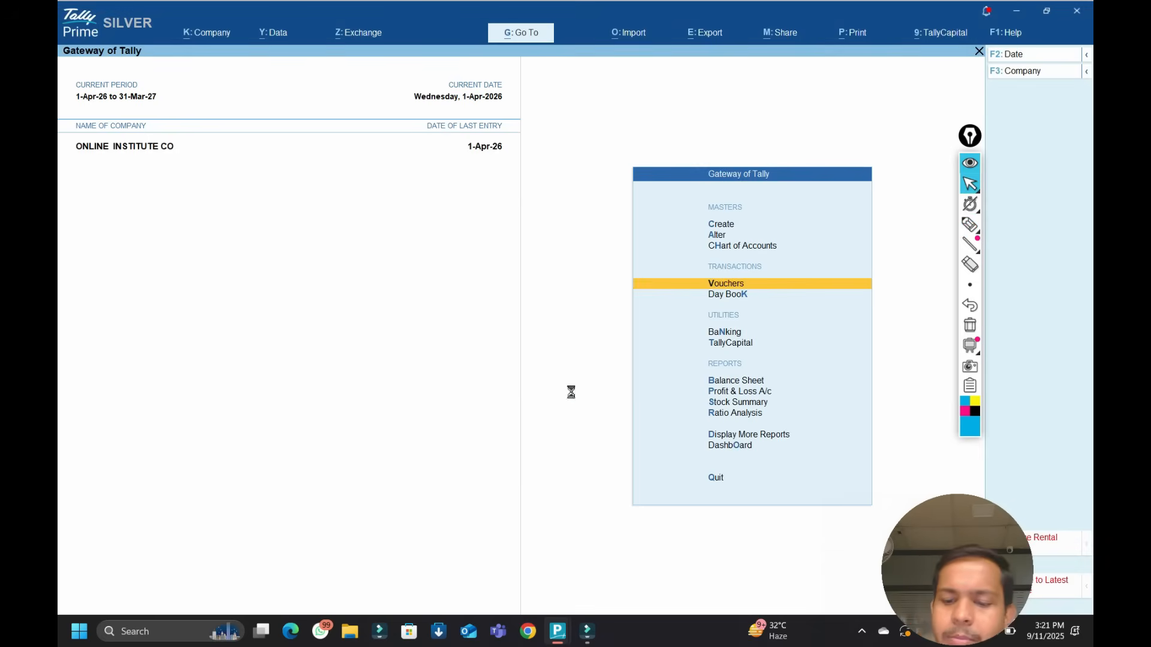
Open voucher entry and show the Sales, Contra, Payment and Receipt vouchers in turn, with receipt class Not Applicable.
key("Return")
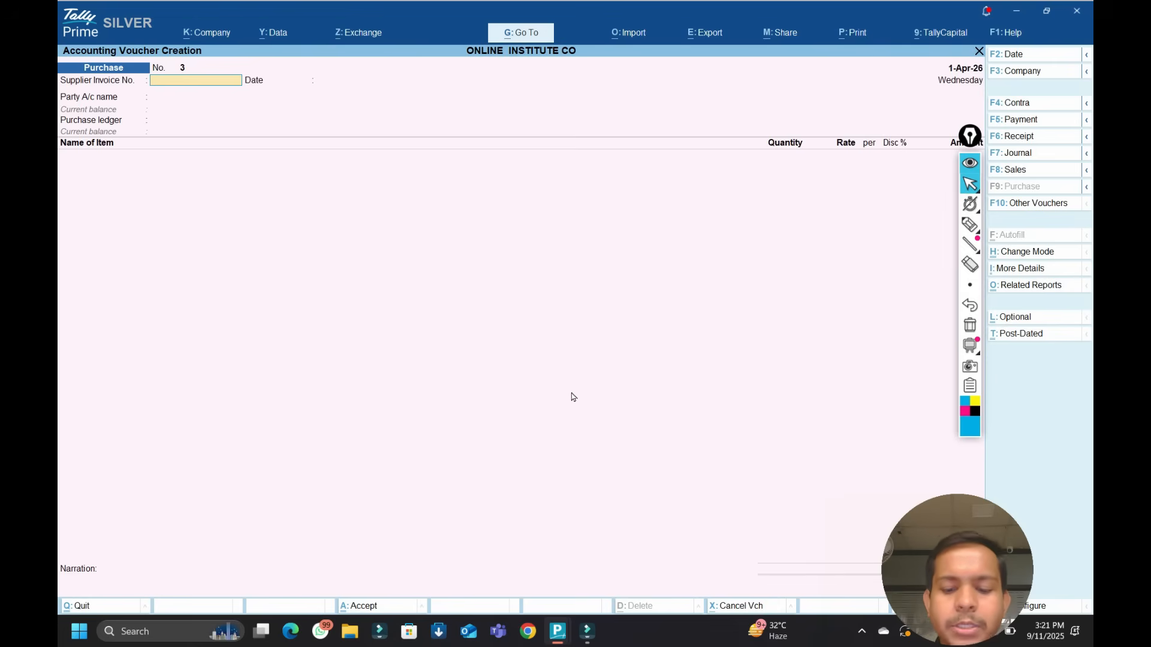
key("F8")
key("Return")
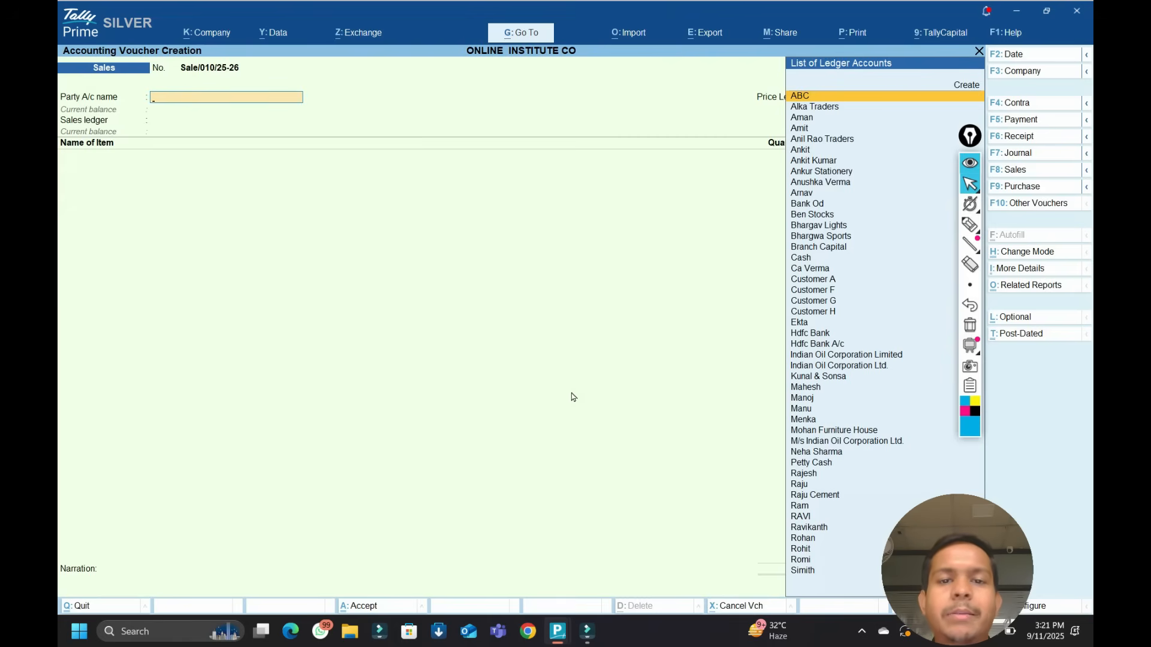
key("F4")
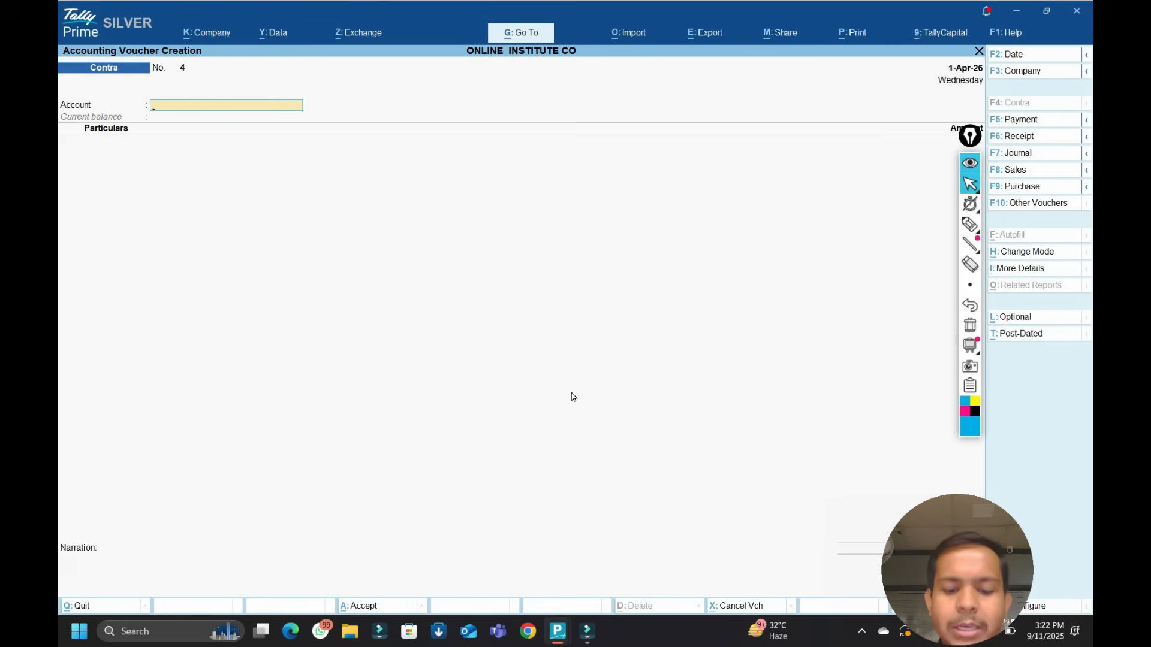
key("F5")
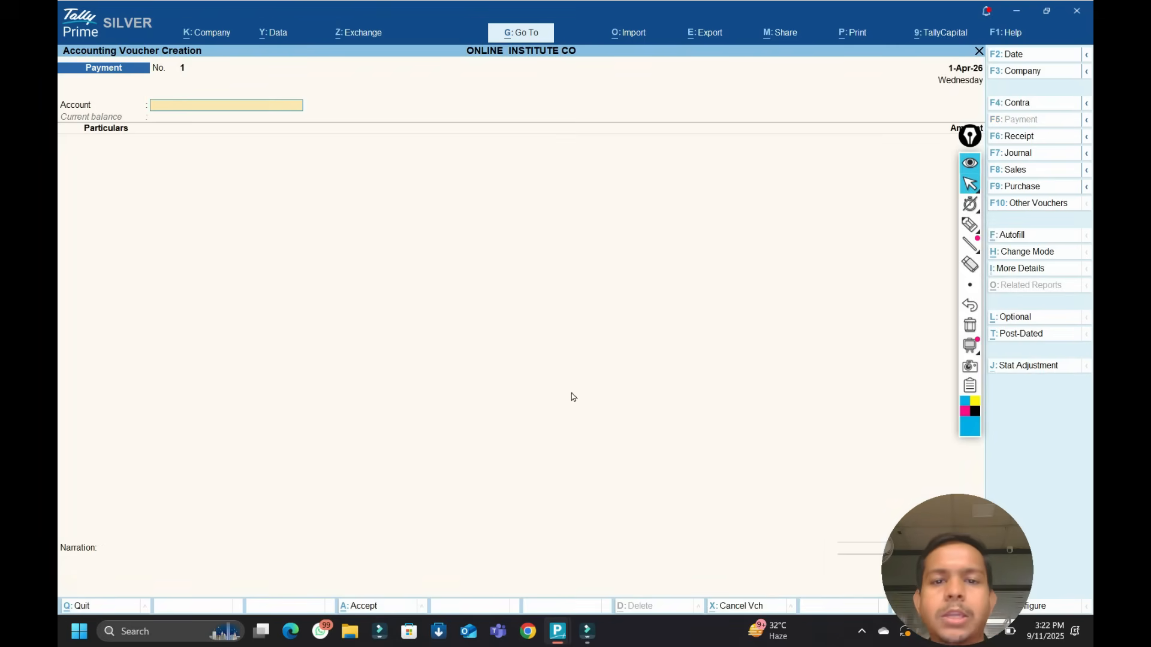
key("F6")
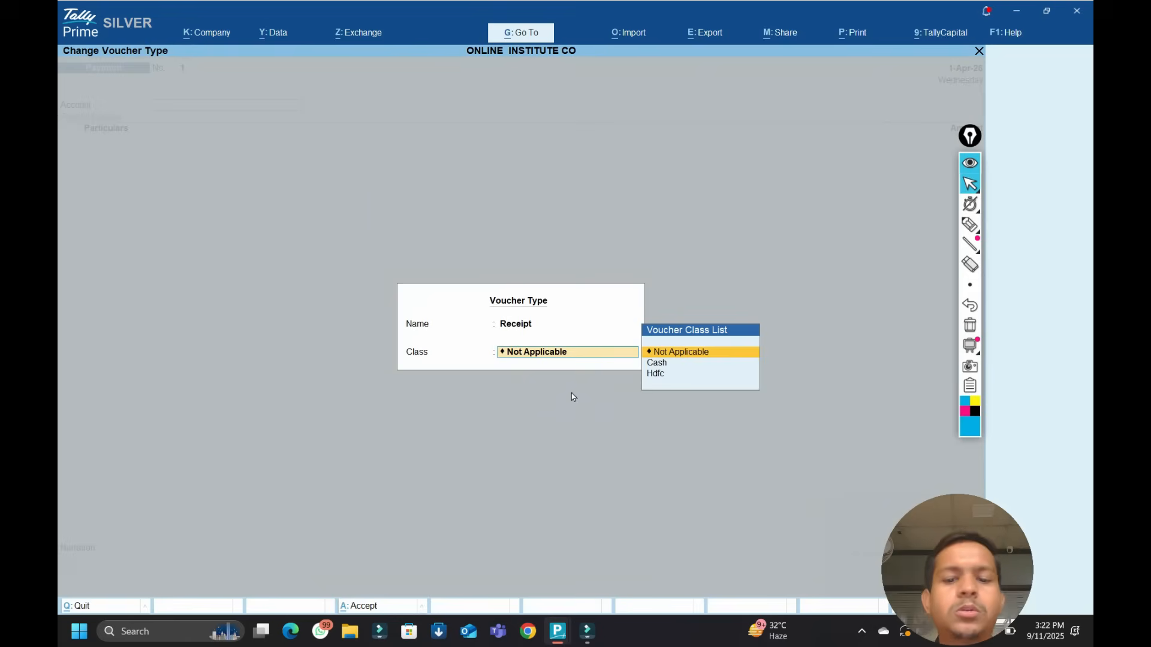
key("Return")
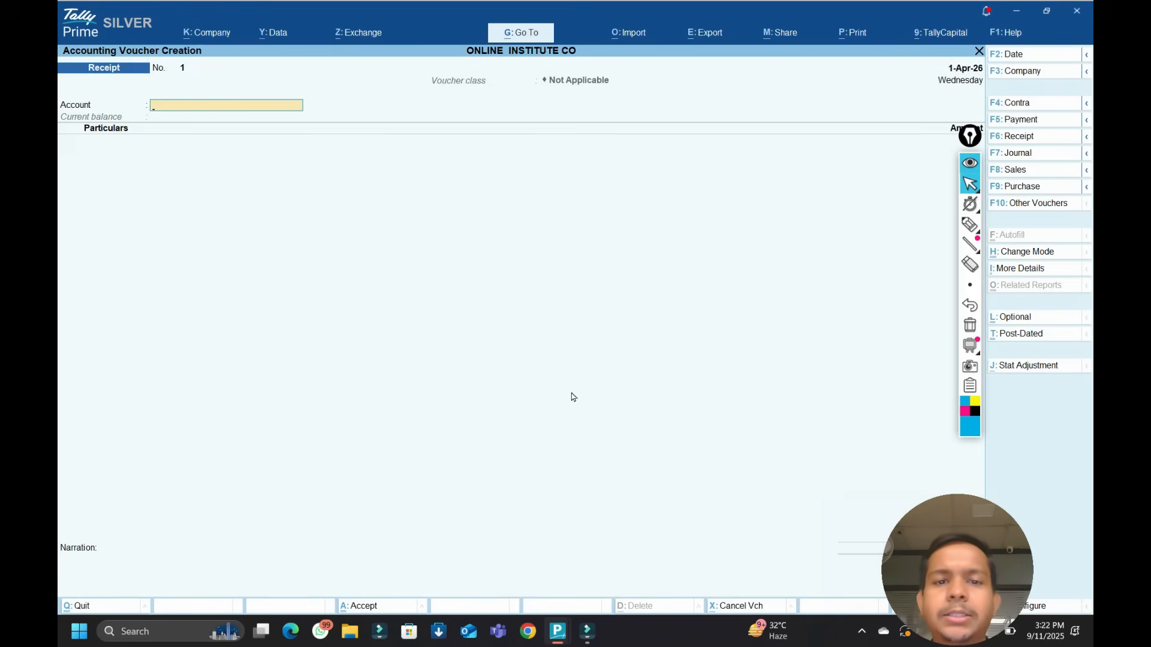
Show the Journal, Purchase Return and Credit Note vouchers in turn, using class Not Applicable for both notes.
key("F7")
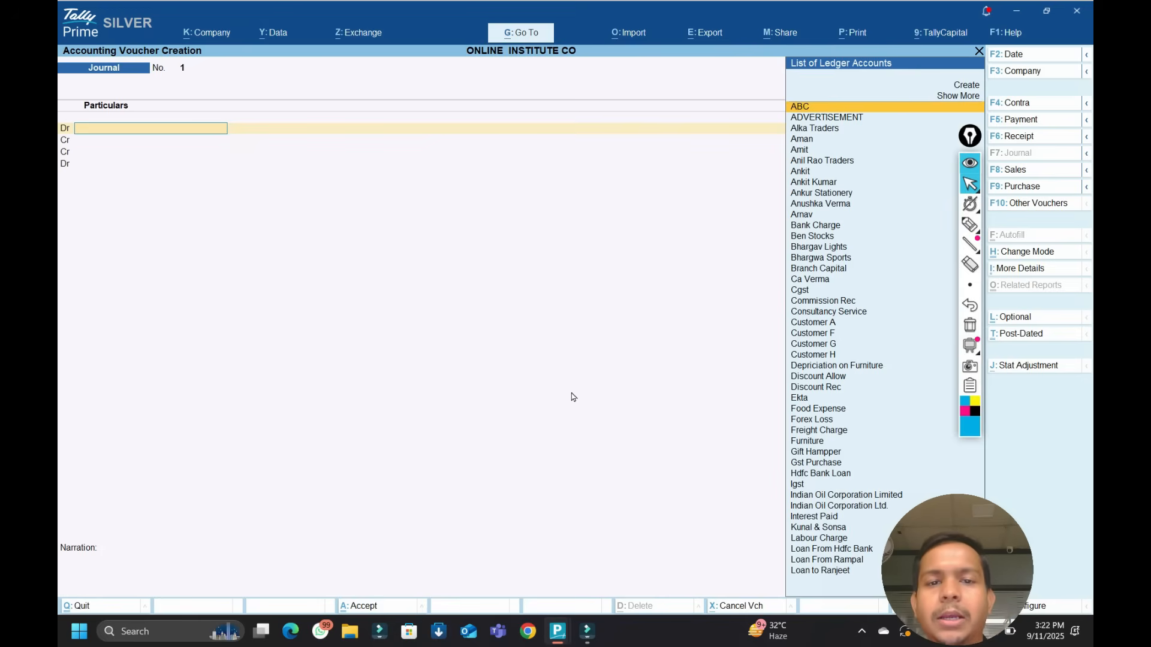
key("alt+F5")
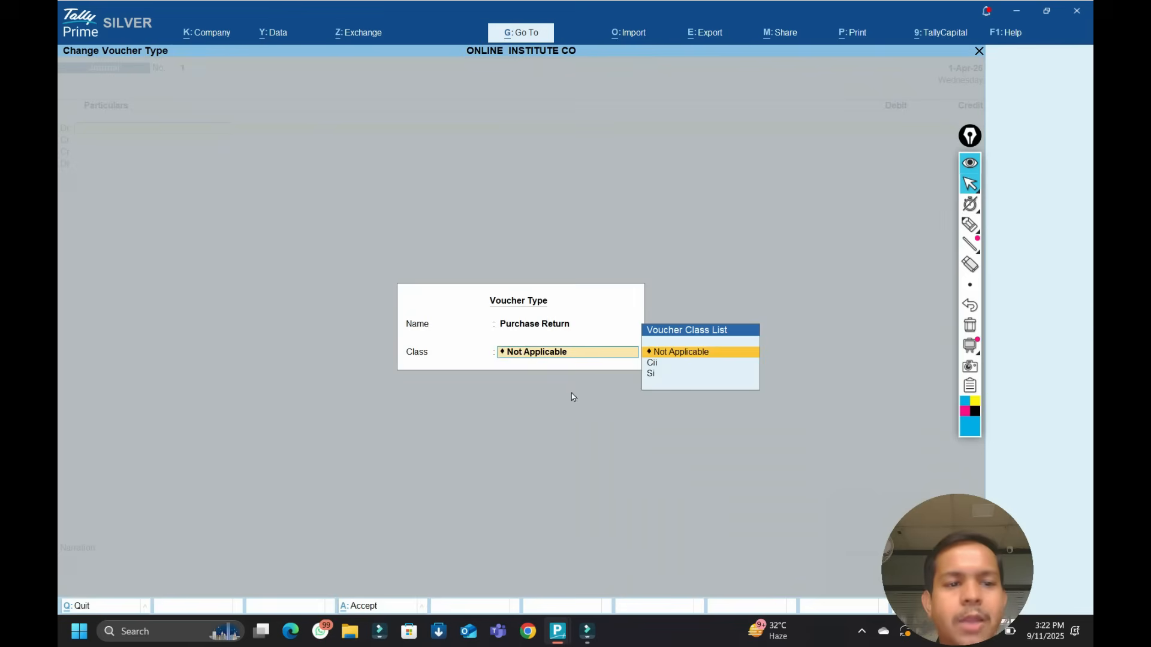
key("Return")
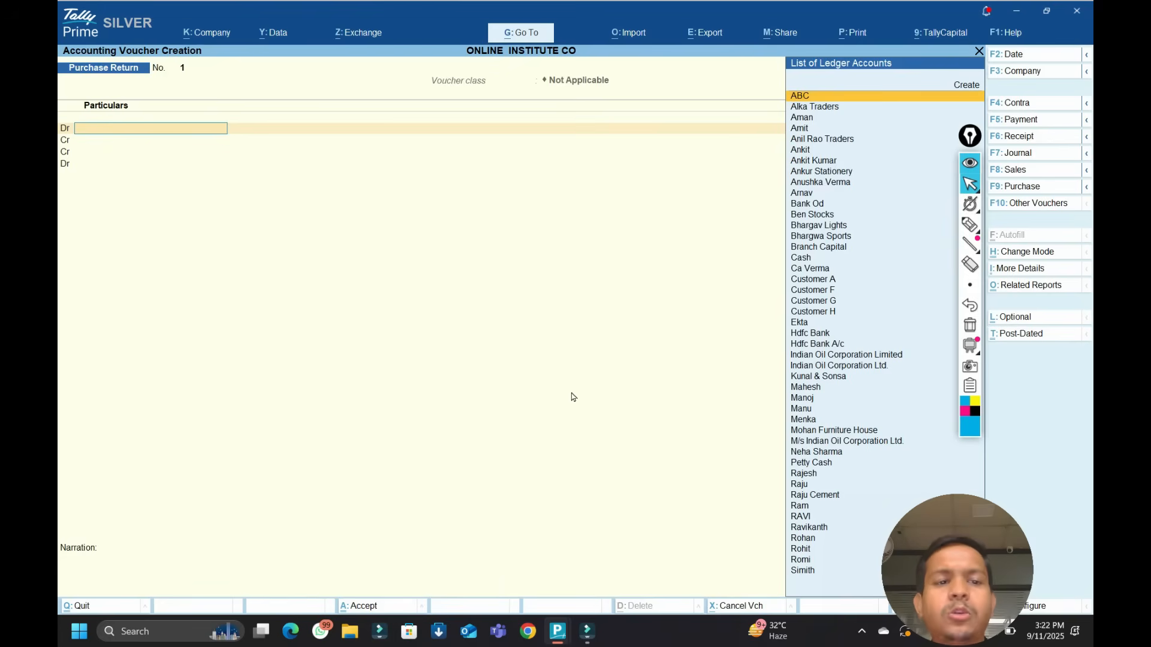
key("alt+F6")
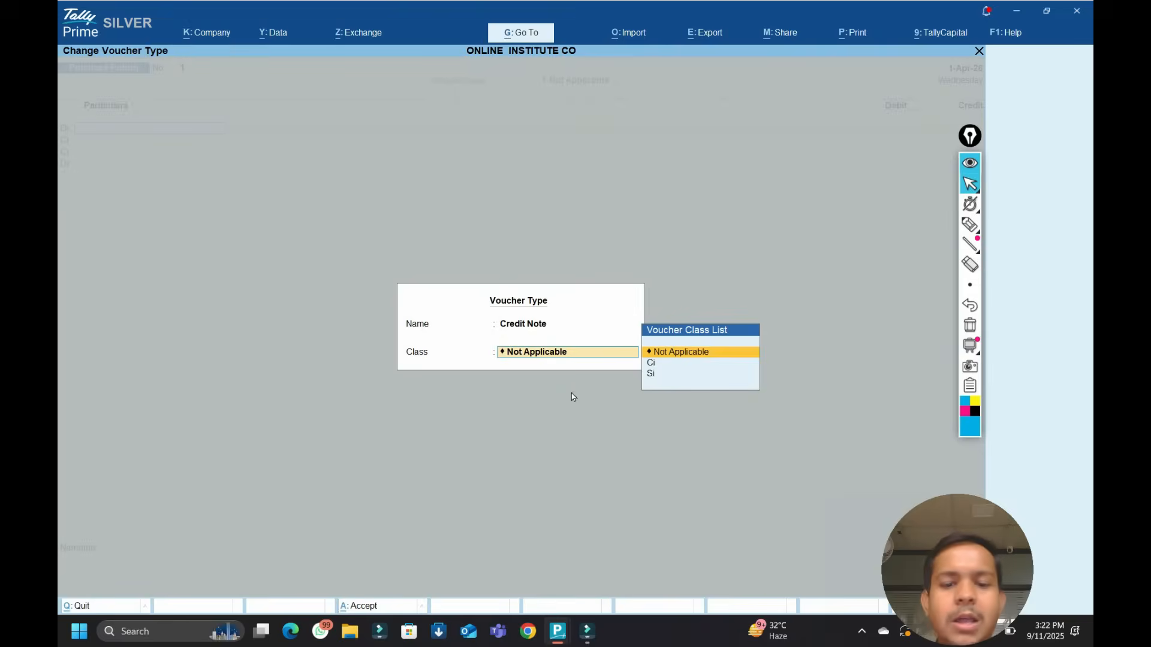
key("Return")
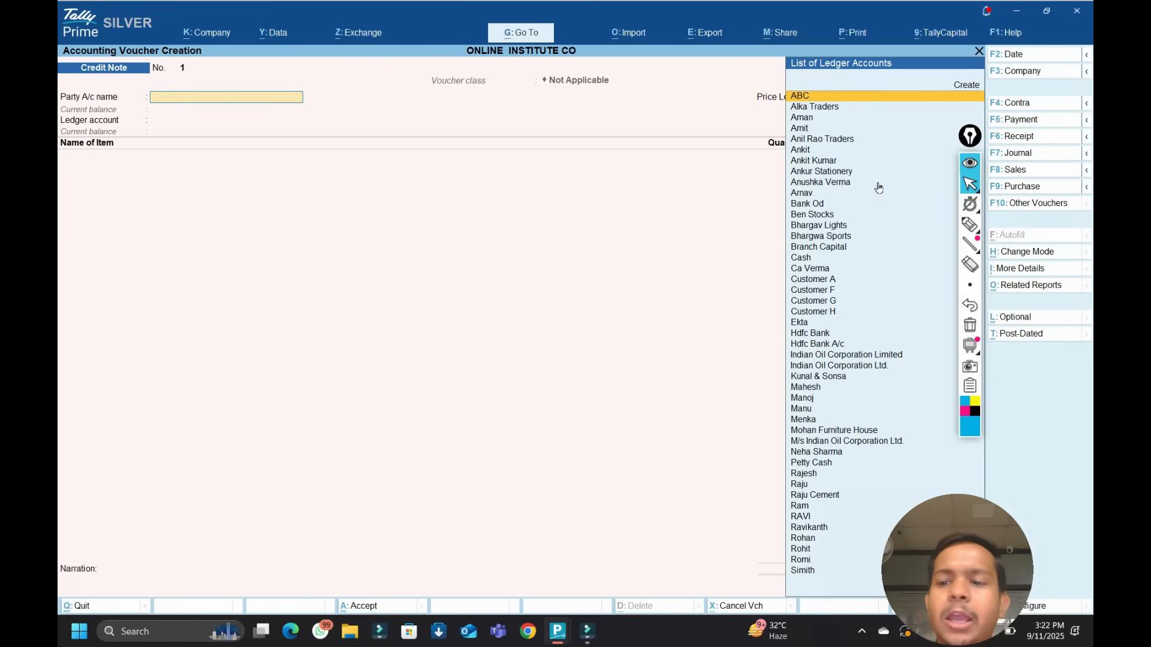
Examine the shortcuts of the accounting, inventory and order vouchers in the list of other voucher types, then close the list.
left_click(1027, 205)
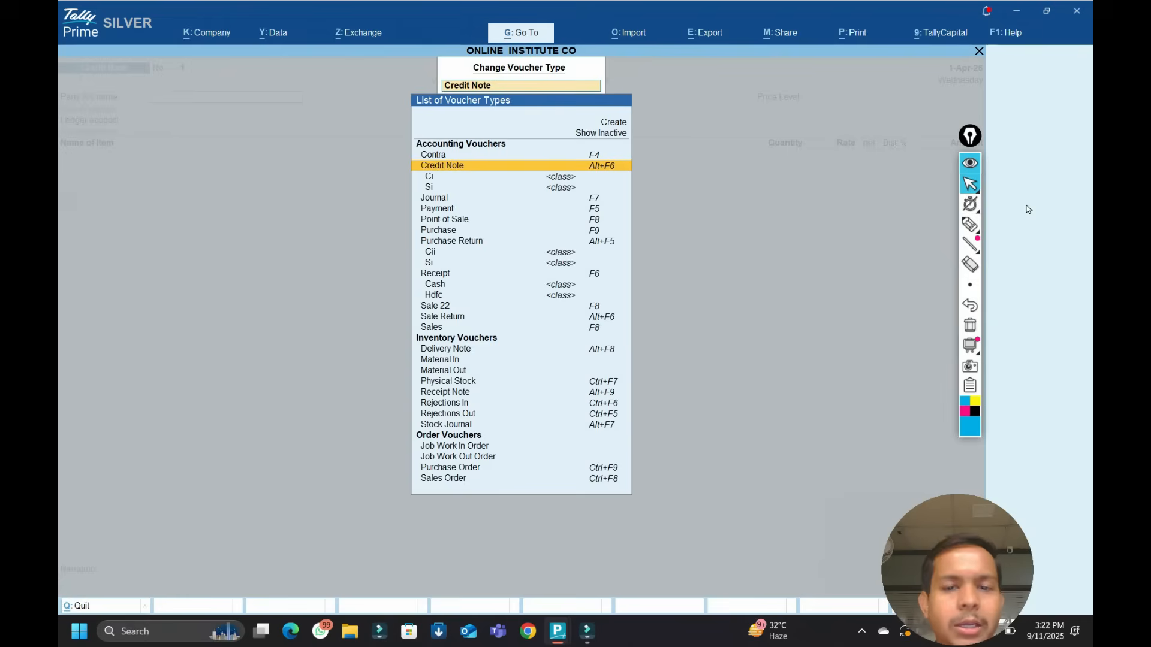
key("Up")
key("Up")
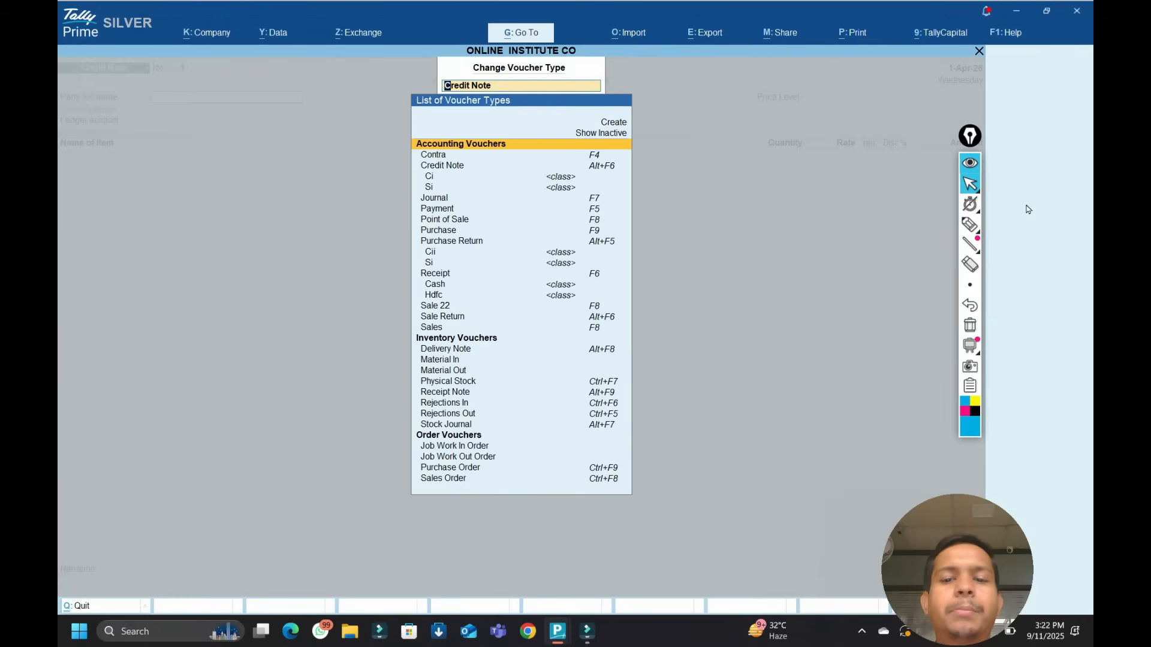
key("Down")
key("Down")
key("Down")
key("Down")
key("Down")
key("Down")
key("Down")
key("Down")
key("Down")
key("Down")
key("Down")
key("Down")
key("Down")
key("Down")
key("Down")
key("Down")
key("Down")
key("Down")
key("Down")
key("Down")
key("Down")
key("Down")
key("Down")
key("Down")
key("Up")
key("Up")
key("Up")
key("Up")
key("Up")
key("Up")
key("Down")
key("Down")
key("Down")
key("Down")
key("Down")
key("Down")
key("Down")
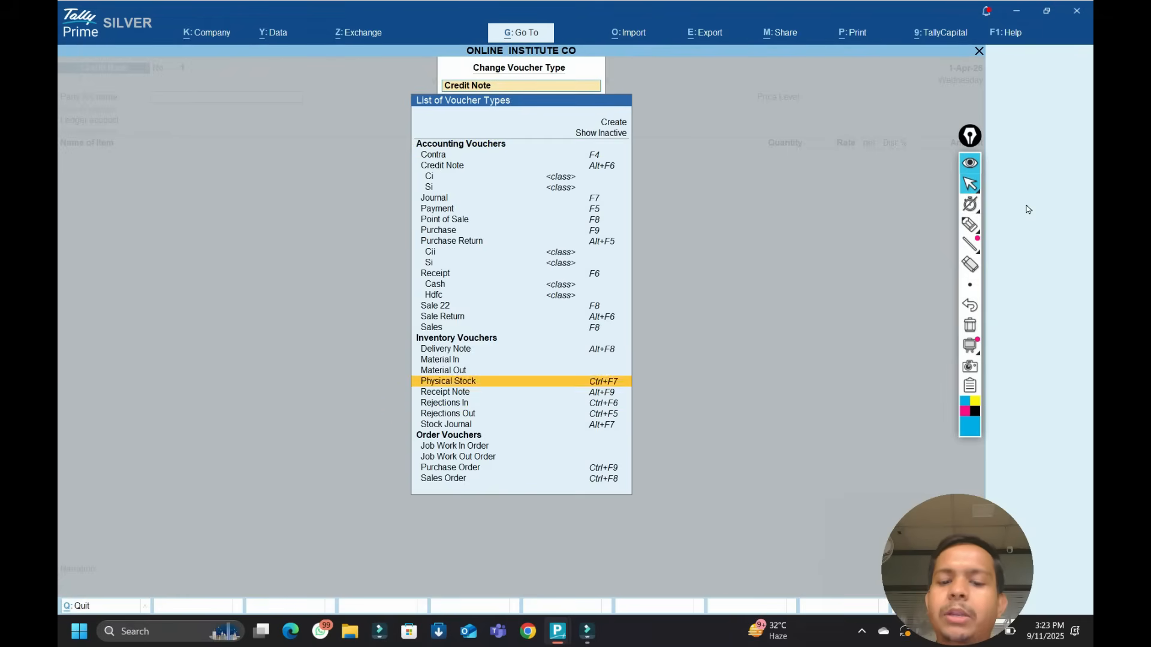
key("Up")
key("Up")
key("Up")
key("Up")
key("Up")
key("Up")
key("Up")
key("Up")
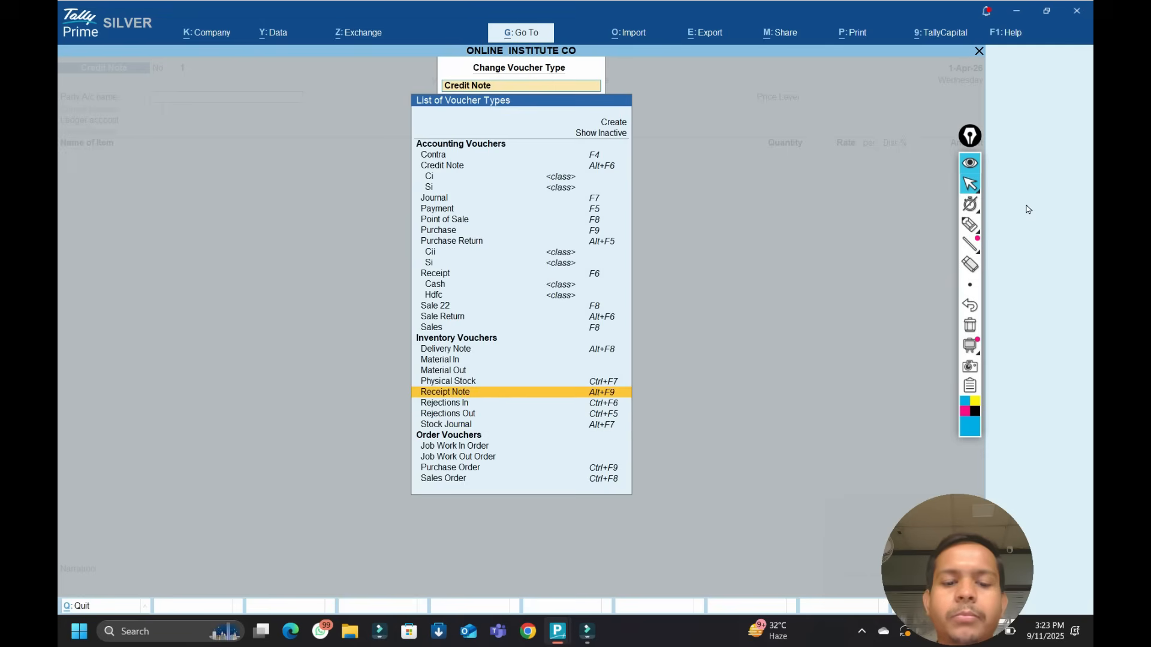
key("Down")
key("Down")
key("Down")
key("Down")
key("Down")
key("Down")
key("Down")
key("Down")
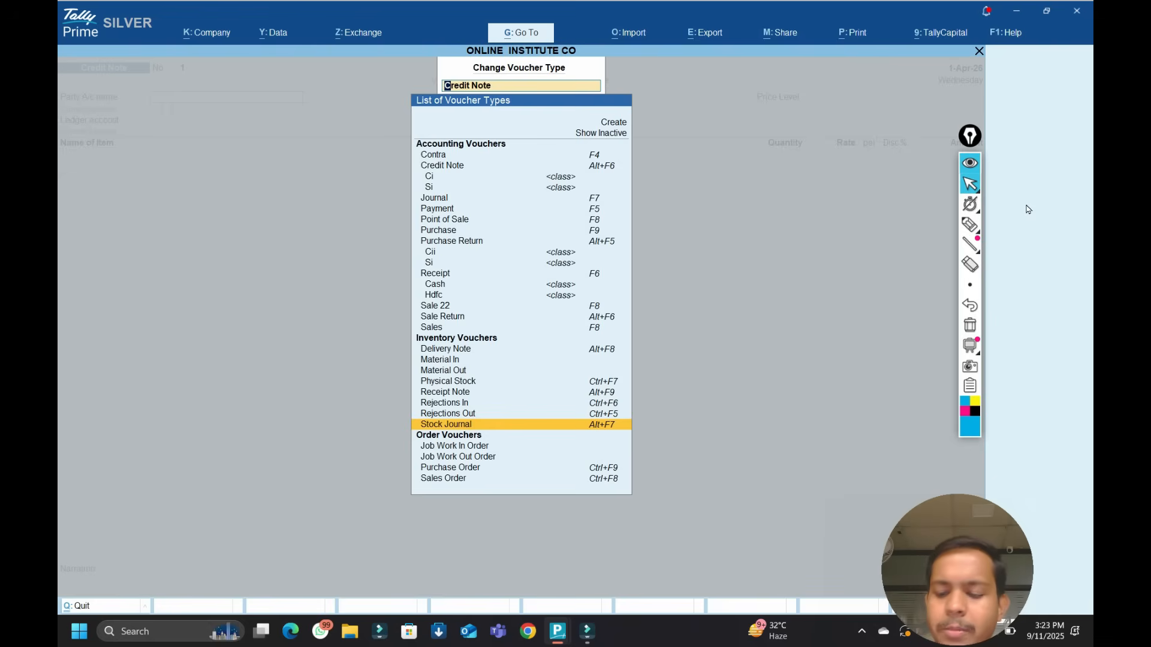
key("Down")
key("Down")
key("Down")
key("Up")
key("Down")
key("Down")
key("Down")
key("Up")
key("Up")
key("Up")
key("Up")
key("Up")
key("Up")
key("Up")
key("Up")
key("Up")
key("Up")
key("Up")
key("Up")
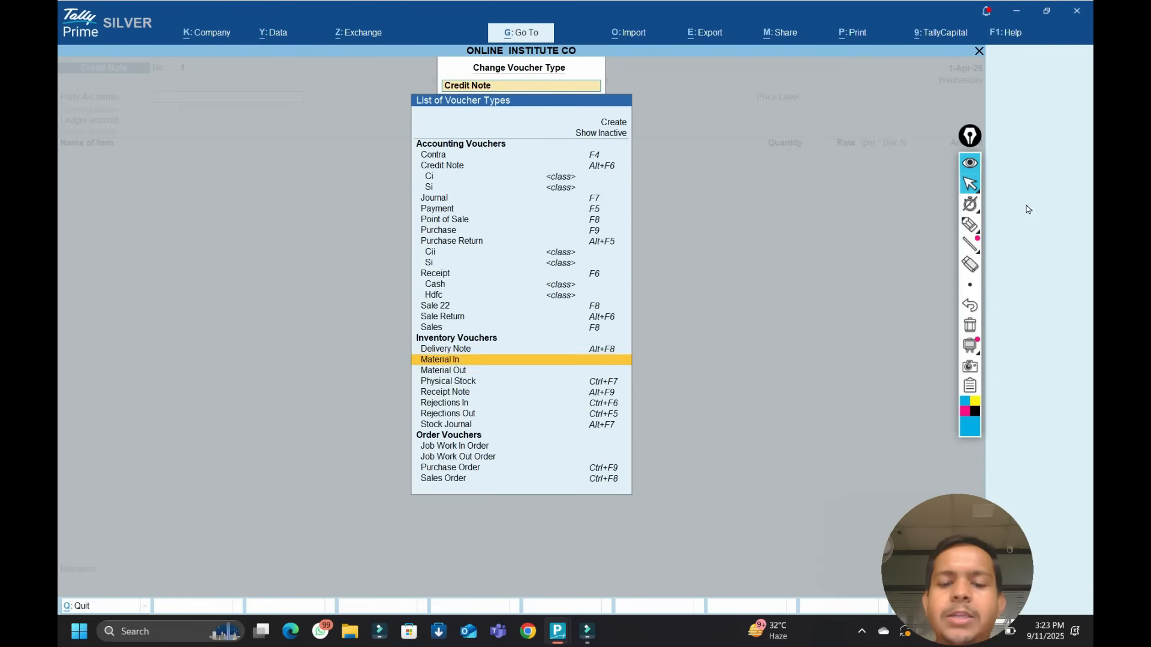
key("Down")
key("Up")
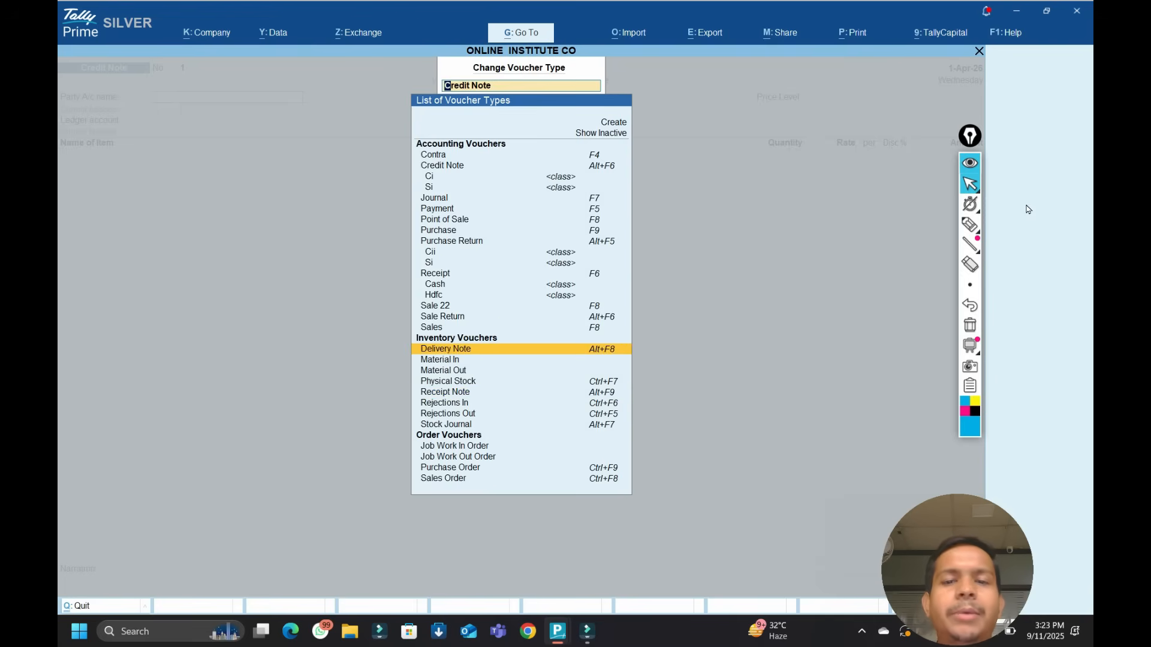
key("Down")
key("Down")
key("Down")
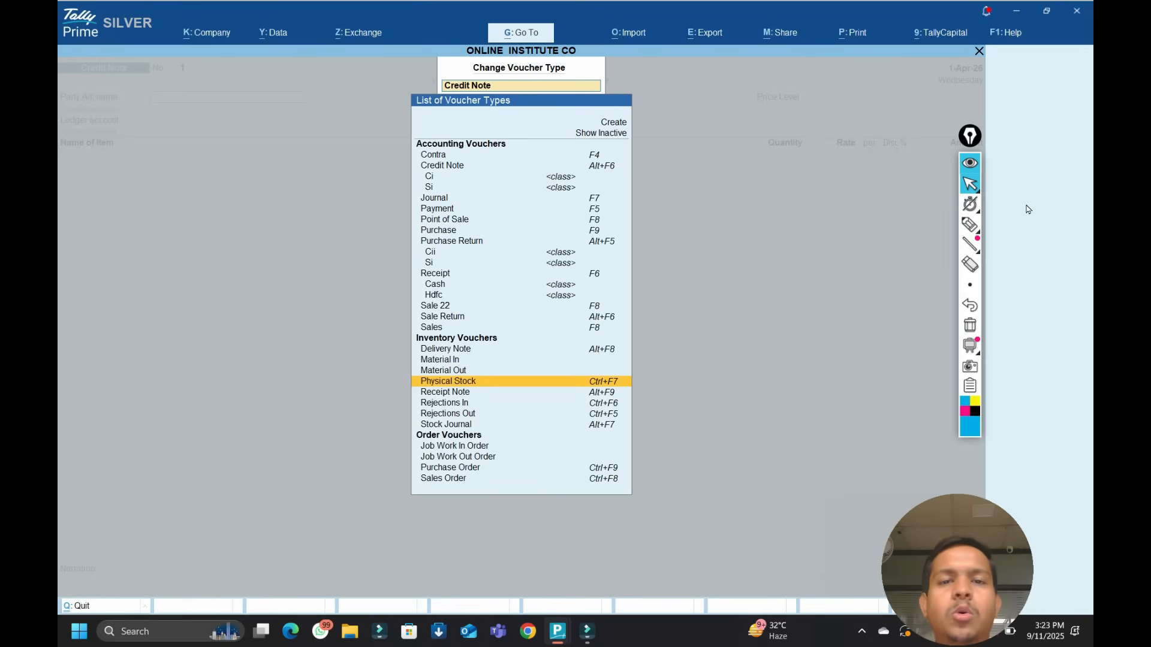
key("Down")
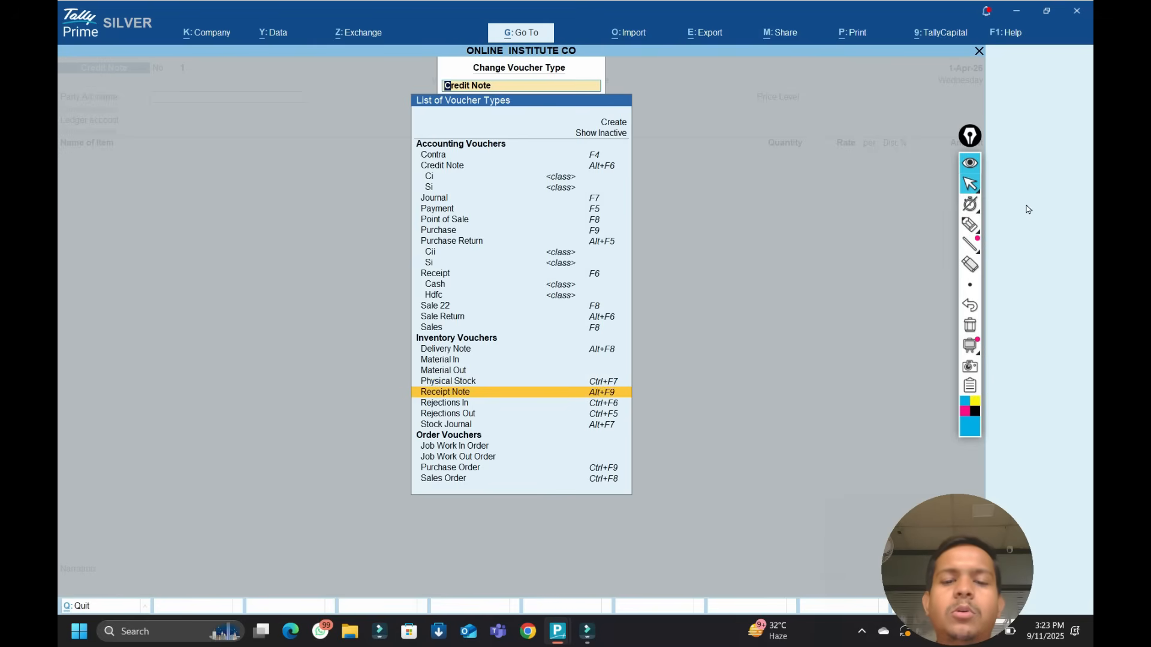
key("Down")
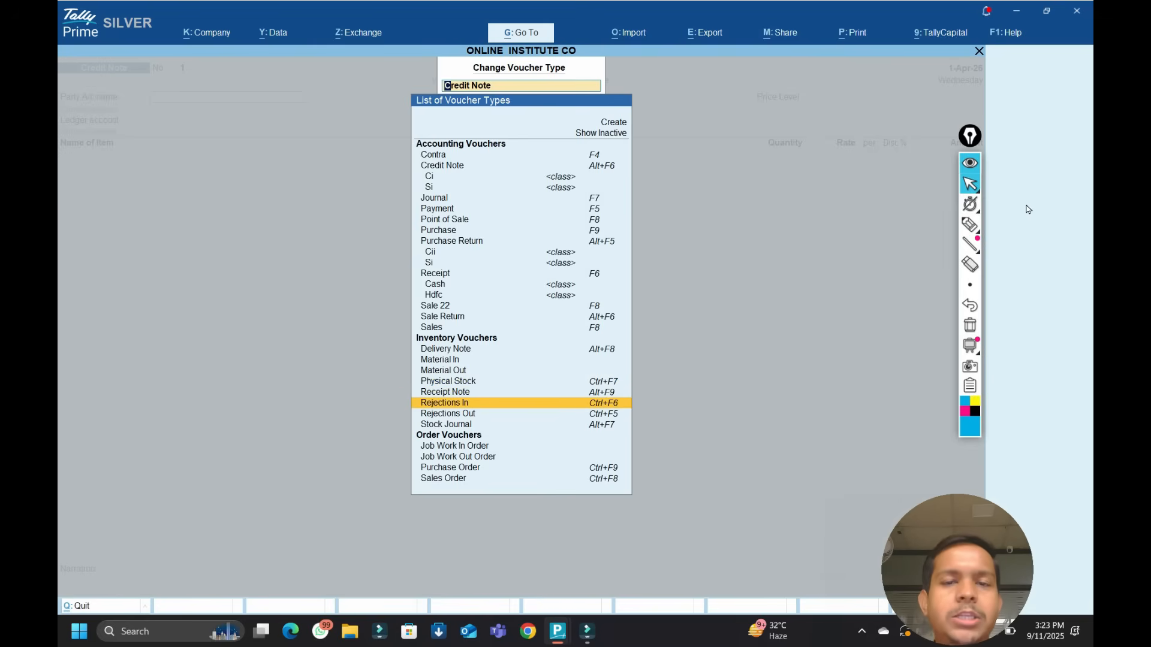
key("Down")
key("Down")
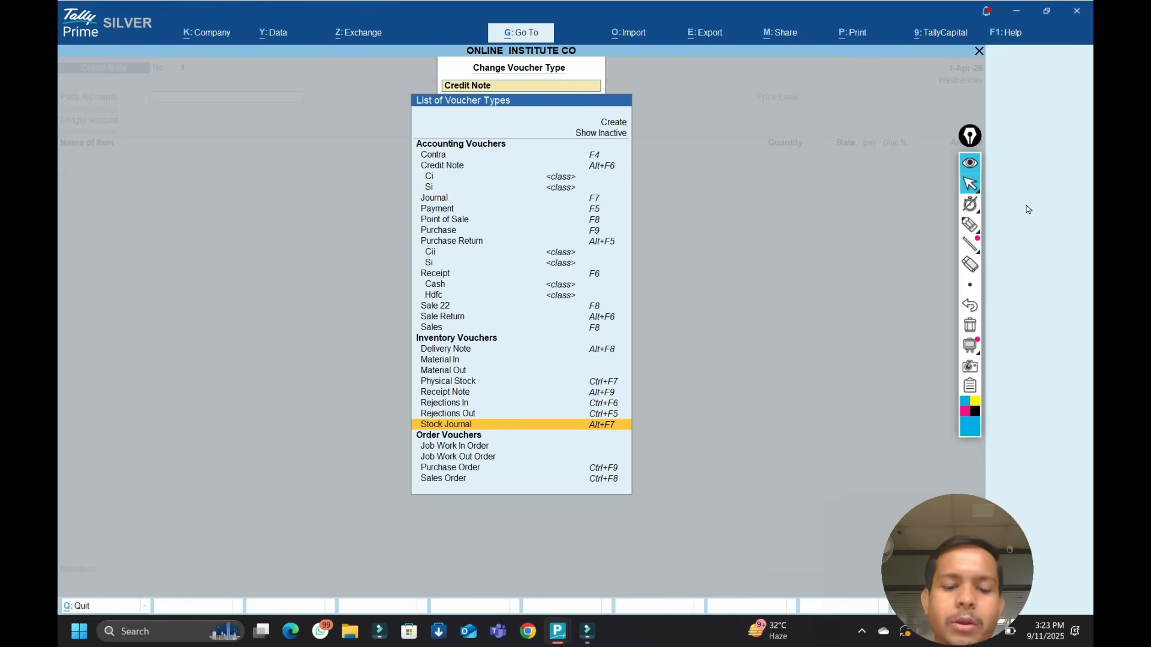
key("Down")
key("Down")
key("Down")
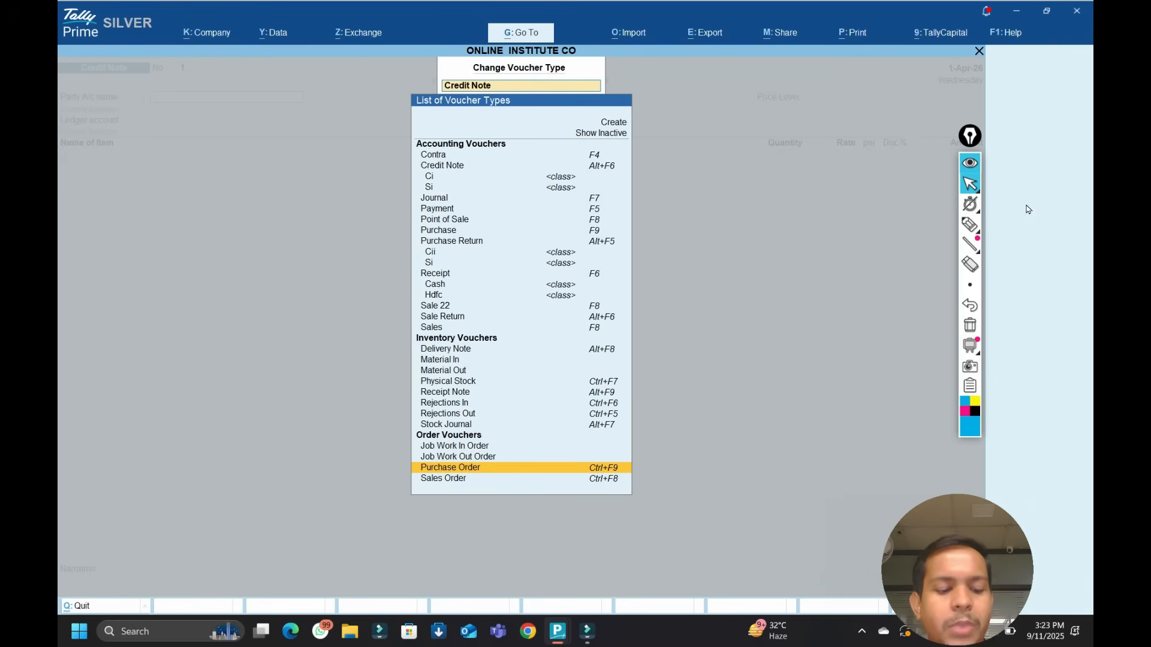
key("BackSpace")
key("Escape")
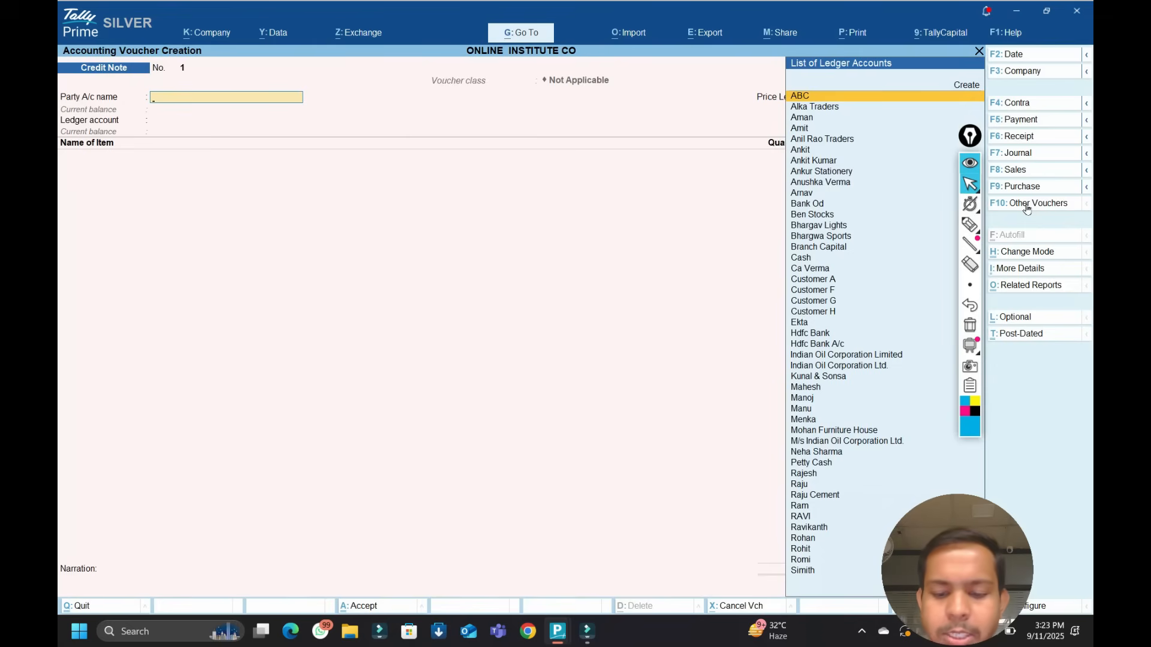
Show the Purchase Order, Sales Order, Receipt Note, Delivery Note, Rejections Out and Rejections In vouchers in turn.
key("ctrl+F9")
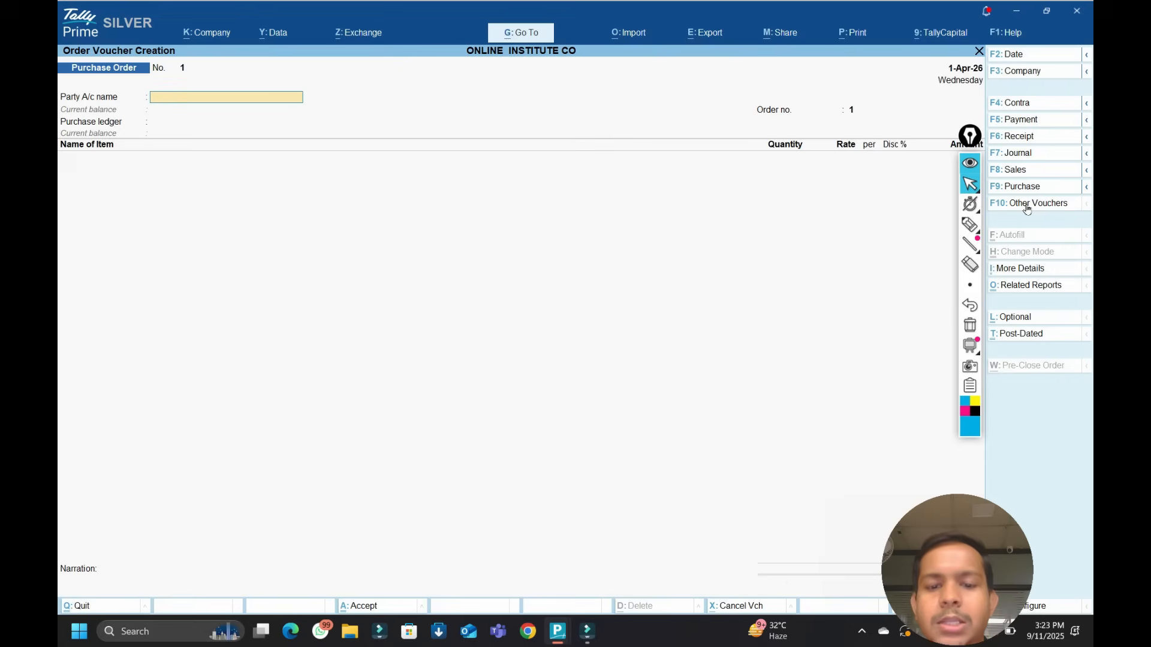
key("ctrl+F8")
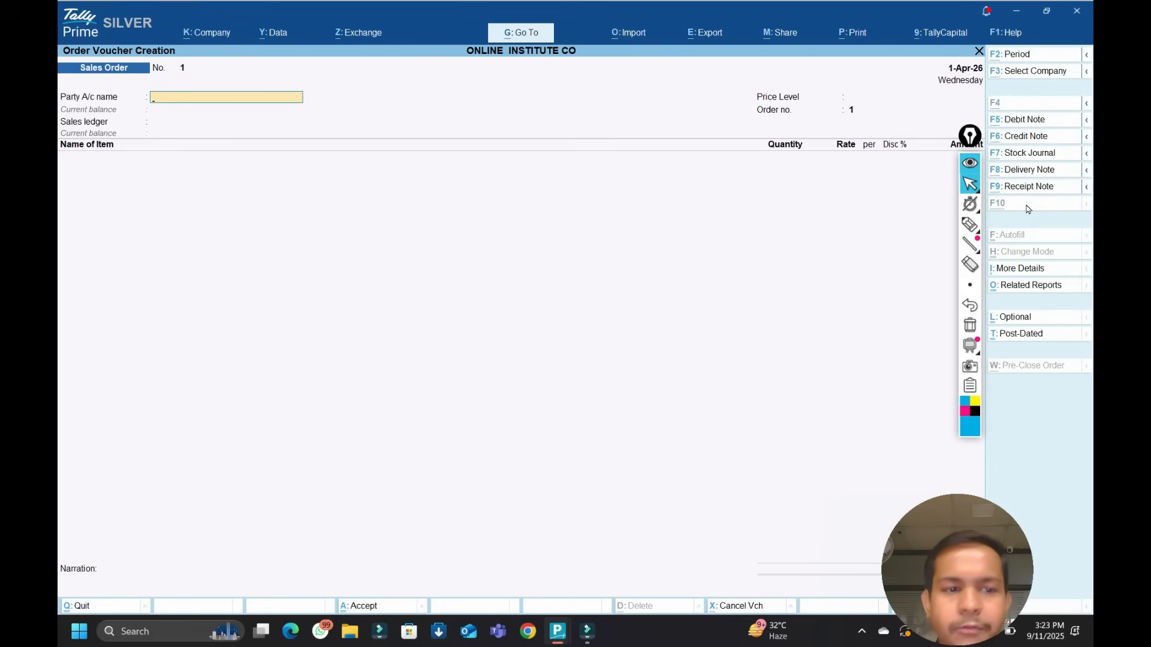
key("alt+F9")
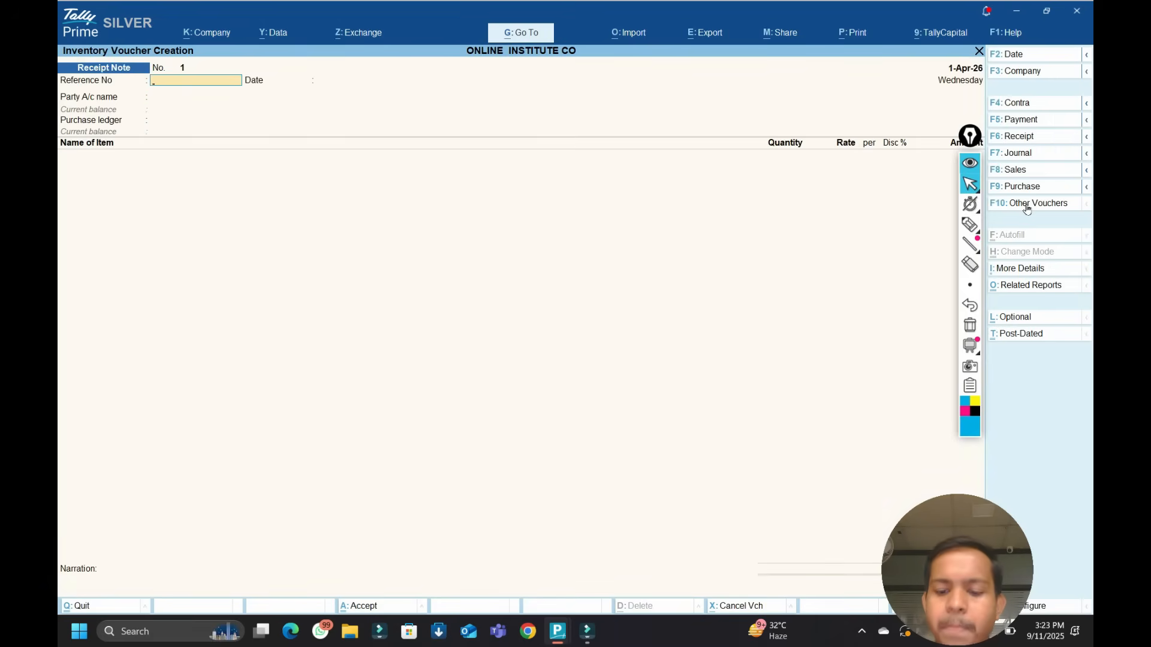
key("alt+F8")
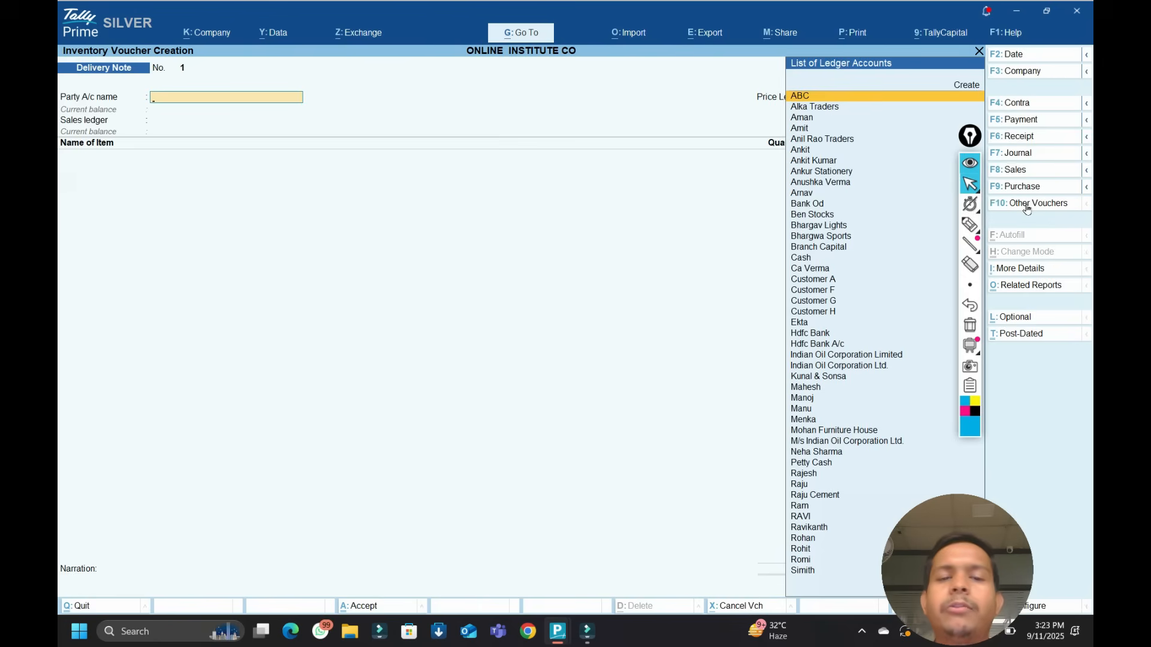
key("ctrl+F5")
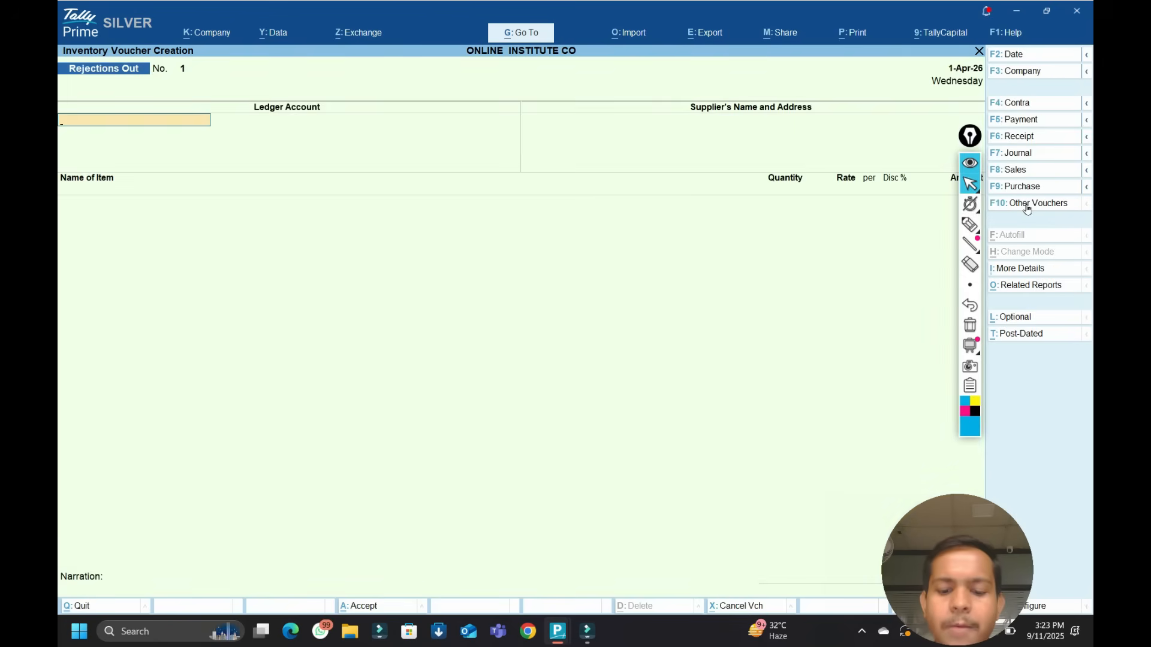
key("ctrl+F6")
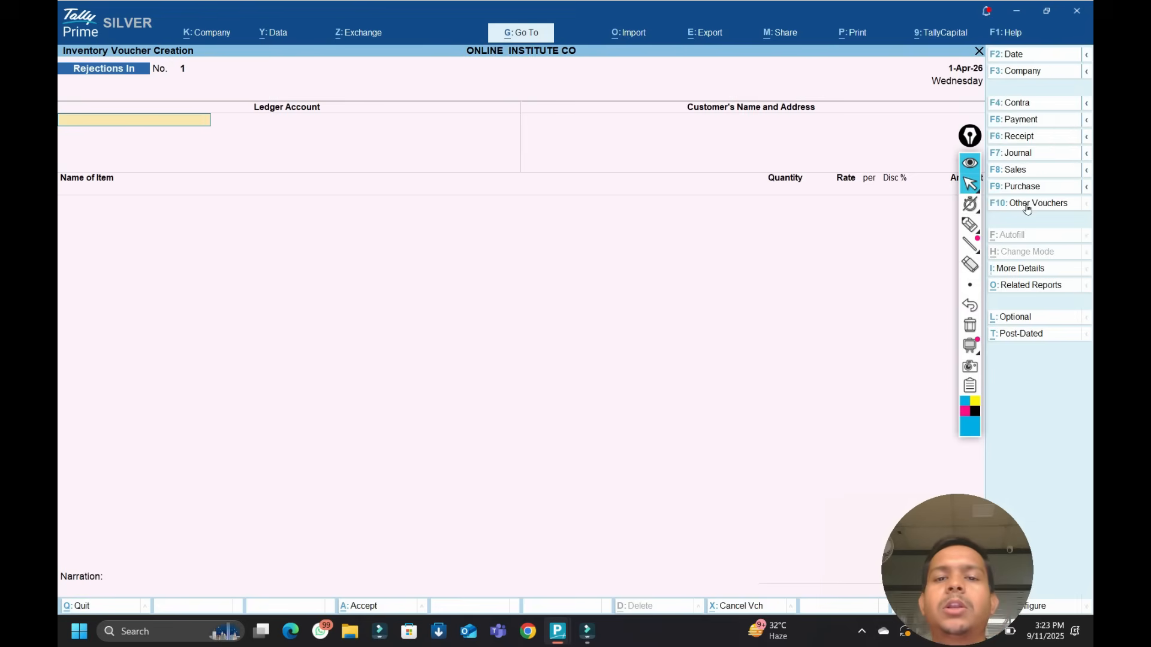
Show the Purchase Return voucher with class Not Applicable, followed by the Stock Journal and Physical Stock vouchers.
key("alt+F5")
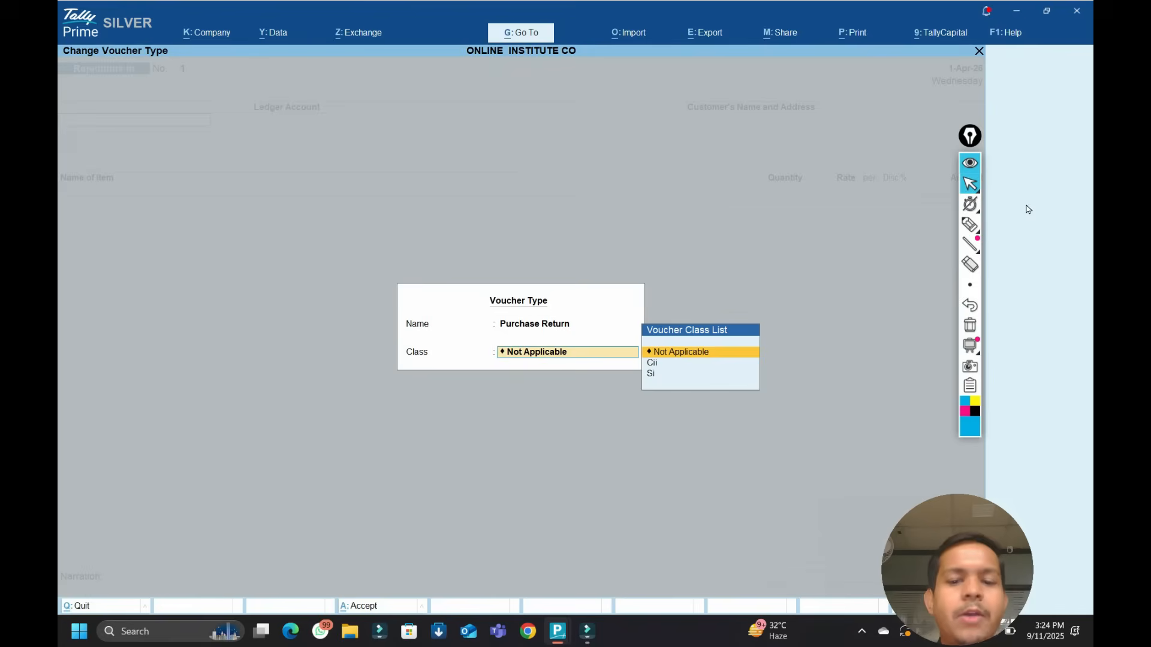
key("Return")
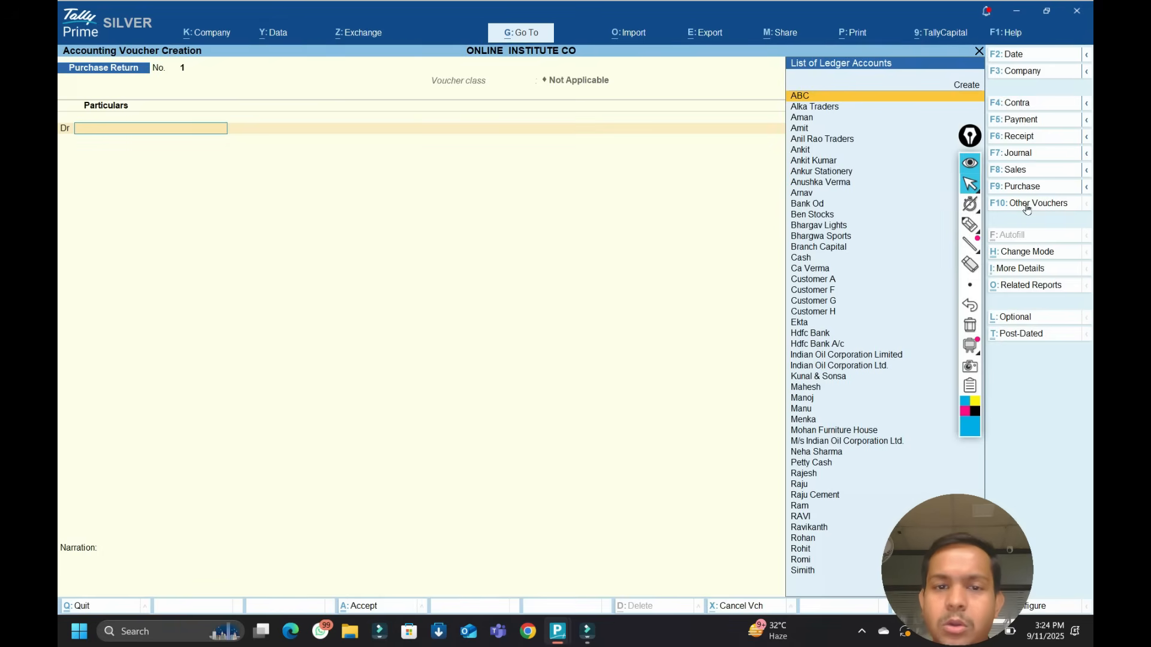
key("alt+F7")
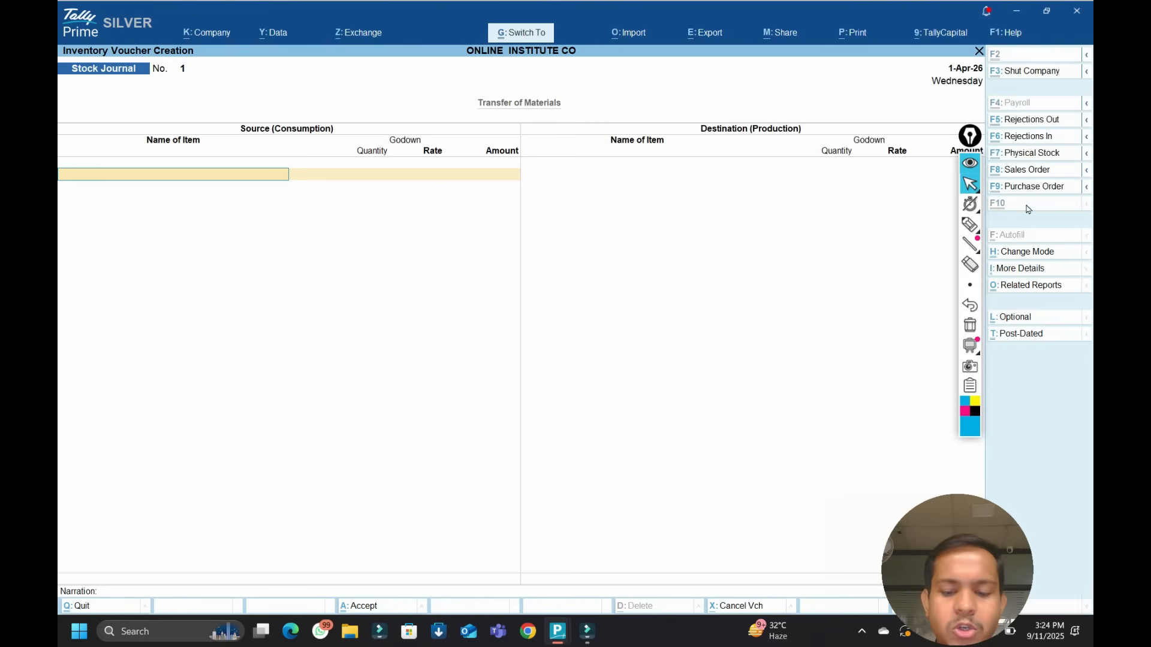
key("ctrl+F7")
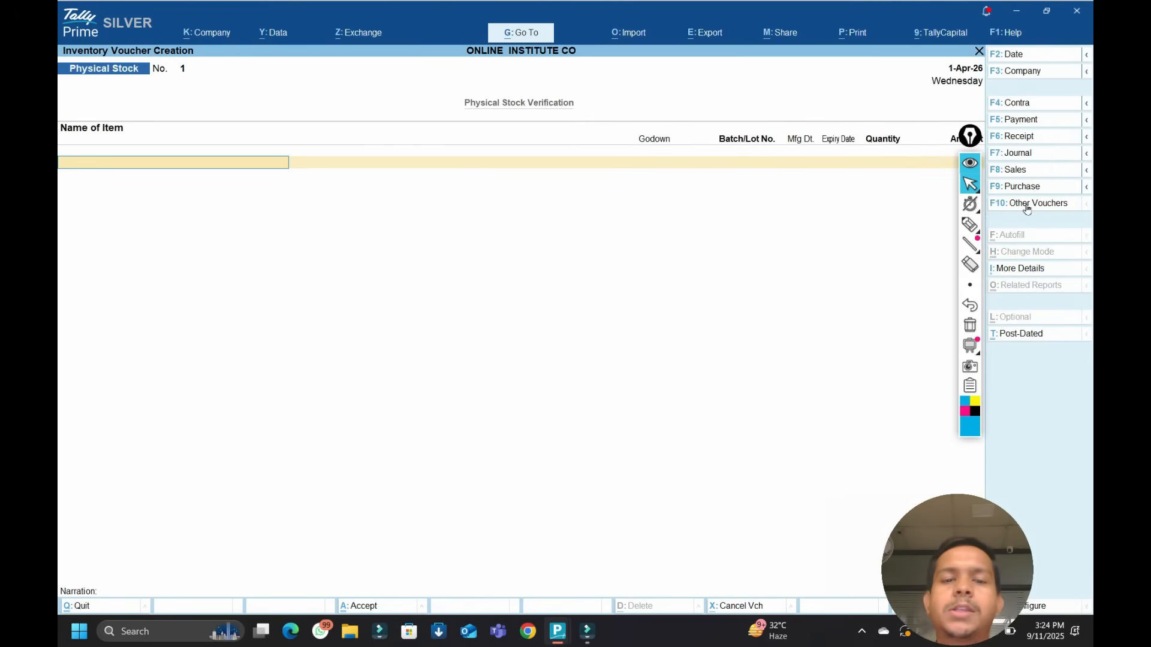
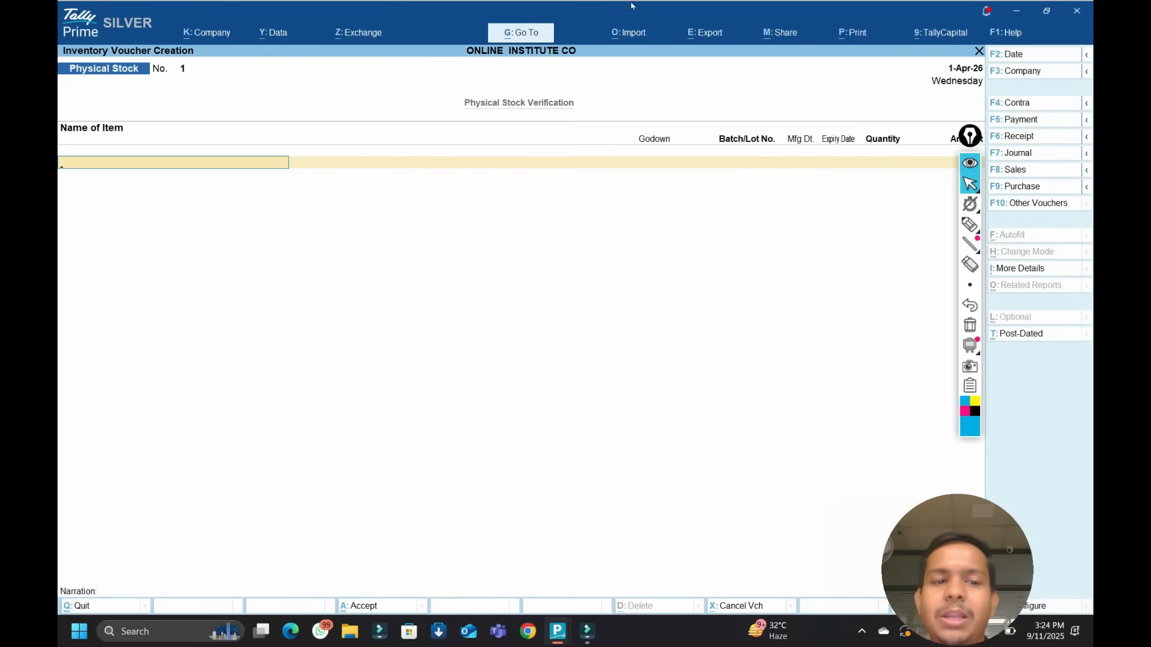
Examine the available company and data commands, then return to the Gateway of Tally.
left_click(211, 36)
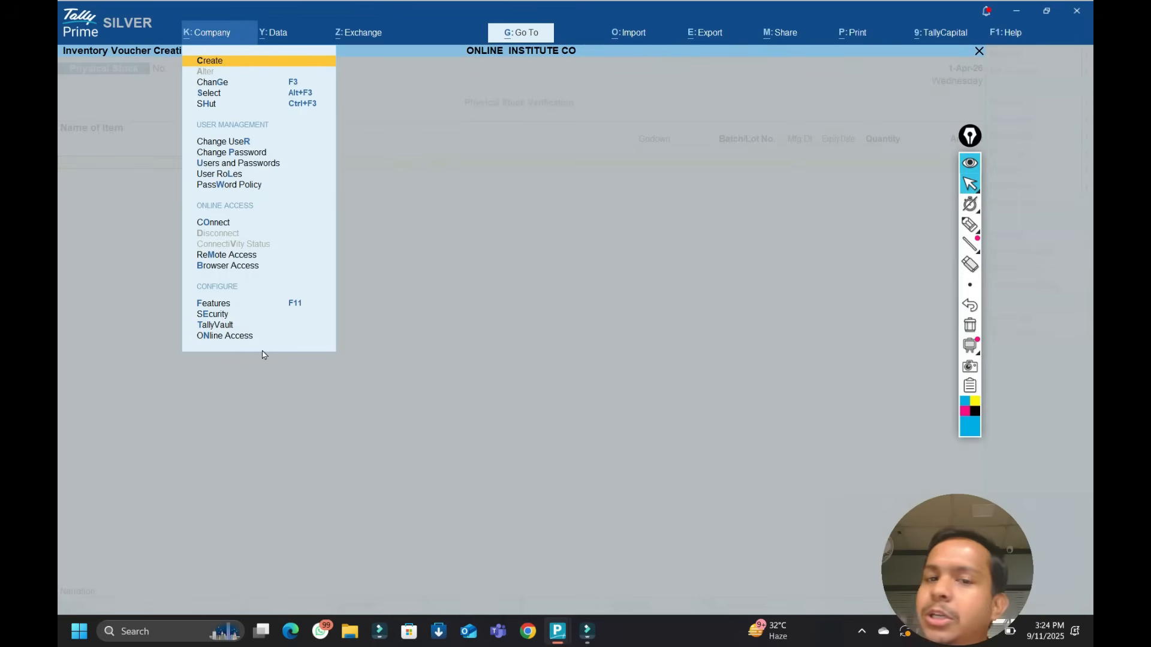
left_click(284, 36)
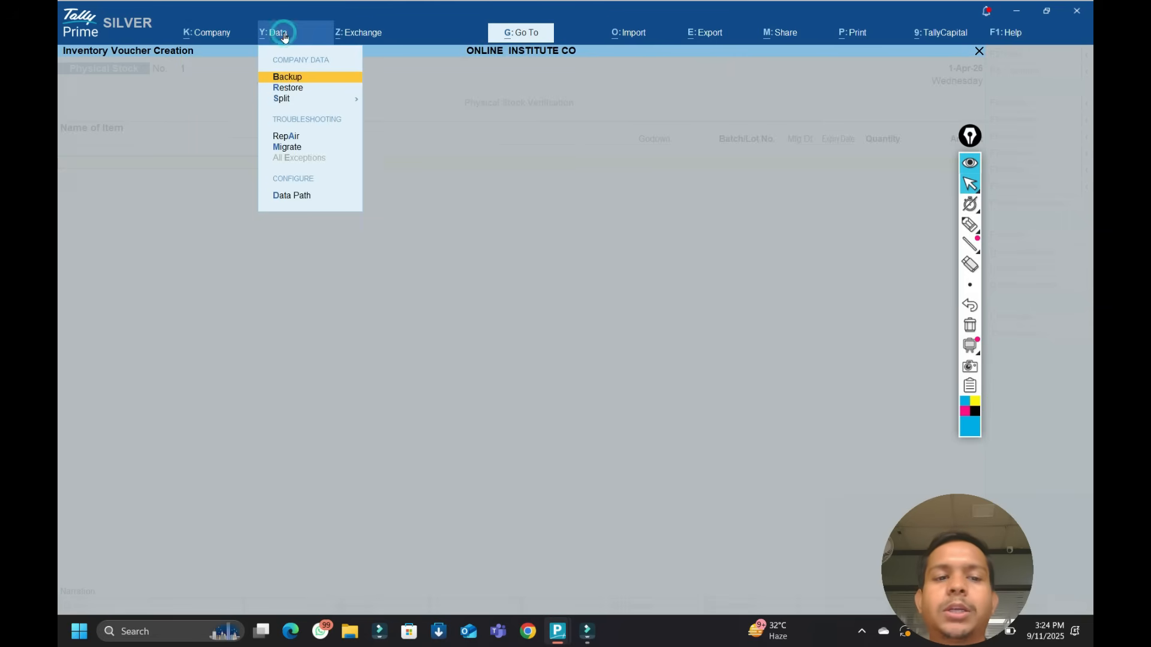
key("Escape")
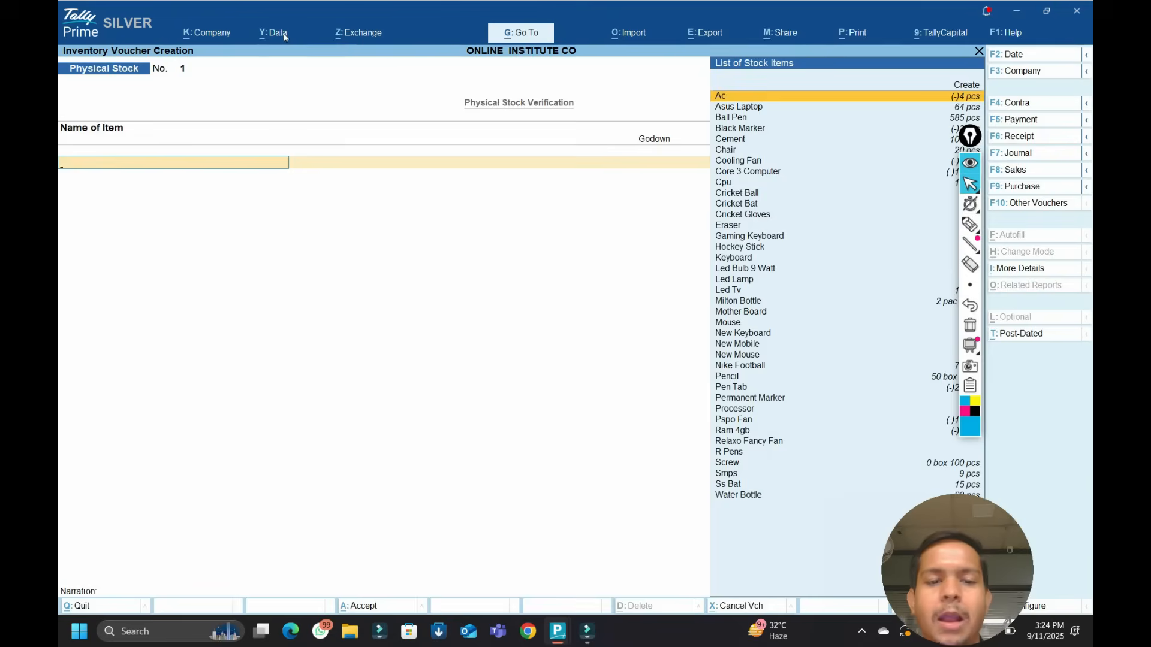
key("Escape")
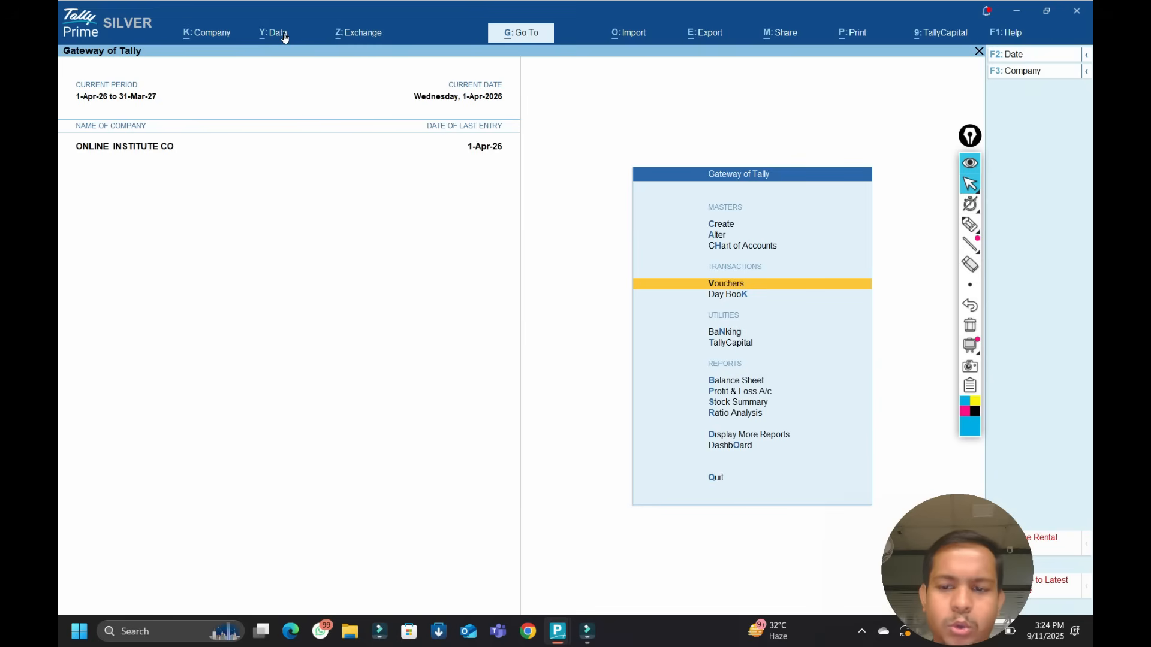
Open a Contra voucher and show the secondary ledger creation form from its account field, closing it without saving.
key("Return")
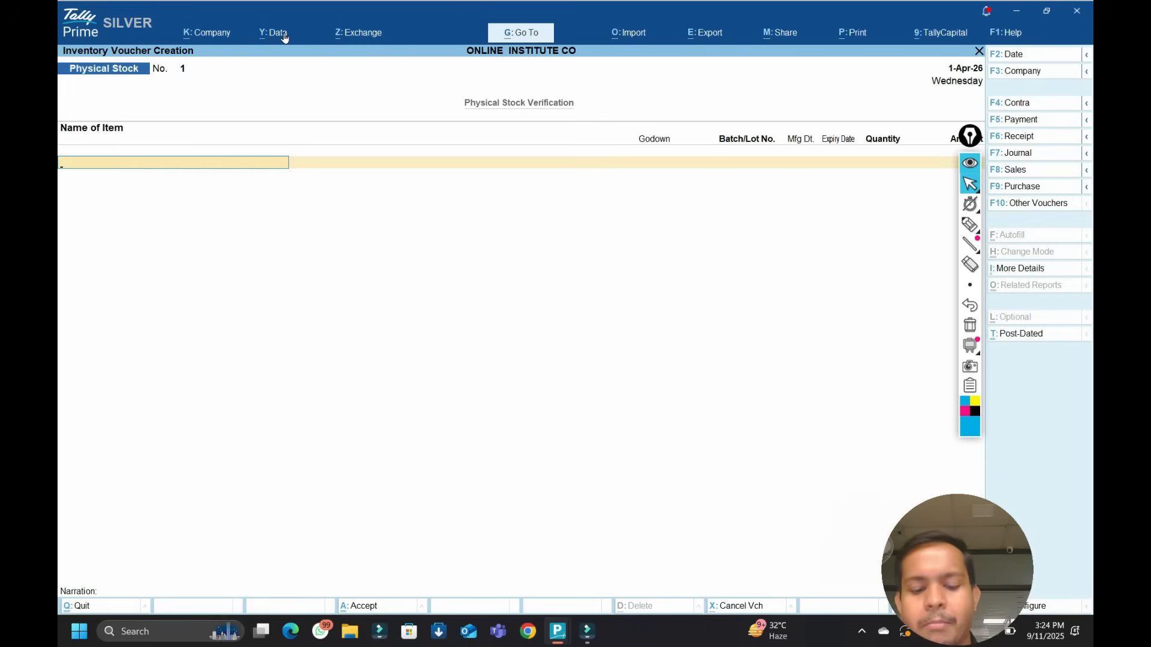
key("F4")
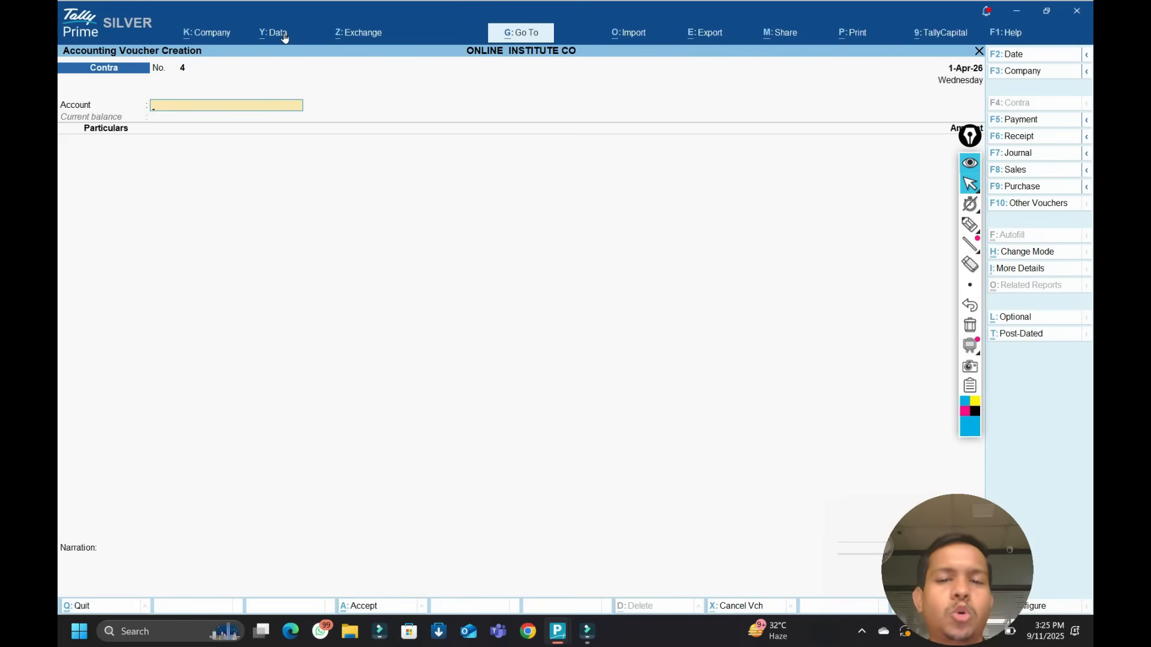
key("alt+c")
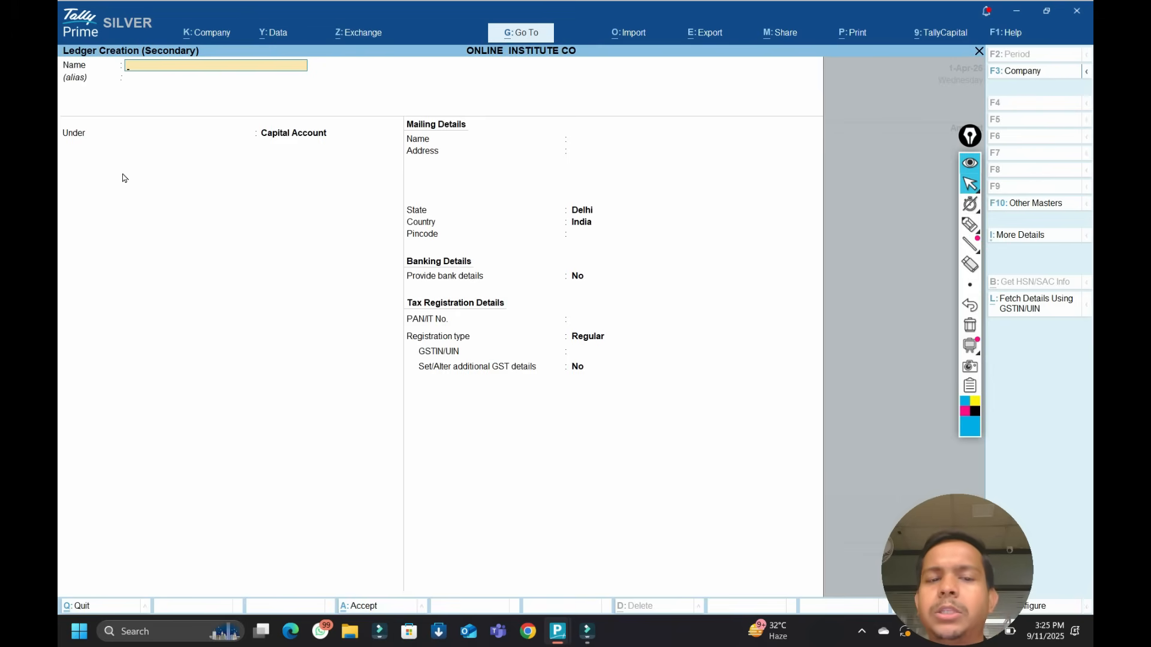
key("Escape")
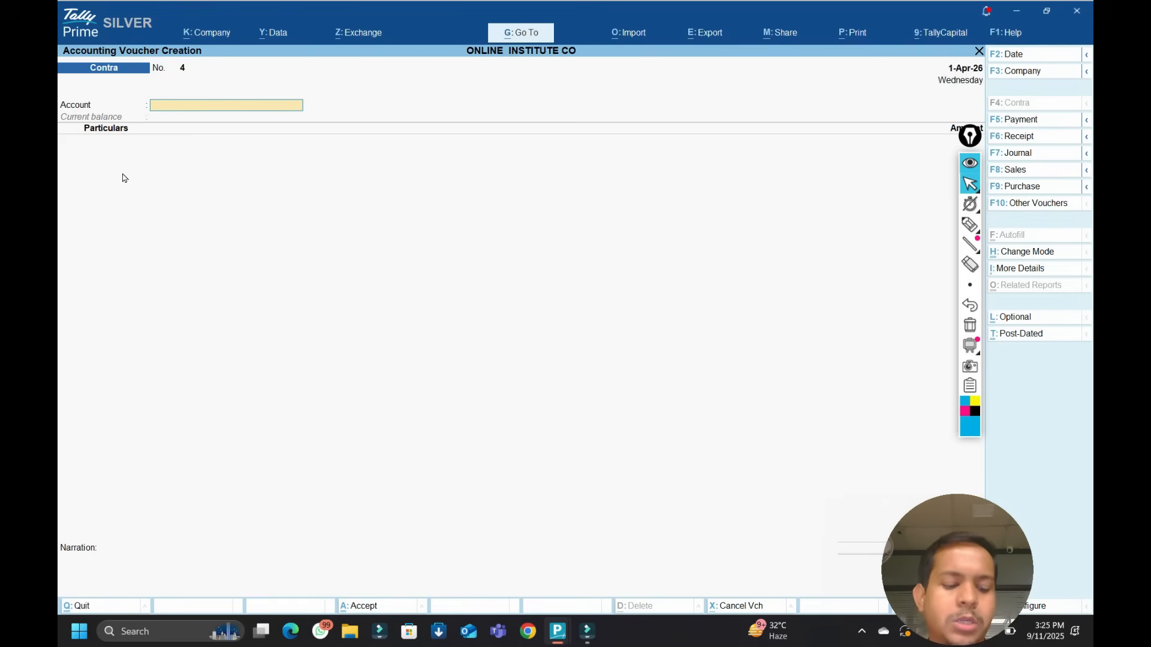
Show the Double Entry and Single Entry modes of the Contra voucher and choose Single Entry.
key("ctrl+h")
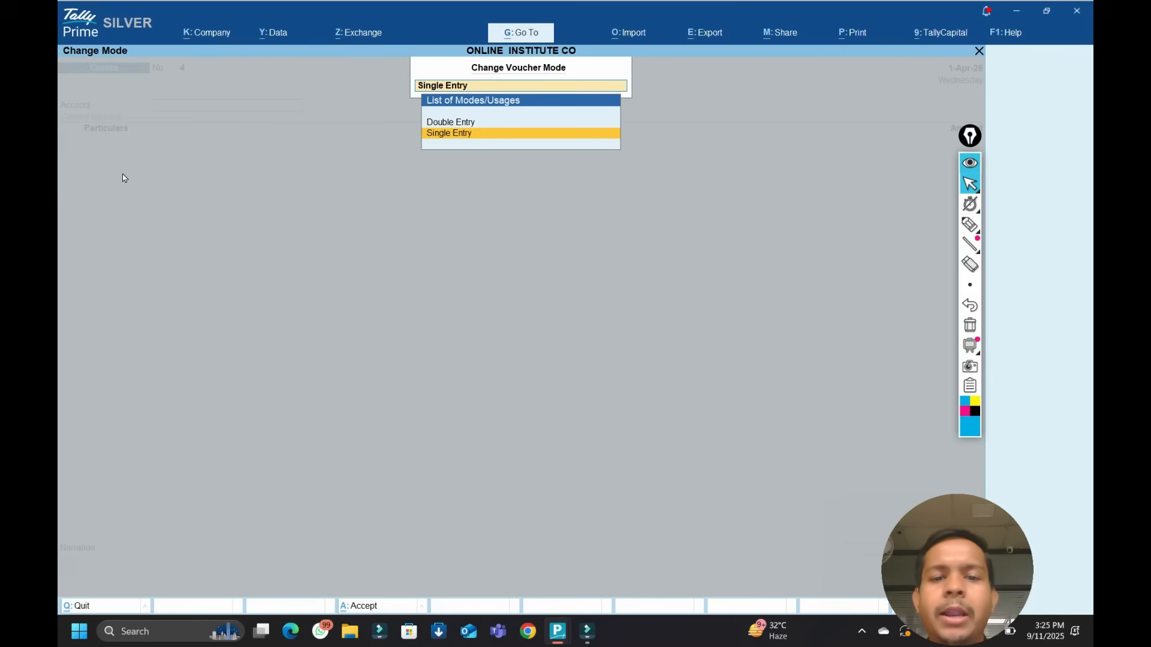
key("Up")
key("Down")
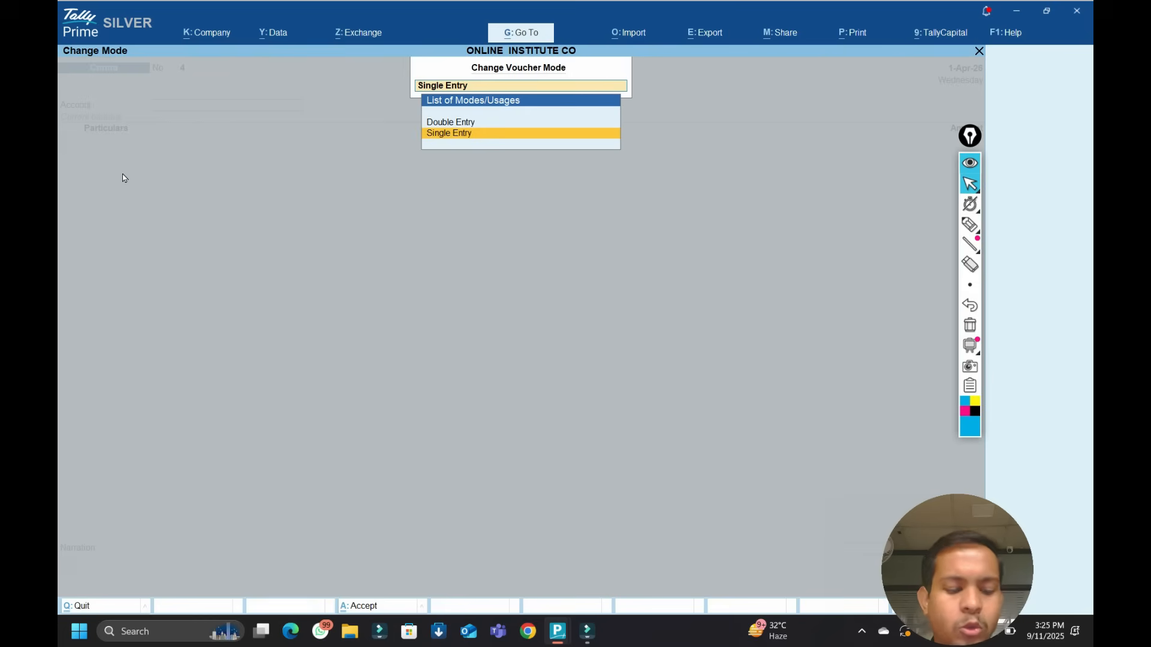
key("Return")
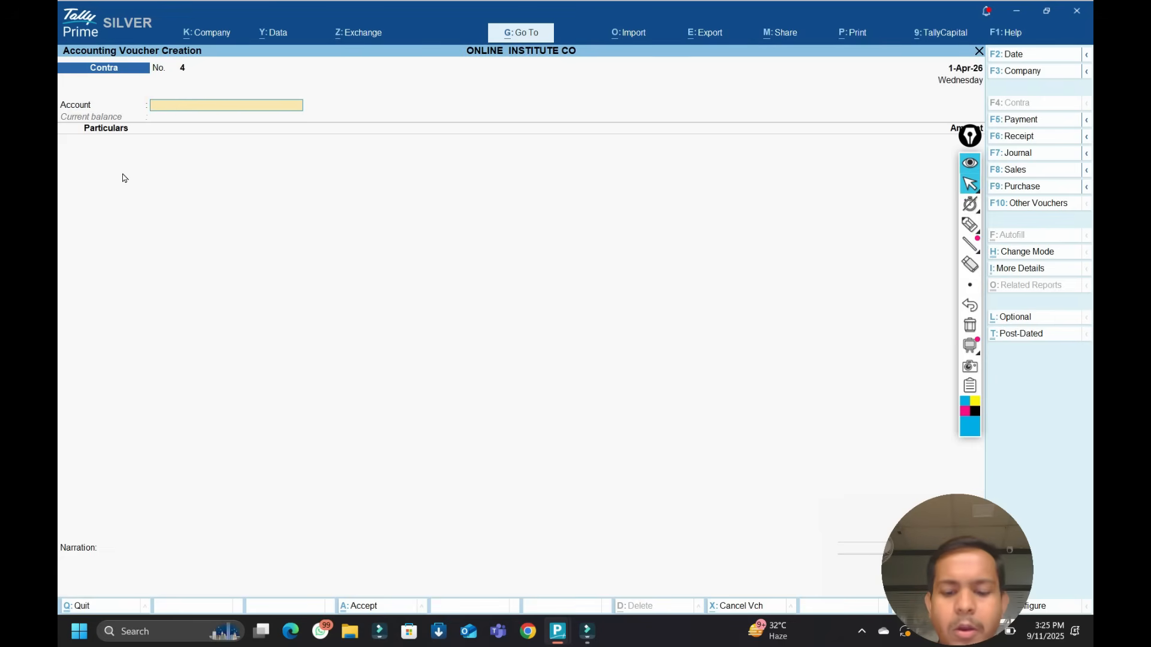
Switch to a voucher of type Sales and set its date to 2-4-2026.
key("F8")
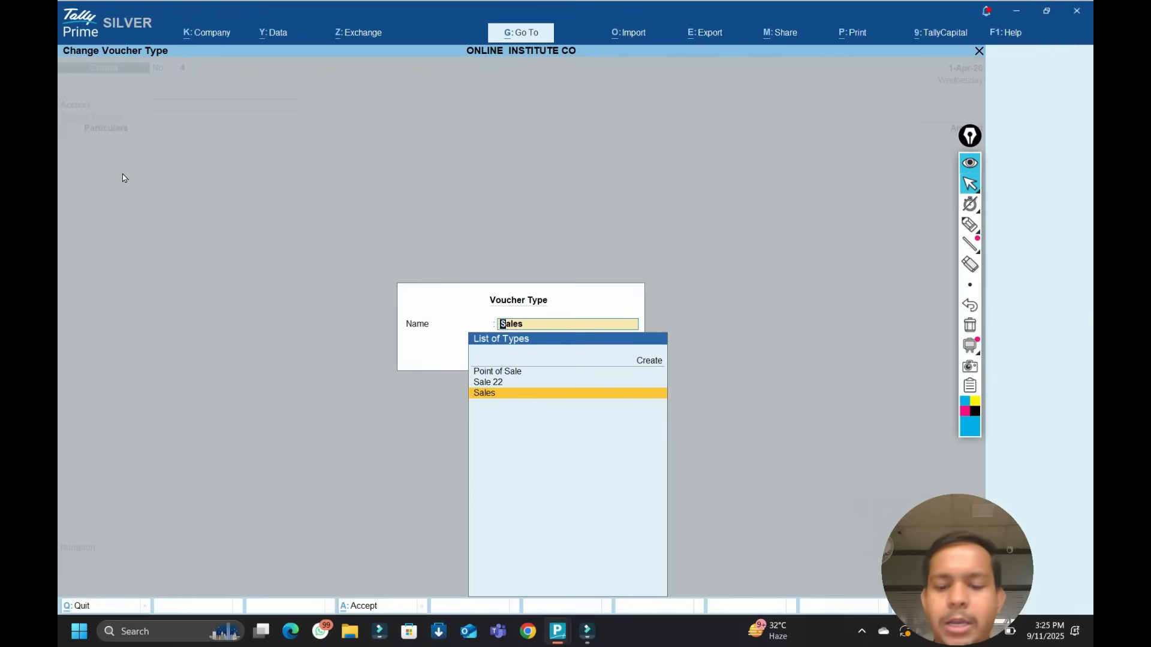
key("Return")
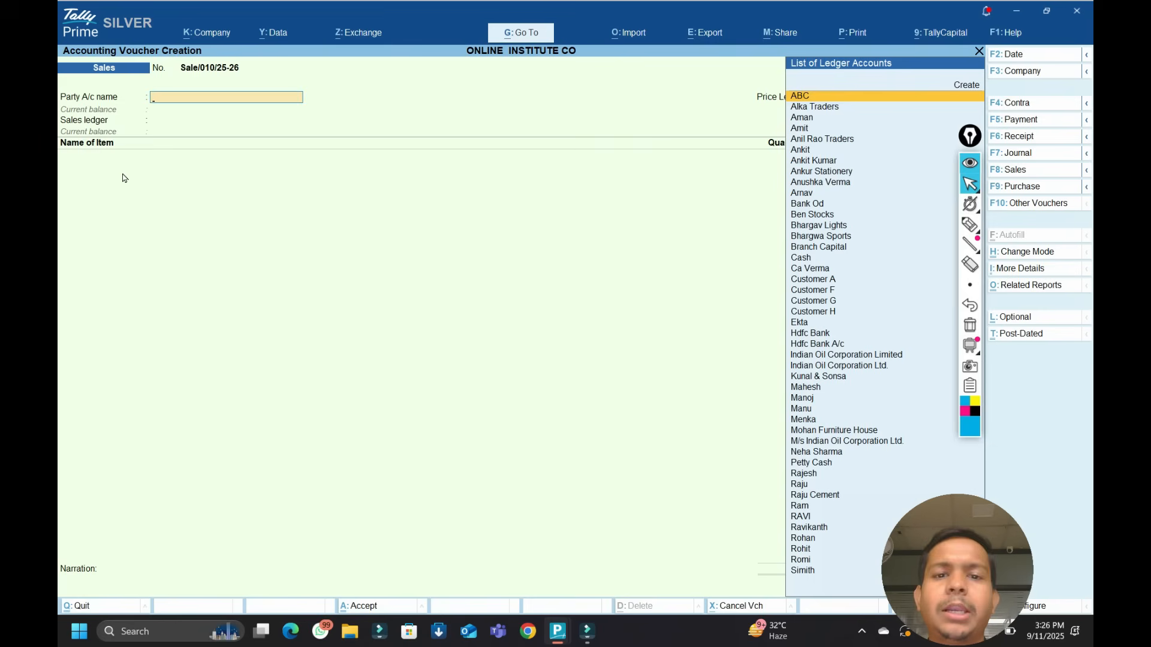
key("F2")
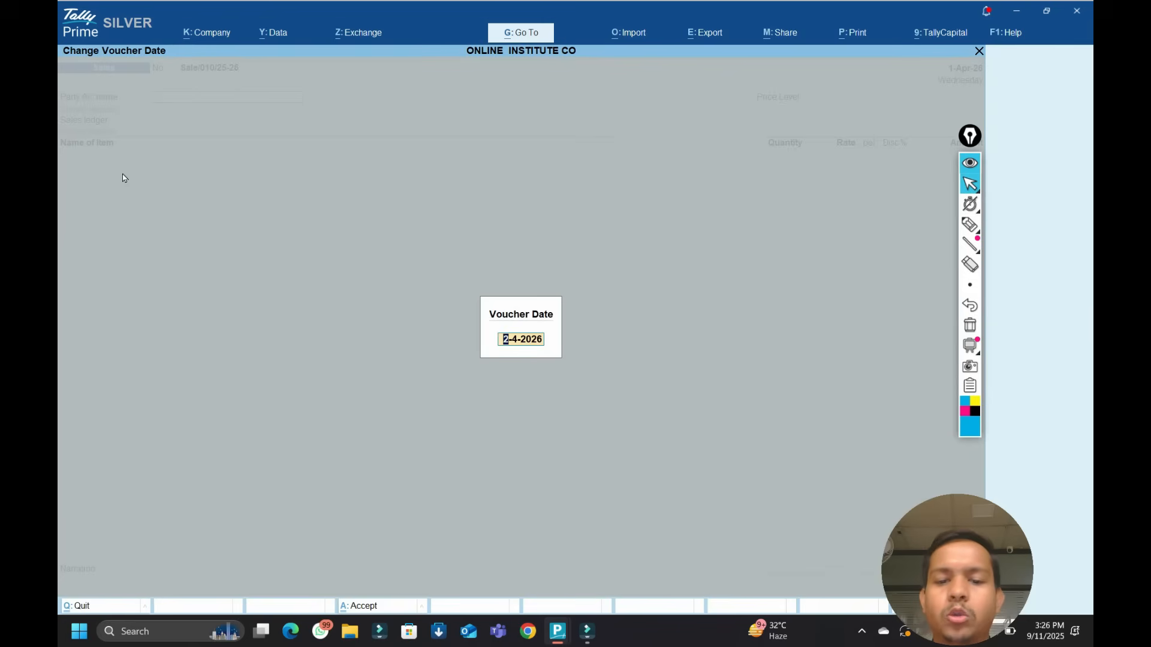
key("Return")
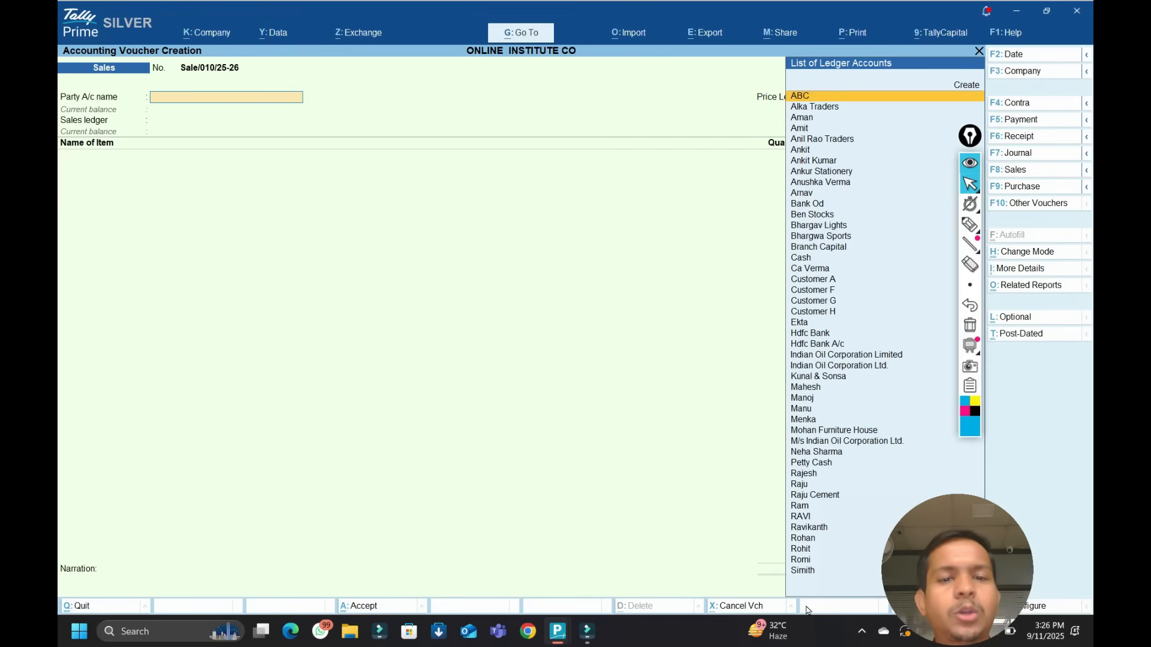
Jump to the end and back to the start of the party ledger list, then open and cancel new ledger creation.
key("ctrl+End")
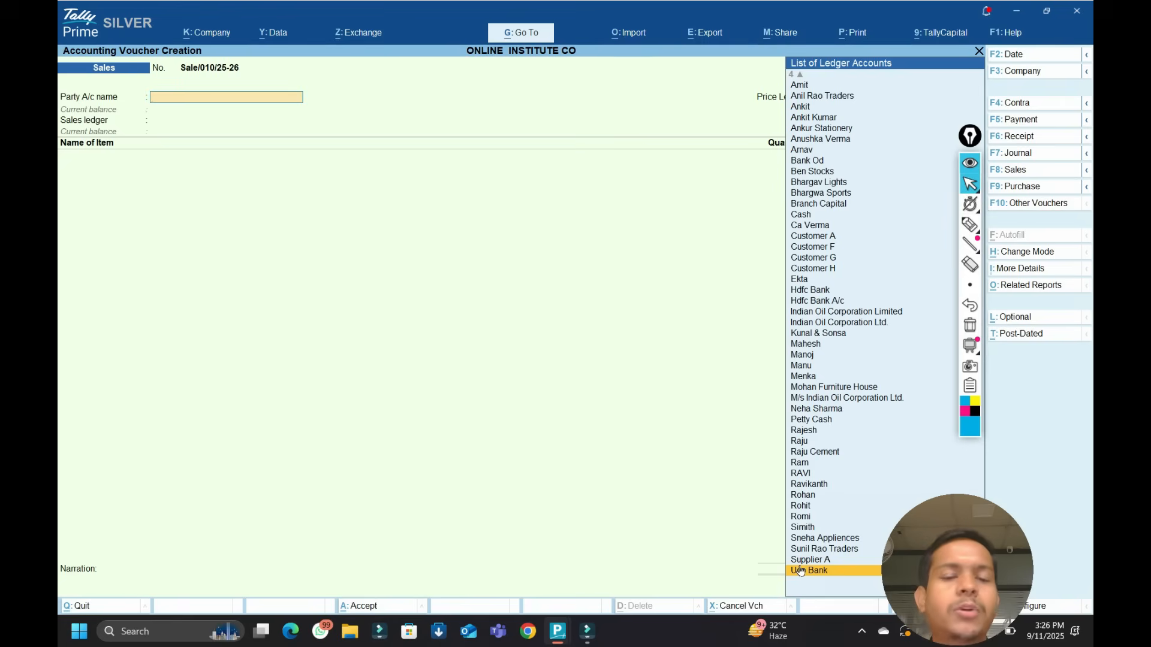
key("ctrl+Home")
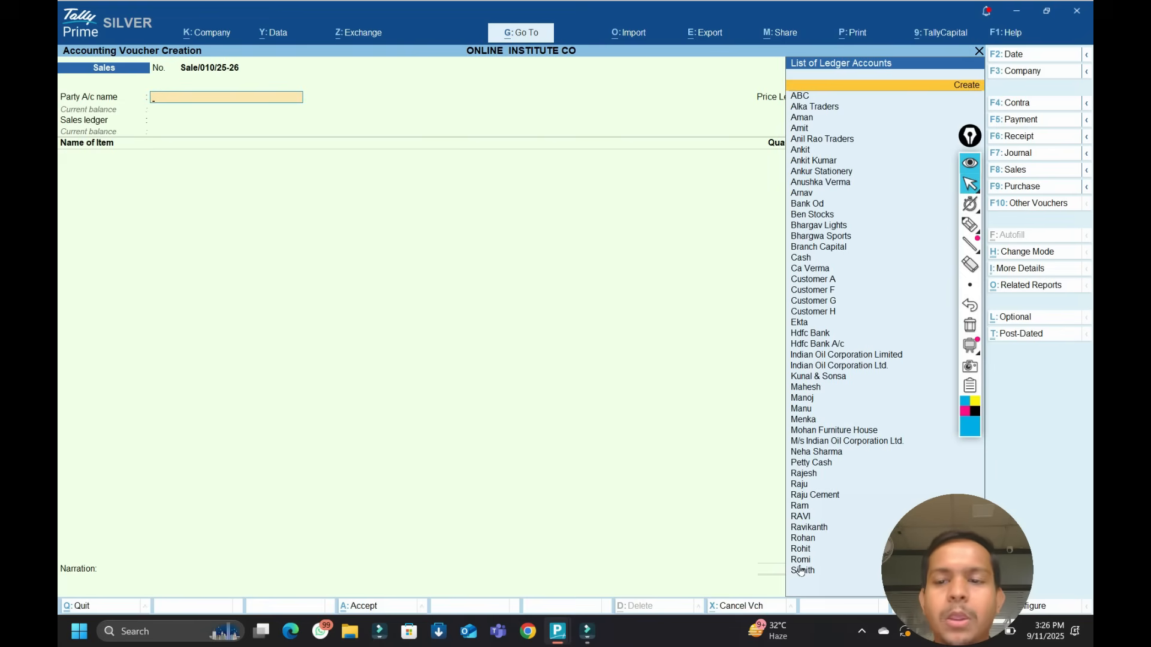
key("Down")
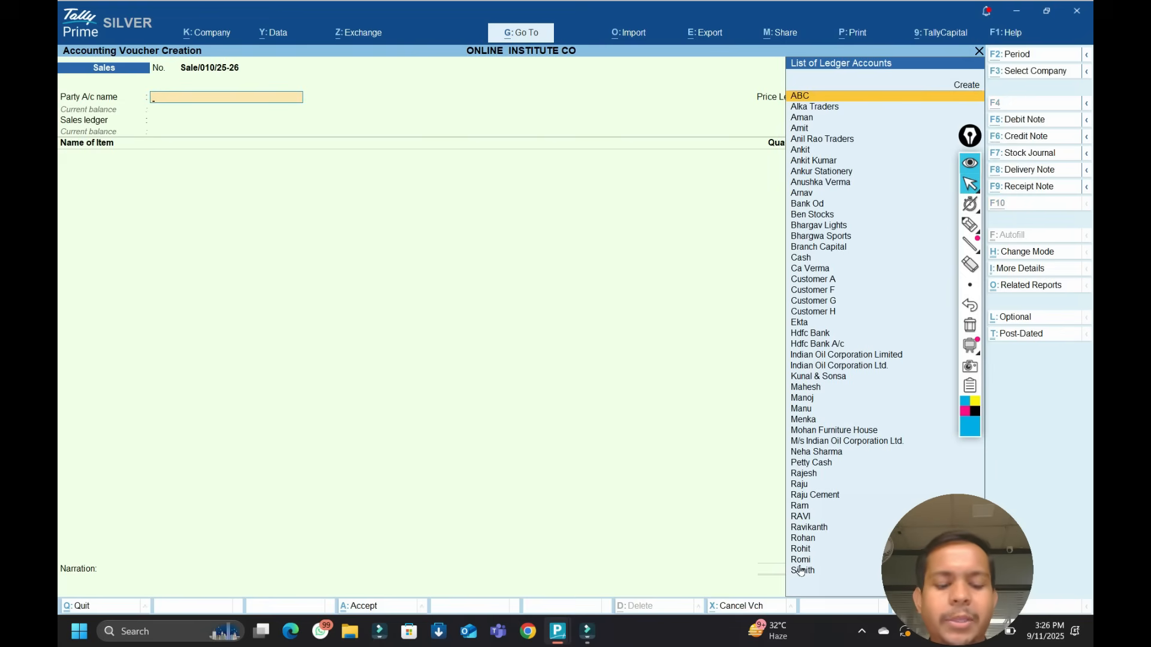
key("alt+c")
key("Escape")
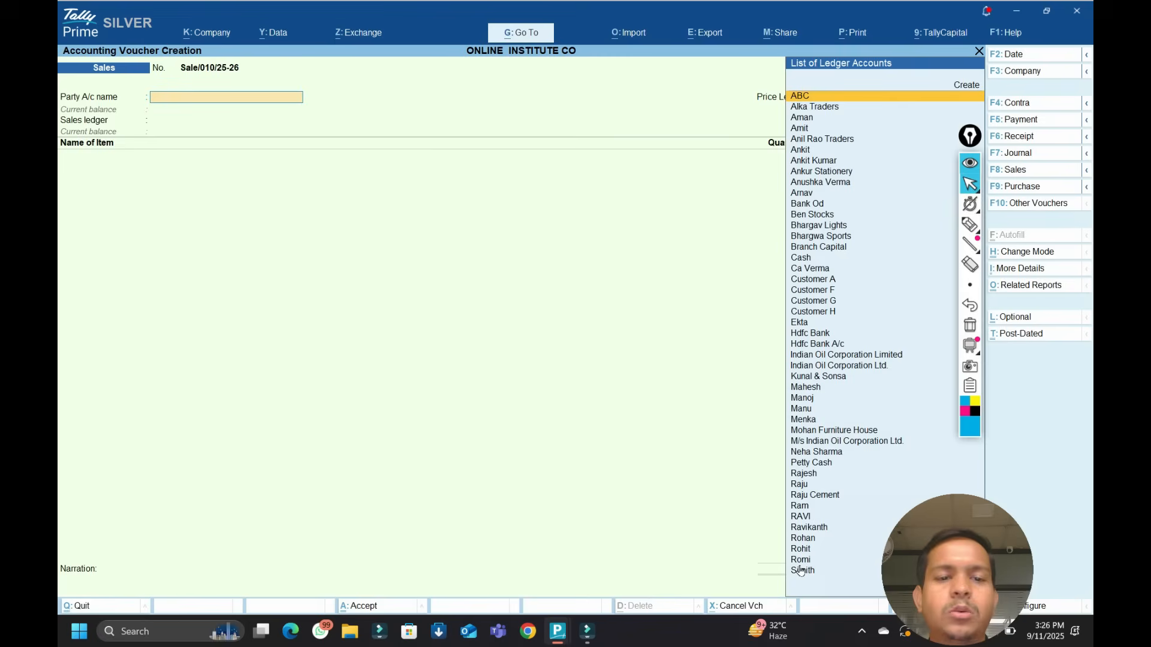
key("Return")
key("Escape")
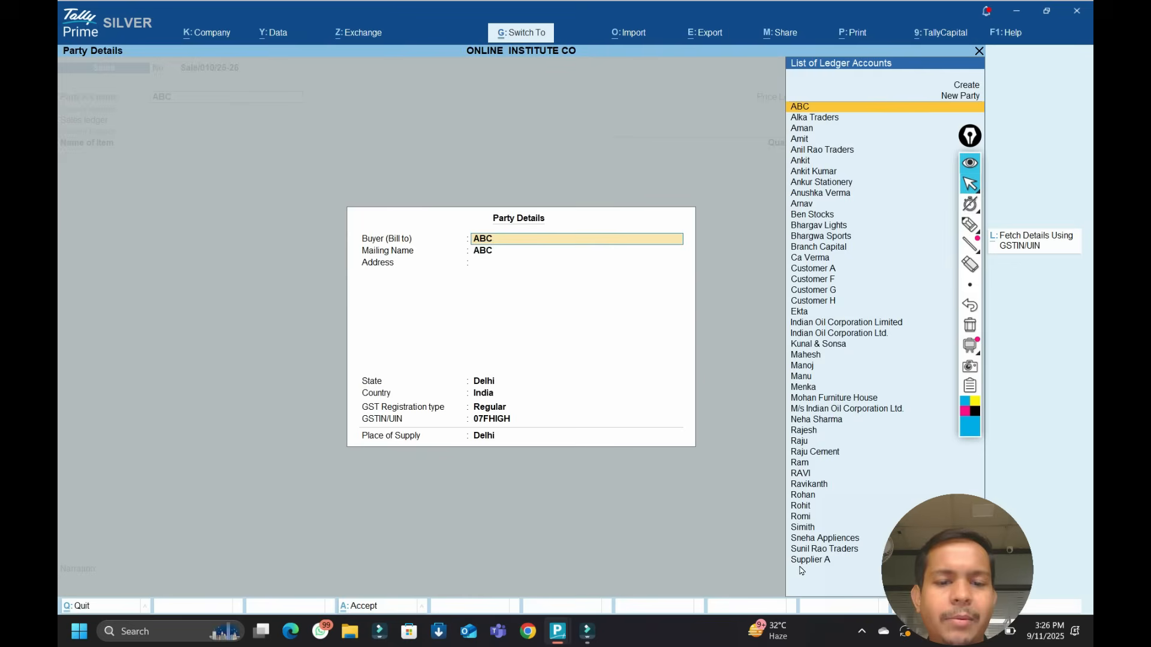
key("Escape")
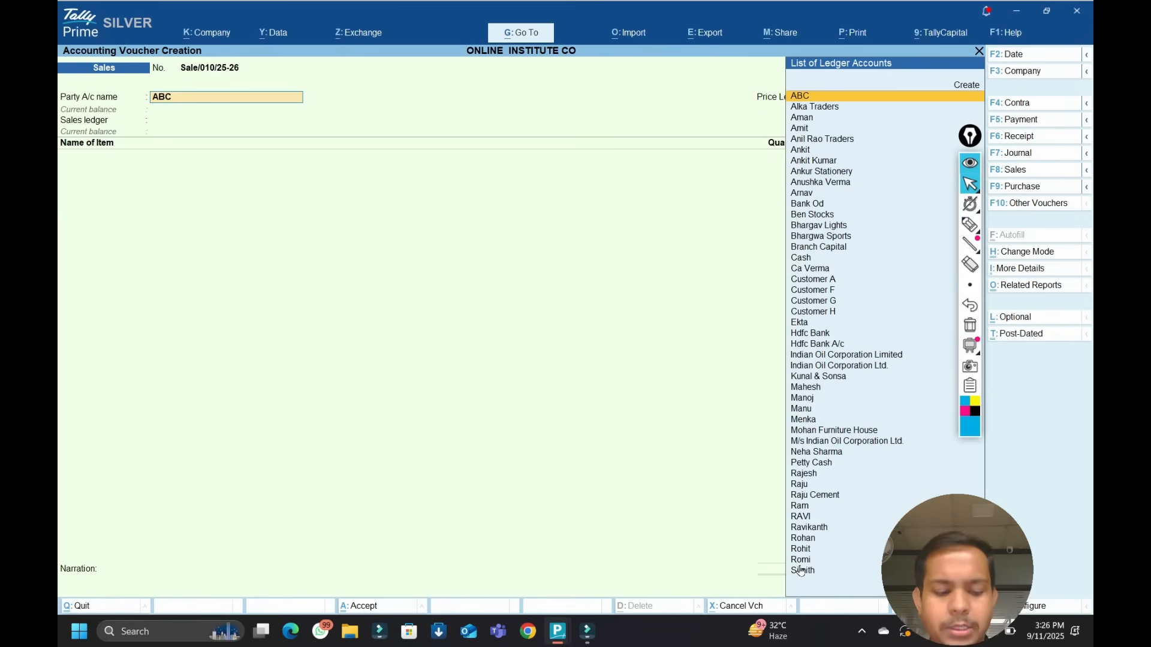
Choose ABC as the party and show its dispatch, order and export detail fields up to the port code, quitting without accepting.
key("Return")
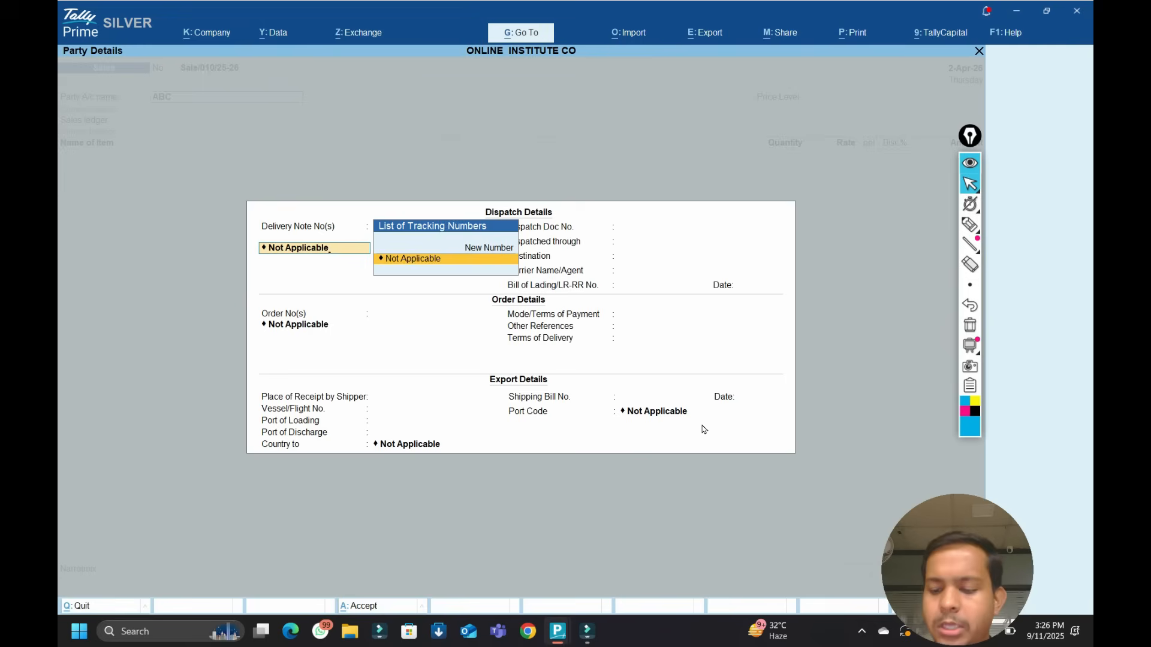
key("Return")
key("Return")
key("Return")
key("Return")
key("Return")
key("Return")
key("Return")
key("Return")
key("Return")
key("Return")
key("Return")
key("Return")
key("Return")
key("Return")
key("Return")
key("Return")
key("Return")
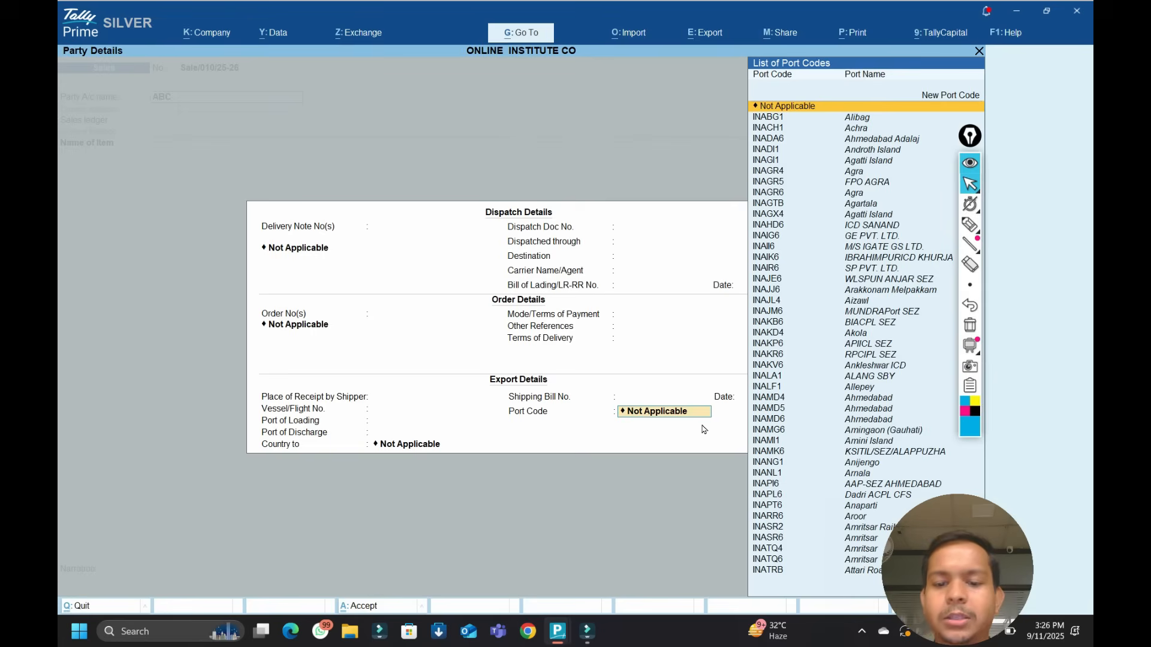
key("Up")
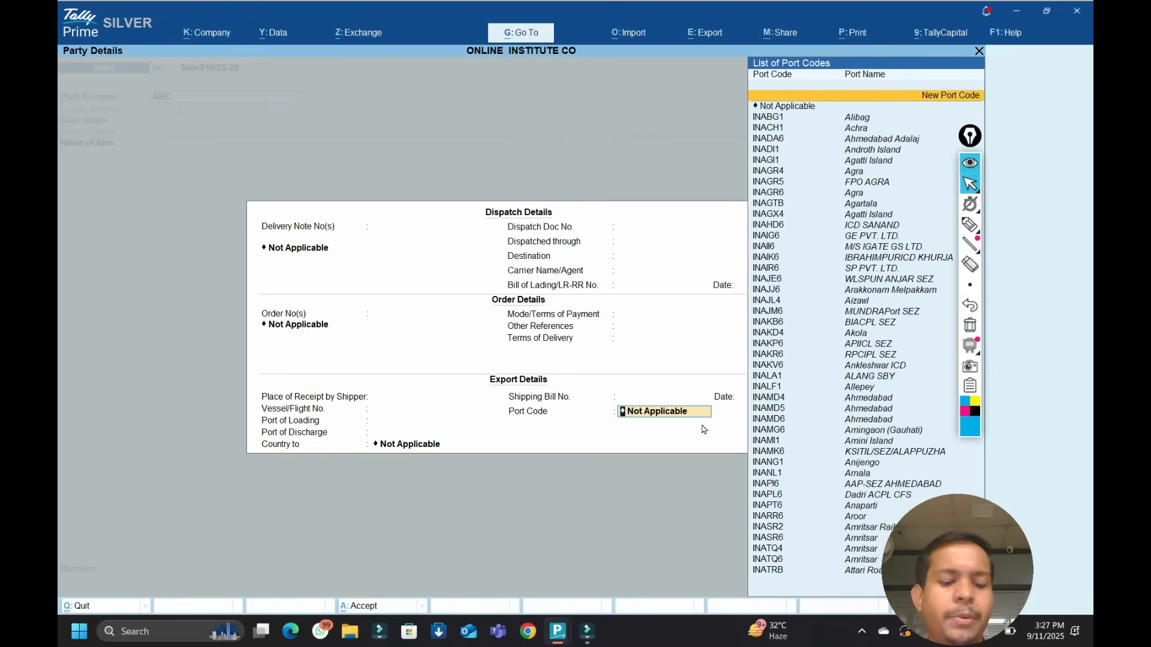
key("Escape")
key("Escape")
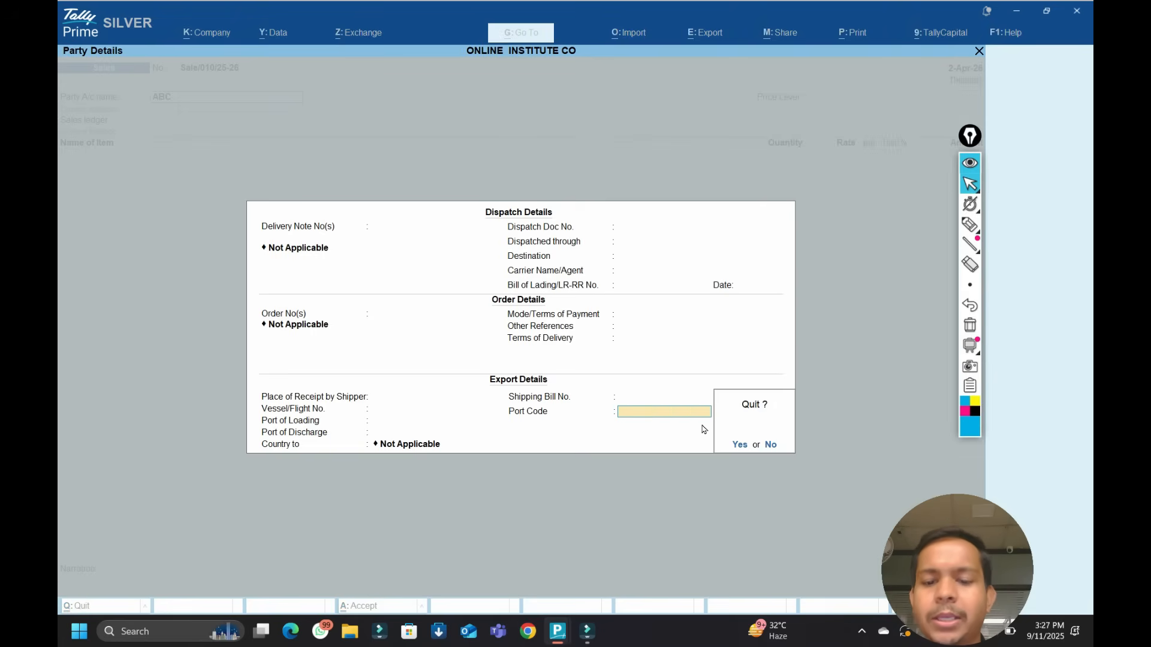
key("y")
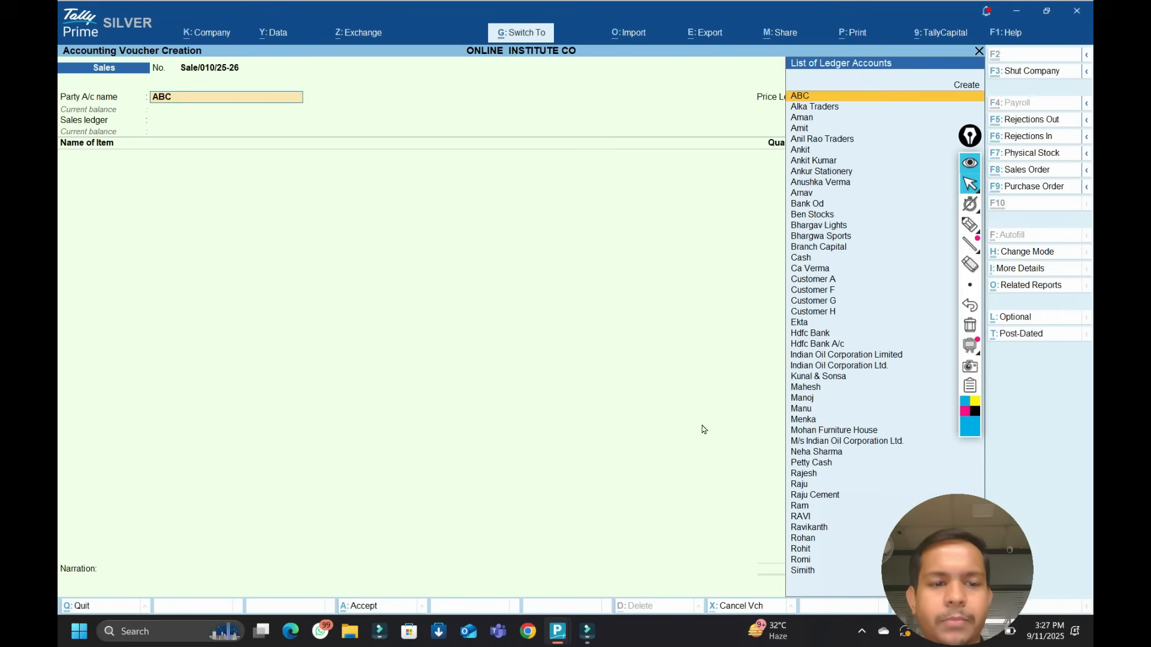
Choose party ABC with its default party details, price level Not Applicable and the sales ledger Sale.
key("Return")
key("ctrl+a")
key("ctrl+a")
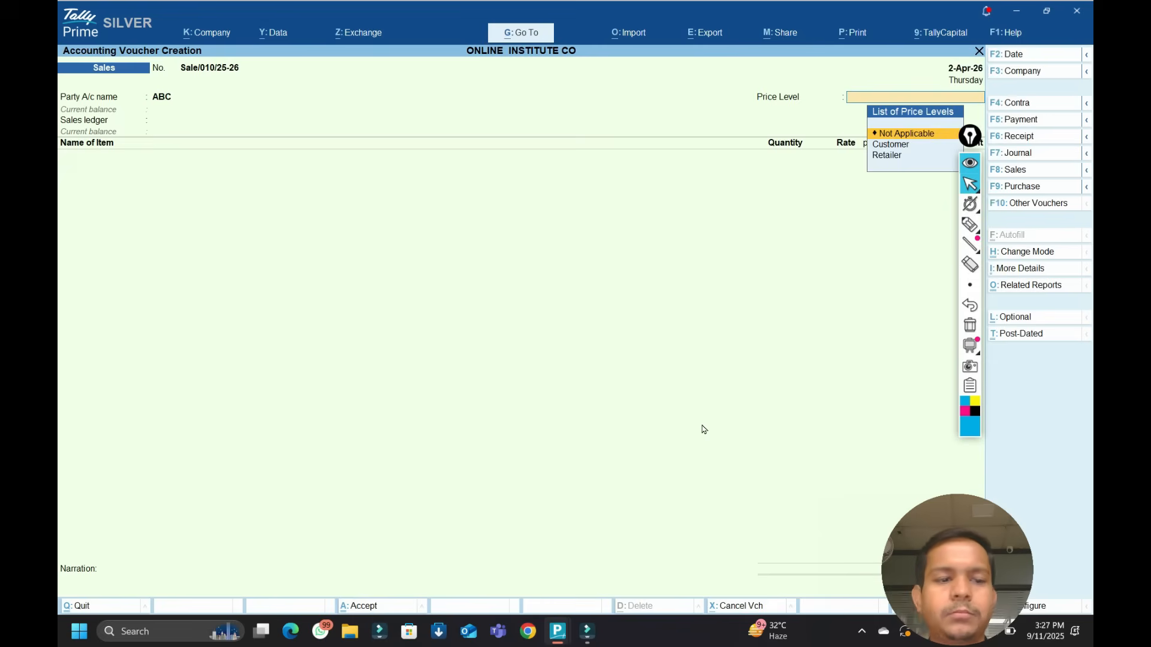
key("Return")
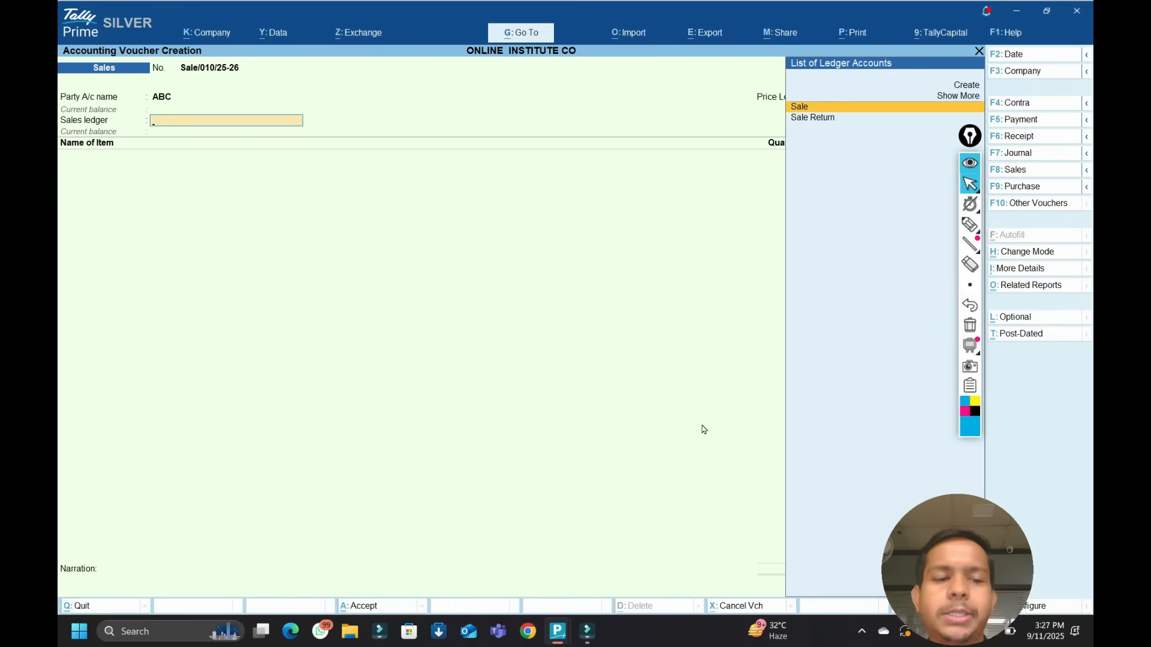
key("Return")
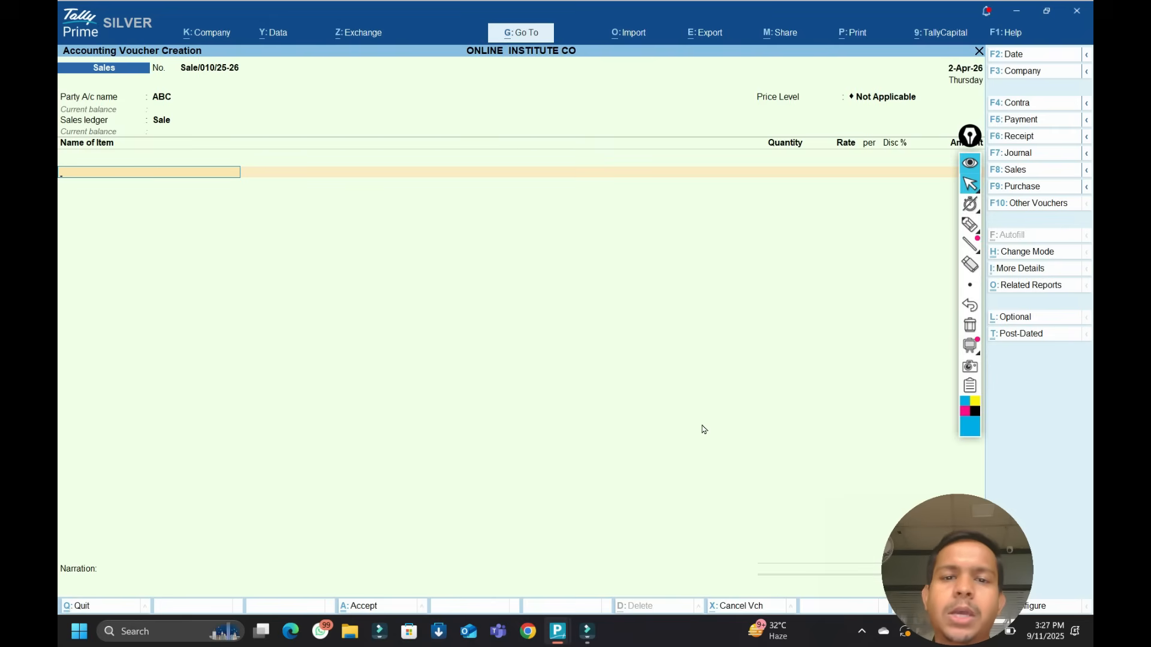
Show the secondary stock item creation form from the item field, close it, and browse the list of stock items.
key("alt+c")
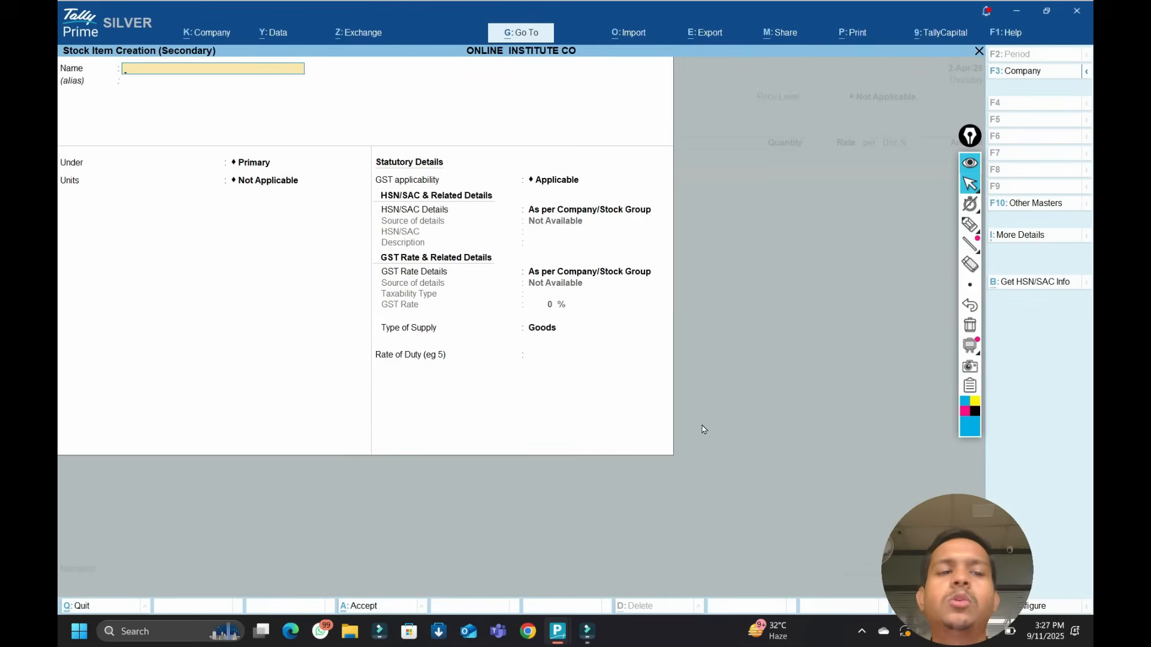
key("Escape")
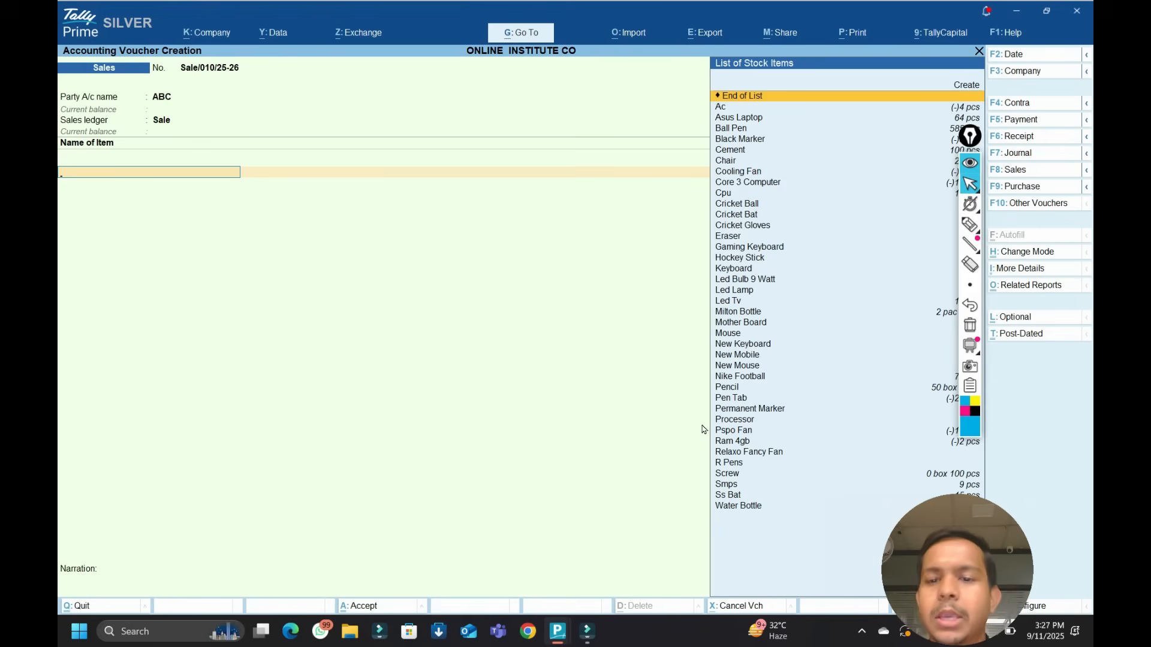
key("Down")
key("Down")
key("Down")
key("Down")
key("Down")
key("Down")
key("Down")
key("Down")
key("Down")
key("Down")
key("Down")
key("Down")
key("Down")
key("Down")
key("Down")
key("Down")
key("Down")
key("Down")
key("Down")
key("Down")
key("Up")
key("Up")
key("Up")
key("Up")
key("Up")
key("Up")
key("Up")
key("Up")
key("Up")
key("Up")
key("Up")
key("Up")
key("Up")
key("Up")
key("Up")
key("Up")
key("Up")
key("Up")
key("Up")
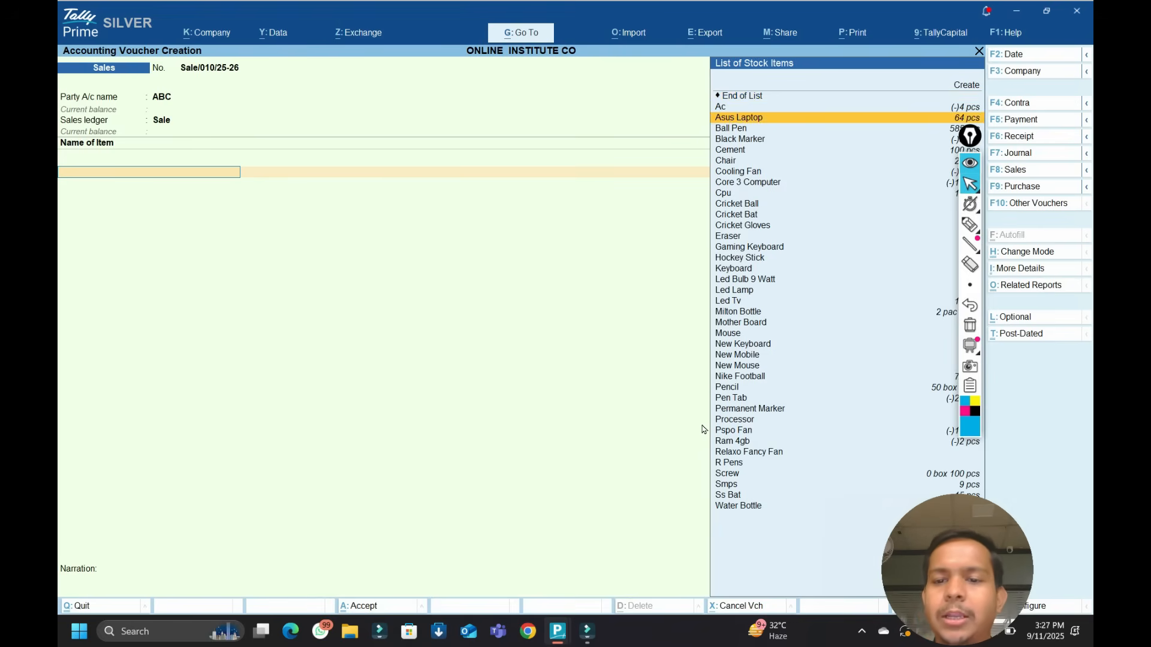
Add Asus Laptop to the sales voucher with a quantity of 12 pcs at a rate of 30,000.00.
key("Return")
key("Return")
key("Return")
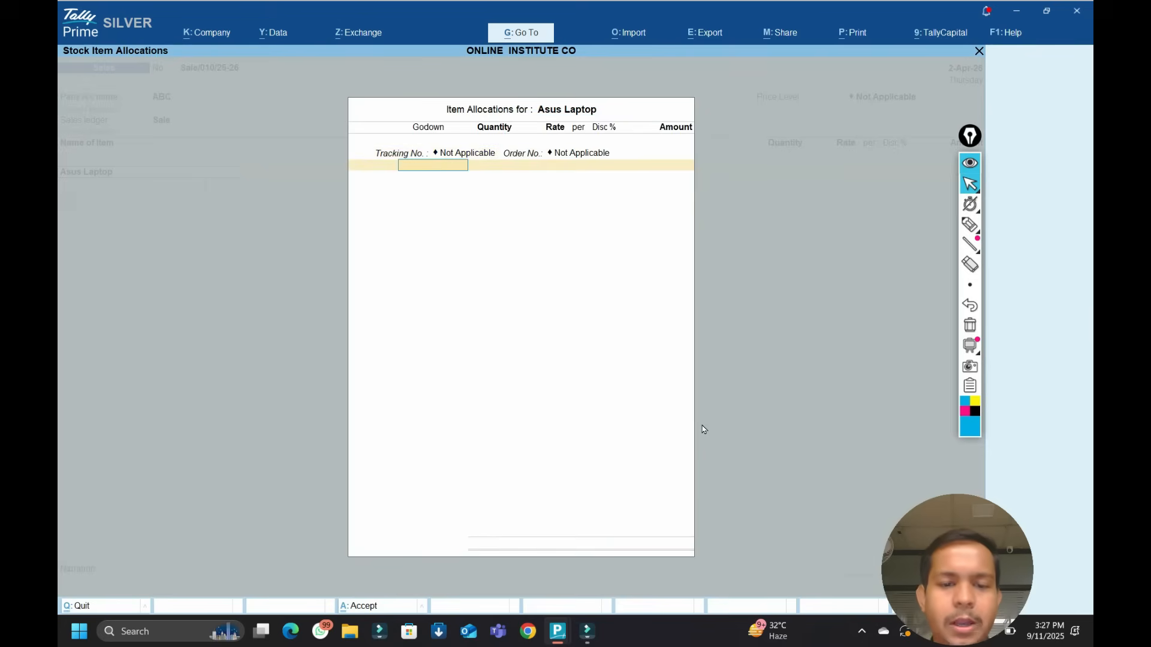
key("Down")
key("Down")
key("Return")
type("12")
key("Return")
key("Return")
key("Return")
key("Return")
key("Return")
key("Return")
Add Ball Pen as the second item, allocating 1 pcs from Delhi Godown at a rate of 15.00.
key("Down")
key("Down")
key("Down")
key("Return")
key("Return")
key("Return")
key("Return")
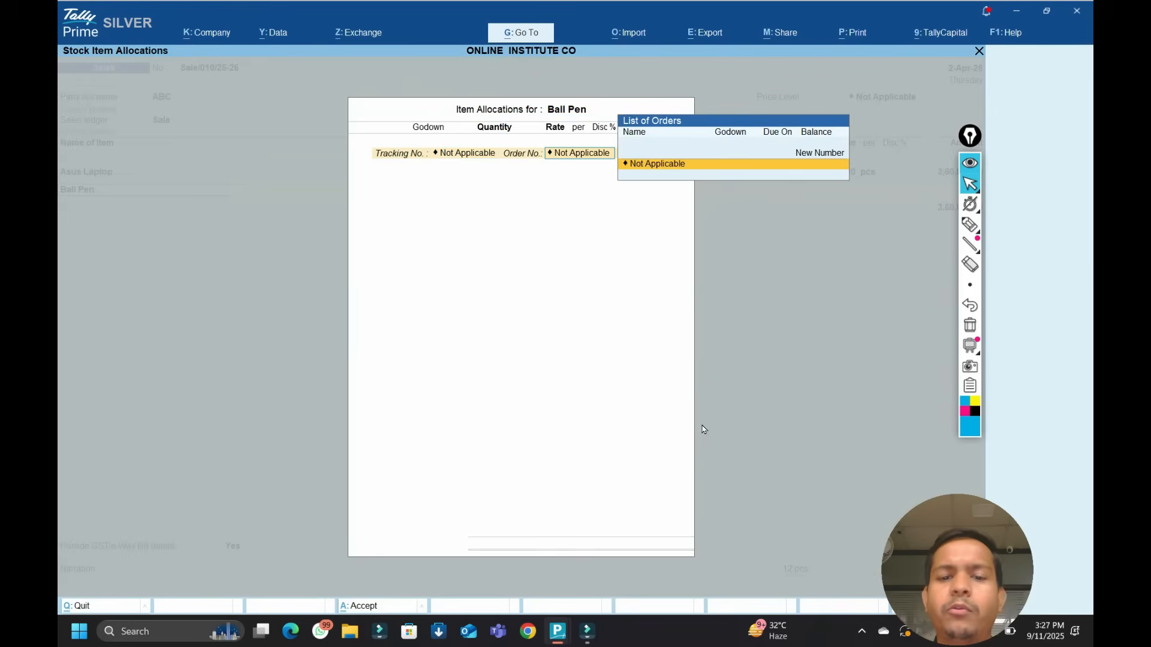
type("1")
key("Return")
key("Return")
key("Return")
key("Return")
key("Return")
key("Return")
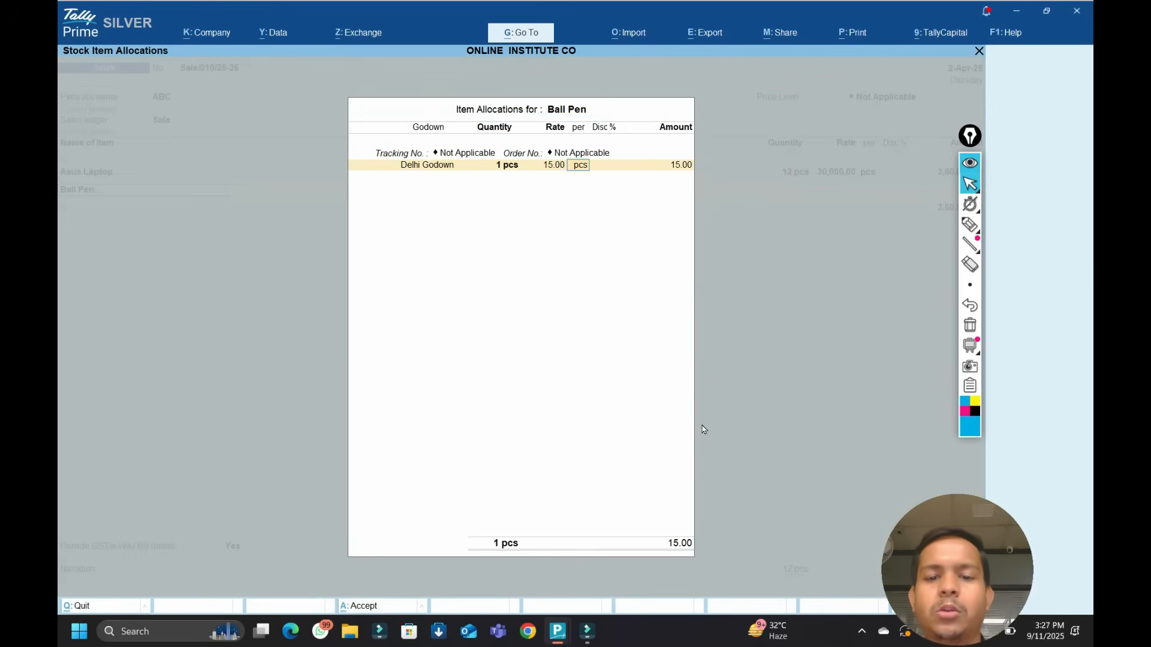
key("Return")
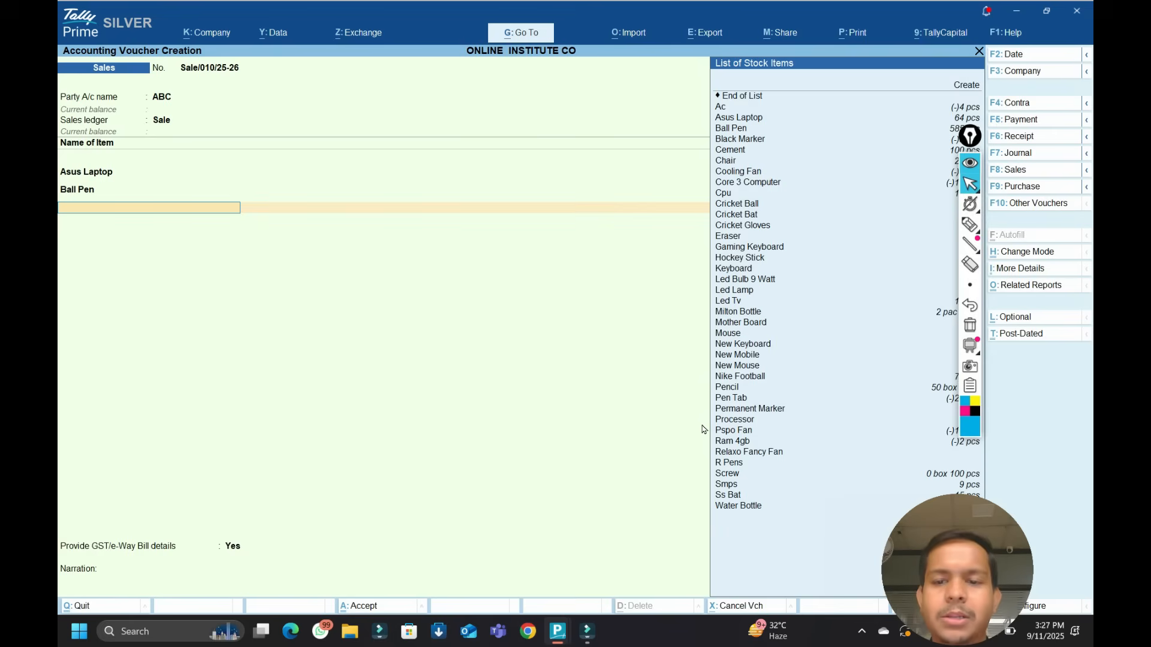
Add Core 3 Computer as the third item with 1 pcs at $170.00 and an exchange rate of ₹ 63/$.
key("Down")
key("Down")
key("Down")
key("Down")
key("Down")
key("Down")
key("Down")
key("Down")
key("Return")
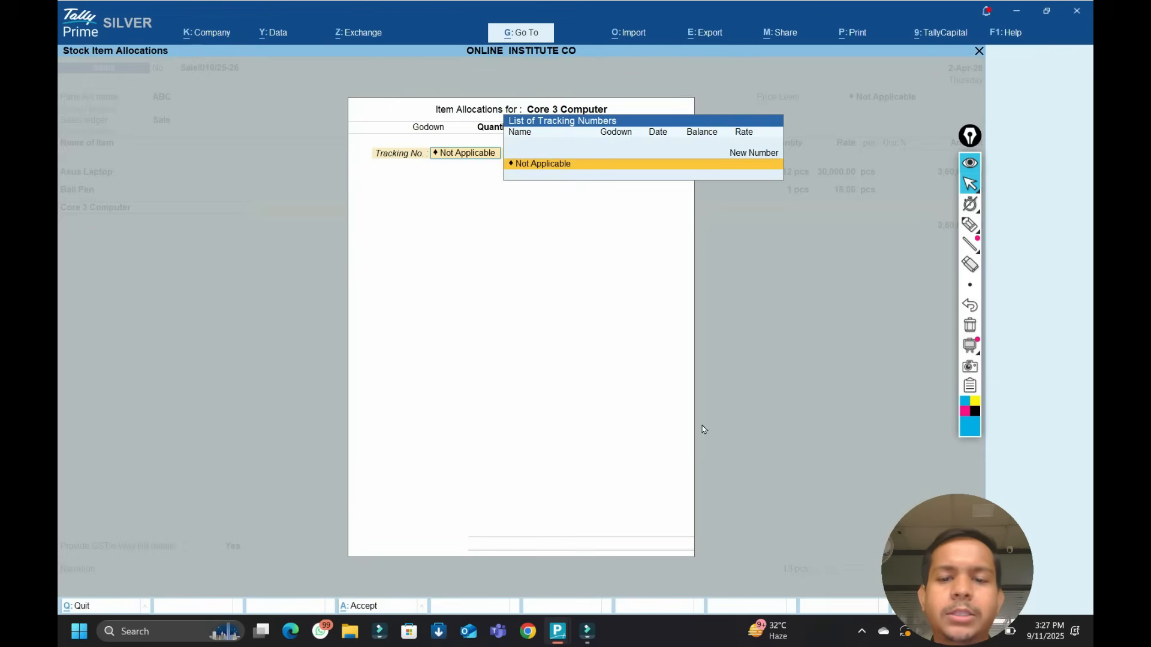
key("Return")
key("Return")
key("Return")
key("Return")
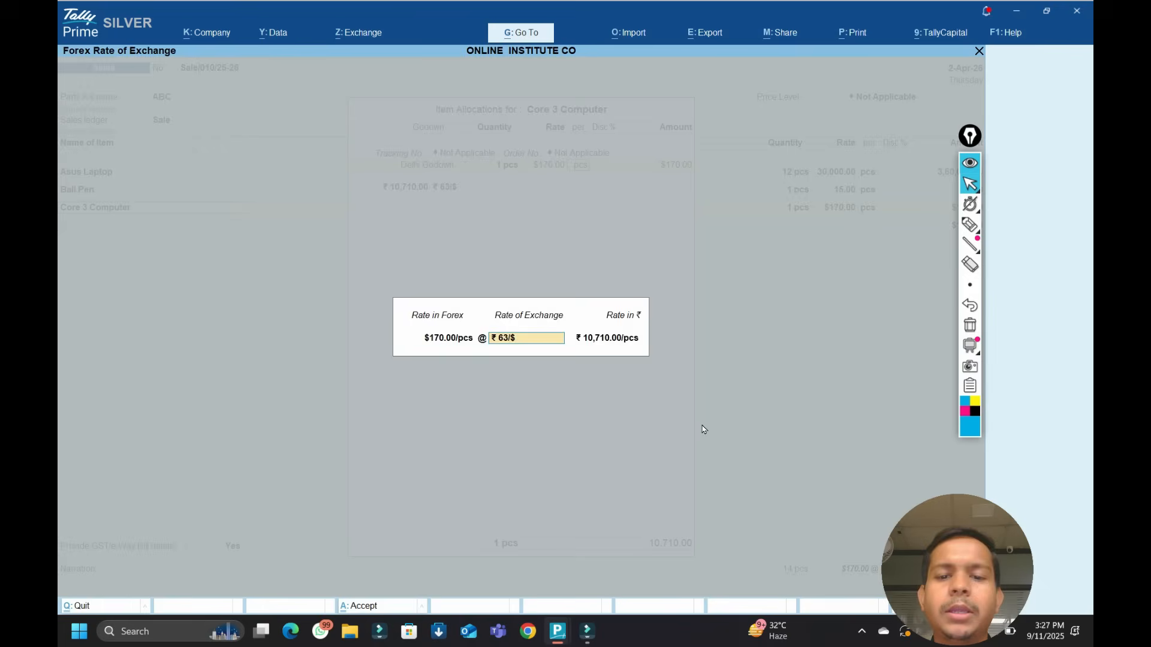
key("Return")
key("Return")
key("Return")
key("Return")
key("Return")
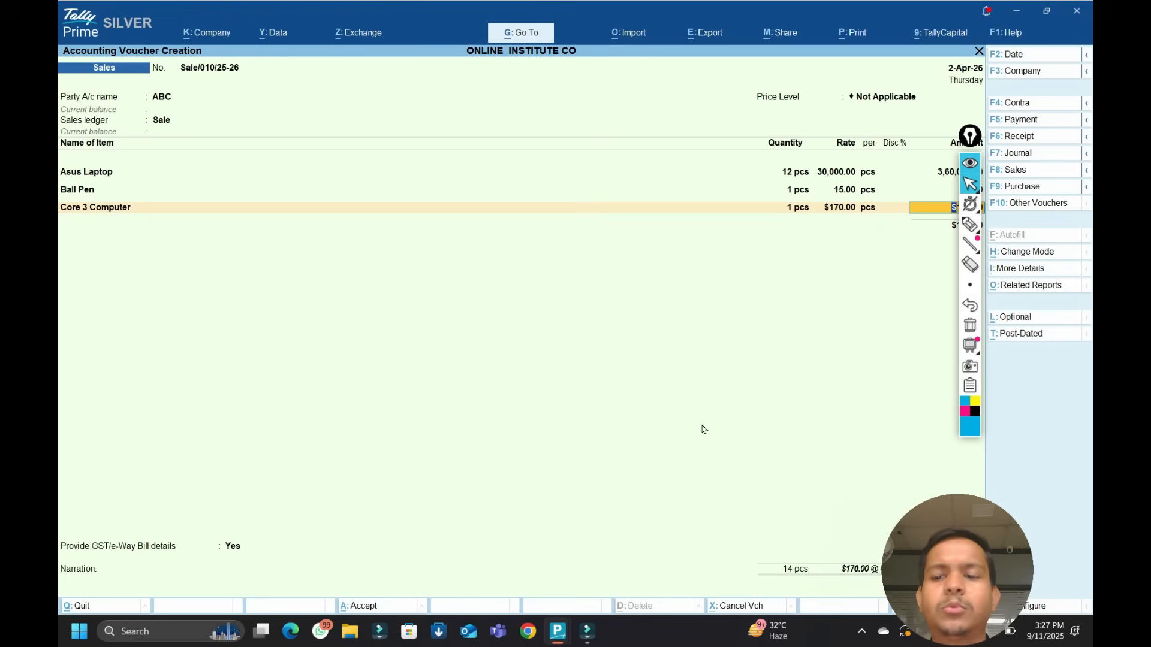
key("Return")
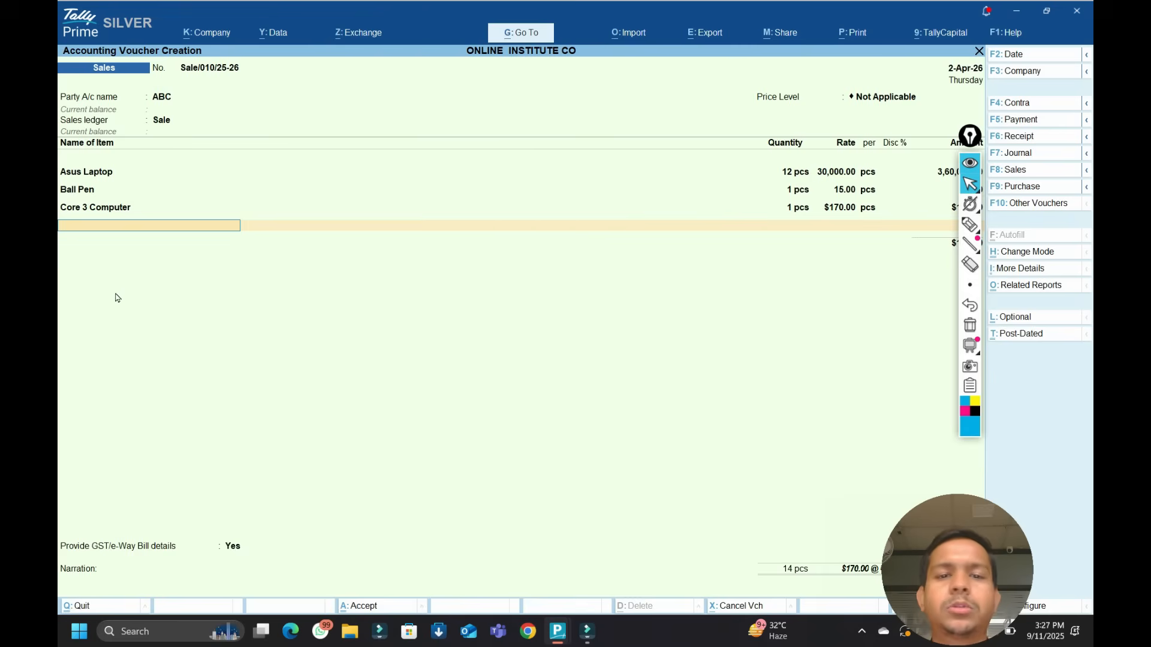
Remove the Core 3 Computer and Ball Pen lines from the sales voucher.
key("Up")
key("Up")
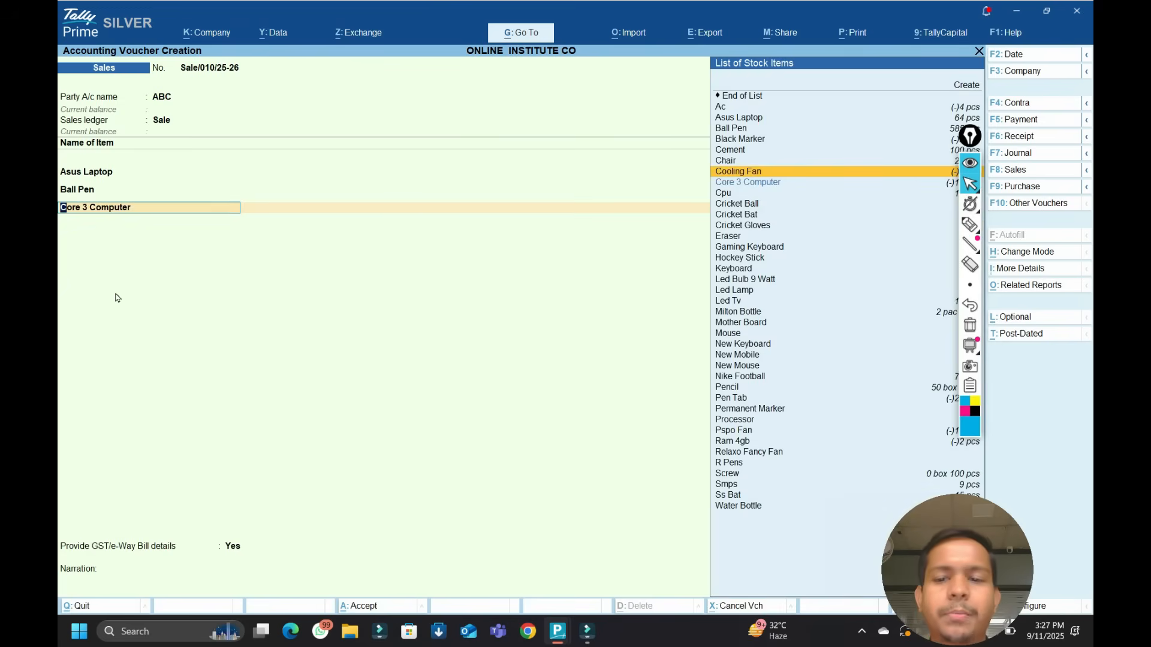
key("Down")
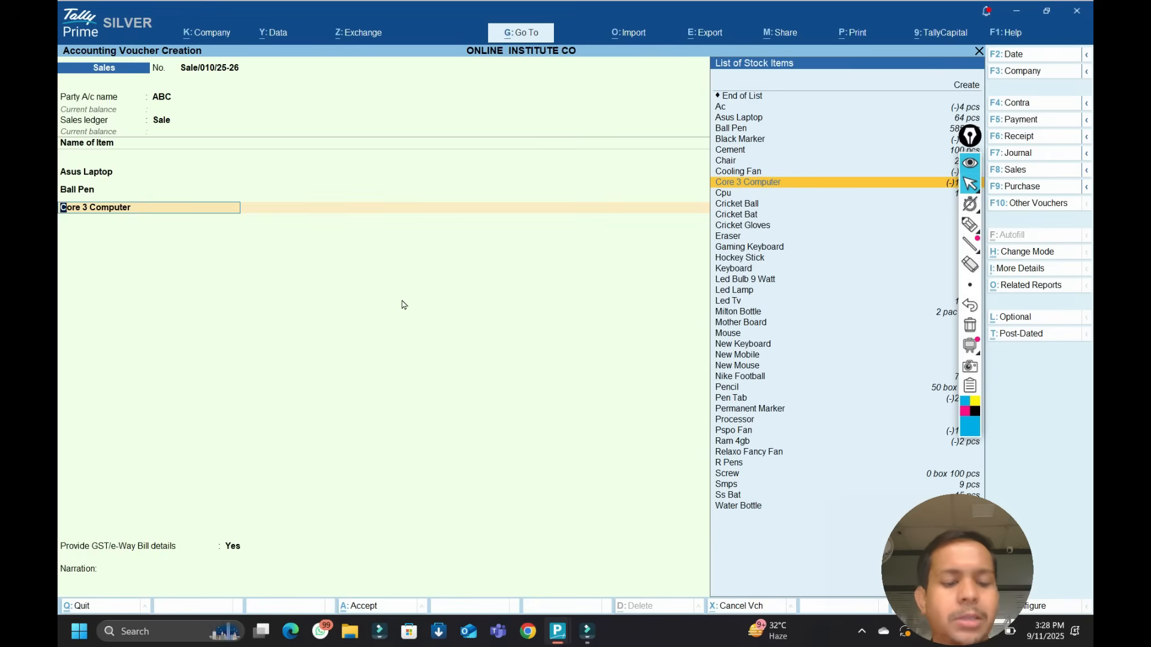
key("BackSpace")
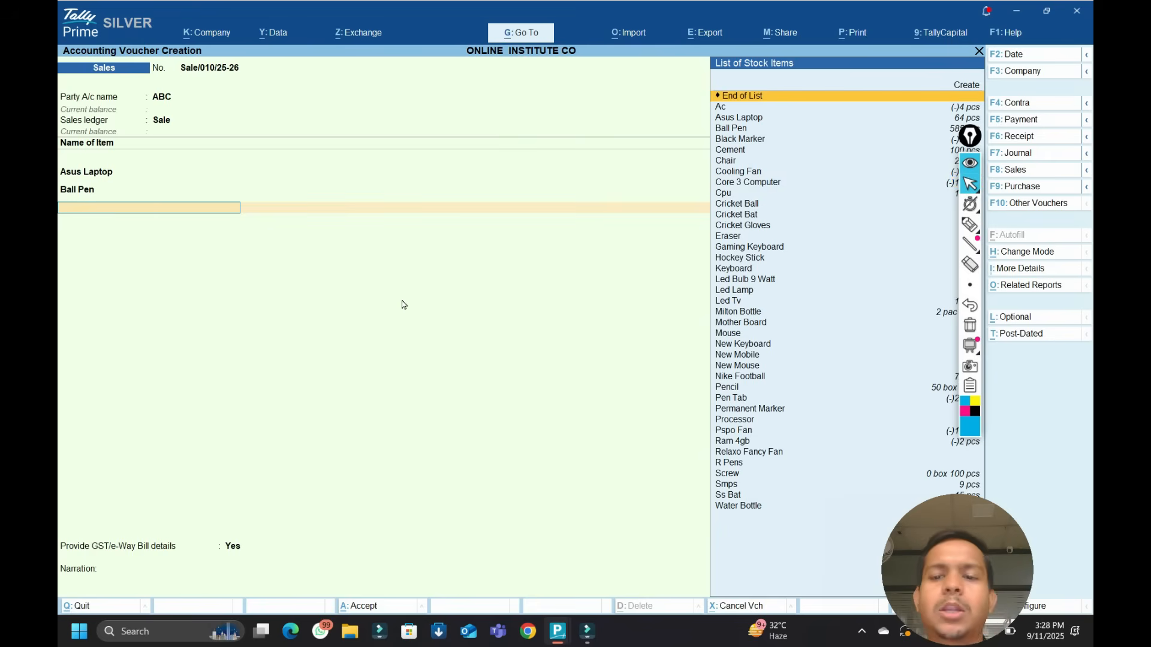
key("Up")
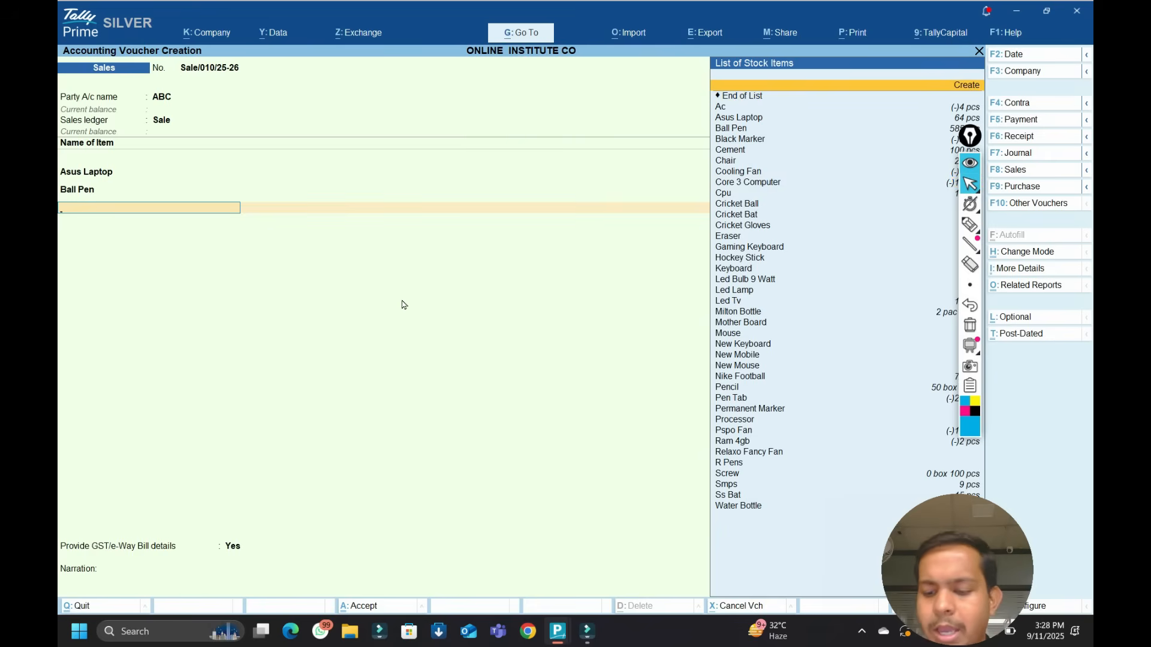
key("Down")
key("BackSpace")
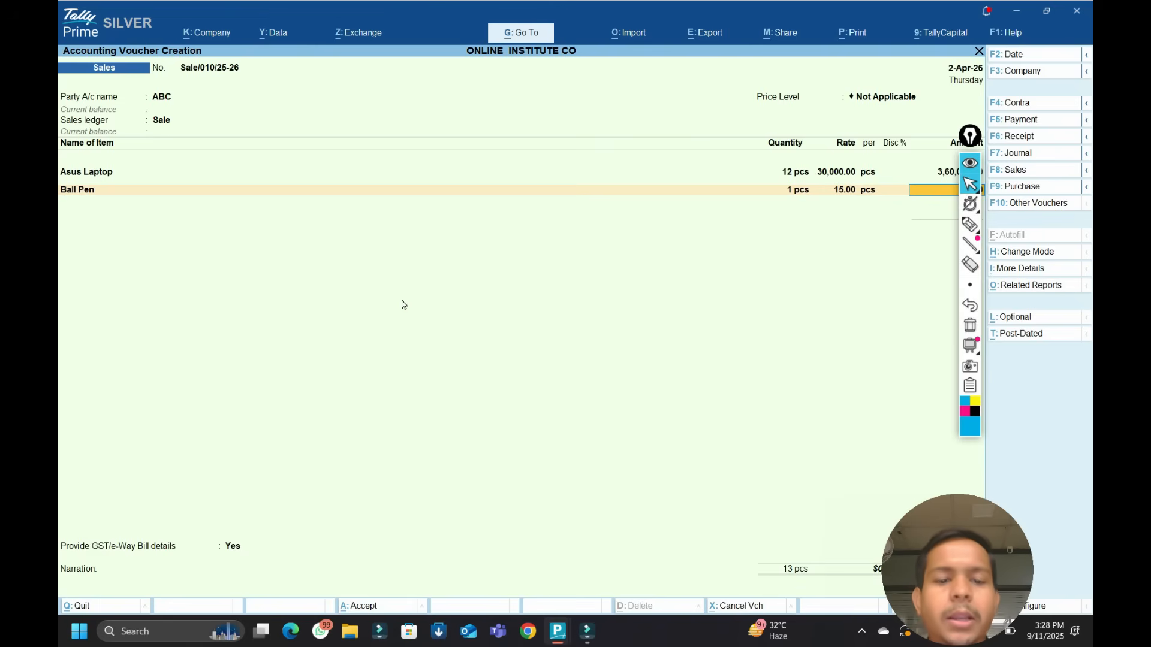
key("ctrl+d")
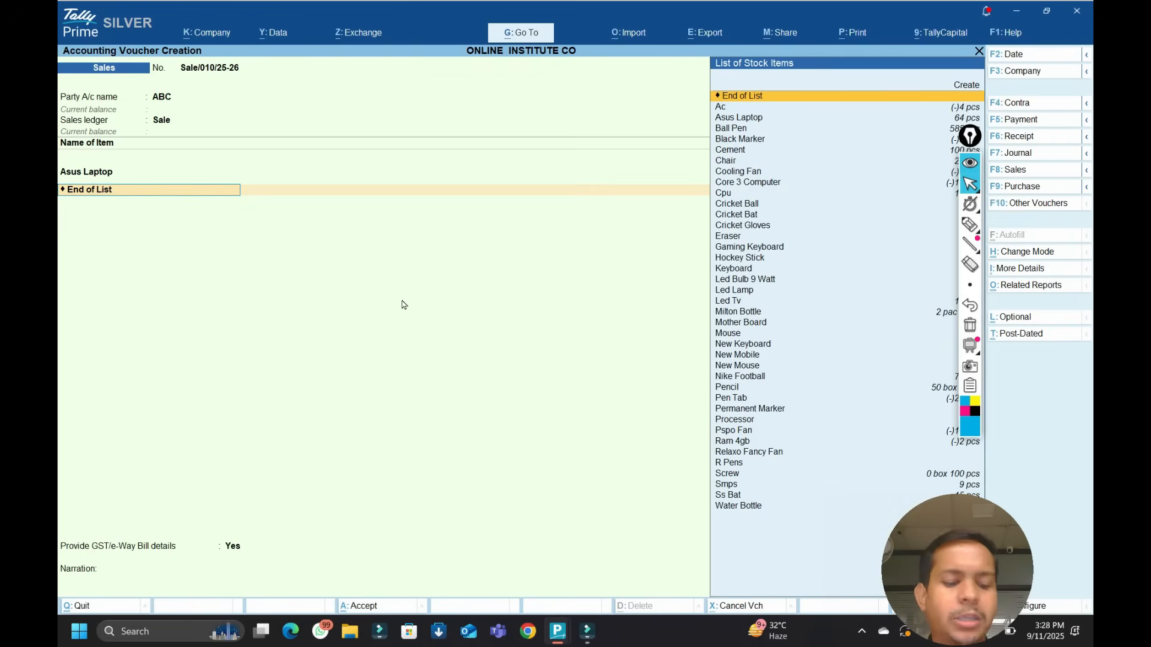
End the item and ledger entries of the sales voucher and set Provide GST/e-Way Bill details to No.
key("Return")
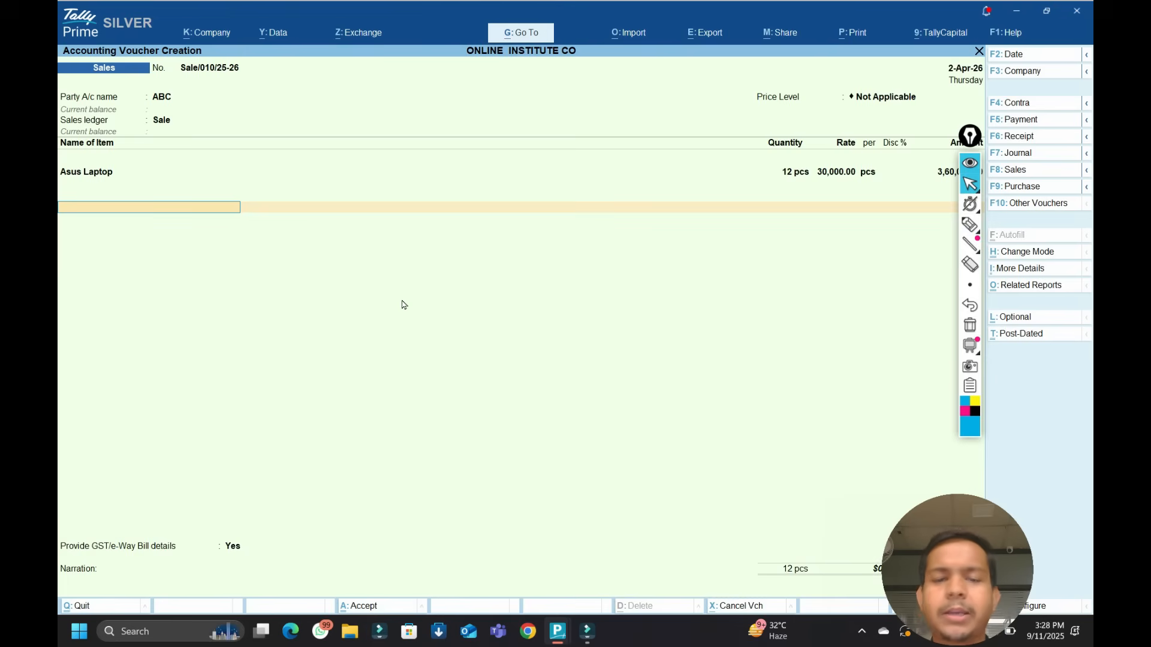
key("Return")
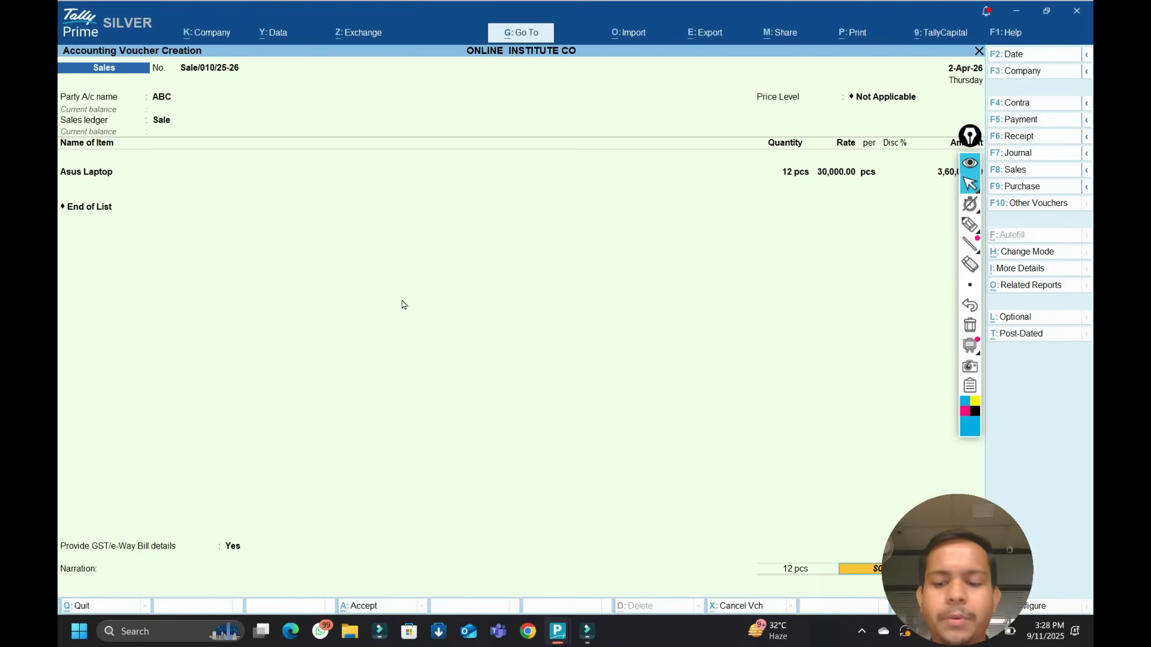
key("Return")
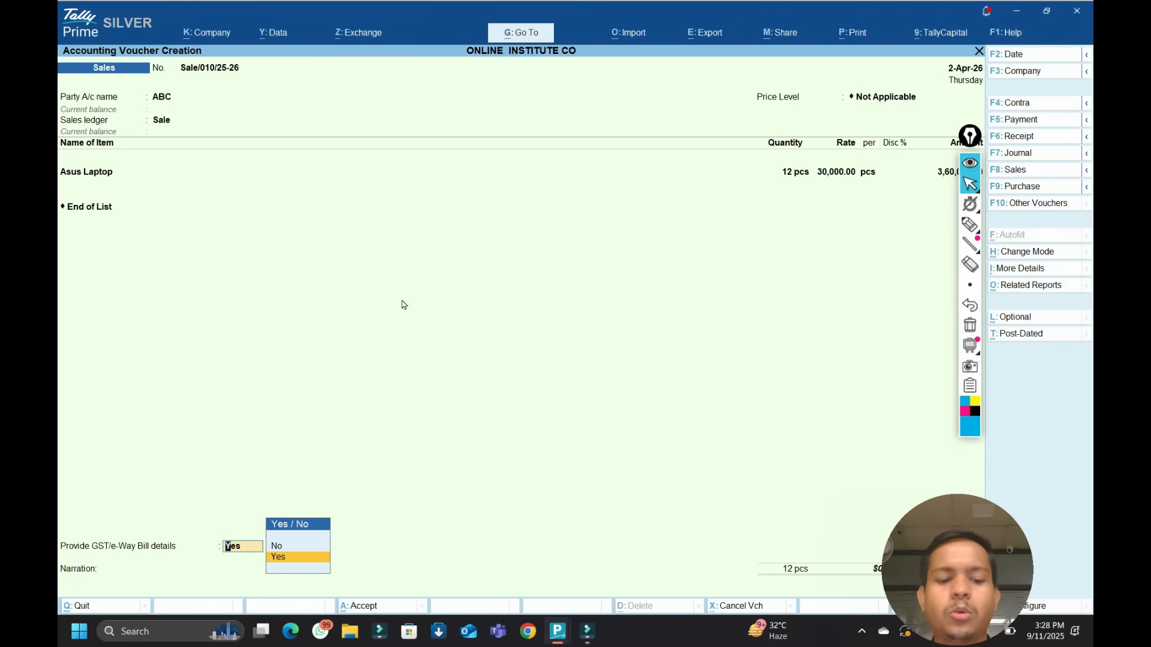
key("Up")
key("Return")
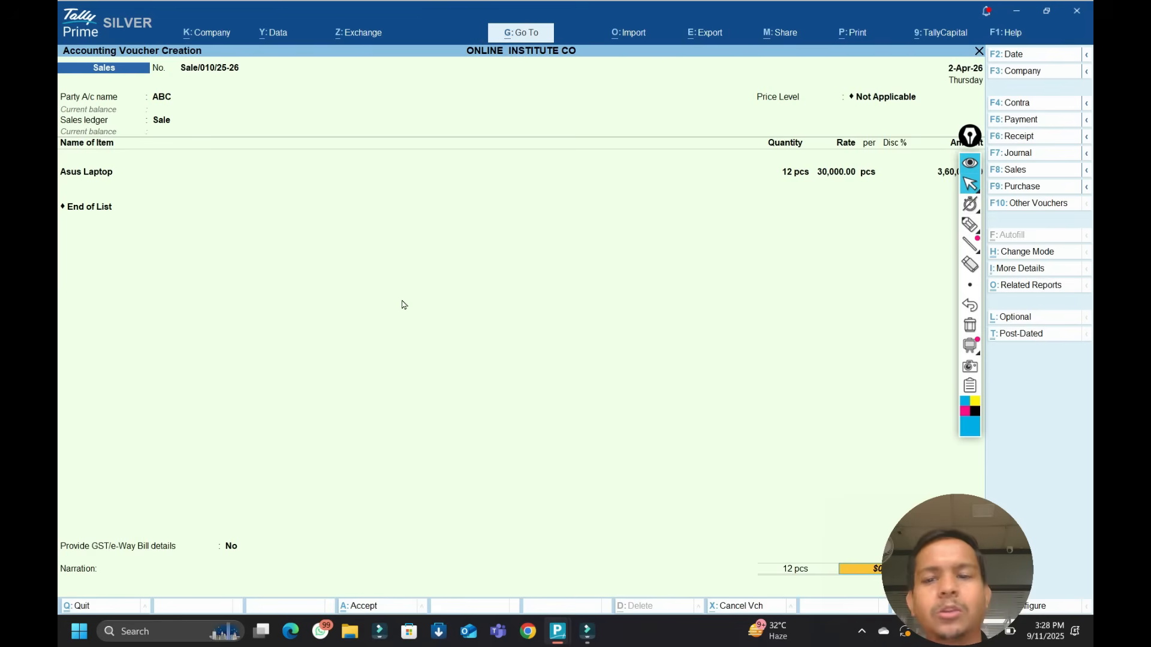
Switch the entry to a Purchase voucher and accept the New Ref bill-wise details for ABC.
key("F9")
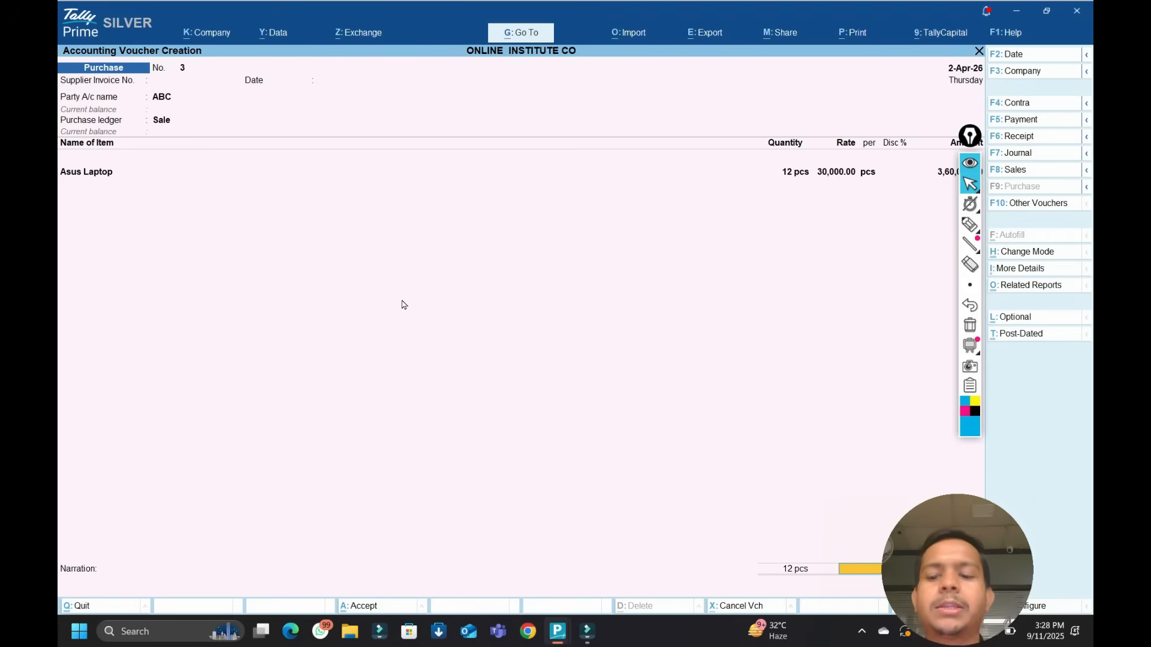
key("Return")
key("Return")
key("Return")
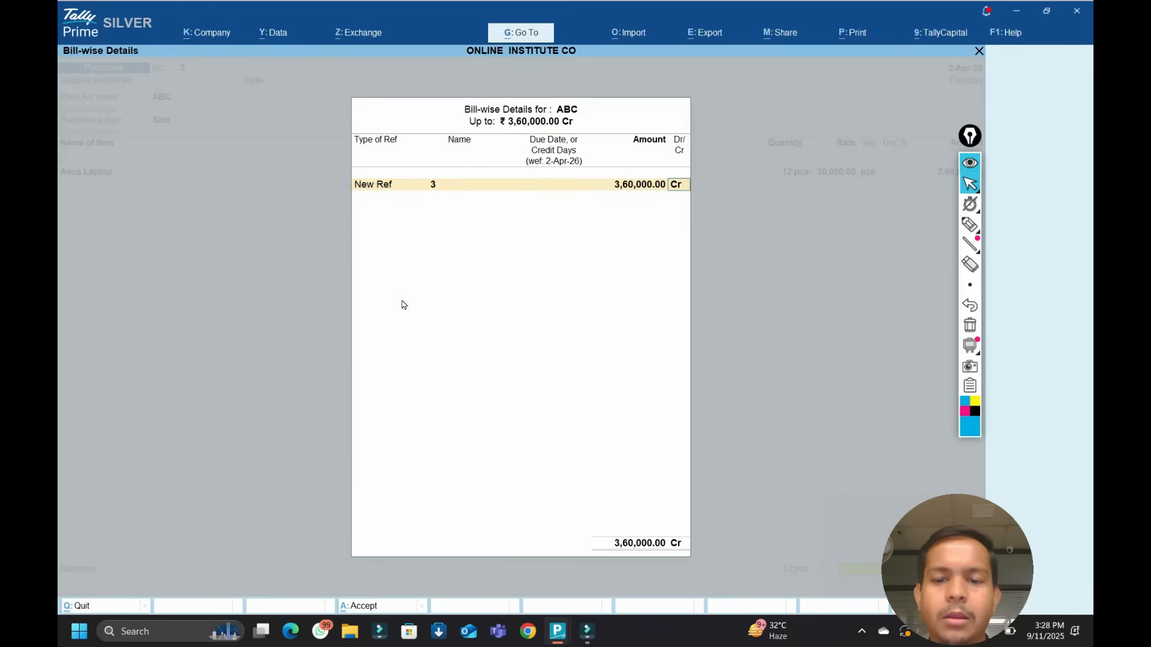
key("Return")
key("Return")
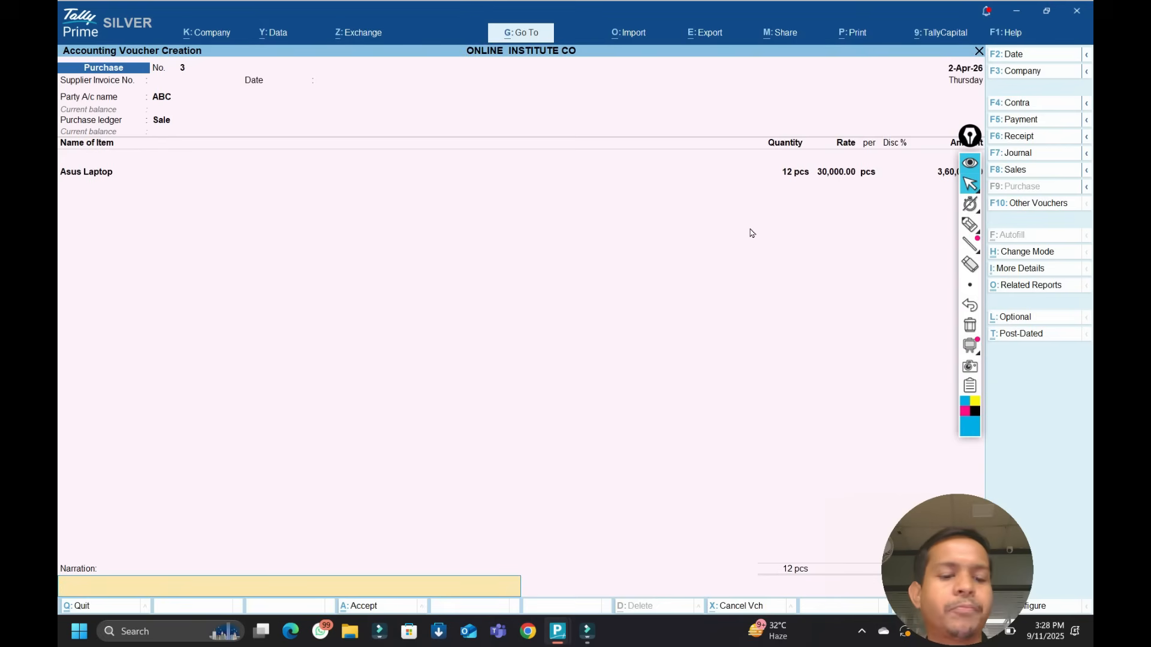
Enter the narration "goods purchase from abc" and try to save the purchase voucher.
type("goods purcha")
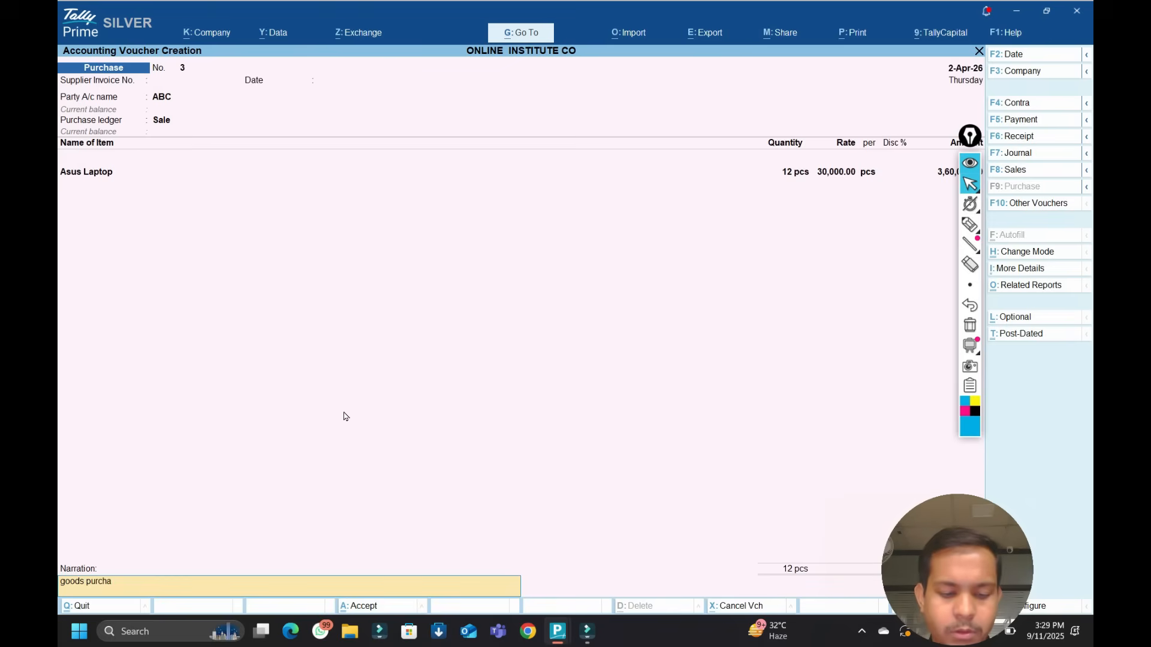
type("se from abc")
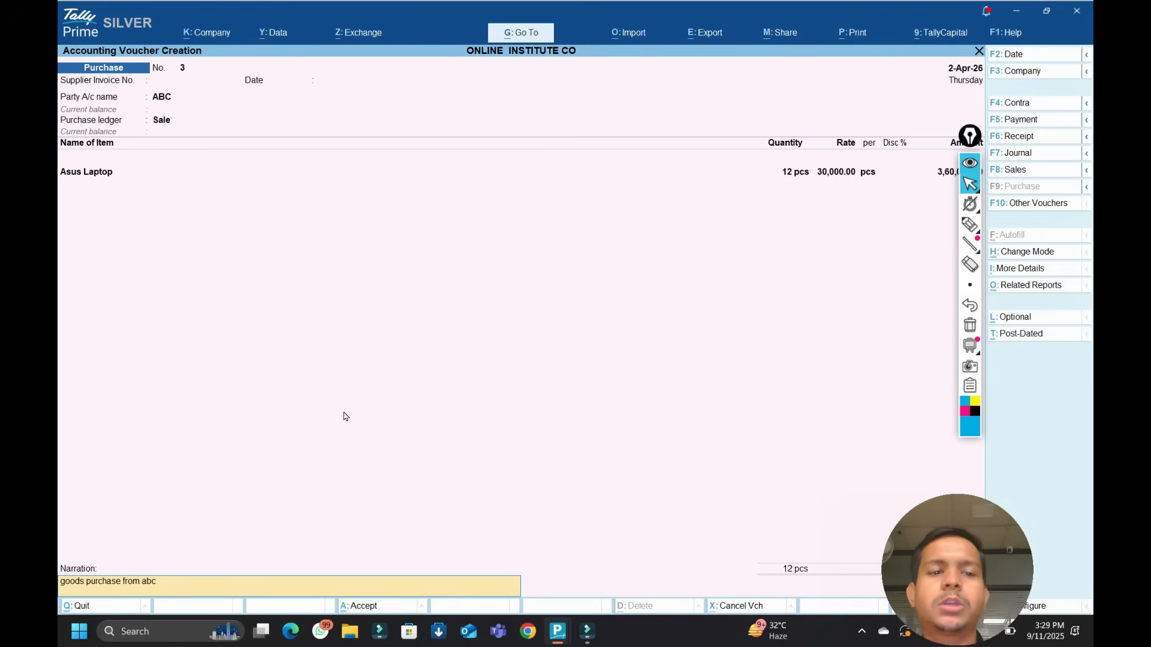
key("ctrl+a")
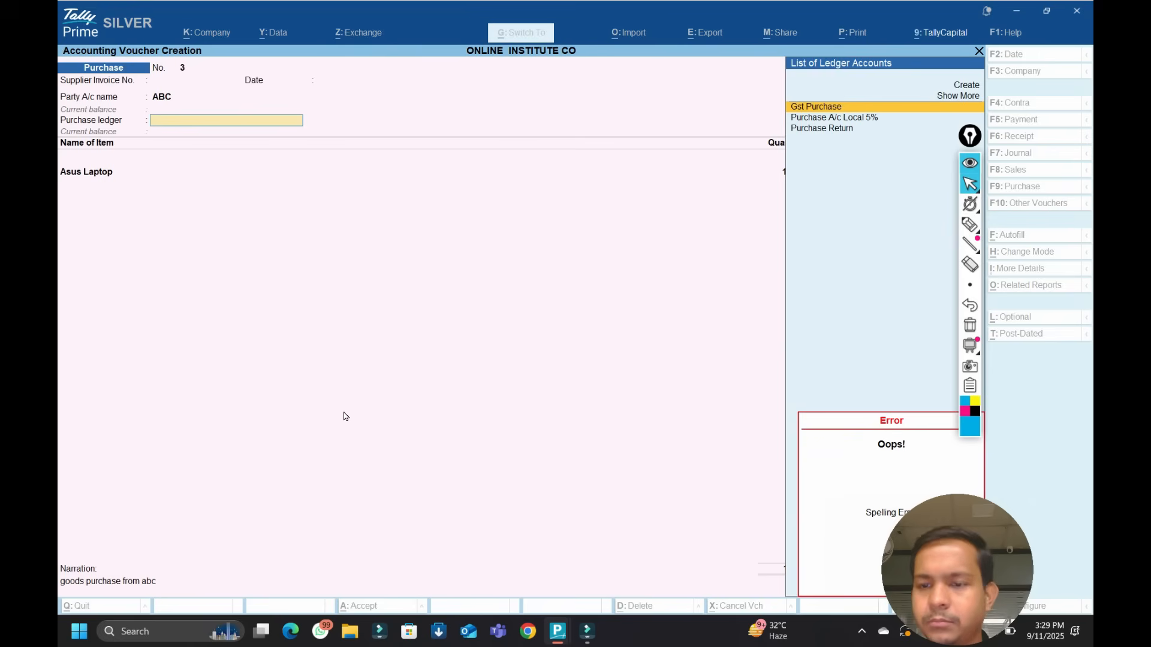
Choose Gst Purchase as the purchase ledger for the ABC voucher and save the voucher.
key("Return")
key("ctrl")
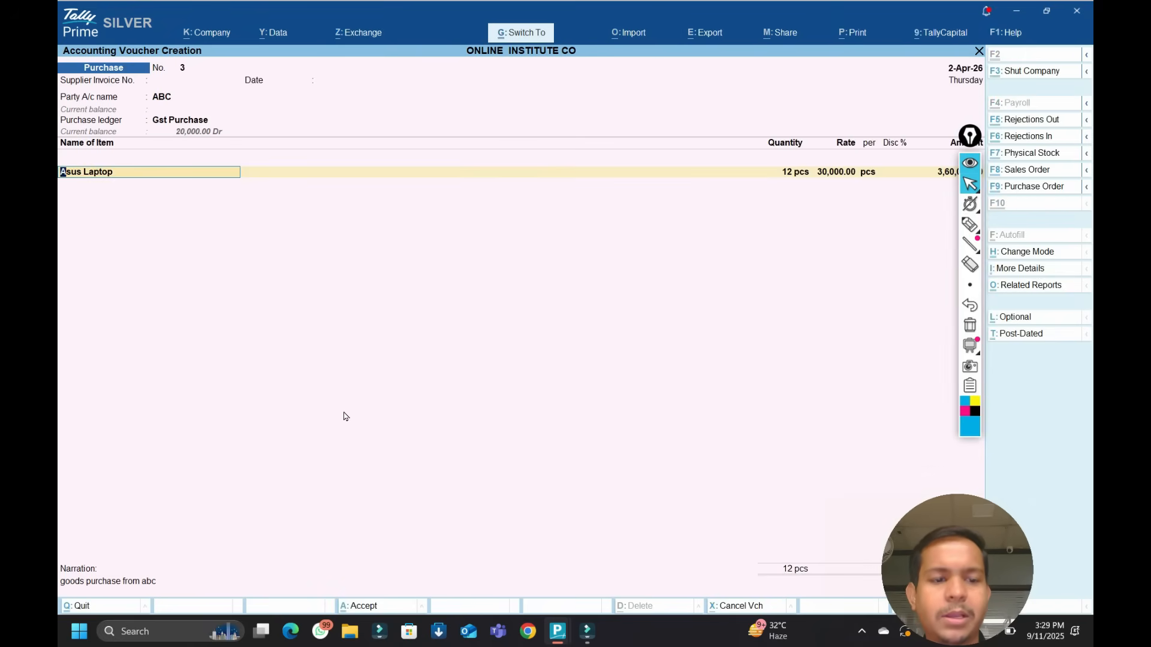
key("ctrl+a")
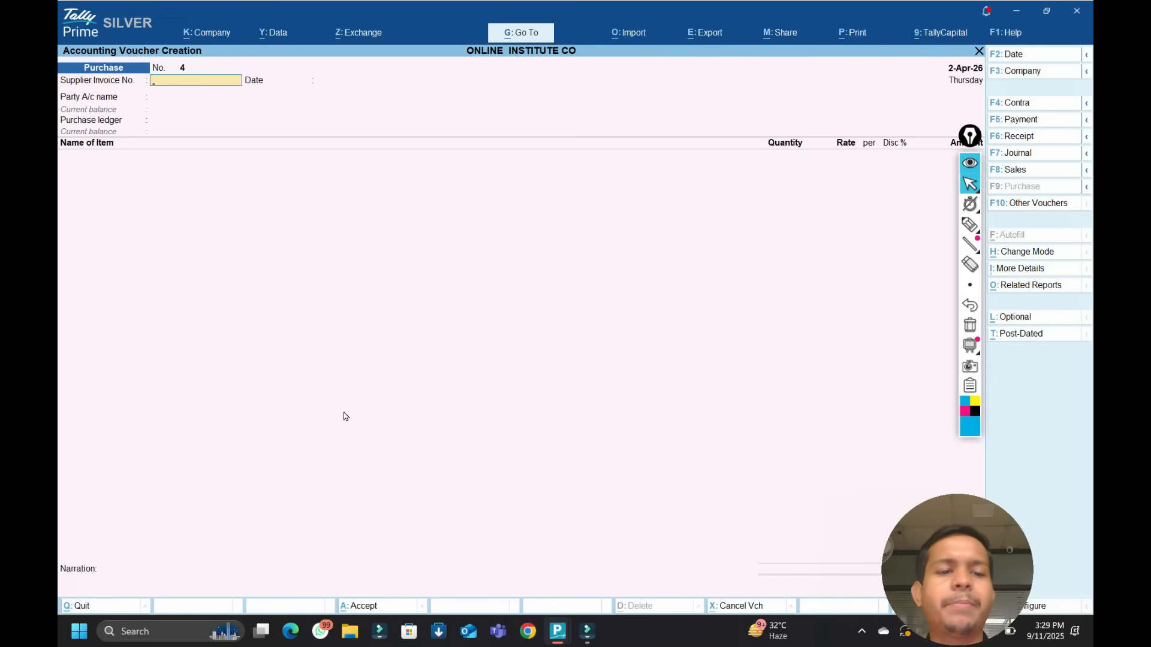
Set the new purchase voucher's party account to Alka Traders and its purchase ledger to Gst Purchase.
key("Return")
key("Return")
key("Down")
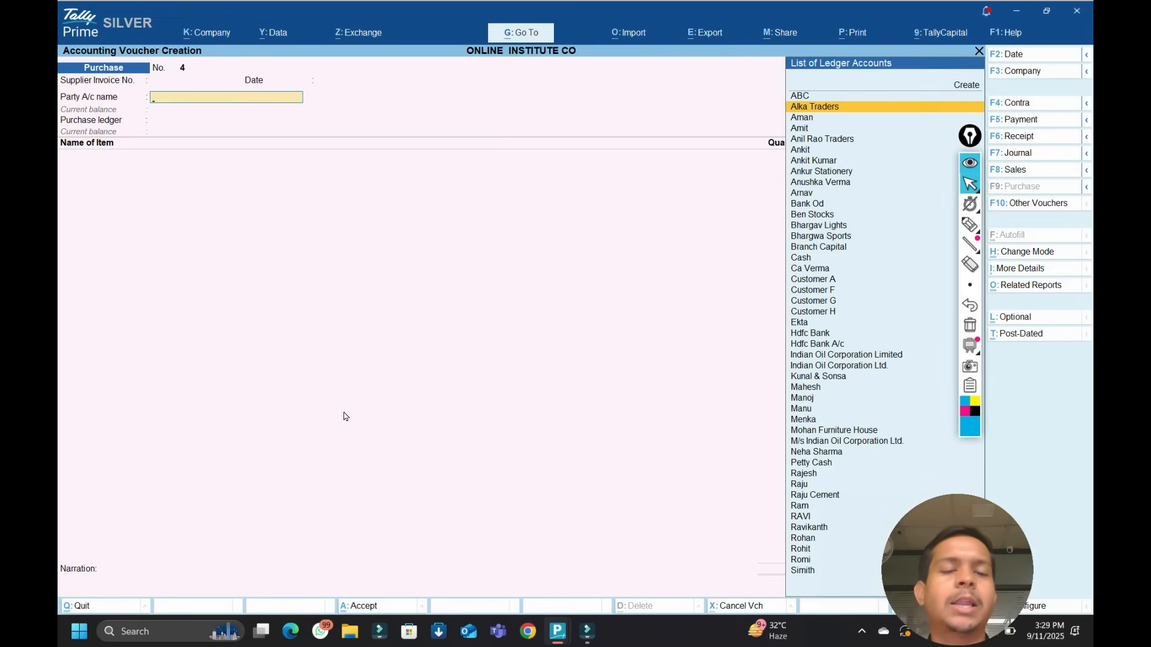
key("Return")
key("ctrl+a")
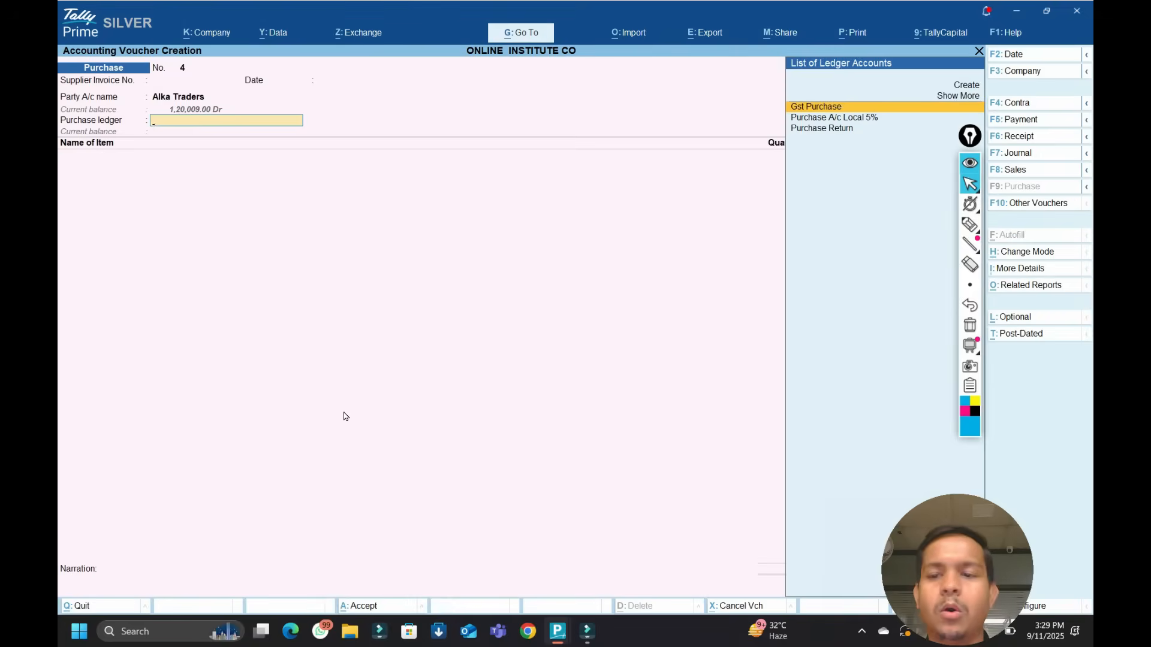
key("Return")
Add the stock item Asus Laptop to the purchase voucher with a quantity of 2 pcs at the rate of 30,000.00.
key("Down")
key("Down")
key("Down")
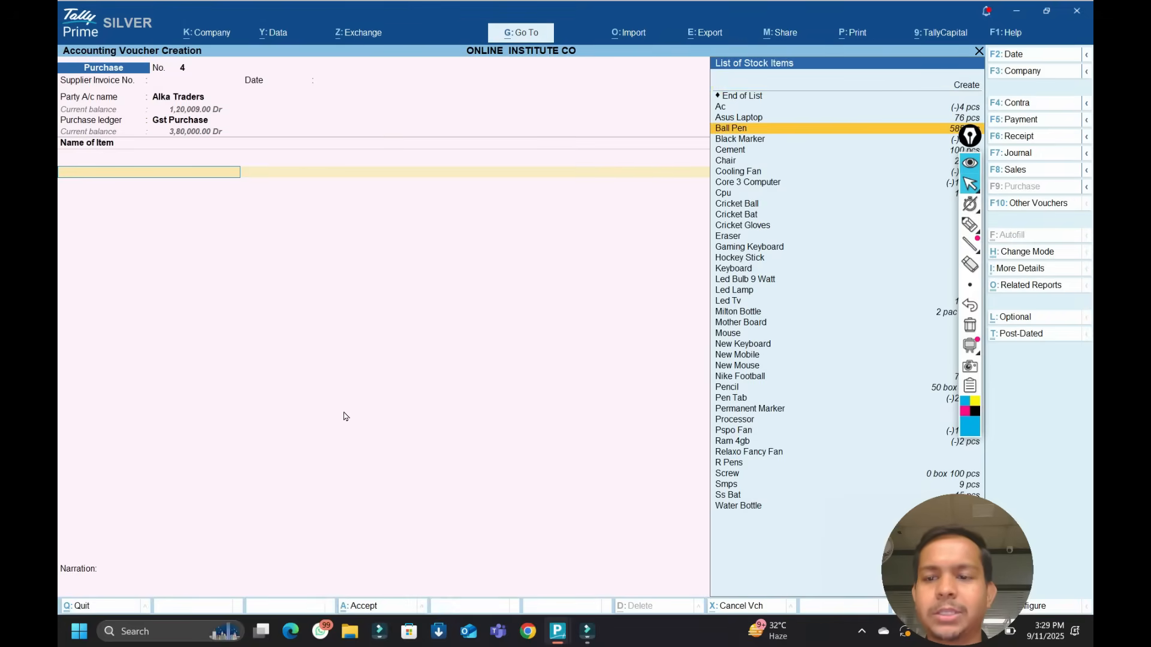
key("Up")
key("Return")
key("Return")
key("Return")
type("2")
key("Return")
key("Return")
key("Return")
key("Return")
key("Return")
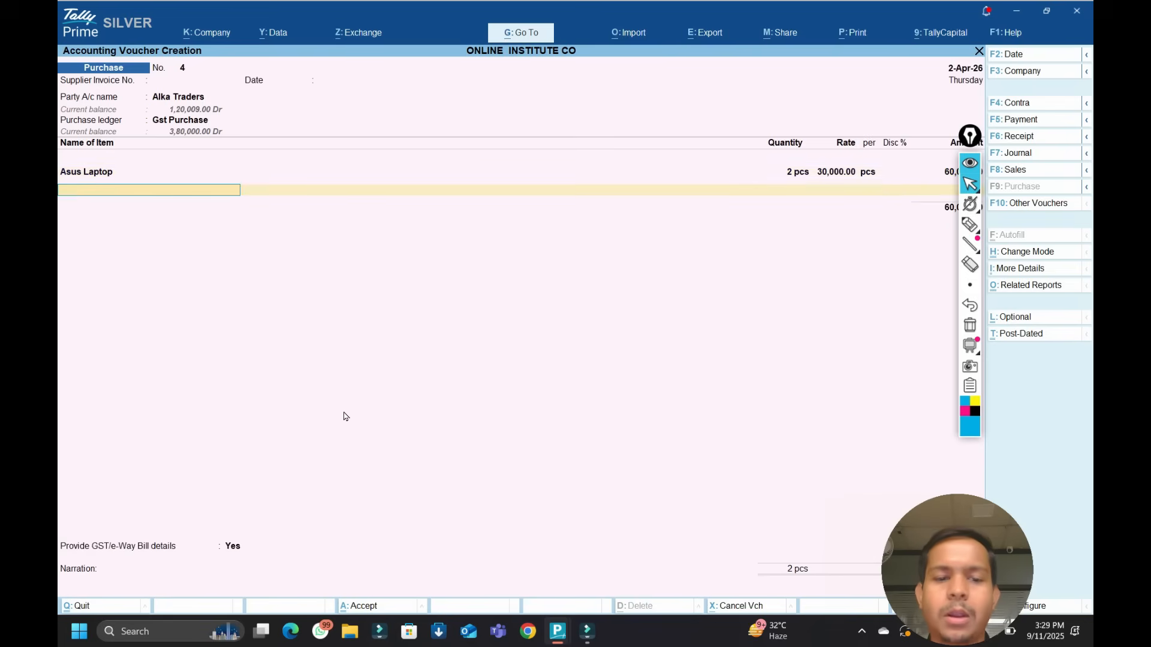
End the item and ledger entries of the purchase voucher and enter the narration "goods purchase from abc".
key("Return")
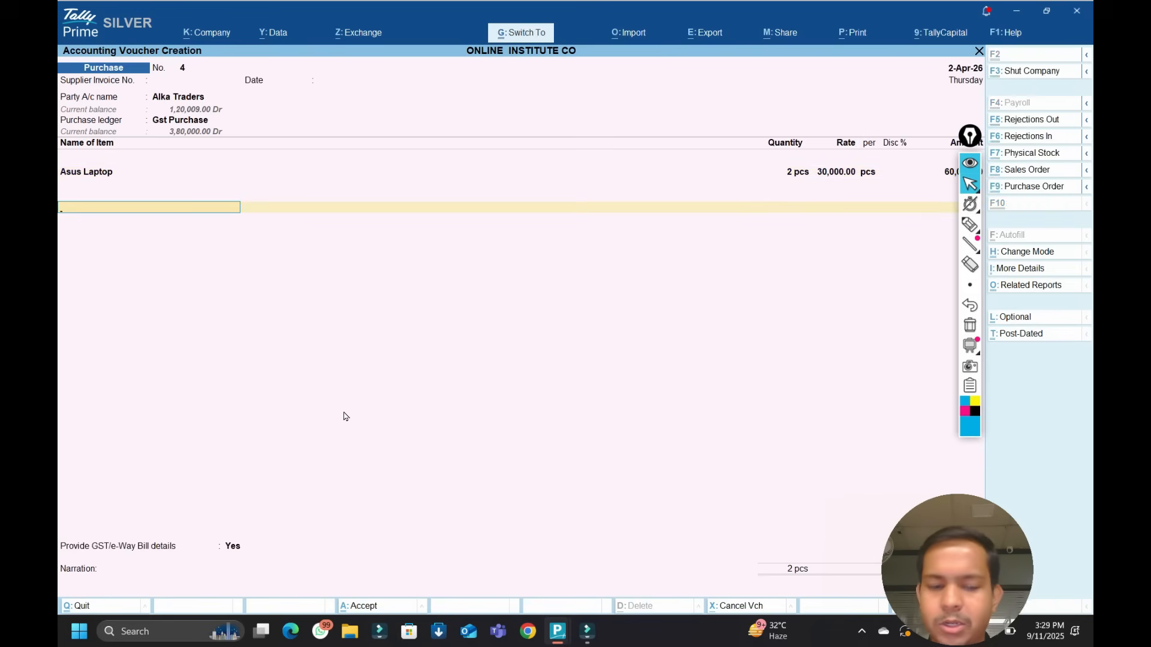
key("Return")
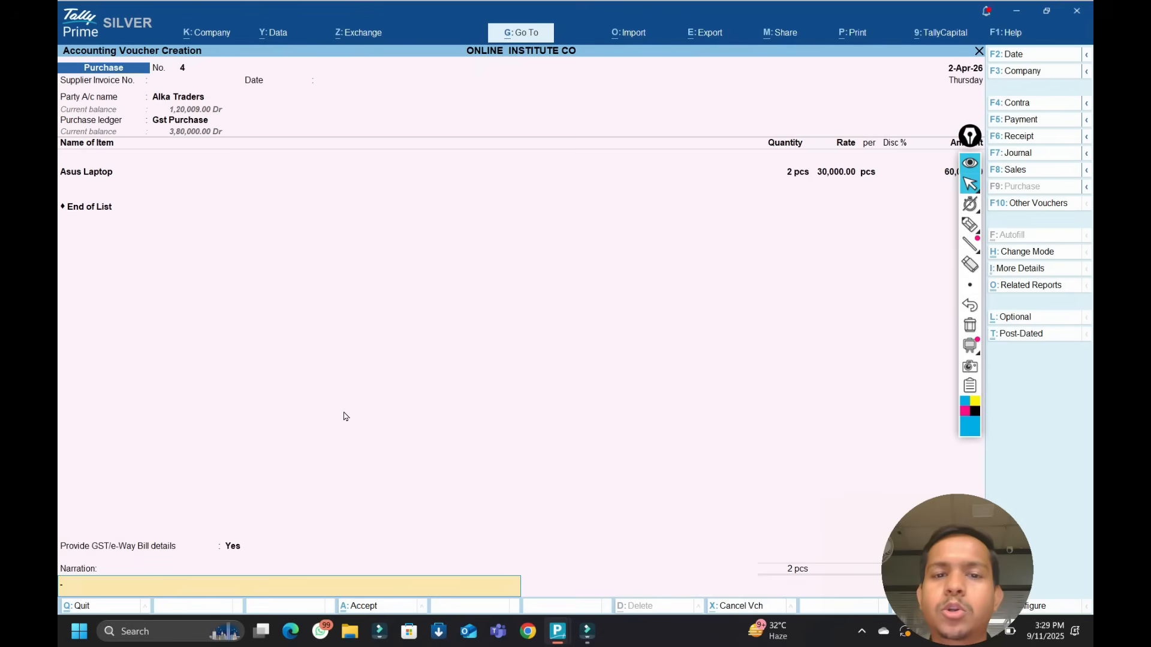
type("goods purchase from abc")
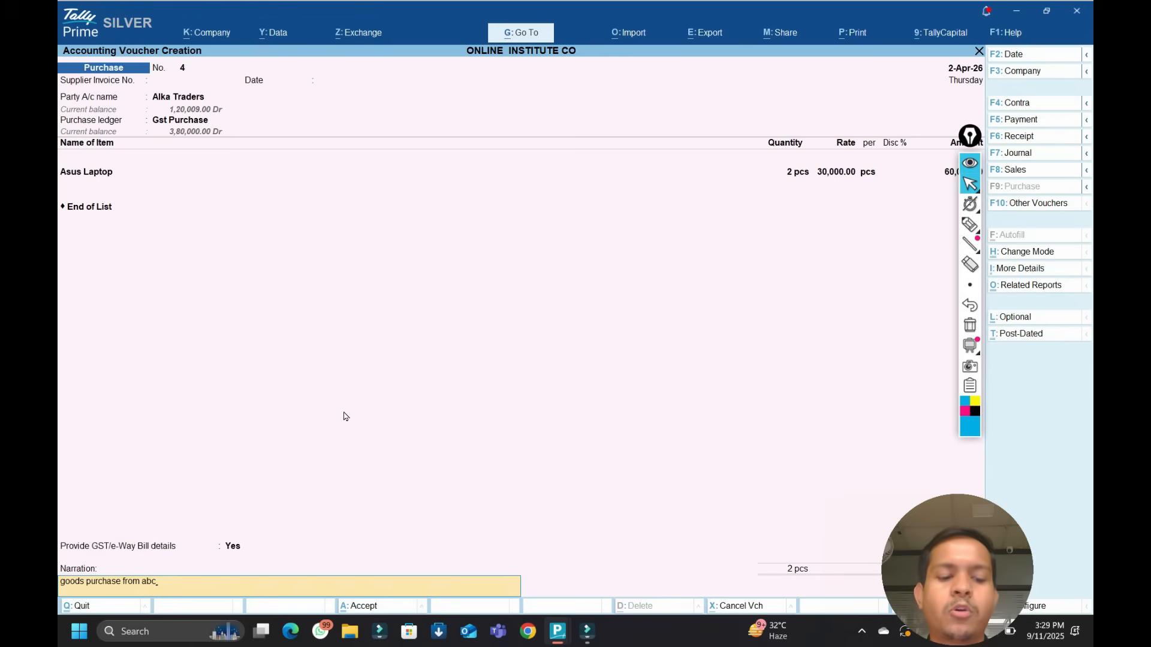
Clear the narration of the Alka Traders purchase voucher, keeping New Ref 4 in its bill-wise details.
key("BackSpace")
key("BackSpace")
key("BackSpace")
key("BackSpace")
key("BackSpace")
key("BackSpace")
key("BackSpace")
key("BackSpace")
key("BackSpace")
key("BackSpace")
key("BackSpace")
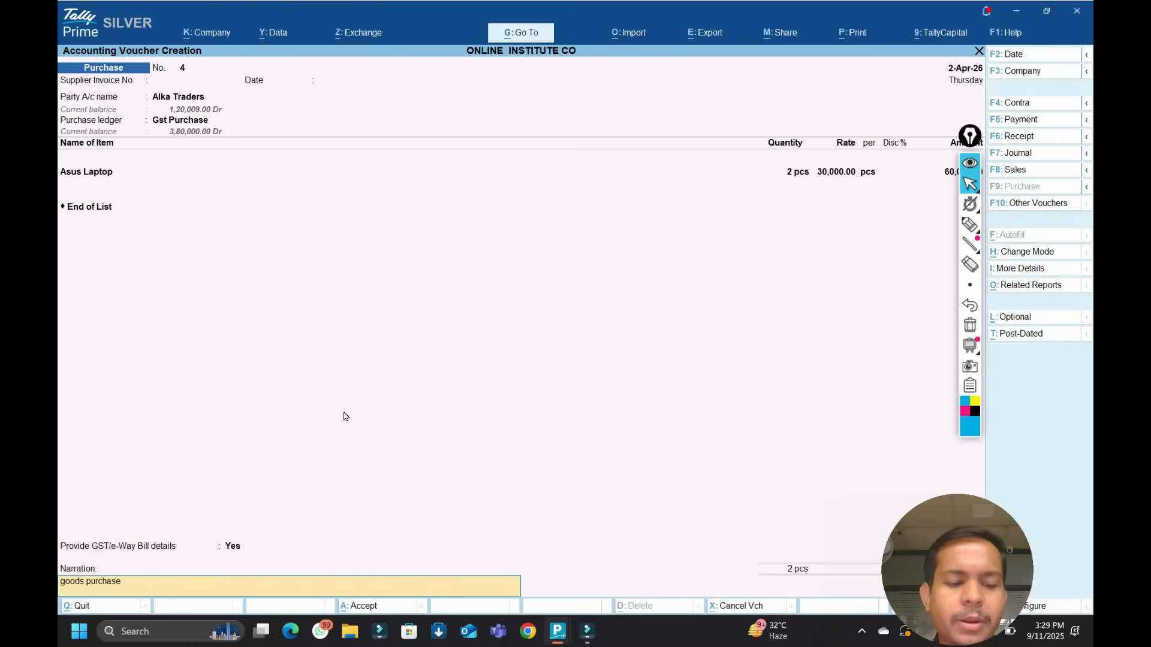
key("BackSpace")
key("BackSpace")
key("BackSpace")
key("BackSpace")
key("BackSpace")
key("BackSpace")
key("BackSpace")
key("BackSpace")
key("BackSpace")
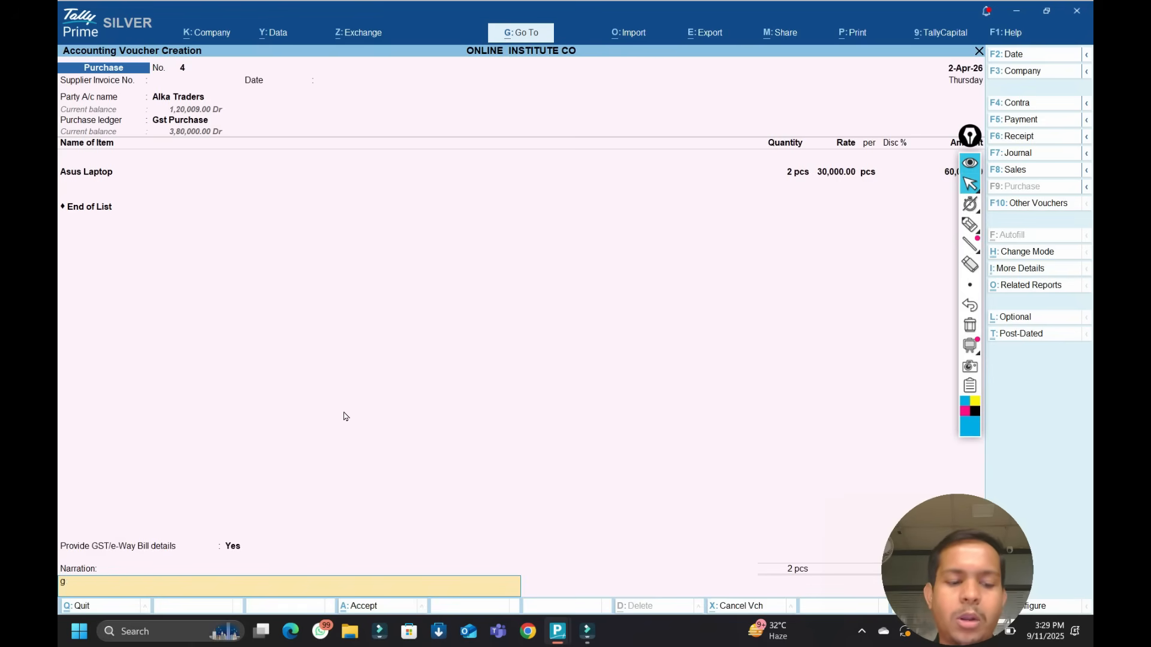
key("Return")
key("Return")
key("Return")
key("Return")
key("Return")
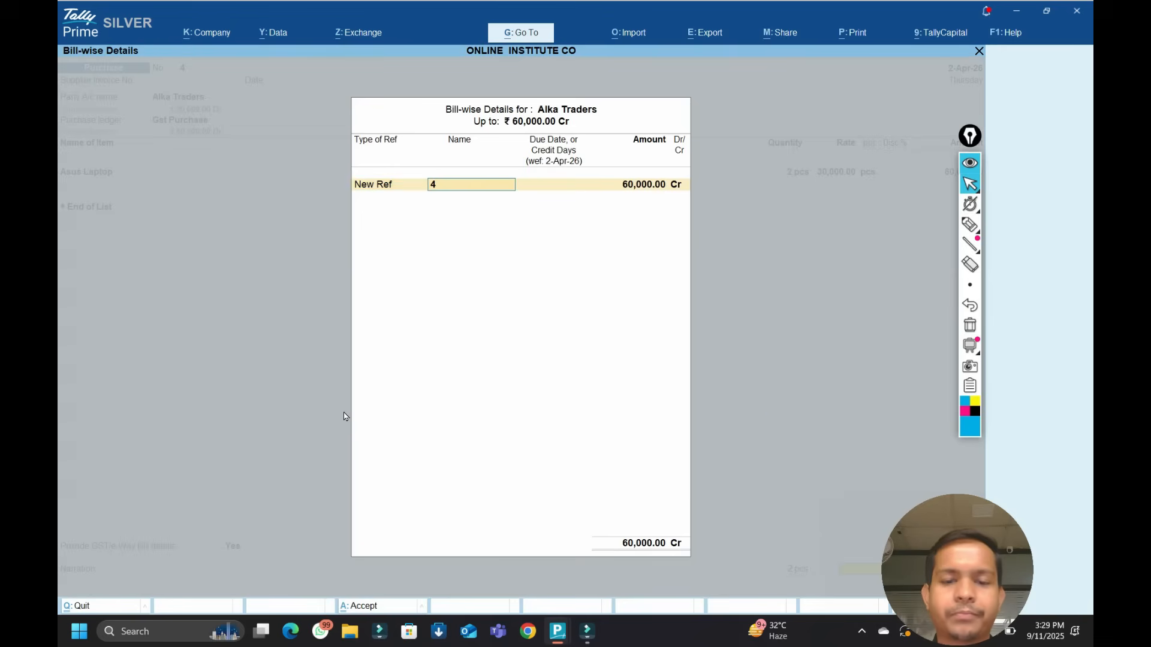
key("Return")
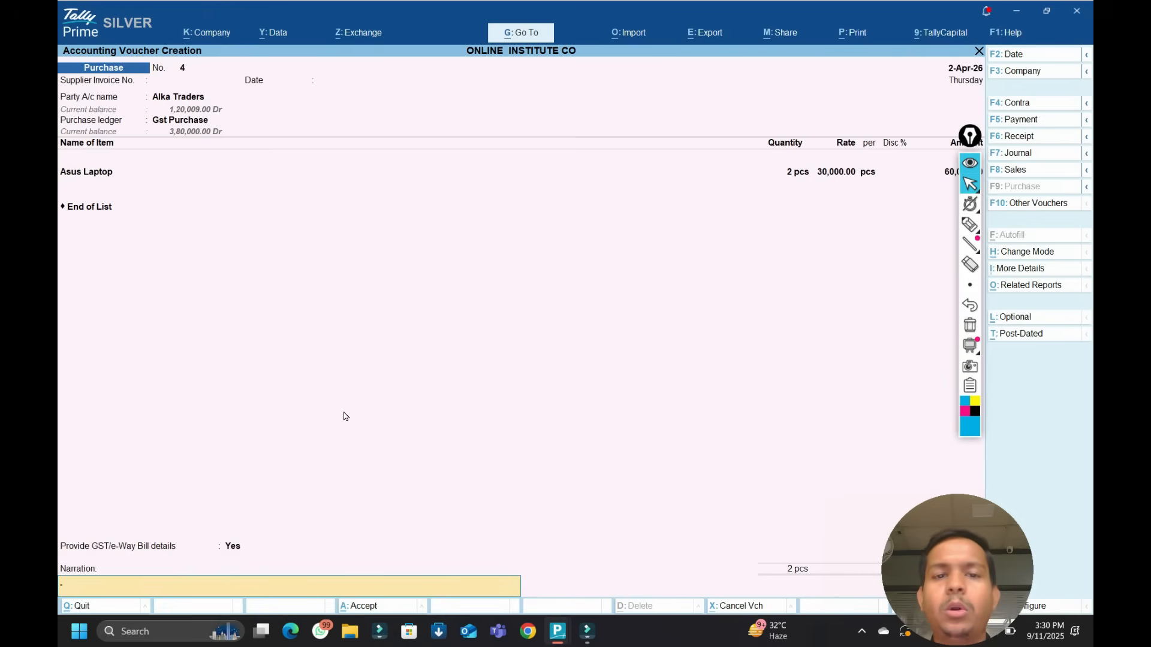
Recall the narration "goods purchase from abc", change it to "goods purchase from alka traders" and save the voucher.
key("alt")
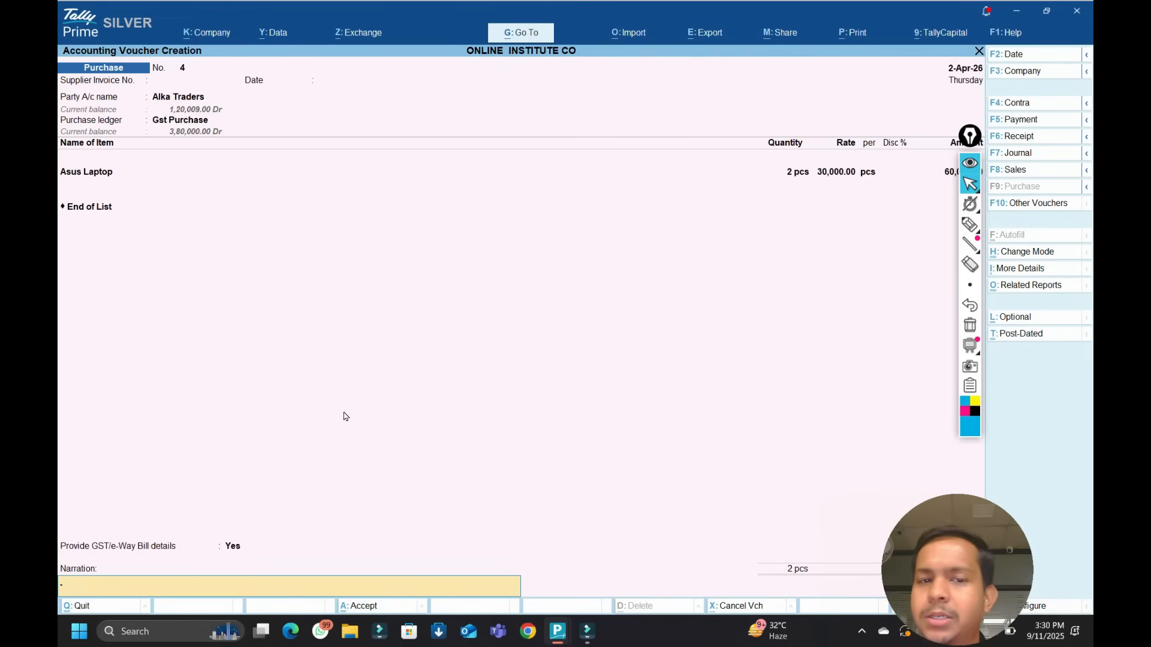
type("goods purchase from abc")
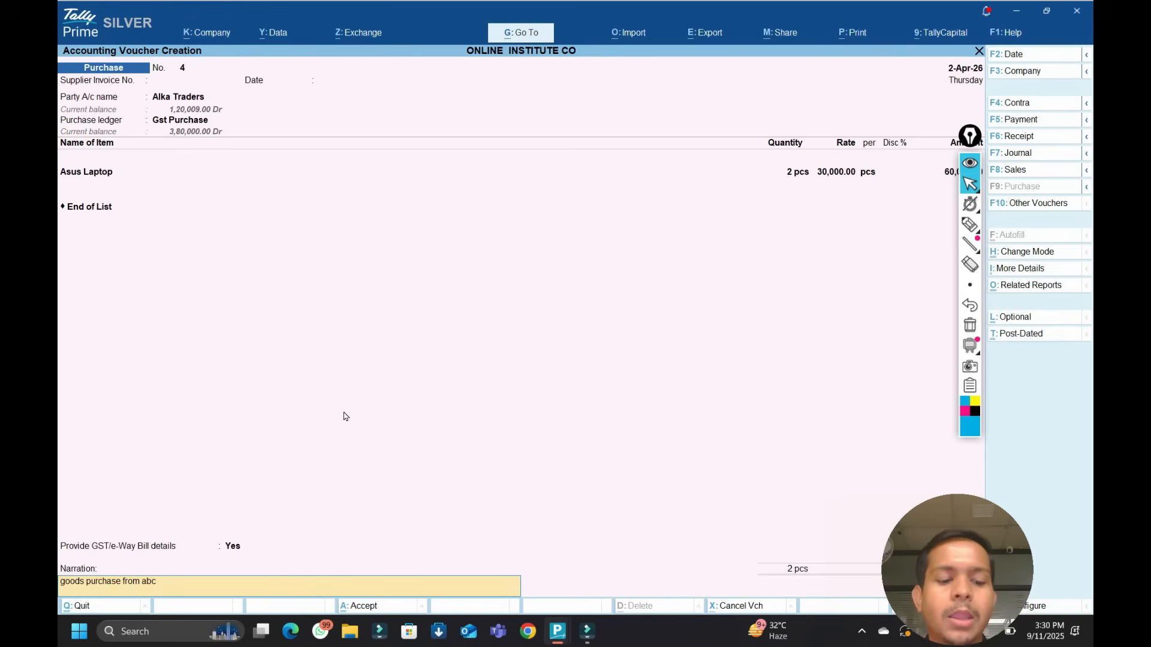
key("BackSpace")
key("BackSpace")
type("lka traders")
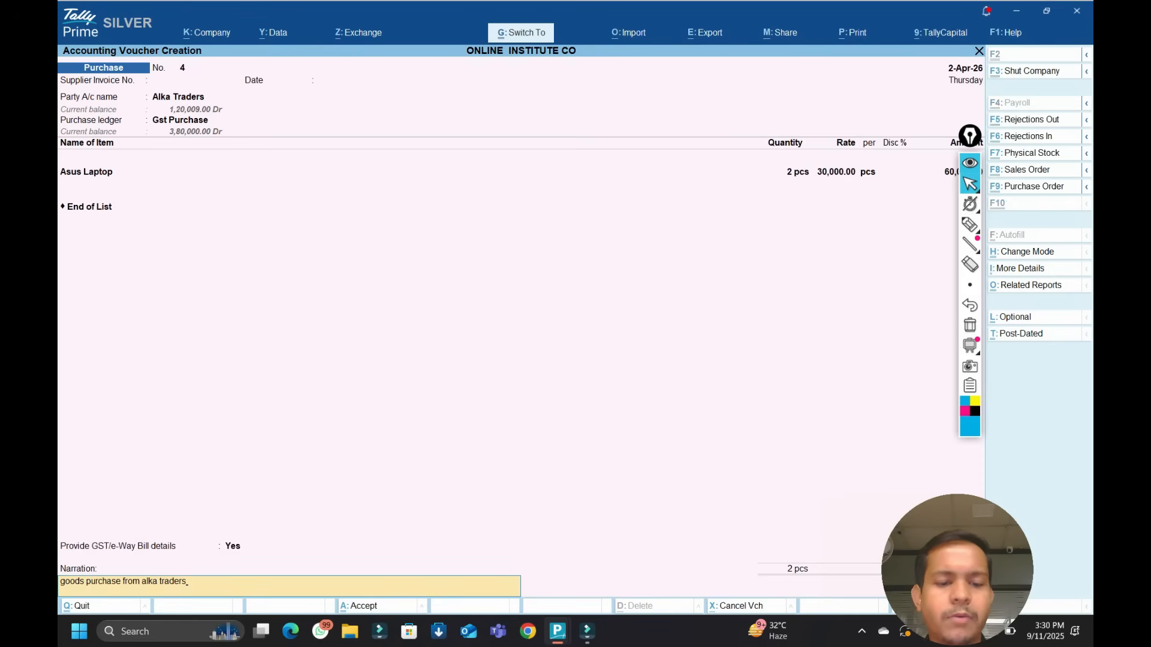
key("ctrl+a")
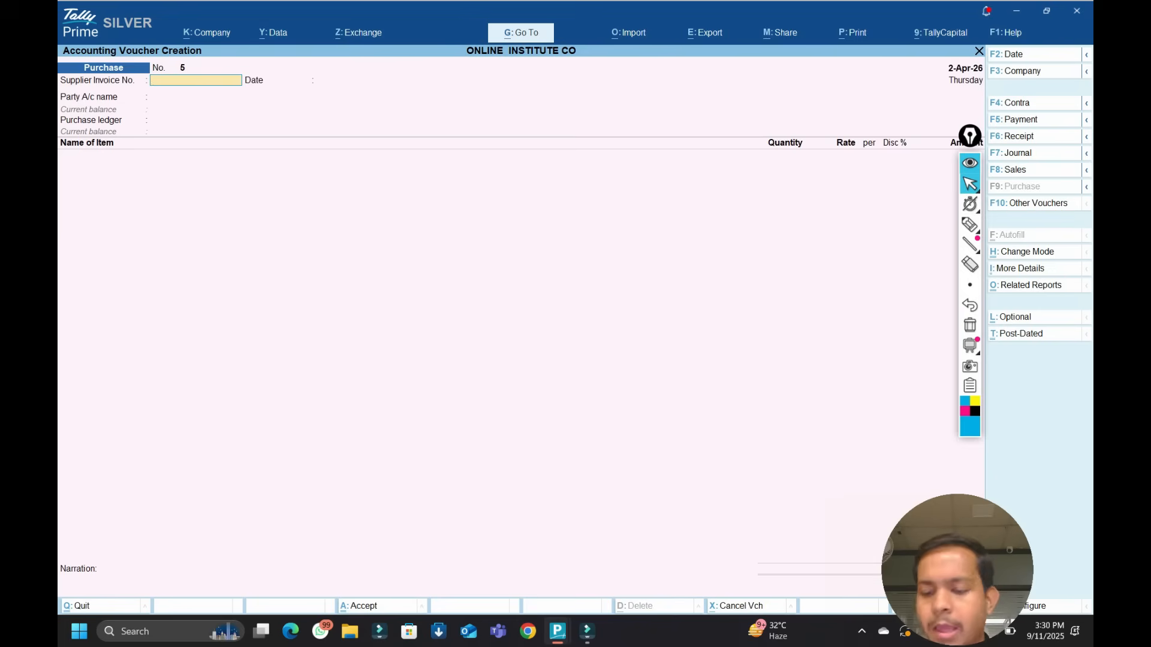
In the new purchase voucher, choose the party account two entries below Alka Traders and Gst Purchase as the purchase ledger.
key("Return")
key("Return")
key("Down")
key("Down")
key("Down")
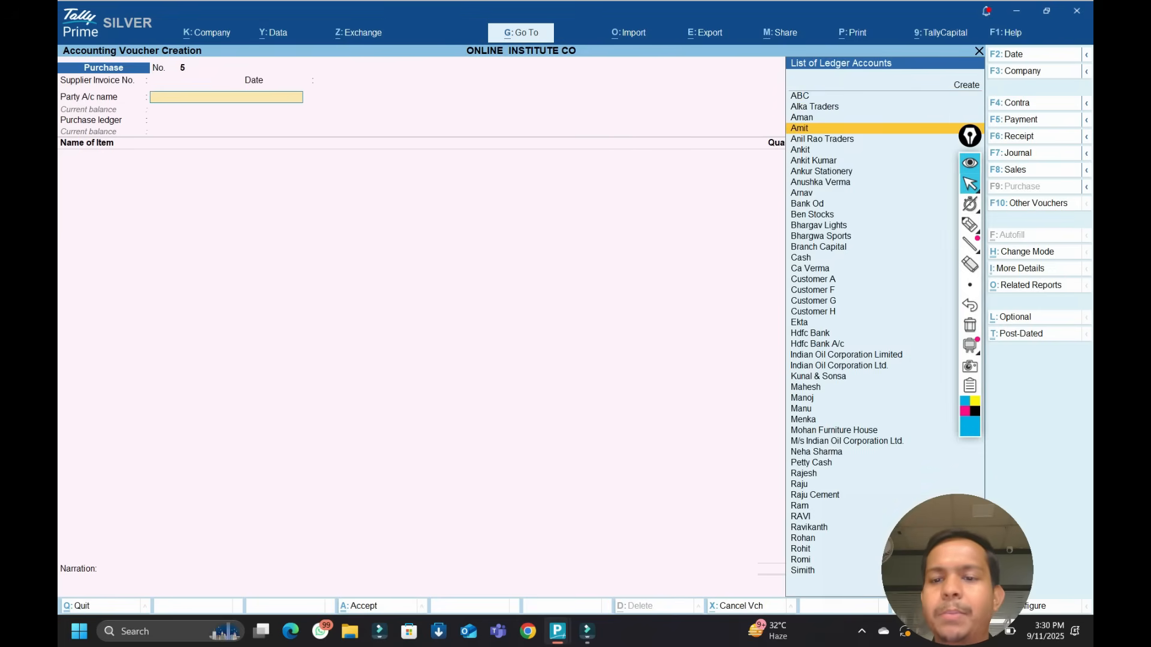
key("Return")
key("ctrl+a")
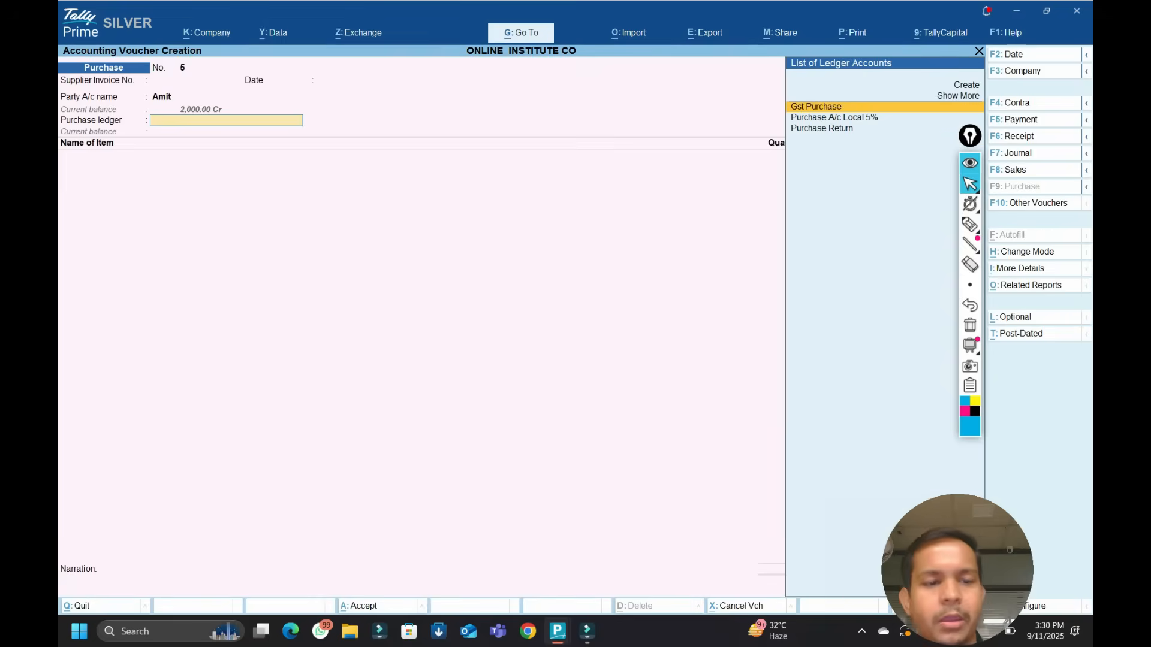
key("Return")
Add Ball Pen, 22 pcs from Delhi Godown at 10.00 each, without tracking or order numbers, and end the item list.
key("Down")
key("Down")
key("Down")
key("Return")
key("Return")
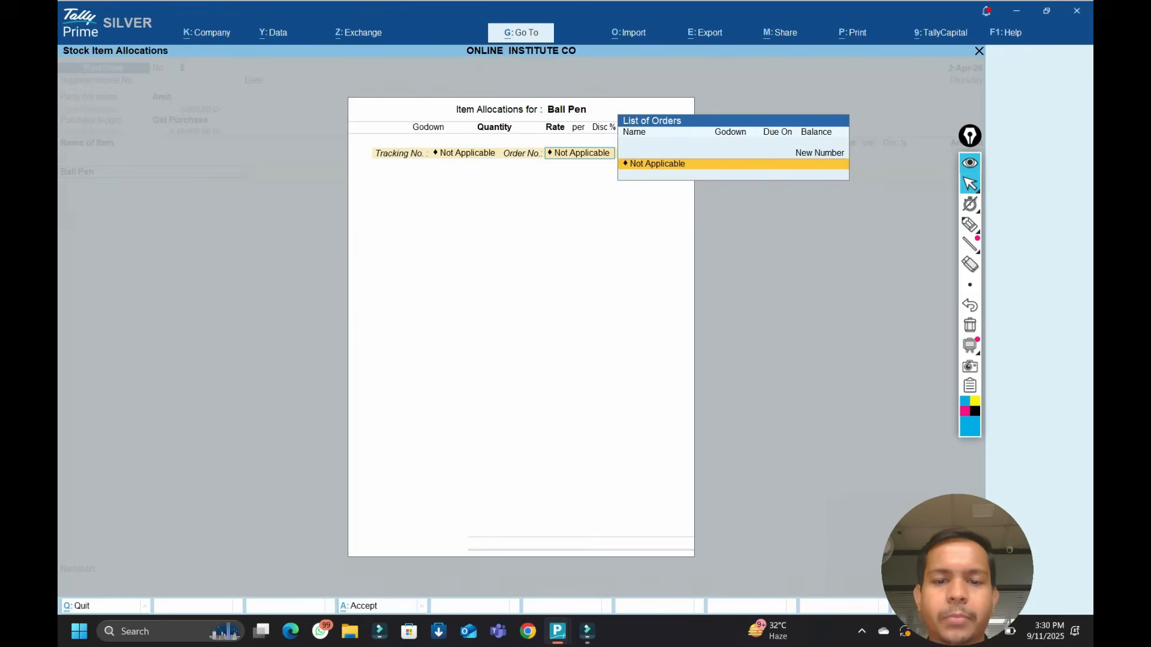
key("Return")
type("22 pcs")
key("Return")
key("Return")
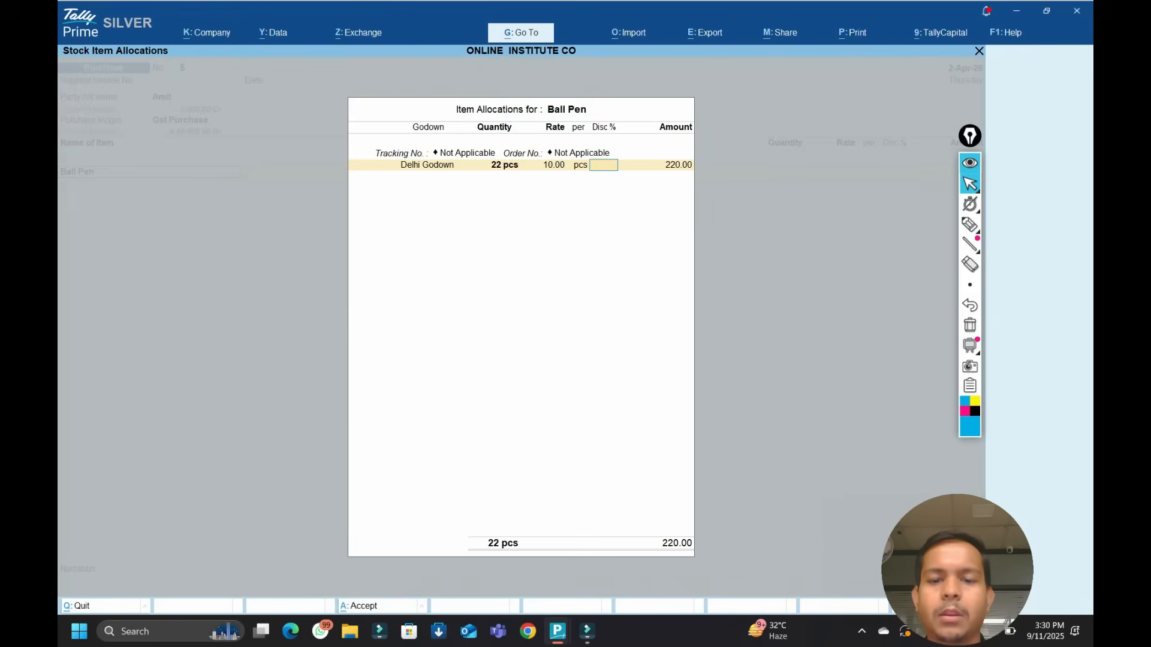
key("Return")
key("Return")
key("Return")
key("Return")
key("Return")
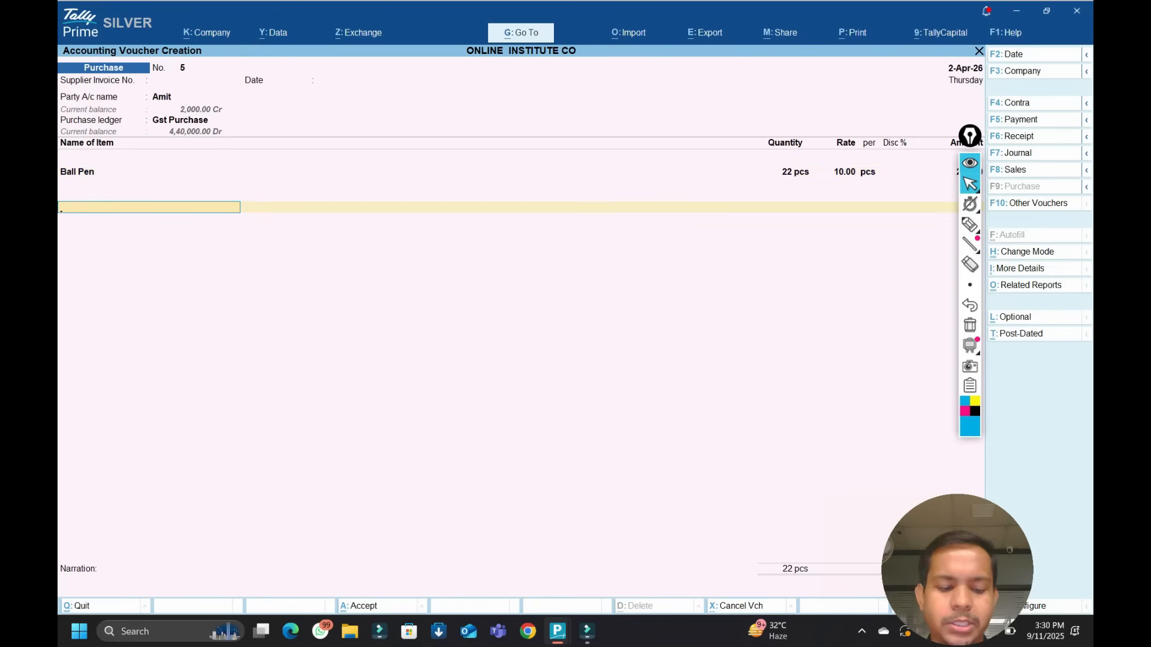
key("ctrl")
key("Return")
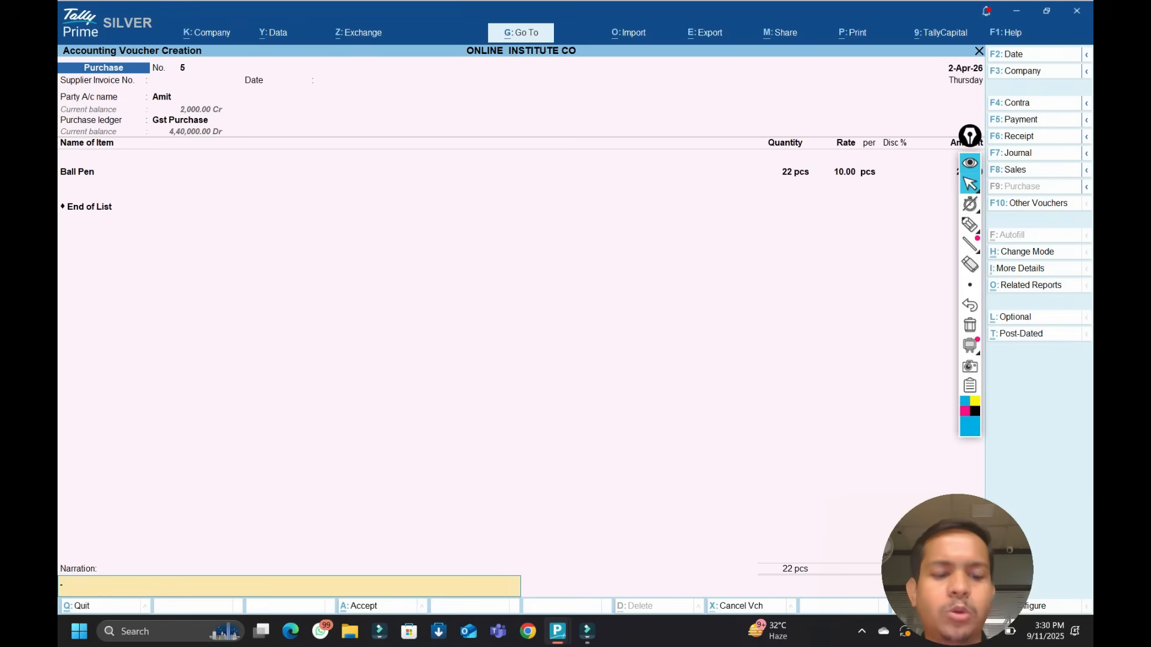
Recall the "goods purchase from alka traders" narration, replace the supplier with this voucher's party name and save the voucher.
key("ctrl")
type("goods purchase from alka traders")
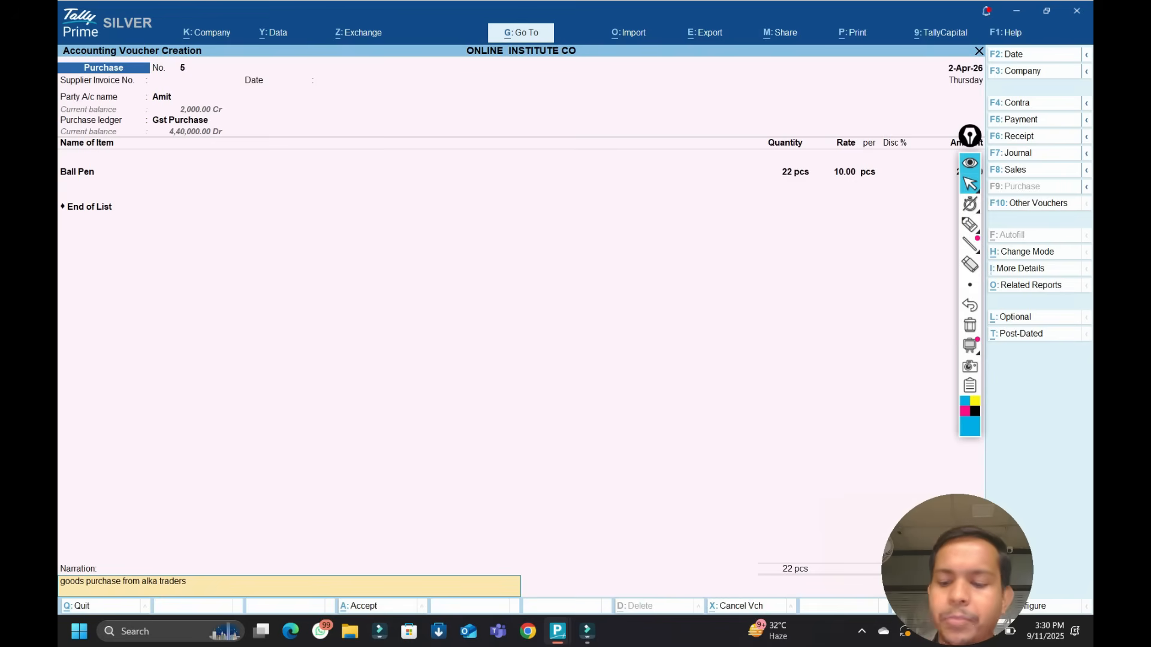
key("BackSpace")
key("BackSpace")
key("BackSpace")
key("BackSpace")
key("BackSpace")
key("BackSpace")
type("mi")
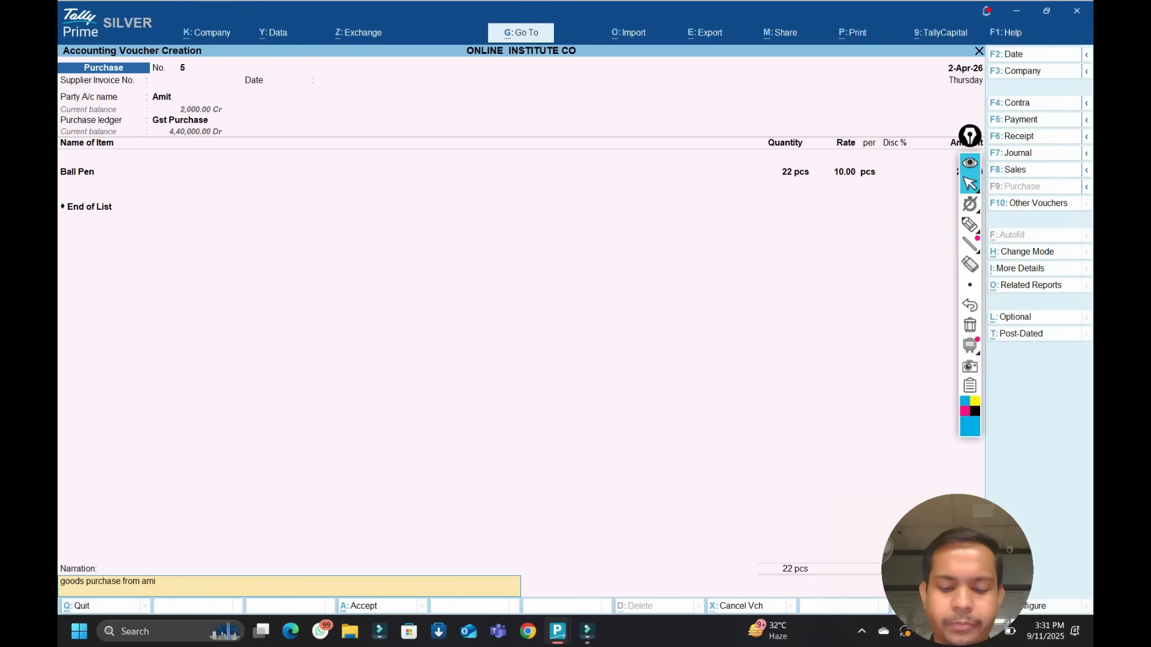
key("Return")
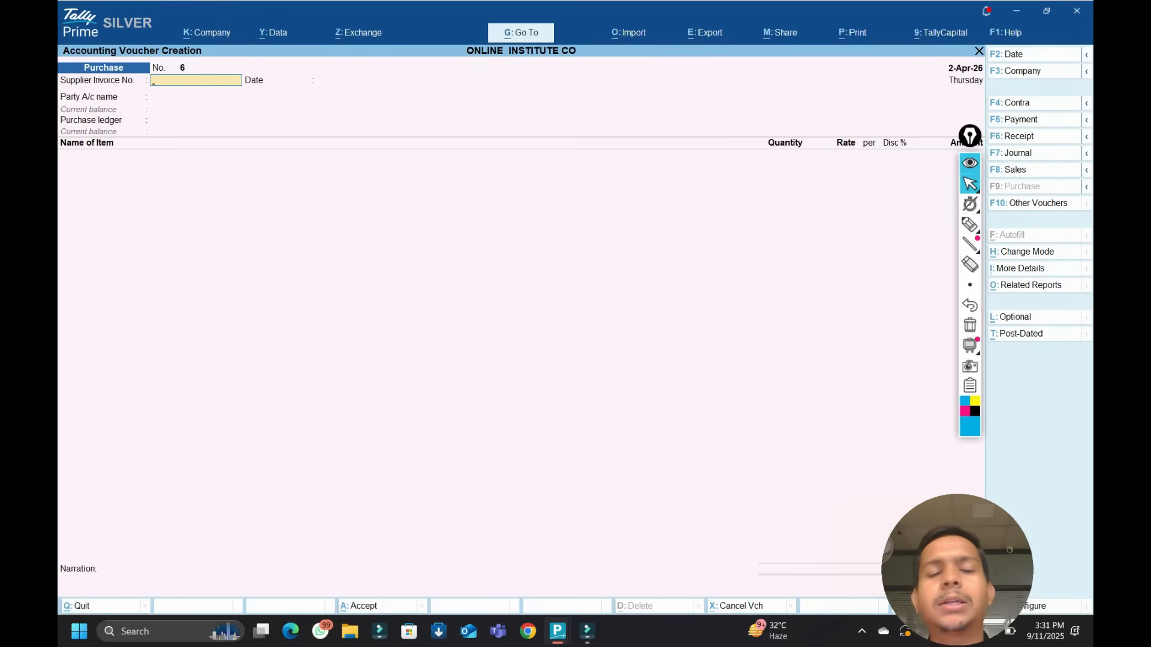
Set Alka Traders as the party and Gst Purchase as the purchase ledger in the new purchase voucher.
key("Return")
key("Return")
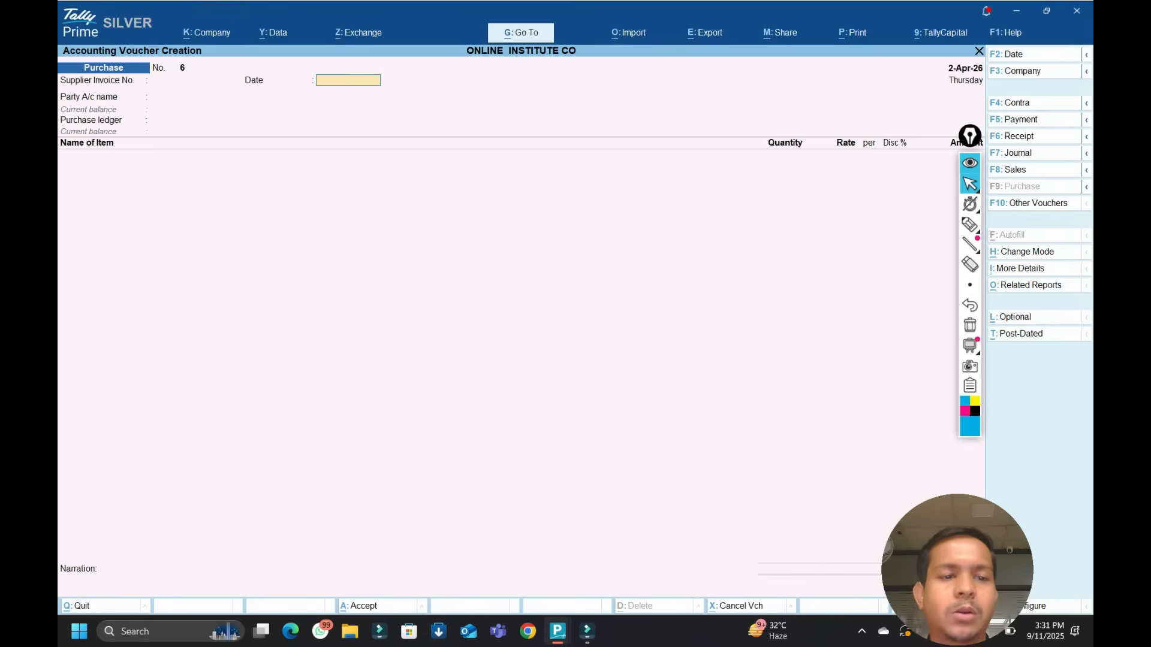
type("Amit")
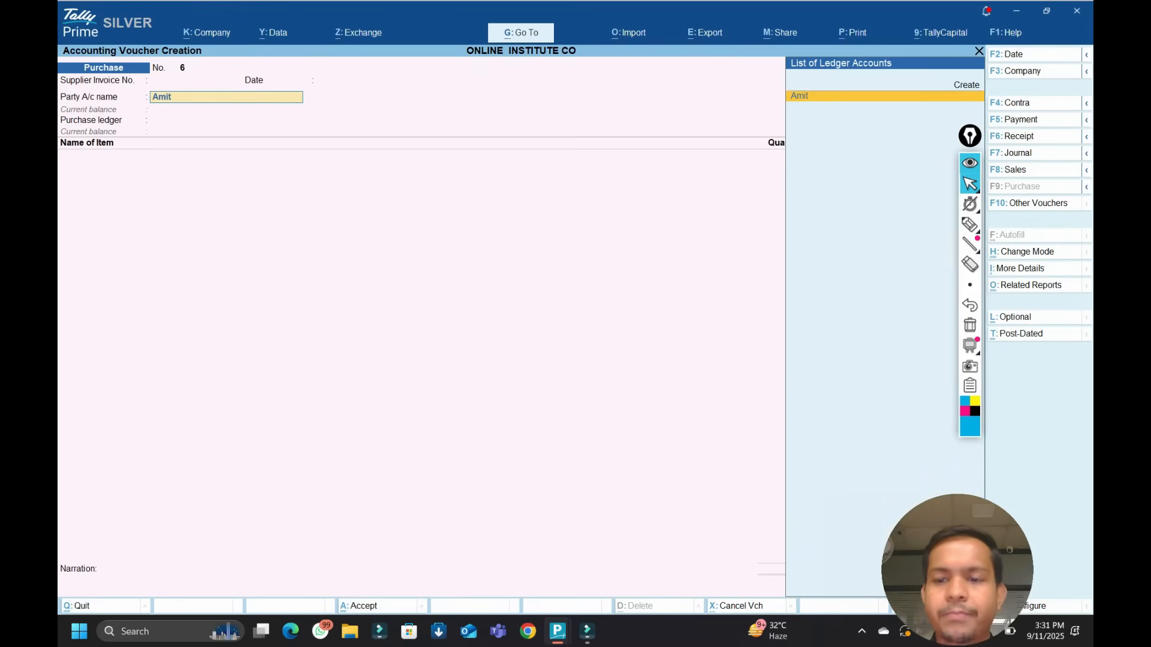
key("BackSpace")
key("BackSpace")
key("BackSpace")
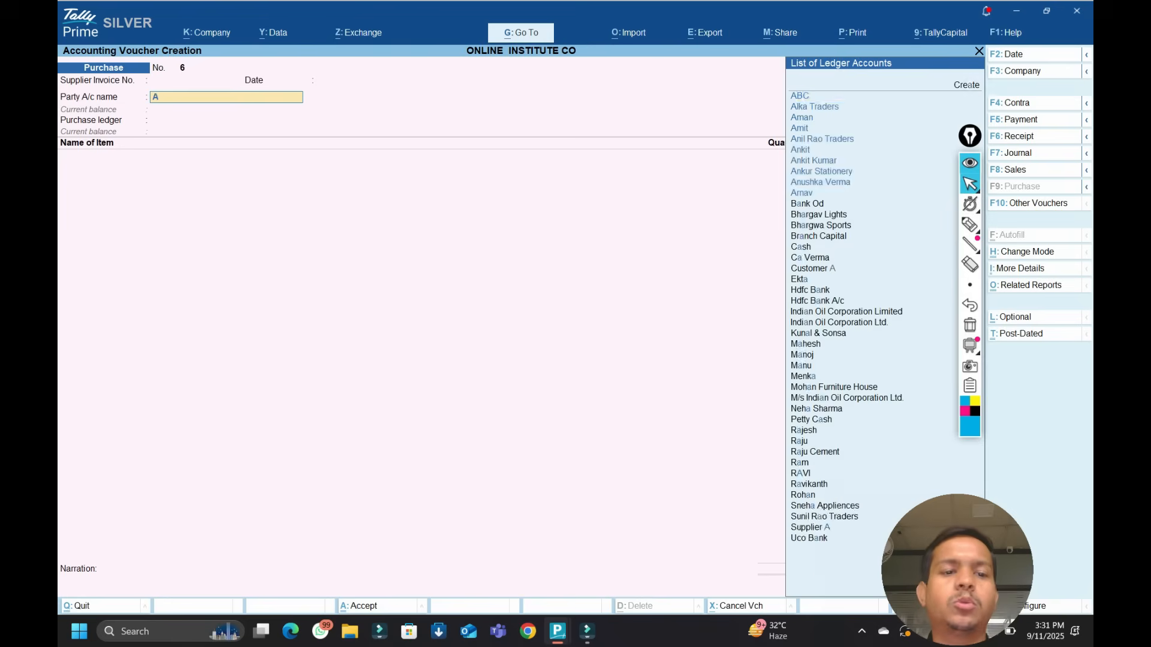
key("Down")
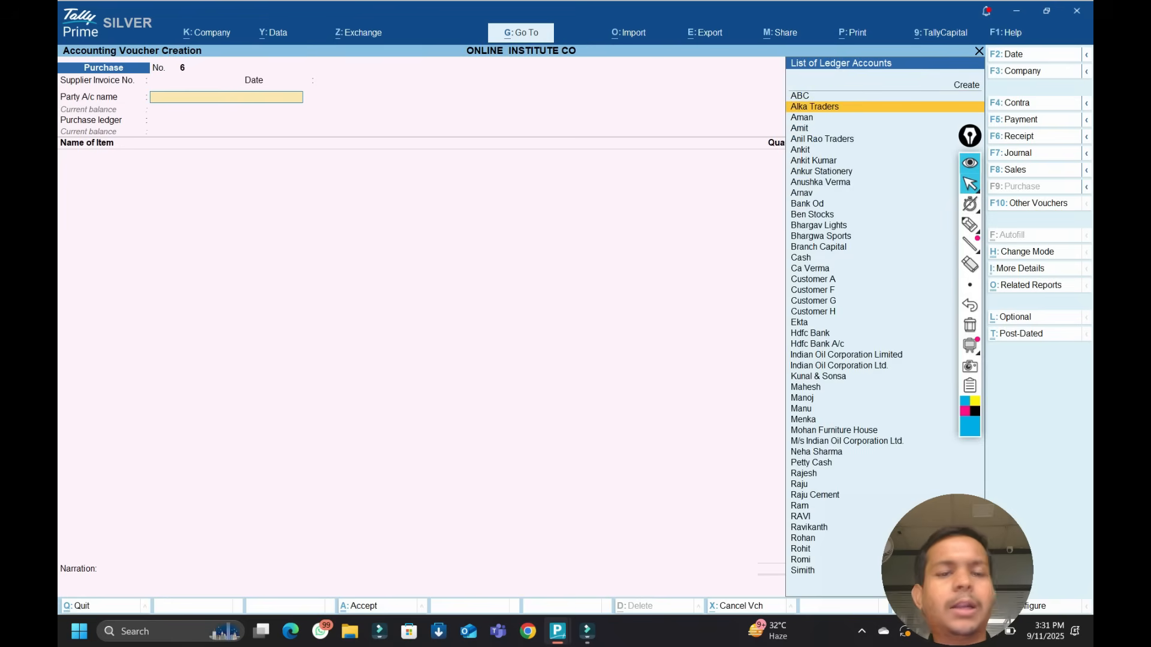
key("Return")
key("ctrl+a")
key("Return")
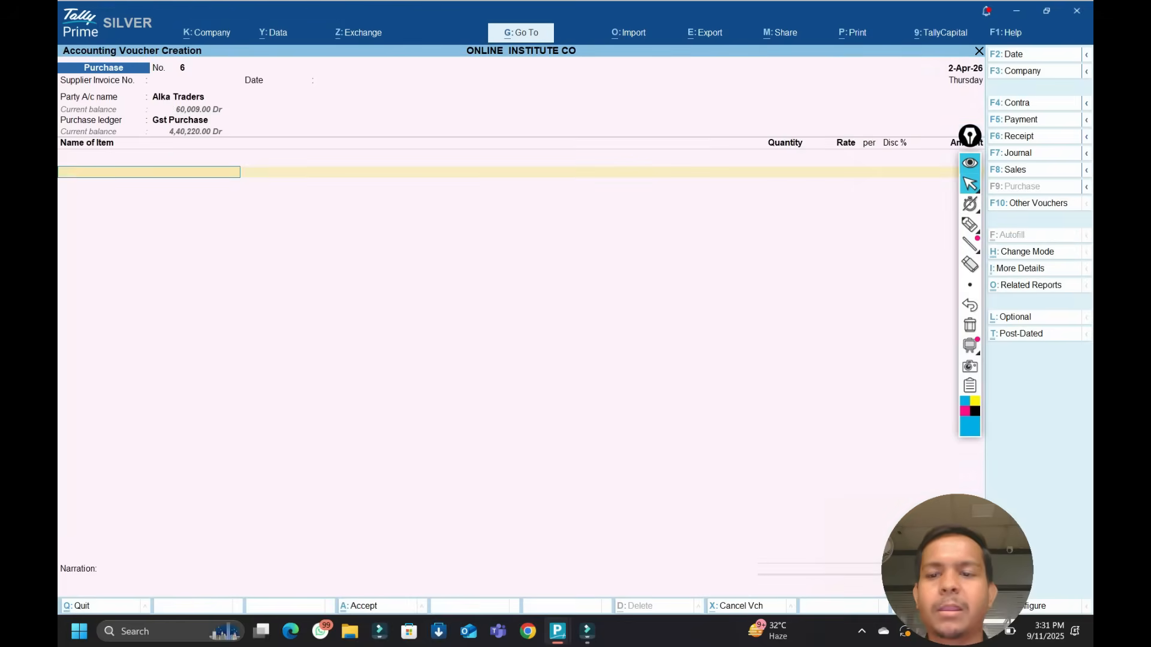
Add Asus Laptop, 1 pcs from Delhi Godown at 30,000.00, without tracking or order numbers, and end the item list.
key("Down")
key("Return")
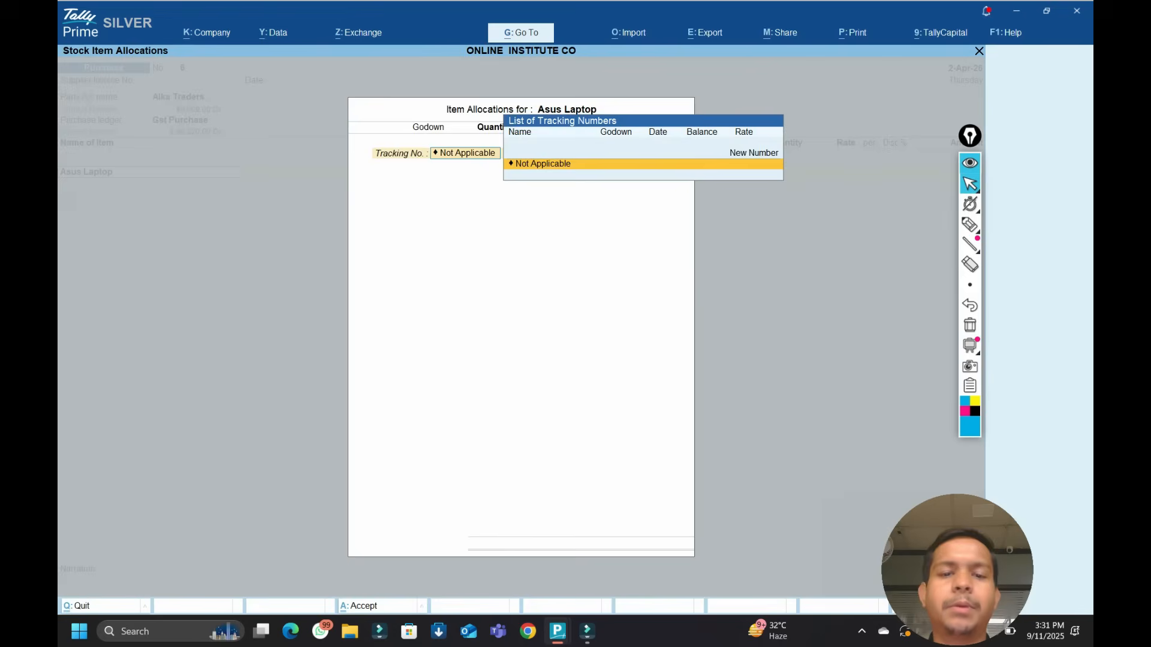
key("Return")
type("q")
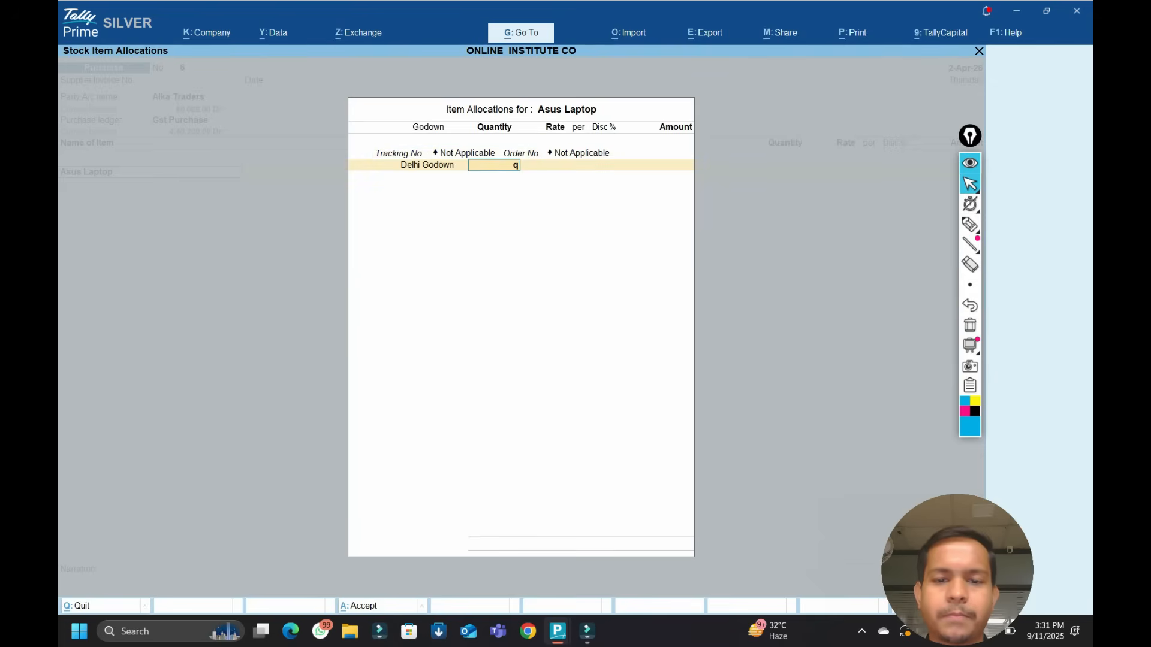
type("1")
key("Return")
key("Return")
key("Return")
key("Return")
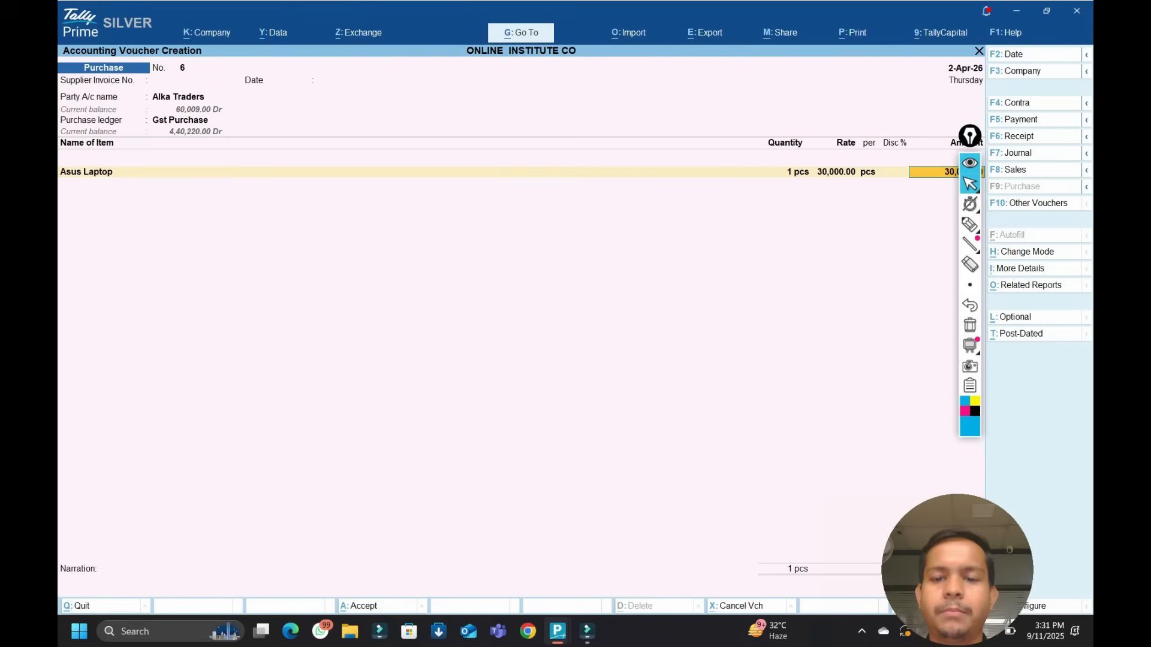
key("Return")
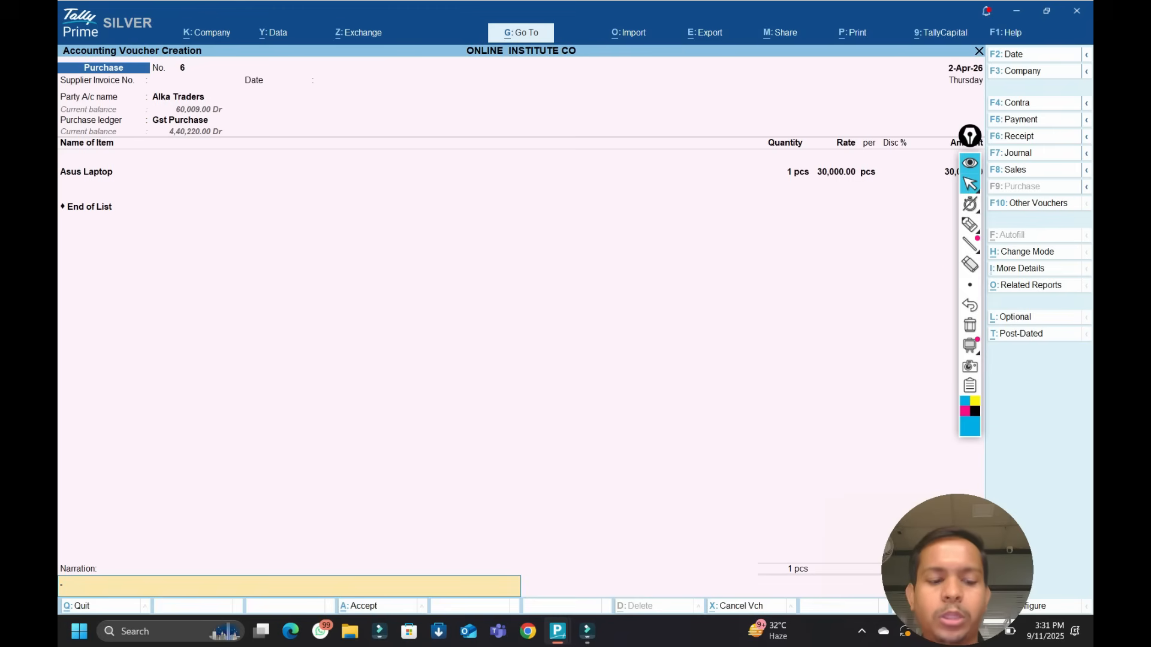
Recall the narration of the previously saved voucher and clear it again.
type("goods purchase from amit")
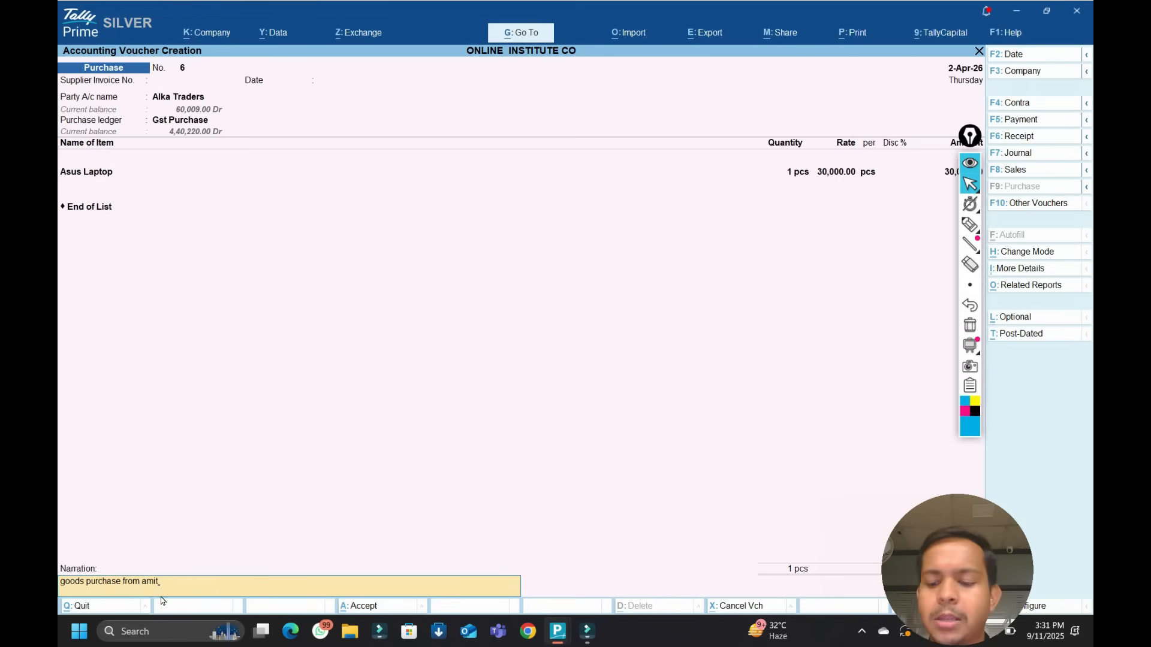
key("BackSpace")
key("BackSpace")
key("BackSpace")
key("BackSpace")
key("BackSpace")
key("BackSpace")
key("BackSpace")
key("BackSpace")
key("BackSpace")
key("BackSpace")
key("BackSpace")
key("BackSpace")
key("BackSpace")
key("BackSpace")
key("BackSpace")
key("BackSpace")
key("BackSpace")
key("BackSpace")
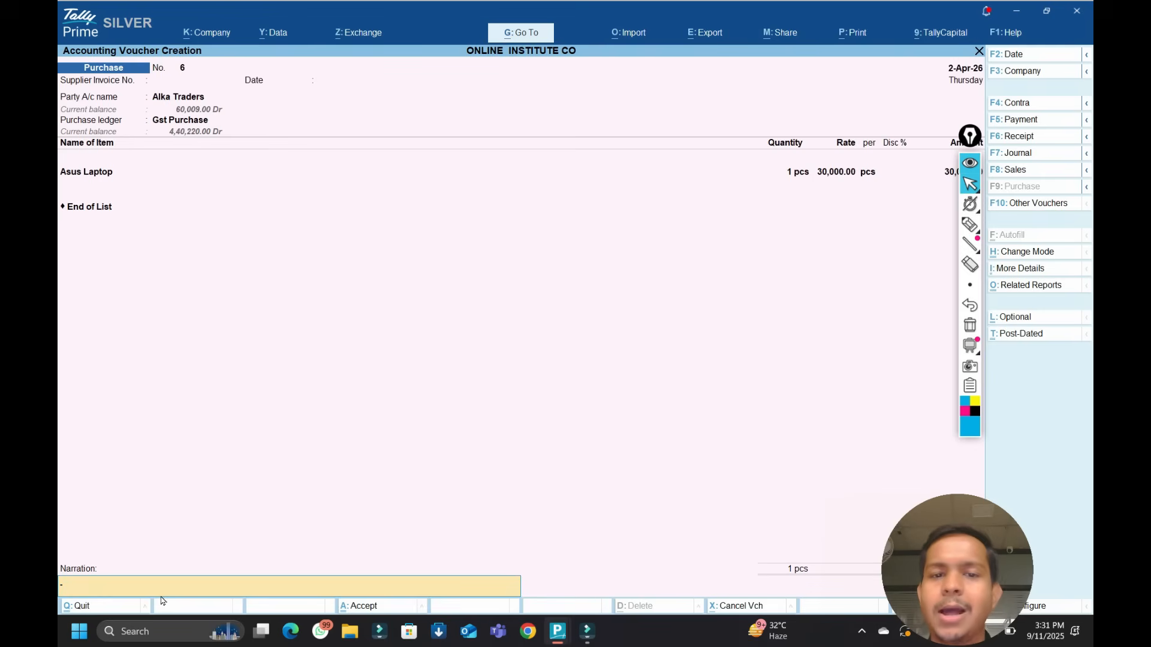
Fill the narration by recalling "goods purchase from alka traders".
key("ctrl+r")
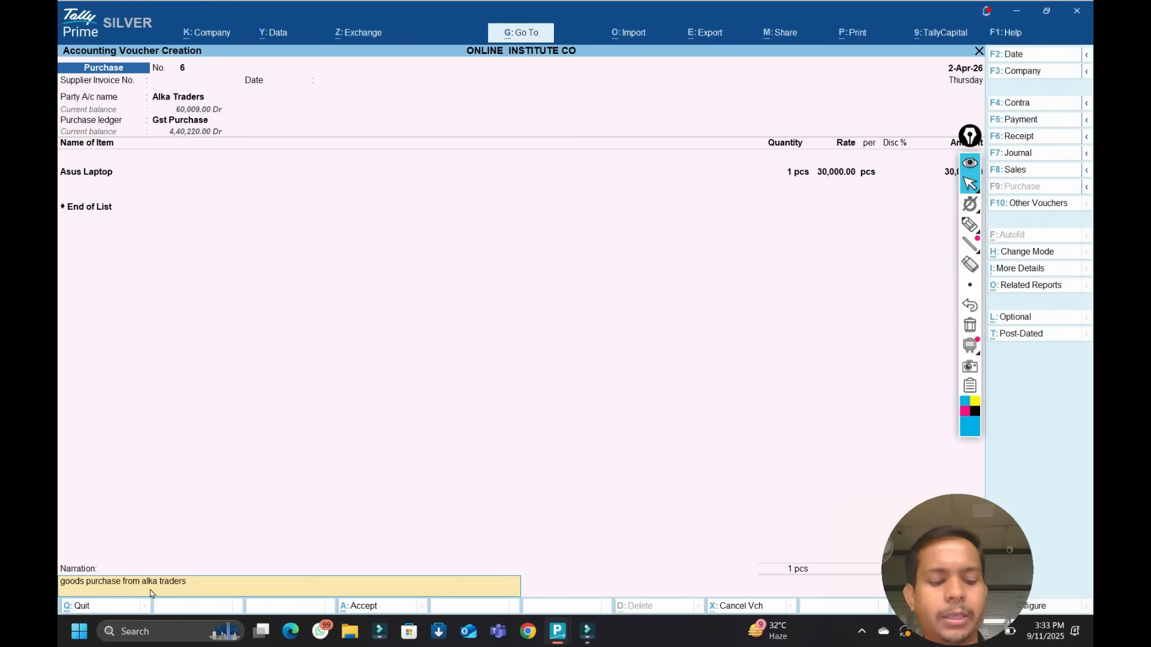
key("ctrl")
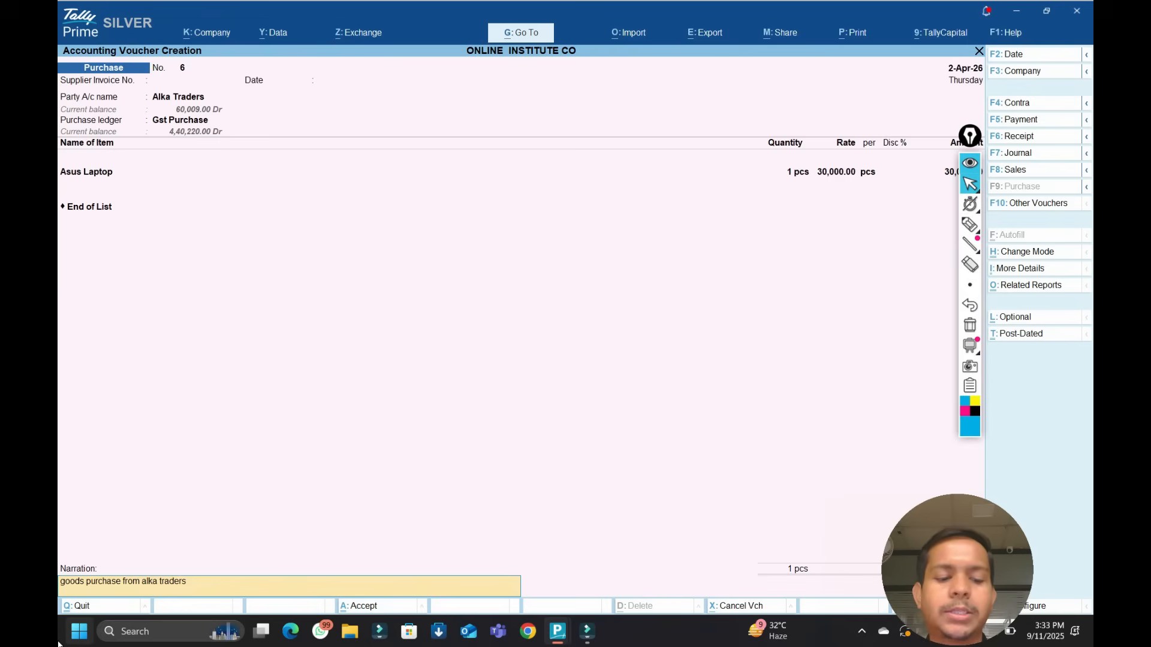
key("ctrl")
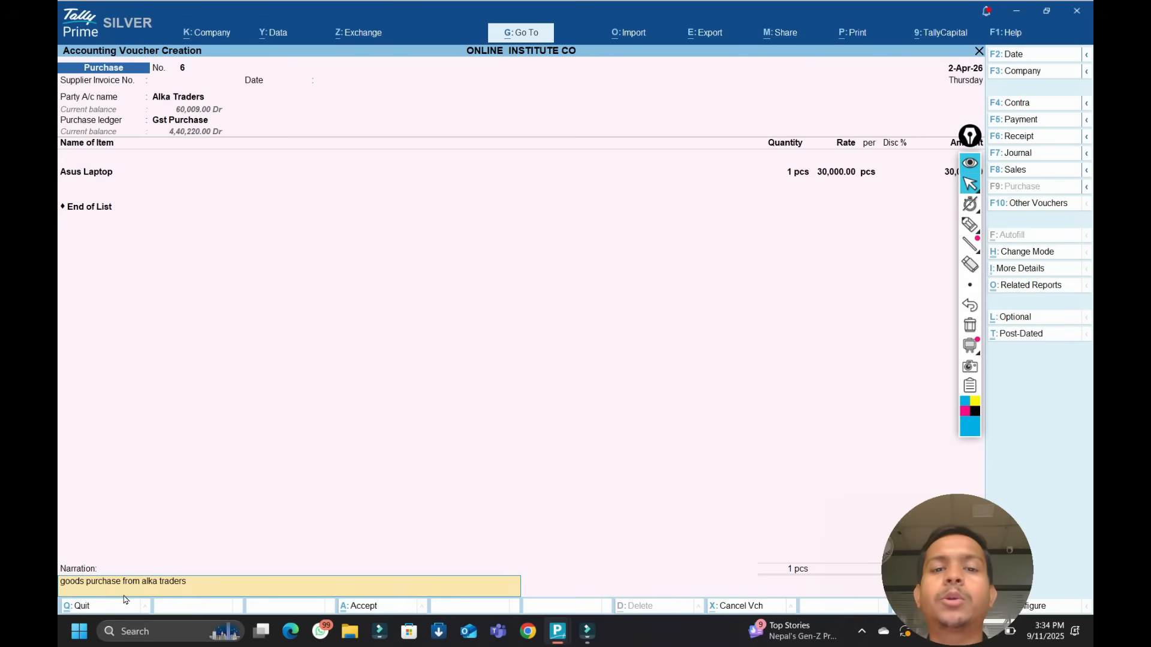
key("ctrl")
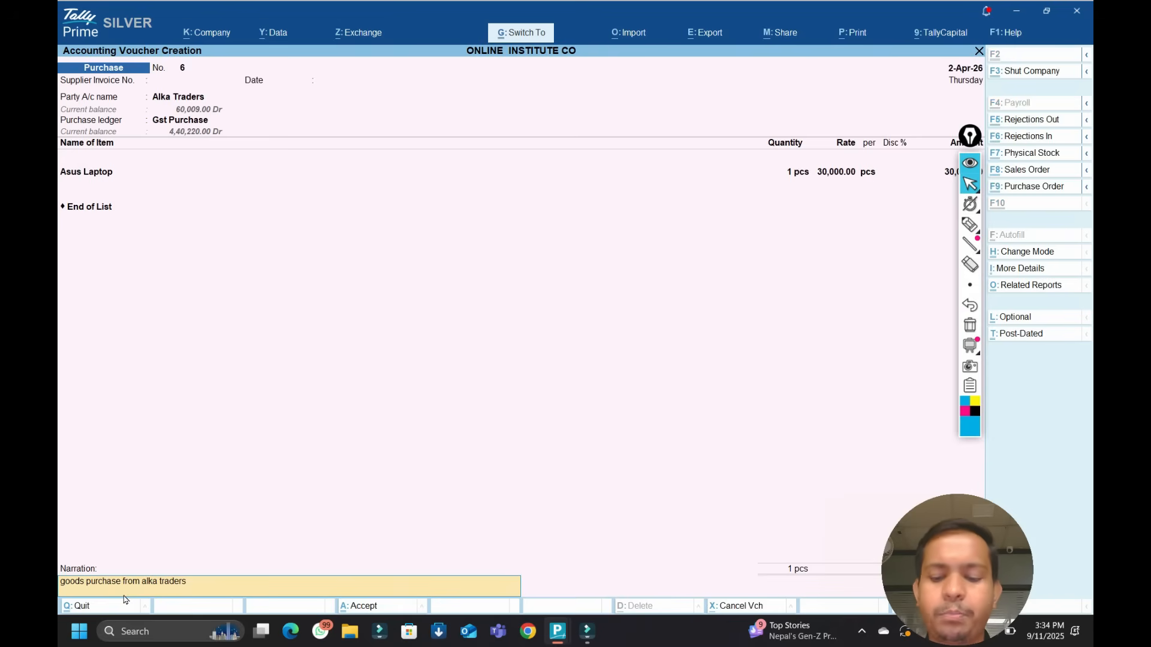
Accept the Alka Traders purchase voucher for the Asus Laptop and cancel its printing.
key("ctrl+a")
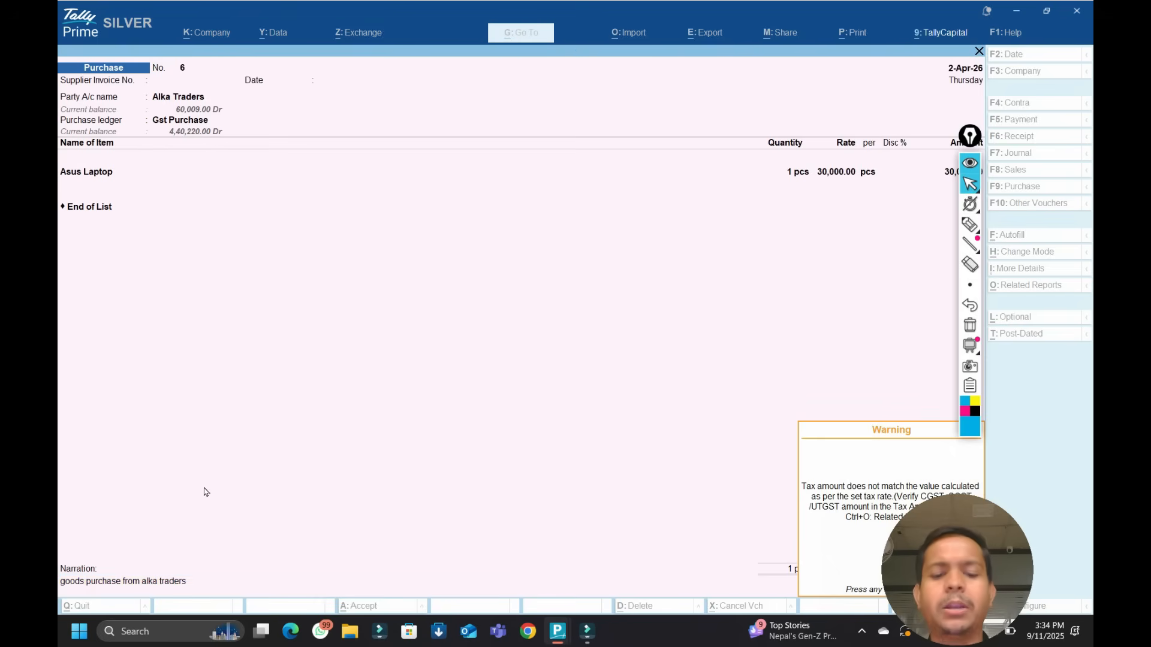
key("Return")
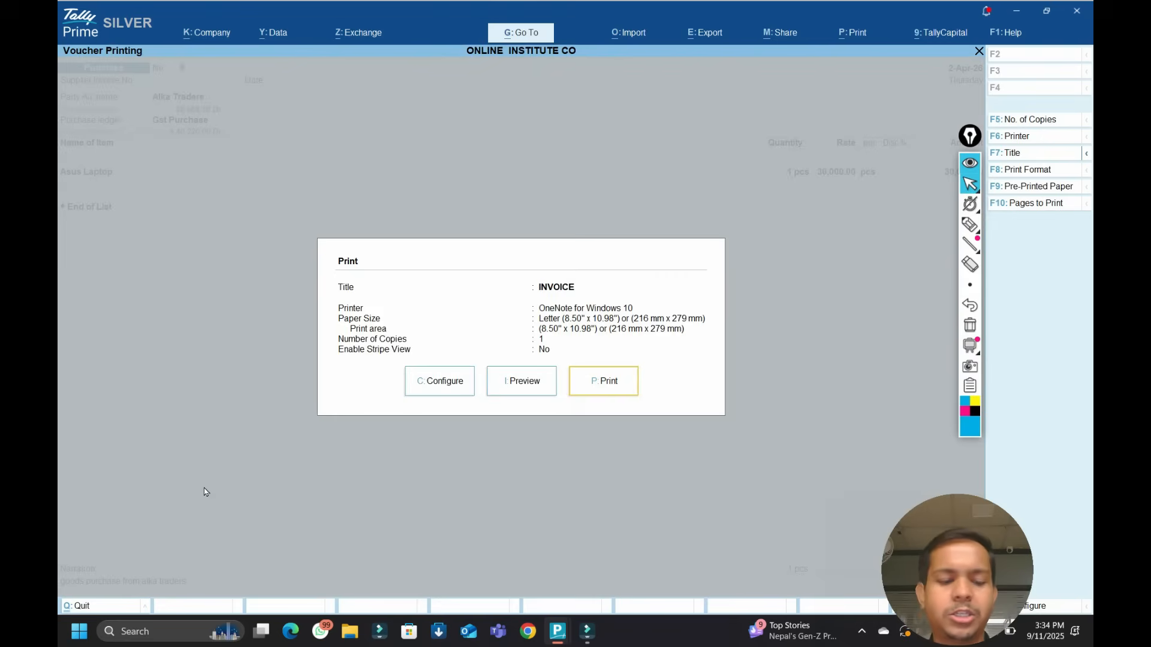
key("Escape")
Disable Goods and Services Tax (GST) in the company features and accept the change with the voucher GST status update.
key("F11")
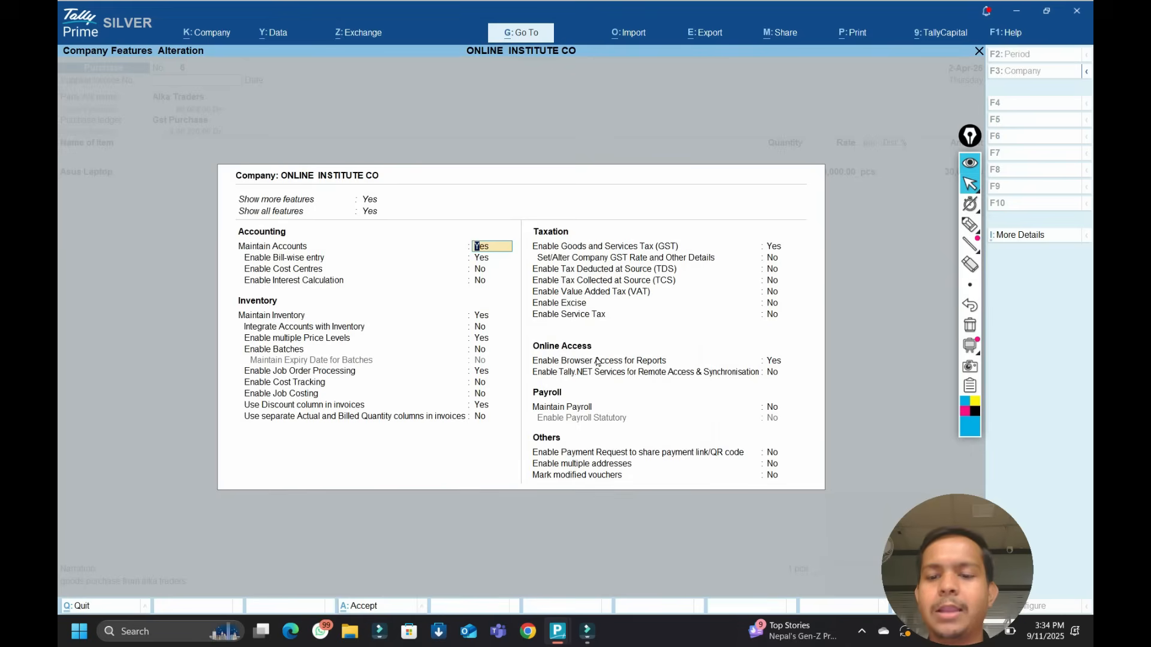
left_click(773, 250)
key("n")
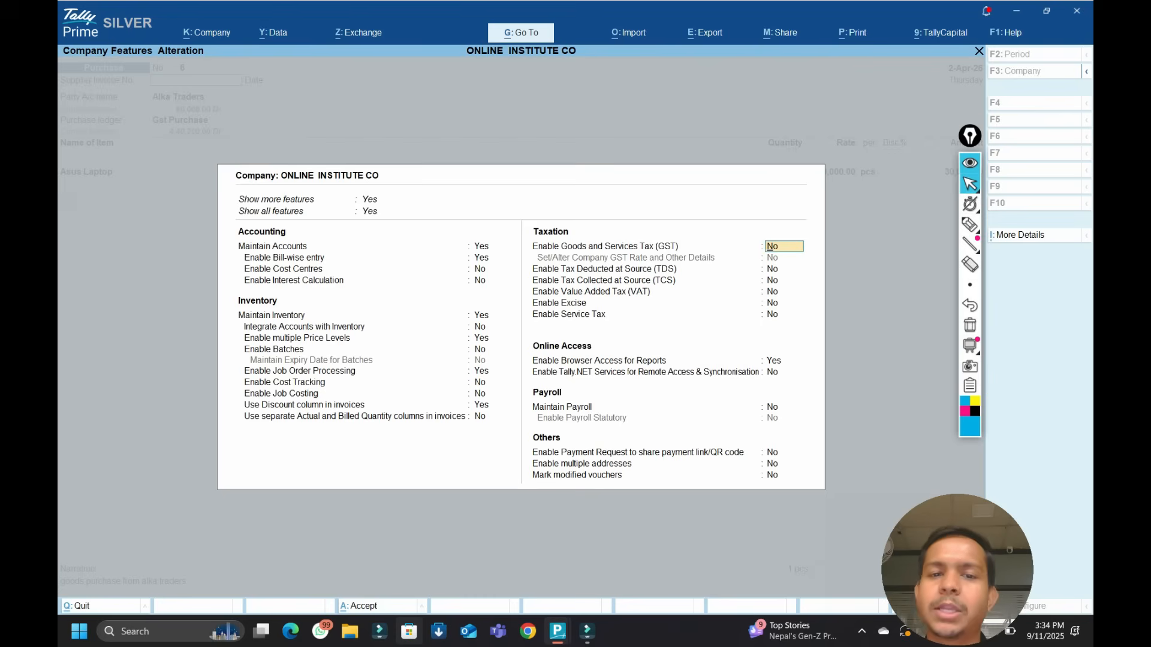
key("ctrl+a")
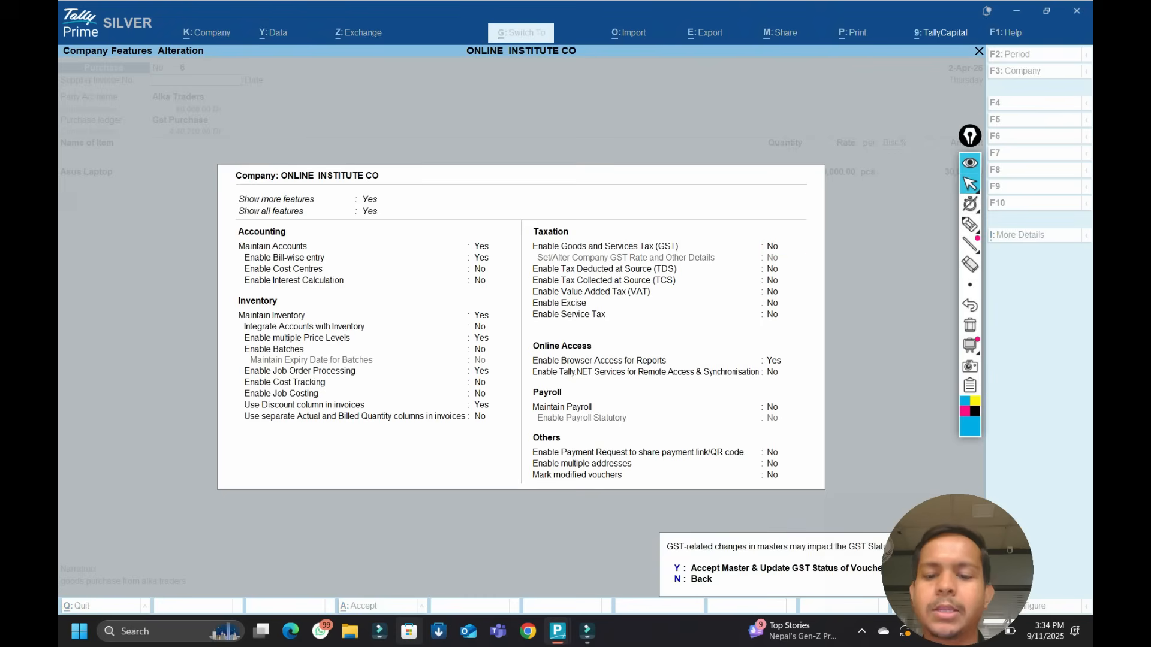
key("y")
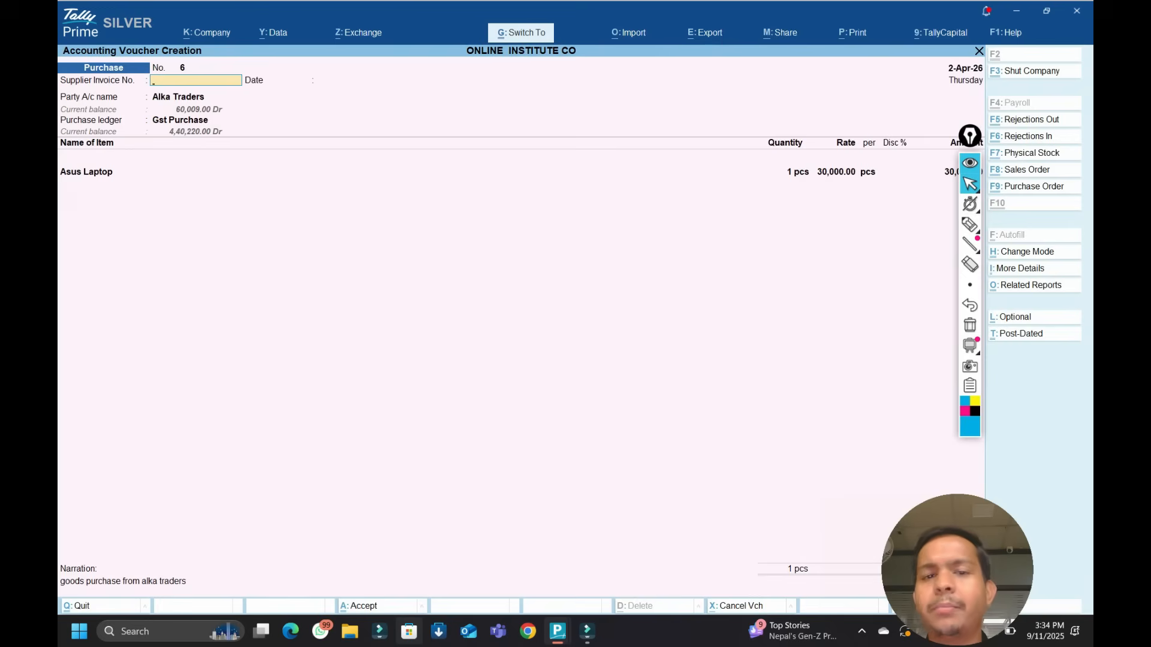
Preview the Alka Traders purchase invoice for printing, zoom in and out of it, and return to the voucher without printing.
key("ctrl+p")
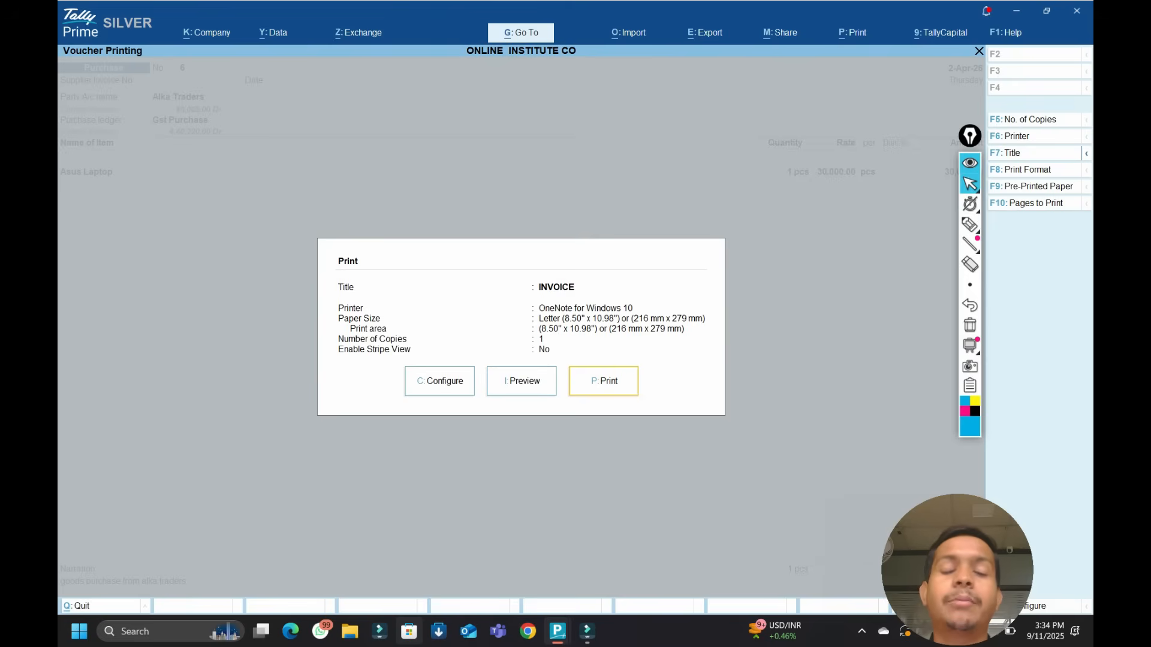
key("Left")
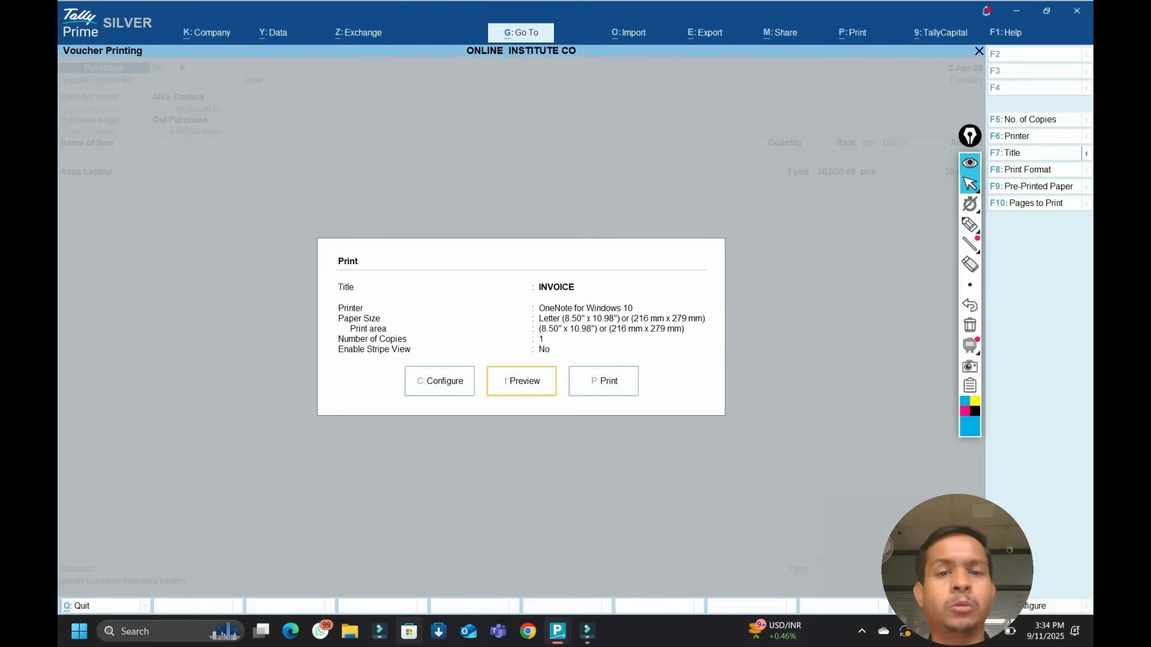
key("Return")
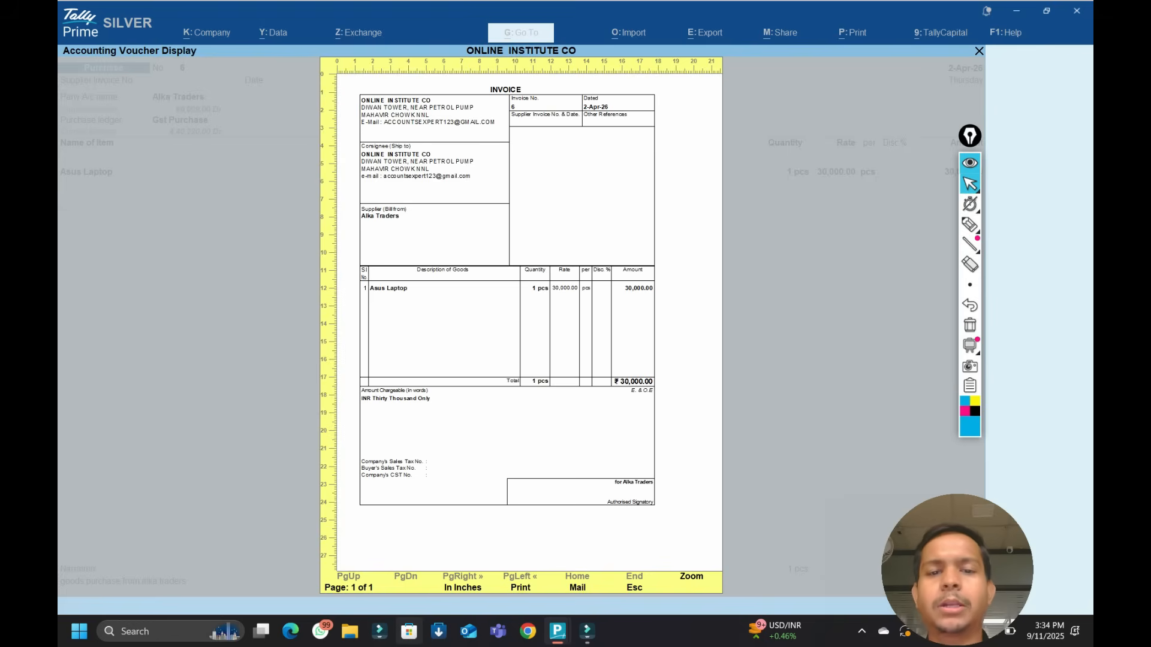
key("alt+z")
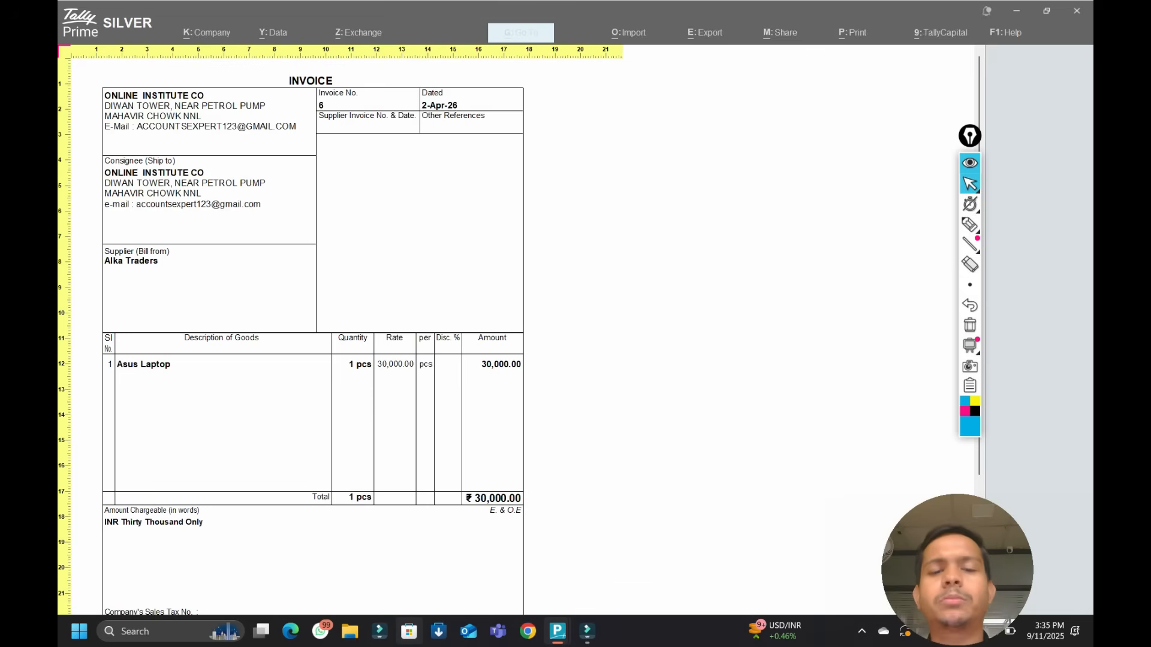
key("alt+z")
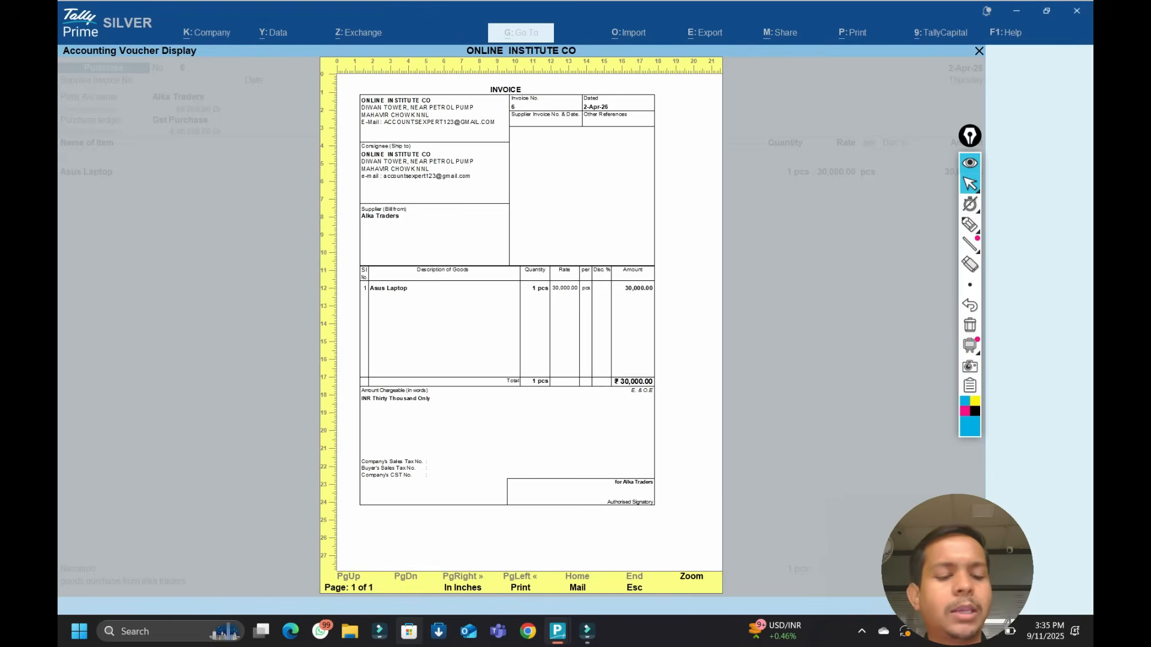
key("Escape")
key("Escape")
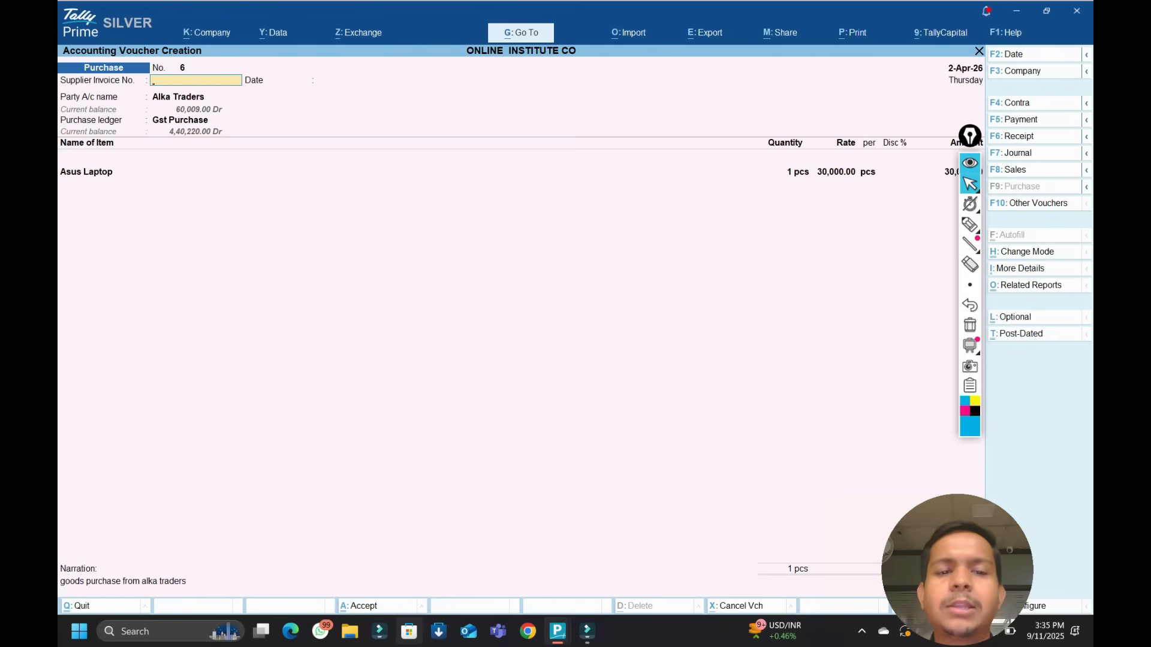
Open the Alka Traders ledger for alteration from the voucher's party name, clear its name field and leave without saving.
key("Return")
key("Return")
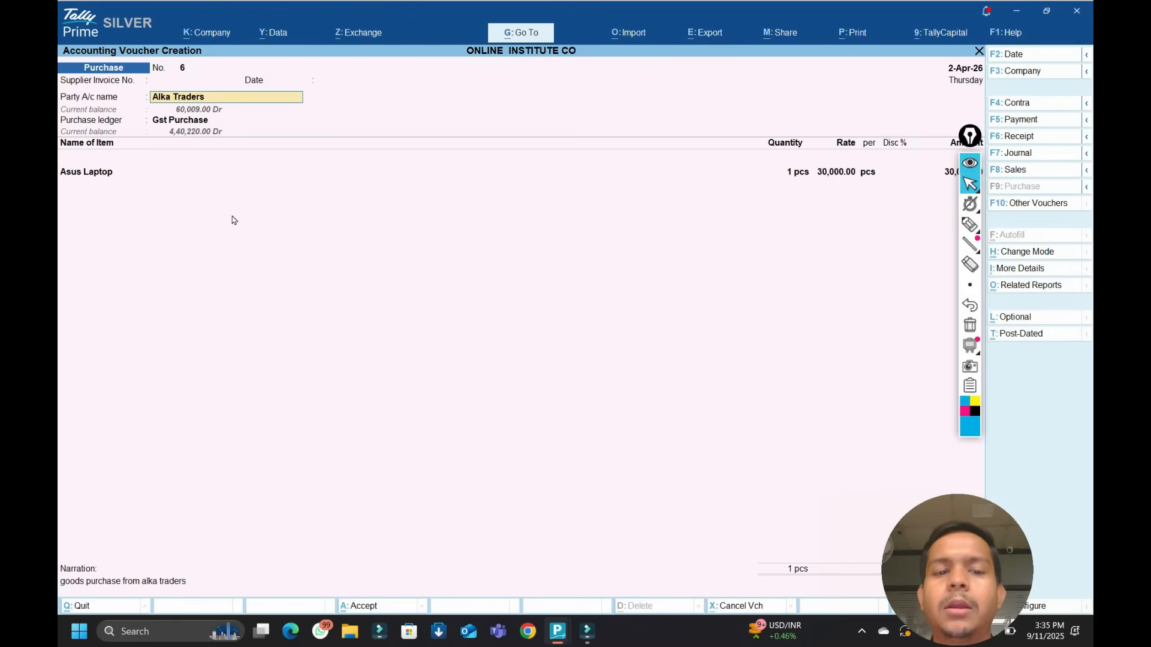
key("ctrl")
key("ctrl+Return")
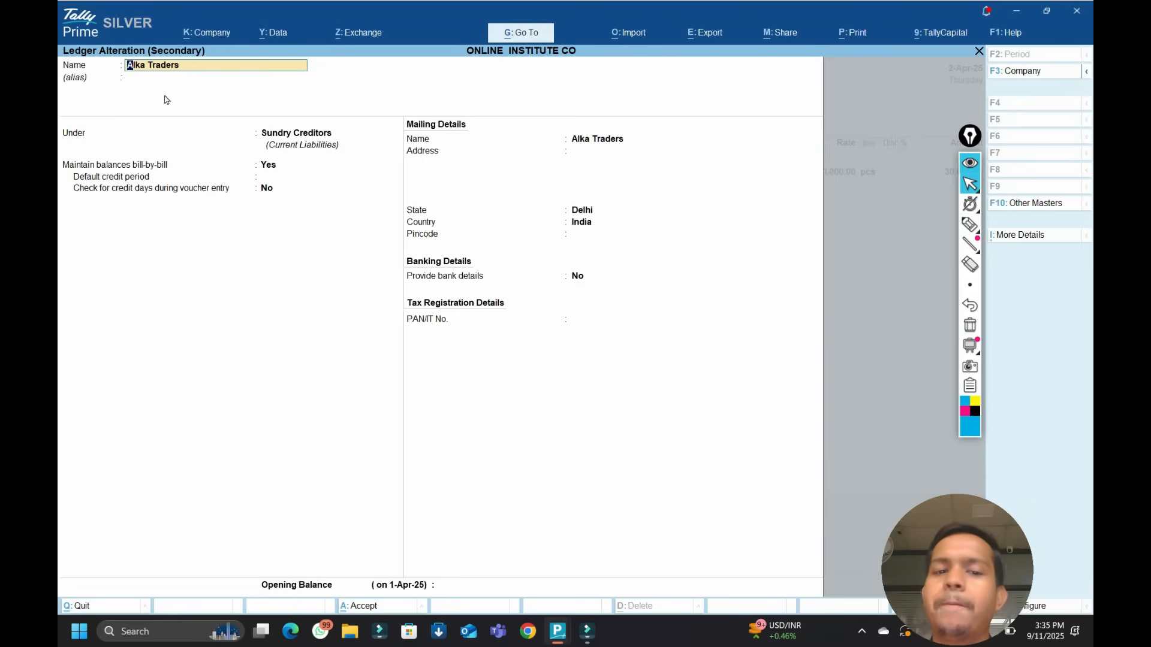
key("BackSpace")
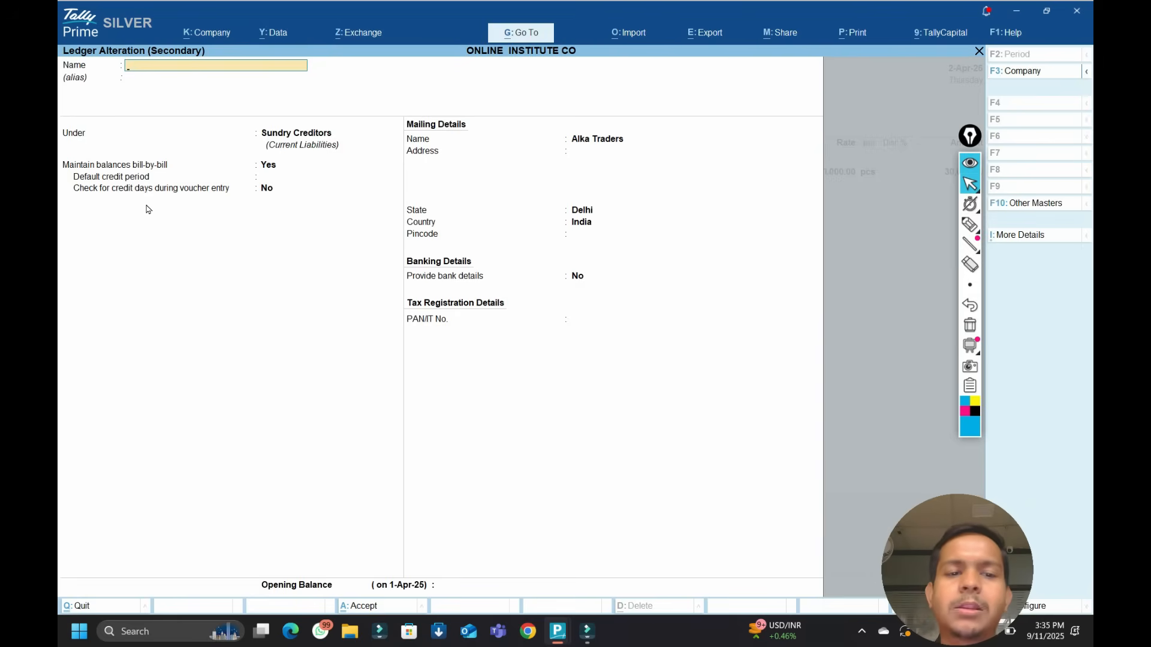
key("Escape")
Open the Asus Laptop stock item for alteration from the voucher line, clear its name field and leave without saving.
left_click(90, 174)
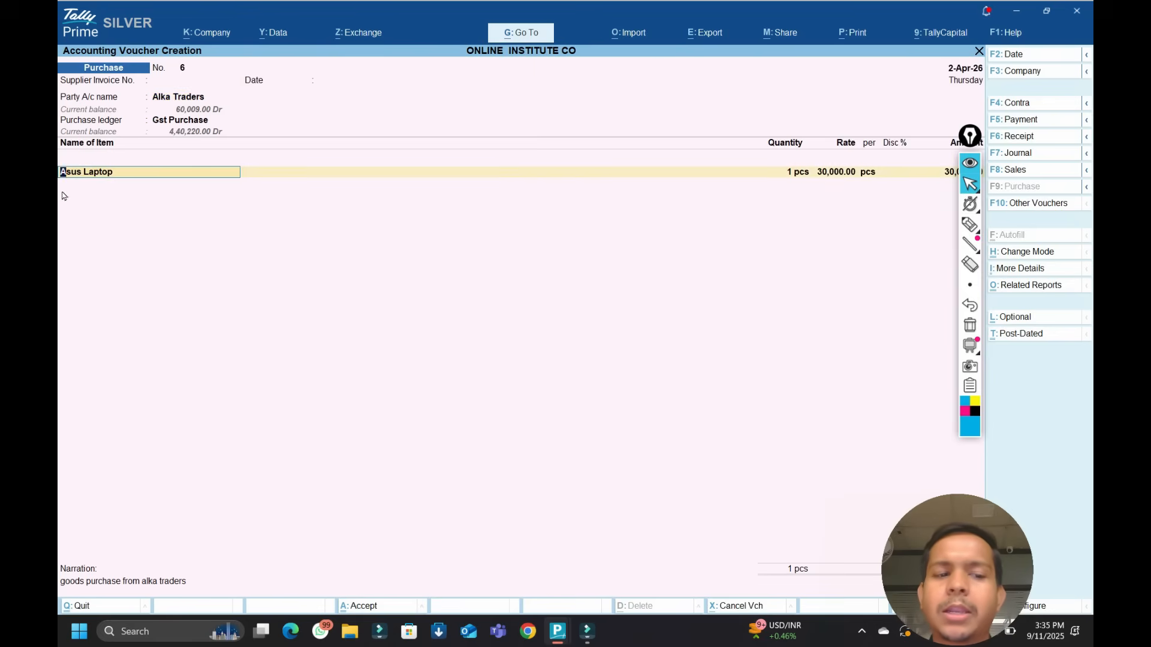
key("ctrl+Return")
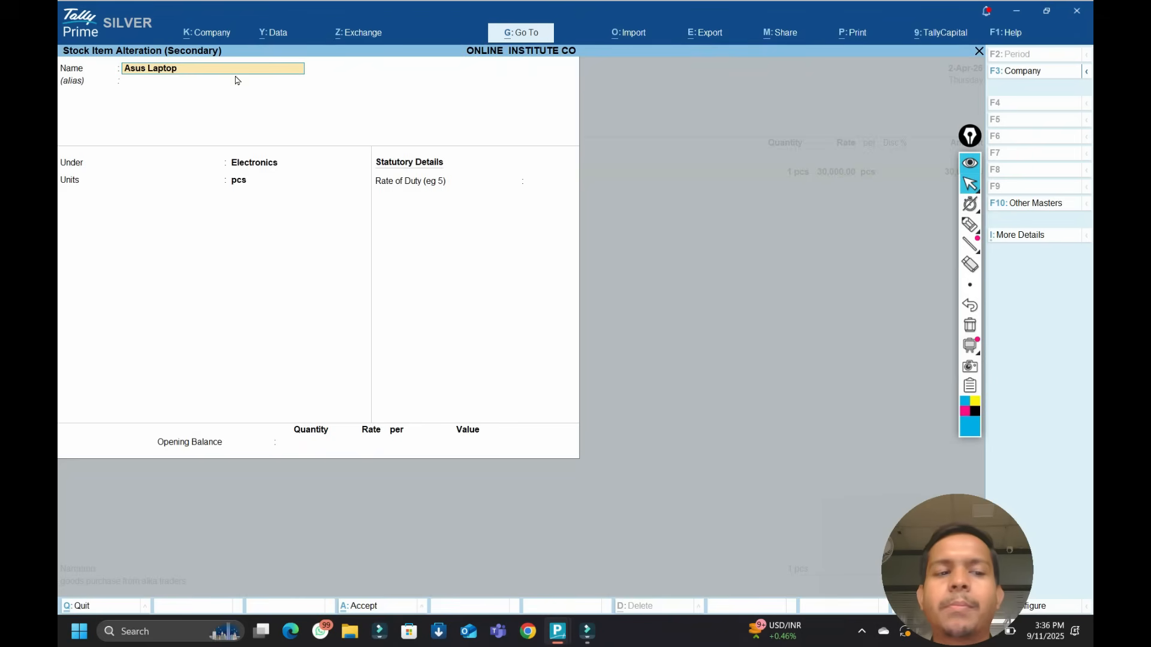
key("BackSpace")
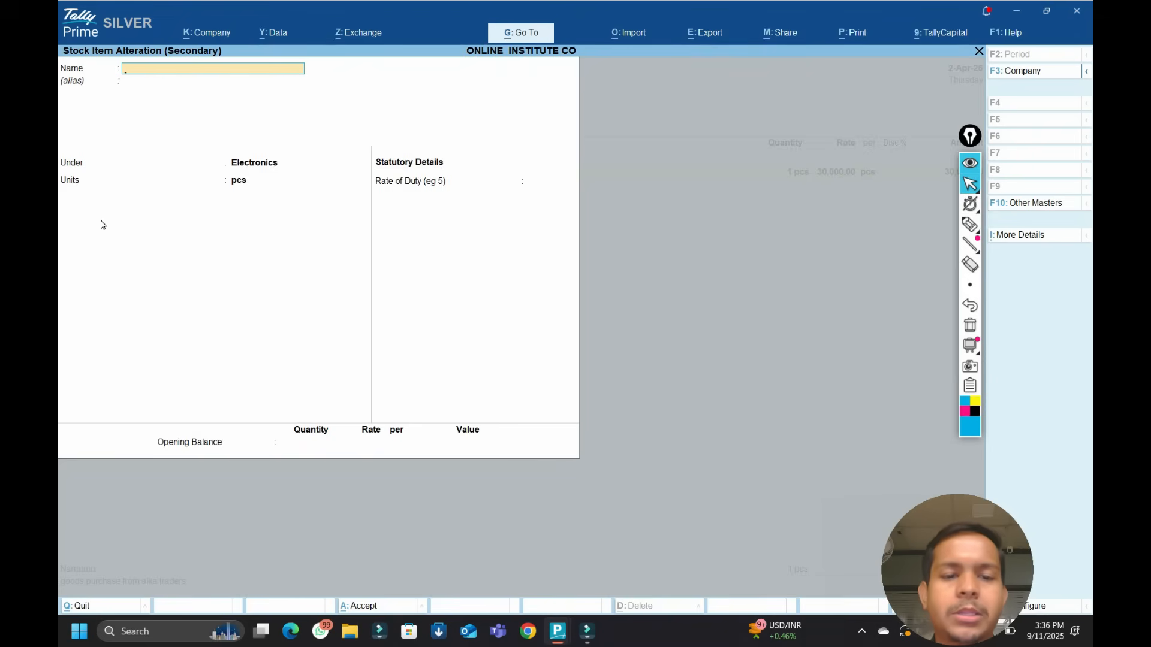
key("Escape")
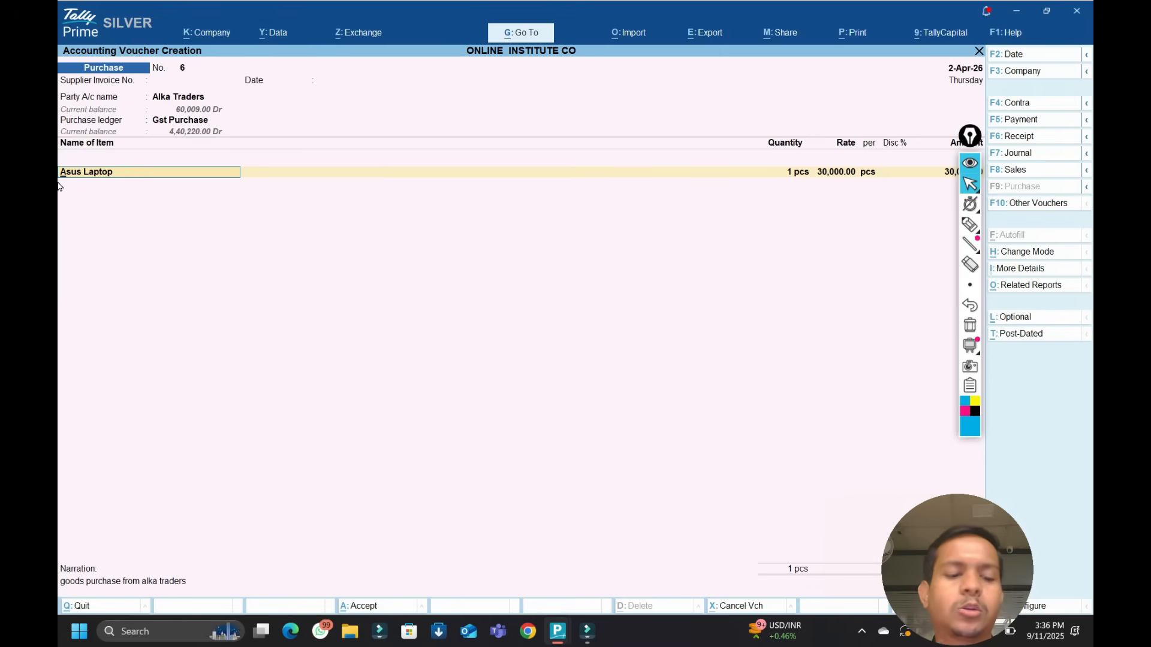
Reconfirm the Asus Laptop line with 1 pcs from Delhi Godown at 30,000.00 and move on to a new item line.
key("BackSpace")
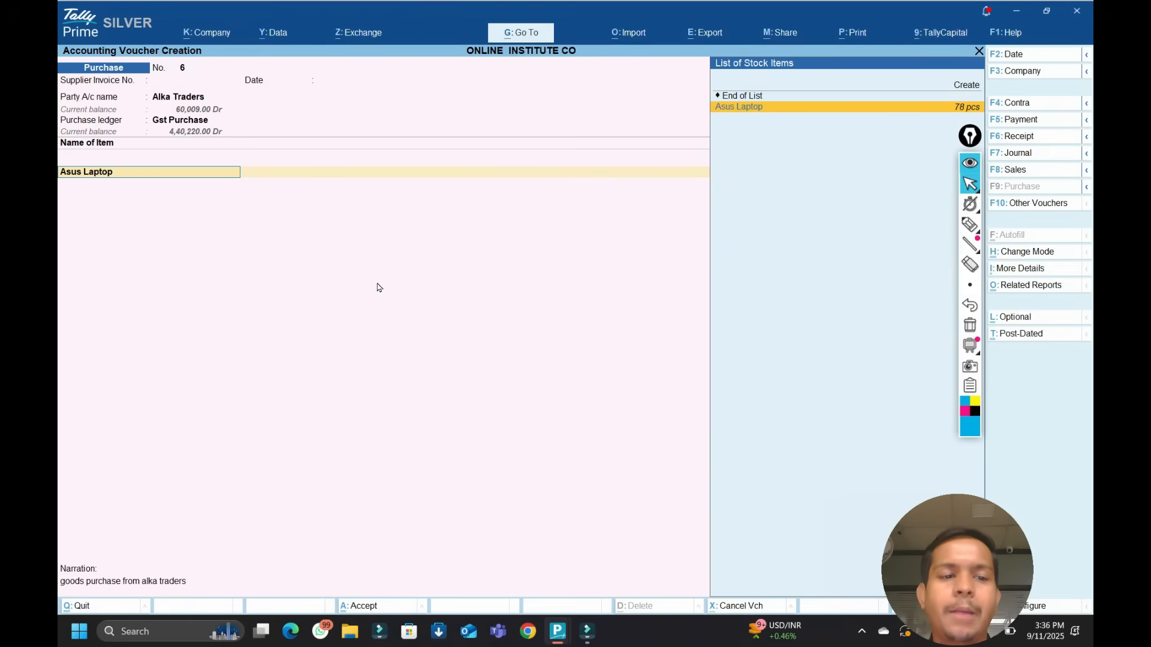
key("Return")
key("Return")
key("Return")
key("Return")
key("Return")
key("Return")
key("Return")
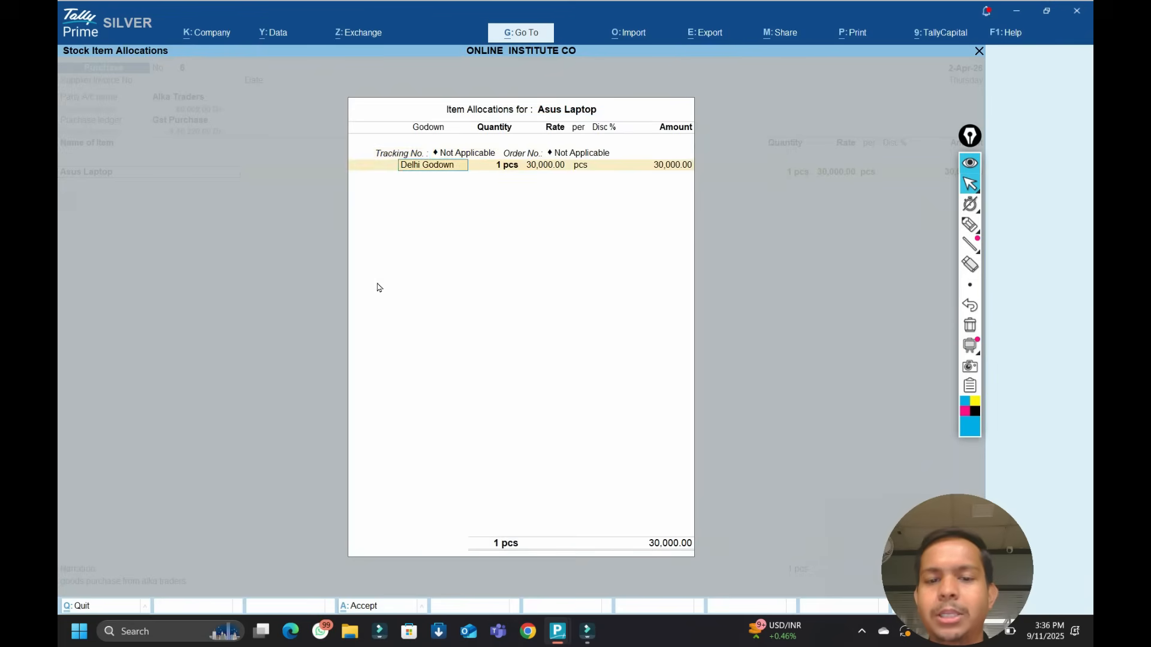
key("Return")
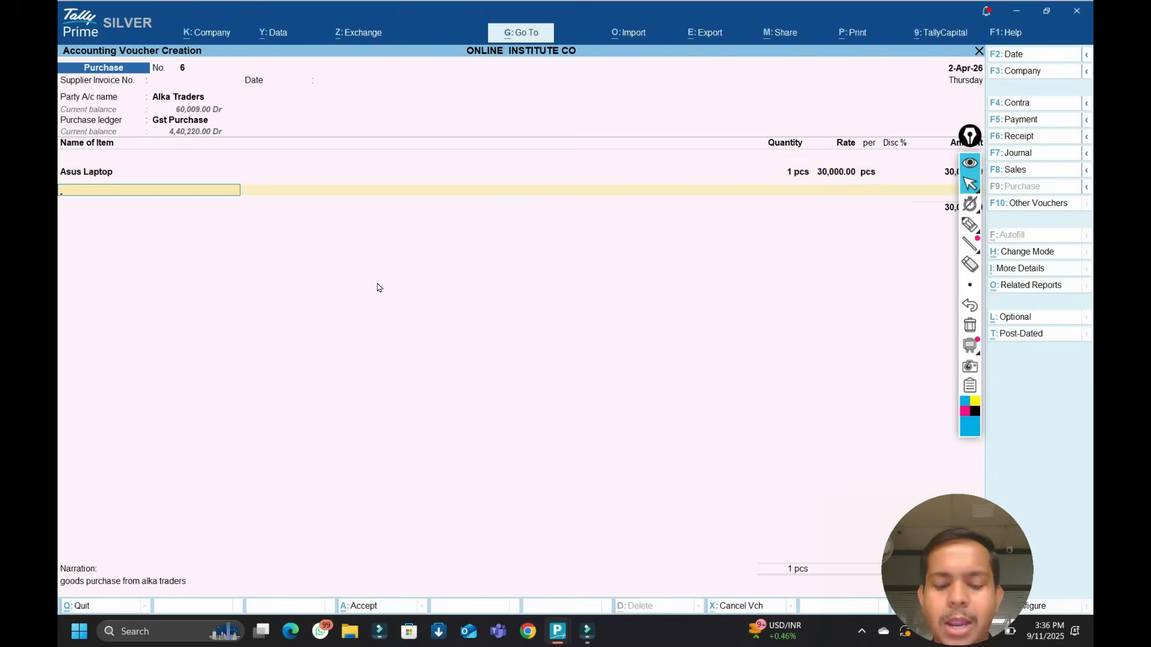
Add Ball Pen, 22 pcs at 10.00, as the second item of the purchase voucher with its tracking number not applicable.
key("Down")
key("Down")
key("Down")
key("Down")
key("Return")
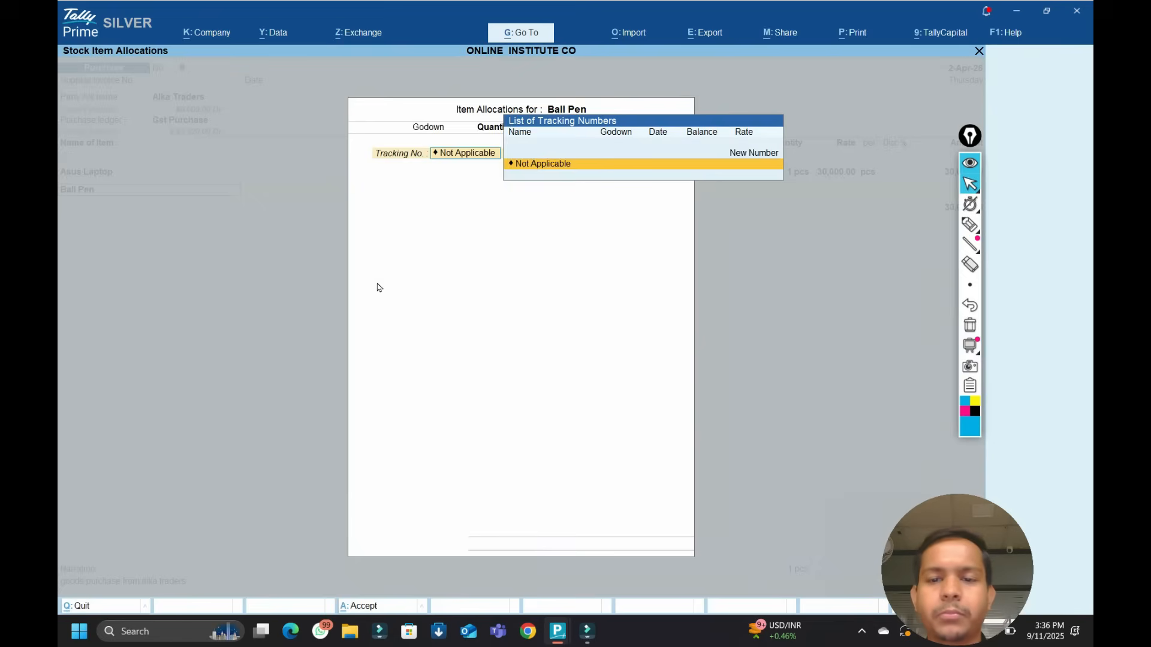
key("Return")
key("Return")
key("Down")
key("Return")
type("22")
key("Return")
key("Return")
key("Return")
key("Return")
key("Return")
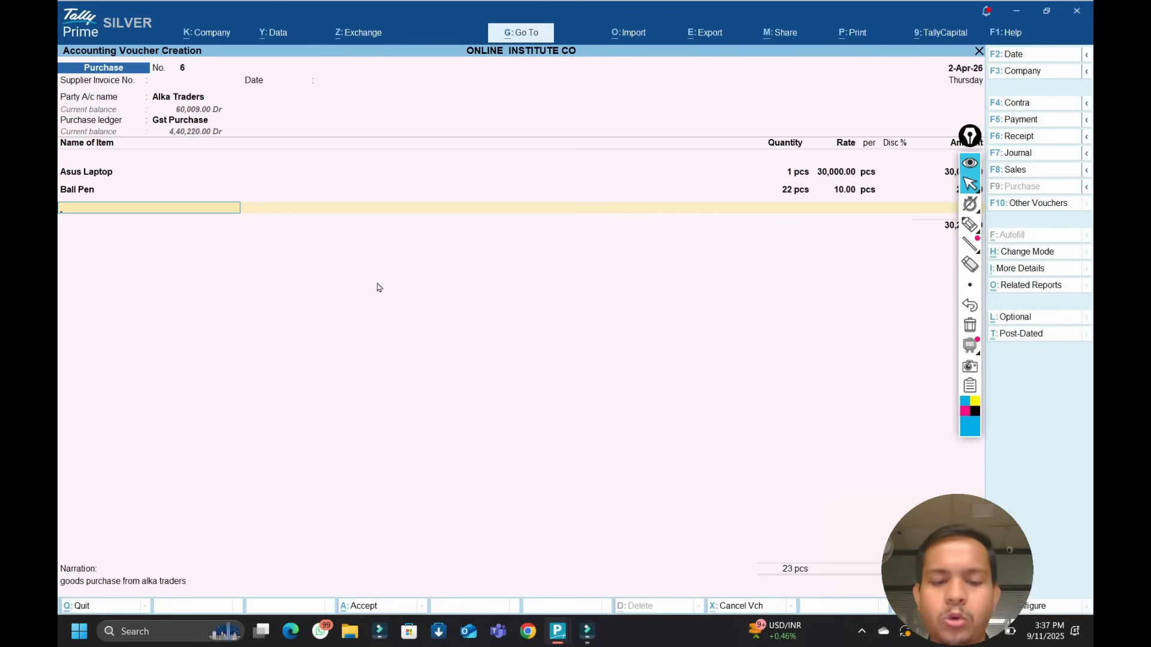
Open the Balance Sheet report from within the unsaved purchase voucher and return to the voucher.
key("alt+g")
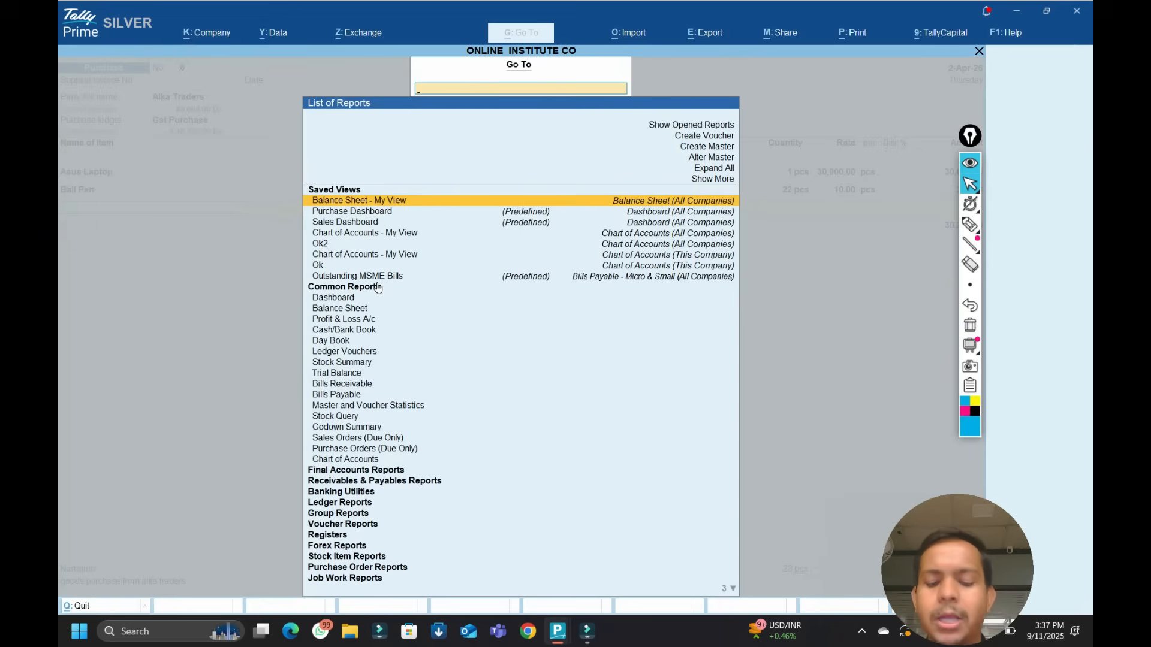
type("Ba")
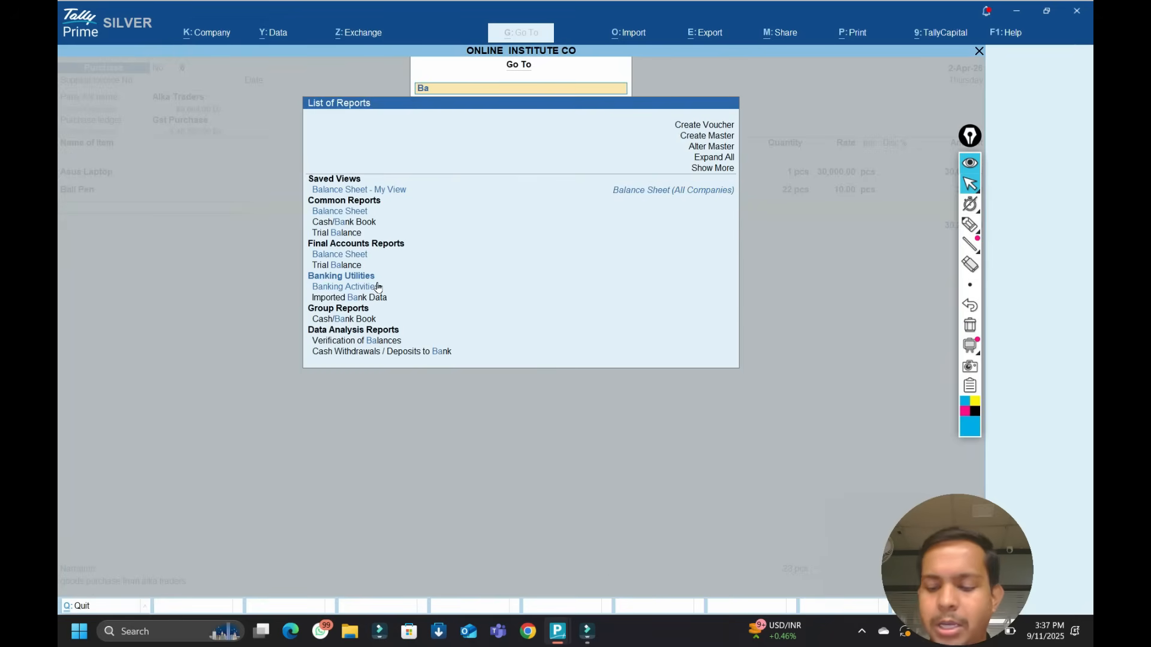
key("Down")
key("Down")
key("Down")
key("Down")
key("Down")
key("Down")
key("Down")
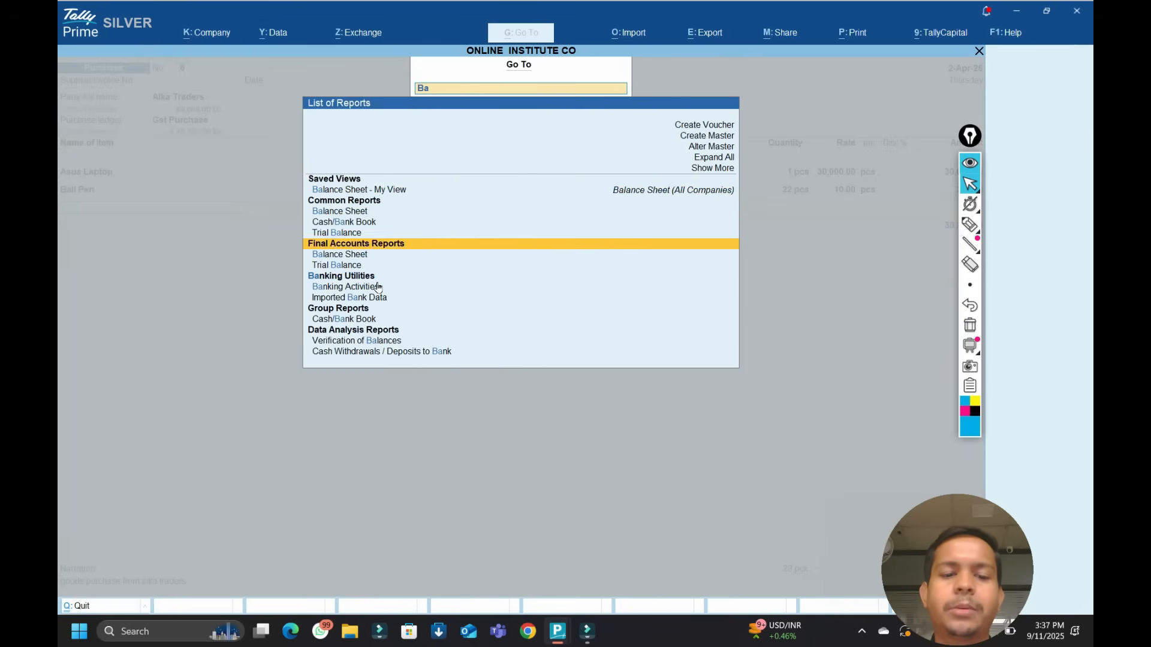
key("Return")
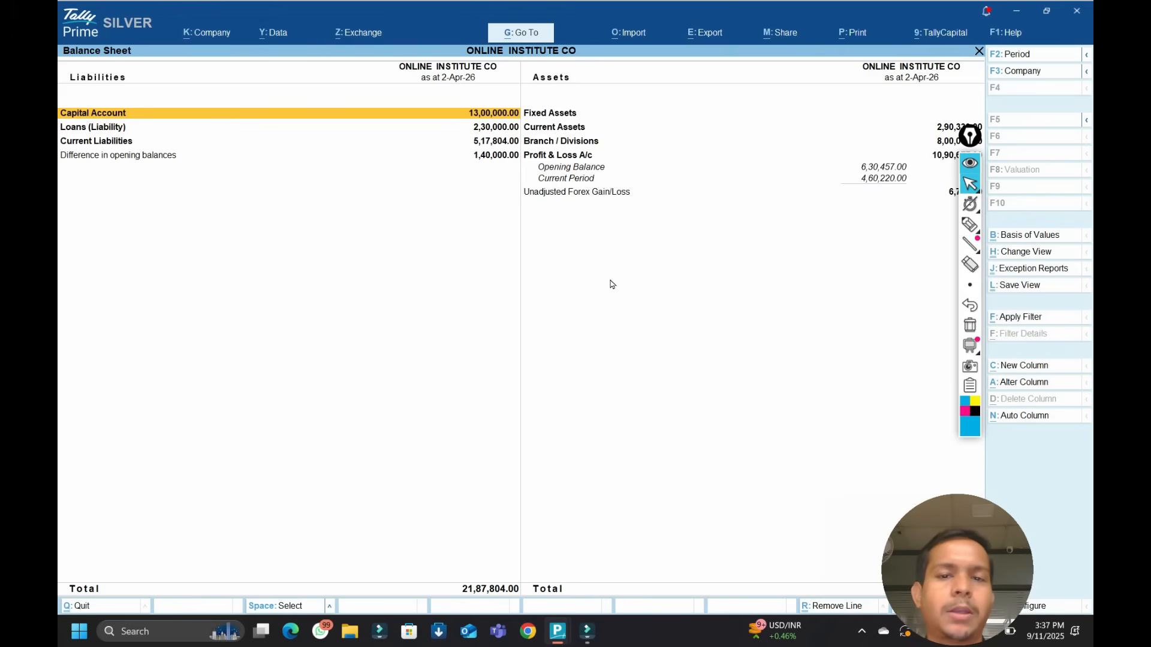
key("Escape")
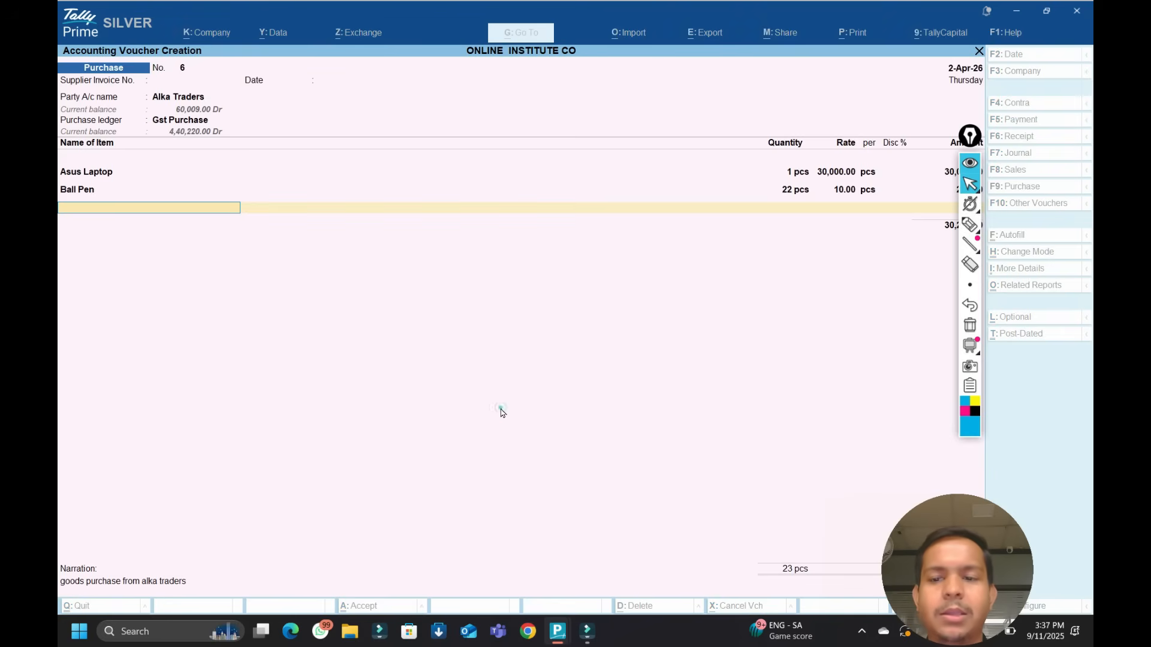
Quit the unsaved purchase voucher and start a new sales voucher.
key("Escape")
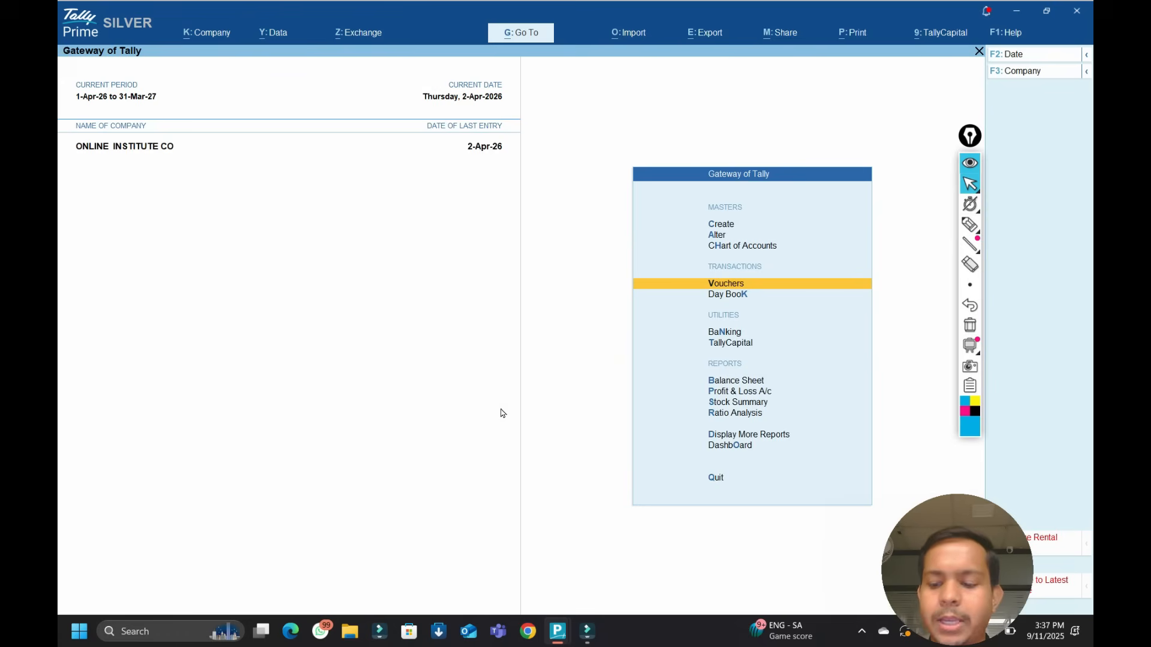
key("Return")
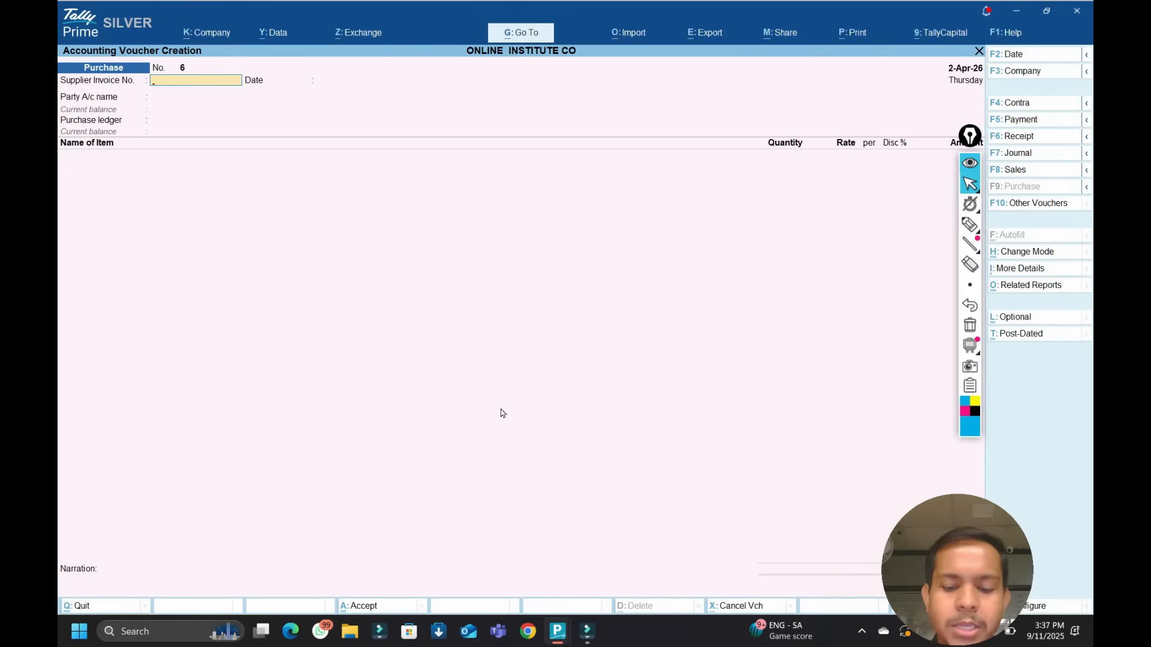
key("F8")
key("Return")
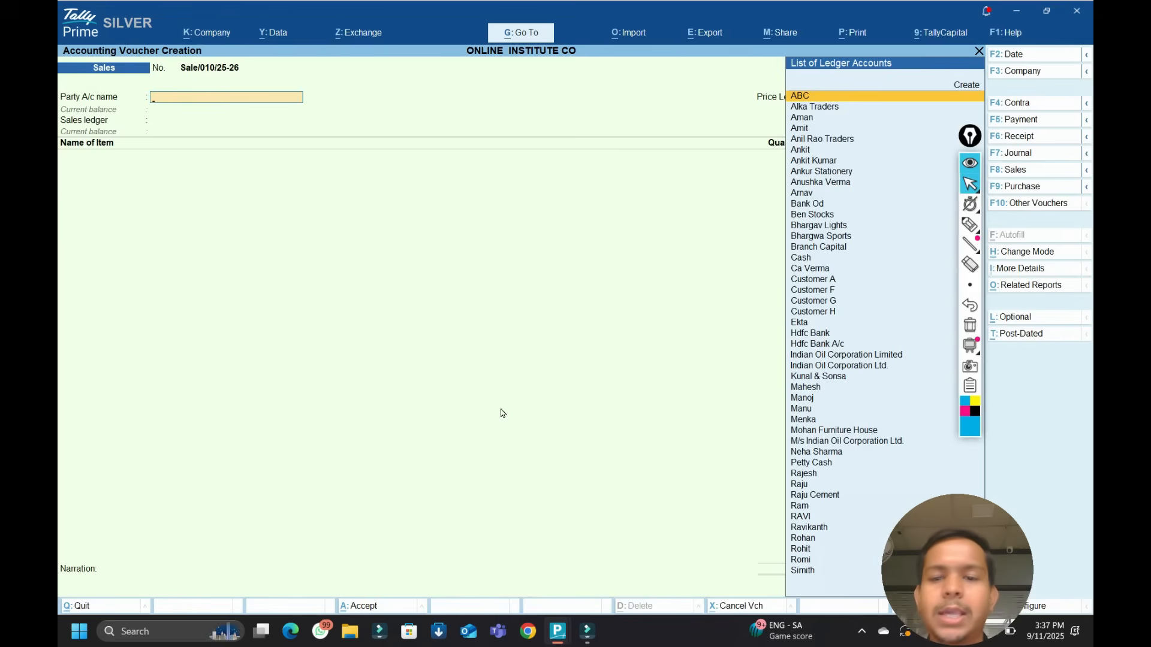
Choose the customer's ledger as party, accept blank dispatch and party details, and set price level Not Applicable and sales ledger Sale.
key("Down")
key("Down")
key("Down")
key("Down")
key("Down")
key("Down")
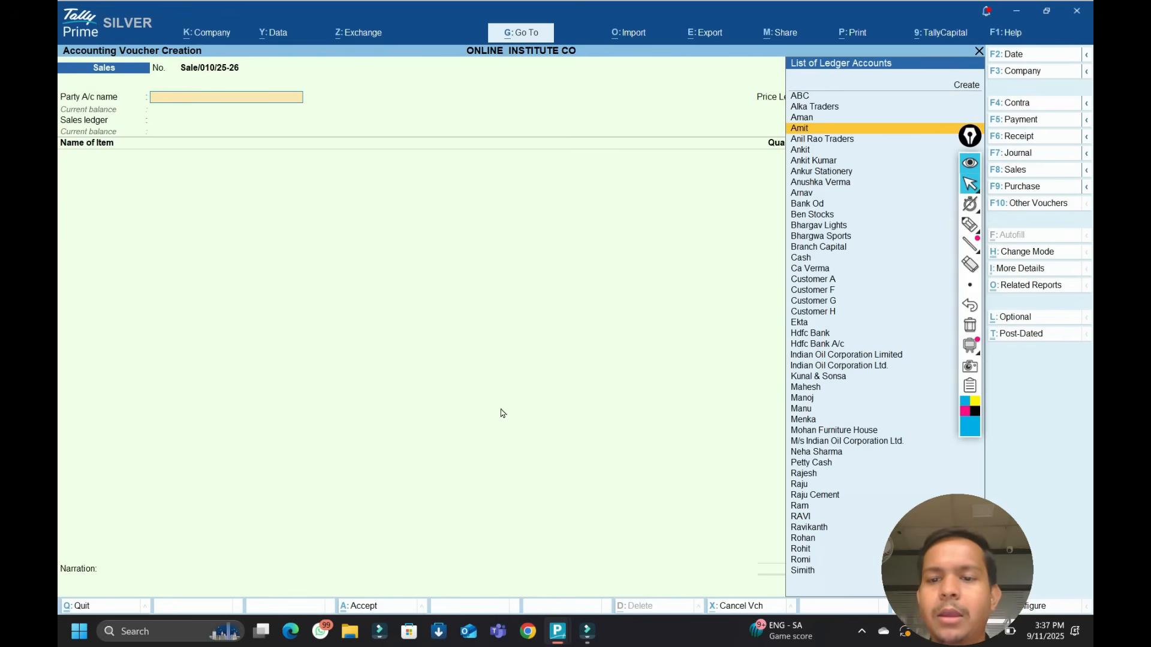
key("Up")
key("Return")
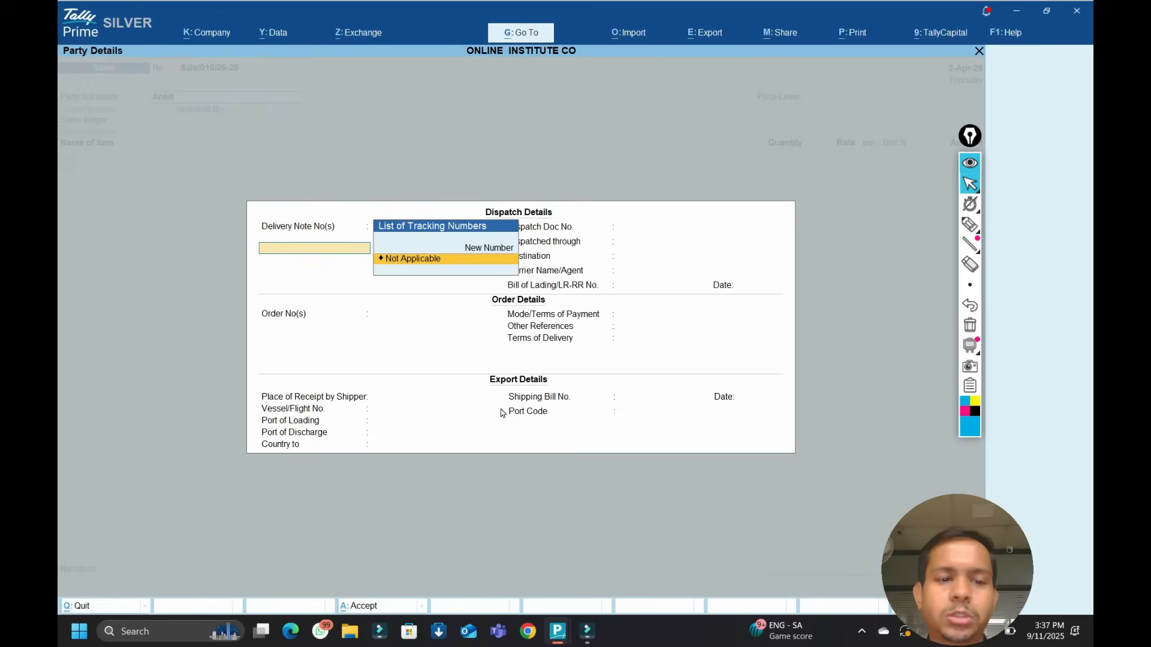
key("ctrl+a")
key("ctrl+a")
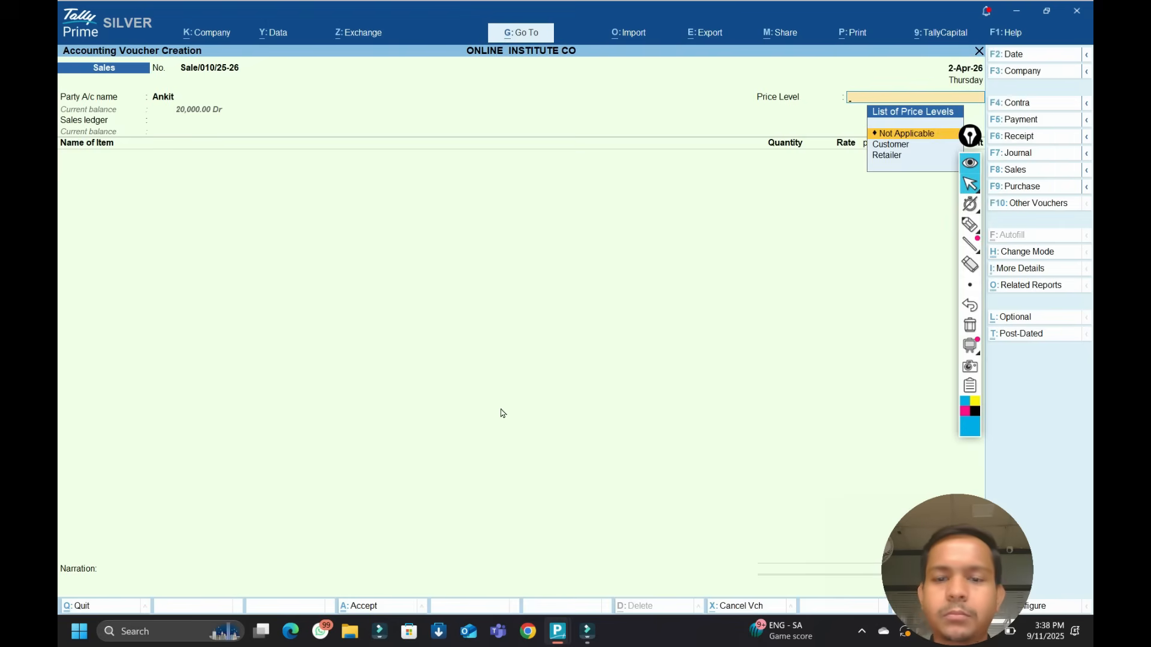
key("Return")
key("Return")
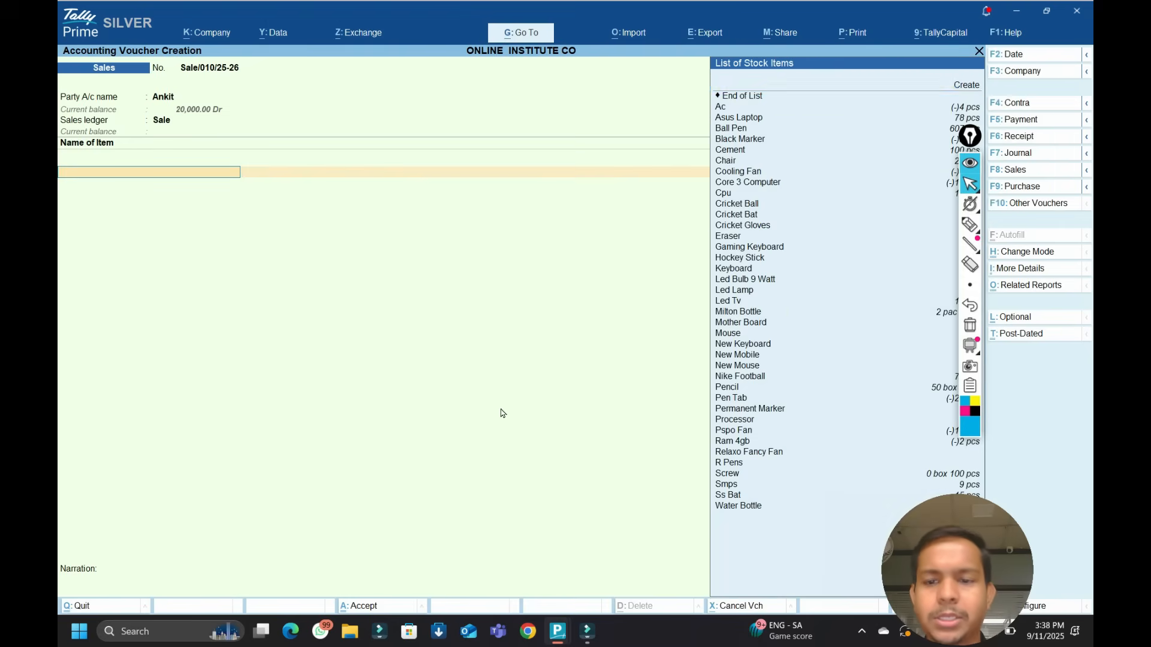
Choose Asus Laptop as the sales item, back out of its allocations, and view its Stock Query before returning to the voucher.
key("Down")
key("Down")
key("Down")
key("Down")
key("Up")
key("Return")
key("Return")
key("Return")
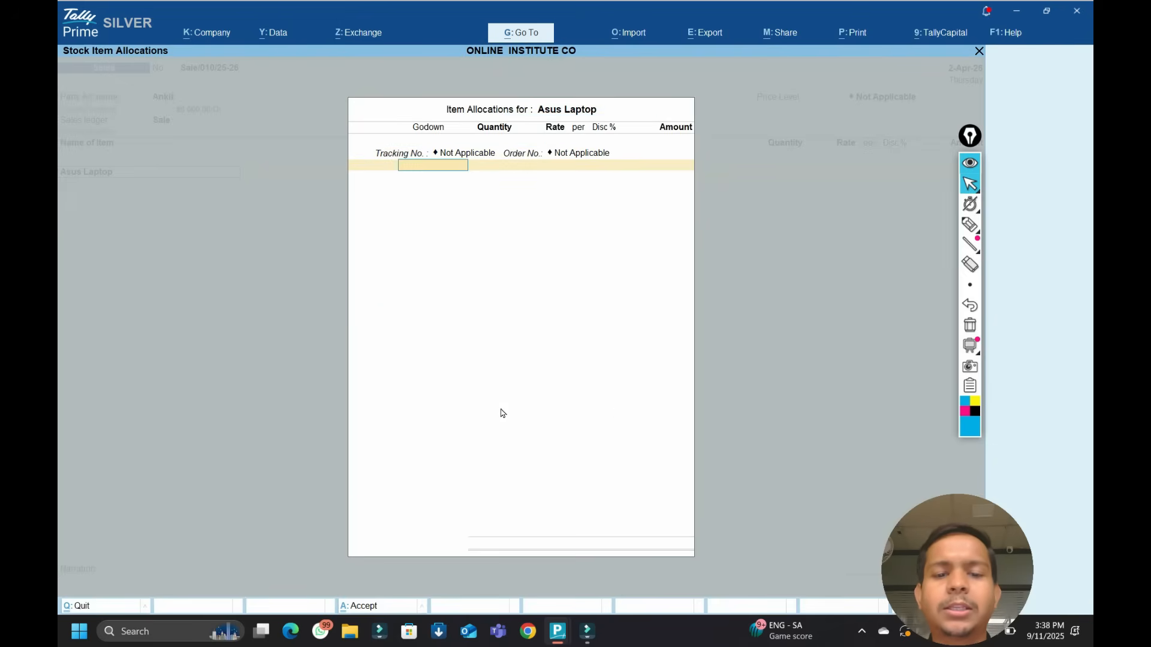
key("Escape")
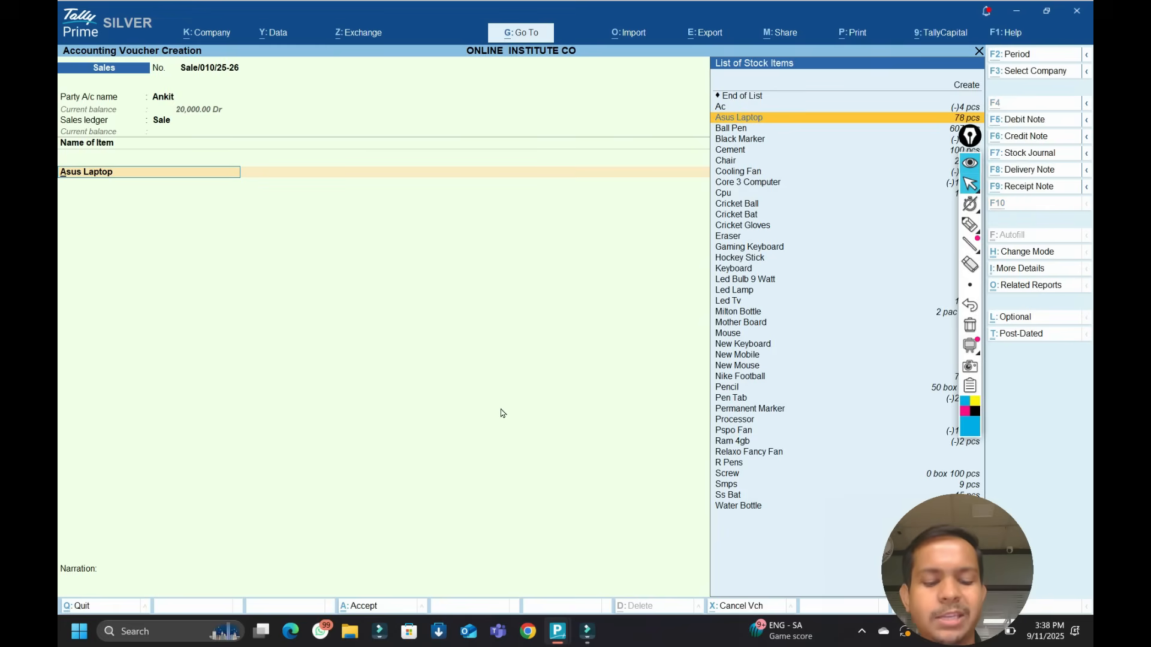
key("alt+s")
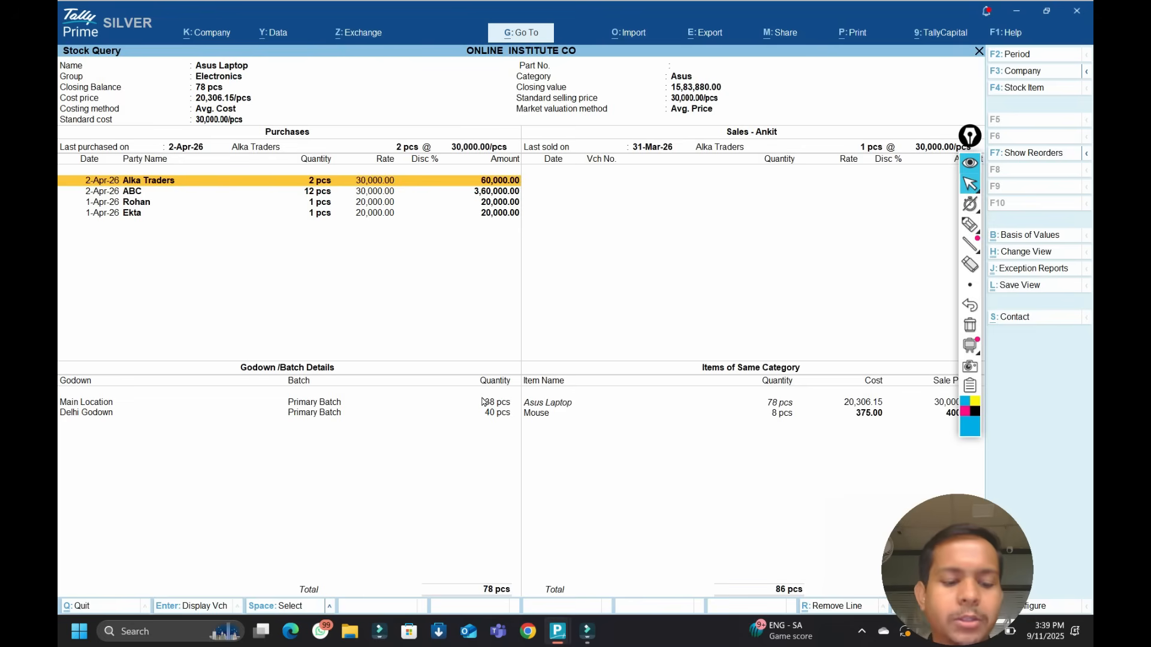
key("Escape")
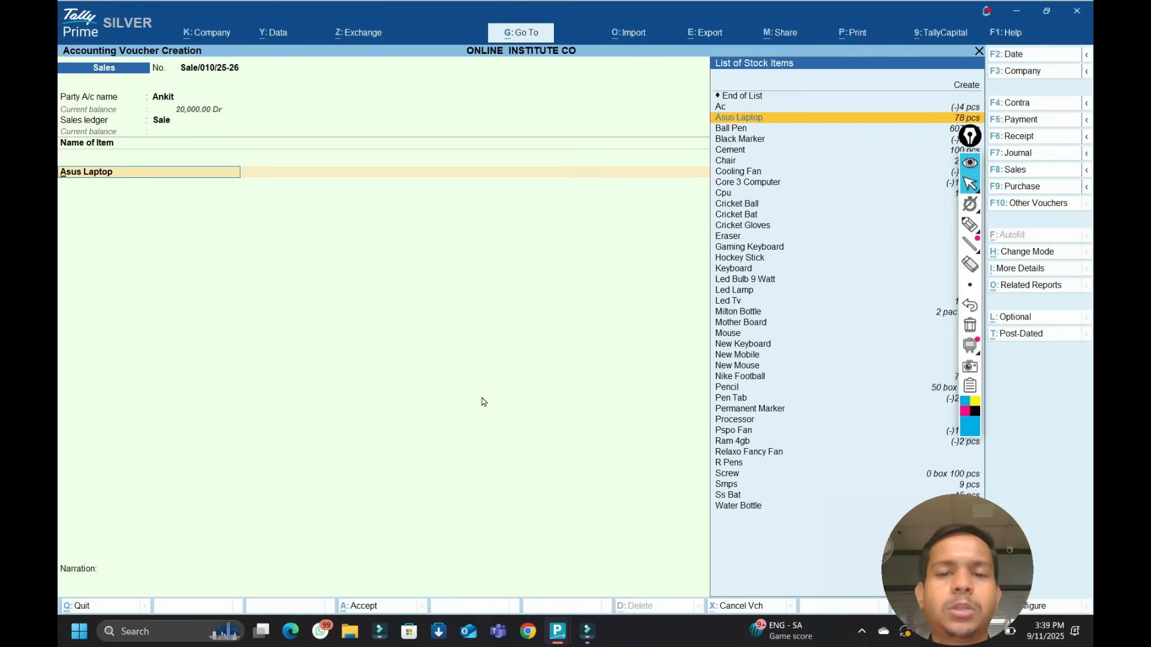
Open the list of additional details available for Asus Laptop and return to the sales voucher.
key("alt")
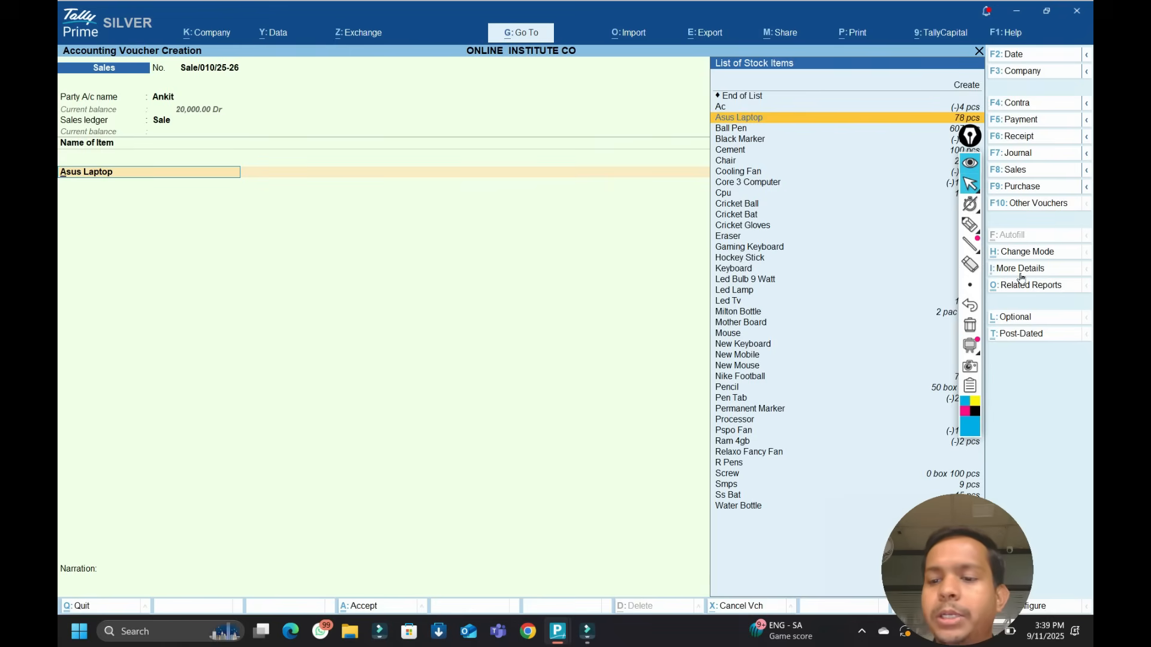
key("alt")
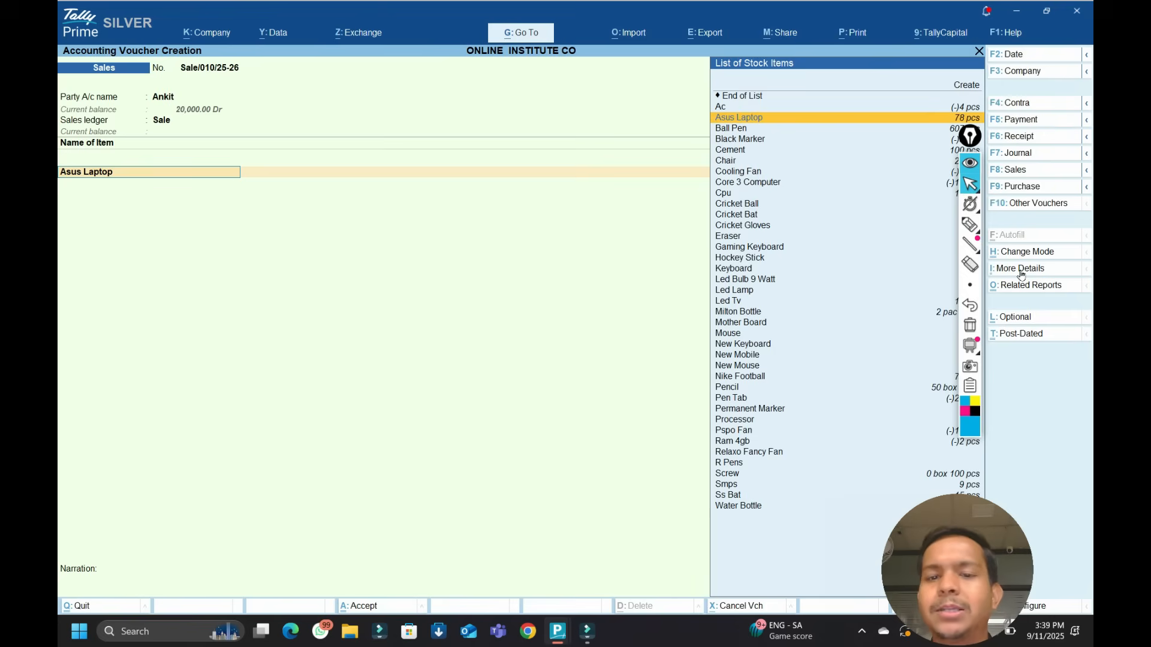
key("ctrl+i")
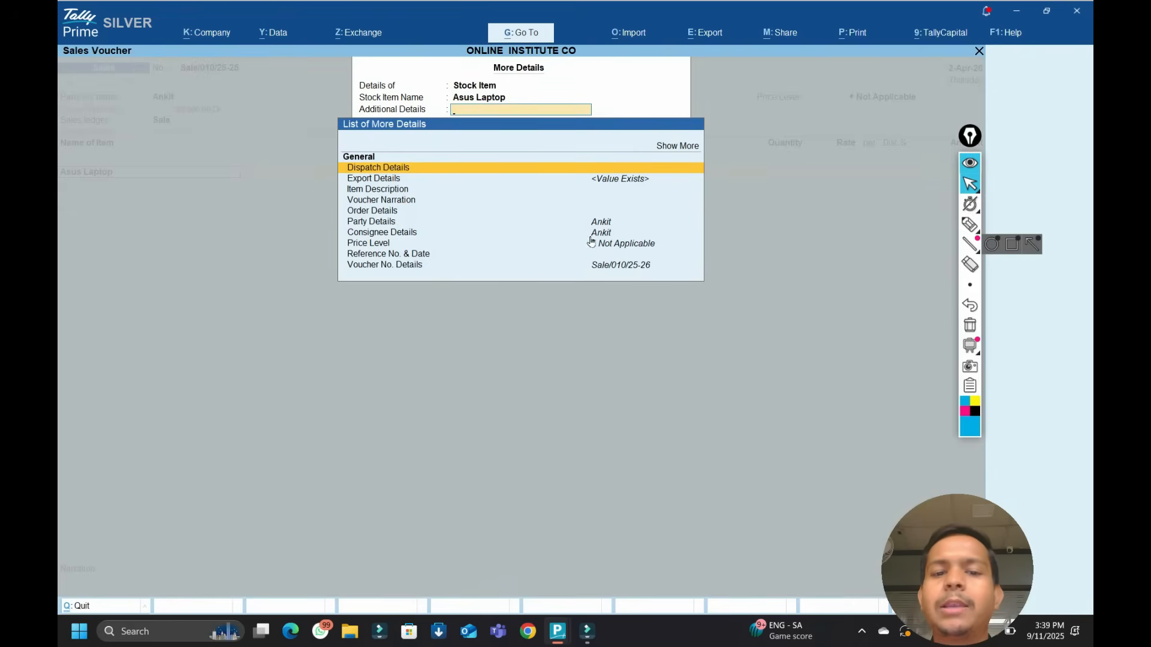
key("Escape")
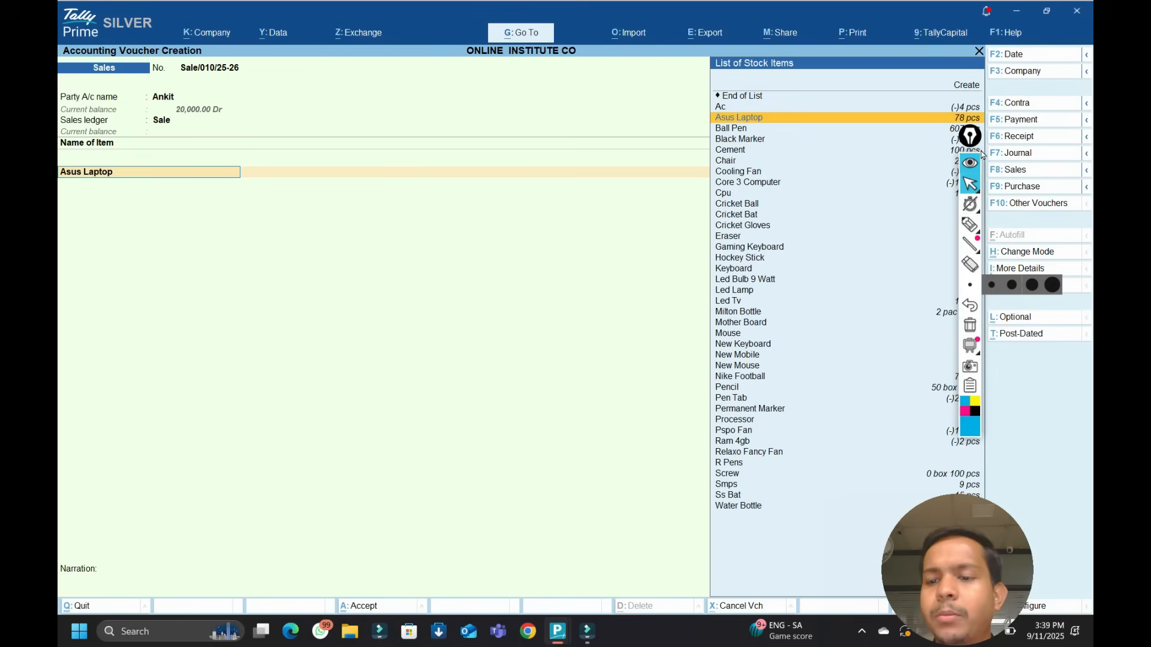
Move the annotation toolbar clear of the stock item list and open the related Stock Query report for Asus Laptop.
left_click_drag(975, 144, 1058, 367)
left_click(558, 429)
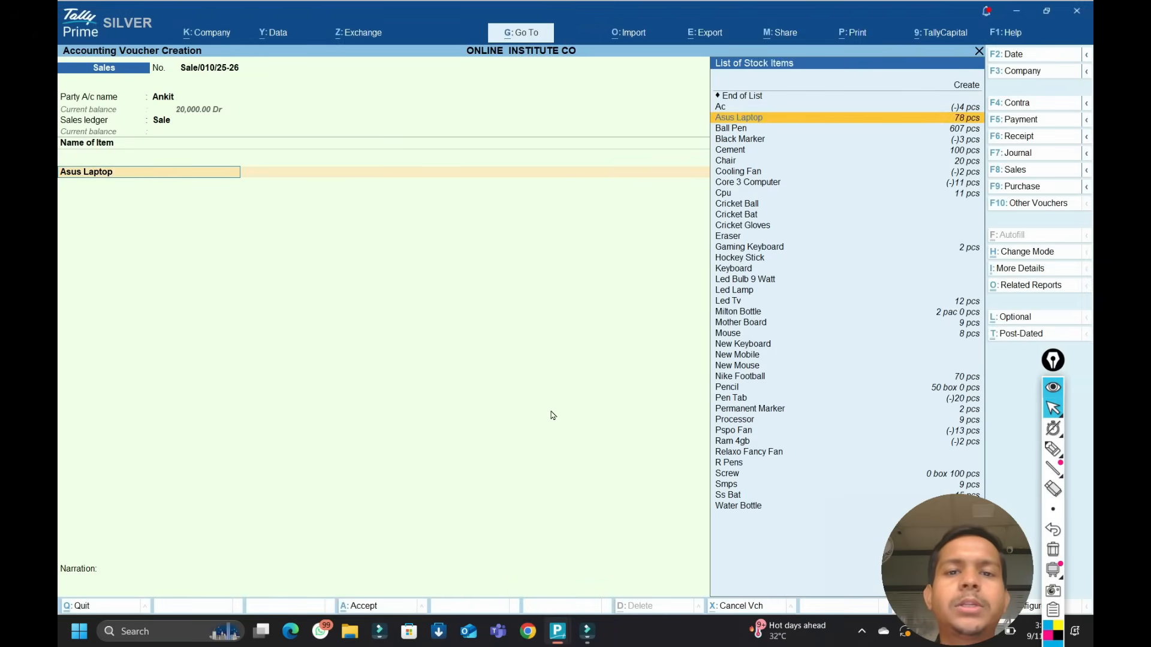
key("ctrl+o")
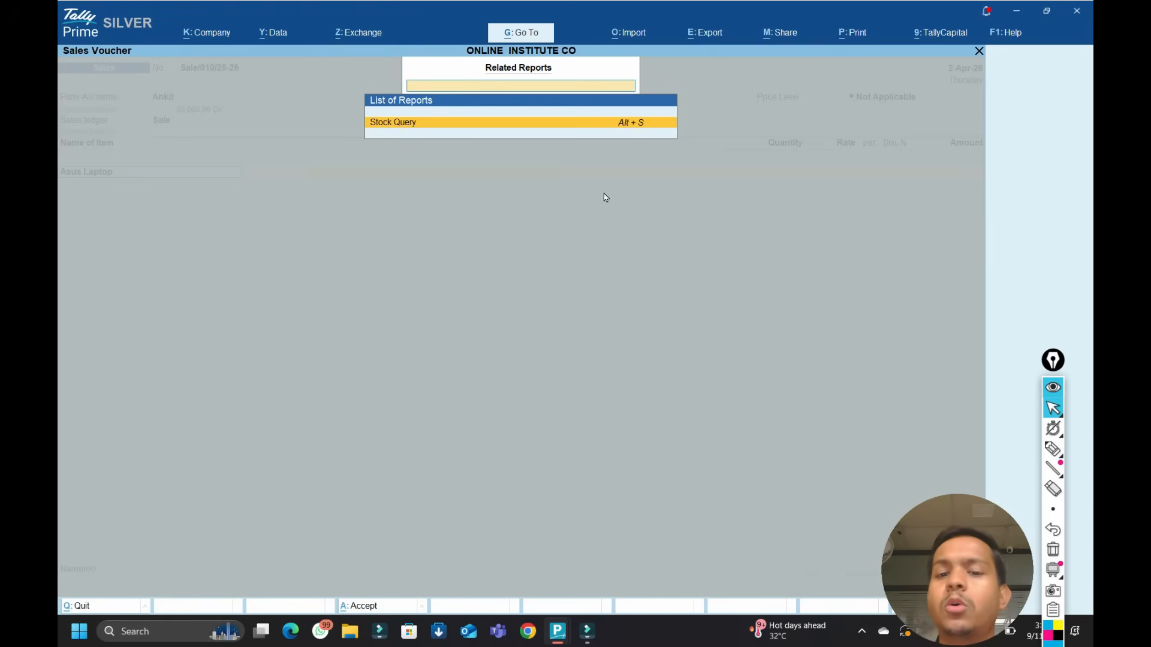
key("Return")
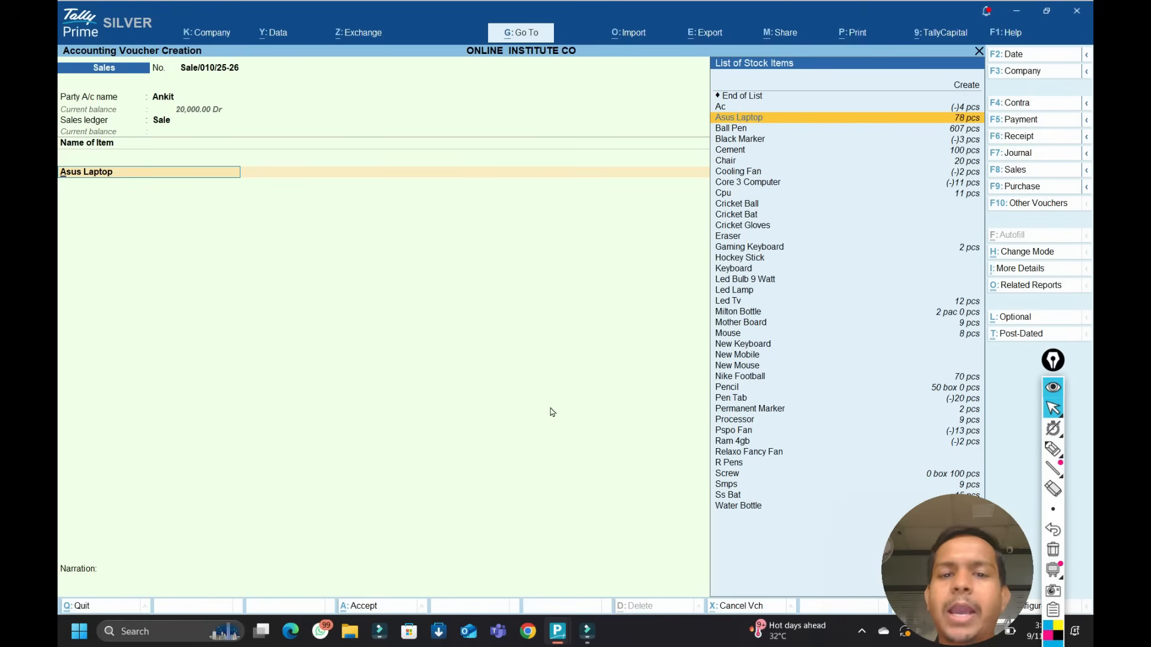
Mark the sales voucher as Optional, revert it to Regular, and choose Item Invoice as its mode.
key("ctrl+l")
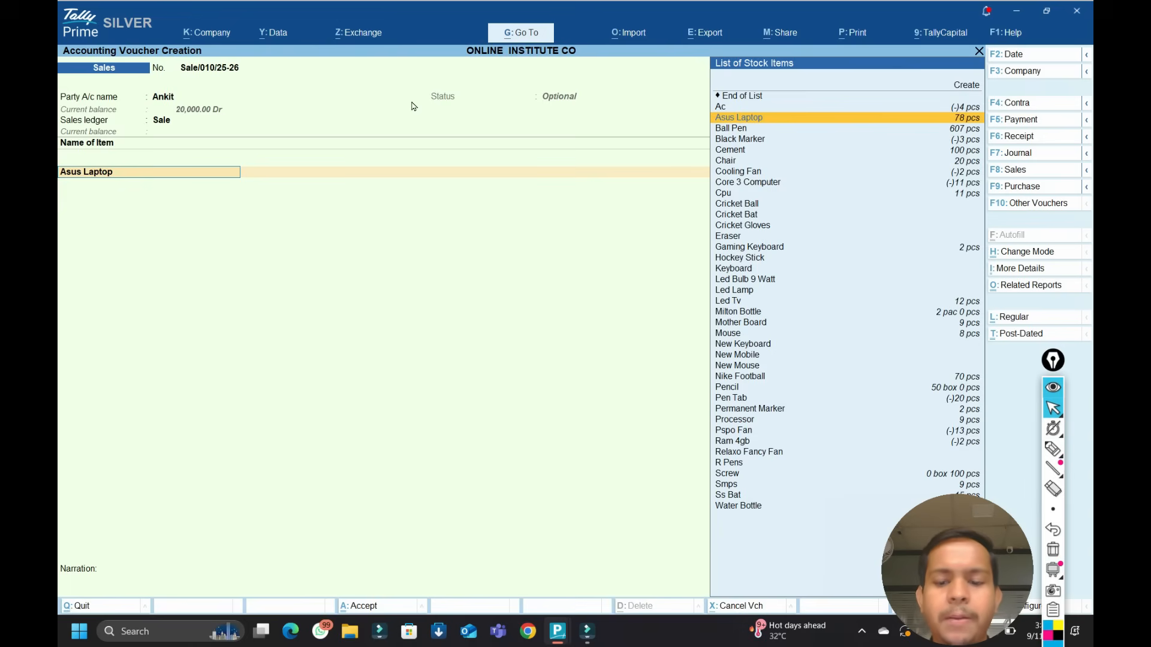
key("ctrl+l")
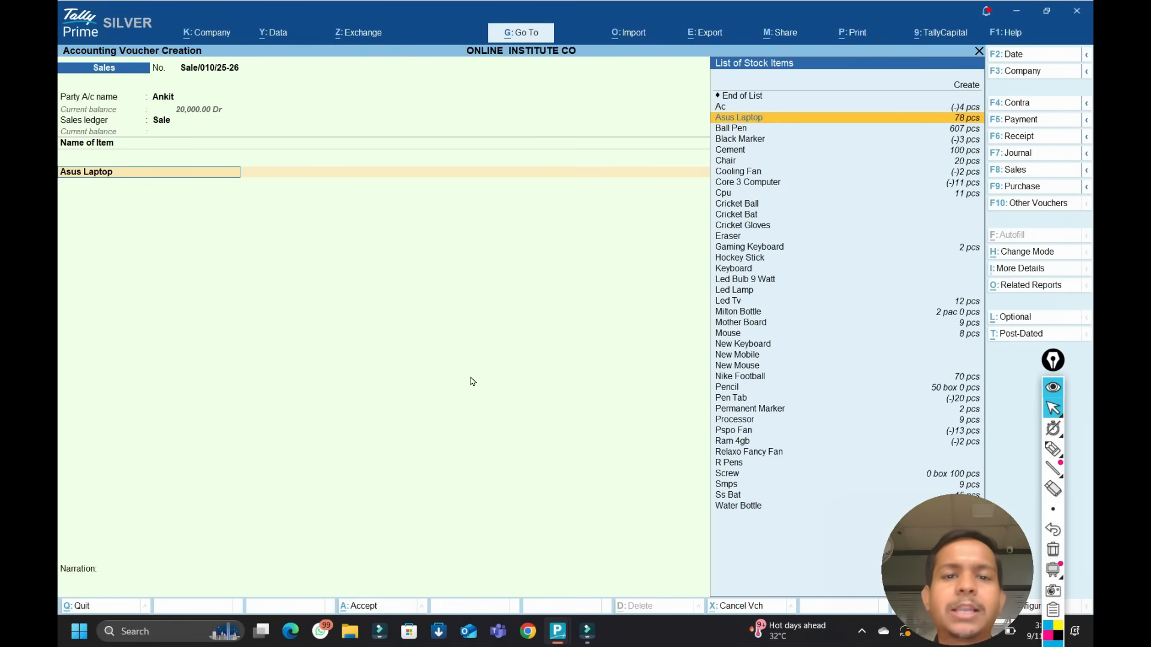
key("ctrl+h")
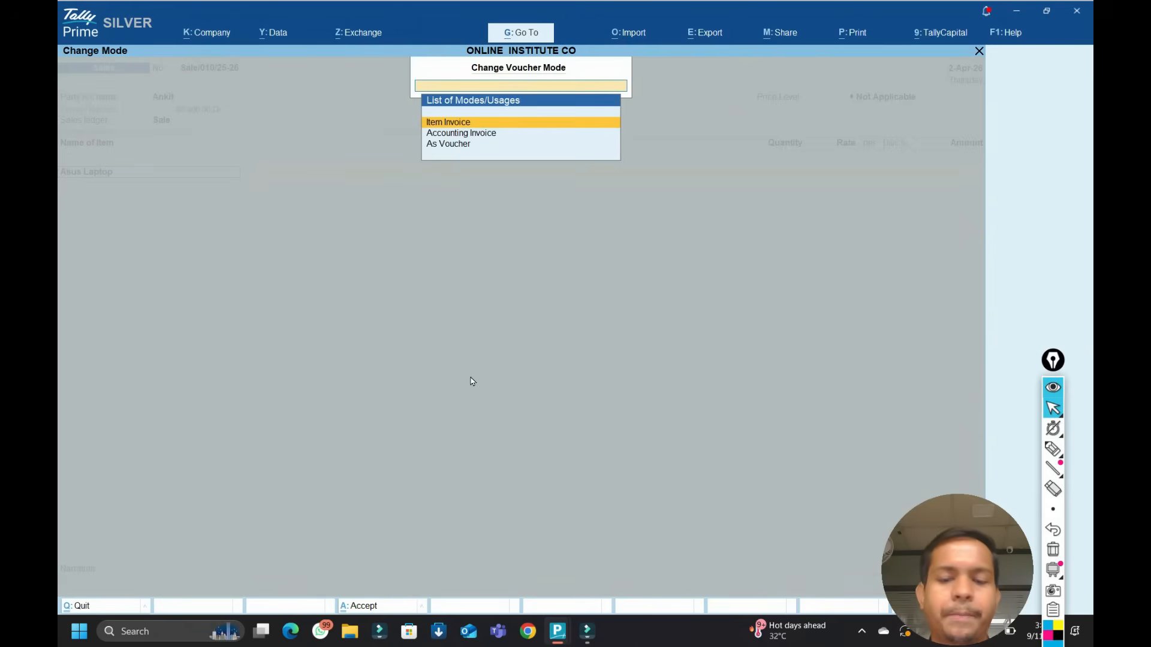
key("Return")
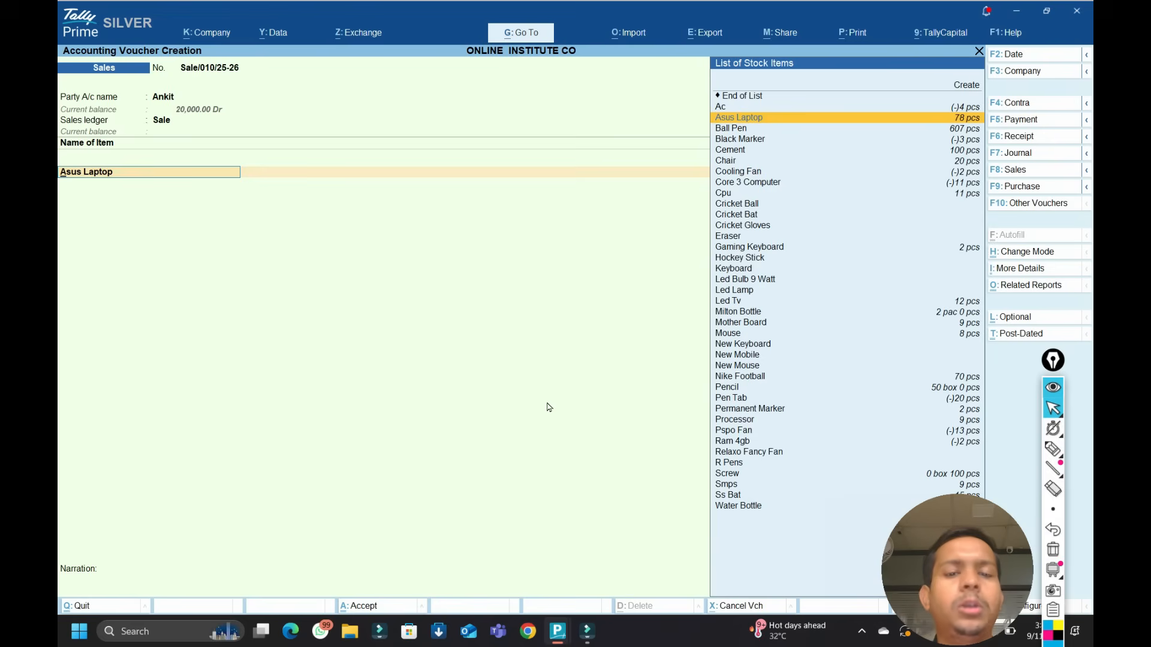
Mark the sales voucher as Post-Dated, and discard it to start a blank sales voucher.
key("ctrl+t")
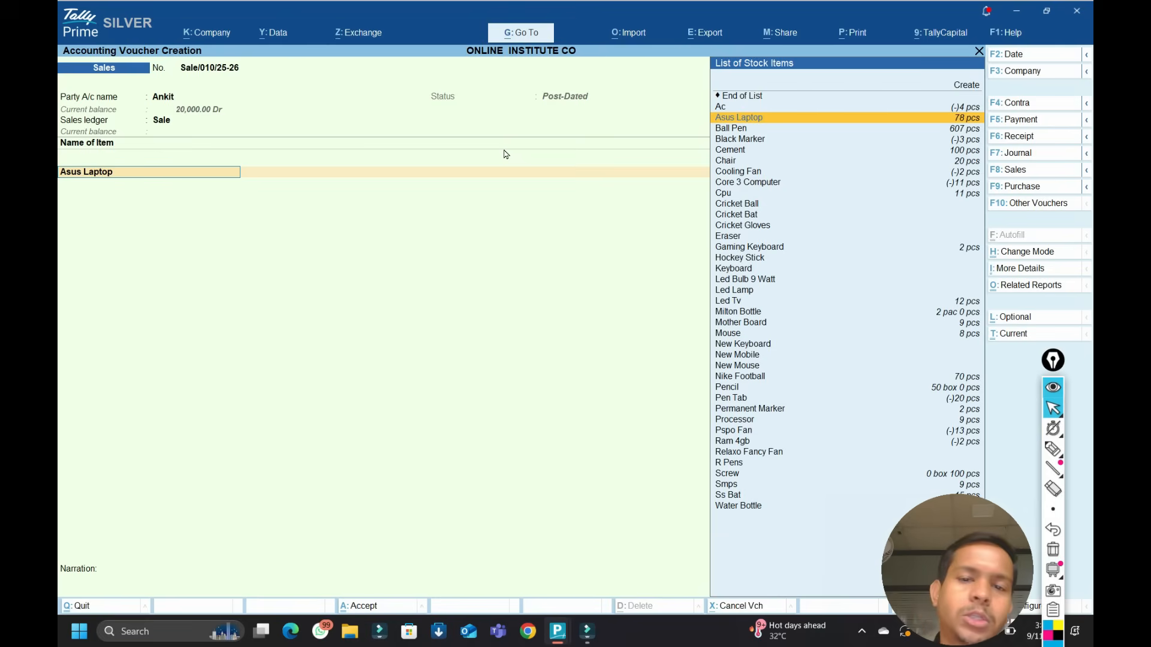
key("Escape")
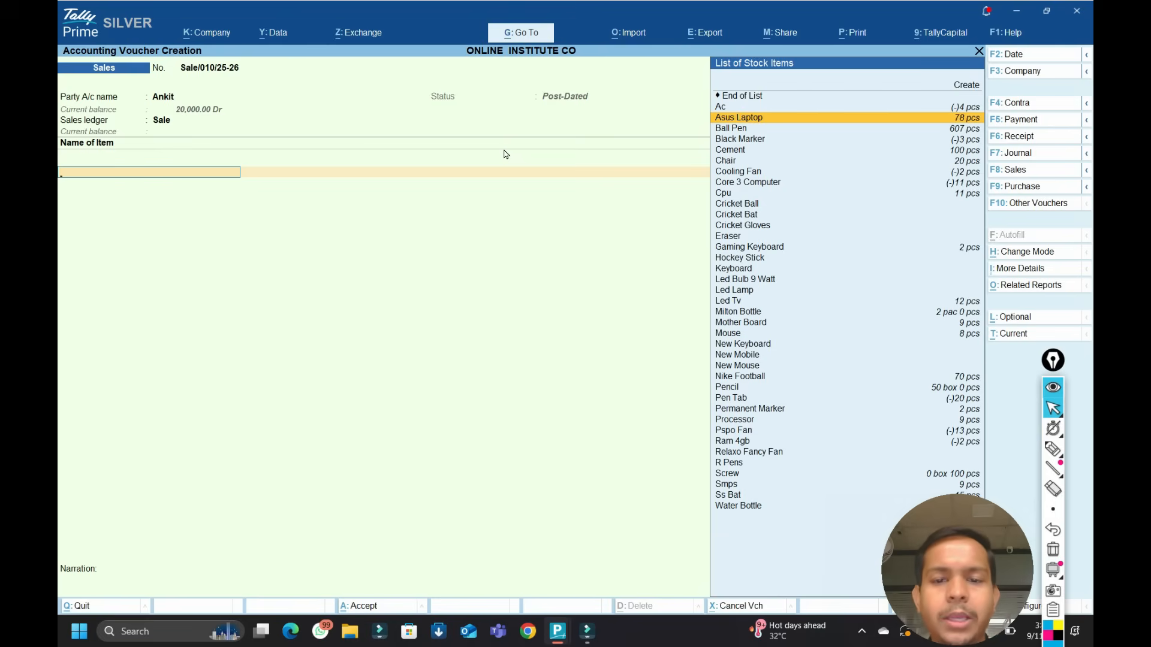
key("Escape")
key("Return")
key("Return")
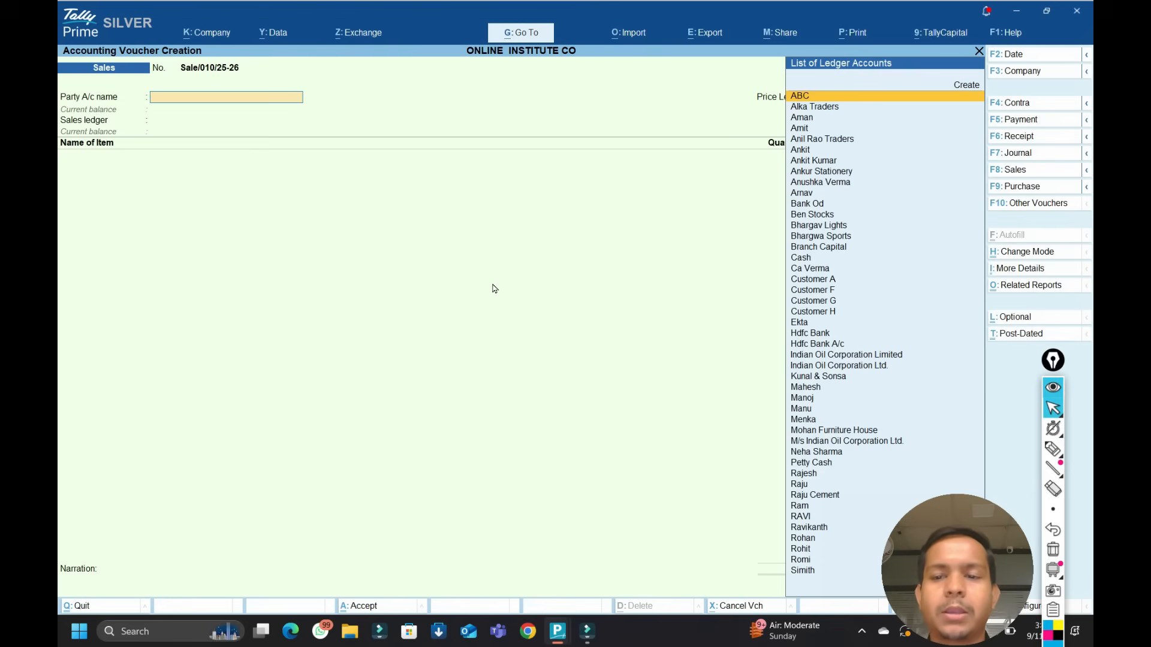
Choose the fourth ledger in the list as party, accept the blank dispatch details, and set price level Not Applicable and sales ledger Sale.
key("Down")
key("Down")
key("Down")
key("Return")
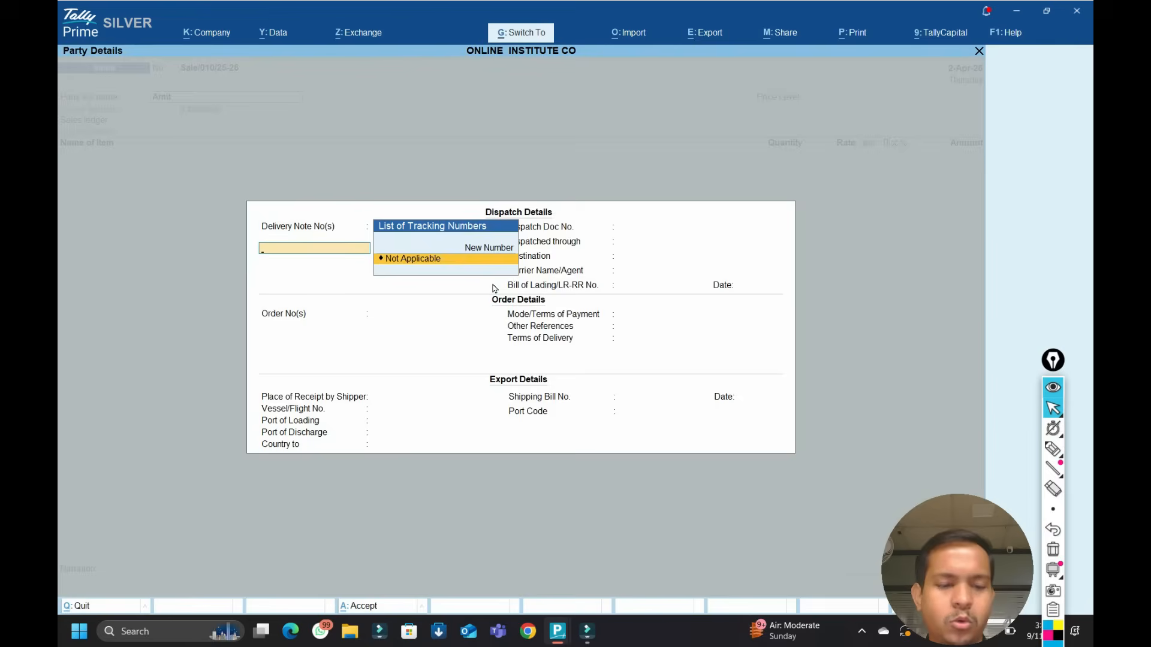
key("ctrl+a")
key("Return")
key("Return")
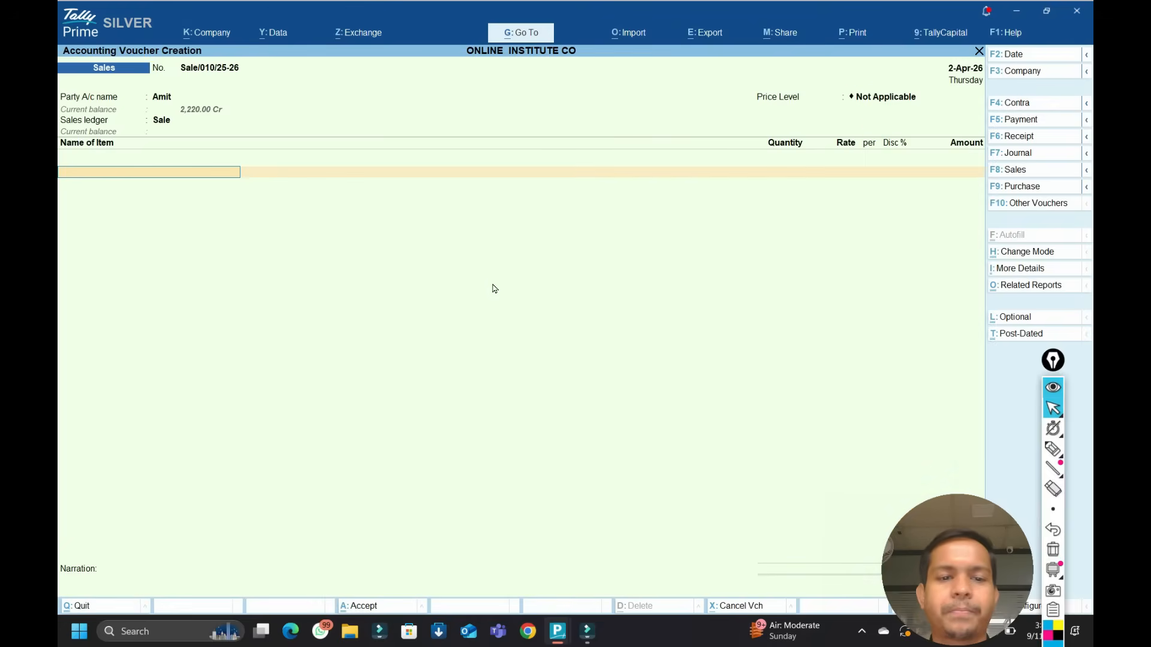
Add Ball Pen, 11 pcs at 15.00 from Delhi Godown, to the sales voucher with tracking number Not Applicable.
key("Down")
key("Down")
key("Down")
key("Down")
key("Return")
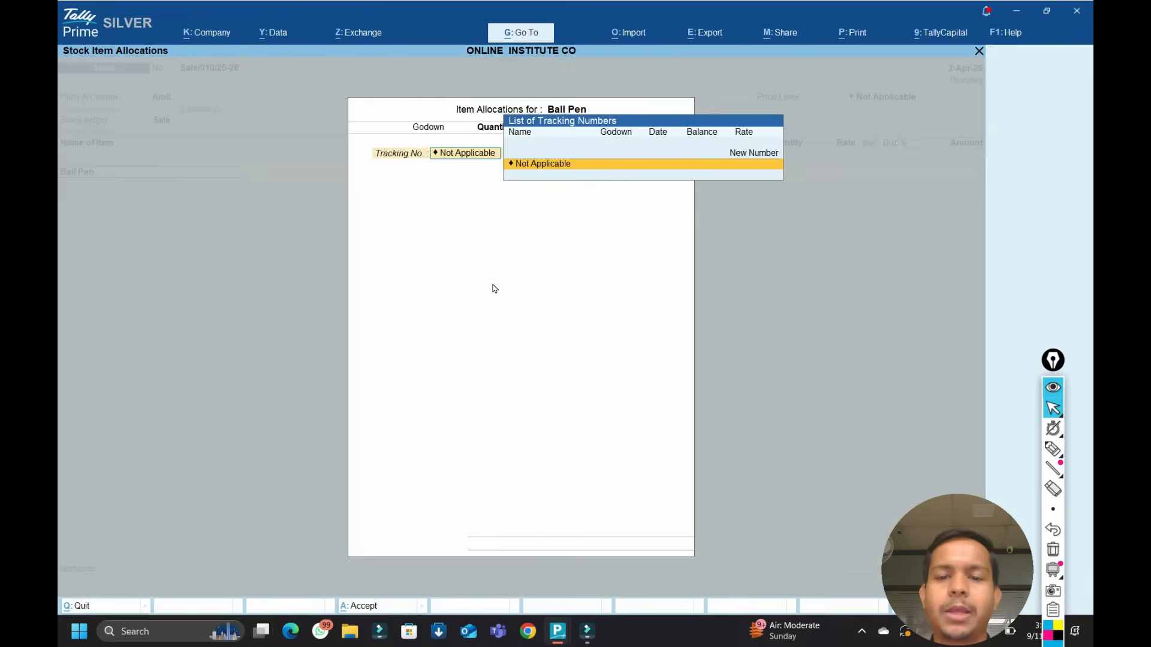
key("Return")
key("Return")
type("11")
key("Return")
key("Return")
key("Return")
key("Return")
key("Return")
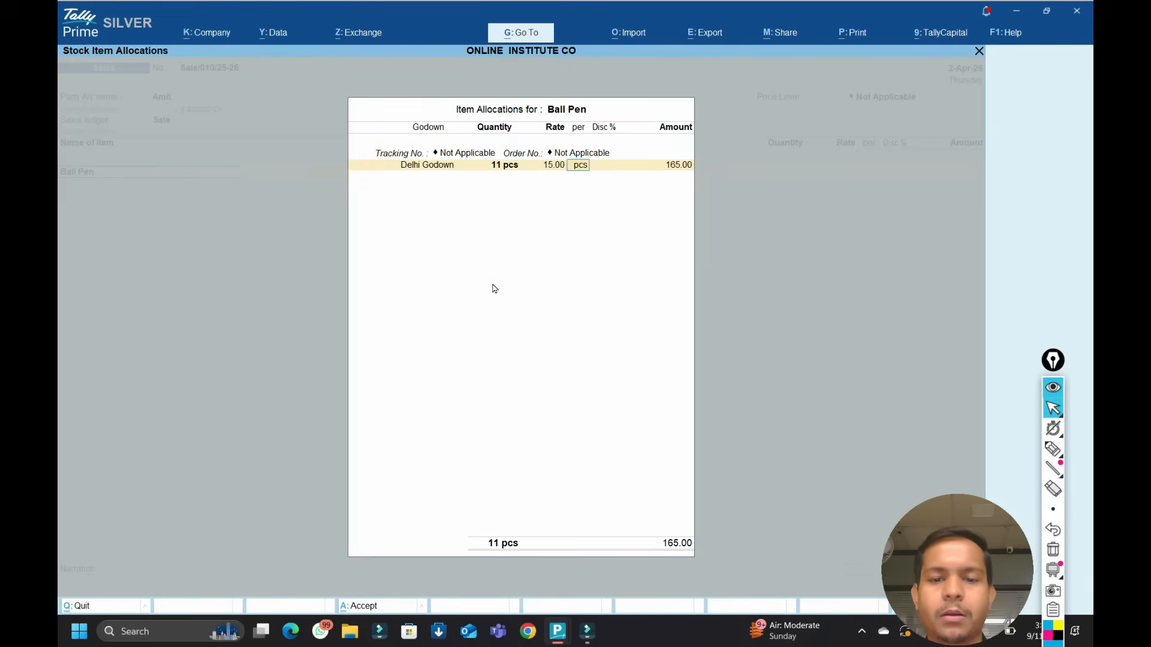
key("Return")
key("Return")
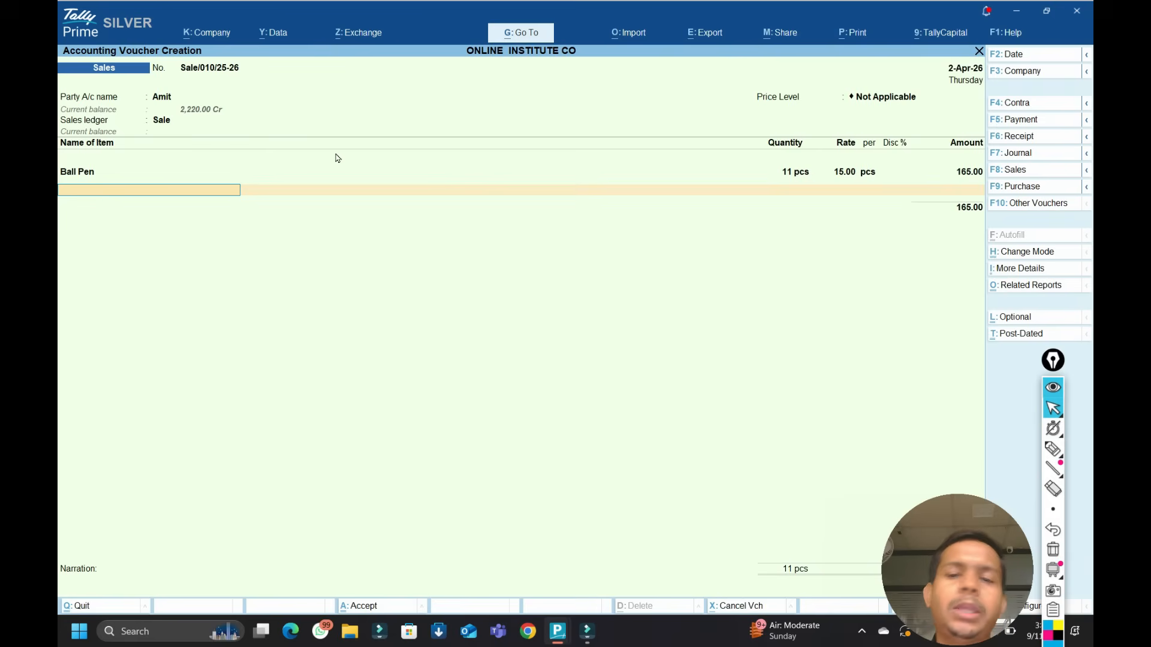
Export the current sales voucher in PDF (Read-only document) format with digital signature Not Applicable.
left_click(705, 35)
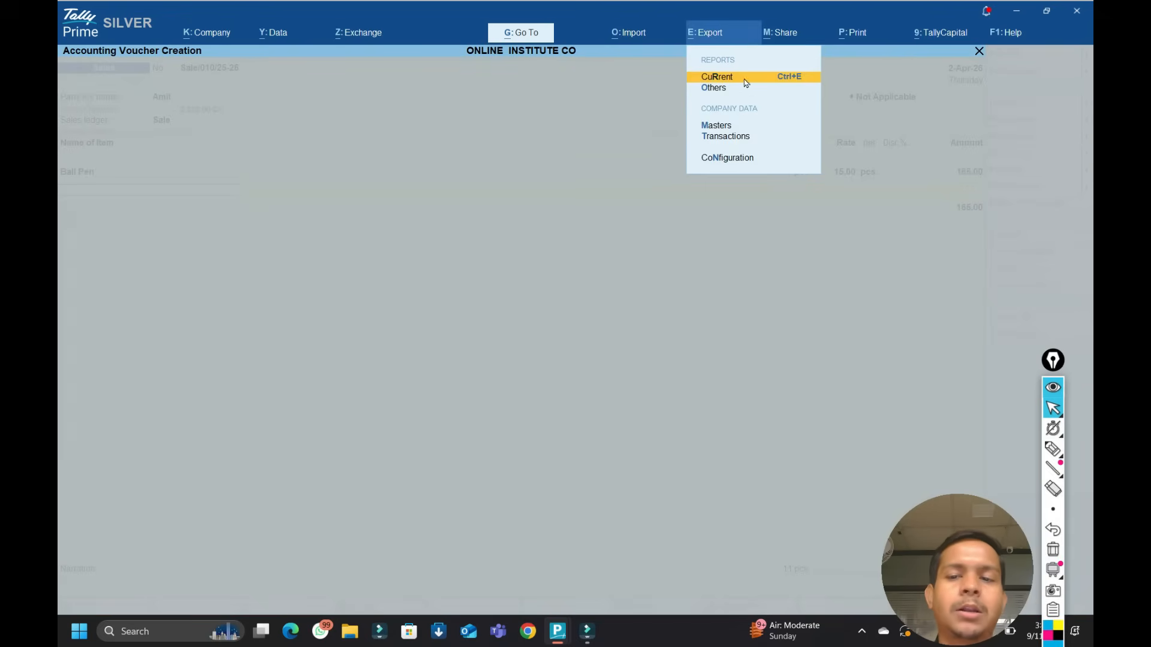
left_click(511, 234)
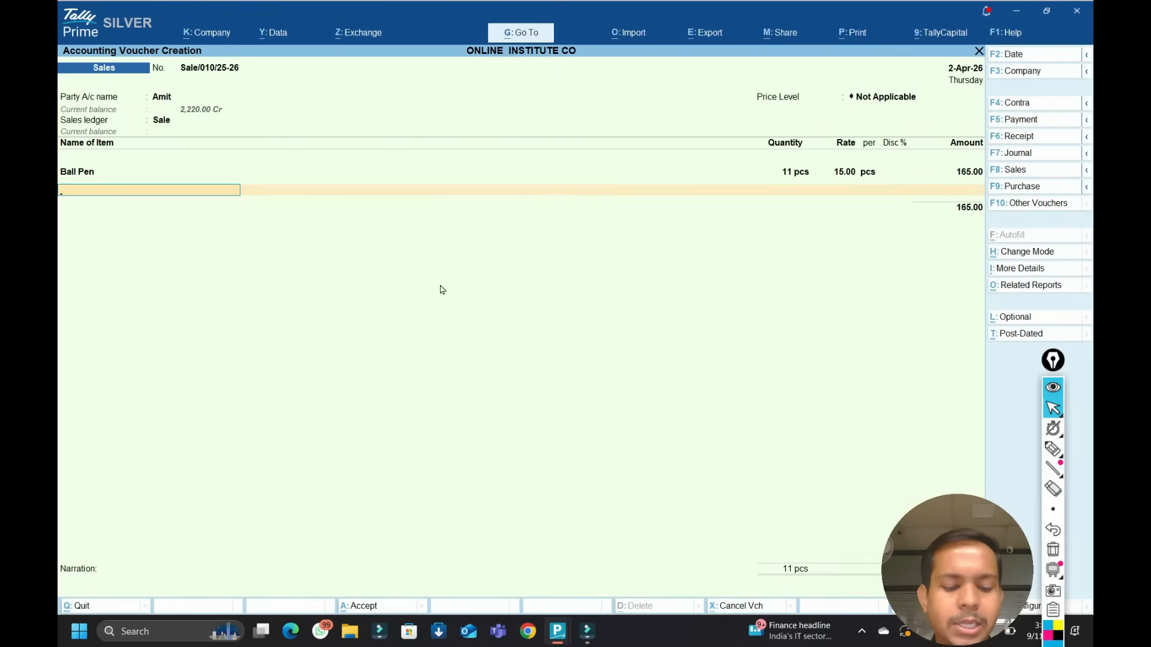
key("ctrl+e")
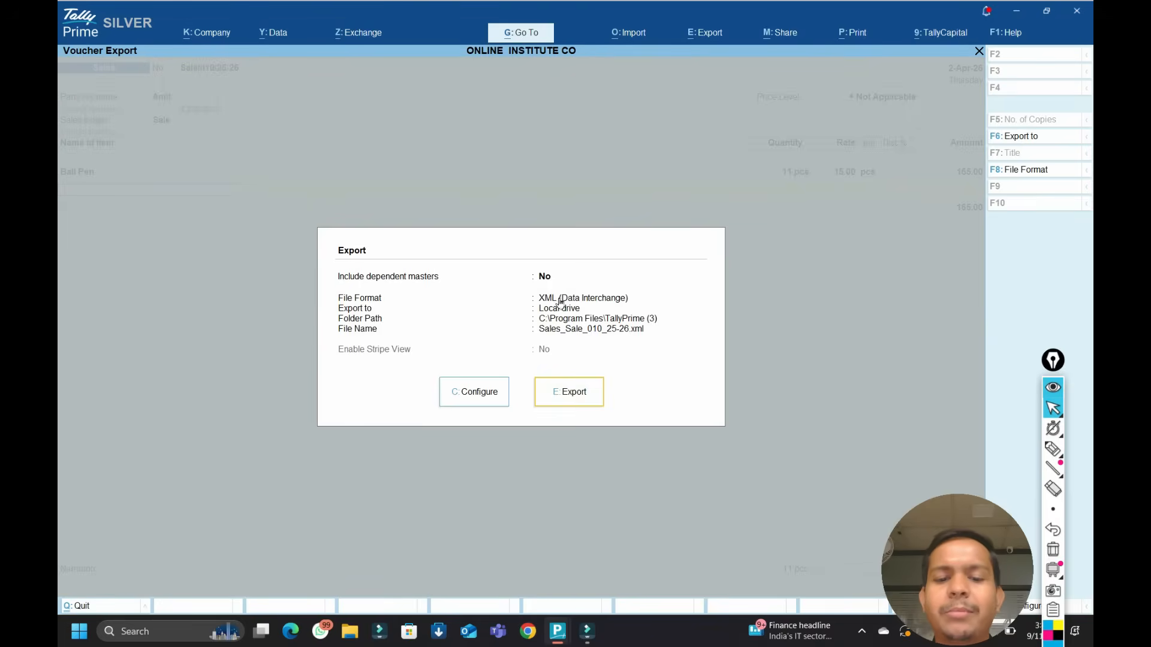
left_click(474, 396)
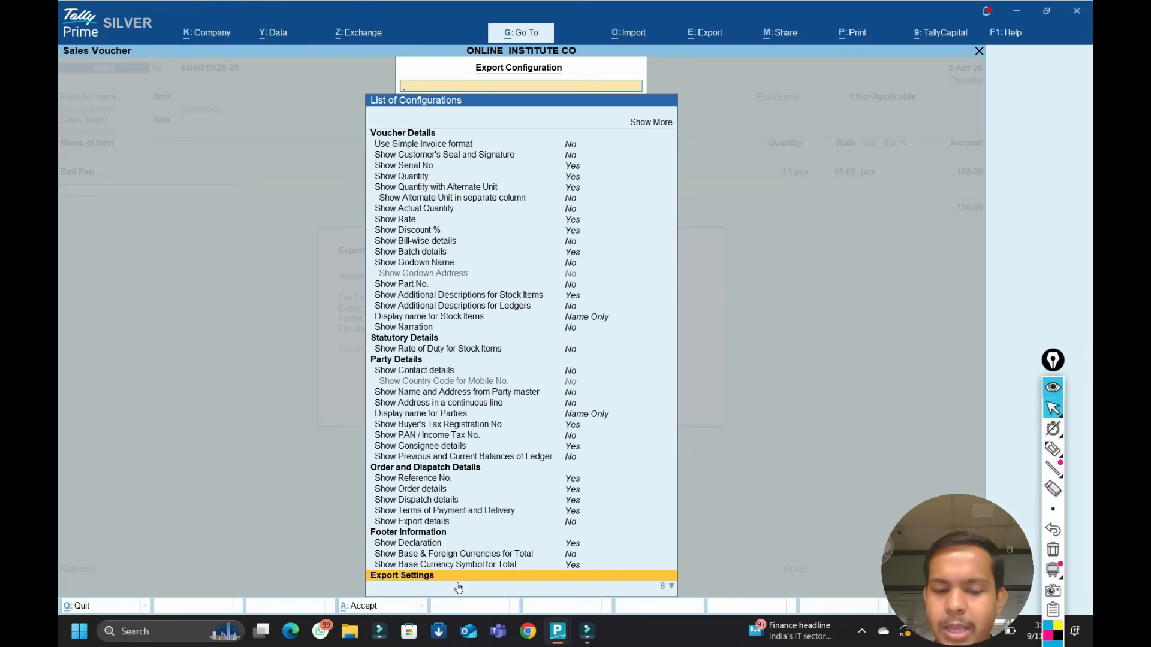
key("Down")
key("Down")
key("Down")
key("Down")
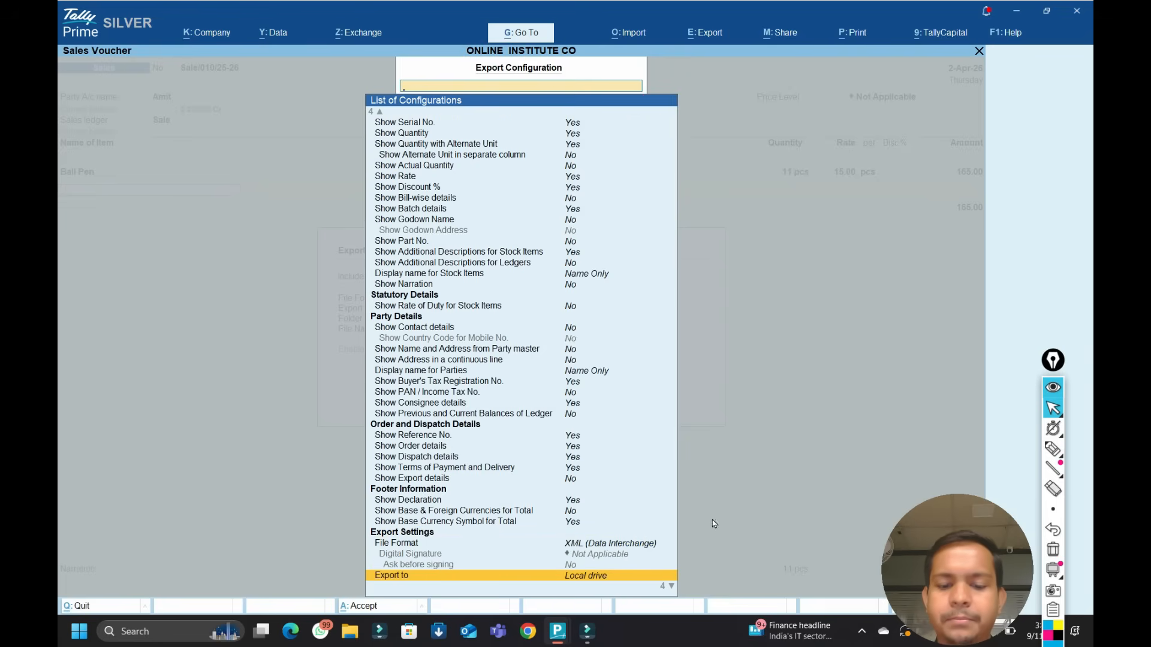
left_click(593, 544)
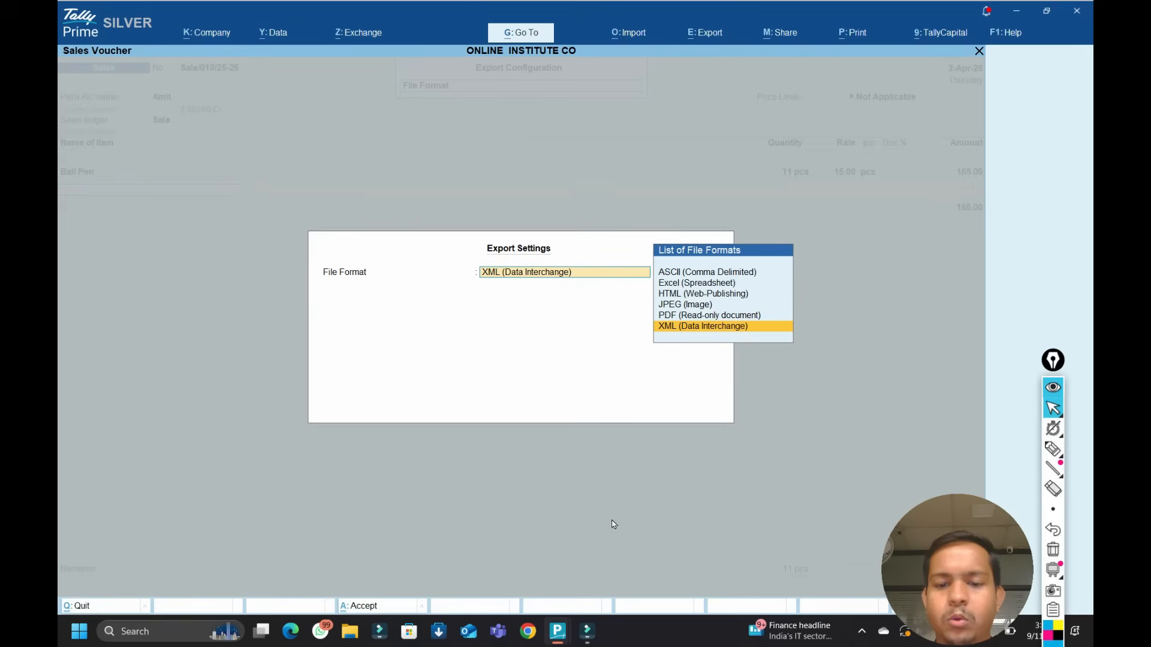
left_click(669, 317)
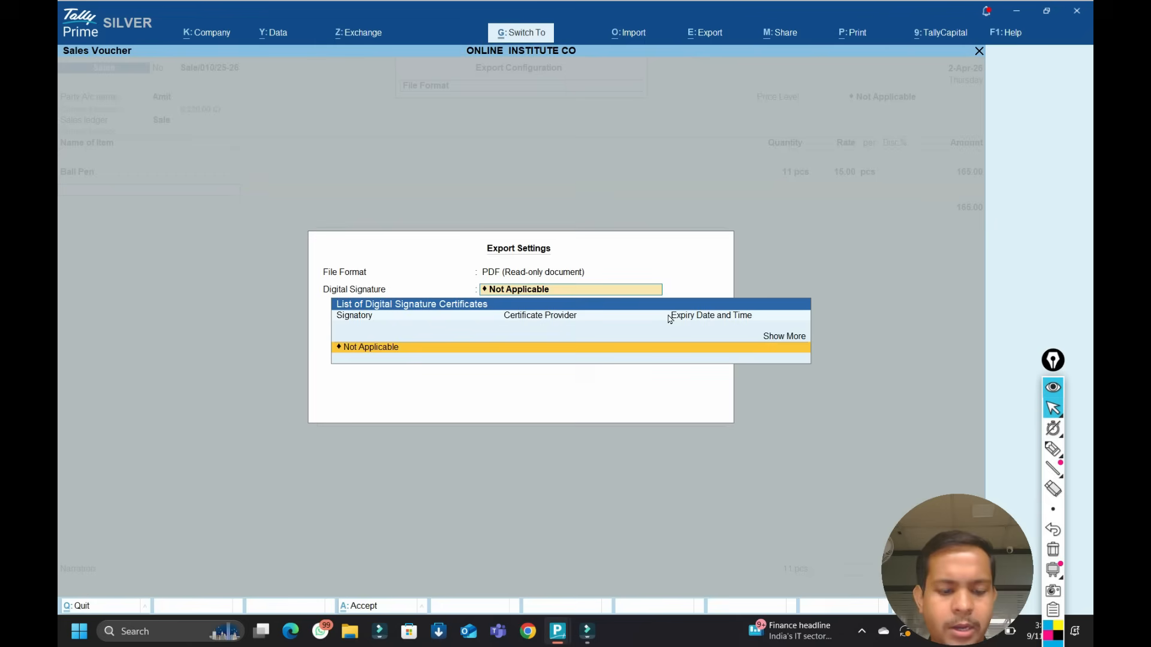
key("Return")
key("e")
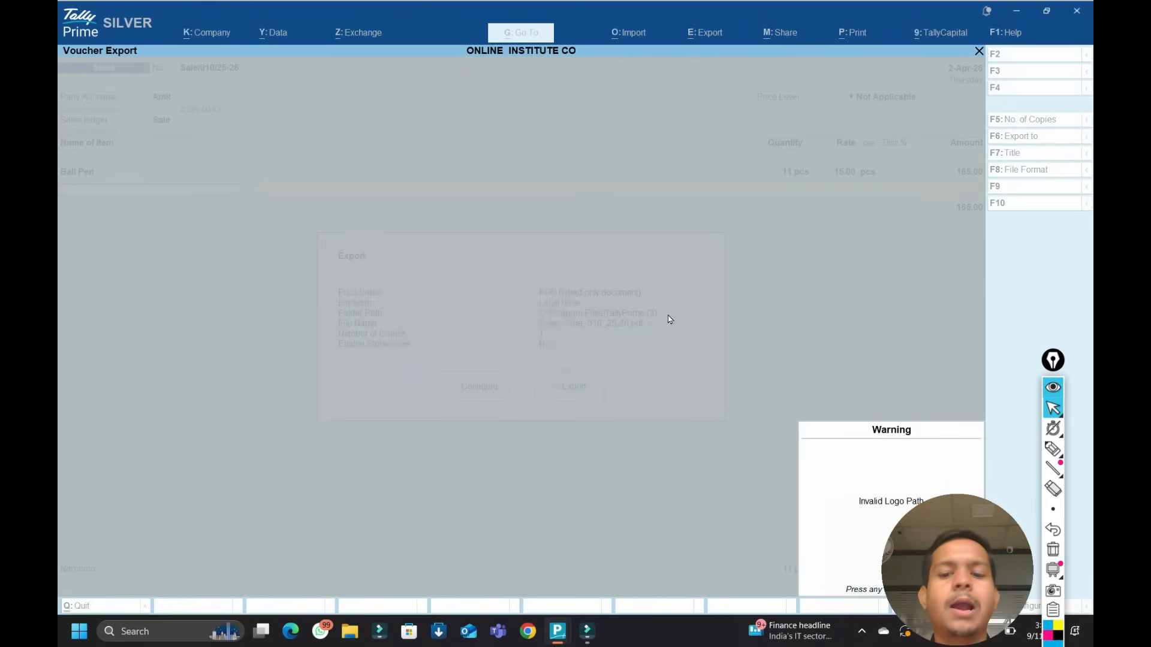
key("Return")
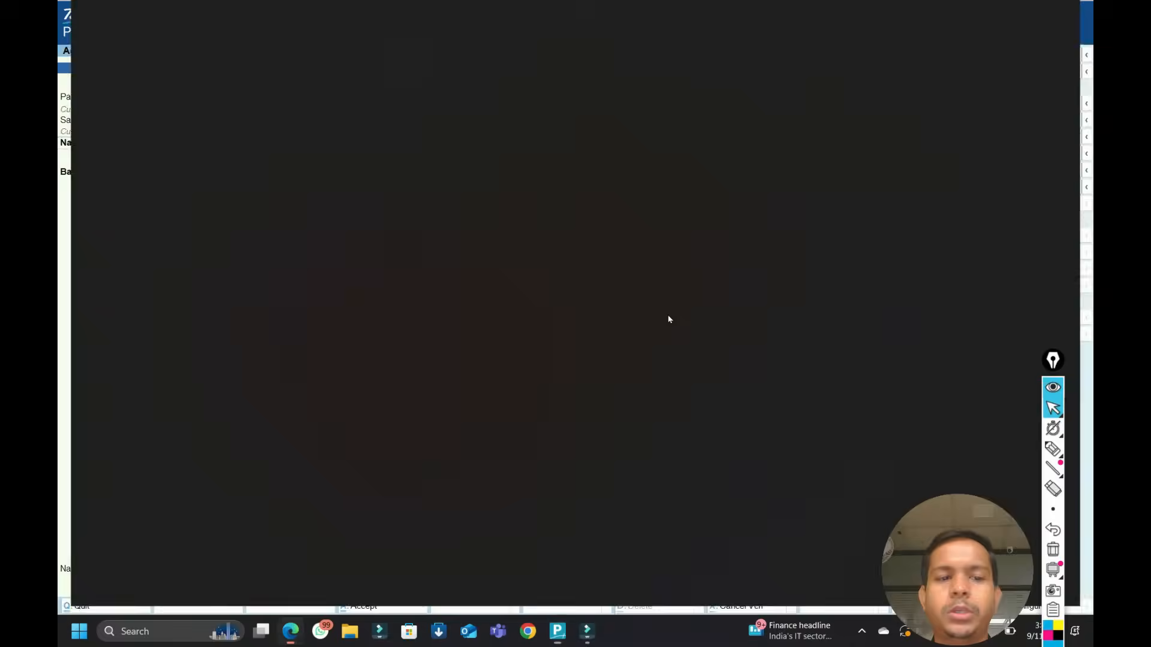
Look through the exported PDF invoice in the browser and close it.
scroll(670, 320, "down", 5)
scroll(671, 320, "up", 5)
scroll(670, 319, "down", 5)
scroll(670, 319, "up", 5)
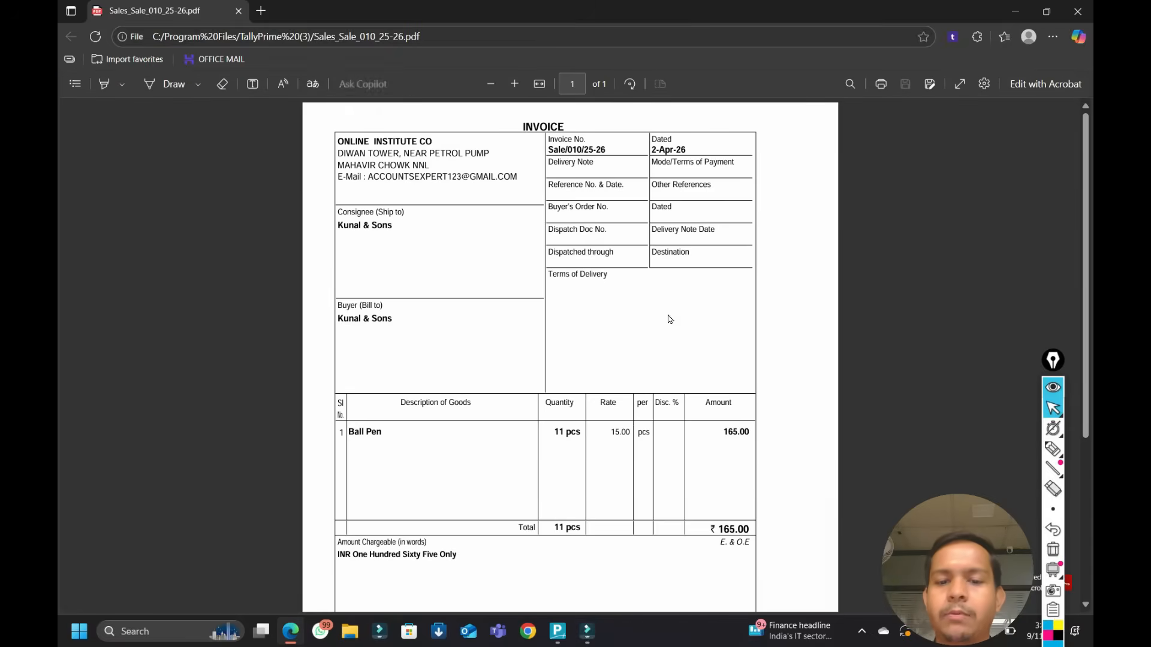
scroll(670, 319, "down", 5)
scroll(670, 320, "up", 5)
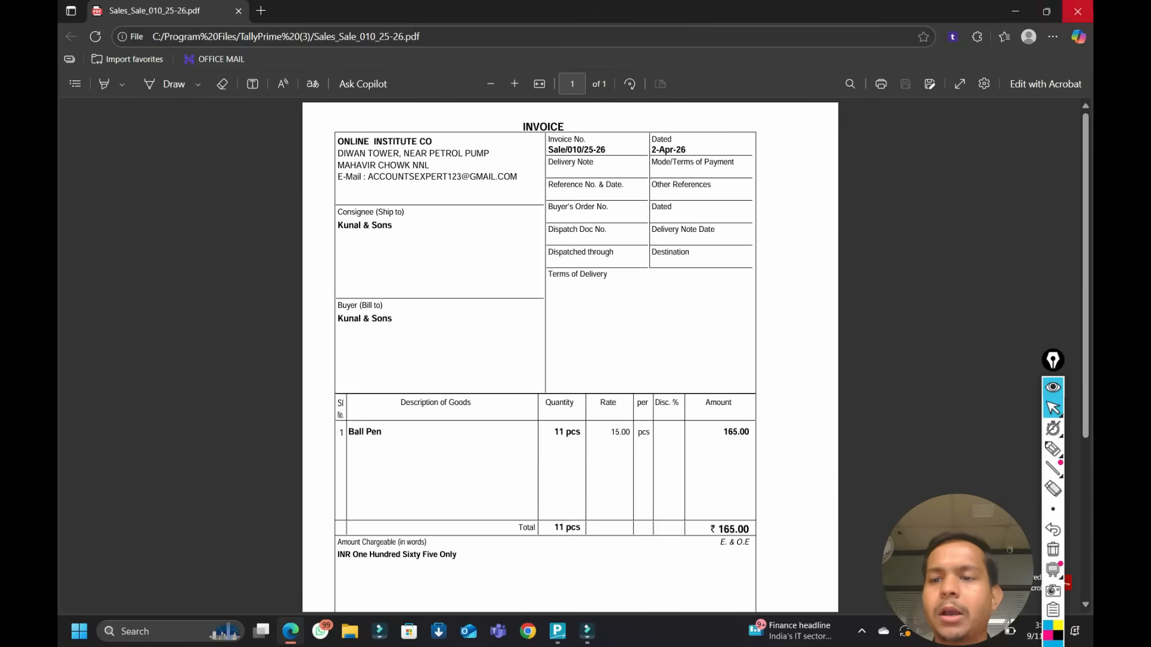
left_click(1077, 11)
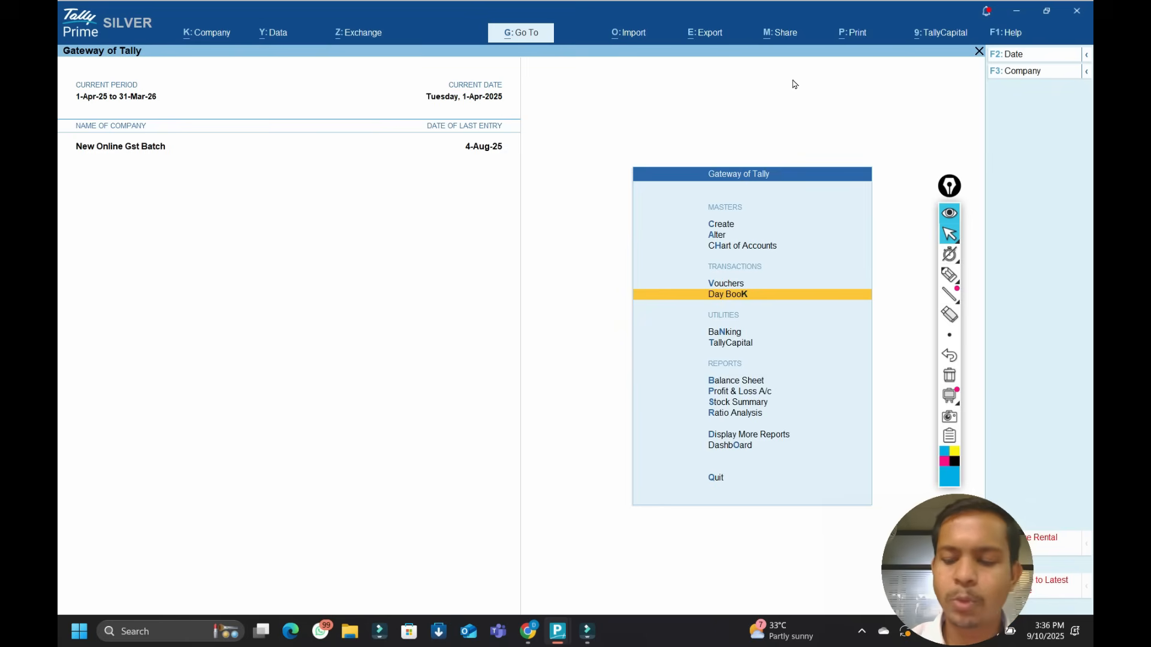
From sales voucher entry, set Show more features and Show all features to Yes in the company features and accept them.
key("Up")
key("Return")
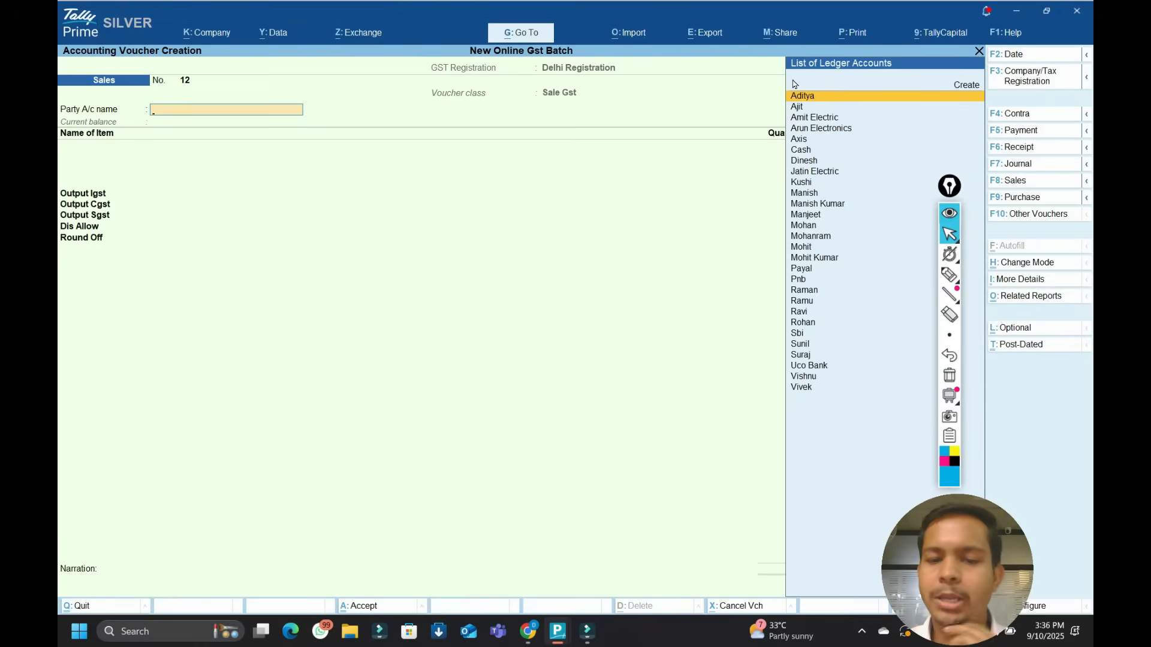
key("F11")
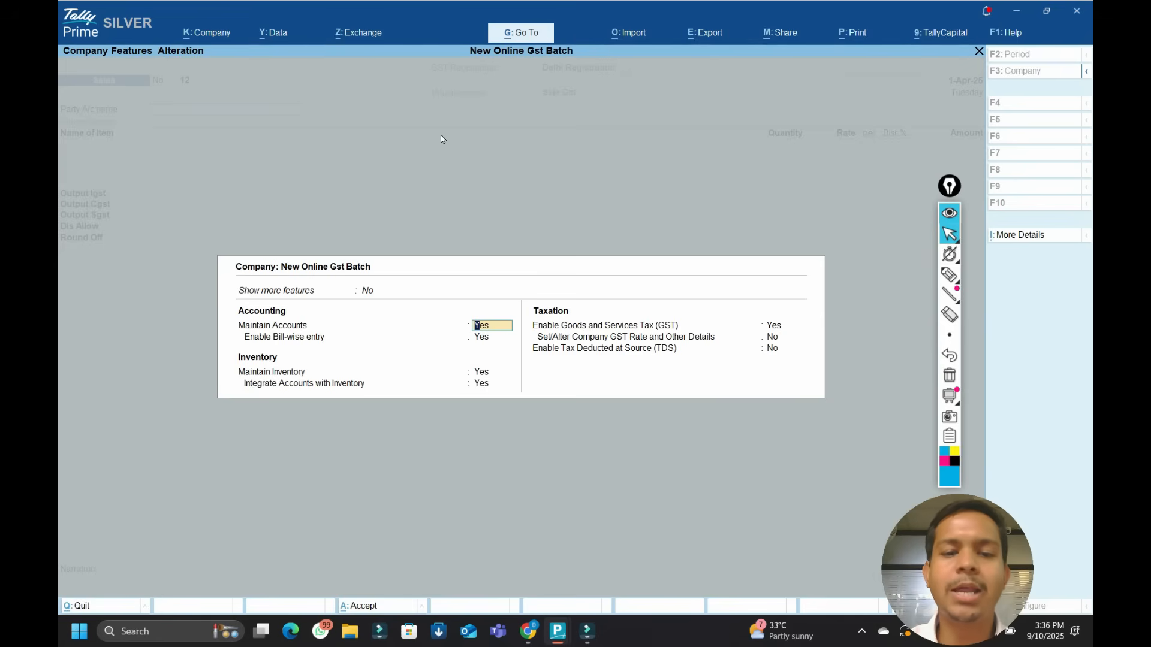
left_click(368, 290)
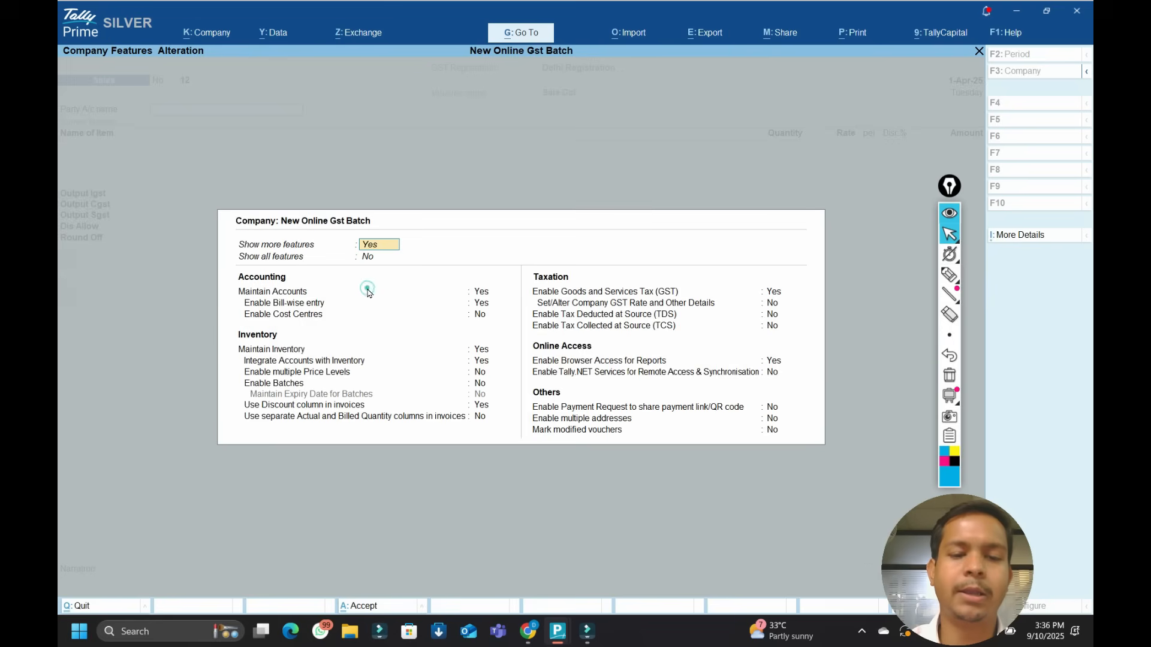
left_click(366, 257)
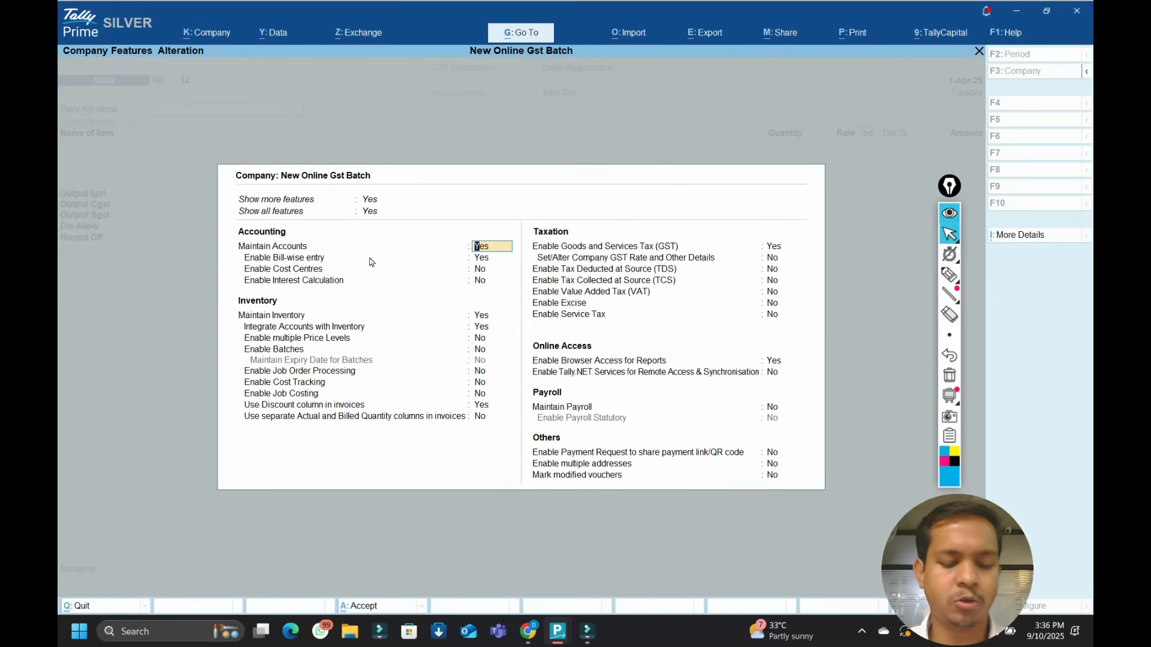
key("ctrl+a")
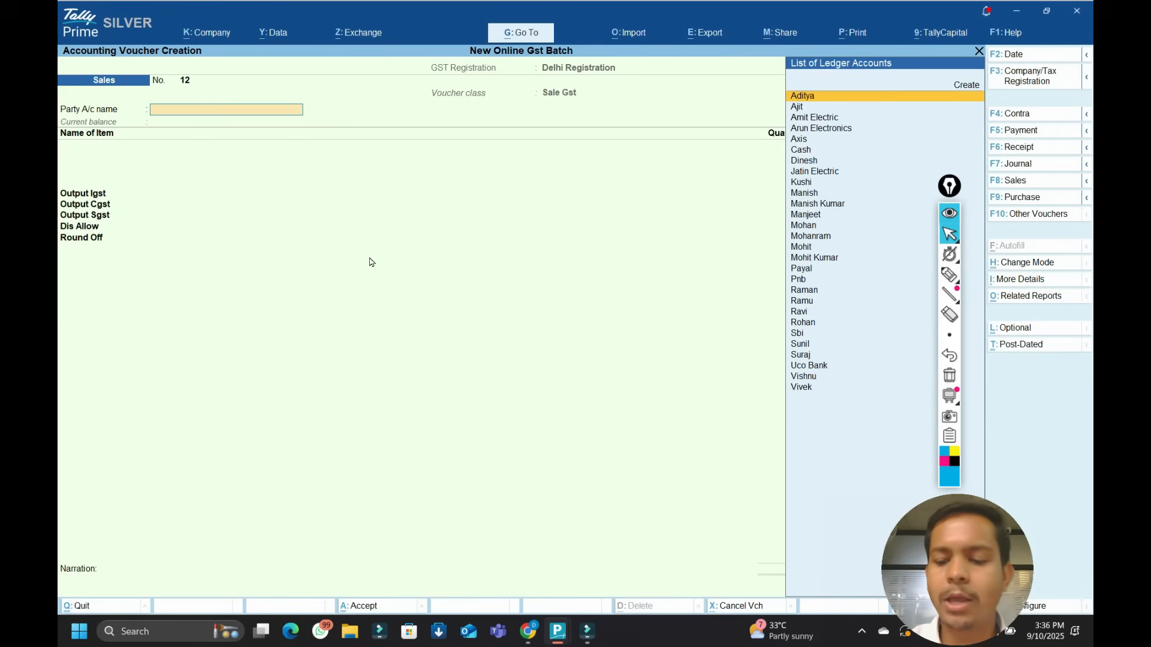
Review the sales voucher configuration, set Show more configurations to Yes and accept it.
key("F12")
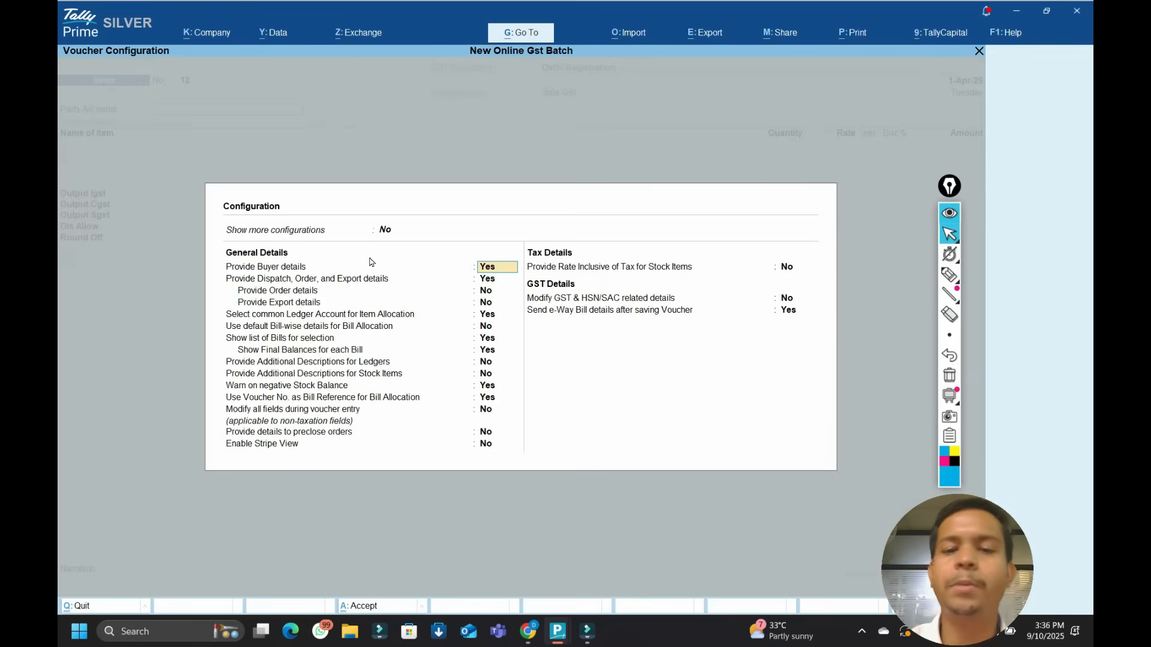
key("ctrl+a")
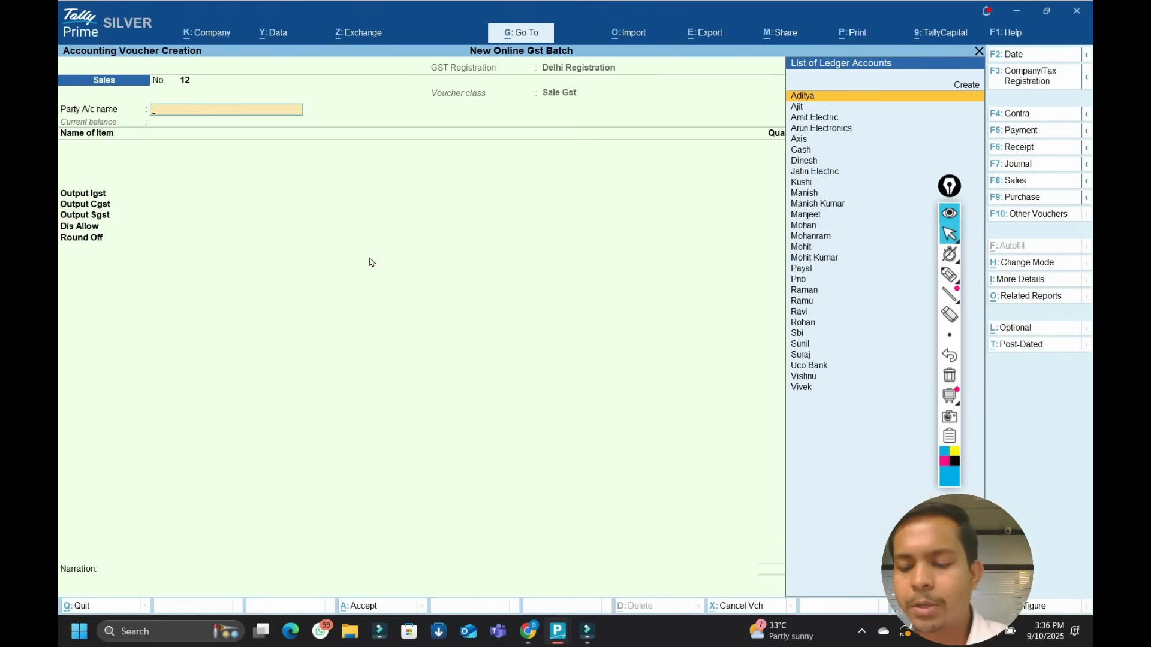
key("F12")
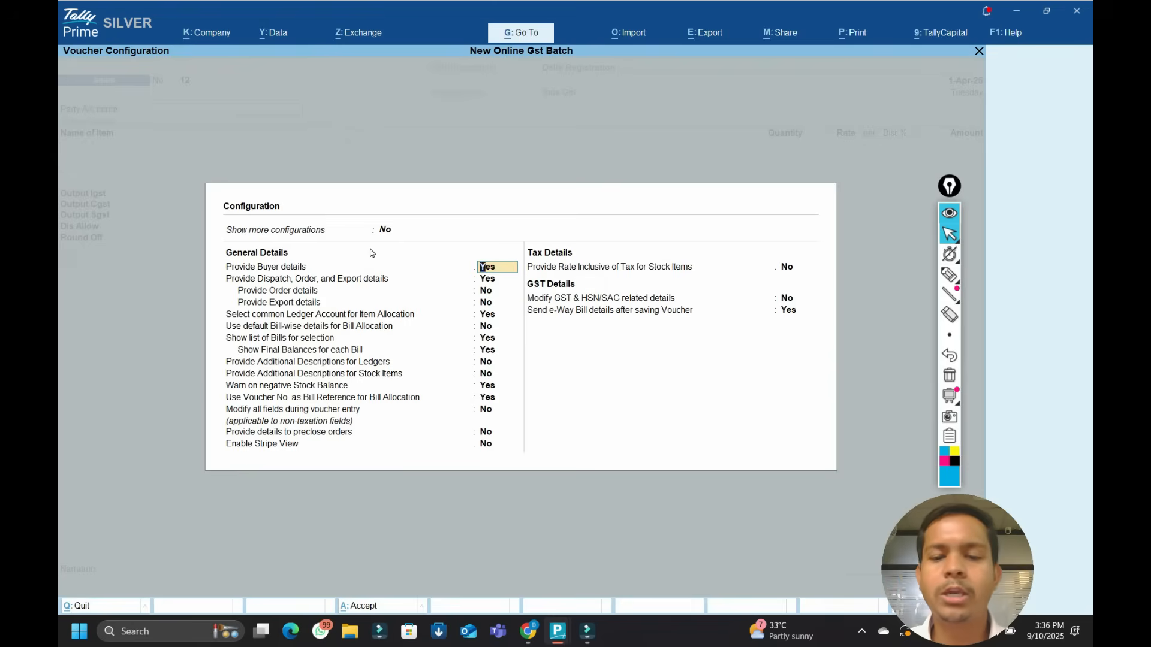
left_click(384, 230)
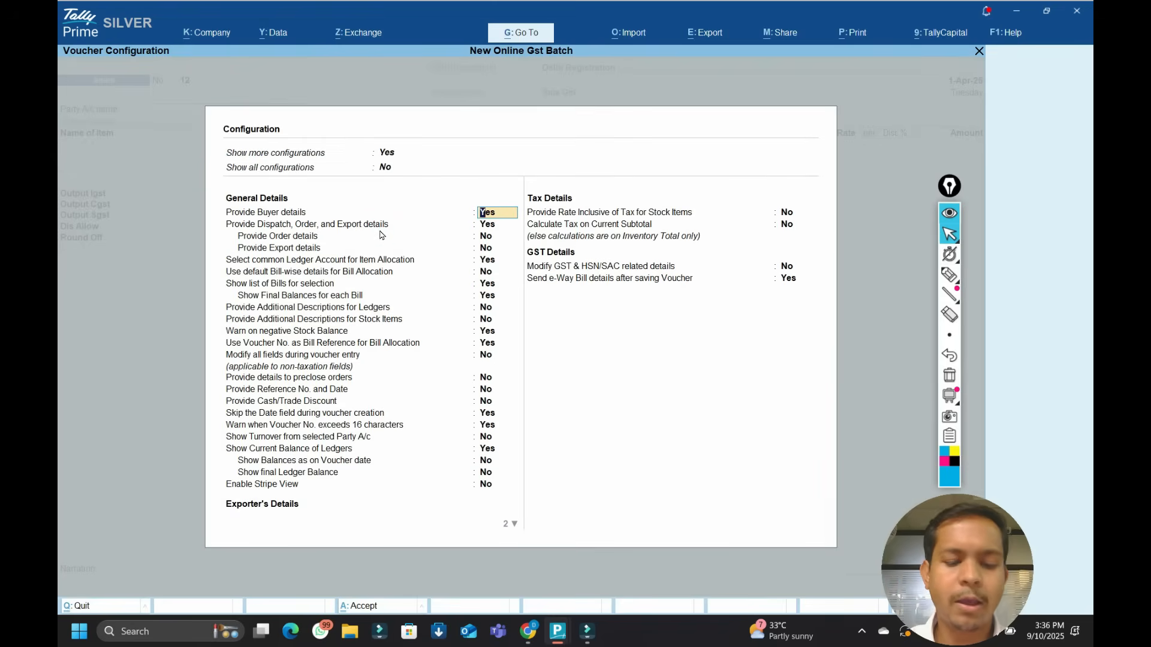
key("ctrl+a")
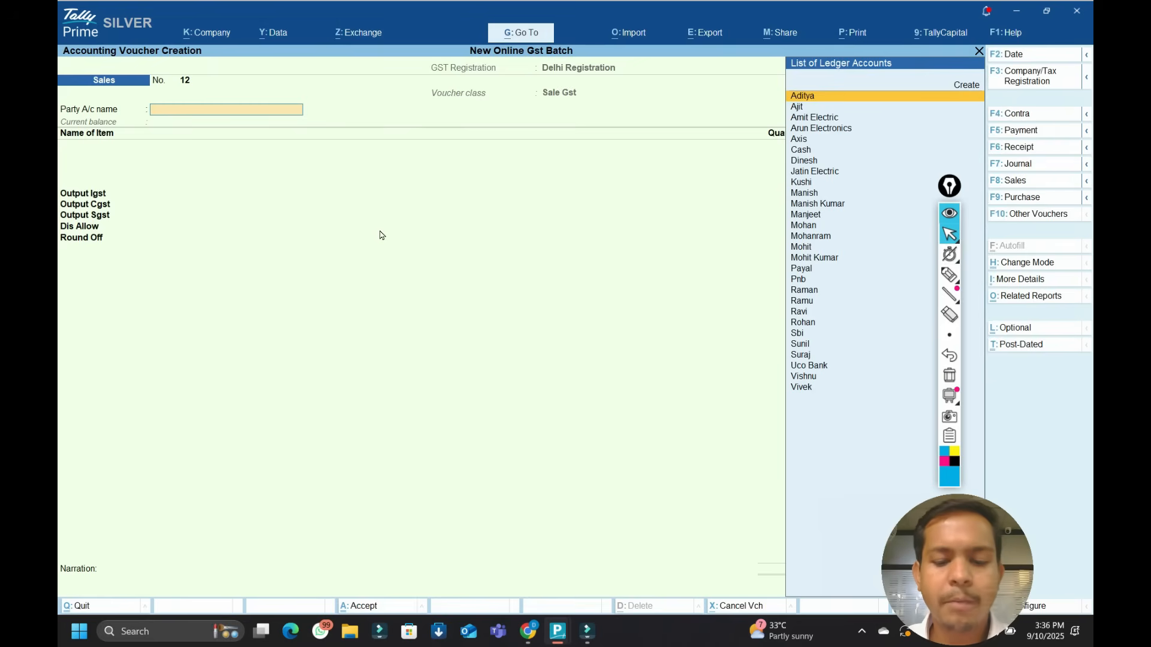
Switch to a payment voucher and set Show more configurations to Yes in its voucher configuration.
key("F5")
key("F12")
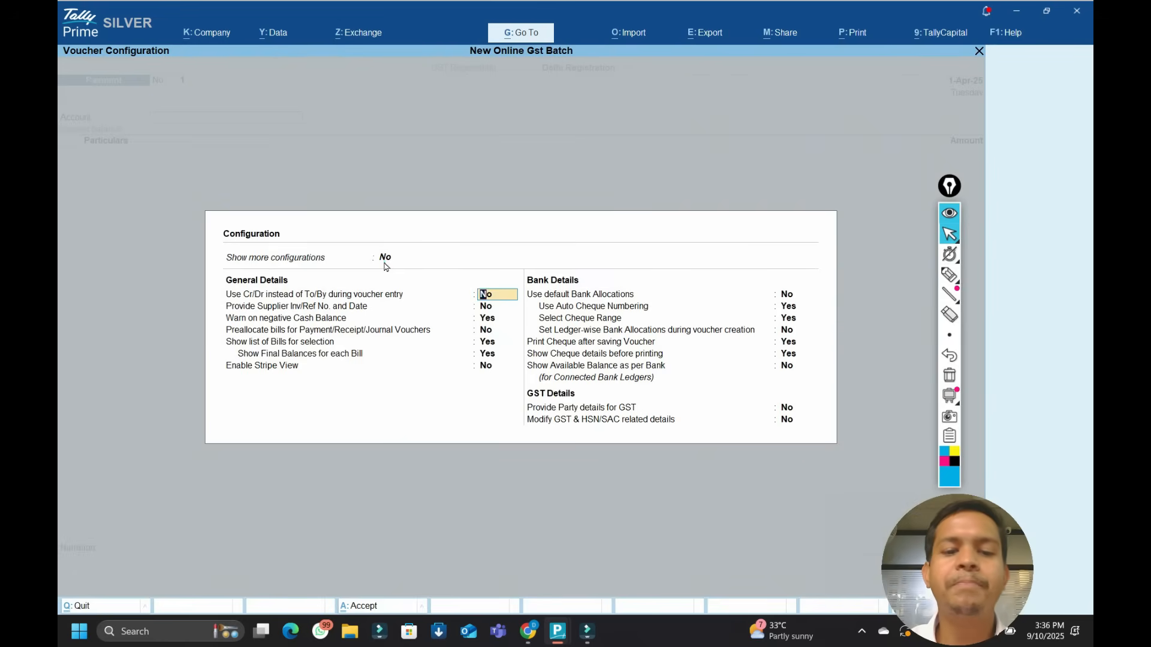
left_click(384, 257)
key("ctrl+a")
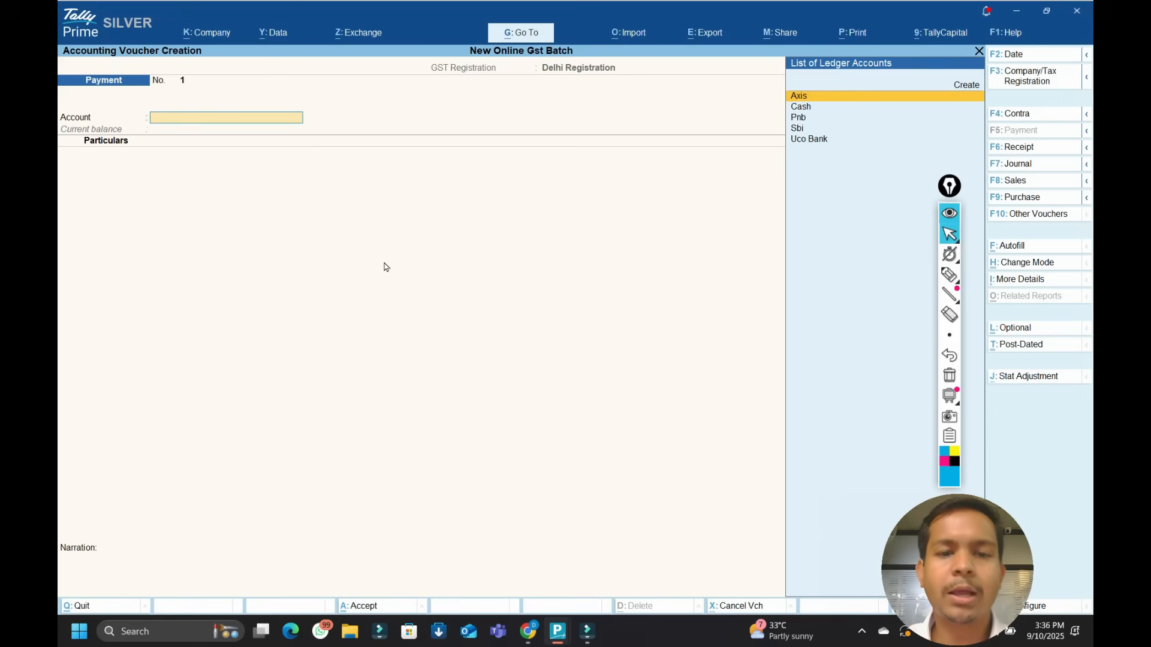
Review the voucher configuration of a contra voucher, accept it as is and return to the Gateway of Tally.
key("F4")
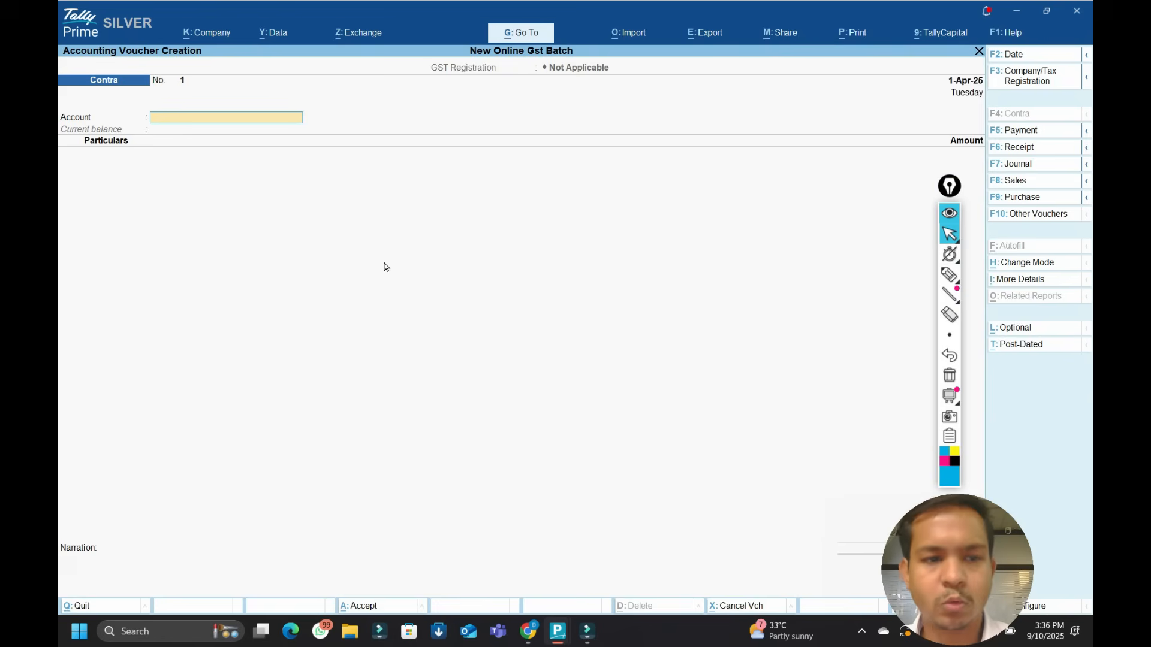
key("F12")
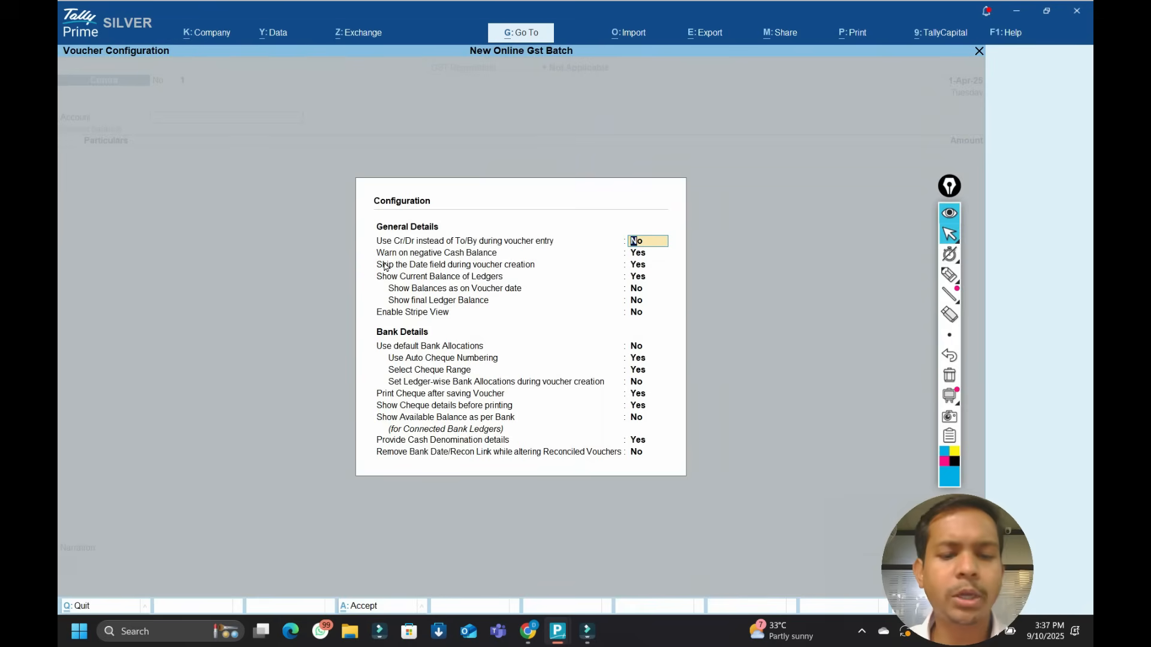
key("ctrl+a")
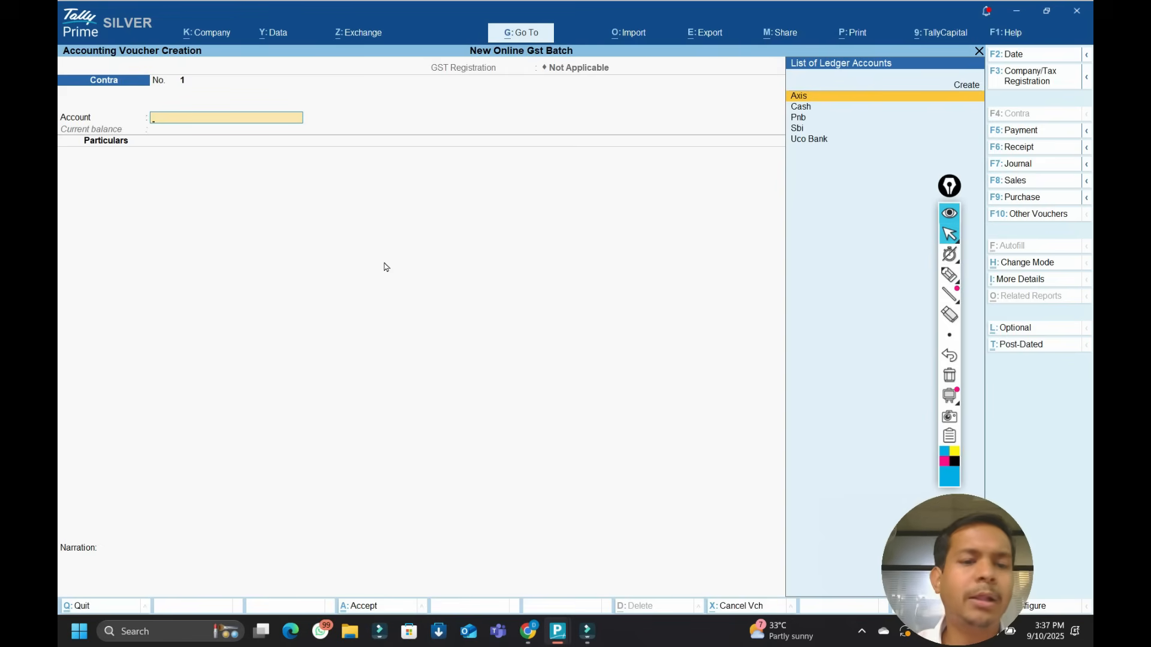
key("Escape")
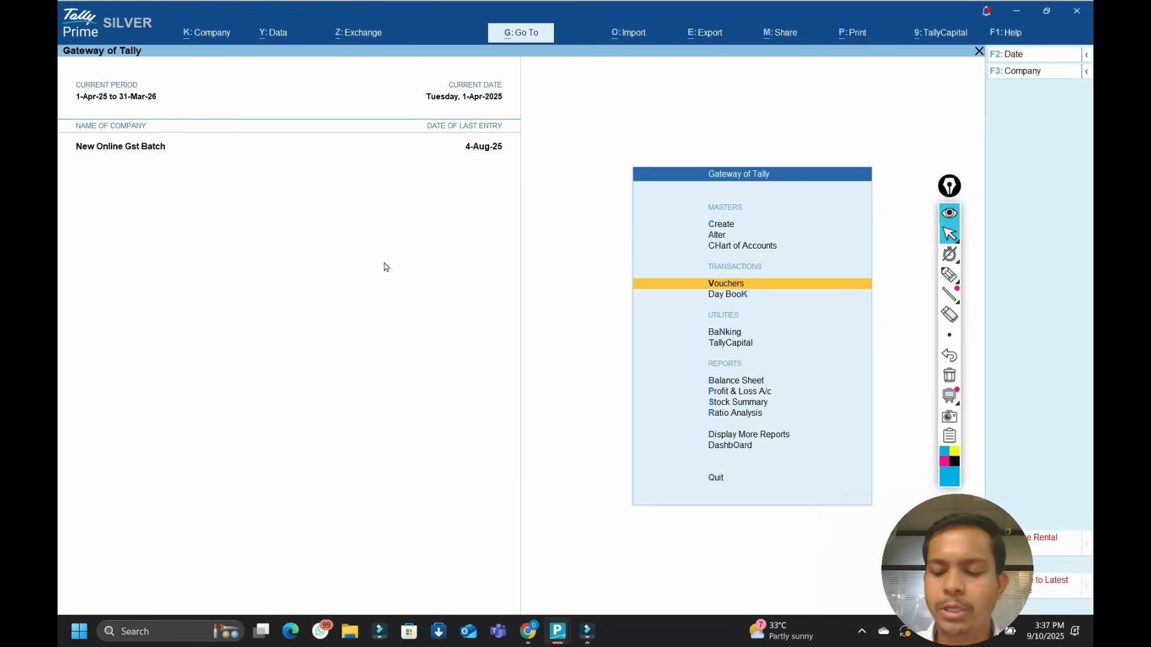
Look at the ledger and stock category lists under master alteration.
key("Up")
key("Up")
key("Down")
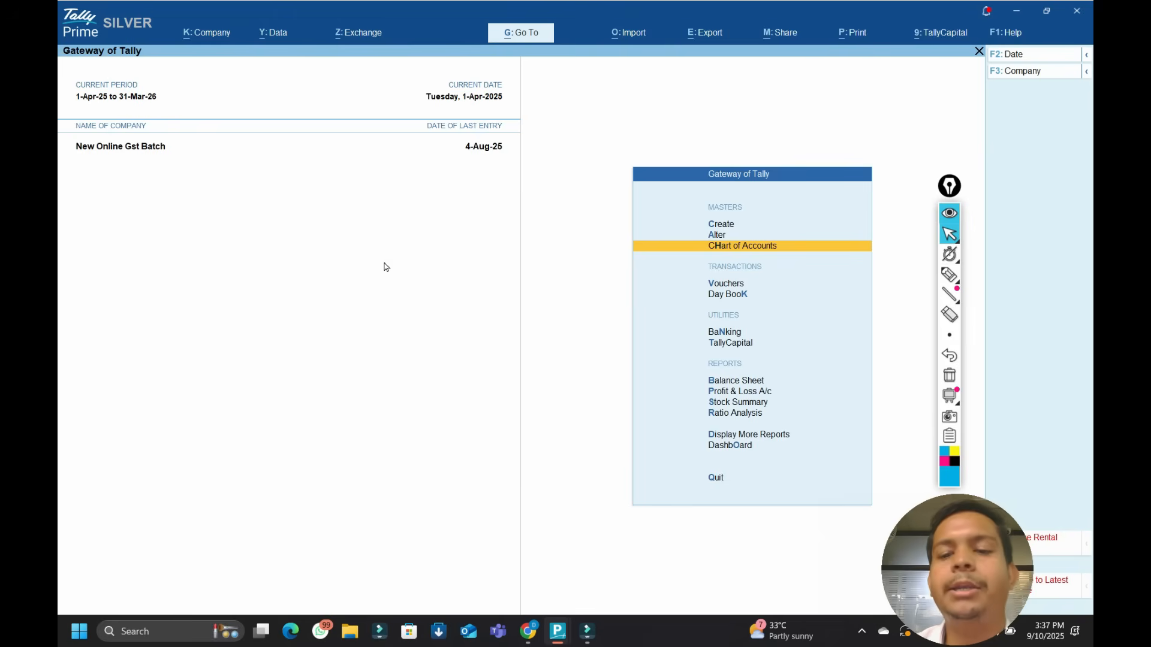
key("Up")
key("Return")
key("Down")
key("Return")
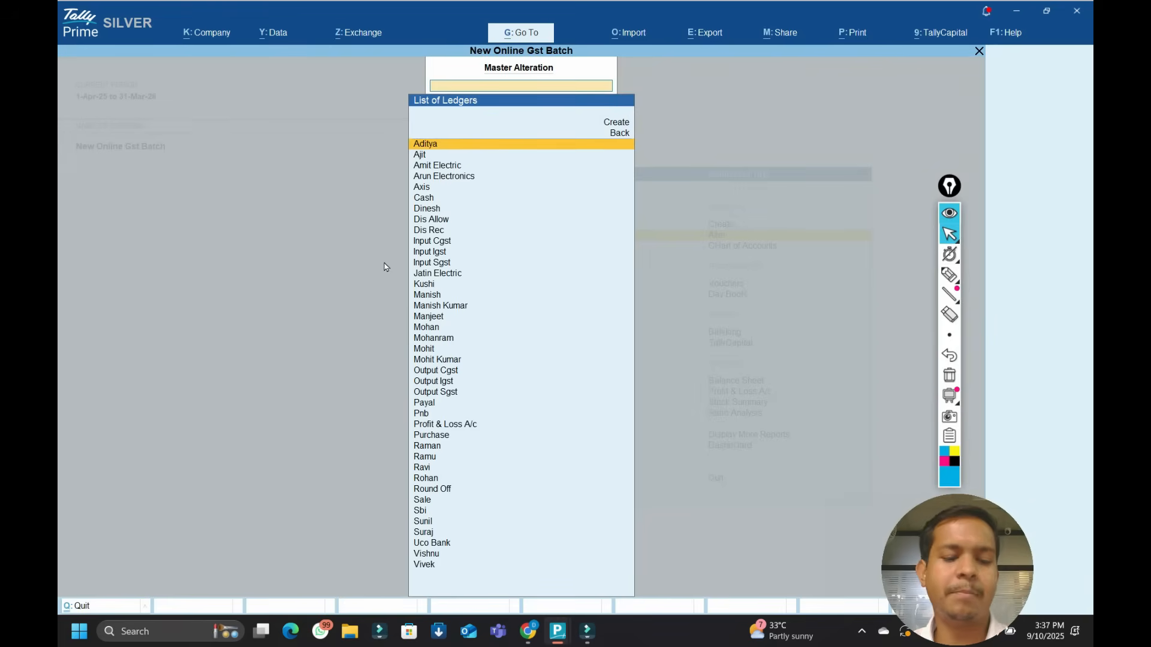
key("Escape")
key("Down")
key("Down")
key("Down")
key("Down")
key("Down")
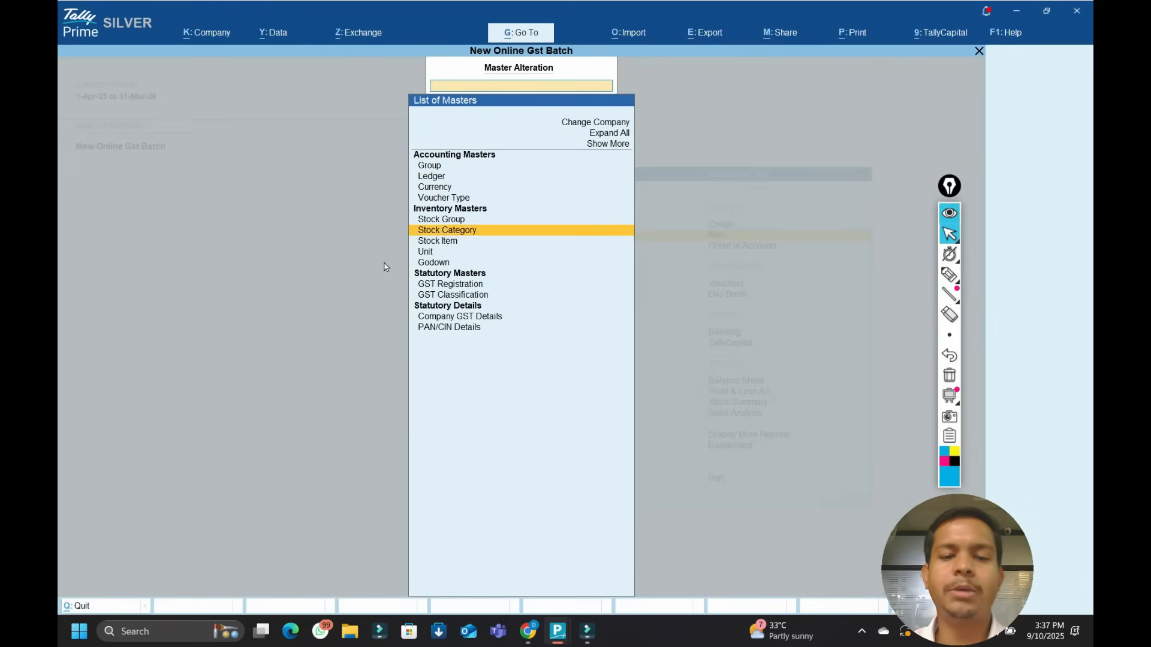
key("Return")
key("Escape")
Open the second ledger in the list for alteration, view its details and return to the list of masters.
key("Up")
key("Up")
key("Up")
key("Up")
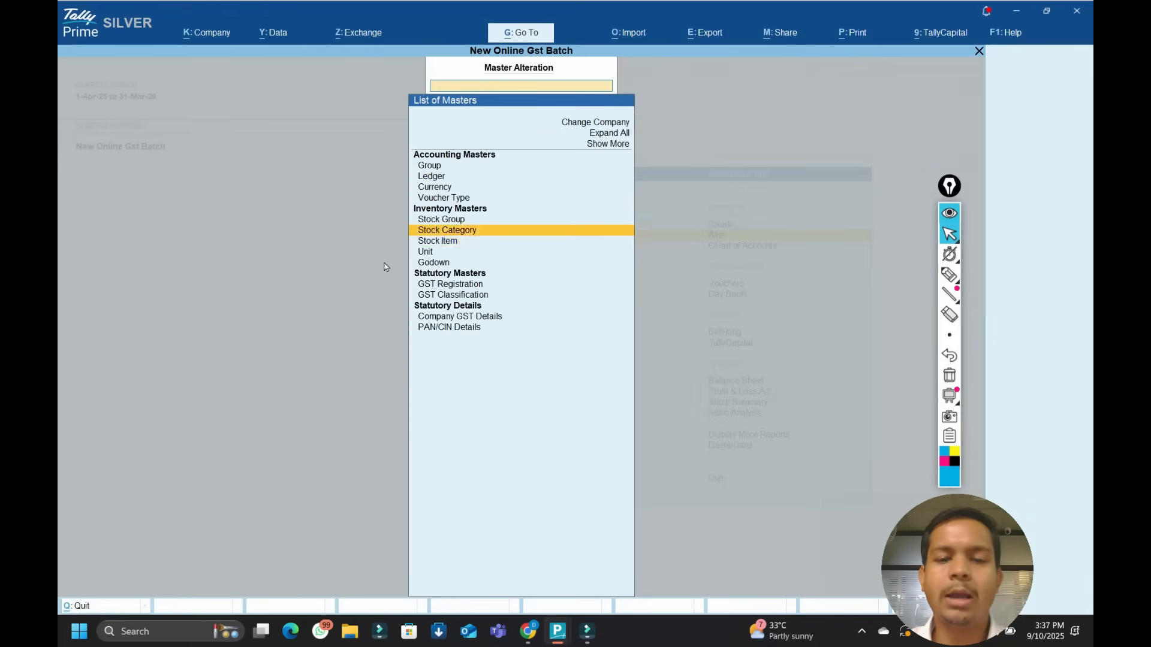
key("Up")
key("Return")
key("Down")
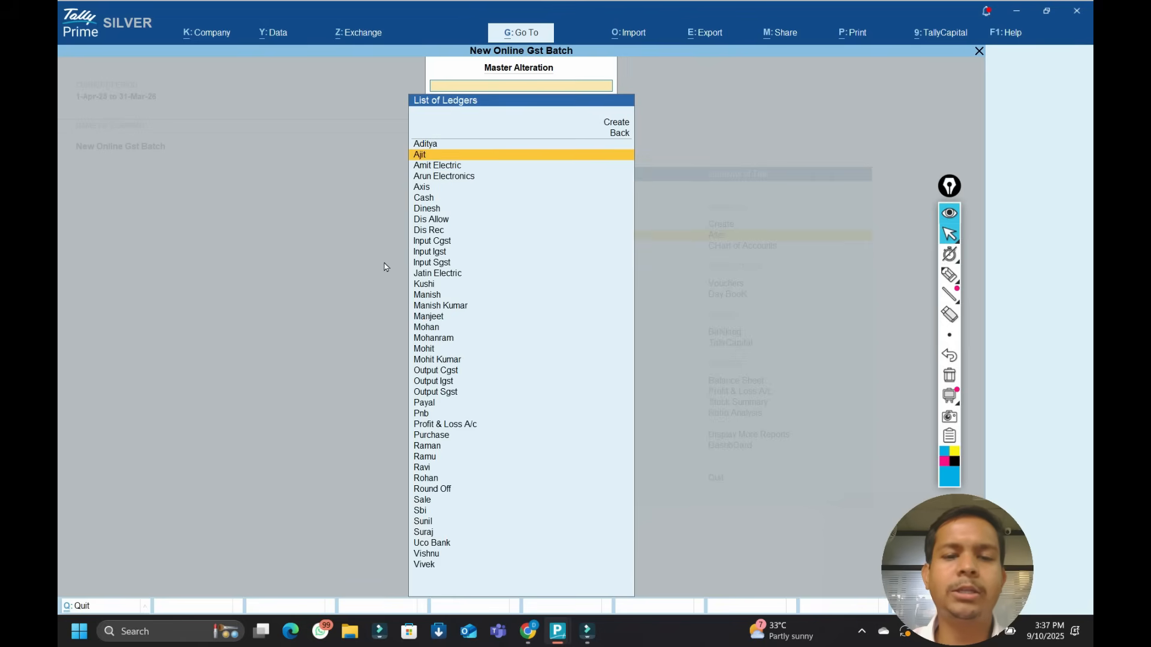
key("Return")
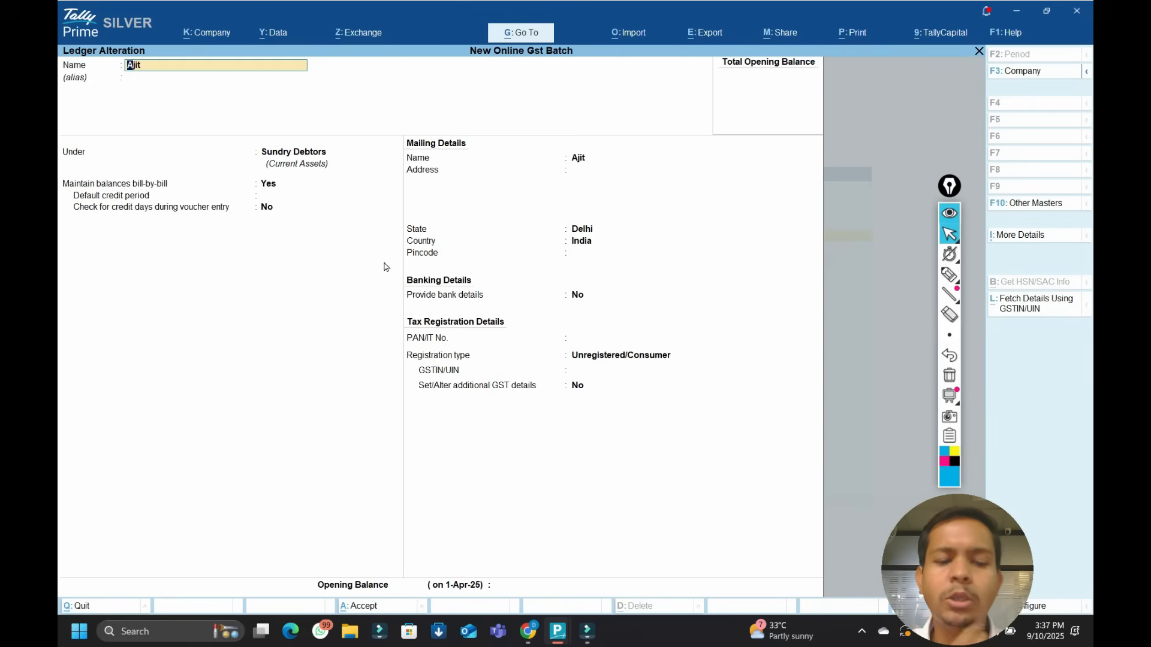
key("Escape")
key("Escape")
Open the stock item Combo Kit for alteration, view its details and return to the list of masters.
key("Down")
key("Down")
key("Down")
key("Down")
key("Down")
key("Return")
key("Down")
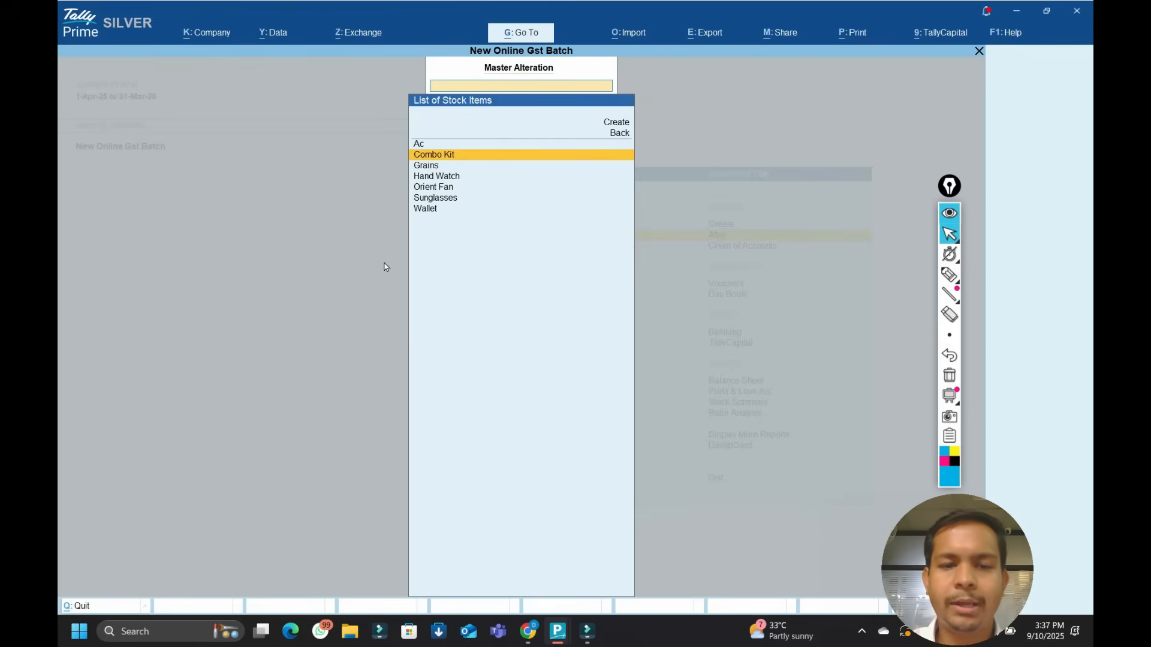
key("Return")
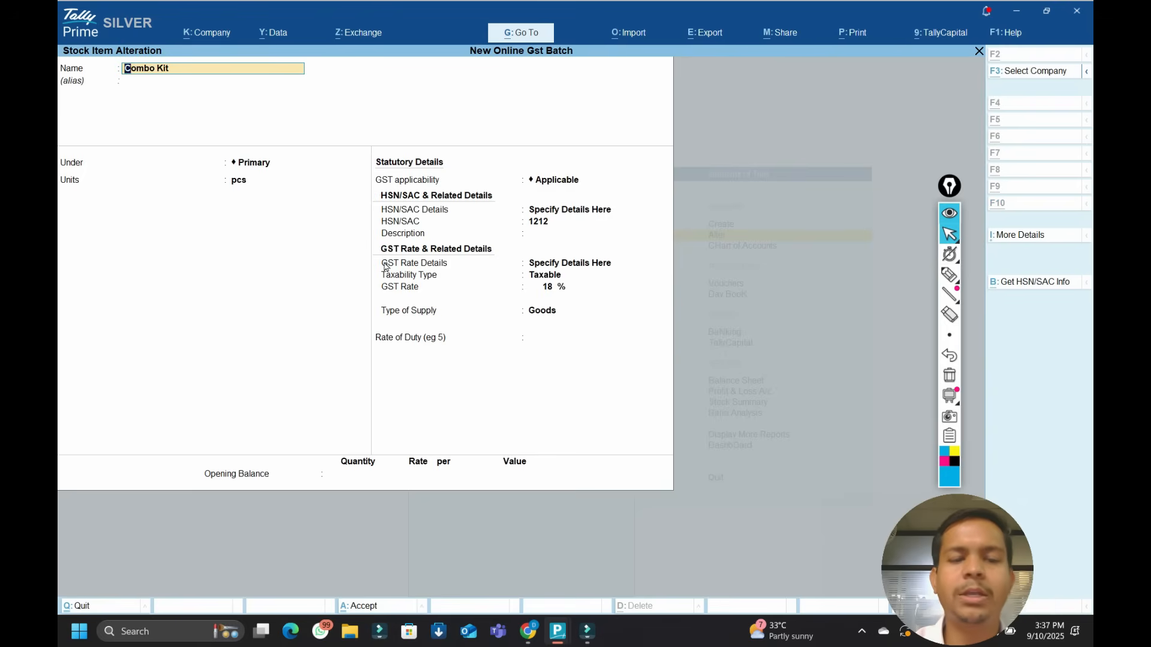
key("BackSpace")
key("Escape")
key("Return")
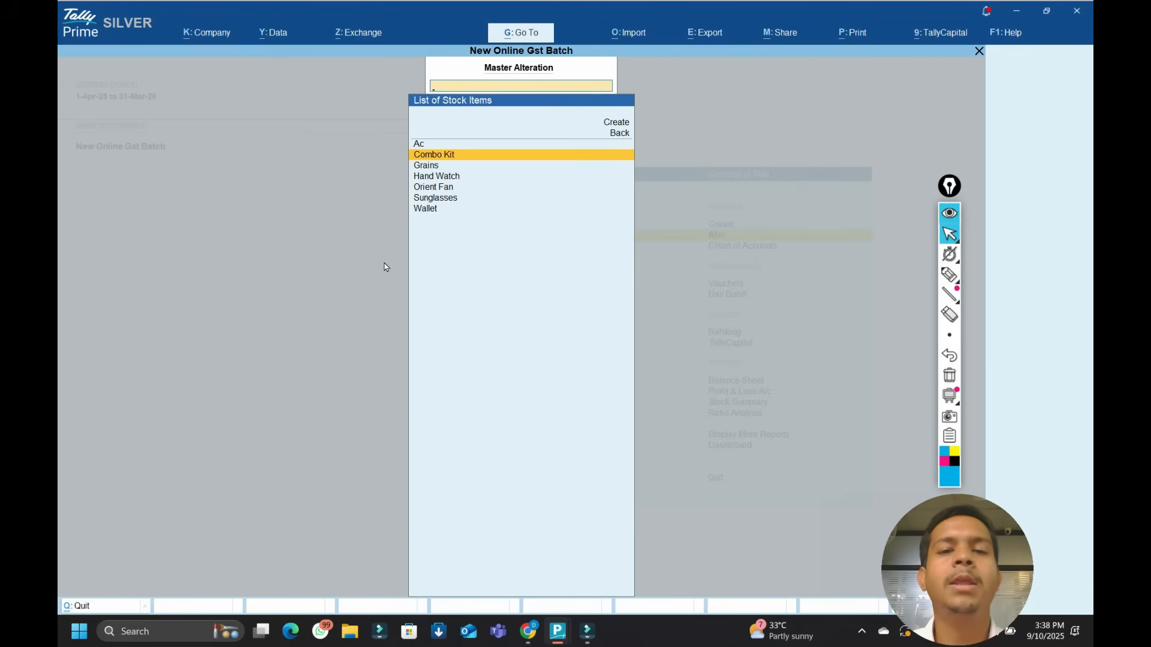
key("Escape")
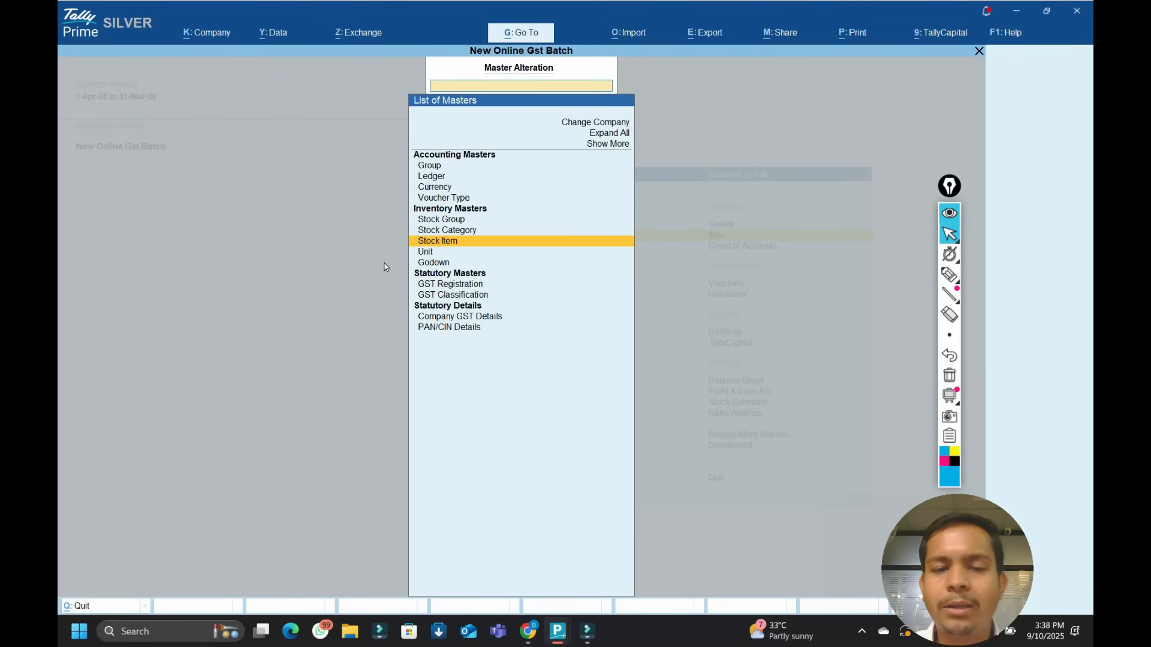
Look through the accounting and inventory master types available for alteration and return to the Gateway of Tally.
key("Up")
key("Up")
key("Up")
key("Up")
key("Up")
key("Down")
key("Down")
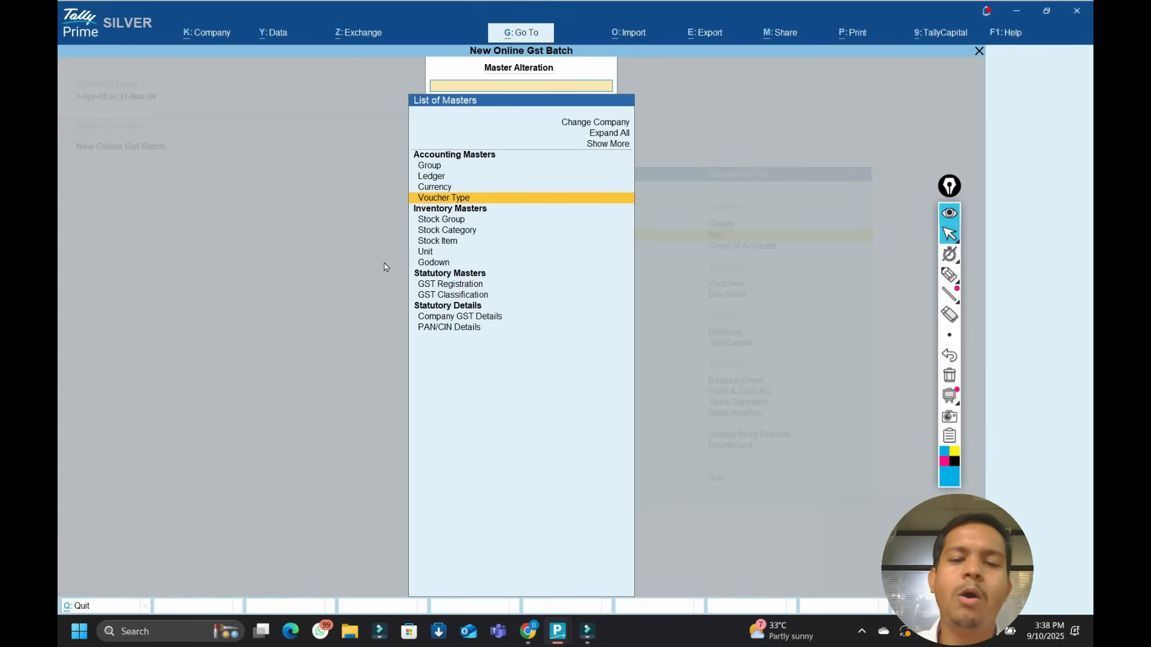
key("Down")
key("Down")
key("Up")
key("Up")
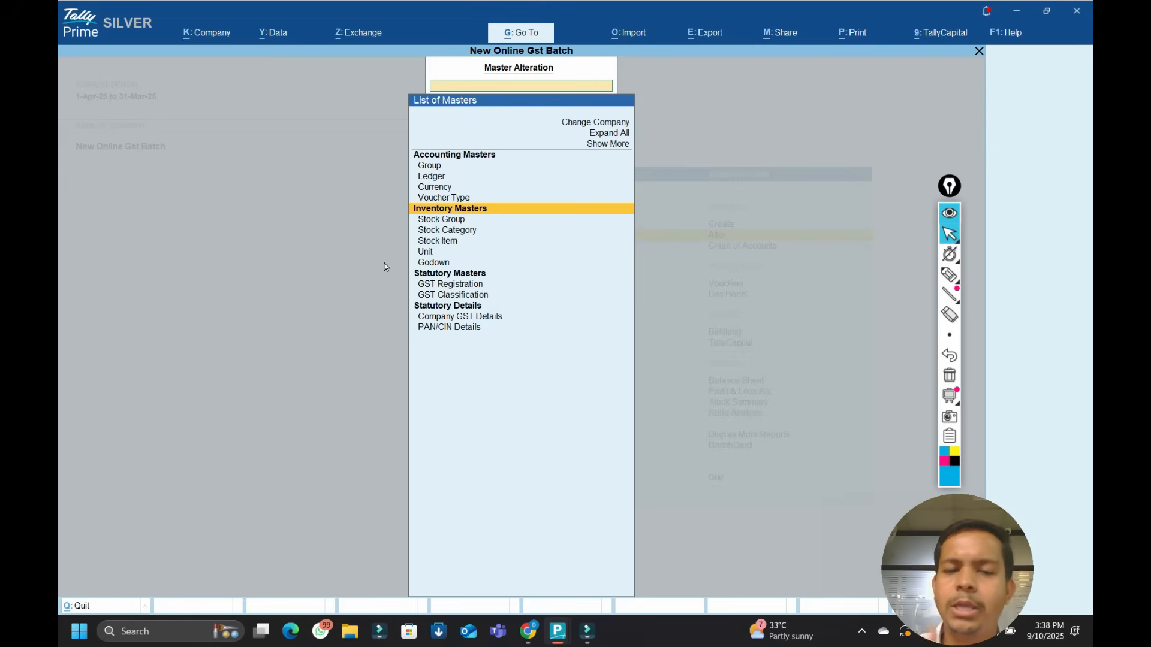
key("Escape")
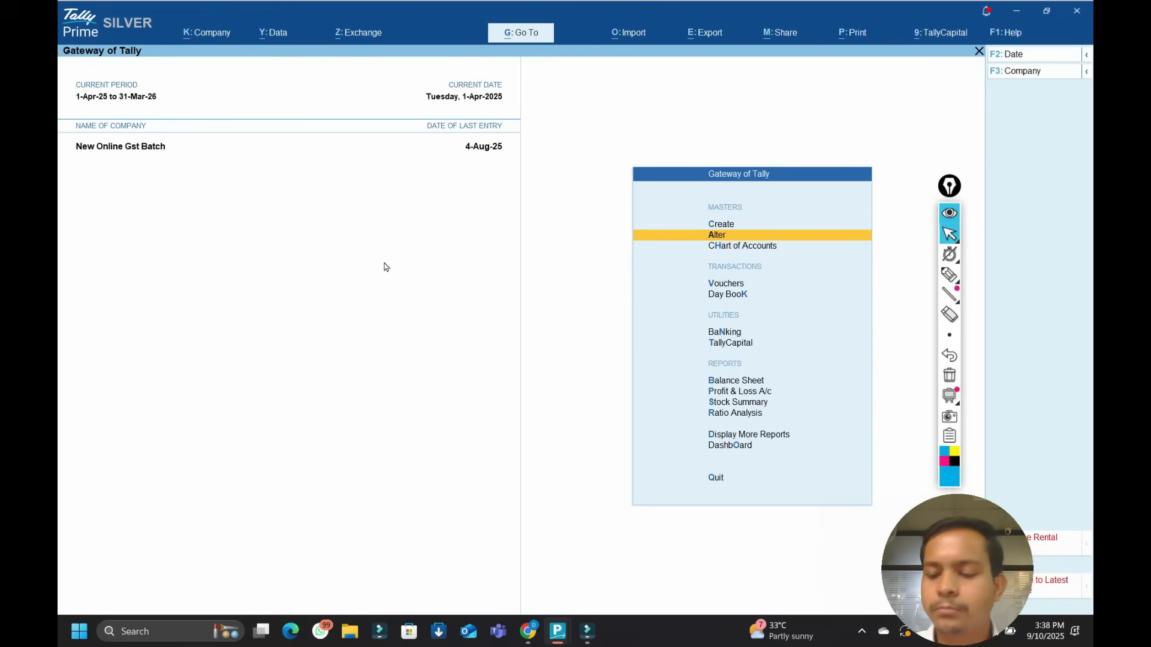
Browse the list of ledgers available for alteration, down to Arun Electronics, and return to the Gateway of Tally.
key("Return")
key("Down")
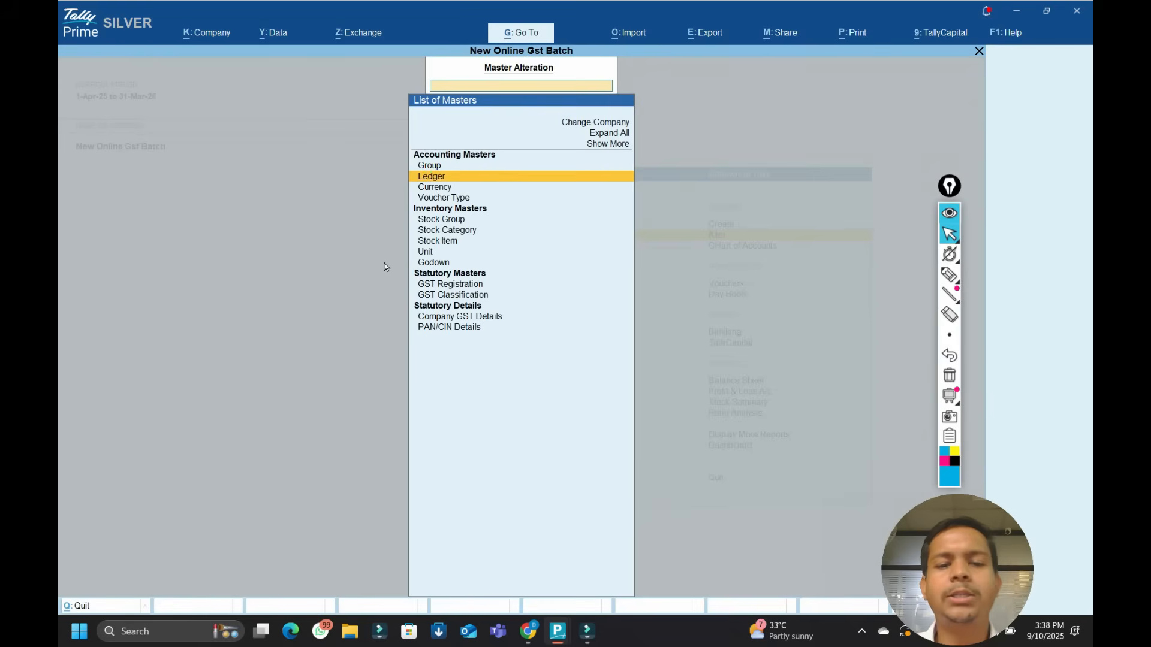
key("Return")
key("Escape")
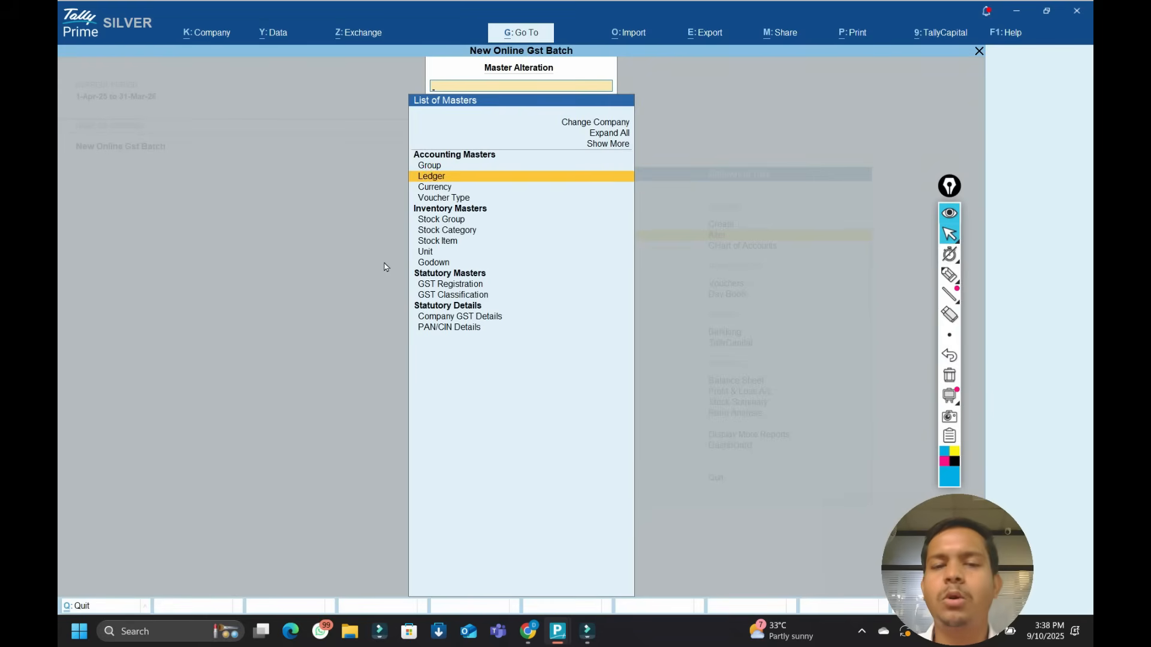
key("Return")
key("Down")
key("Down")
key("Down")
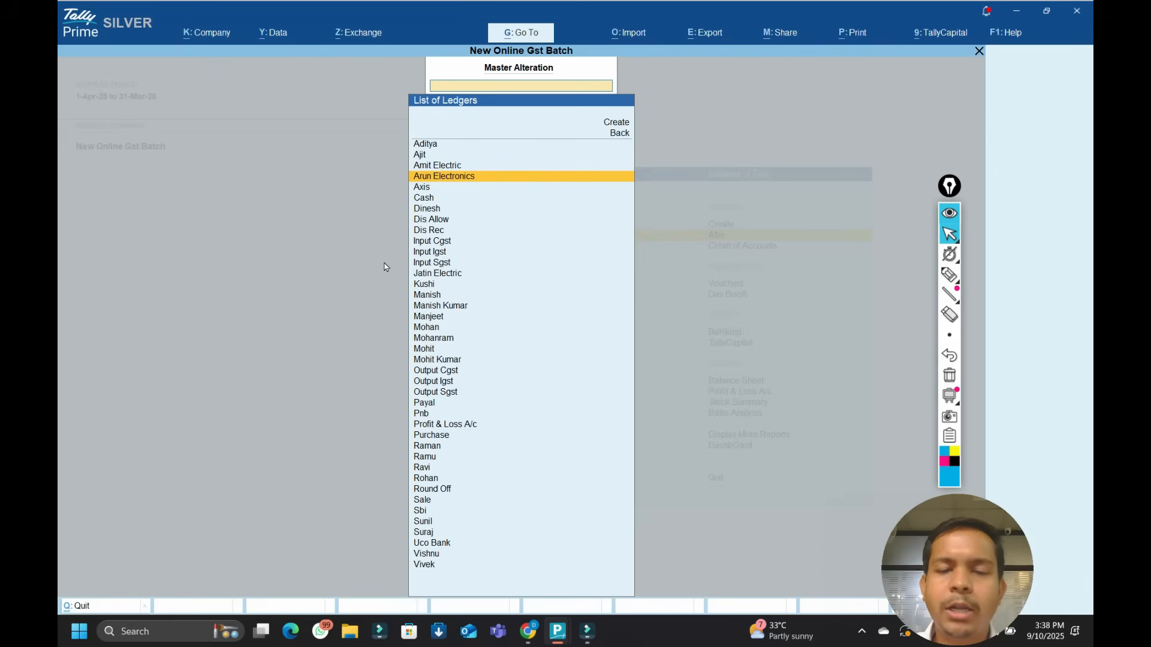
key("Escape")
key("Escape")
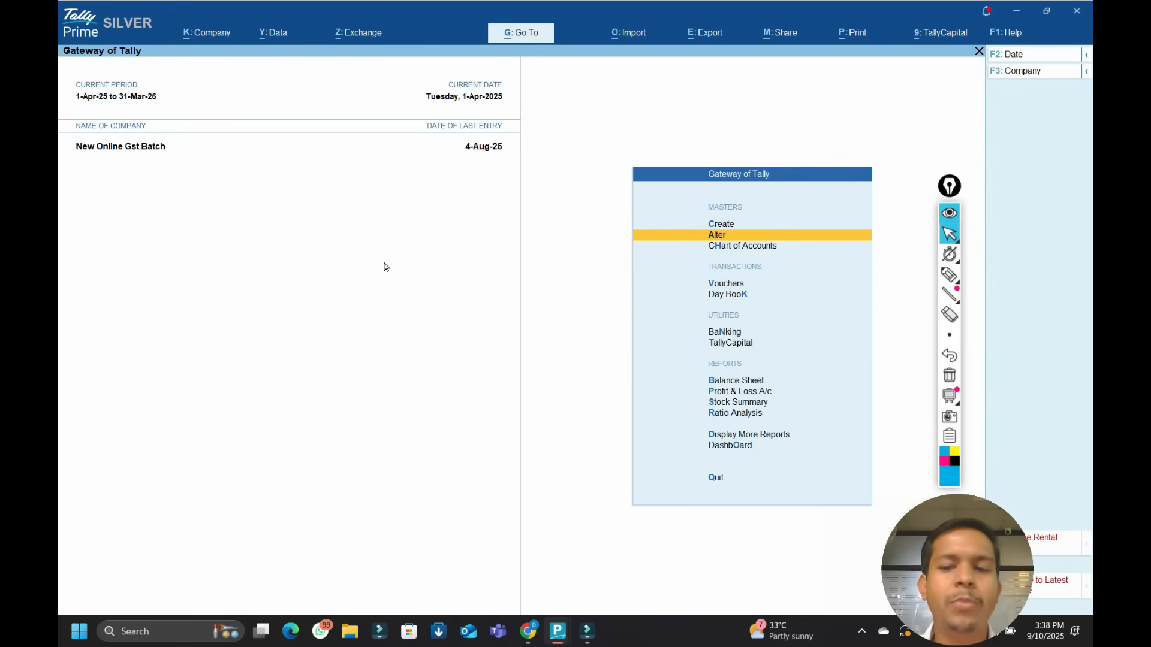
Open the Chart of Accounts for Ledgers and switch the list to ledger view.
key("Down")
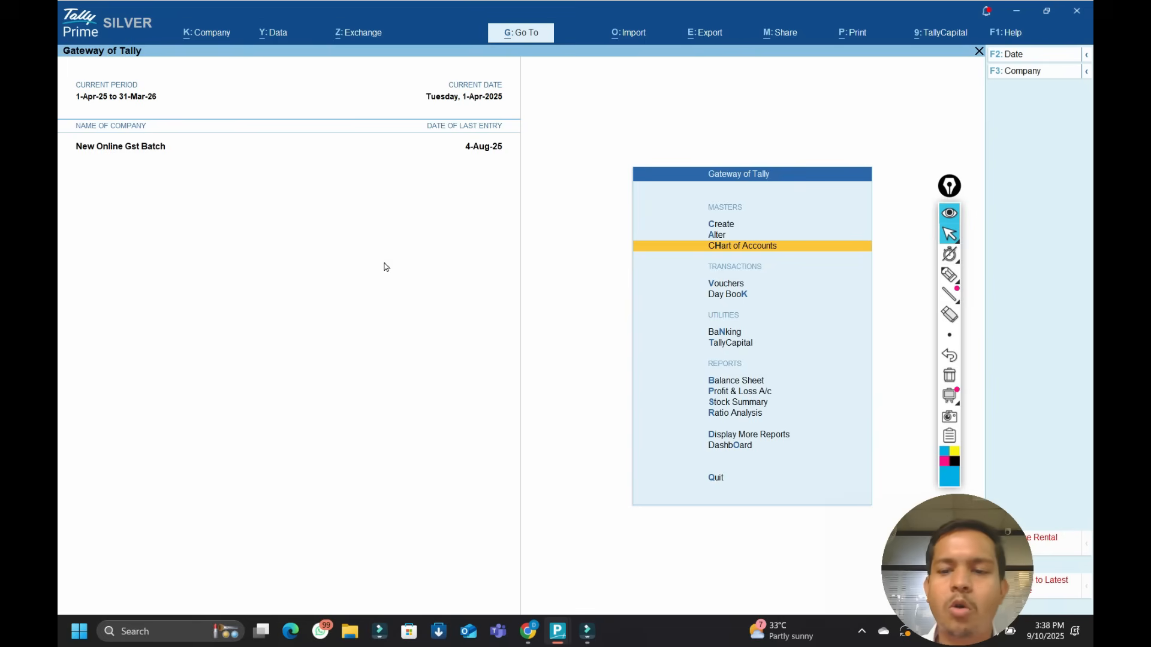
key("Return")
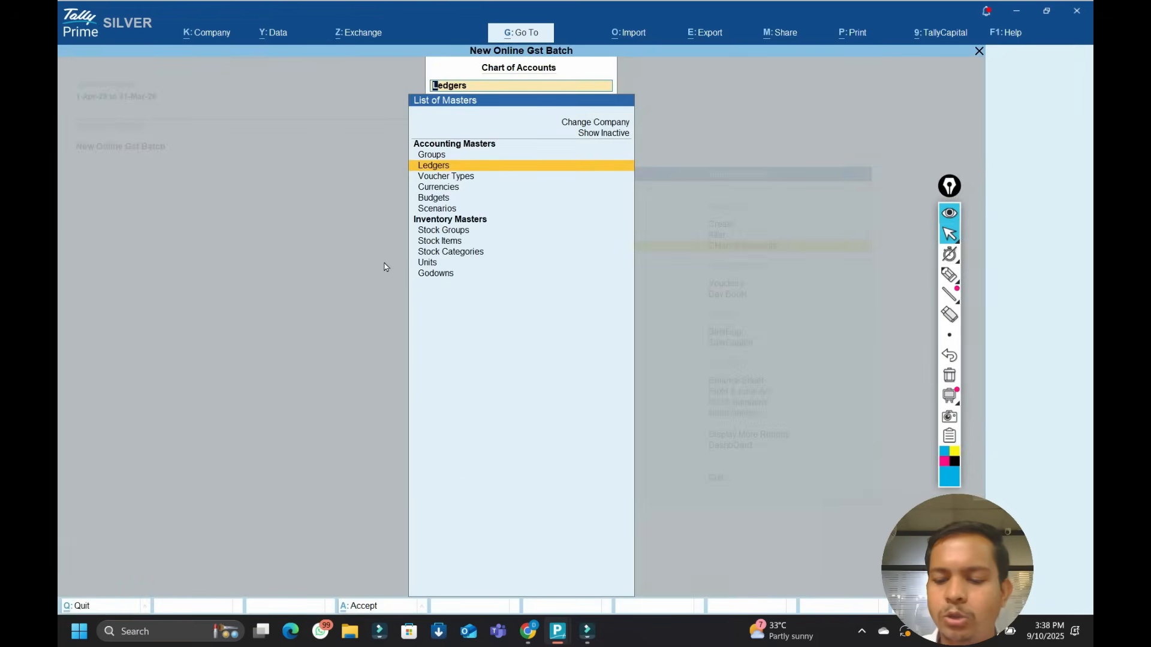
key("Return")
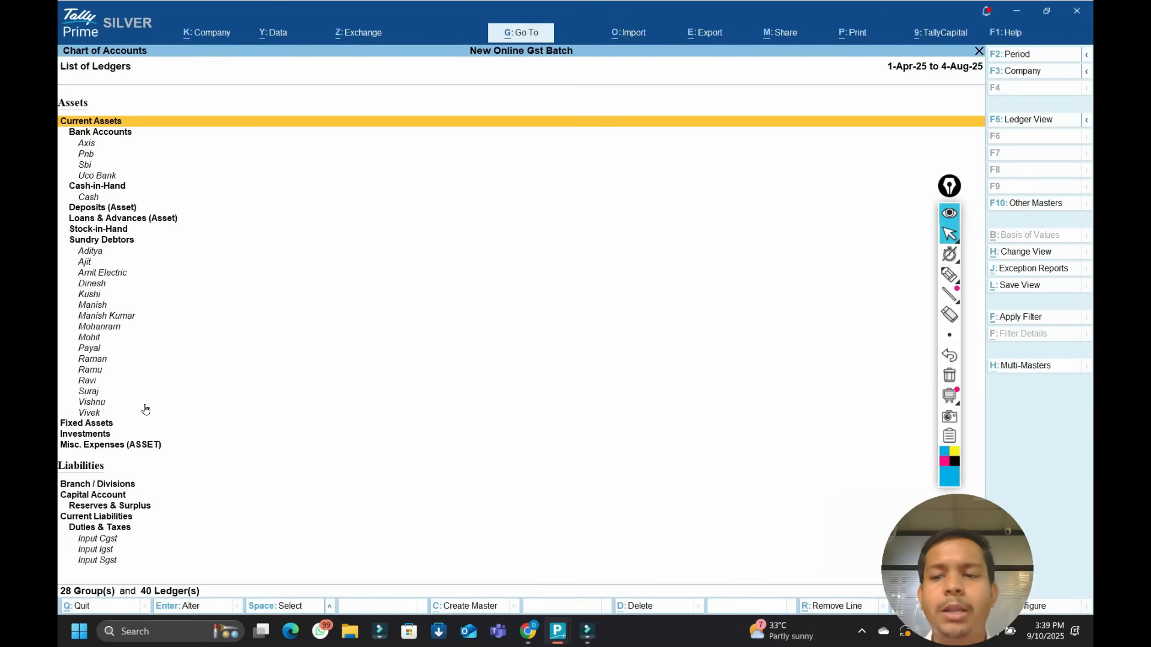
left_click(1014, 123)
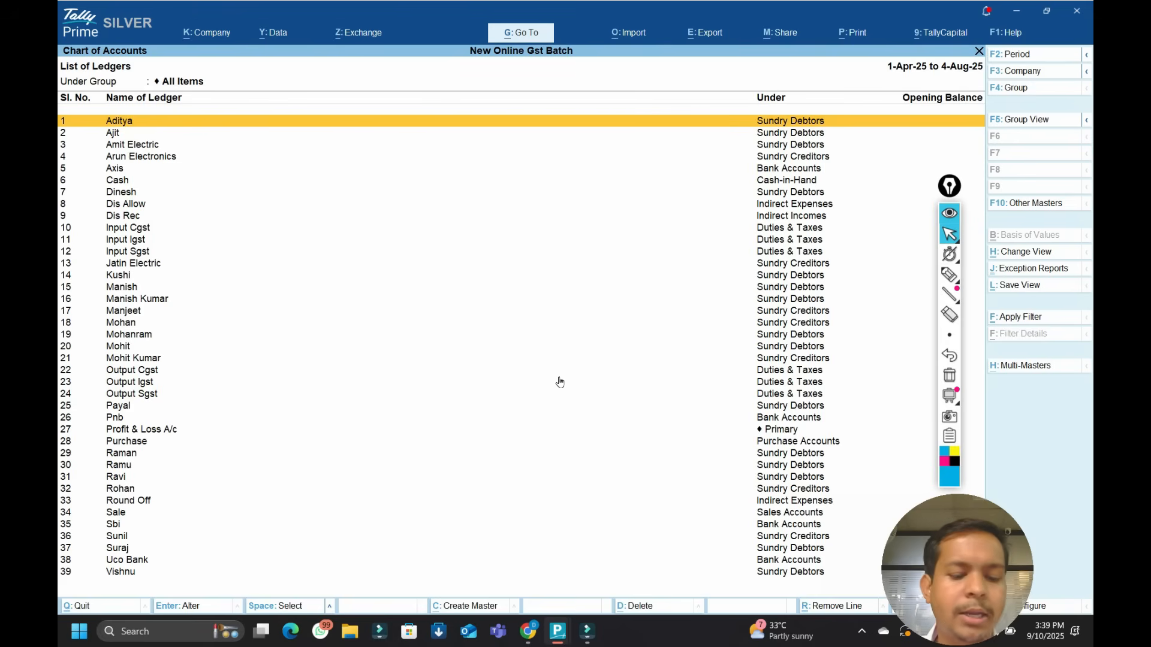
Apply a basic filter for the second ledger's name to the ledger list, and clear it.
key("ctrl+f")
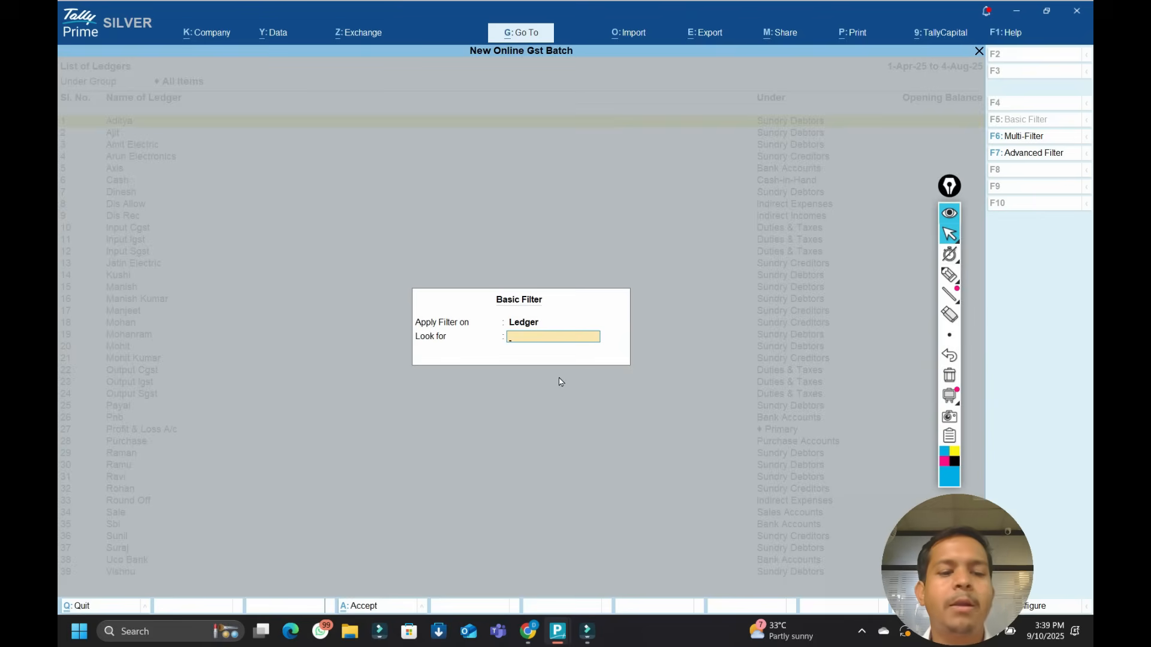
type("Ajit")
key("Return")
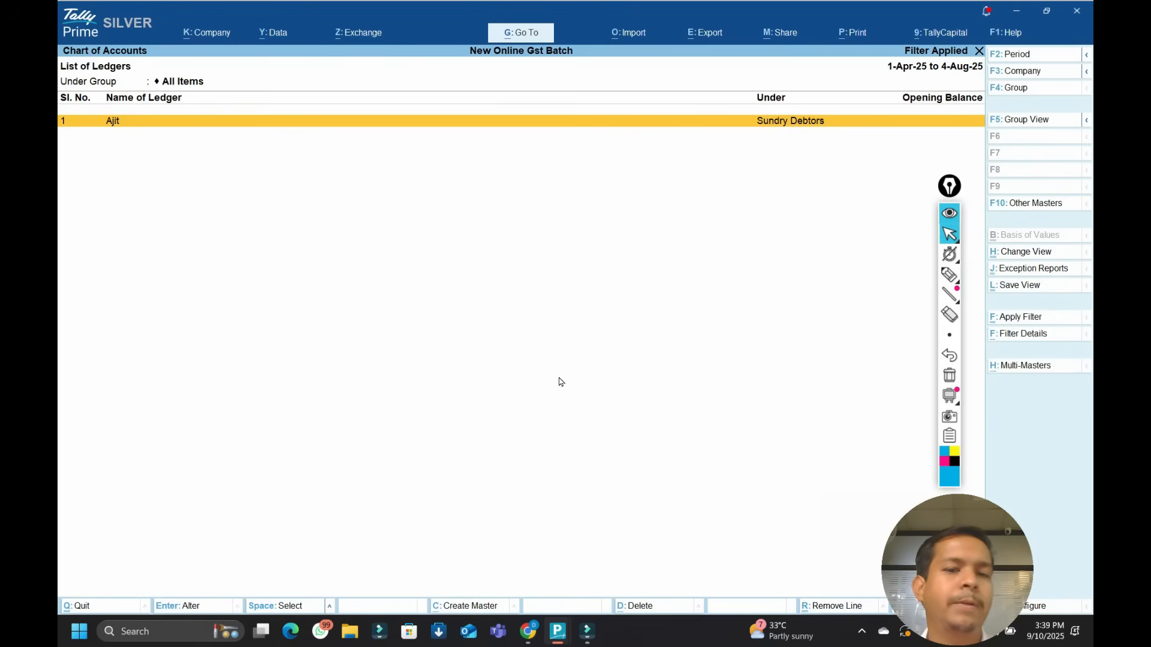
key("Escape")
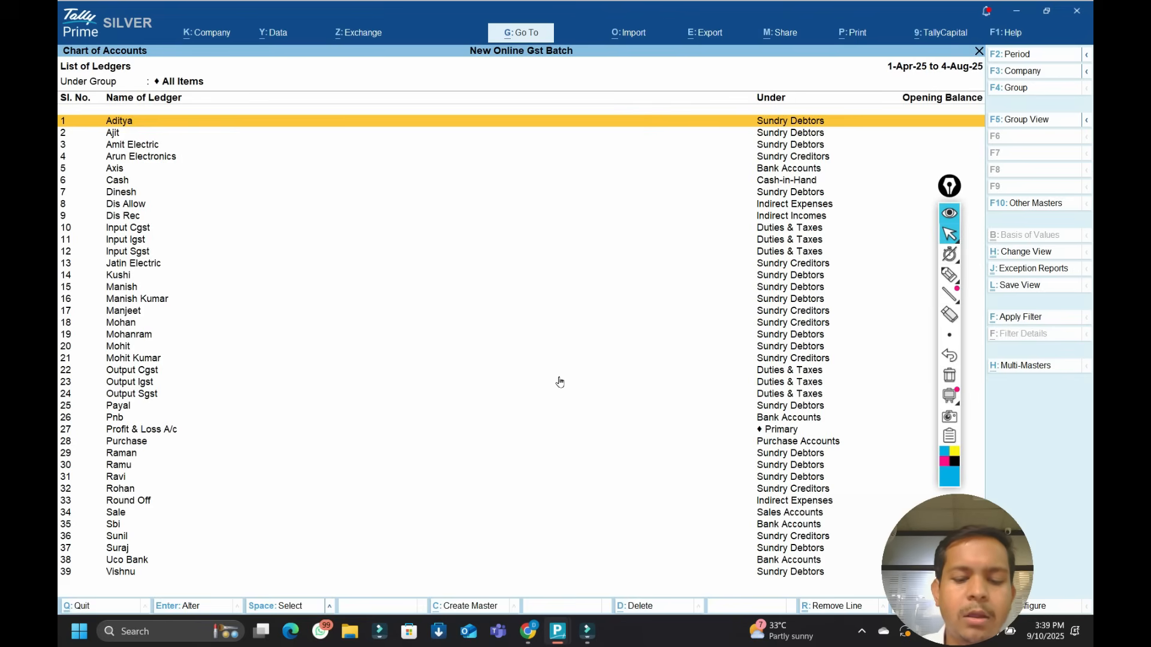
Filter the ledger list by the first name shared by ledgers 15 and 16, and clear the filter.
key("ctrl+f")
type("Manish")
key("Return")
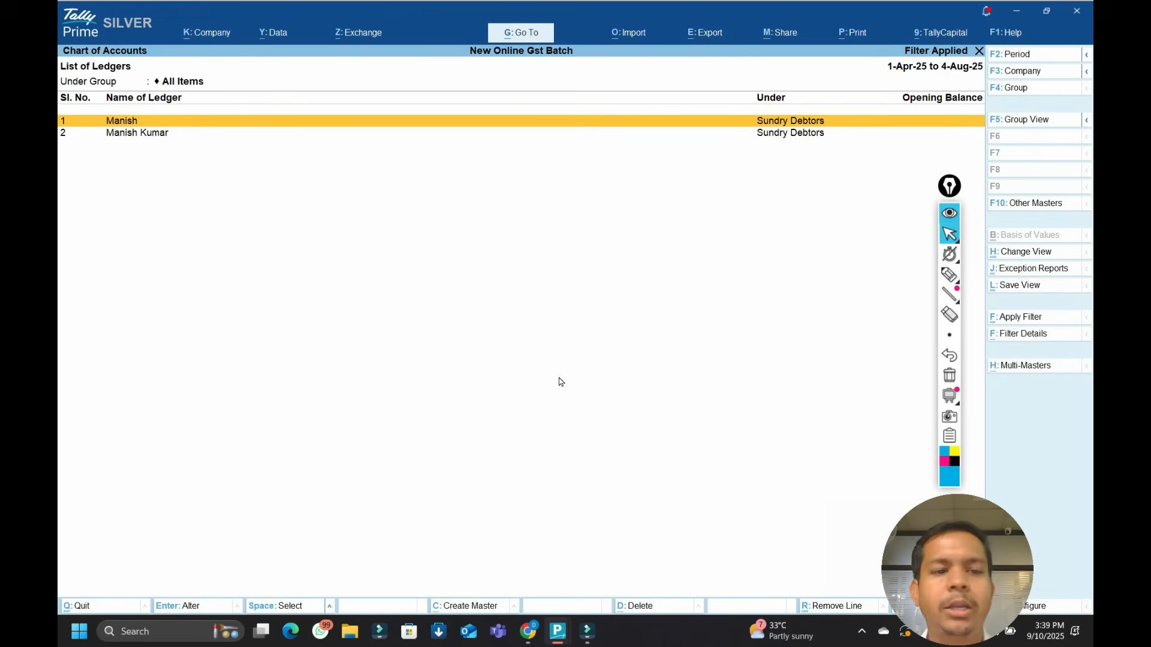
key("Escape")
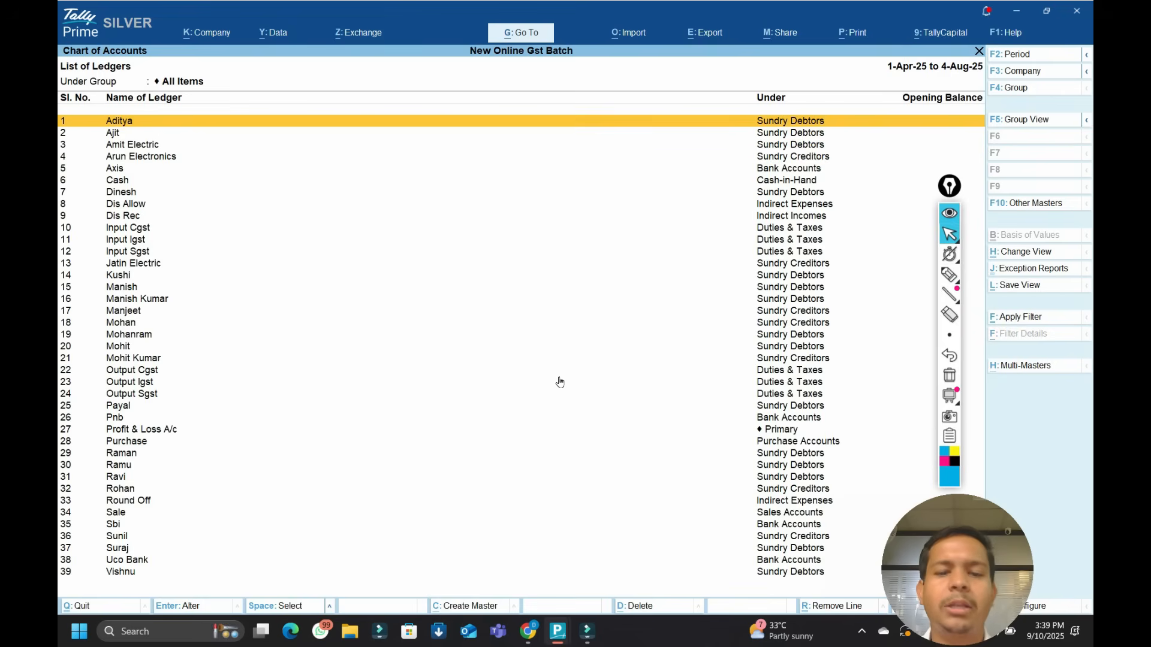
Check the available list views, filter the ledgers by 5000 and return to the list of masters.
key("ctrl+h")
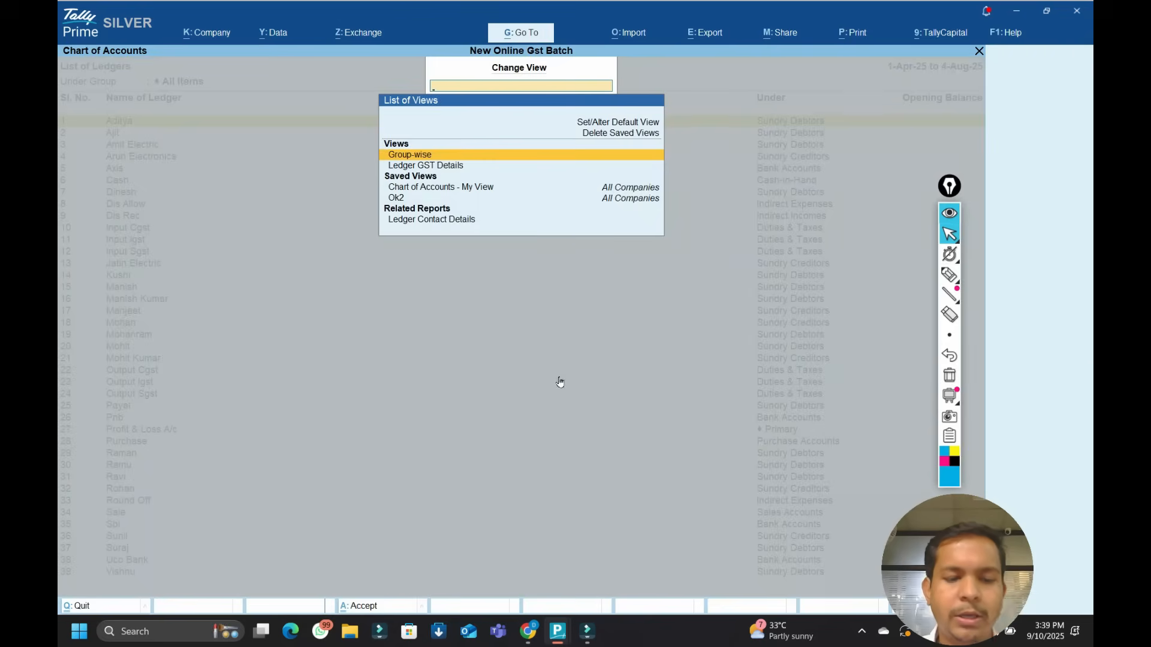
key("Escape")
key("ctrl+f")
type("5000")
key("Return")
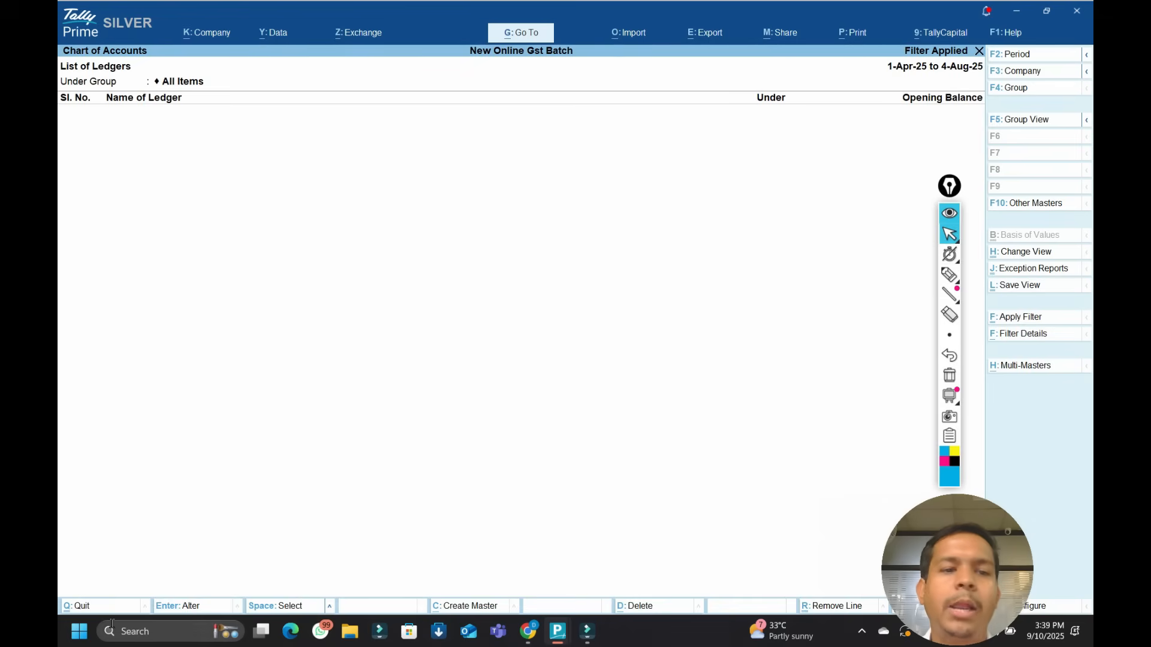
key("Escape")
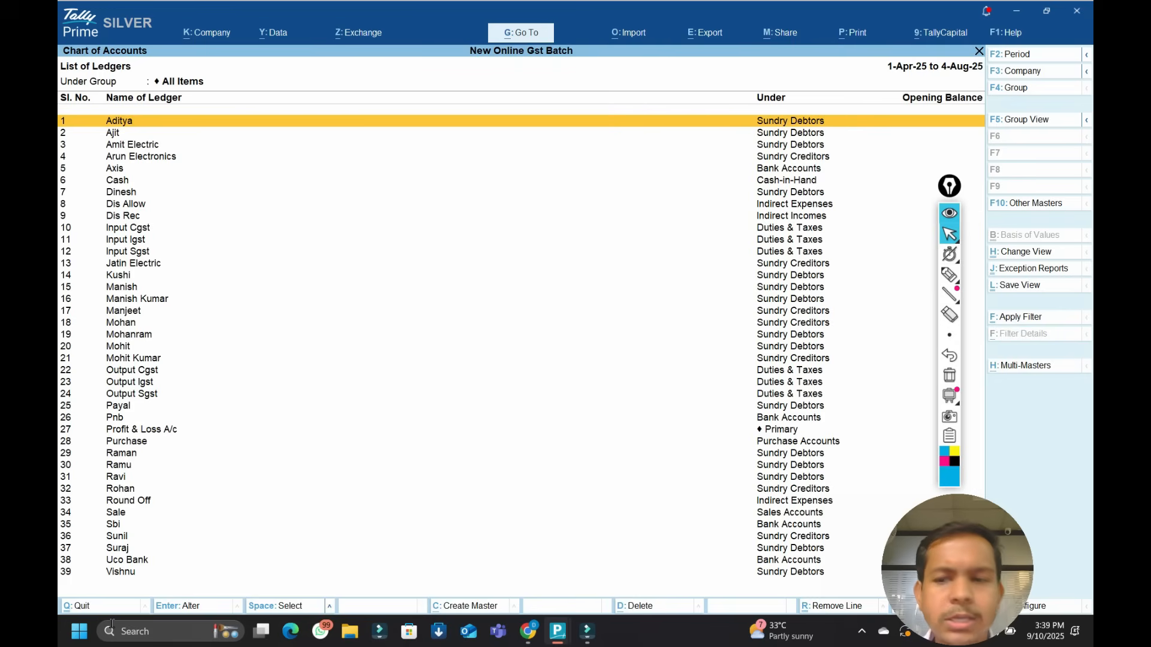
key("Escape")
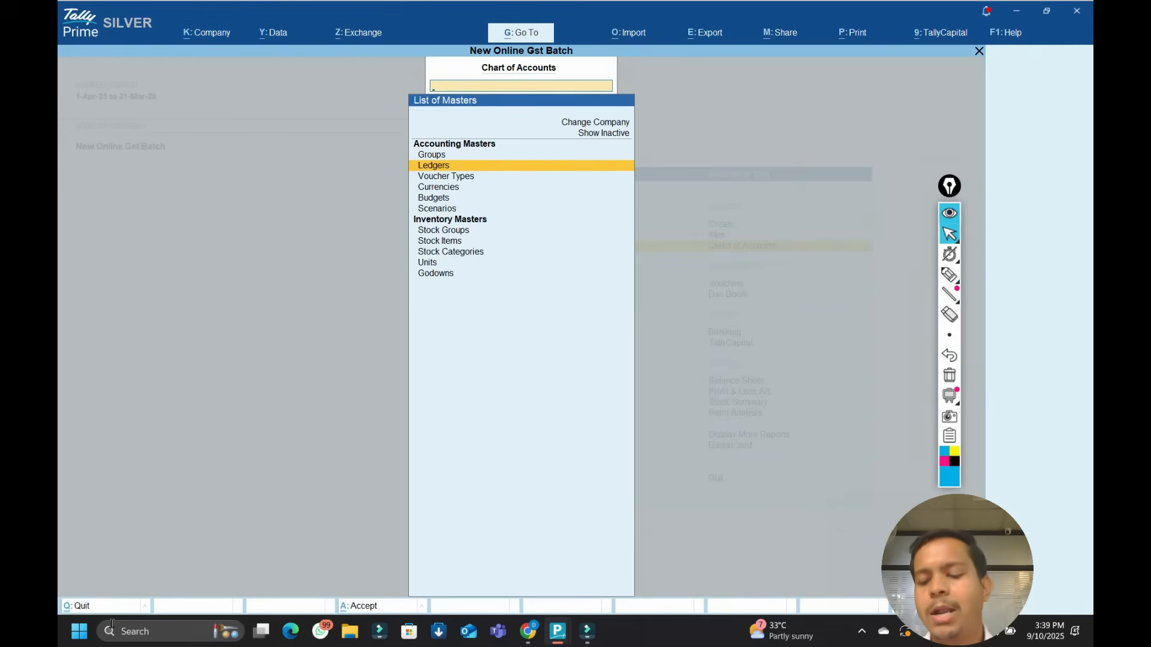
Reopen the group-wise ledger list, filter it by Debtors and clear the filter.
key("Return")
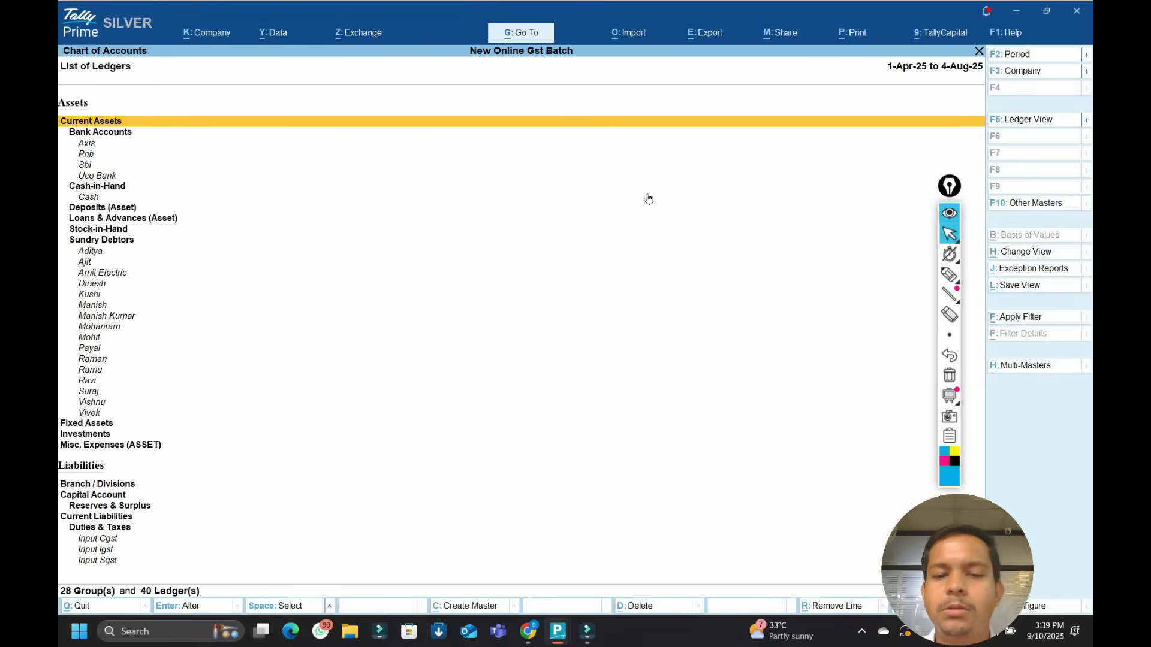
key("ctrl+f")
type("Debtors")
key("Return")
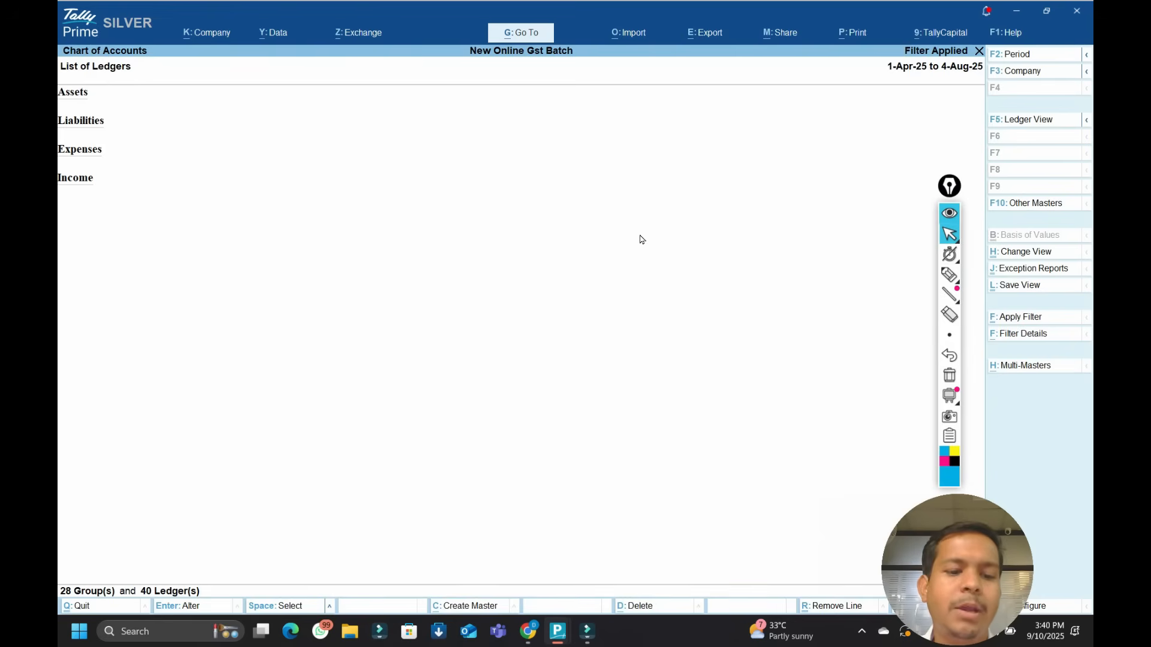
key("Escape")
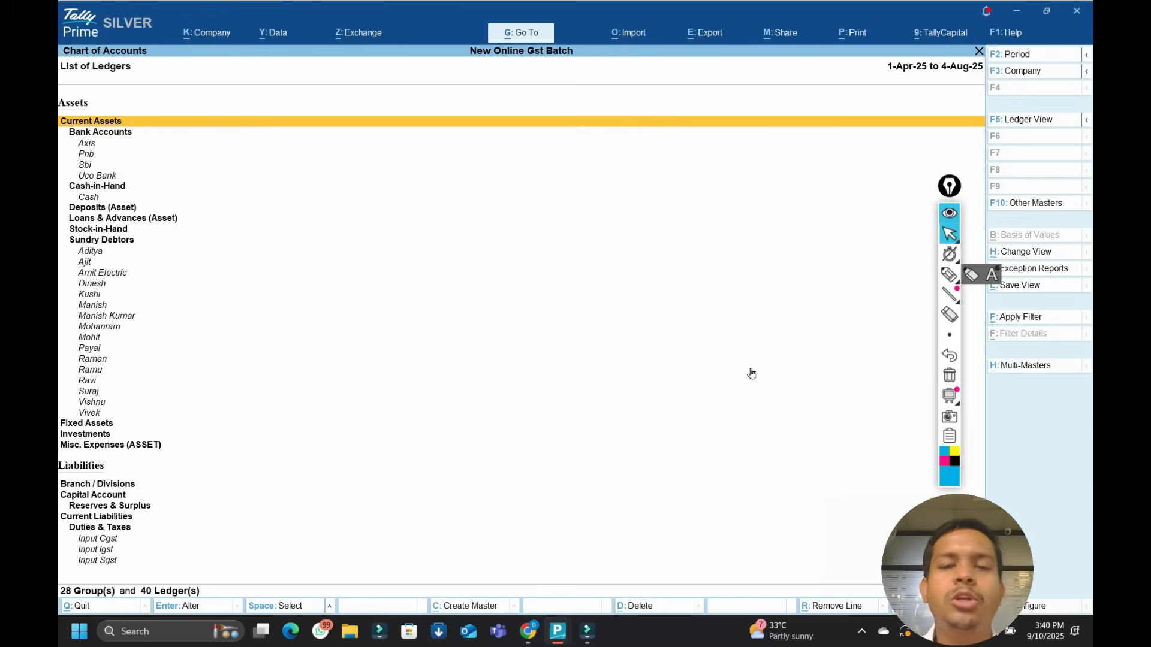
Limit the group-wise ledger list to used ledgers with the Show Used exception report.
left_click(536, 277)
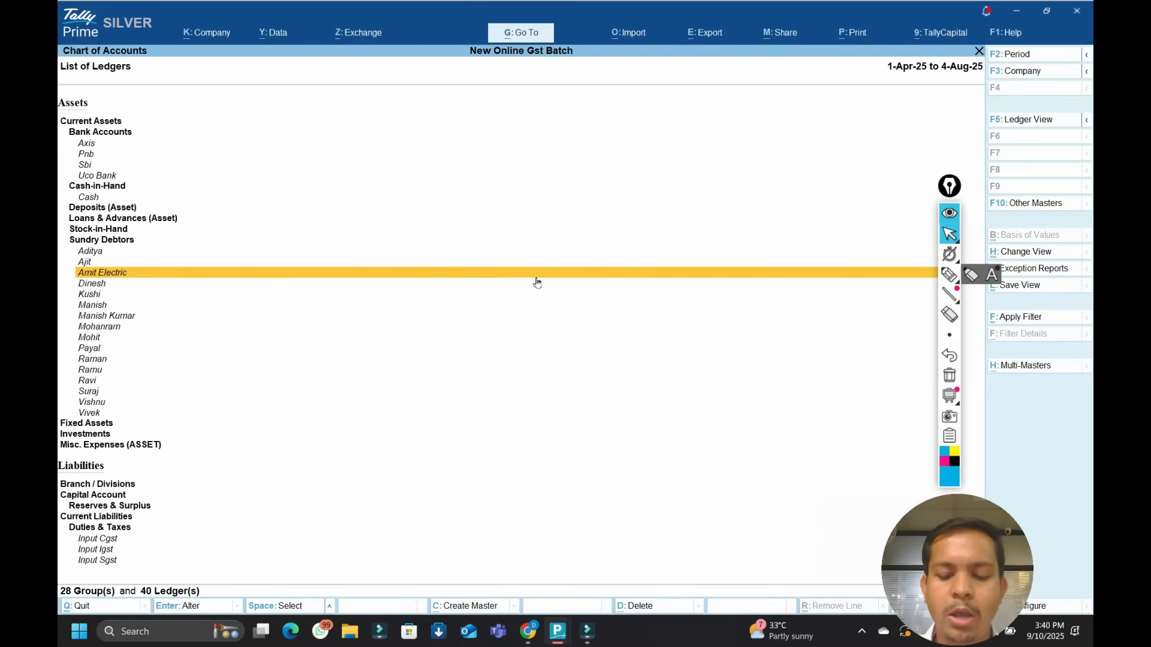
key("ctrl+j")
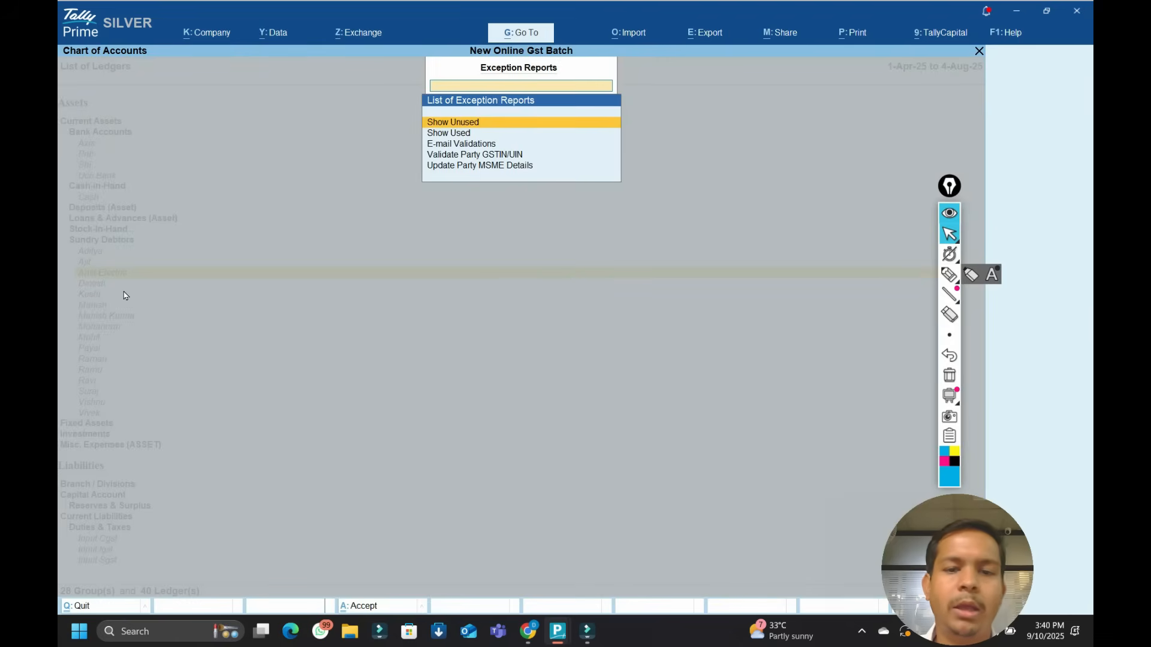
key("Down")
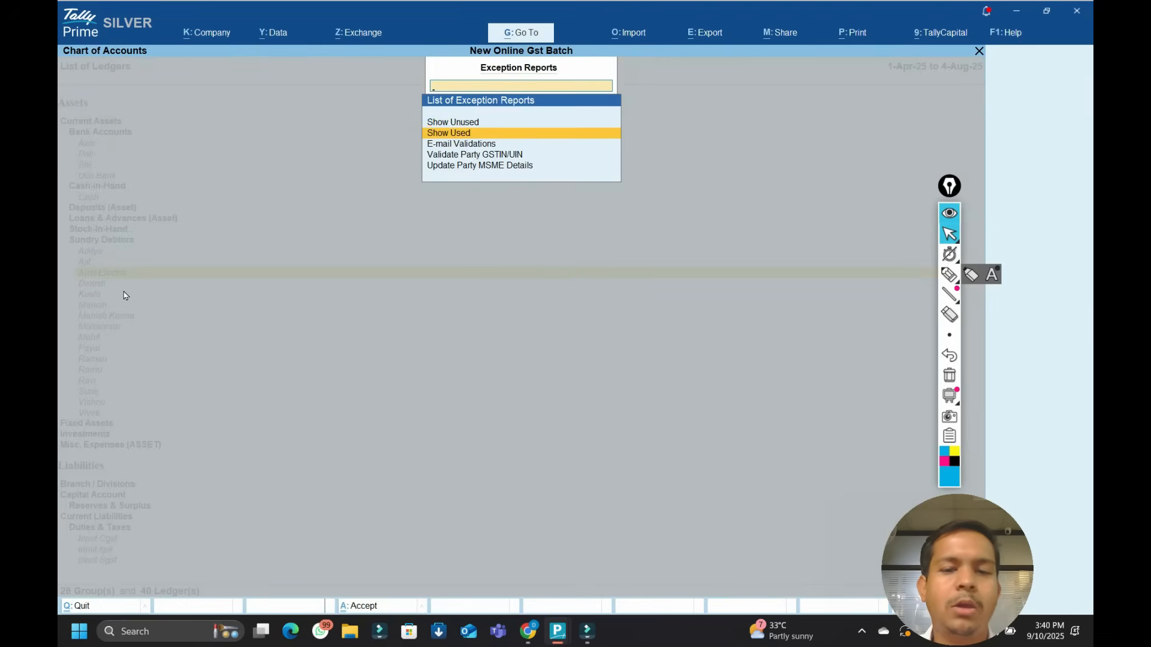
key("Up")
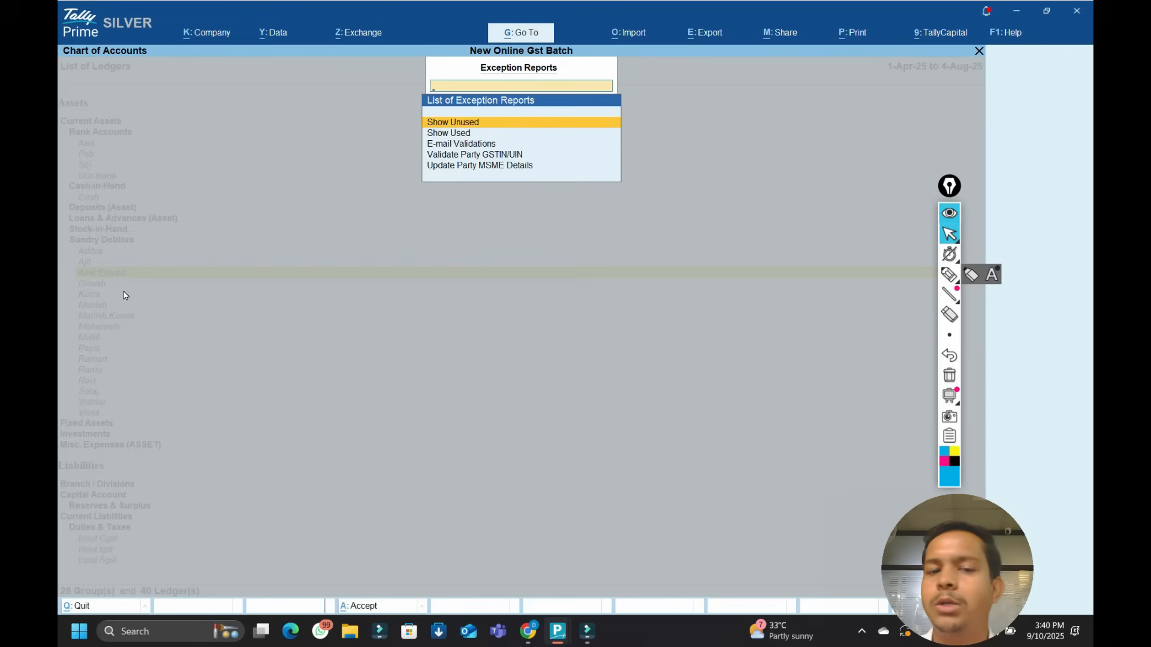
key("Down")
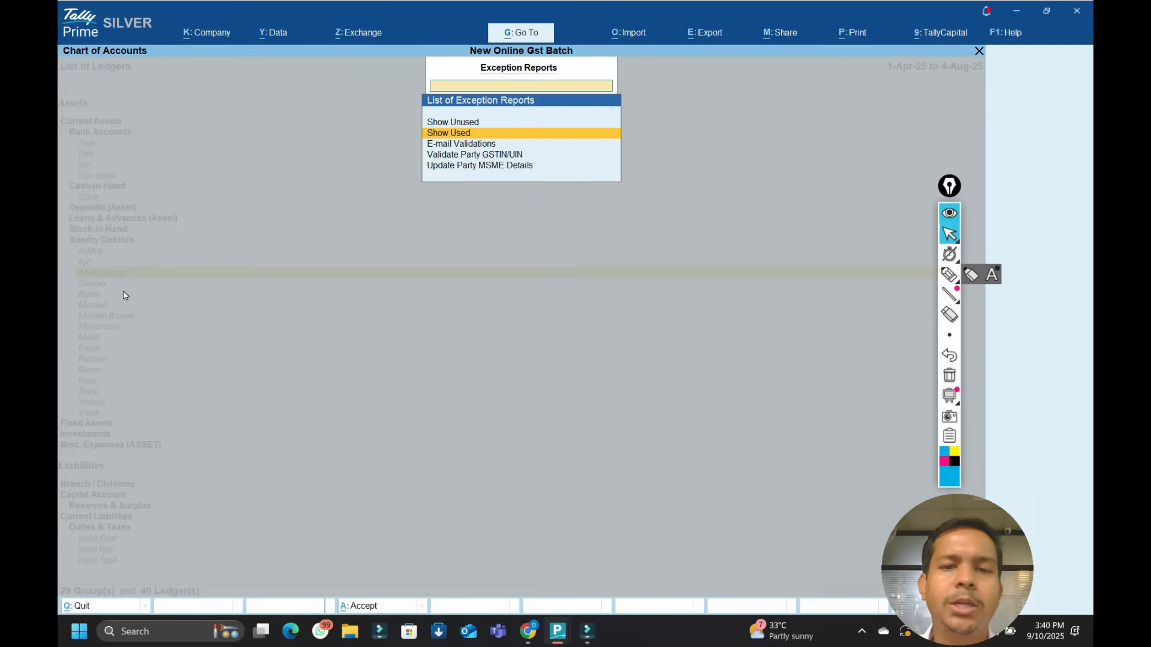
key("Return")
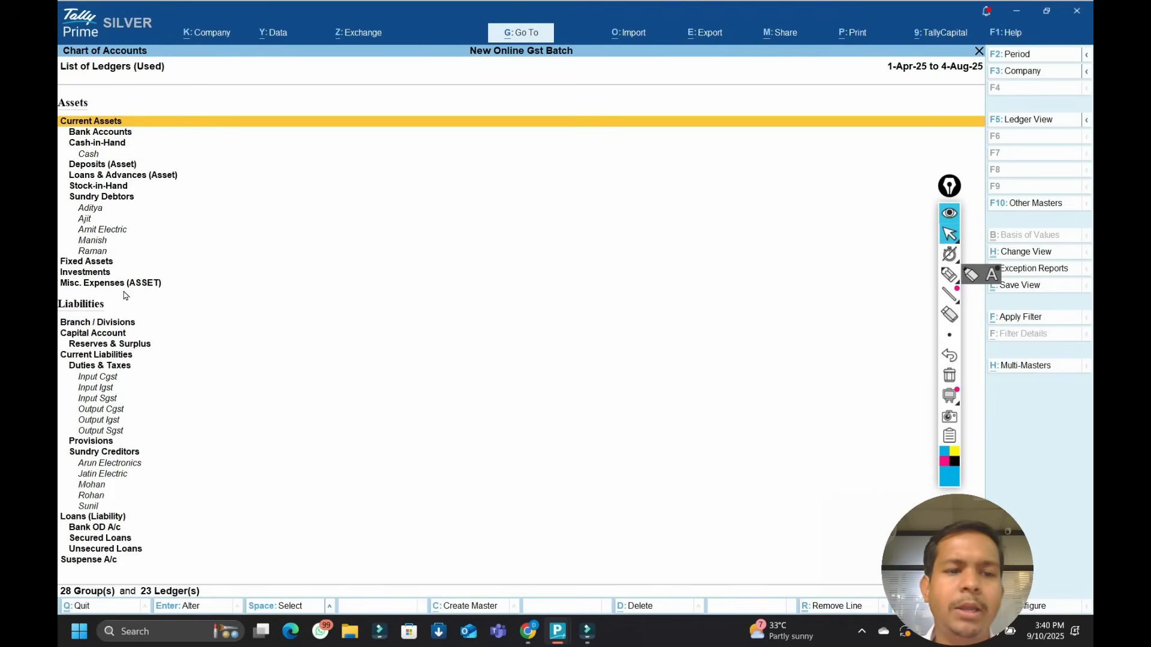
Browse the used ledgers down to the first Sundry Debtors entry and switch the list to ledger view.
key("Down")
key("Down")
key("Down")
key("Down")
key("Down")
key("Down")
key("Down")
key("Down")
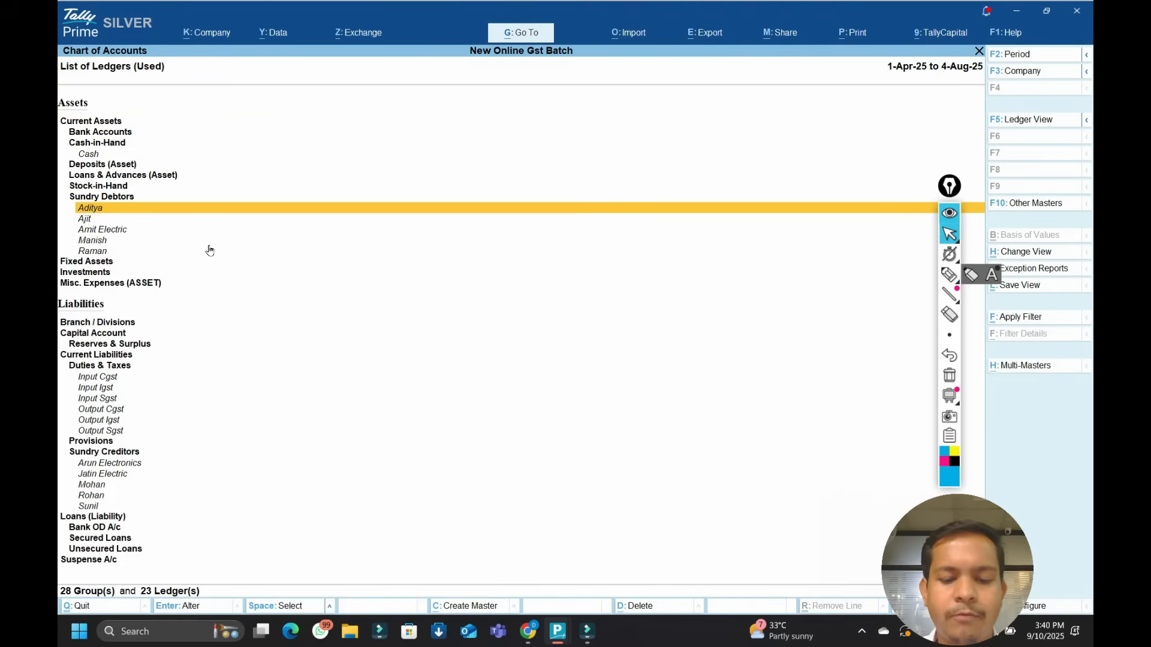
key("F5")
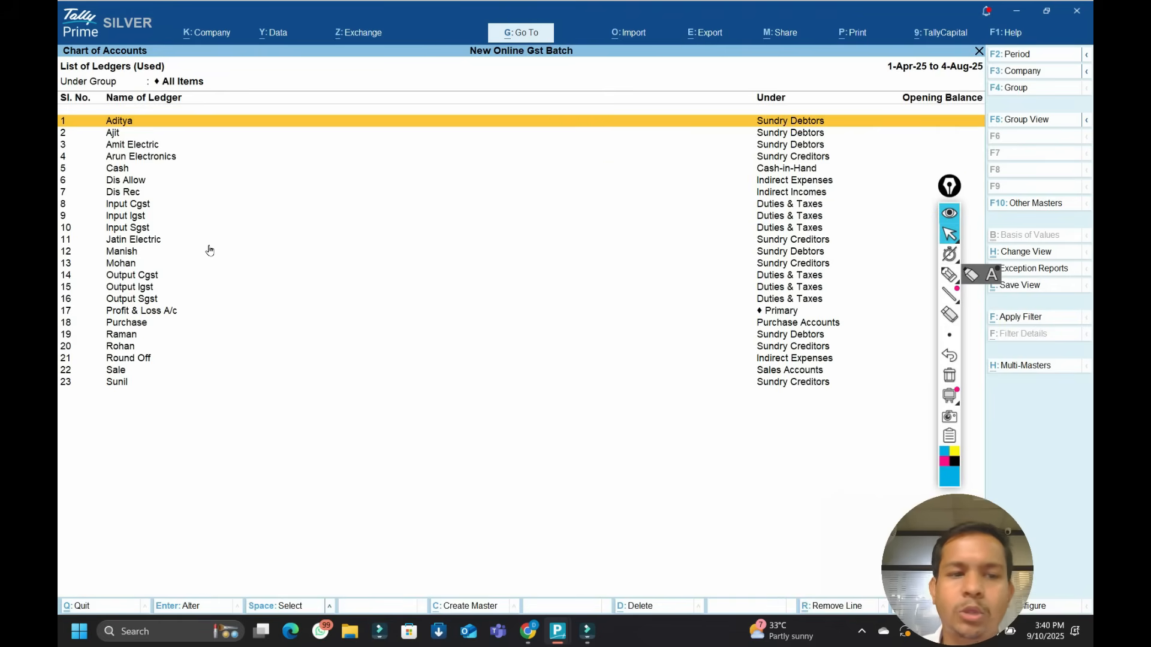
Browse the used ledgers, mark the second one in the list and return to the list of masters.
key("Down")
key("Down")
key("Down")
key("Down")
key("Down")
key("Down")
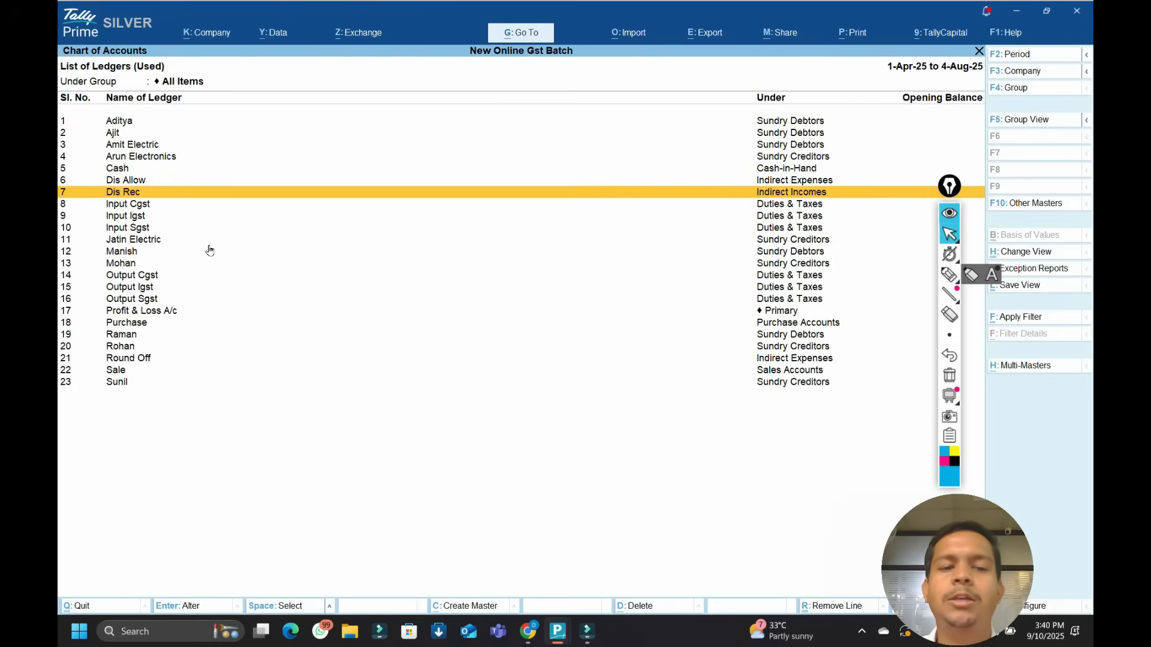
key("Up")
key("Up")
key("Up")
key("Up")
key("Up")
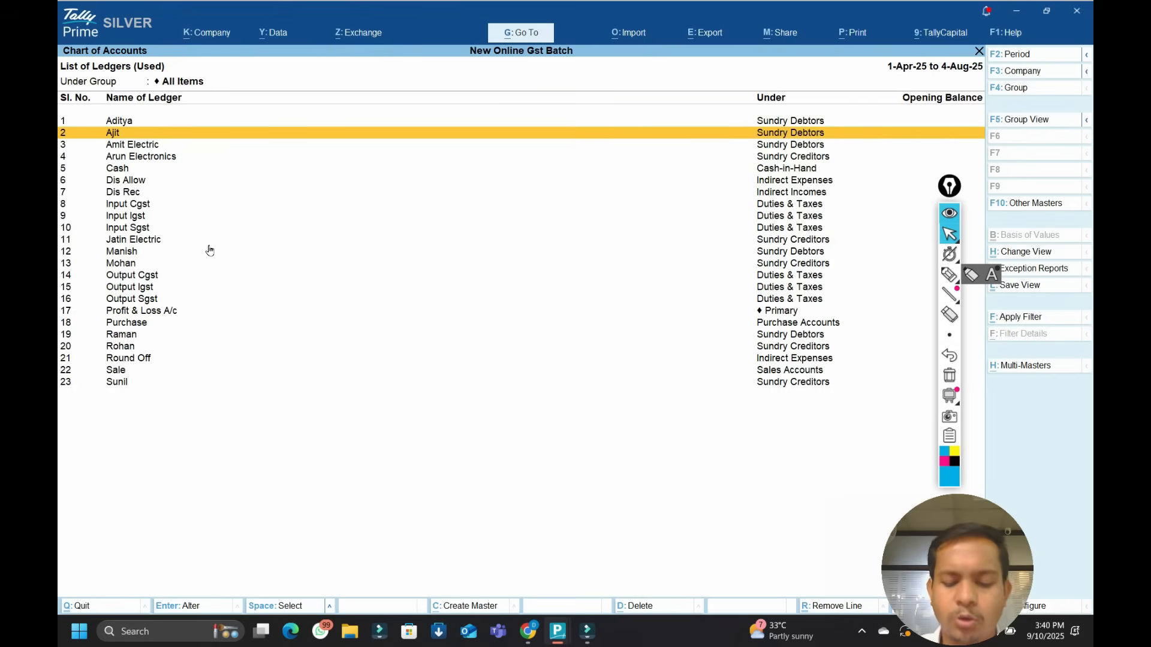
key("space")
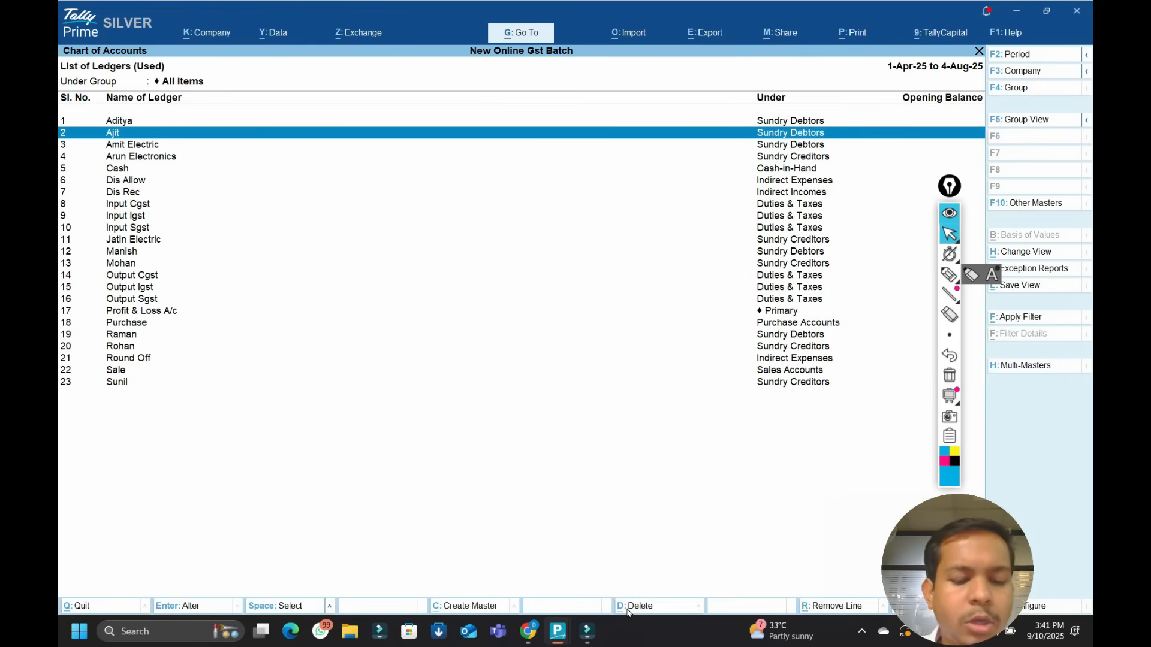
key("Escape")
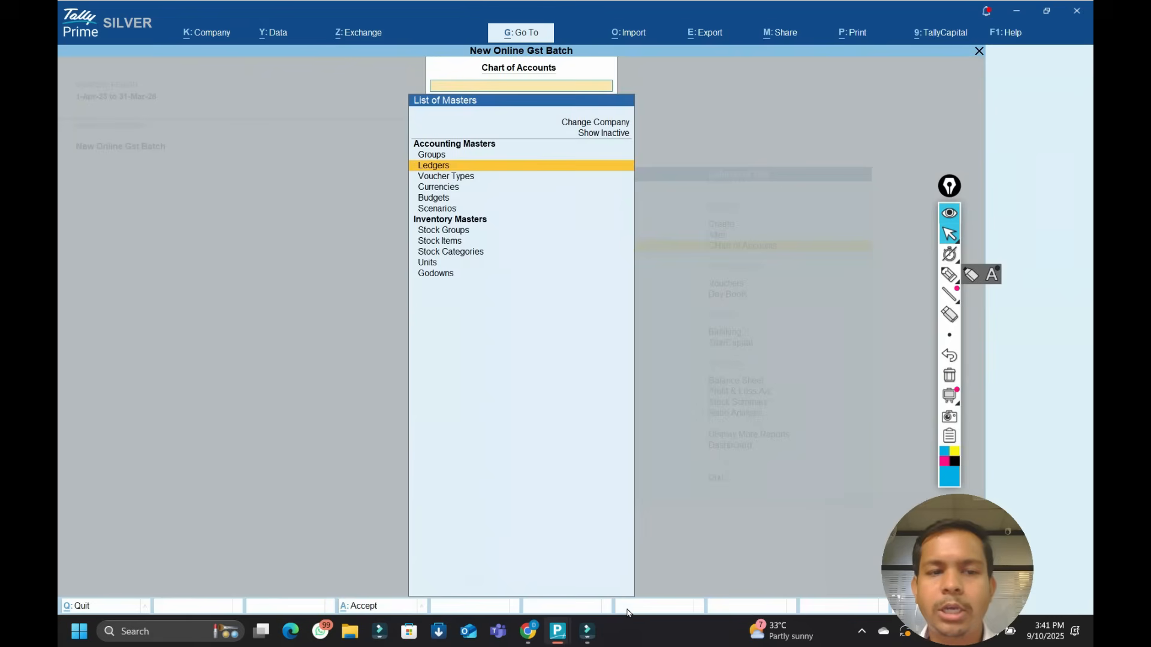
Reopen the ledger list in ledger view and limit it to unused ledgers with the Show Unused exception report.
key("Return")
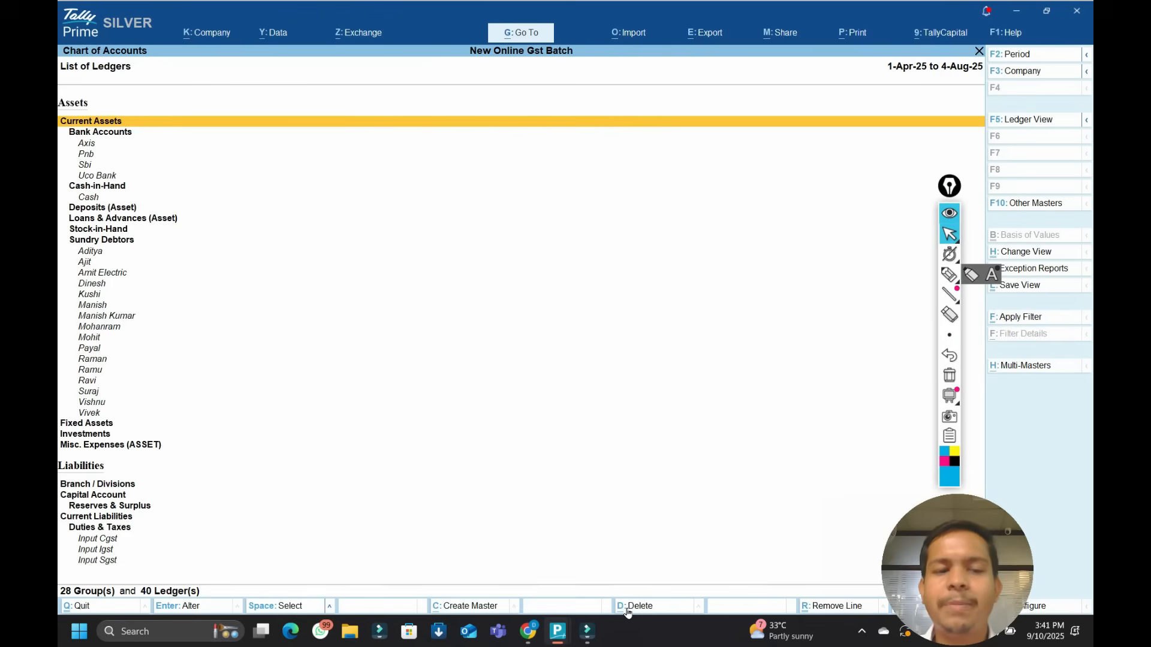
key("F5")
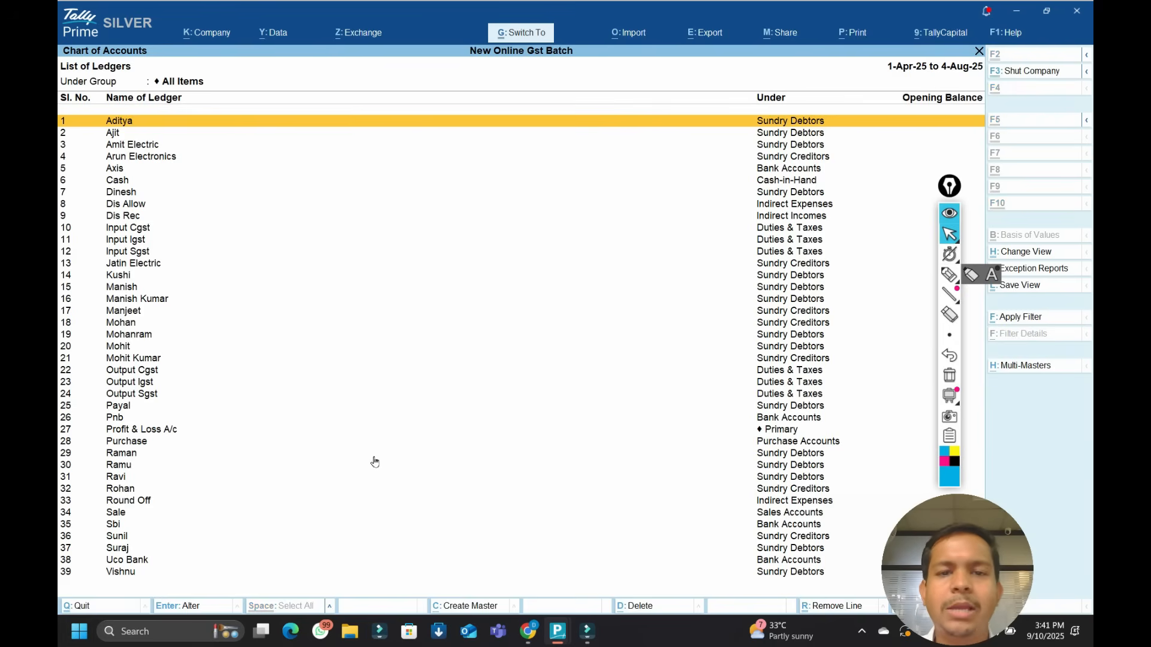
key("ctrl+j")
key("Down")
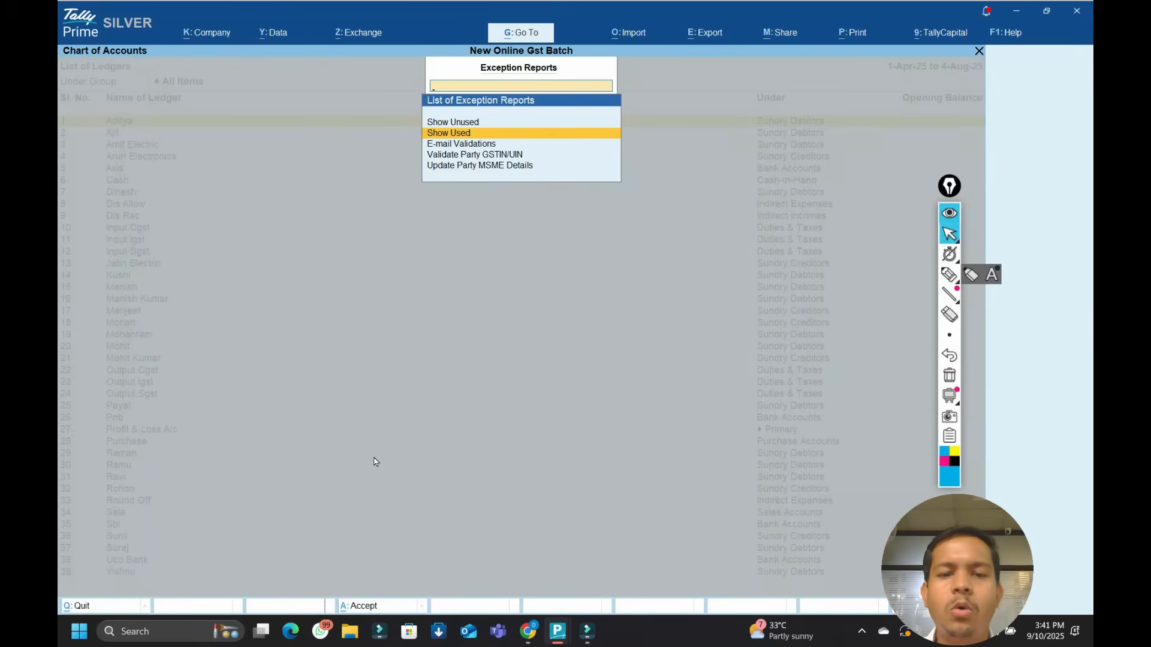
key("Up")
key("Return")
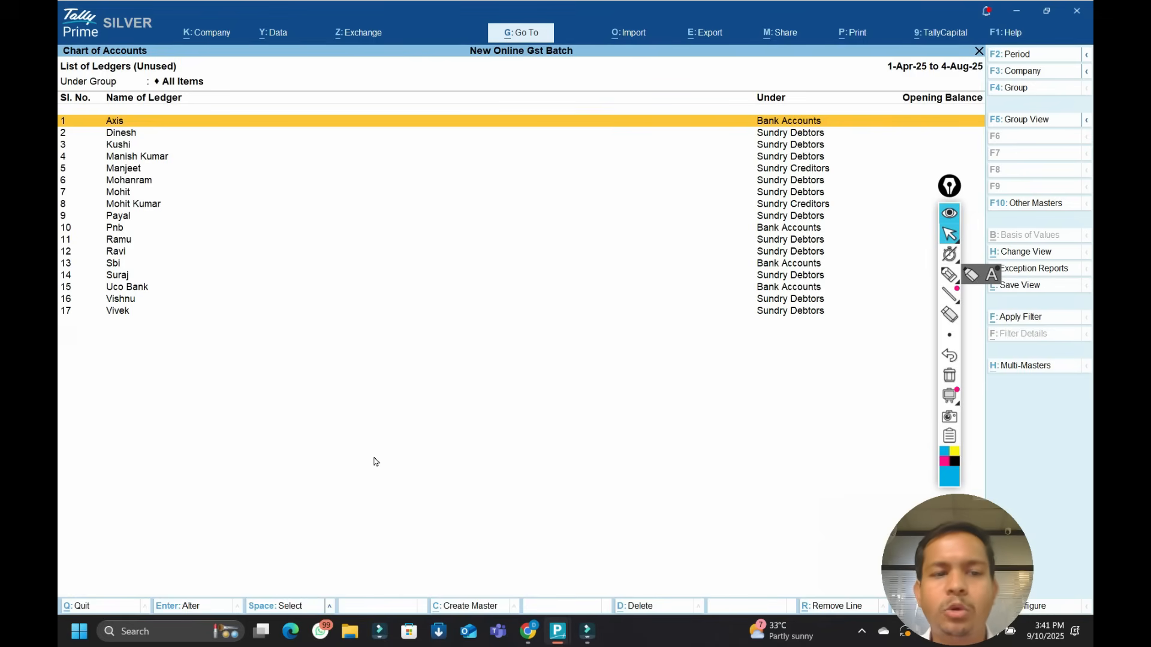
Delete the Axis bank ledger from the list of unused ledgers.
key("Down")
key("Down")
key("Up")
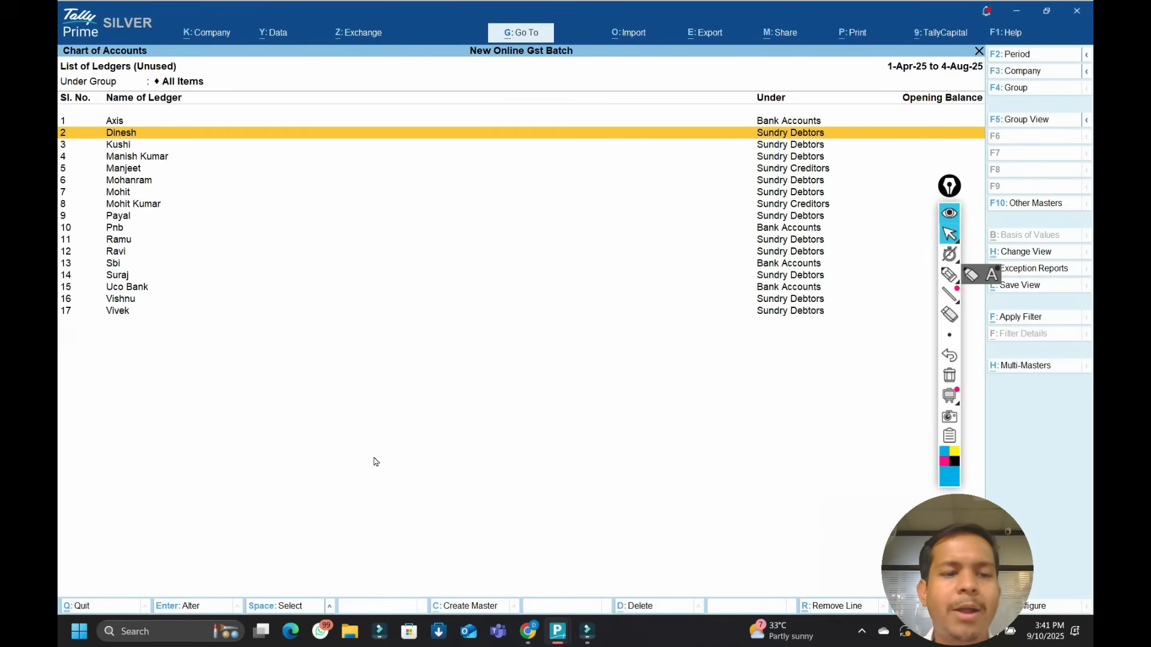
key("Up")
key("space")
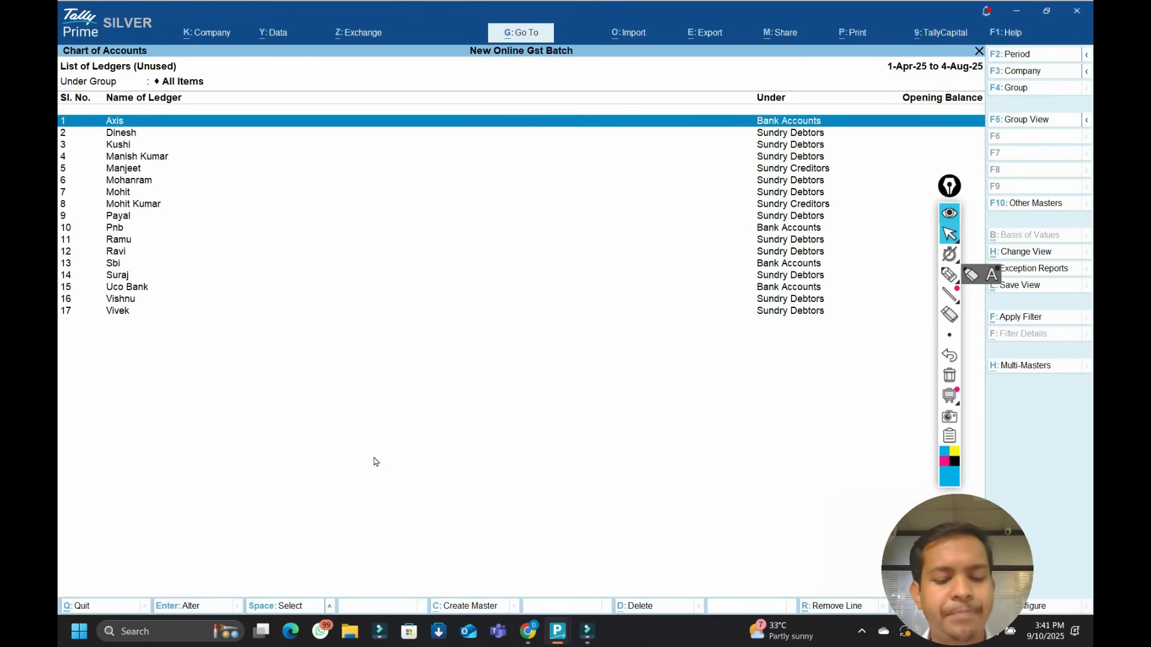
key("alt+d")
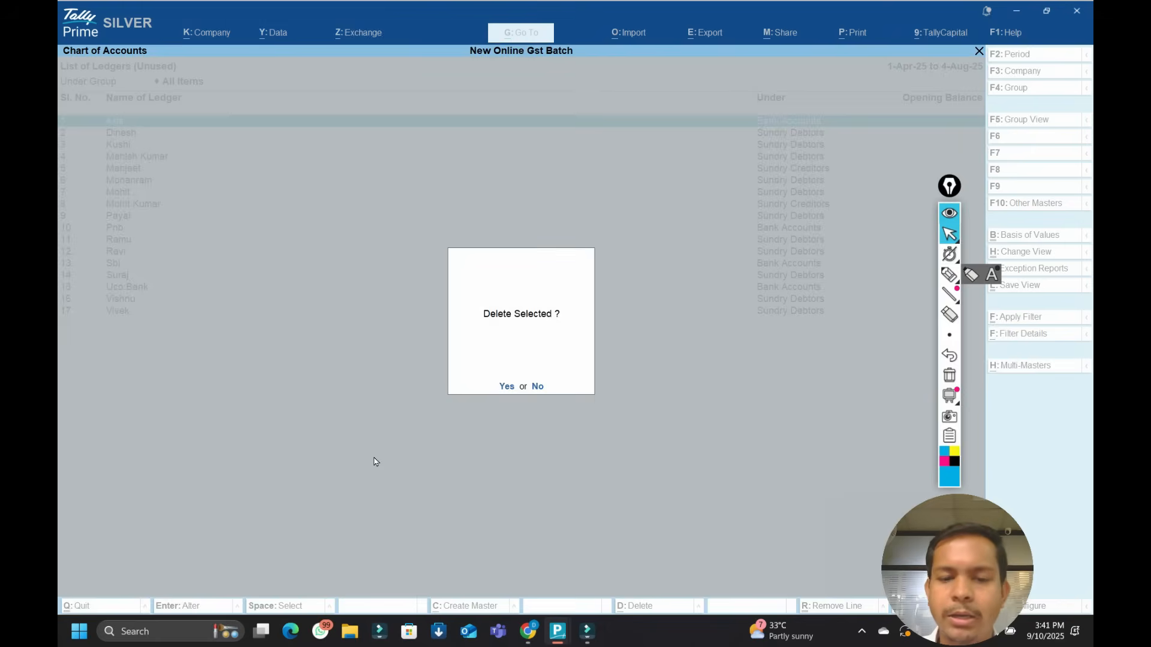
key("y")
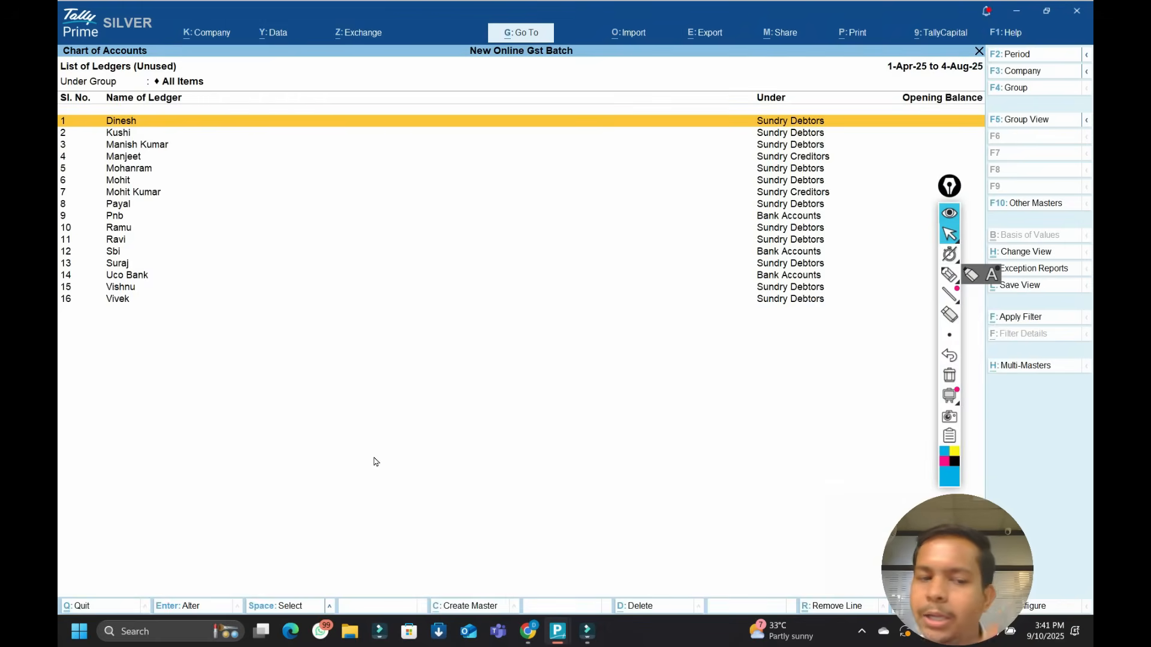
Browse the remaining unused ledgers down to the Sbi bank account.
key("Down")
key("Down")
key("Down")
key("Down")
key("Down")
key("Down")
key("Down")
key("Down")
key("Down")
key("Down")
key("Down")
key("Down")
key("Down")
key("Down")
key("Down")
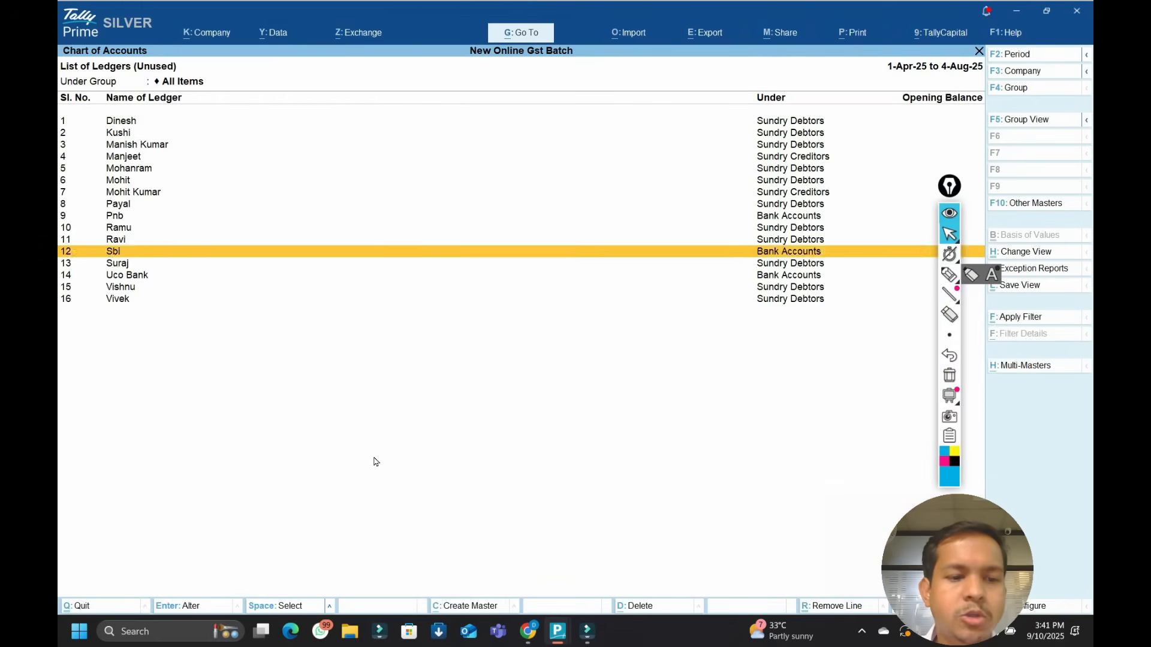
Return to the list of masters and reopen the full list of ledgers in ledger view.
key("Escape")
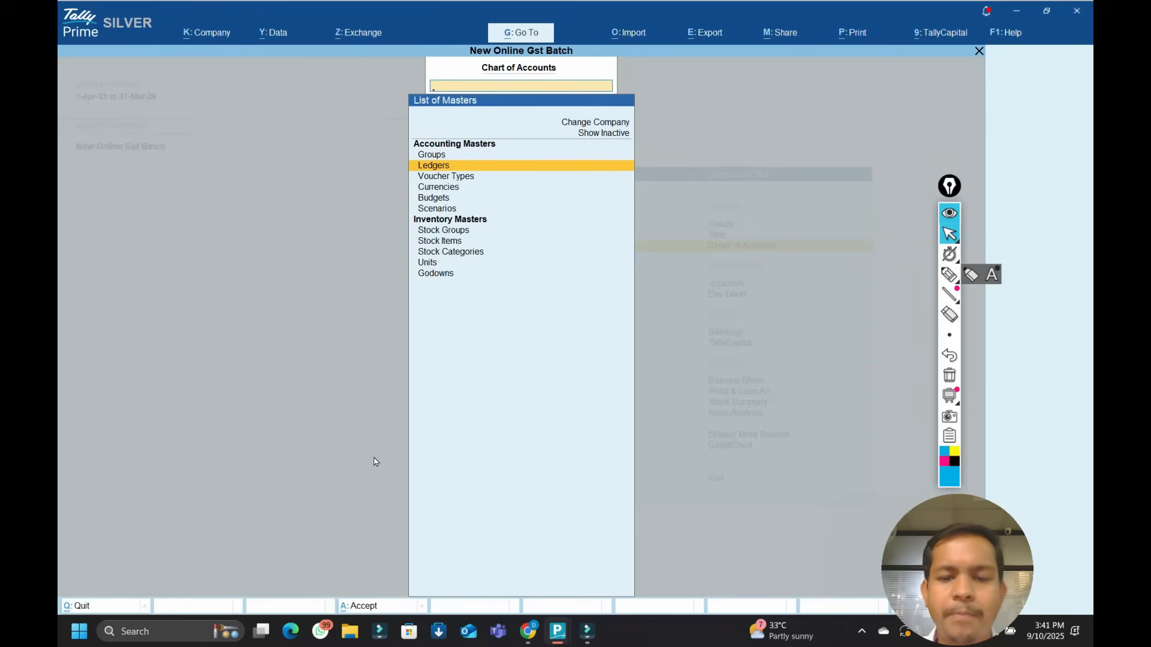
key("Return")
key("F5")
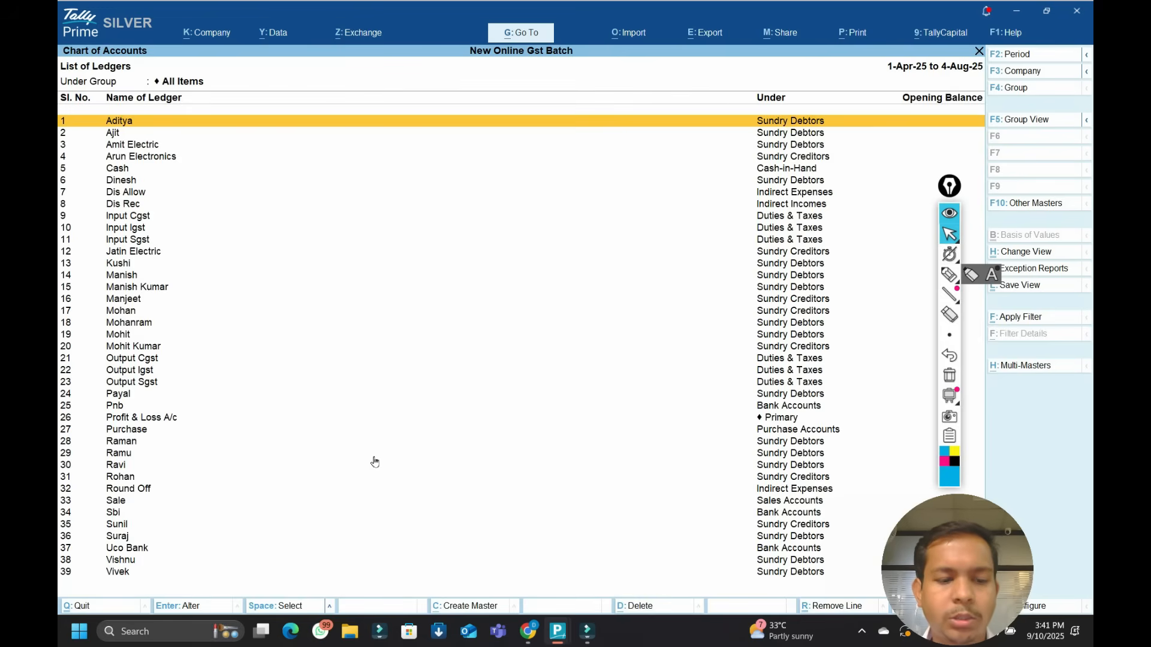
Look through the full list of ledgers down towards the end and back up to the first entry.
key("Down")
key("Down")
key("Down")
key("Down")
key("Down")
key("Down")
key("Down")
key("Down")
key("Down")
key("Down")
key("Down")
key("Down")
key("Down")
key("Down")
key("Down")
key("Down")
key("Down")
key("Down")
key("Down")
key("Down")
key("Down")
key("Down")
key("Down")
key("Down")
key("Down")
key("Down")
key("Down")
key("Down")
key("Down")
key("Down")
key("Down")
key("Down")
key("Down")
key("Down")
key("Up")
key("Up")
key("Up")
key("Up")
key("Up")
key("Up")
key("Up")
key("Up")
key("Up")
key("Up")
key("Up")
key("Up")
key("Up")
key("Up")
key("Up")
key("Up")
key("Up")
key("Up")
key("Up")
key("Up")
key("Up")
key("Up")
key("Up")
key("Up")
key("Up")
key("Up")
key("Up")
key("Up")
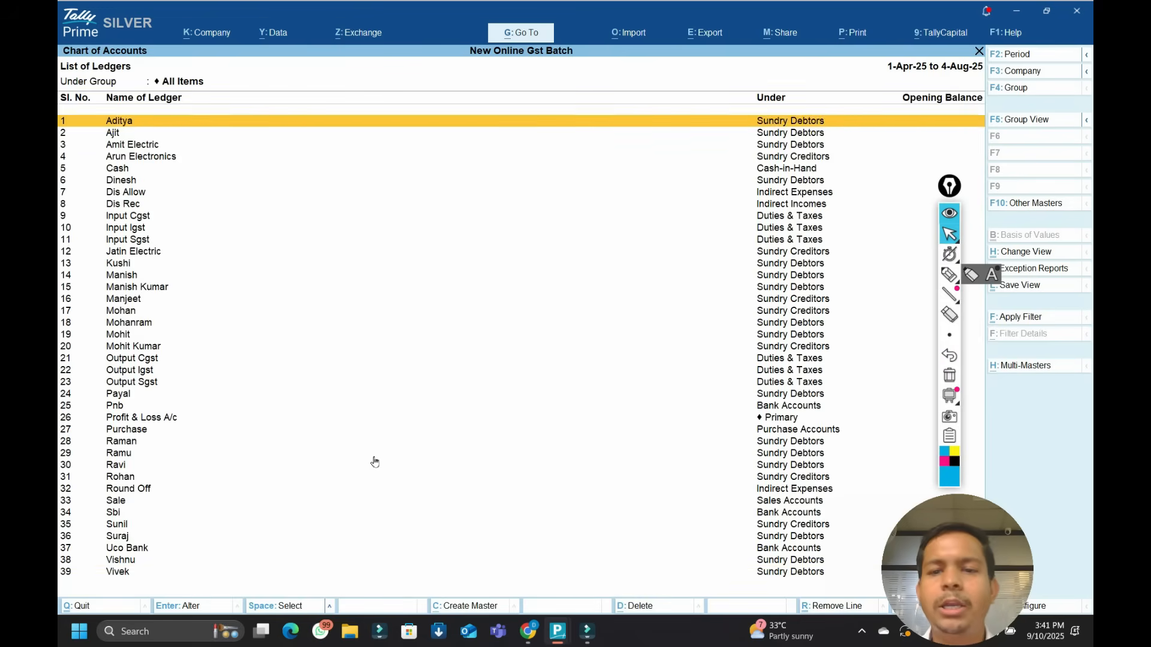
Limit the full ledger list to unused ledgers with the Show Unused exception report.
key("Down")
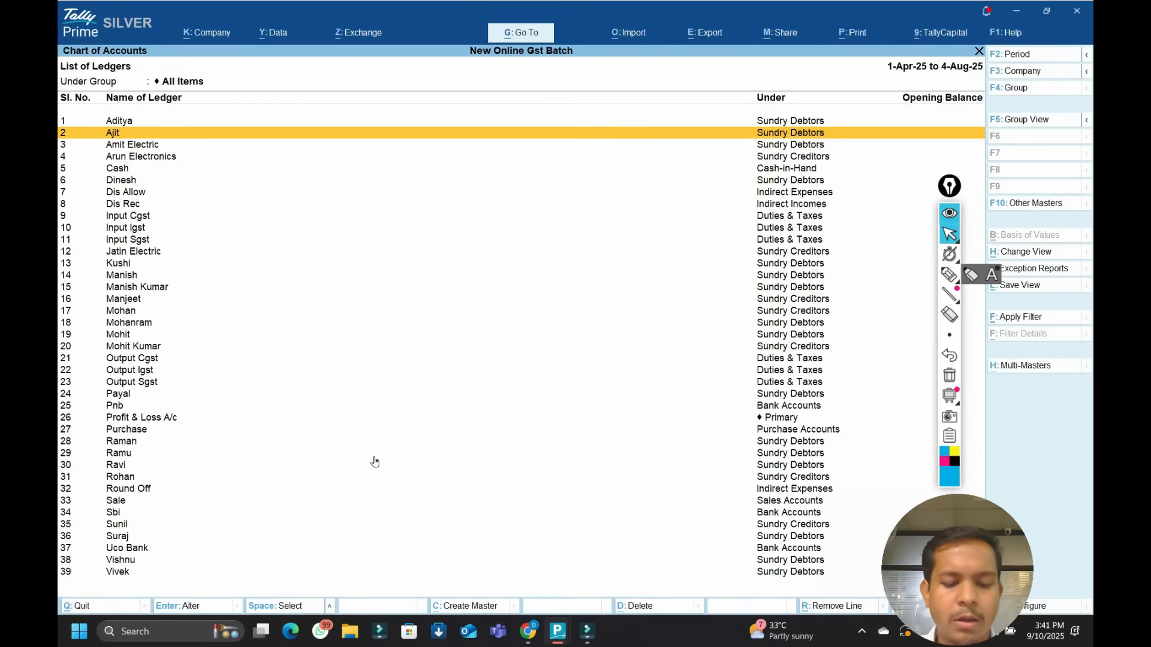
key("ctrl+j")
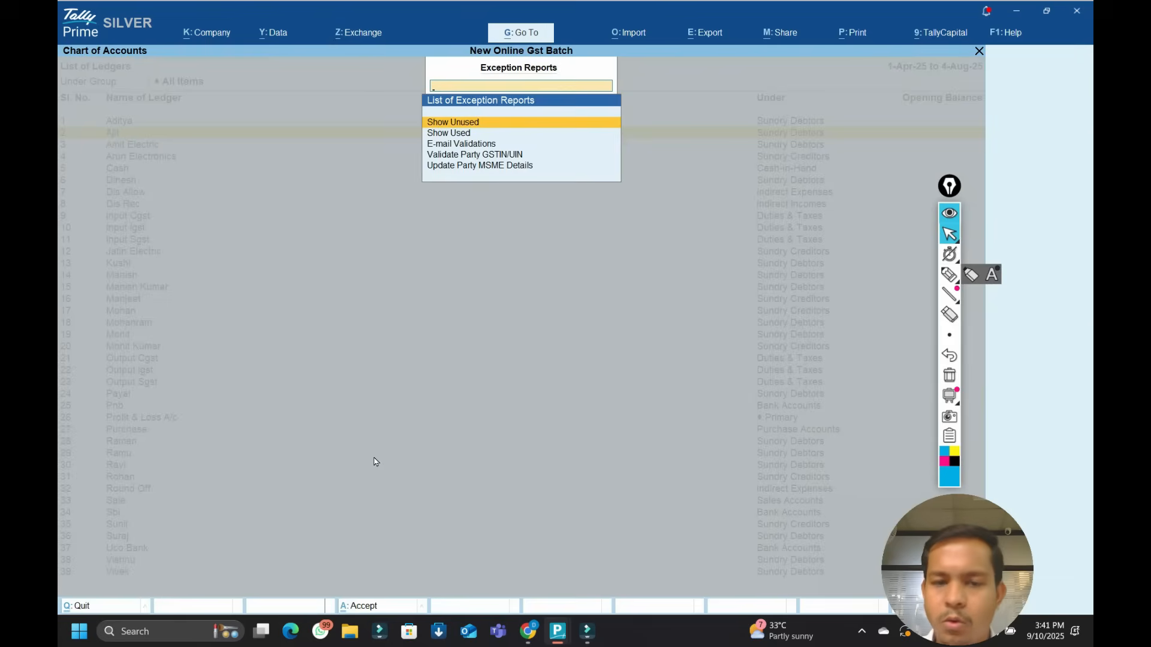
key("Return")
Browse the unused ledgers from the first to the last entry.
key("Down")
key("Down")
key("Down")
key("Down")
key("Down")
key("Down")
key("Down")
key("Down")
key("Down")
key("Down")
key("Down")
key("Down")
key("Down")
key("Down")
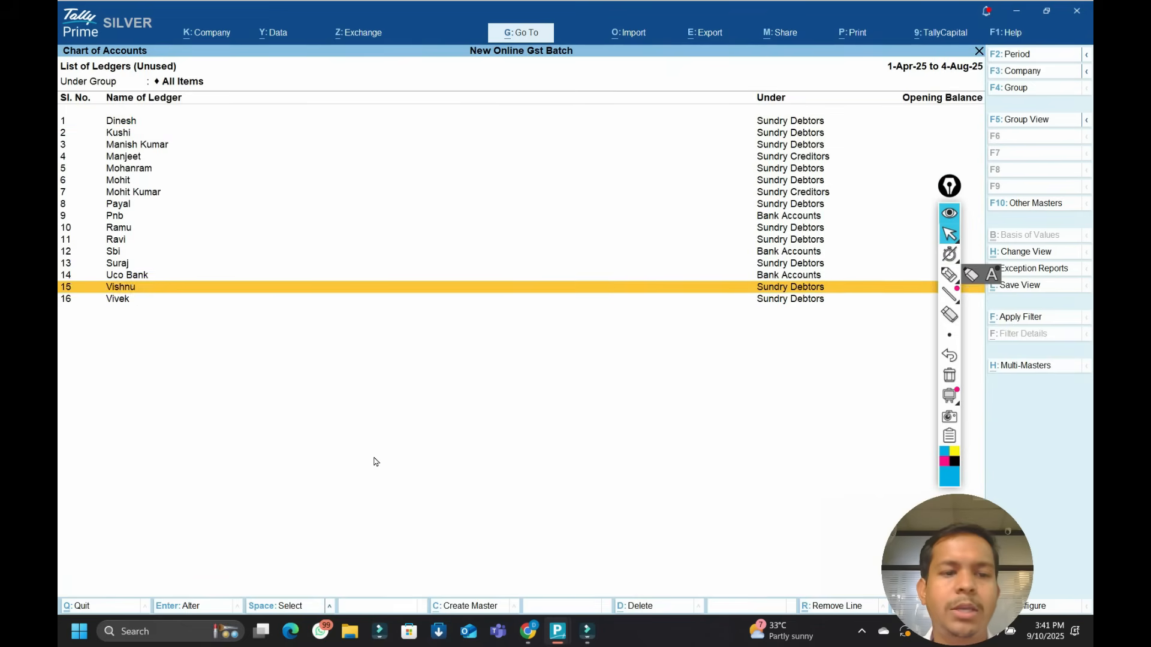
key("Down")
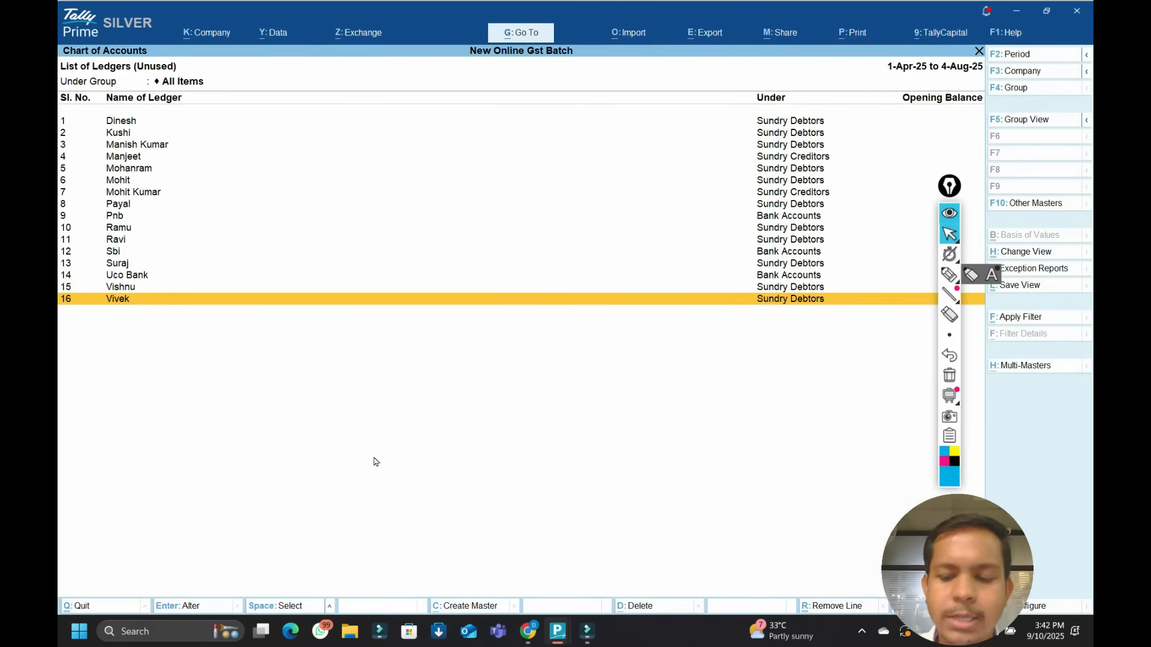
Select all ledgers in the unused list at once and clear the whole selection.
key("Up")
key("Up")
key("Up")
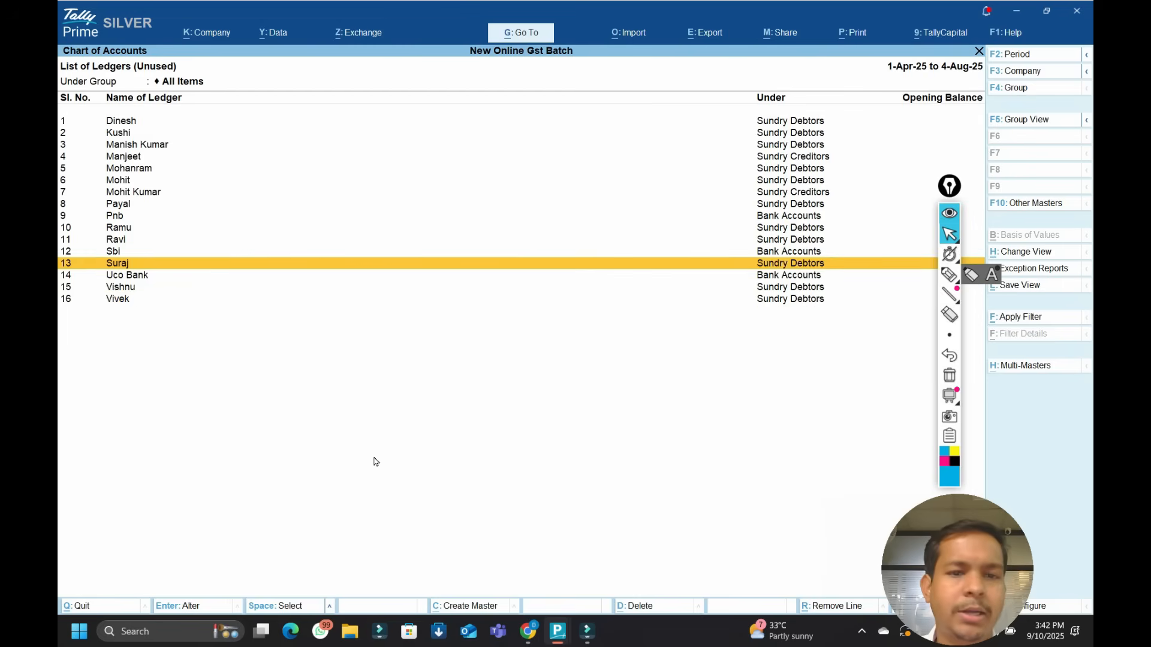
key("ctrl+space")
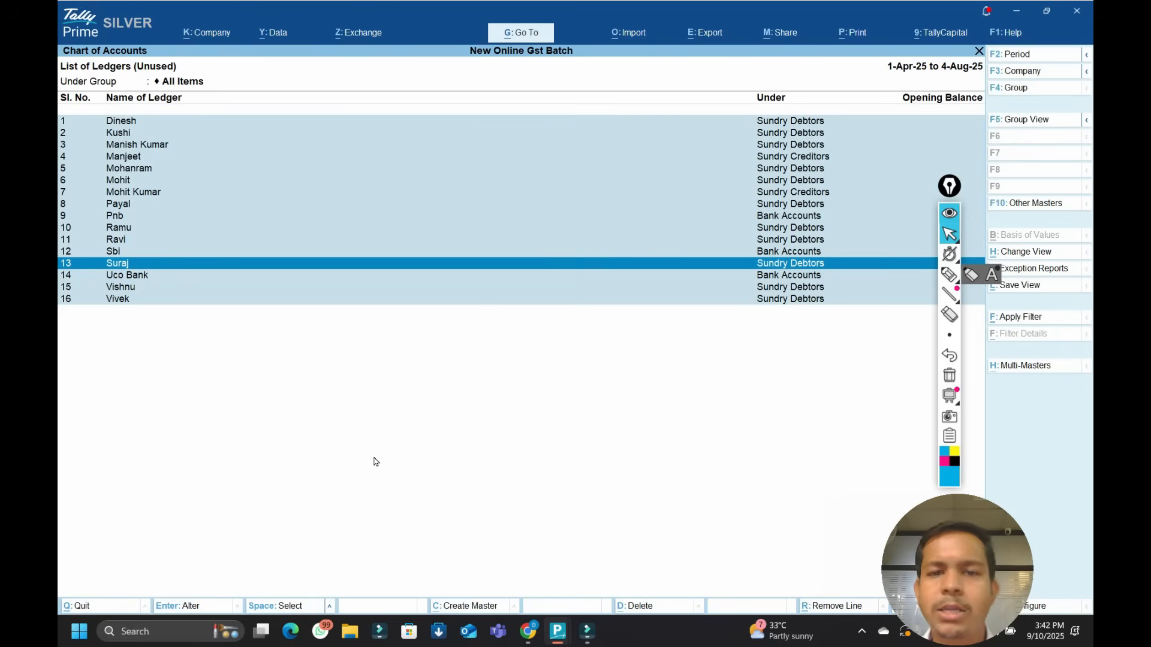
key("ctrl+space")
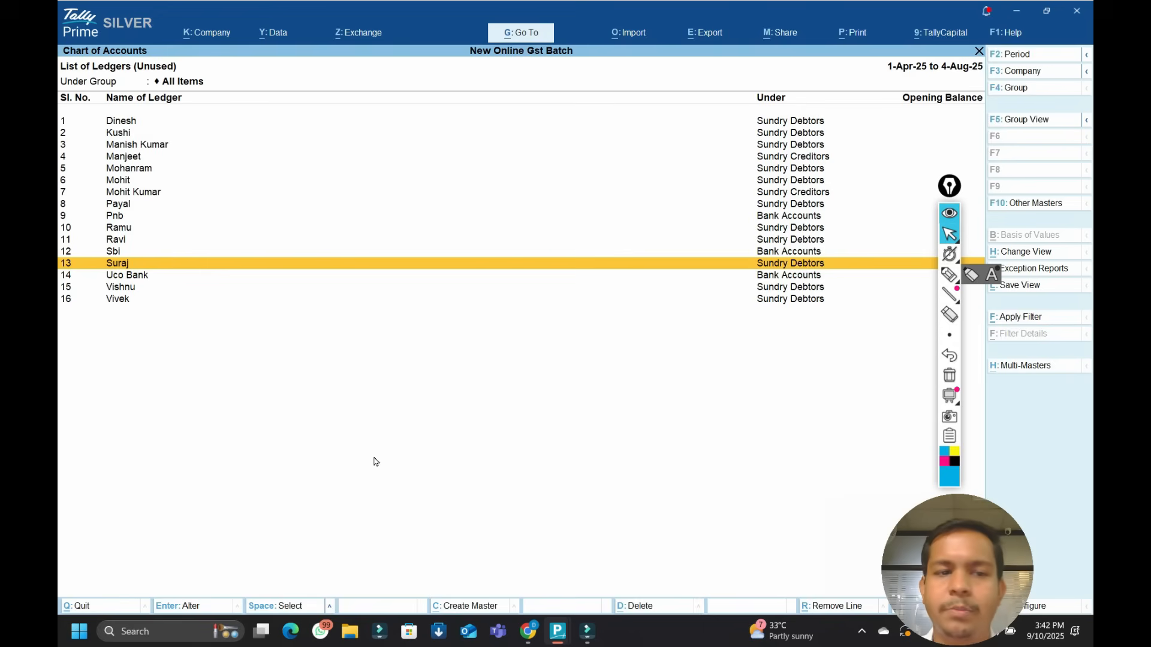
Extend a selection from the seventh unused ledger up to the first and shrink it back to the seventh.
key("Up")
key("Up")
key("Up")
key("Up")
key("Up")
key("Up")
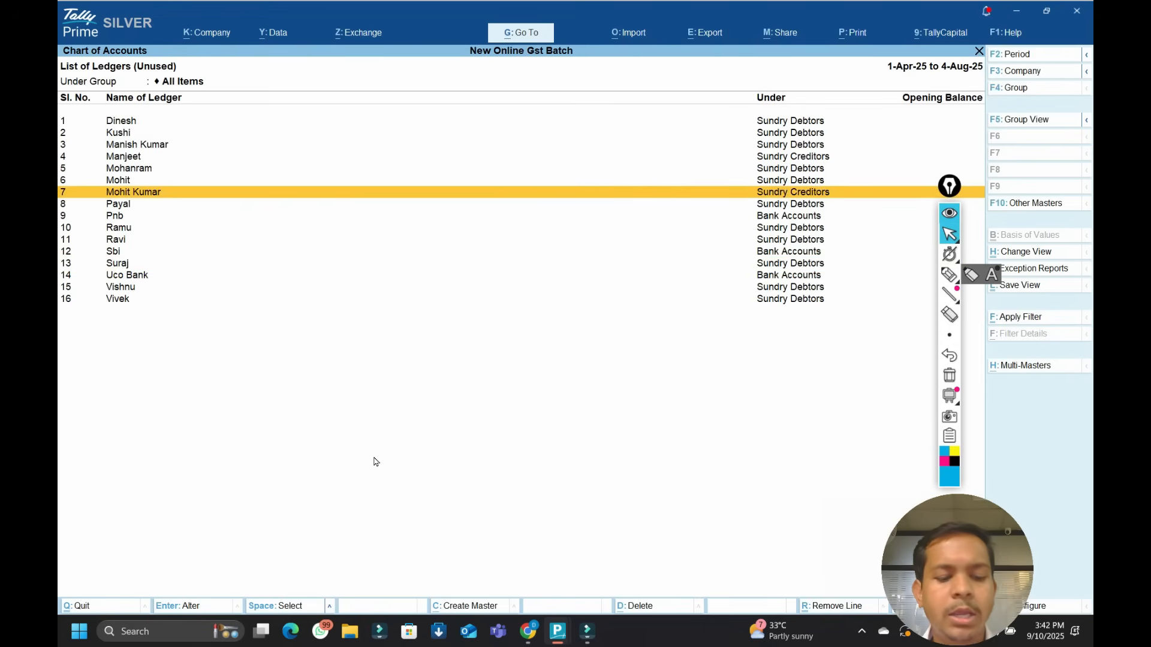
key("shift+Up")
key("shift+Up")
key("shift+Up")
key("shift+Up")
key("shift+Up")
key("shift+Up")
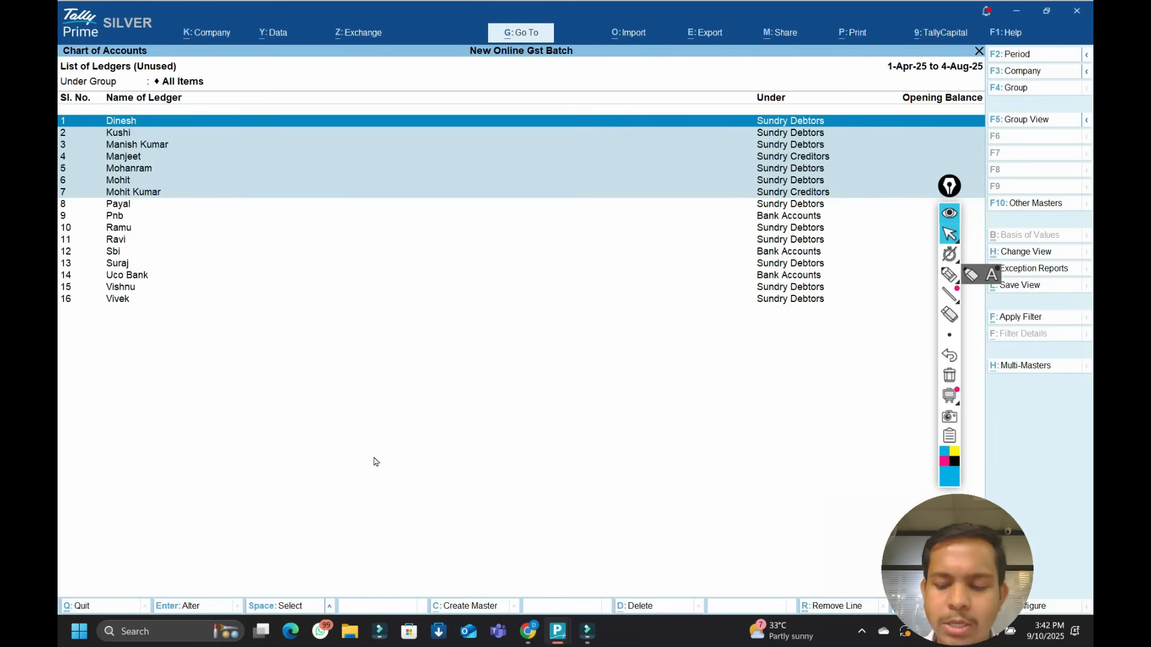
key("shift+Down")
key("shift+Down")
key("shift+Down")
key("shift+Down")
key("shift+Down")
key("shift+Down")
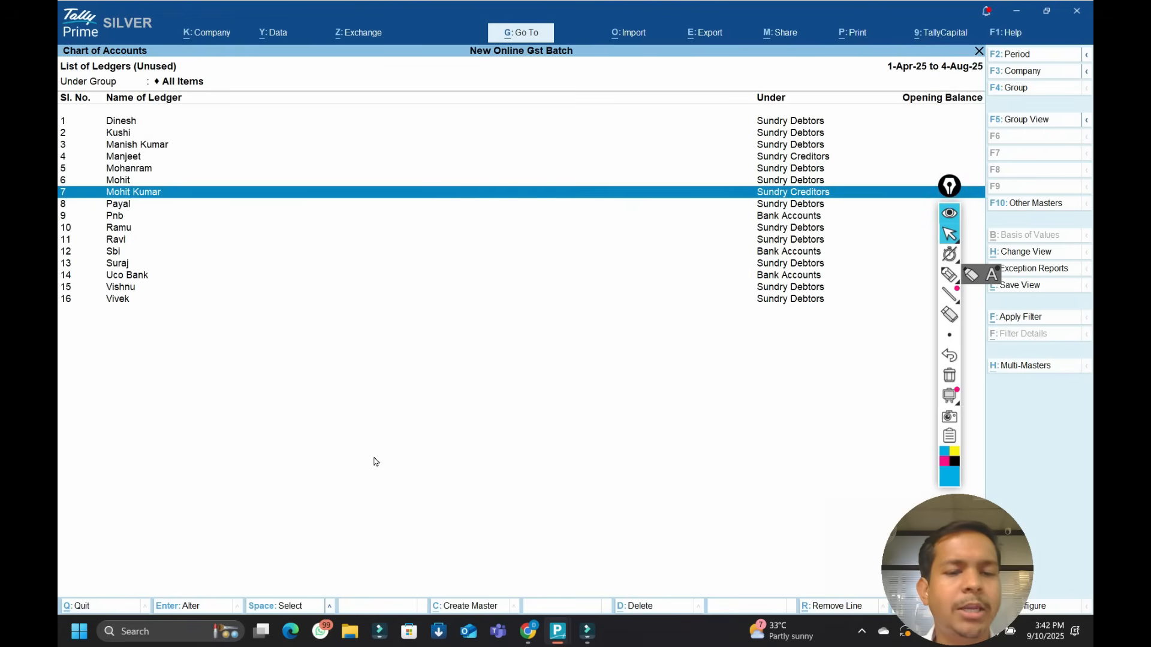
Extend the selection from the seventh unused ledger down to the last, shrink it back and deselect the seventh.
key("shift+Down")
key("shift+Down")
key("shift+Down")
key("shift+Down")
key("shift+Down")
key("shift+Down")
key("shift+Down")
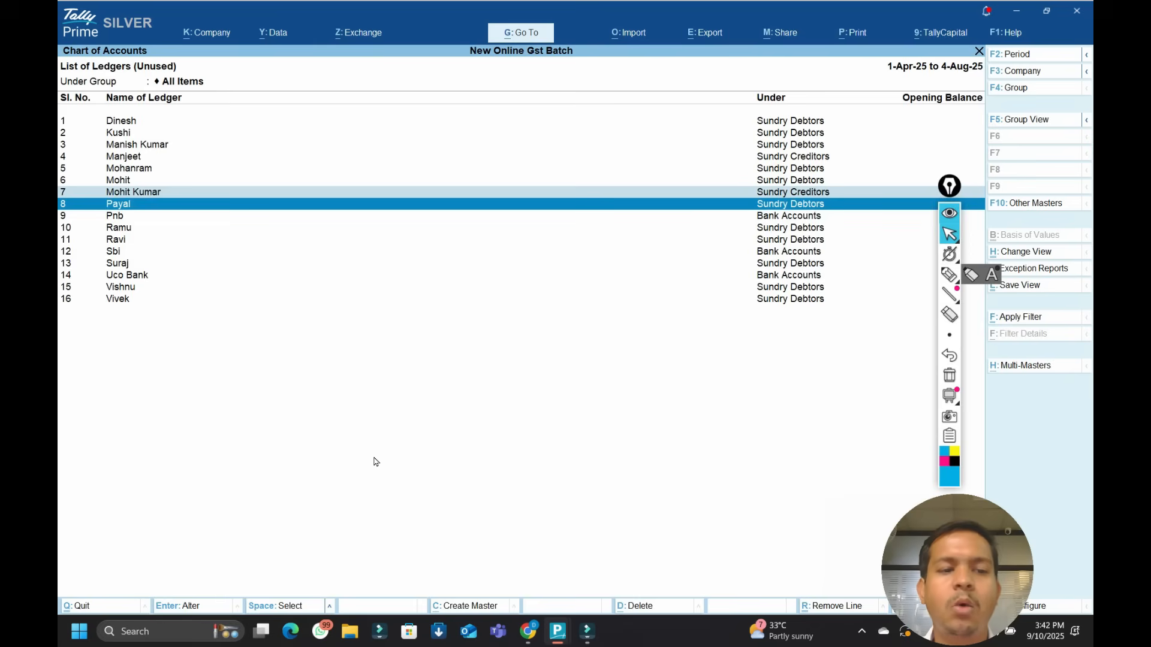
key("shift+Down")
key("shift+Down")
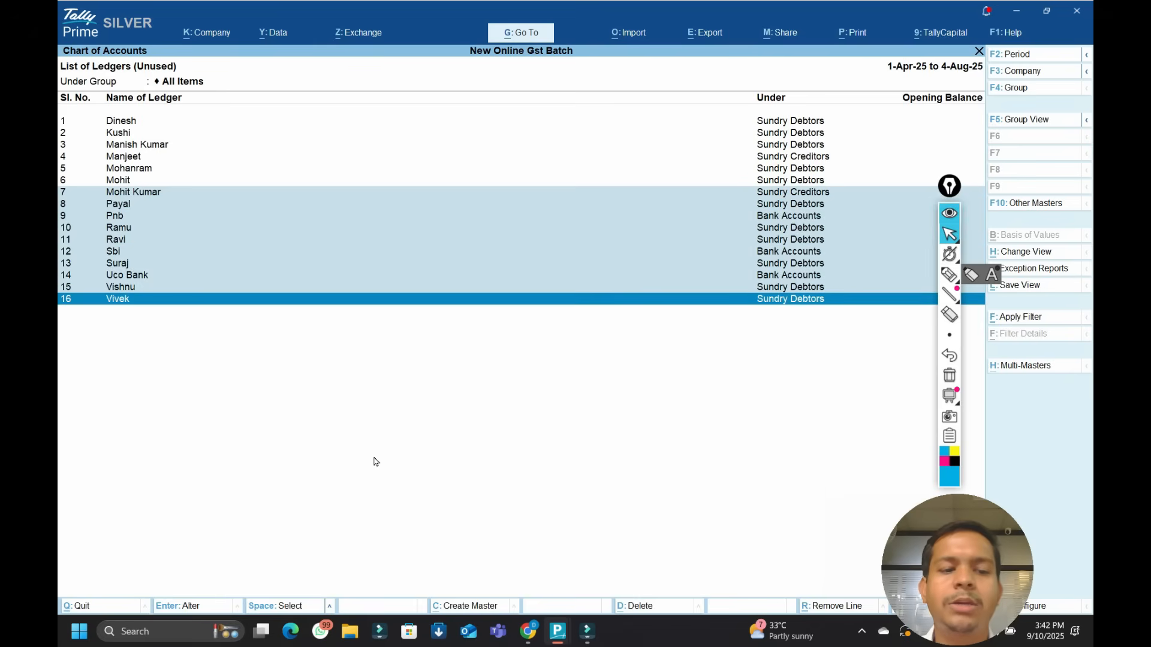
key("shift+Up")
key("shift+Up")
key("shift+Up")
key("shift+Up")
key("shift+Up")
key("shift+Up")
key("shift+Up")
key("shift+Up")
key("shift+Up")
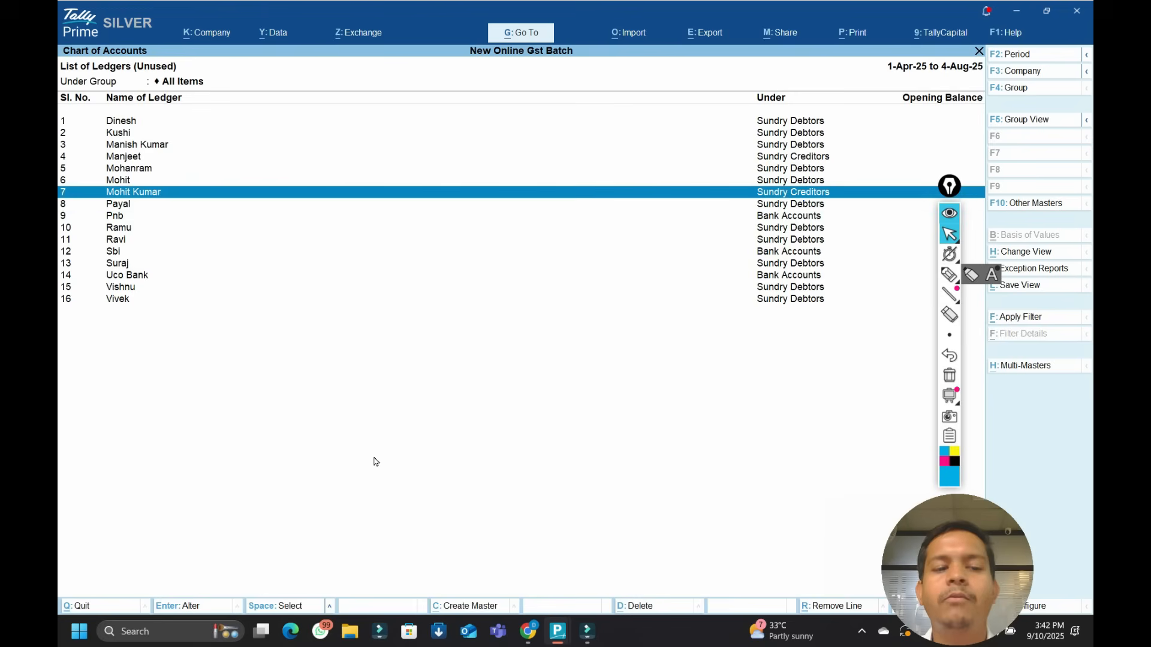
key("space")
key("space")
key("space")
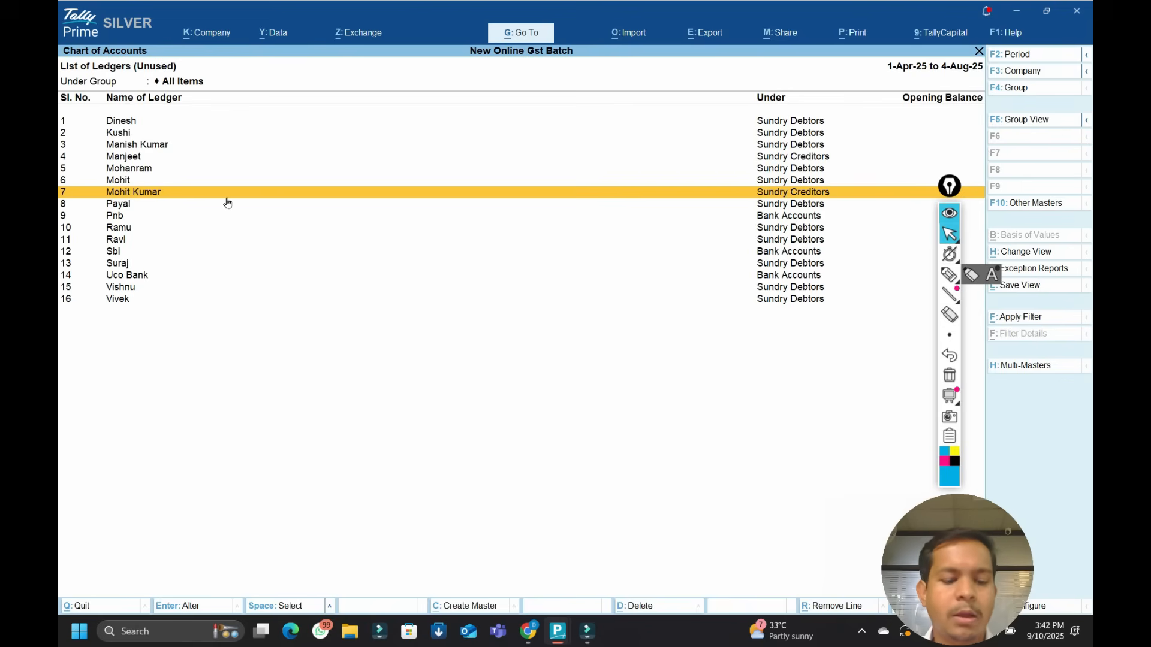
Select all ledgers from the seventh up to the first, switch the selection to the rest of the list and back.
key("ctrl")
key("ctrl+shift+Home")
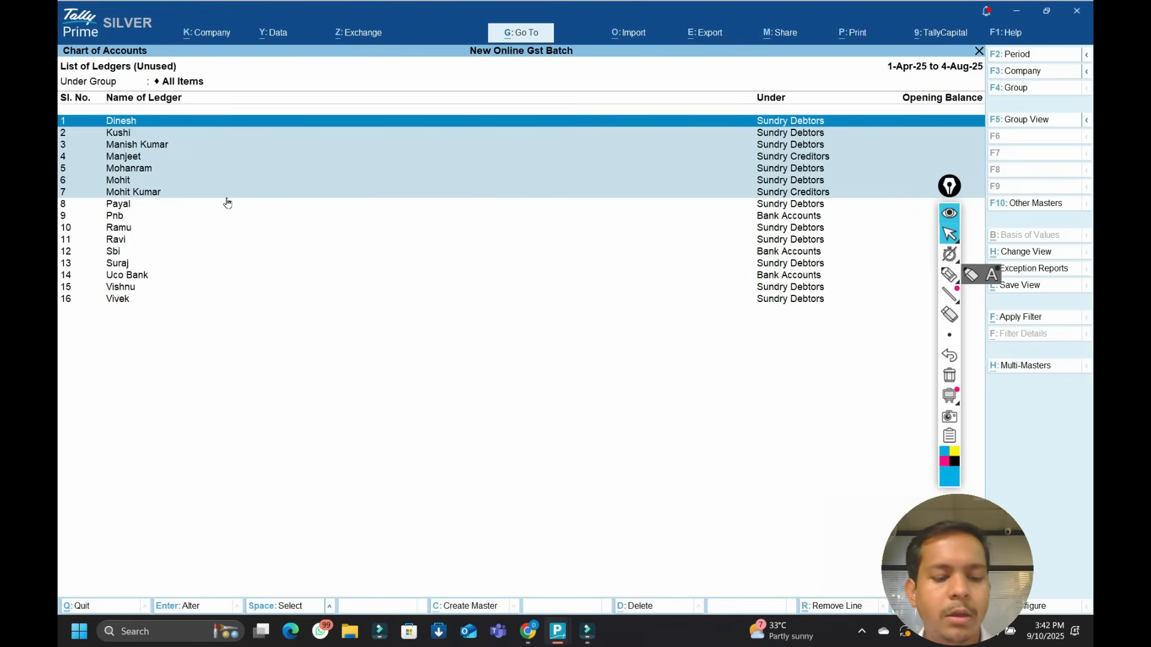
key("ctrl")
key("ctrl+shift+End")
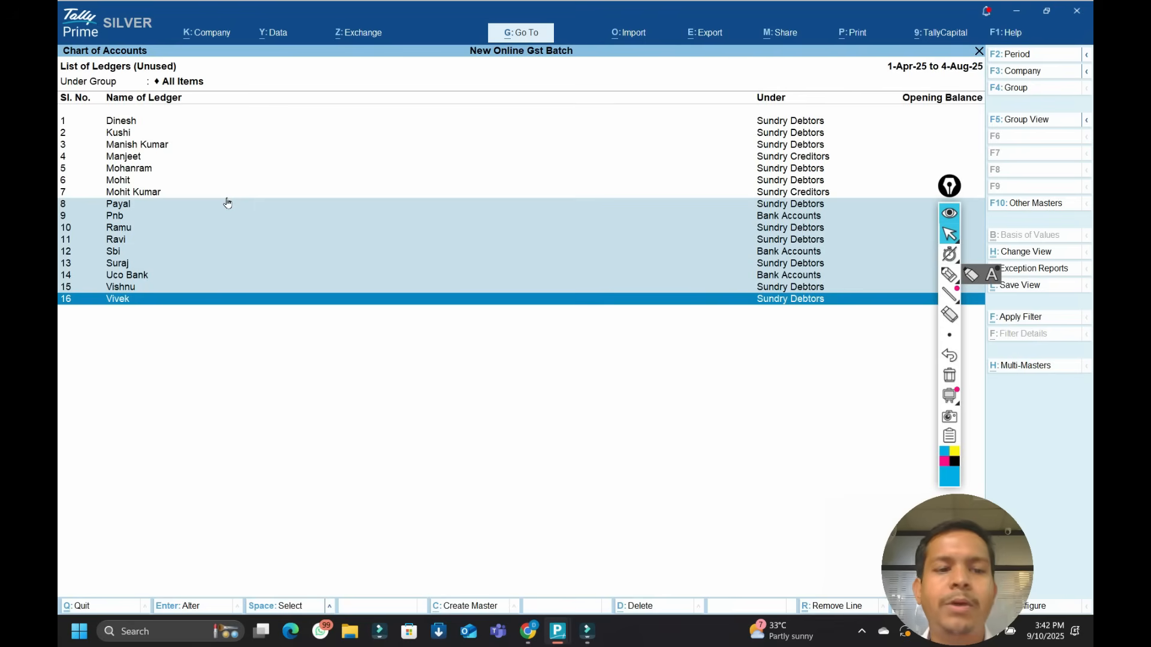
key("ctrl")
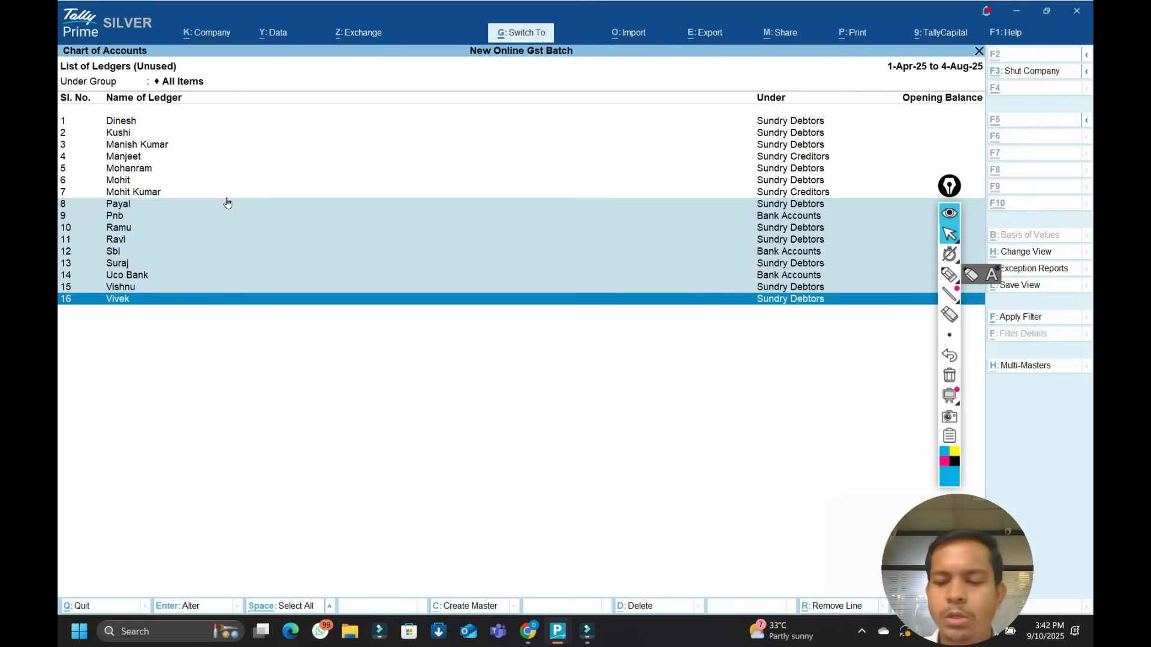
key("ctrl+shift+Home")
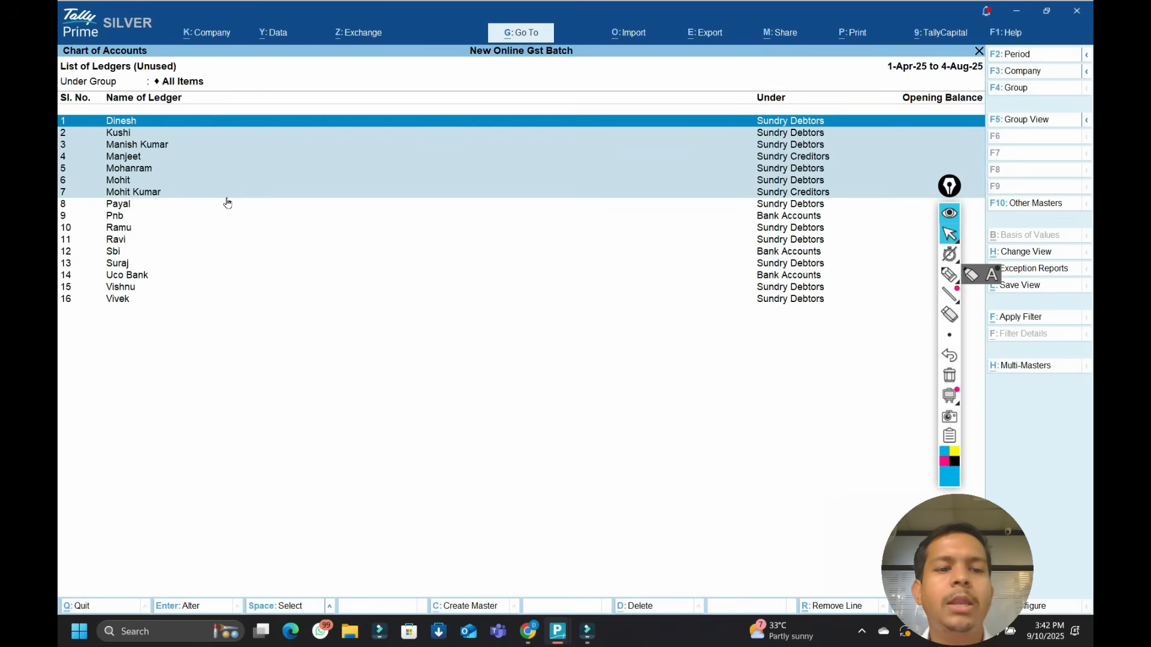
Select the eighth through last unused ledgers, remove their lines from the list and restore all the removed lines.
key("ctrl")
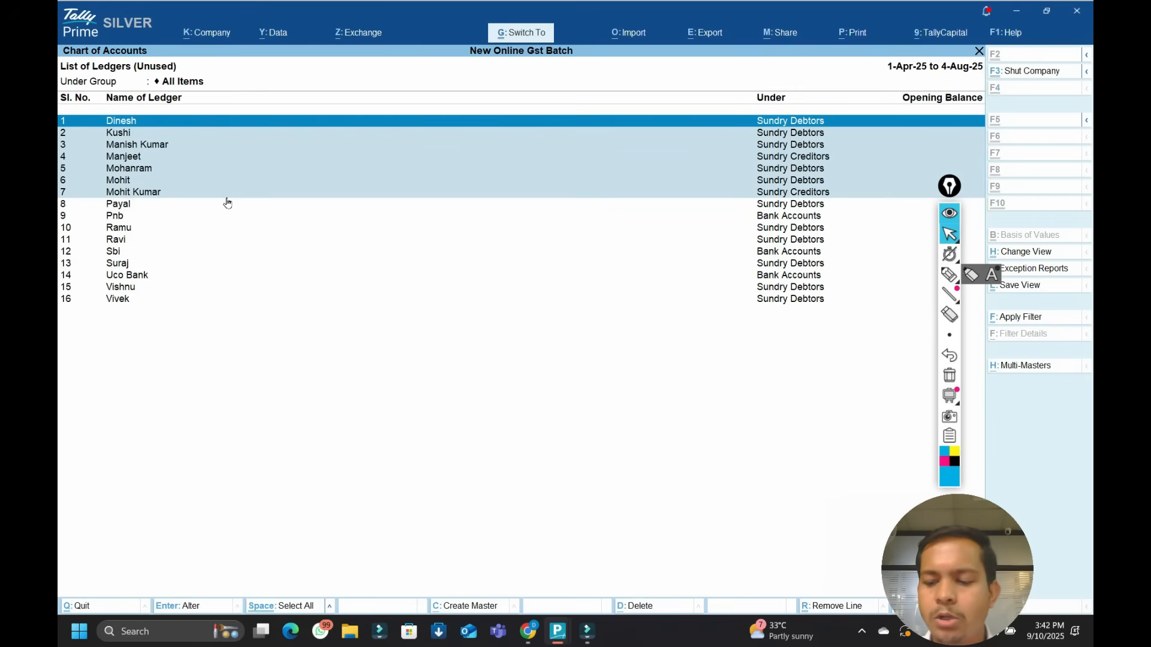
key("ctrl+shift+End")
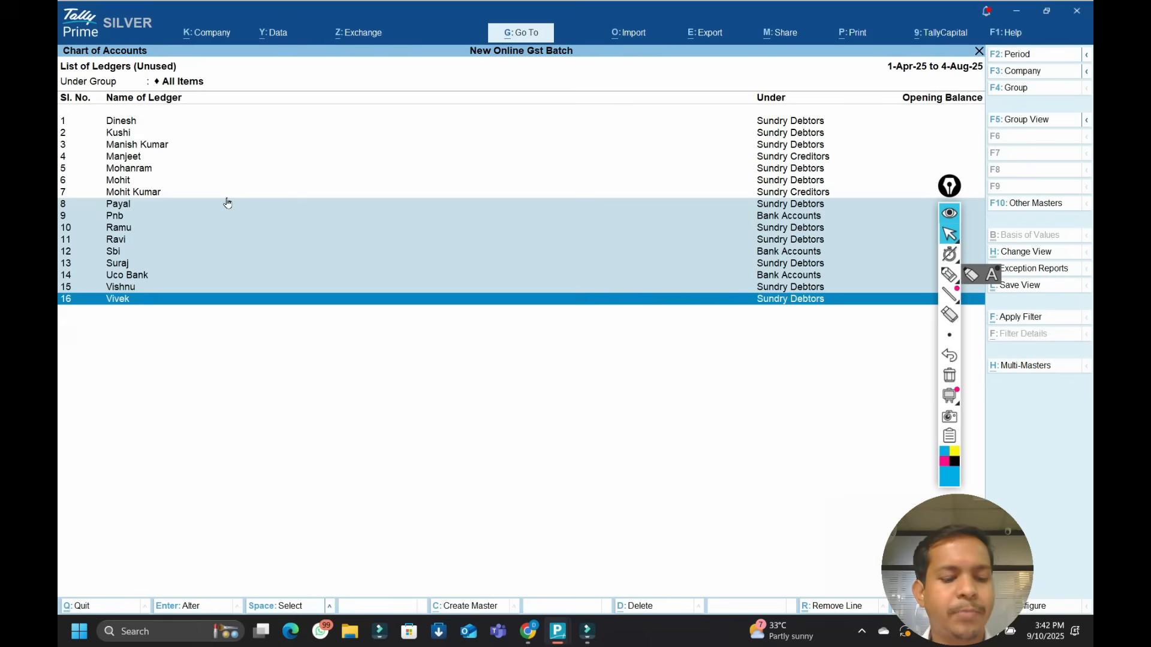
key("alt+r")
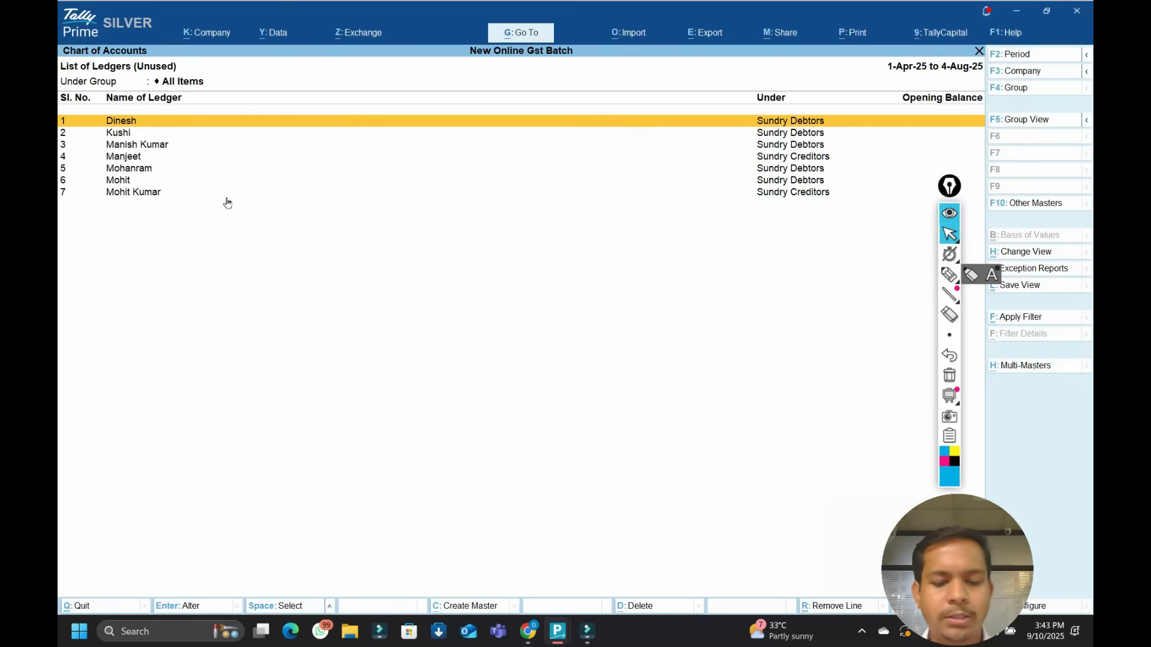
key("alt+u")
key("ctrl+u")
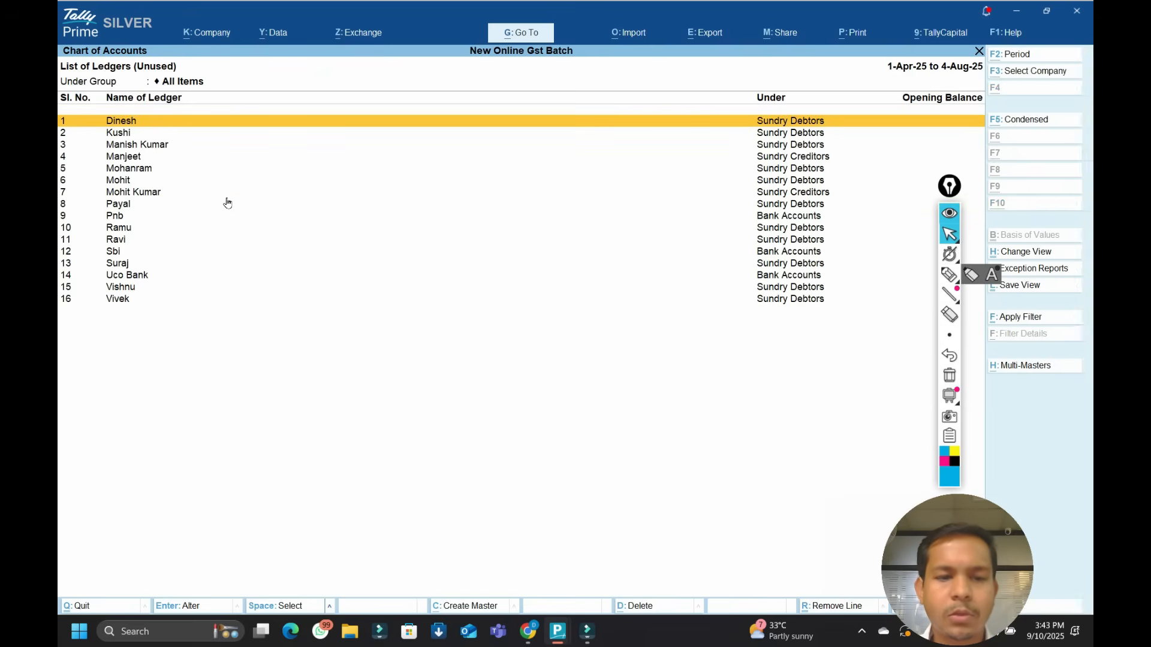
Move the highlight down the unused ledger list to the eighth ledger and back up to the first, one line at a time.
key("Down")
key("Down")
key("Down")
key("Down")
key("Down")
key("Down")
key("Down")
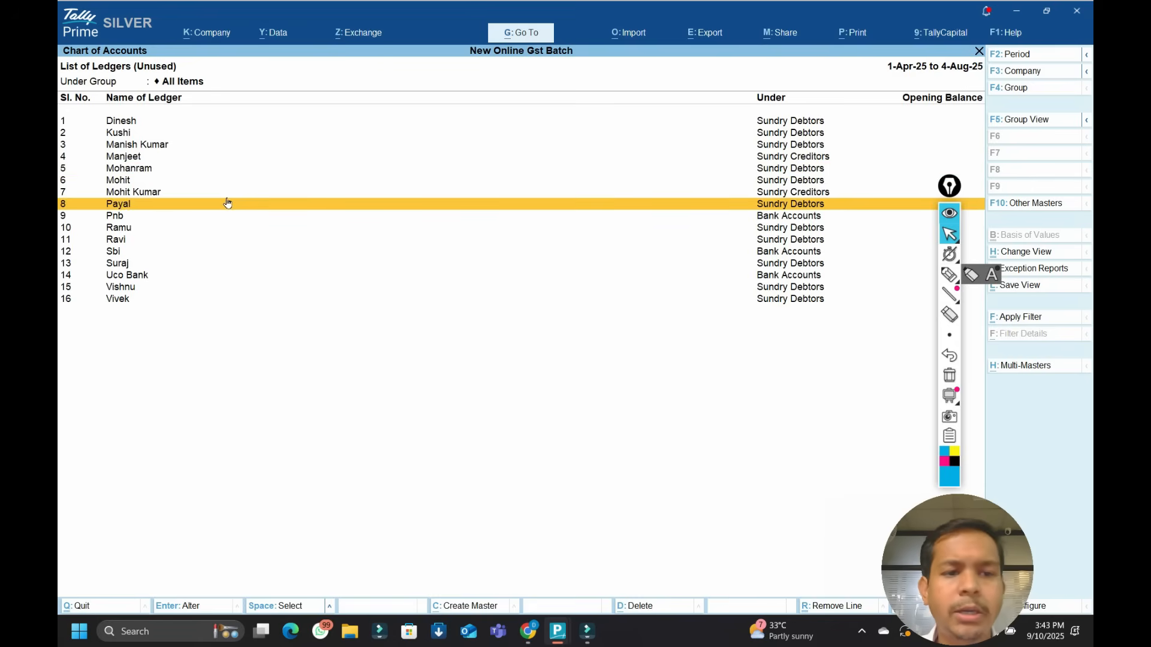
key("Up")
key("Up")
key("Up")
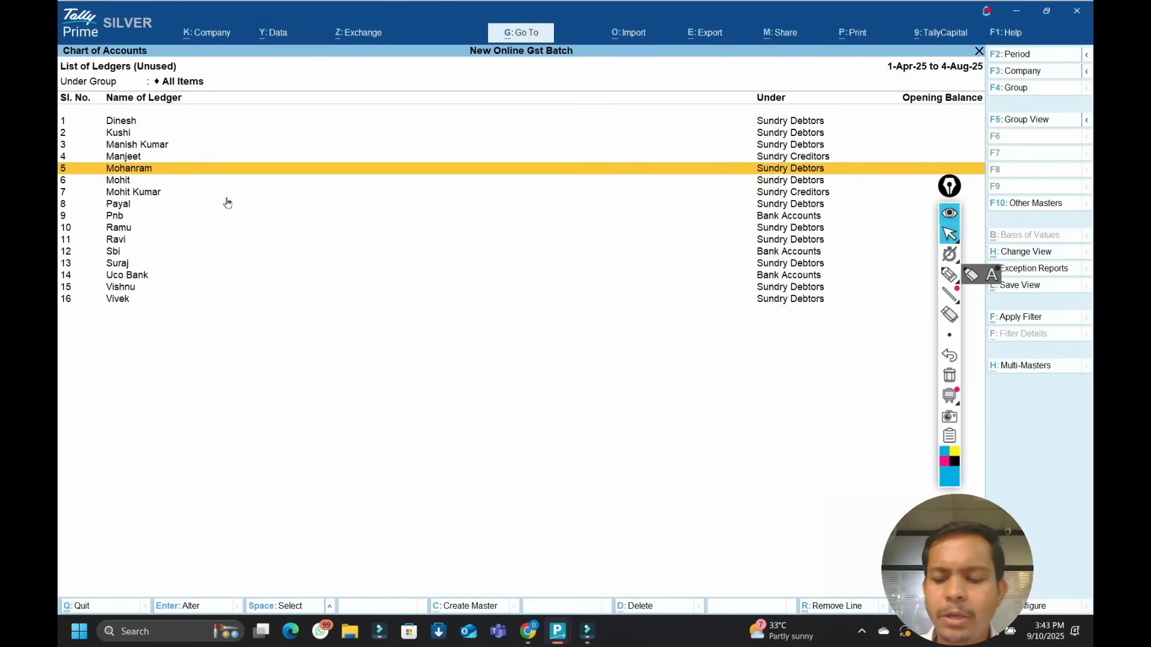
key("Down")
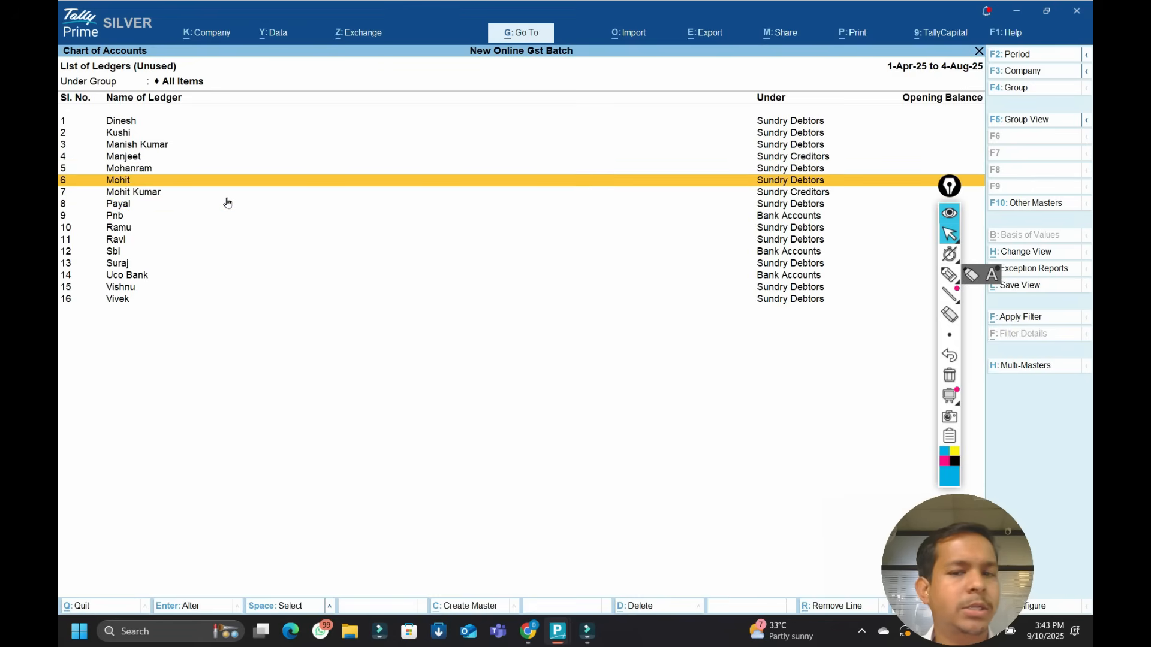
key("Up")
key("Up")
key("Up")
key("Up")
key("Up")
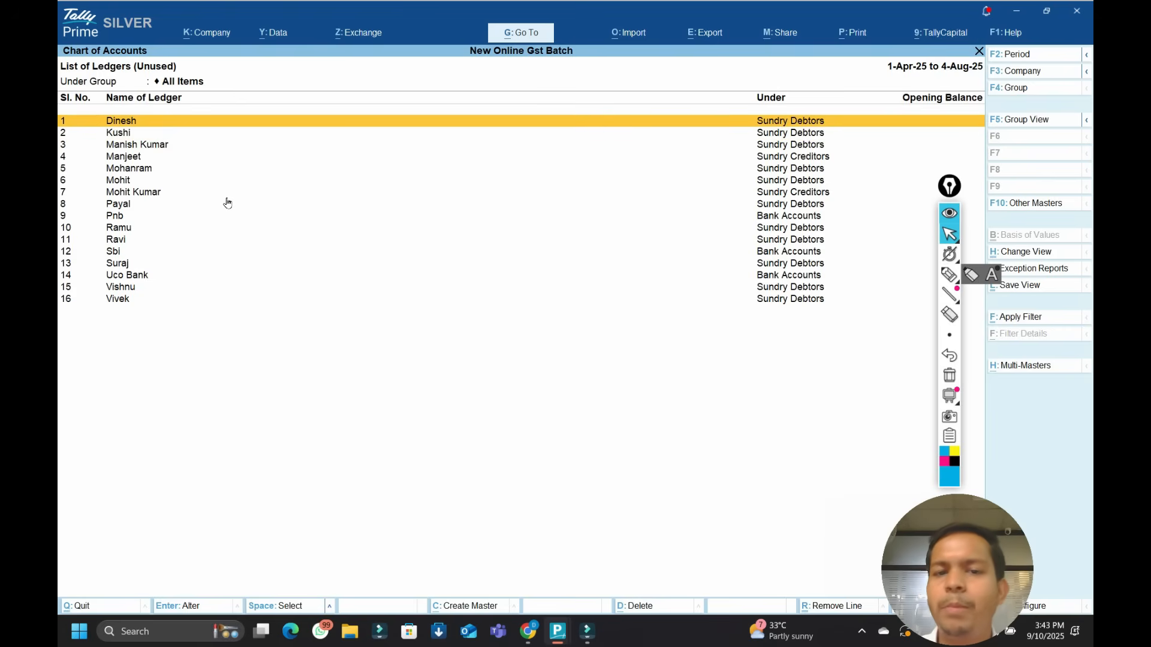
Jump the highlight repeatedly between the last and the first ledger of the unused list, ending on the first.
key("End")
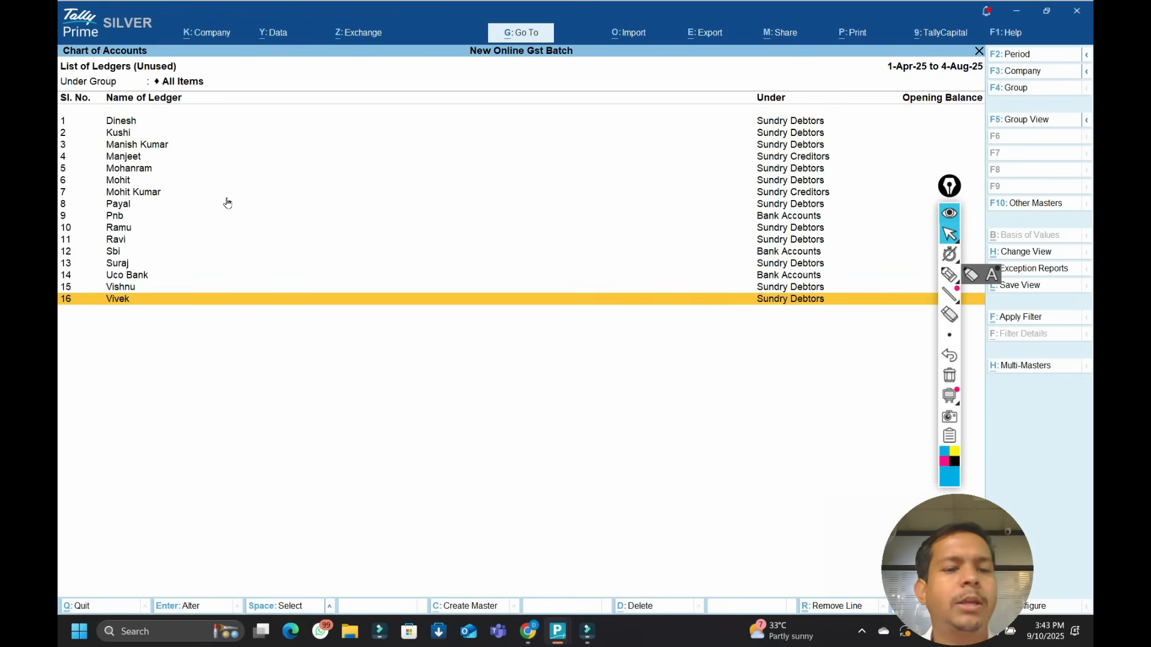
key("Home")
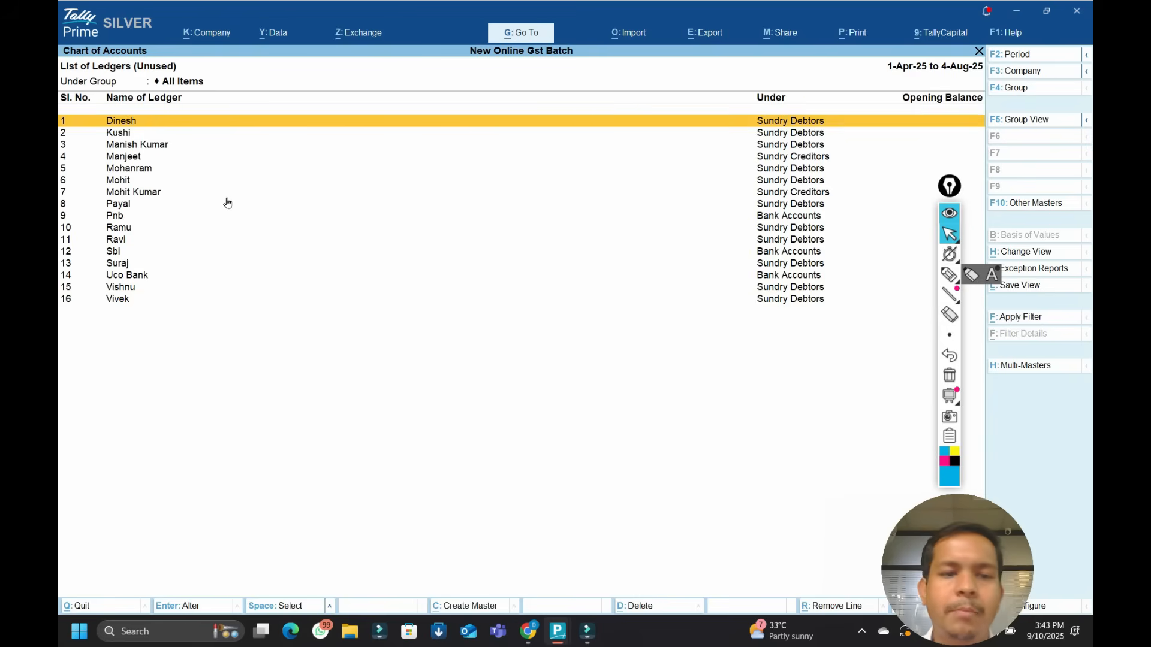
key("End")
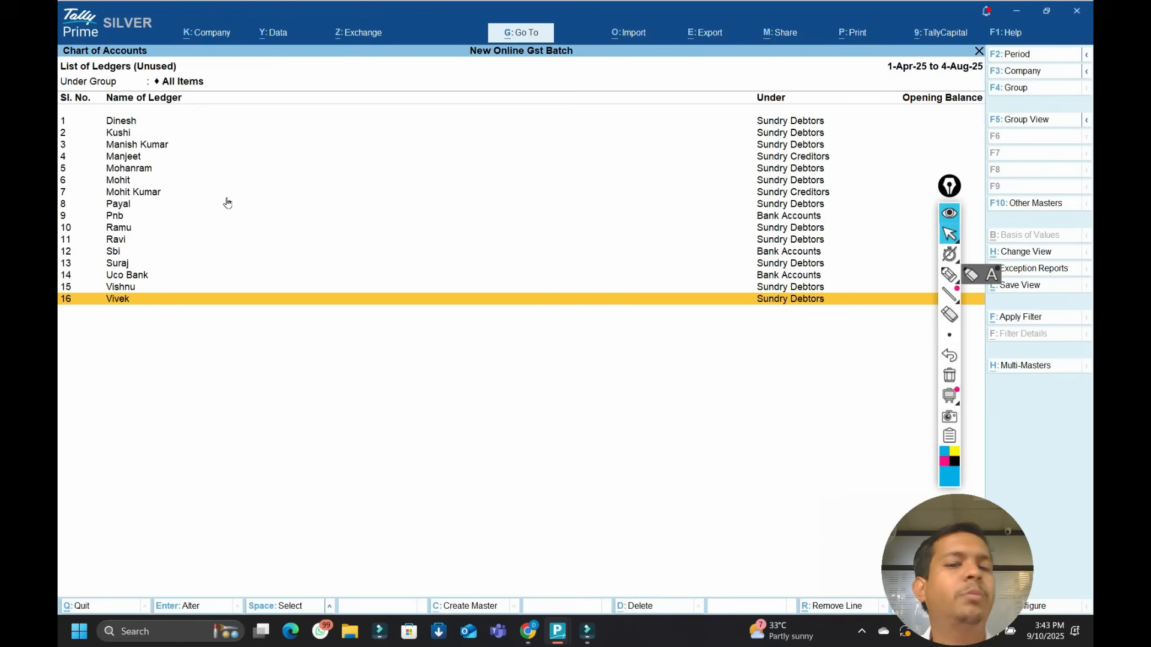
key("Home")
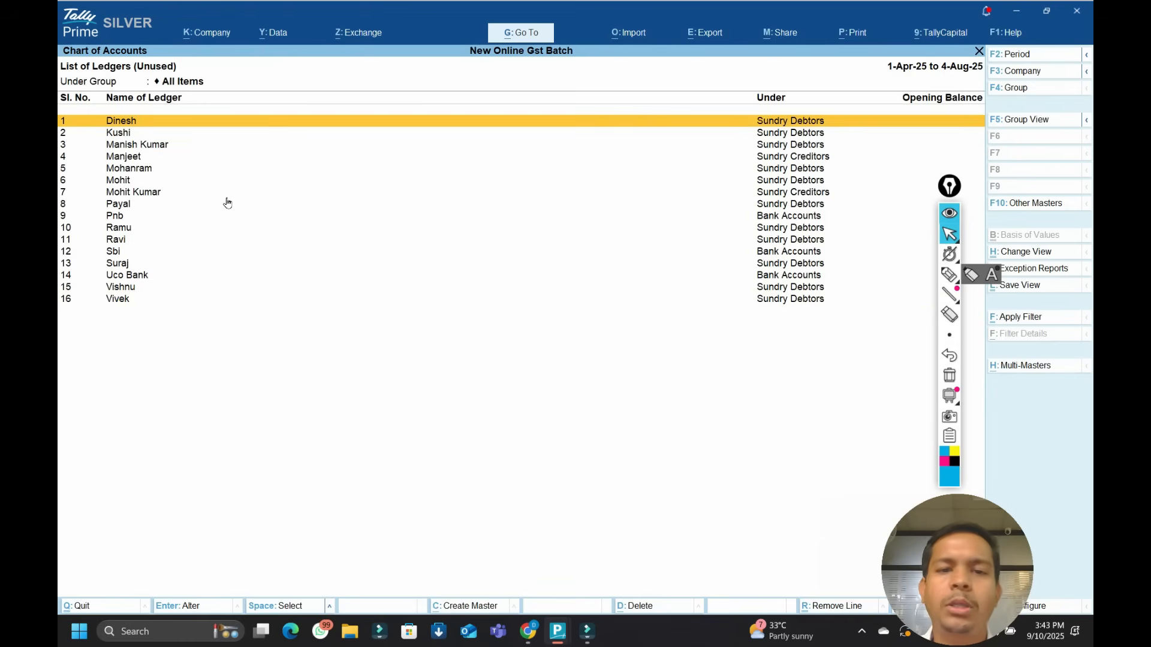
key("End")
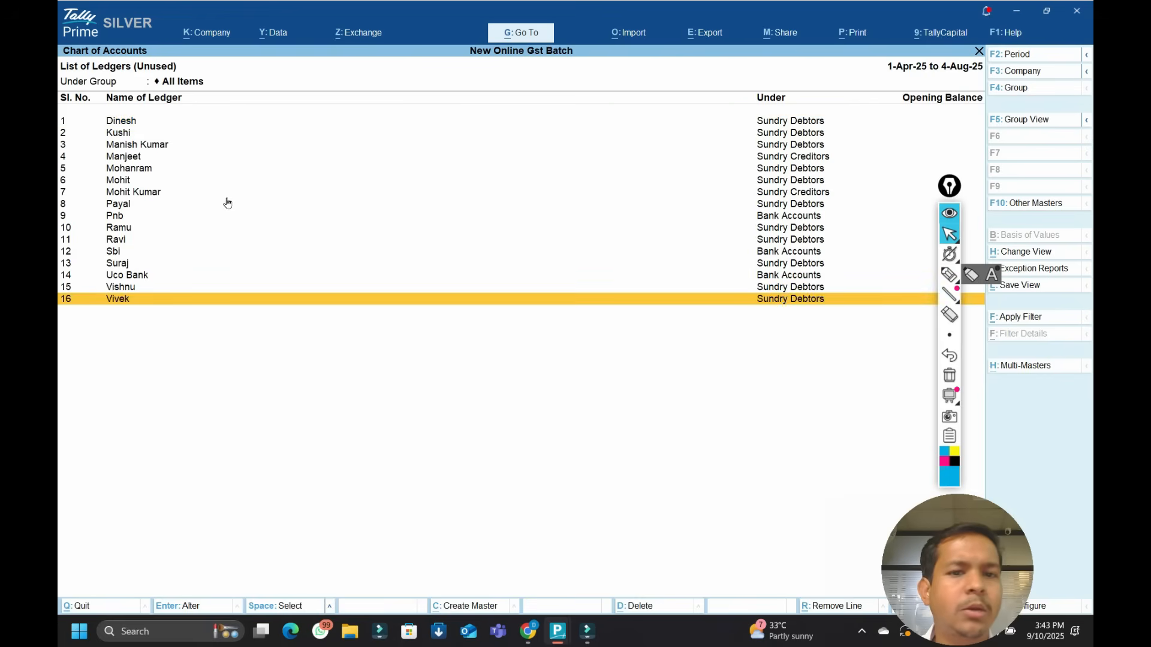
key("Home")
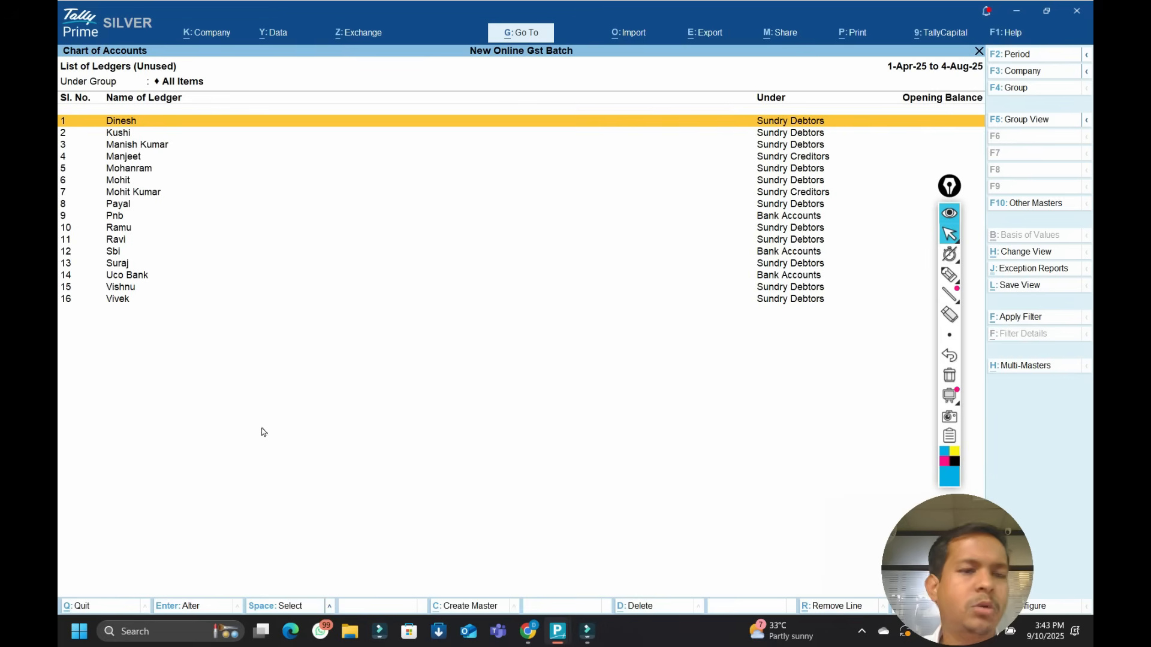
left_click(329, 609)
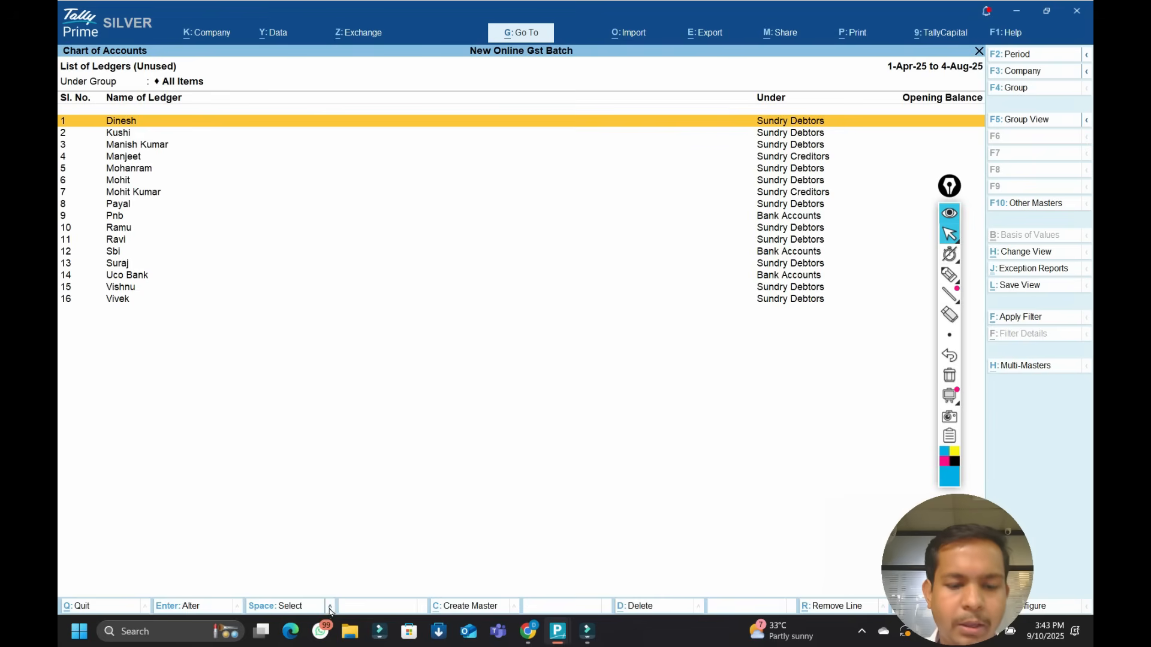
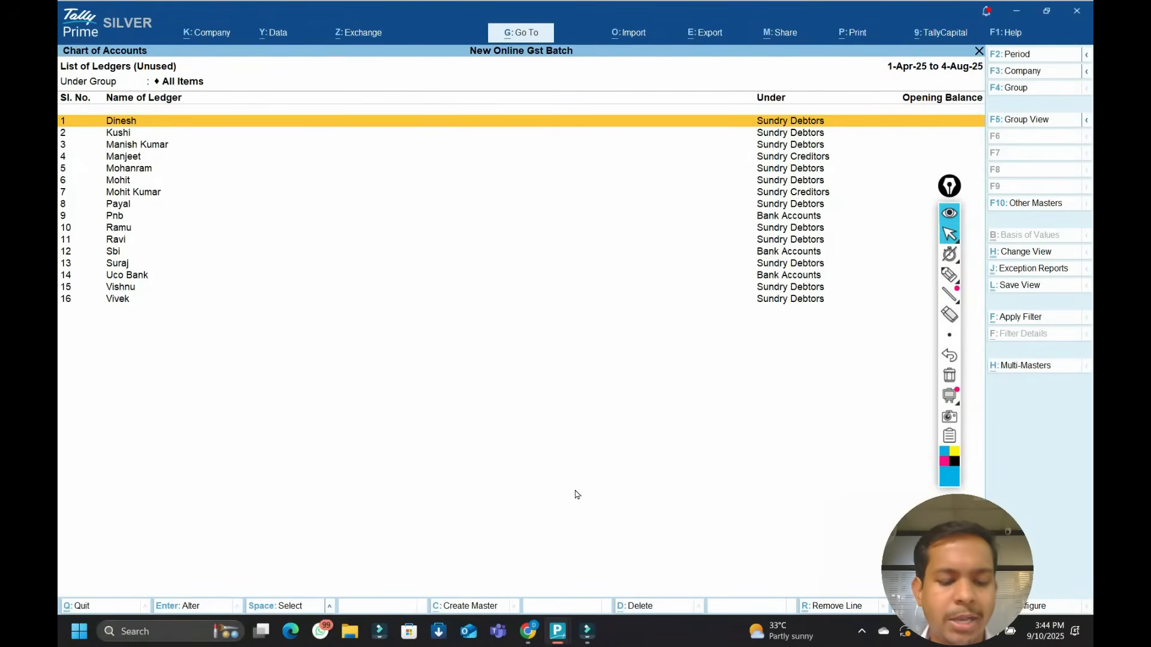
Remove the lines of the first twelve unused ledgers one by one, and restore all the removed lines.
key("ctrl+r")
key("ctrl+r")
key("ctrl+r")
key("ctrl+r")
key("ctrl+r")
key("ctrl+r")
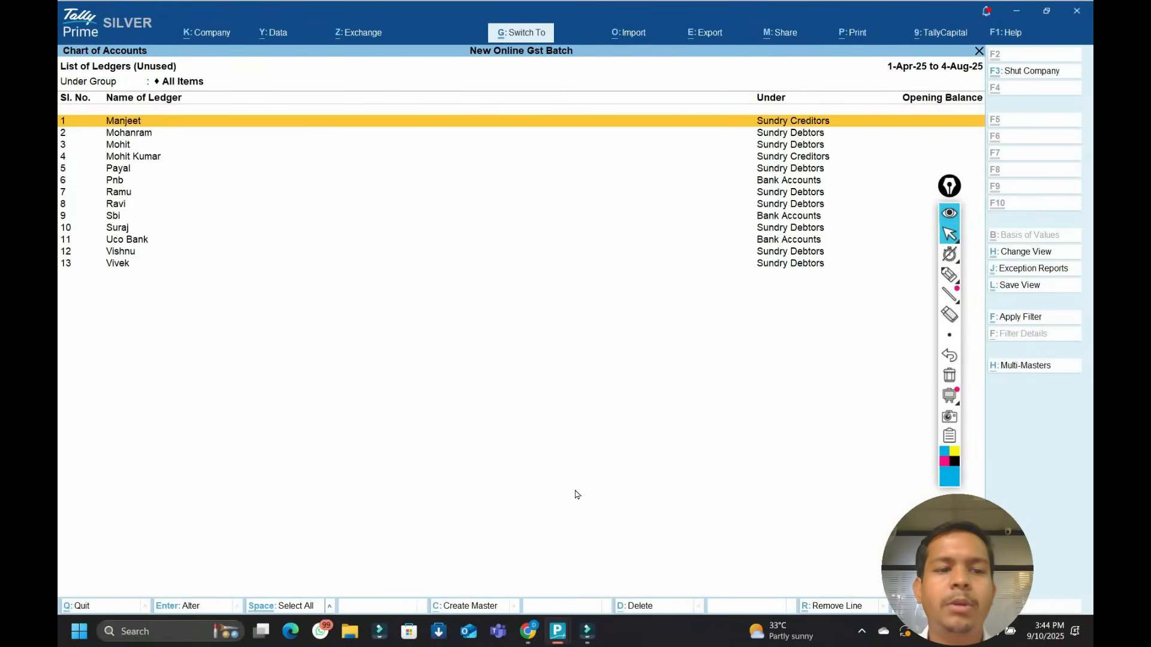
key("ctrl+r")
key("ctrl+r")
key("ctrl+r")
key("ctrl+r")
key("ctrl+r")
key("ctrl+r")
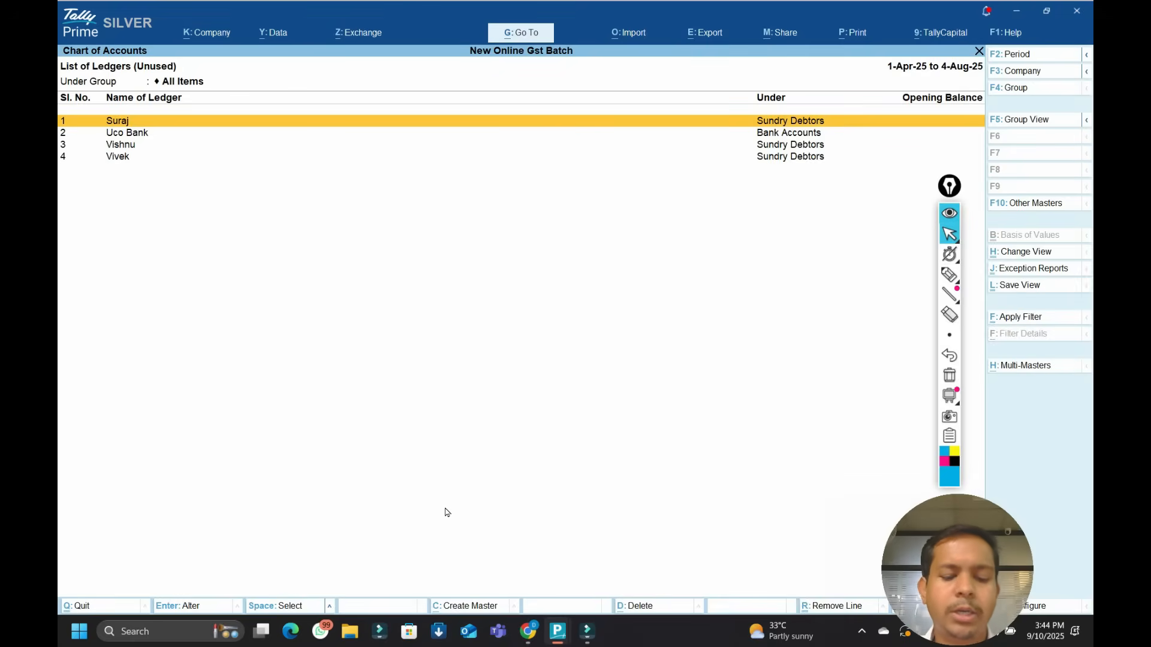
key("ctrl")
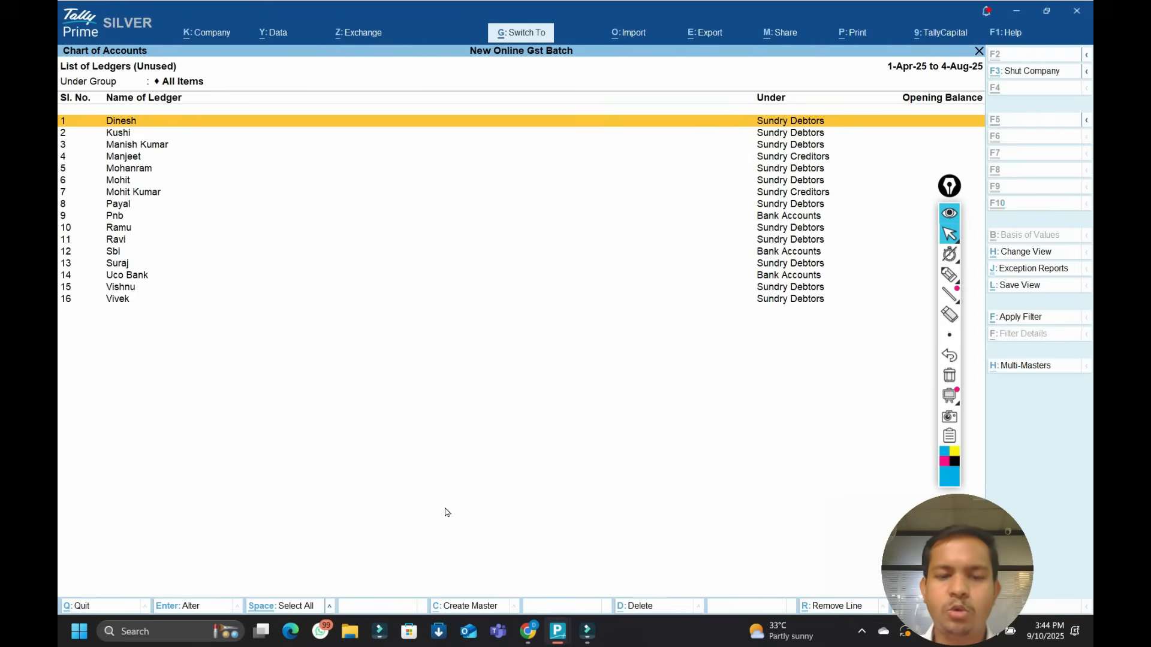
Remove the first thirteen unused ledger lines so only the last three remain, and restore the whole list.
key("ctrl+a")
key("alt+d")
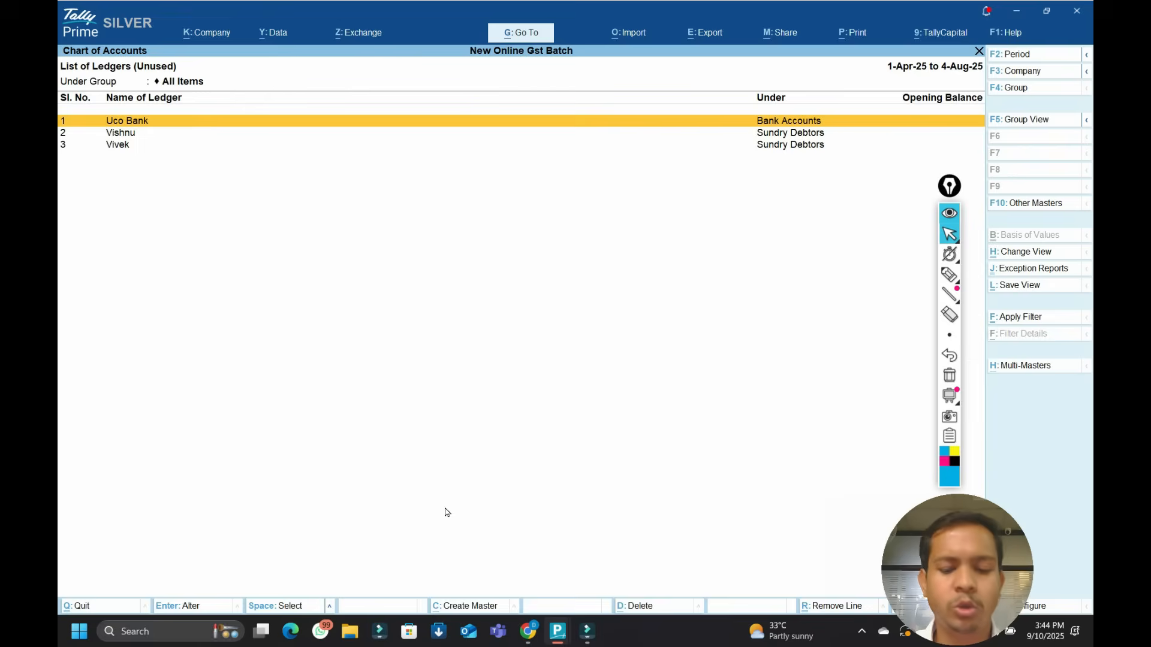
key("alt+u")
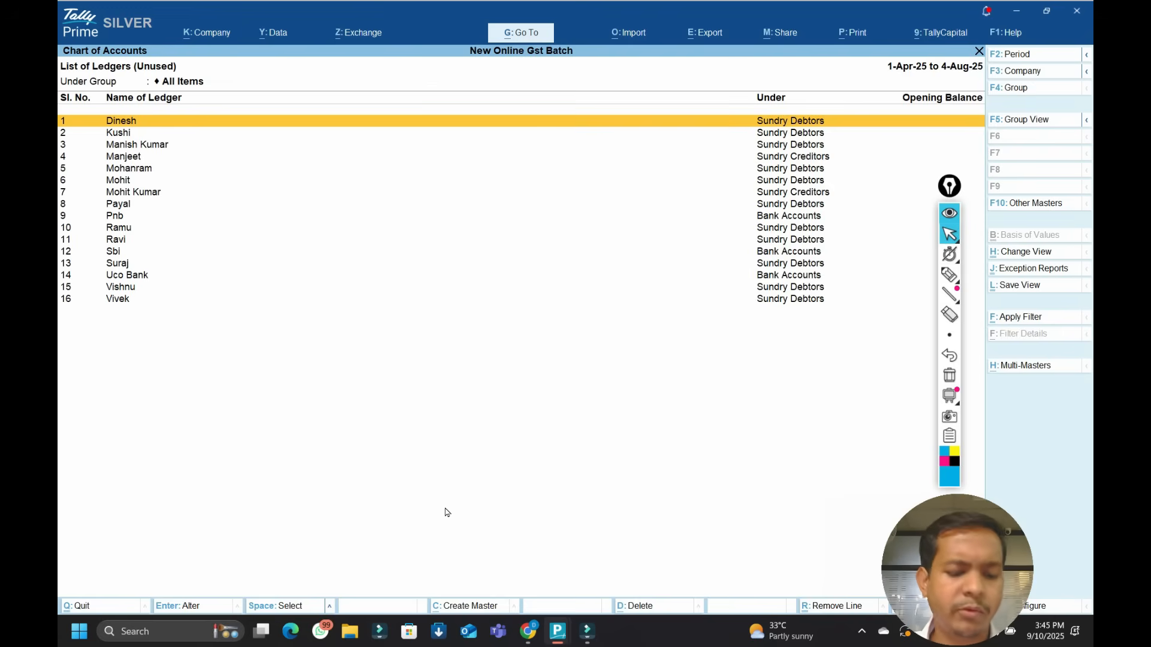
Select the first nine unused ledgers together, remove their lines from the list and restore all of them.
key("shift+Down")
key("shift+Down")
key("shift+Down")
key("shift+Down")
key("shift+Down")
key("shift+Down")
key("shift+Down")
key("shift+Down")
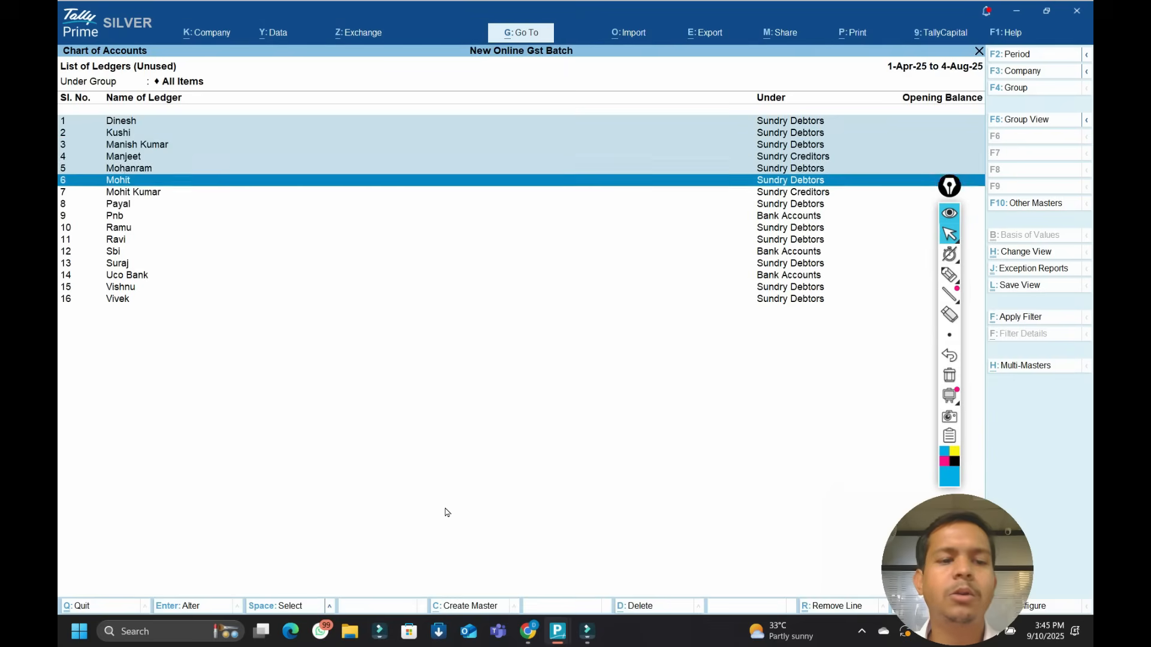
key("alt+r")
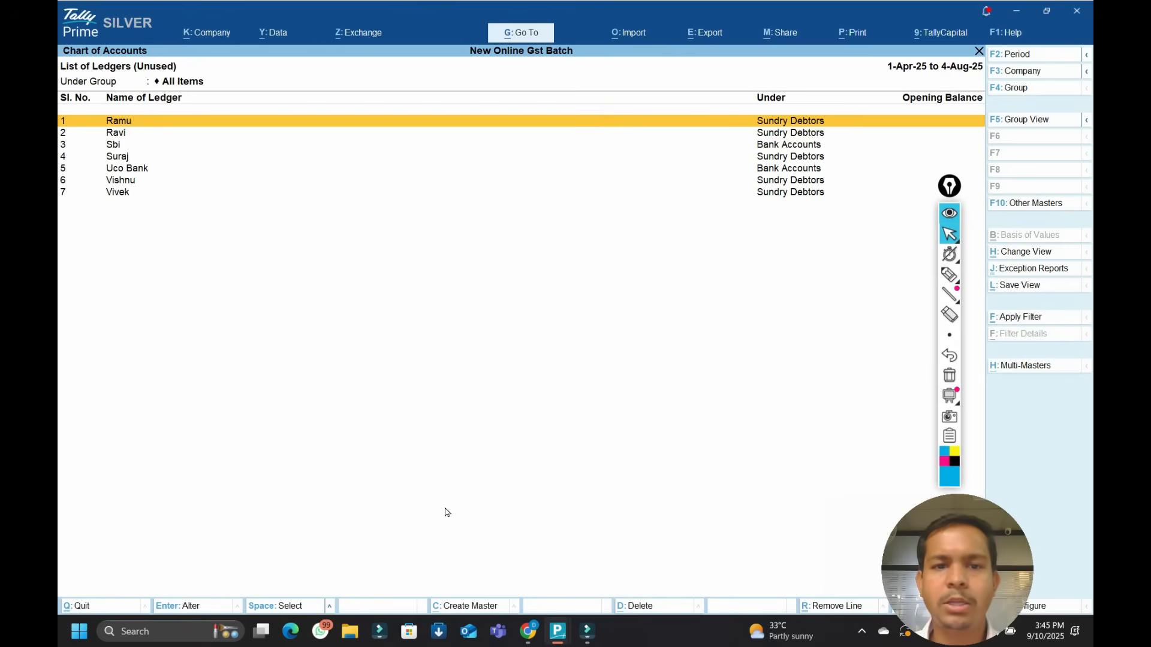
key("alt+F3")
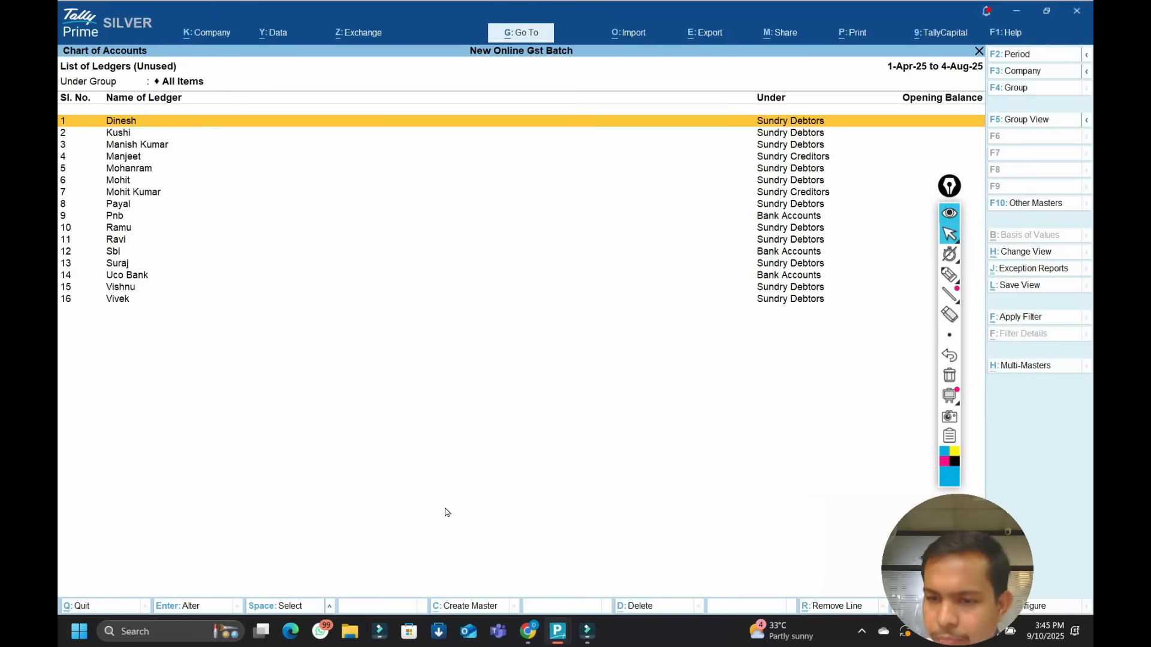
Handwrite the pen notes "space — select" and "ctrl space → All select" over the empty area of the ledger list.
left_click(950, 277)
mouse_move(276, 279)
left_mouse_down()
mouse_move(290, 264)
mouse_move(336, 283)
mouse_move(340, 263)
left_mouse_up()
mouse_move(259, 325)
left_mouse_down()
mouse_move(270, 313)
mouse_move(339, 311)
mouse_move(346, 326)
mouse_move(376, 306)
mouse_move(401, 318)
mouse_move(419, 262)
mouse_move(501, 267)
mouse_move(510, 238)
left_mouse_up()
left_click_drag(423, 310, 454, 309)
mouse_move(444, 300)
left_mouse_down()
mouse_move(445, 322)
mouse_move(498, 324)
mouse_move(598, 300)
mouse_move(592, 292)
left_mouse_up()
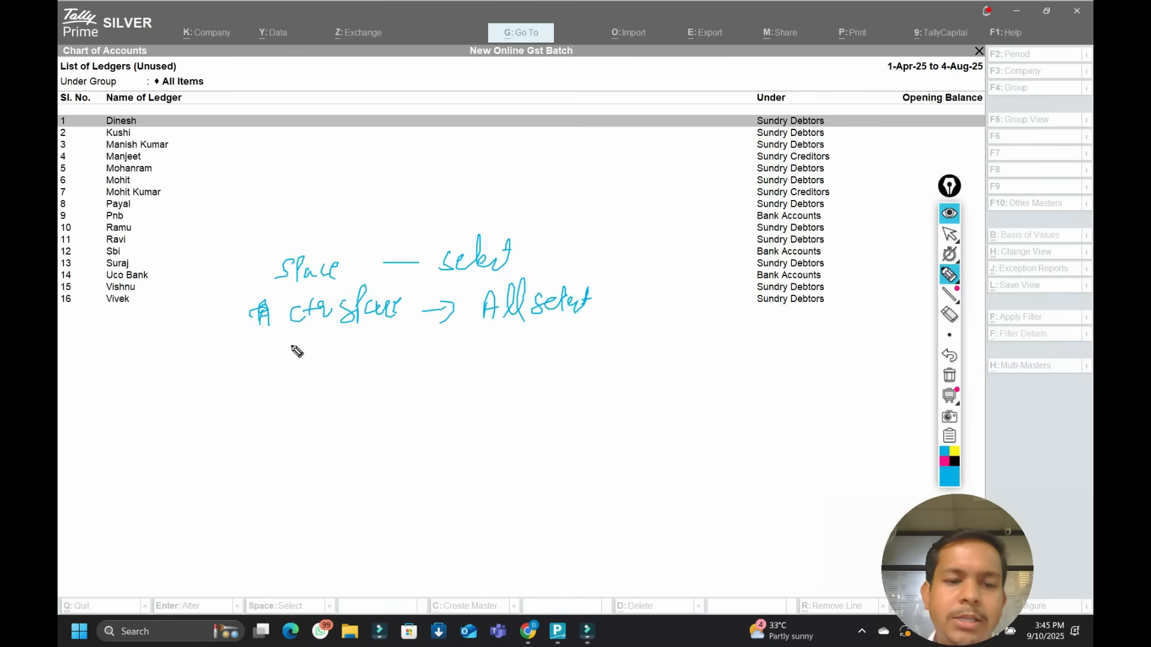
Add handwritten notes for Shift with down and up arrows and Ctrl with up and down arrows below the selection notes.
mouse_move(310, 357)
left_mouse_down()
mouse_move(294, 387)
mouse_move(340, 376)
mouse_move(368, 354)
mouse_move(359, 360)
mouse_move(377, 370)
mouse_move(378, 358)
left_mouse_up()
mouse_move(331, 410)
left_mouse_down()
mouse_move(319, 439)
mouse_move(353, 432)
mouse_move(390, 402)
mouse_move(405, 426)
left_mouse_up()
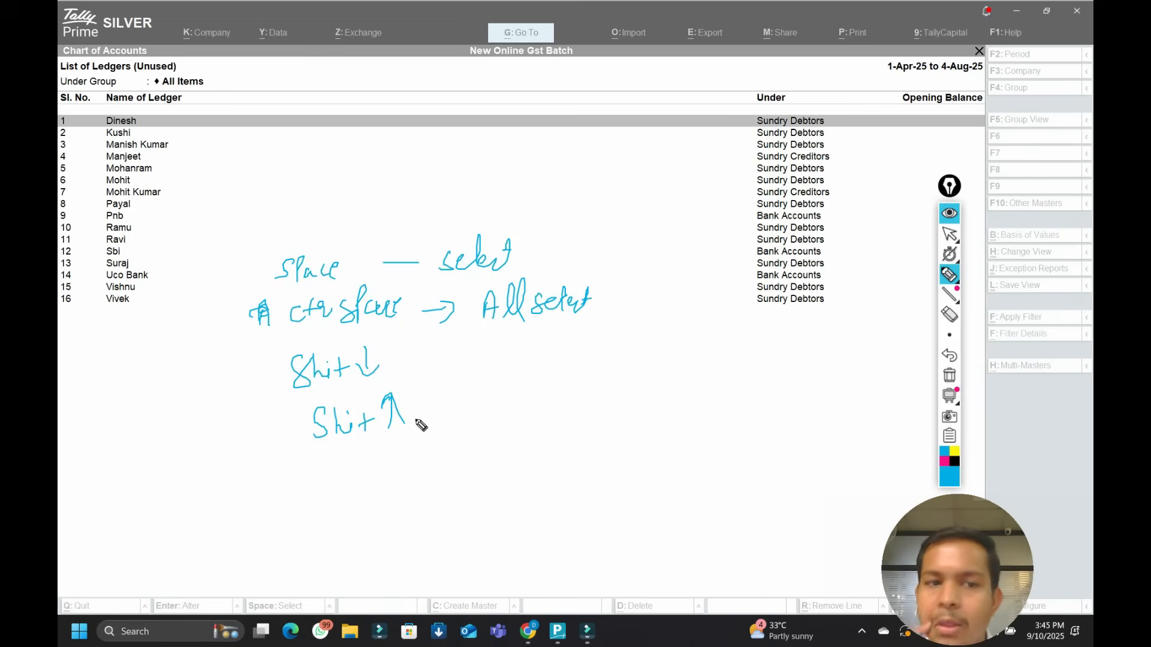
left_click_drag(372, 460, 378, 482)
mouse_move(388, 454)
left_mouse_down()
mouse_move(387, 472)
mouse_move(426, 439)
mouse_move(444, 455)
mouse_move(428, 448)
left_mouse_up()
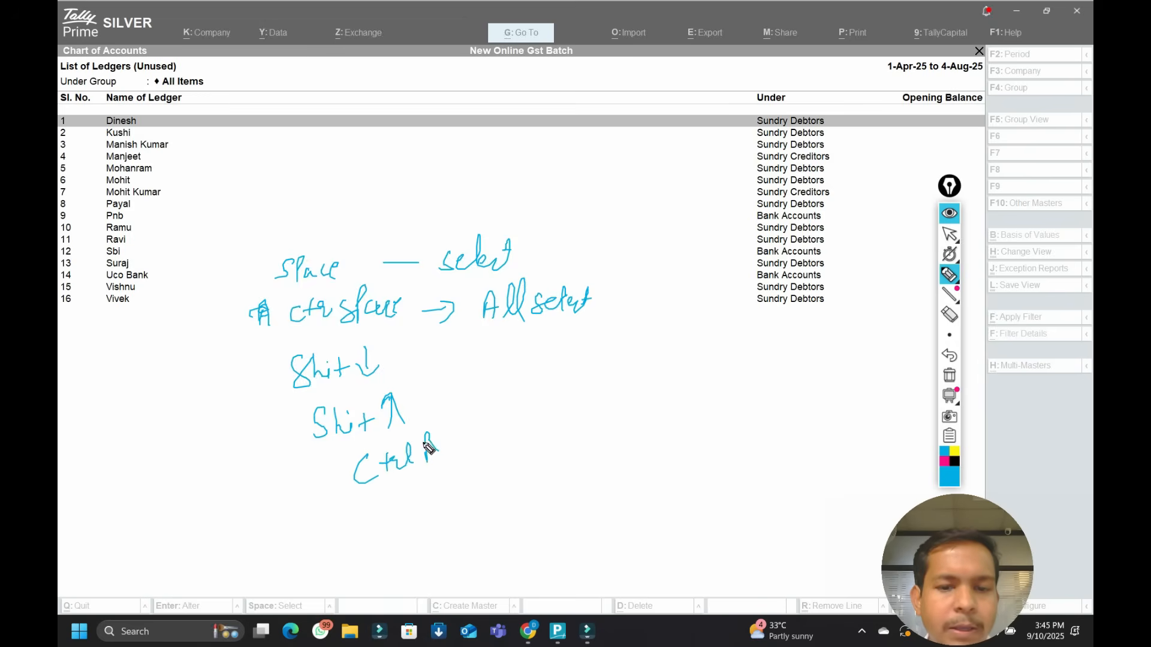
mouse_move(386, 506)
left_mouse_down()
mouse_move(389, 519)
mouse_move(423, 507)
mouse_move(418, 520)
mouse_move(454, 488)
left_mouse_up()
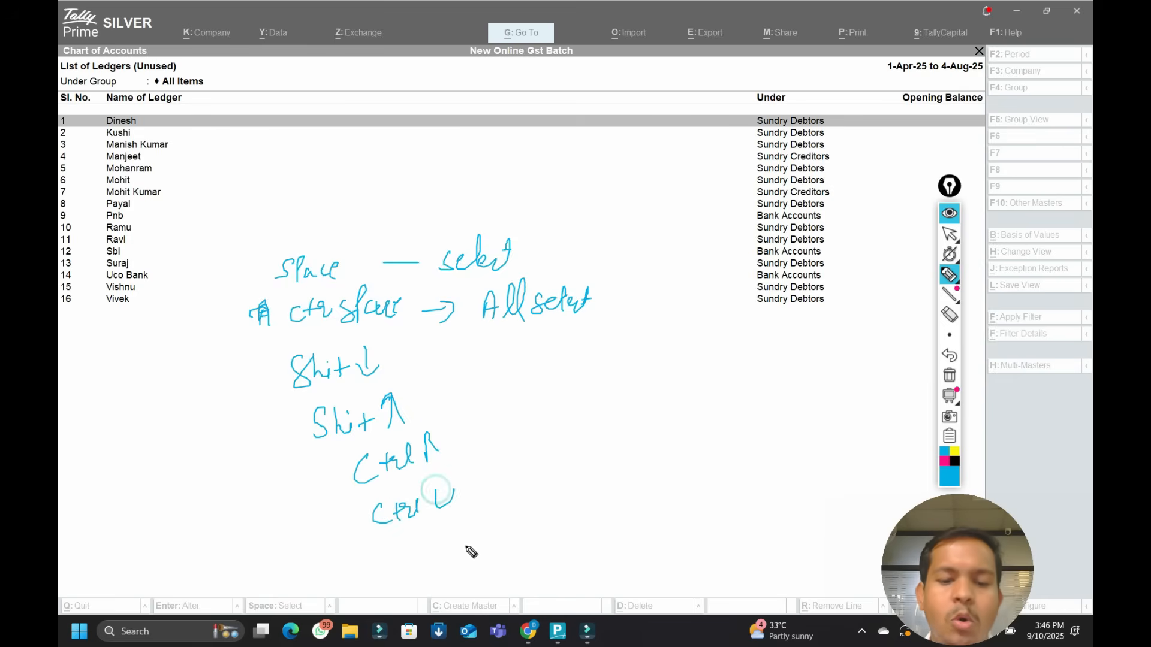
Add the handwritten notes "Alt U → All Restore", "Restore" and "Remove" beside the Ctrl arrow notes.
mouse_move(496, 546)
left_mouse_down()
mouse_move(501, 531)
mouse_move(532, 543)
mouse_move(582, 515)
mouse_move(595, 530)
mouse_move(645, 534)
left_mouse_up()
mouse_move(655, 494)
left_mouse_down()
mouse_move(659, 534)
mouse_move(676, 515)
mouse_move(681, 526)
mouse_move(744, 510)
left_mouse_up()
mouse_move(494, 476)
left_mouse_down()
mouse_move(509, 489)
mouse_move(564, 479)
left_mouse_up()
mouse_move(469, 422)
left_mouse_down()
mouse_move(477, 442)
mouse_move(527, 430)
mouse_move(557, 437)
left_mouse_up()
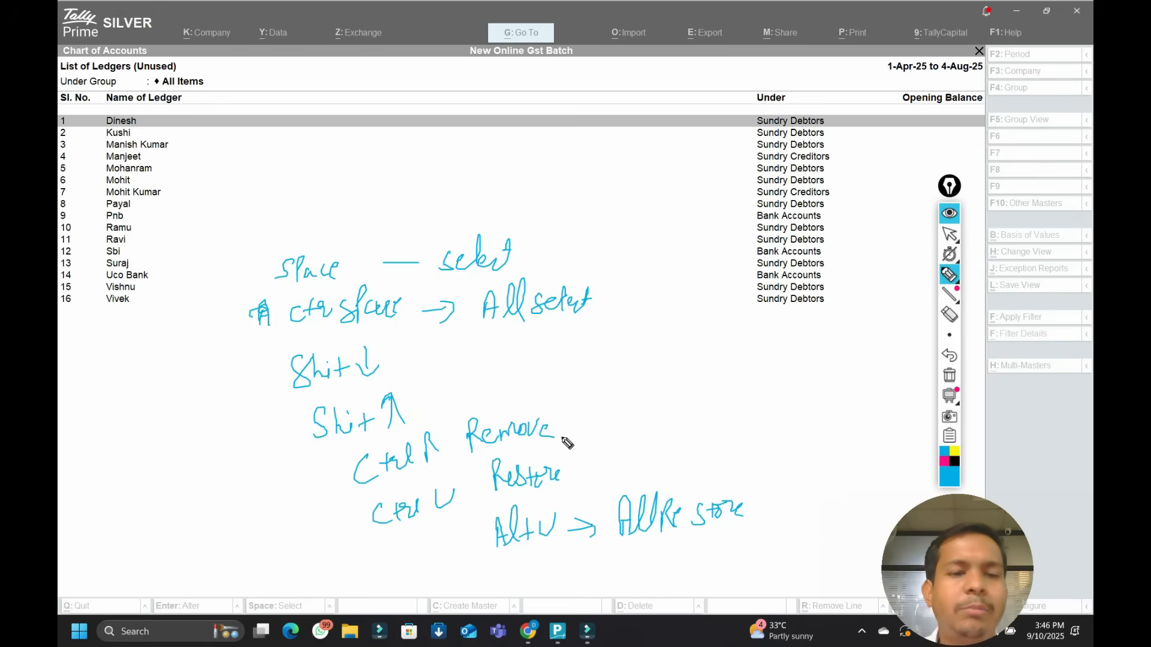
Handwrite "Ctrl Shift End" and "Ctrl Shift Home" above the other notes, circling the seventh ledger with an arrow pointing toward it.
mouse_move(320, 160)
left_mouse_down()
mouse_move(319, 187)
mouse_move(380, 162)
mouse_move(410, 185)
mouse_move(461, 177)
left_mouse_up()
left_click_drag(391, 121, 414, 121)
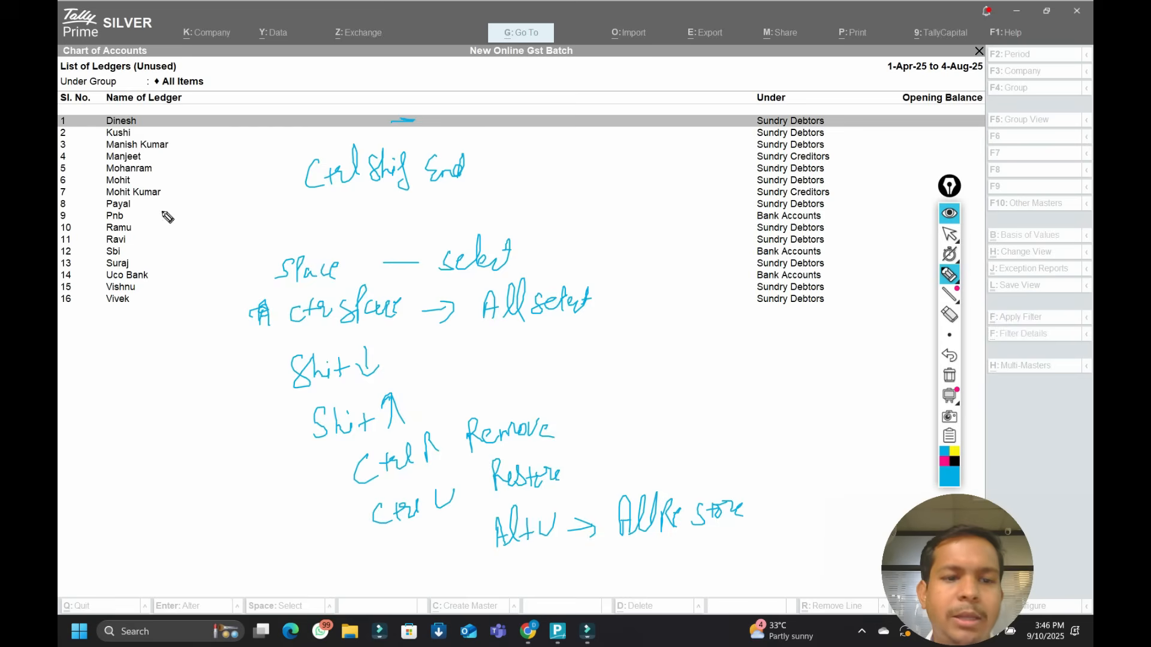
mouse_move(83, 188)
left_mouse_down()
mouse_move(157, 198)
mouse_move(147, 187)
mouse_move(90, 185)
left_mouse_up()
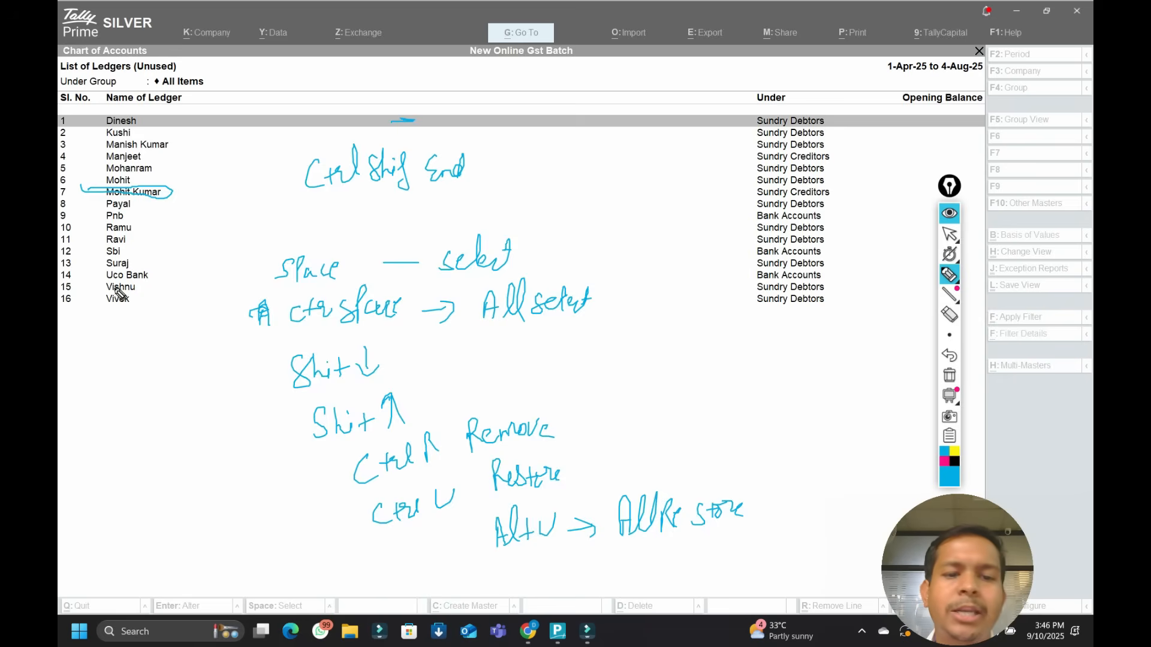
left_click_drag(294, 188, 201, 203)
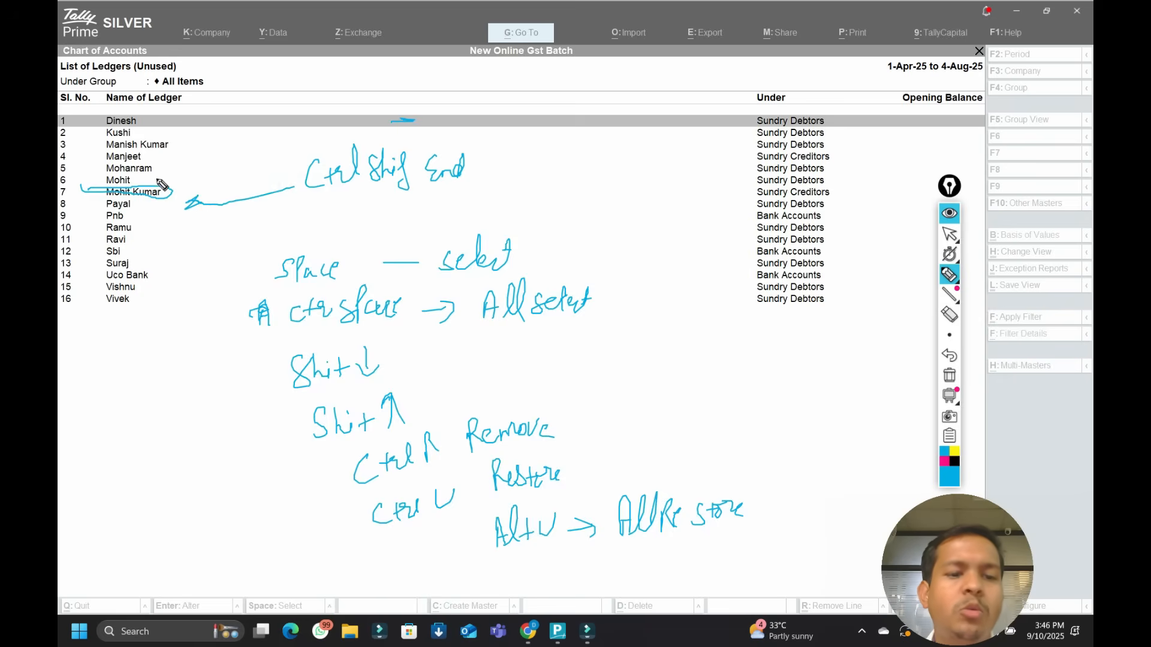
mouse_move(212, 139)
left_mouse_down()
mouse_move(226, 159)
mouse_move(265, 144)
mouse_move(308, 154)
mouse_move(367, 139)
left_mouse_up()
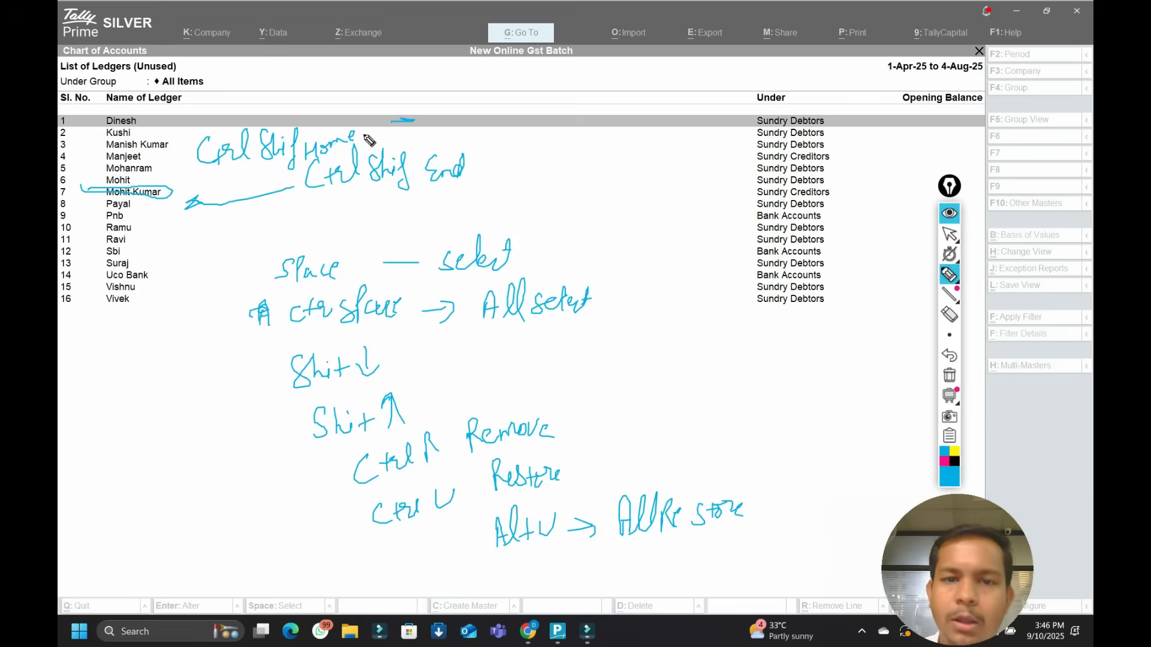
Clear all the handwritten notes and leave drawing mode to return to the unused ledger list.
left_click(950, 377)
key("Escape")
left_click(764, 360)
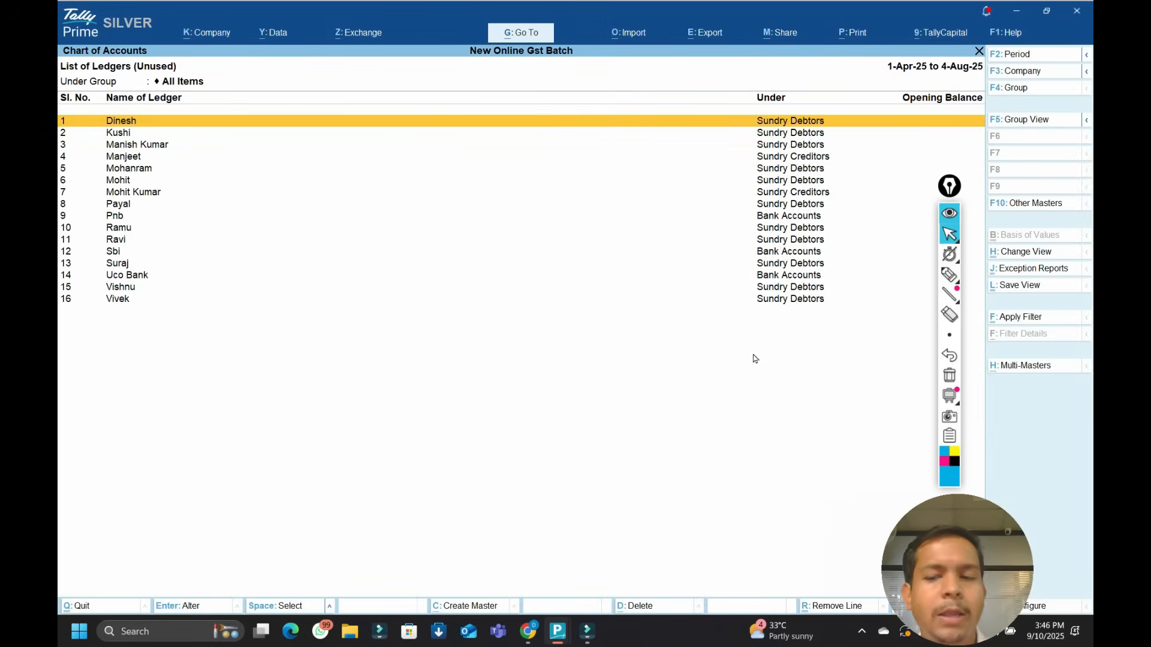
Leave the unused list, reopen Ledgers from the Chart of Accounts and change the view to Ledger GST Details.
key("Escape")
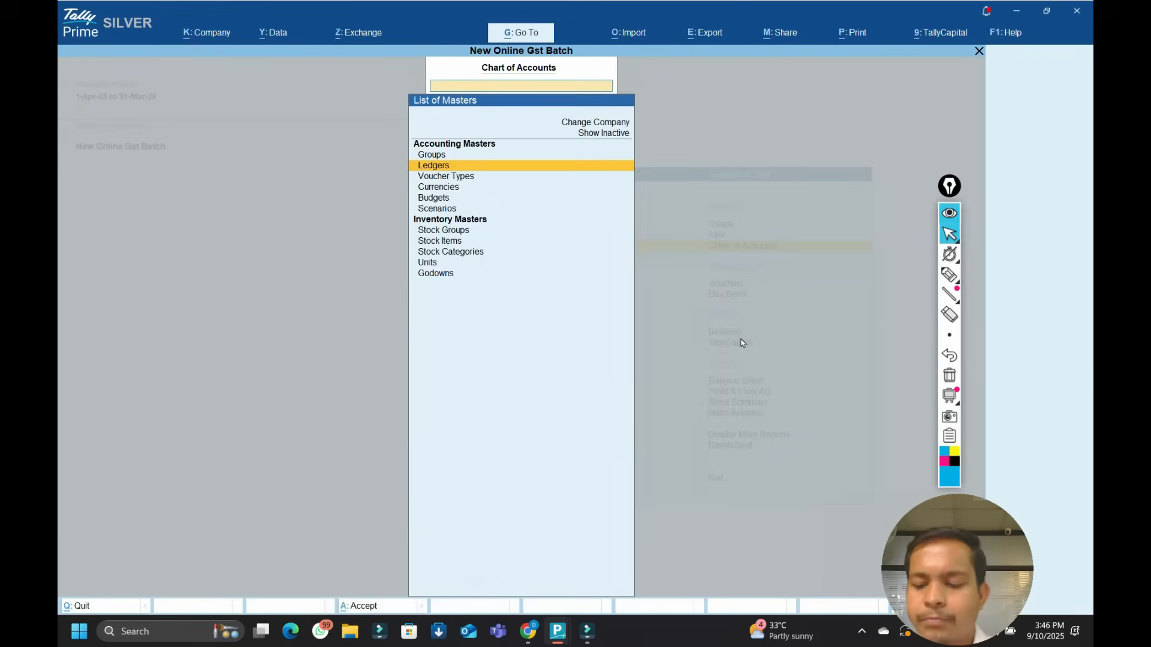
key("Return")
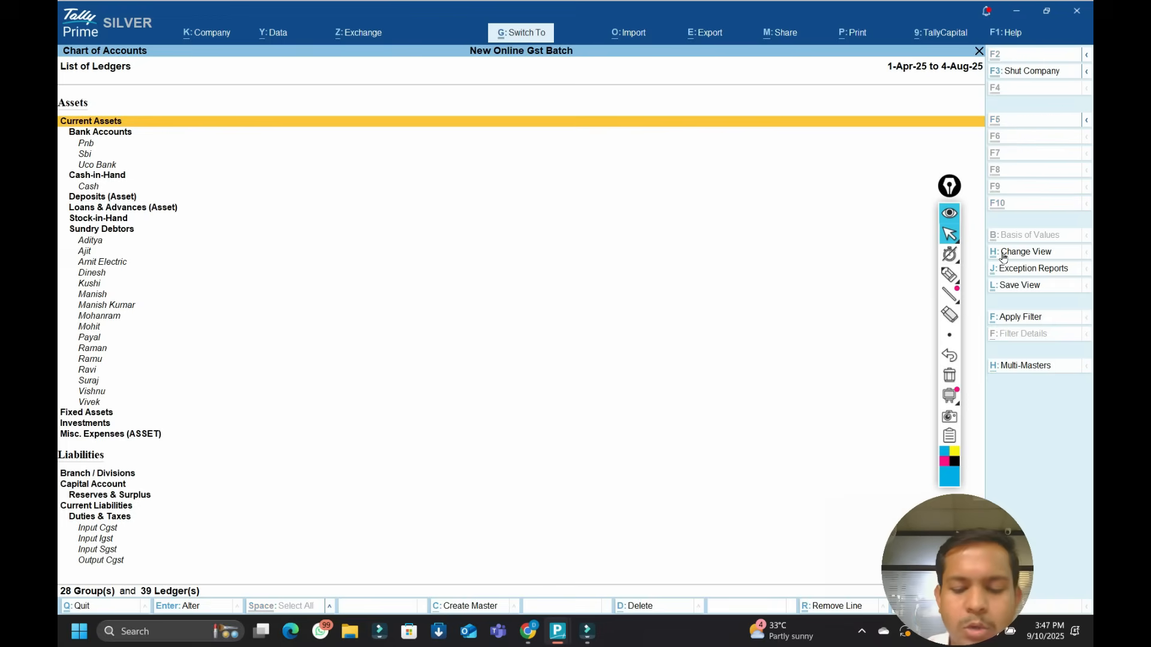
left_click(1004, 257)
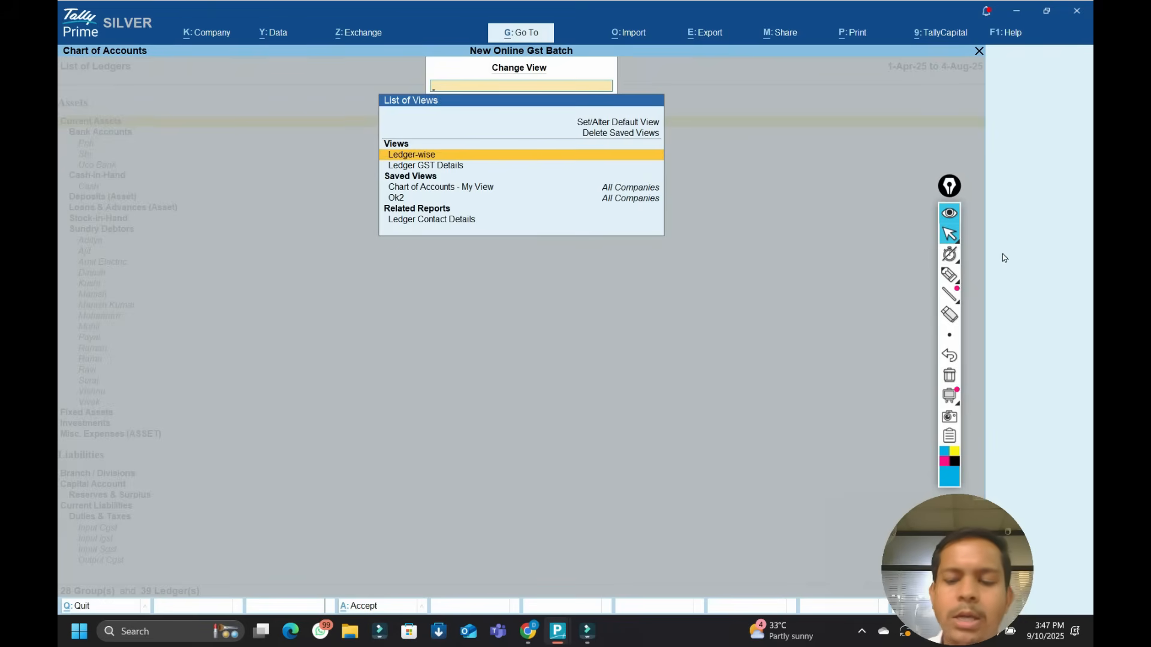
key("Down")
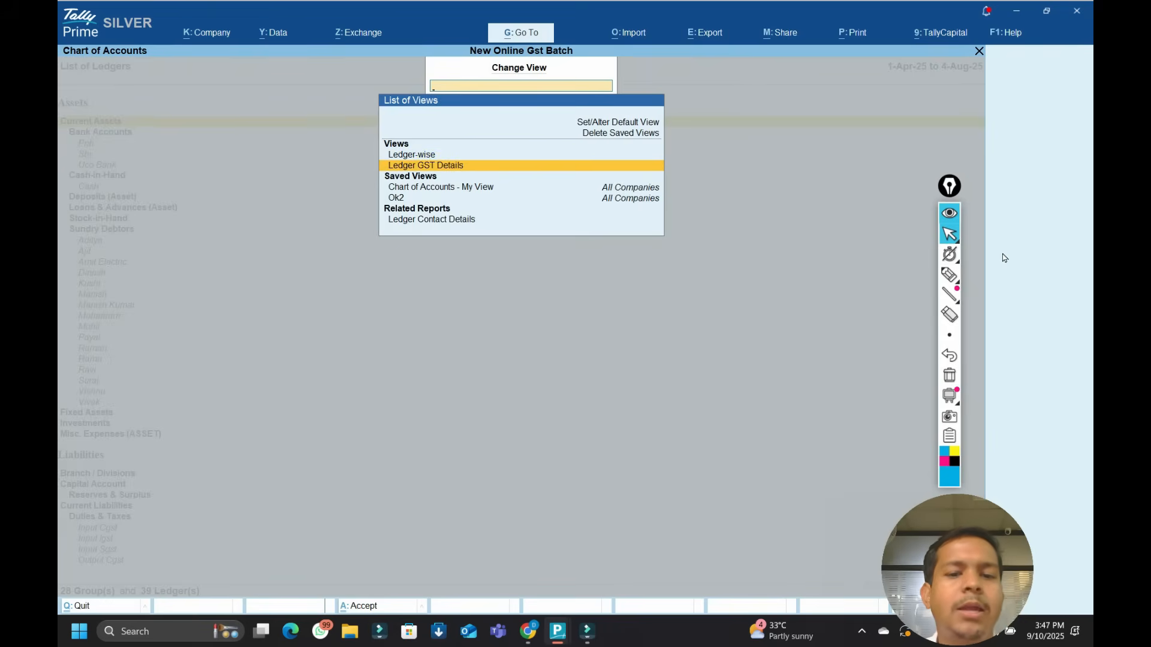
key("Return")
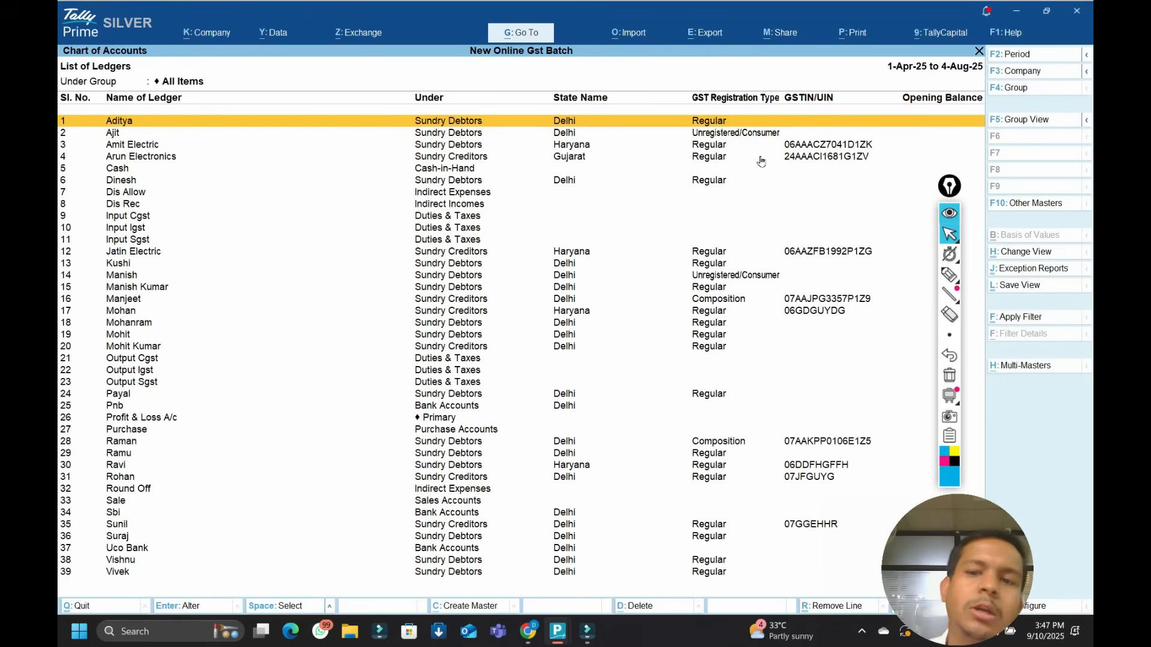
Preview the printout of the Ledger GST Details list, zoom in to read it, and return without printing.
key("alt+p")
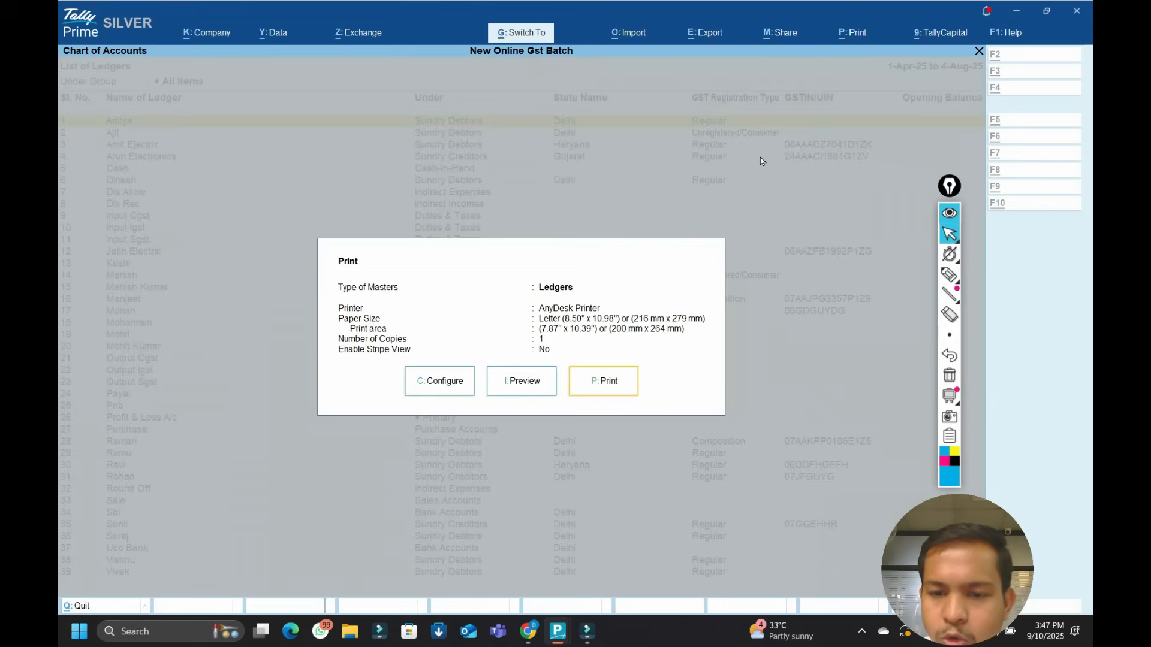
key("i")
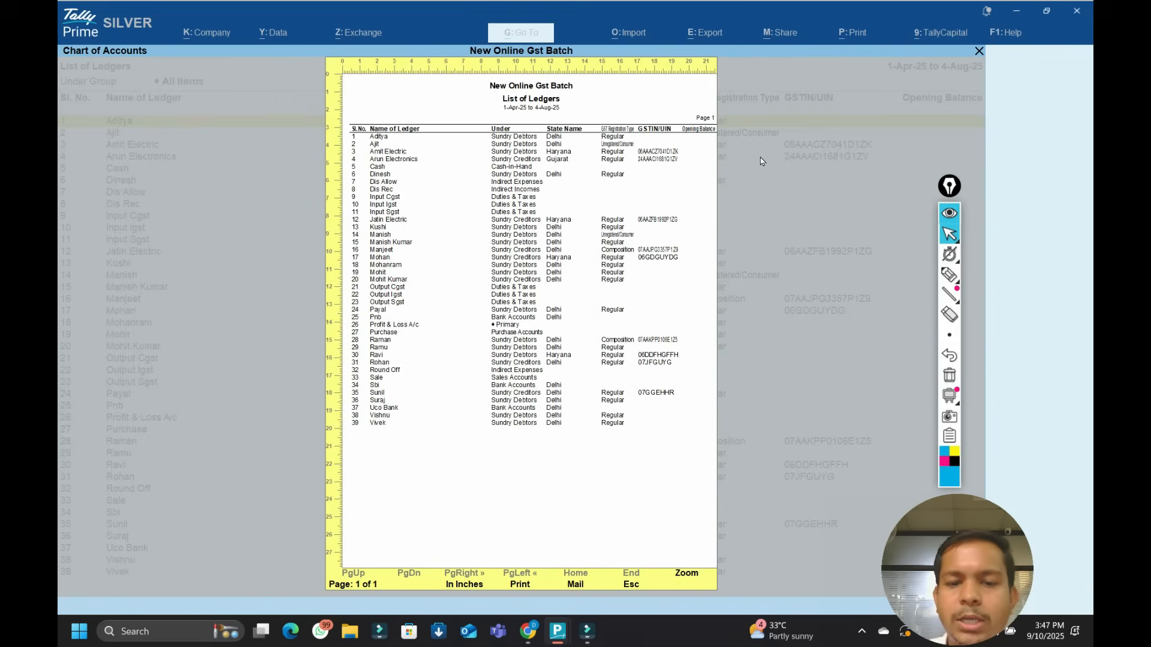
key("Return")
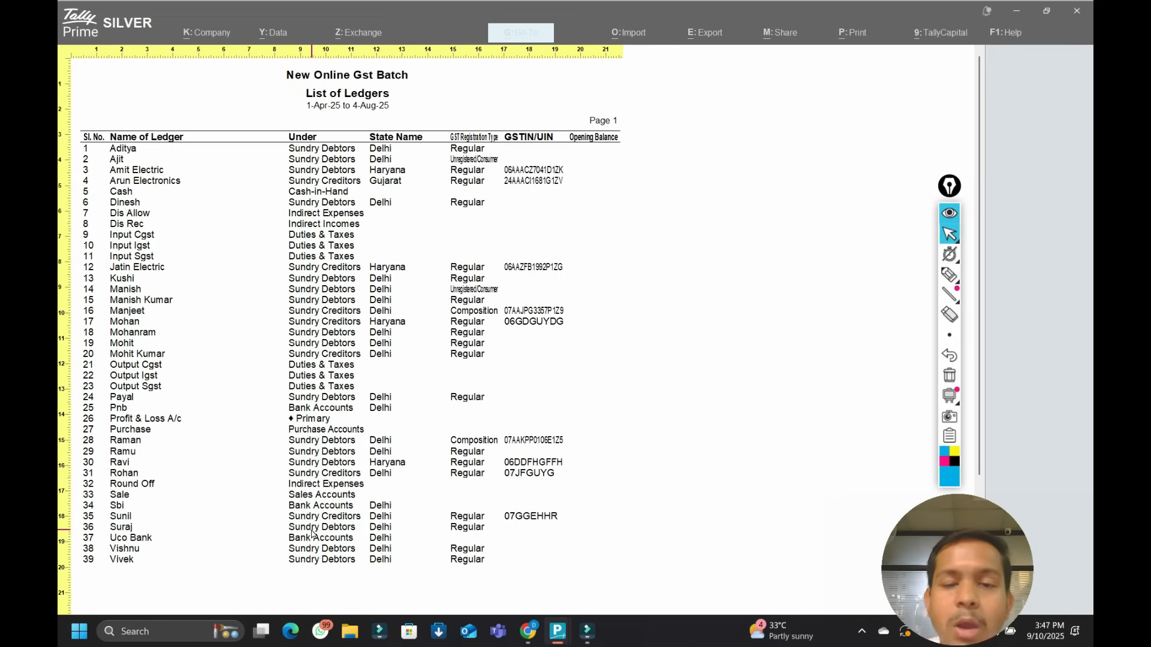
key("Escape")
key("Escape")
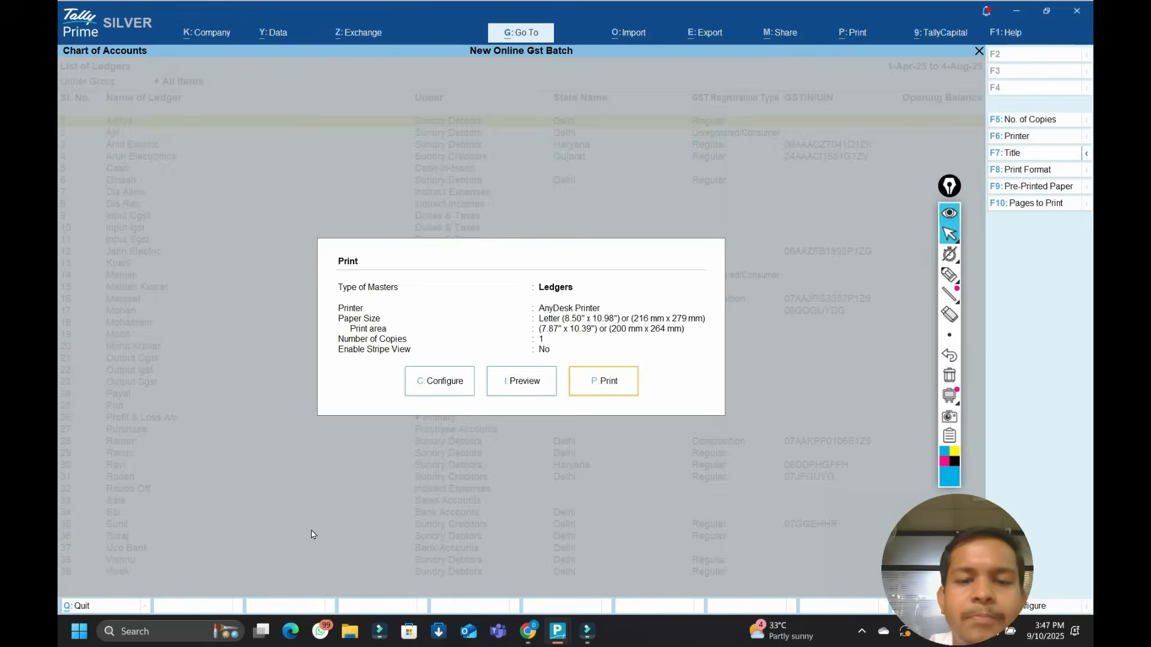
key("Escape")
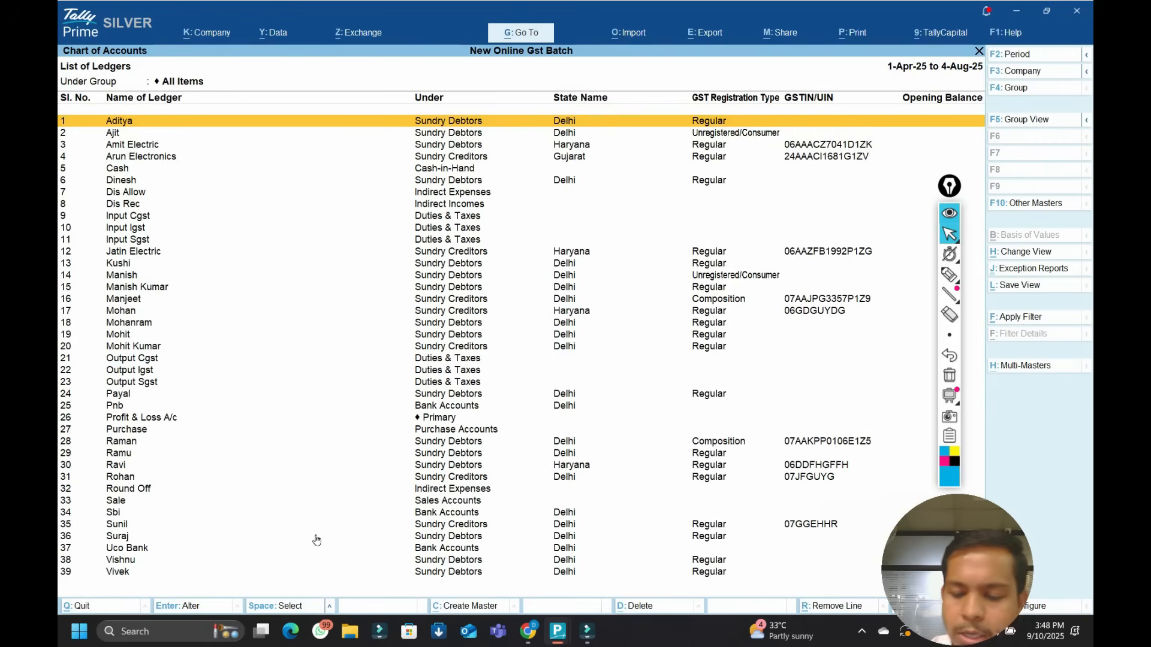
Export the ledger list to Master.pdf, look through the exported file and close it.
key("ctrl")
key("ctrl+e")
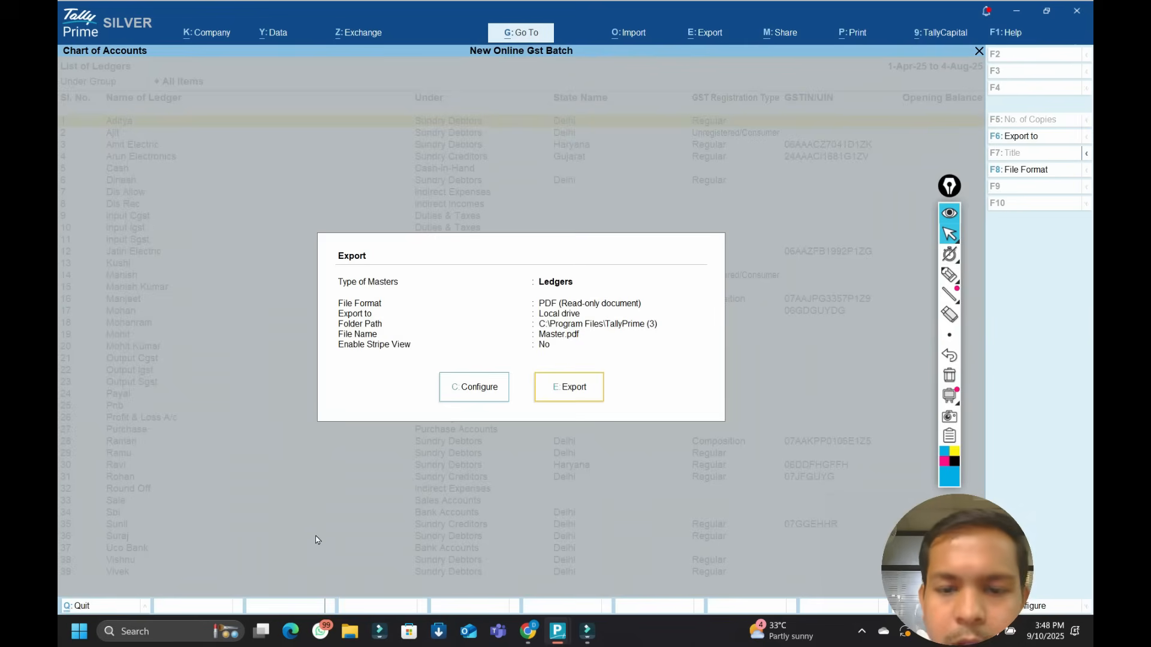
key("e")
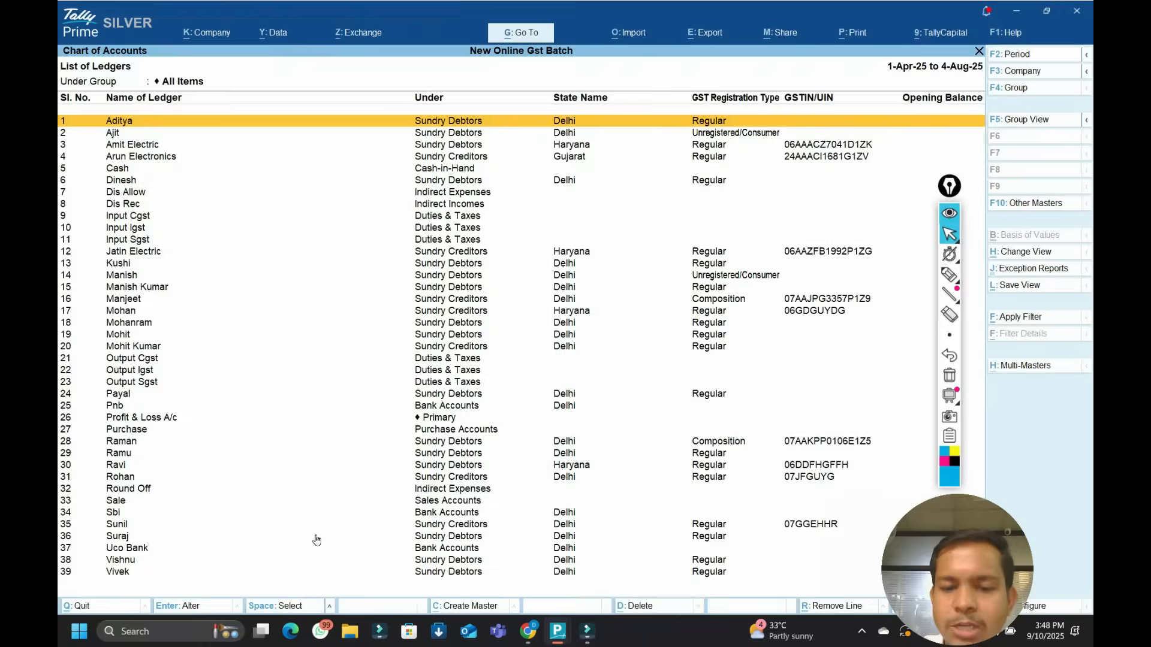
scroll(421, 413, "down", 5)
scroll(421, 414, "up", 5)
scroll(422, 418, "down", 5)
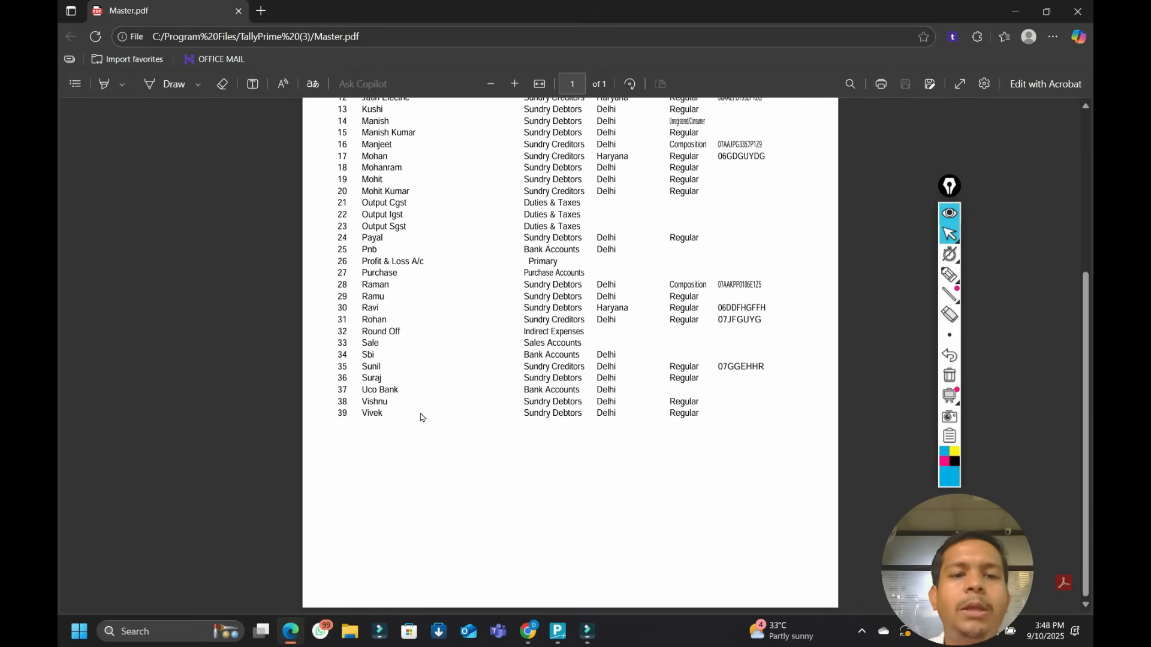
left_click(1077, 11)
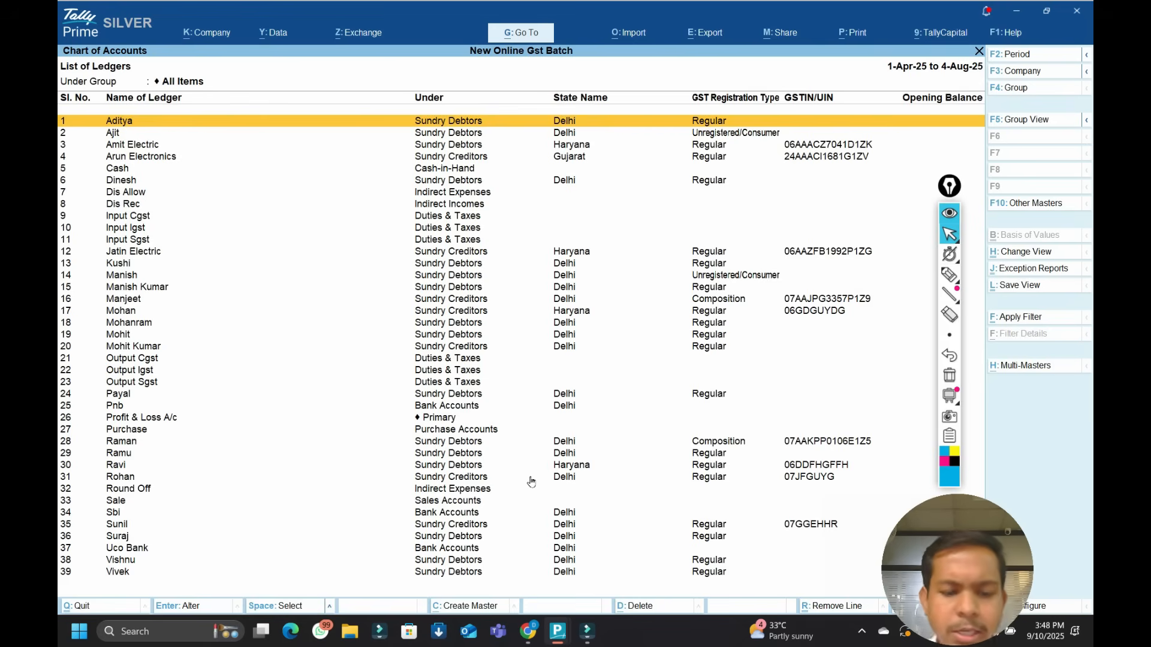
Reopen the Ledgers list from the Chart of Accounts and look at the Save View and Basic Filter settings without applying them.
key("Escape")
key("Return")
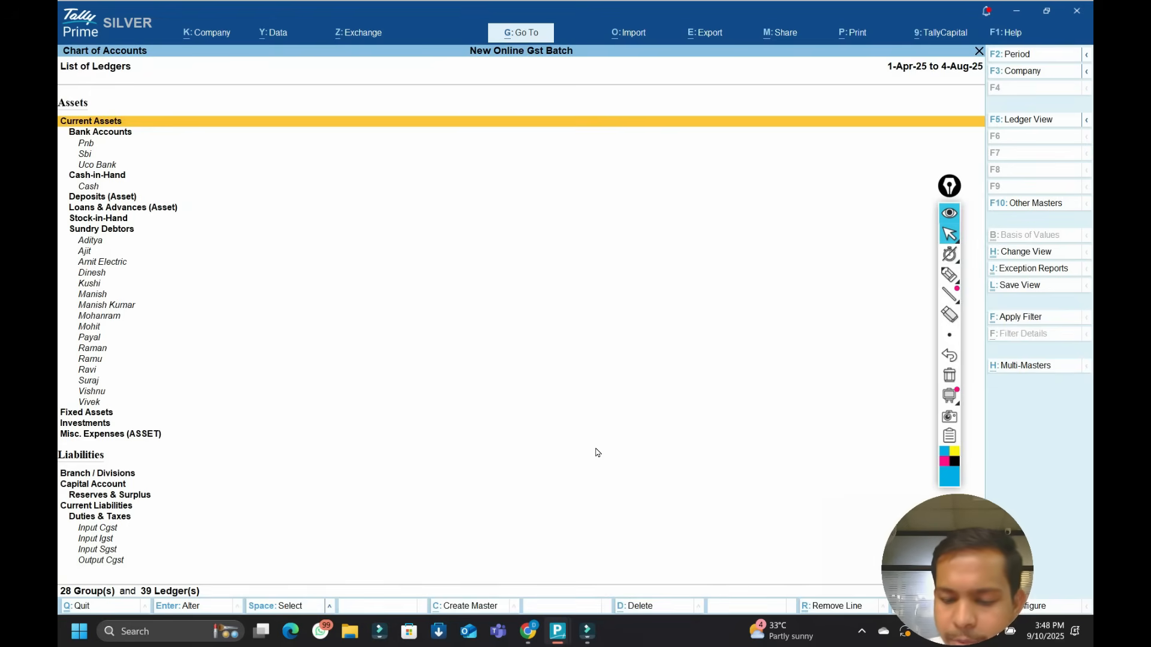
key("ctrl+l")
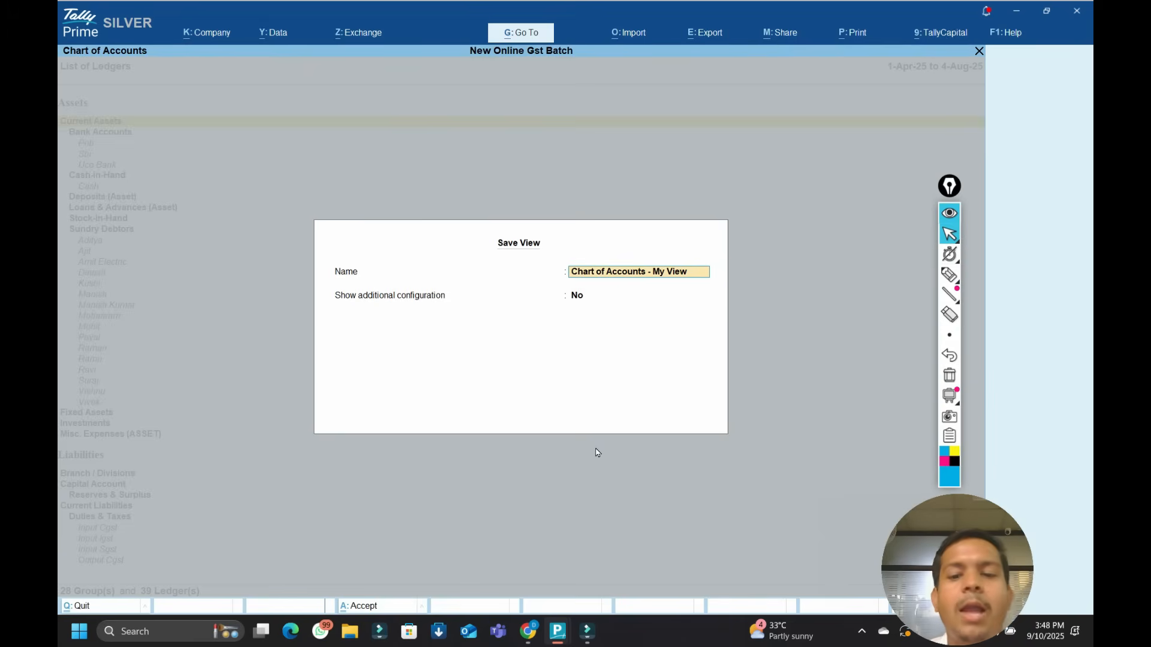
key("BackSpace")
key("Escape")
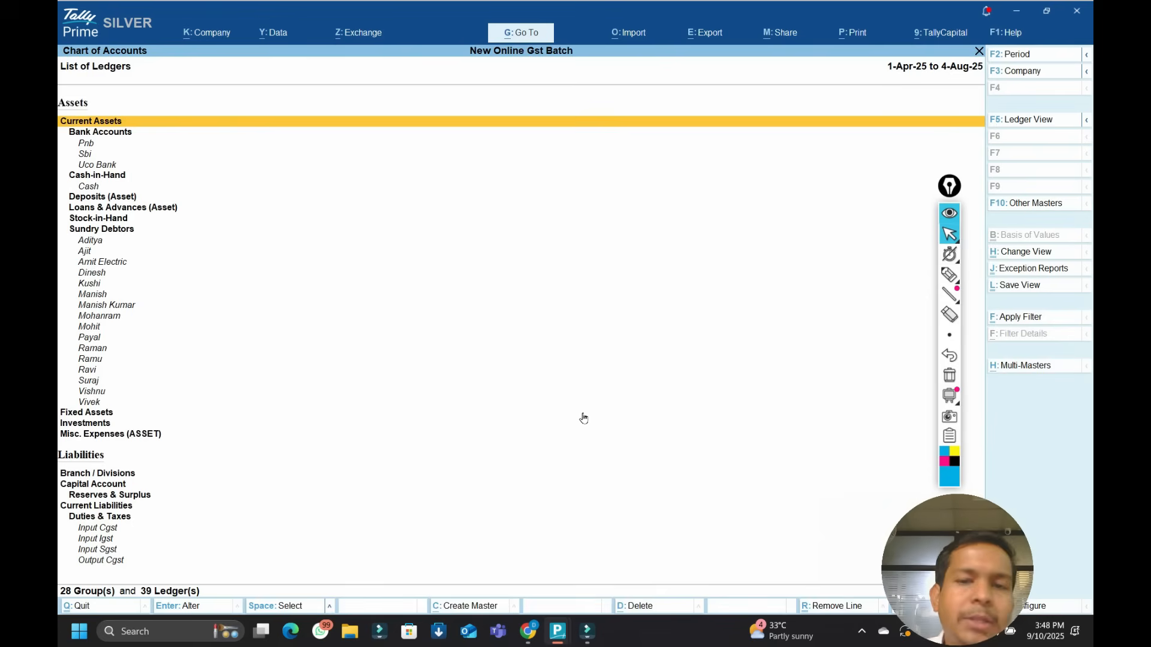
key("ctrl+f")
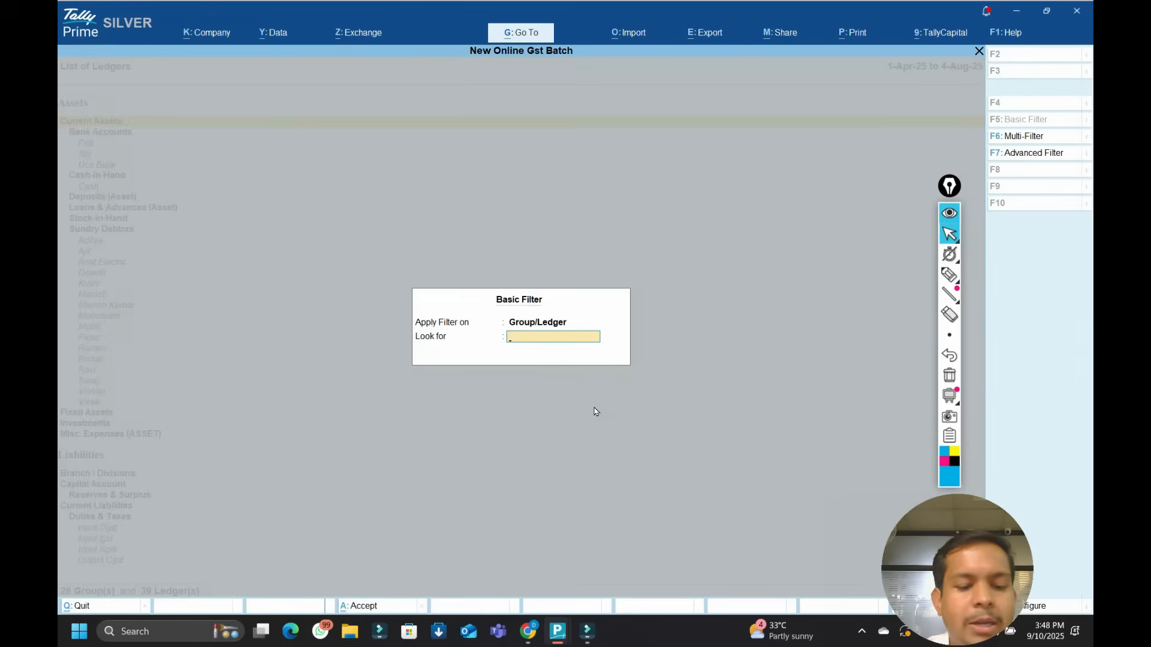
key("Escape")
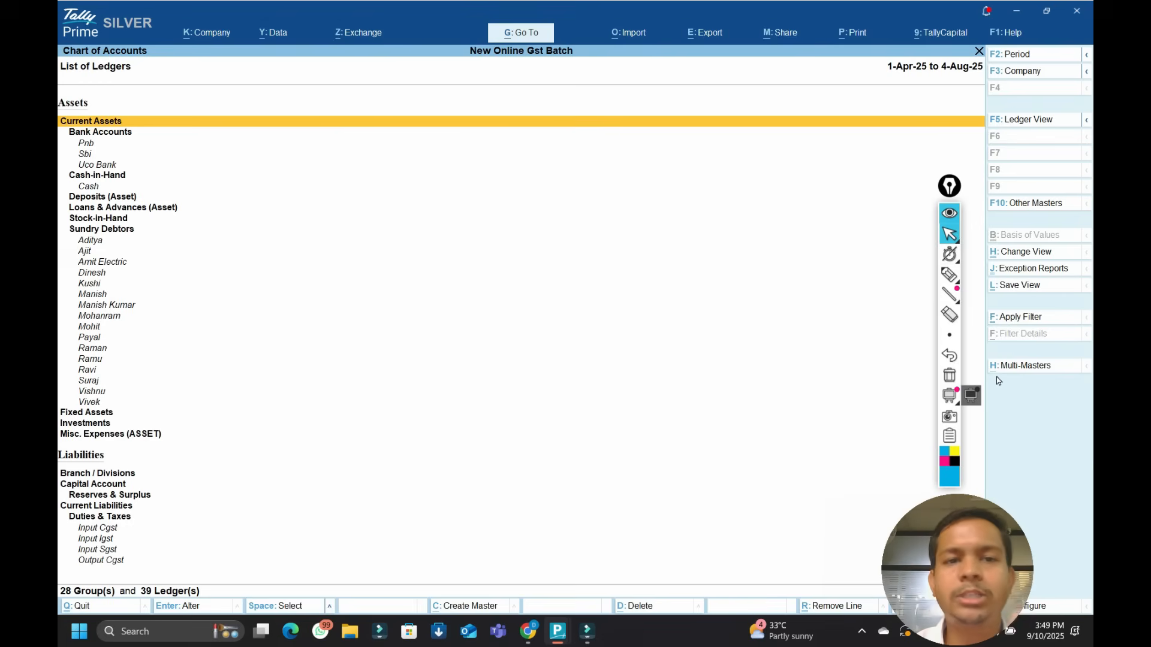
Start Multi Create for ledgers and set the parent group to Sundry Debtors.
key("alt+h")
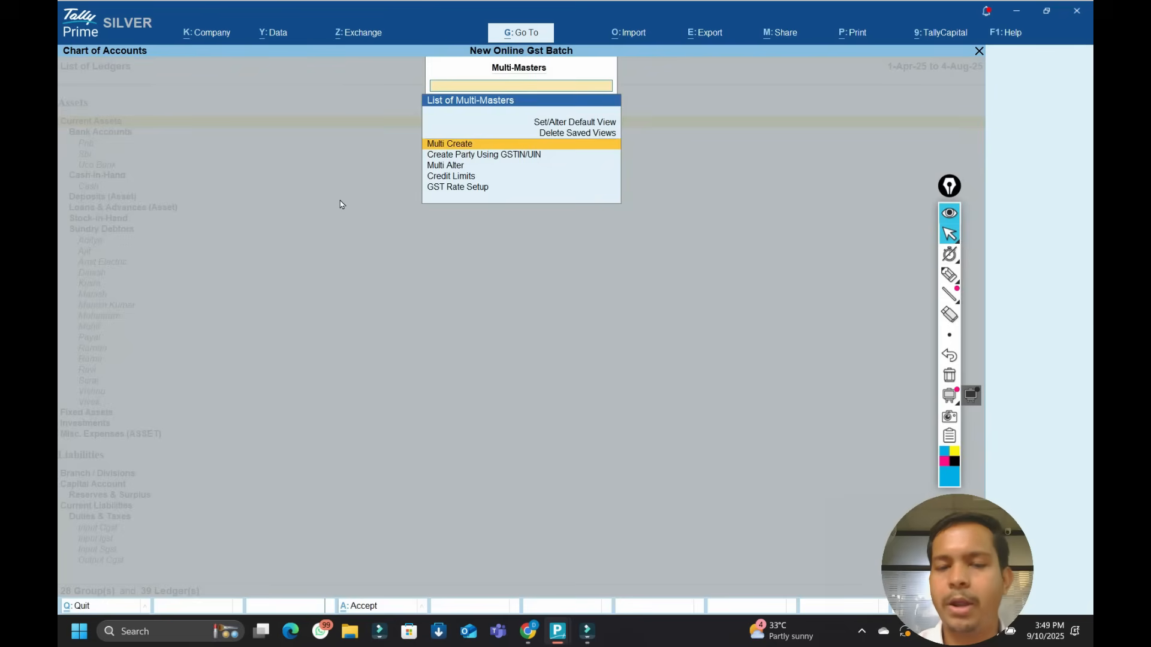
key("Return")
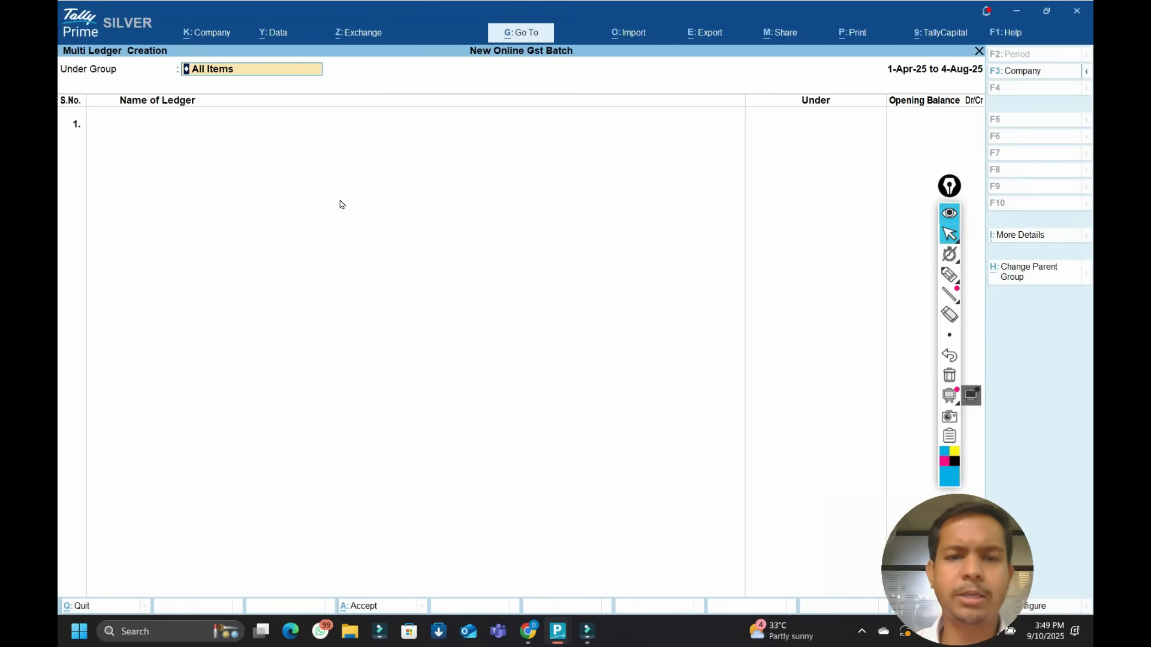
type("De")
key("Down")
key("Down")
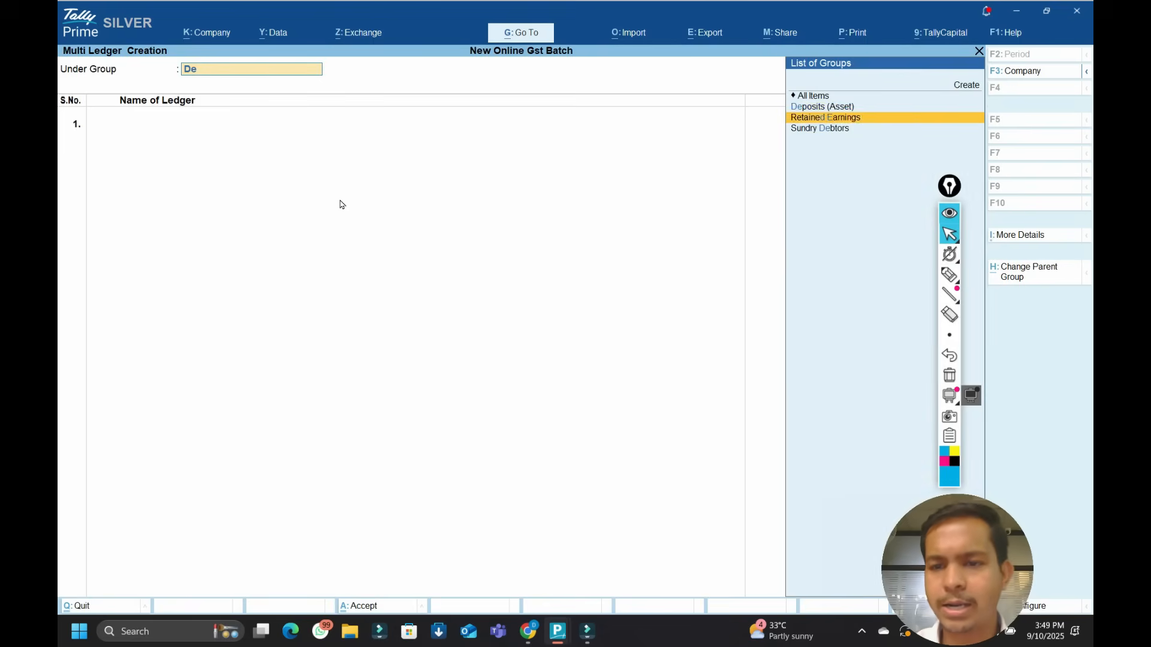
key("Return")
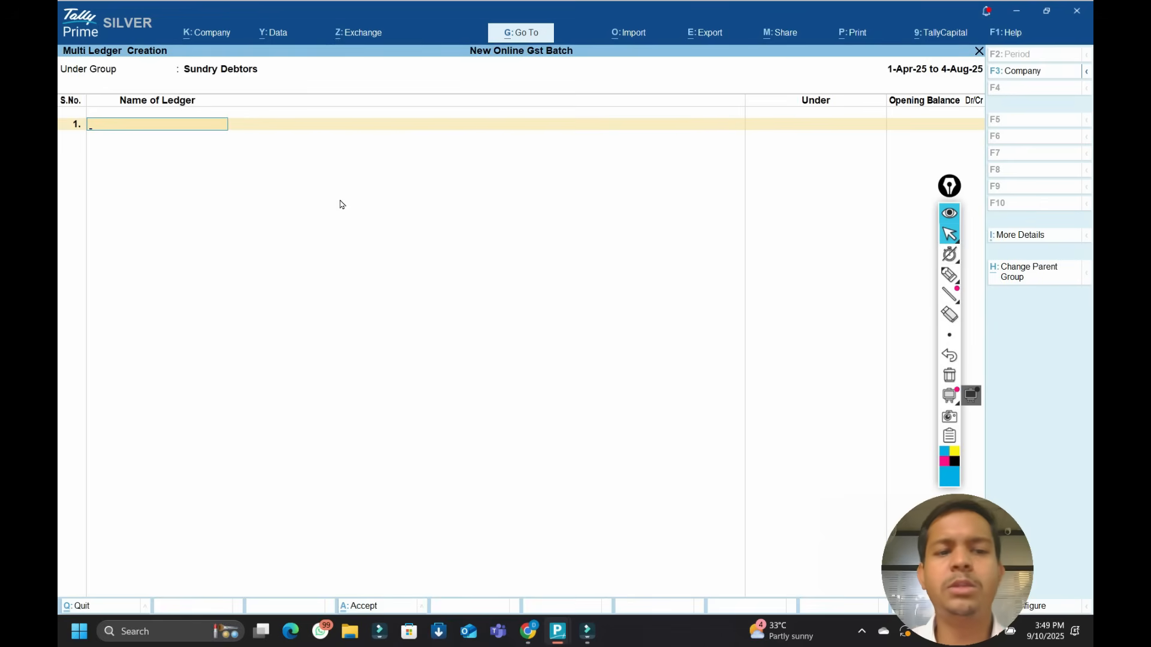
Enter two customer names as the first and second new ledgers, leaving their opening balances blank.
type("Sac")
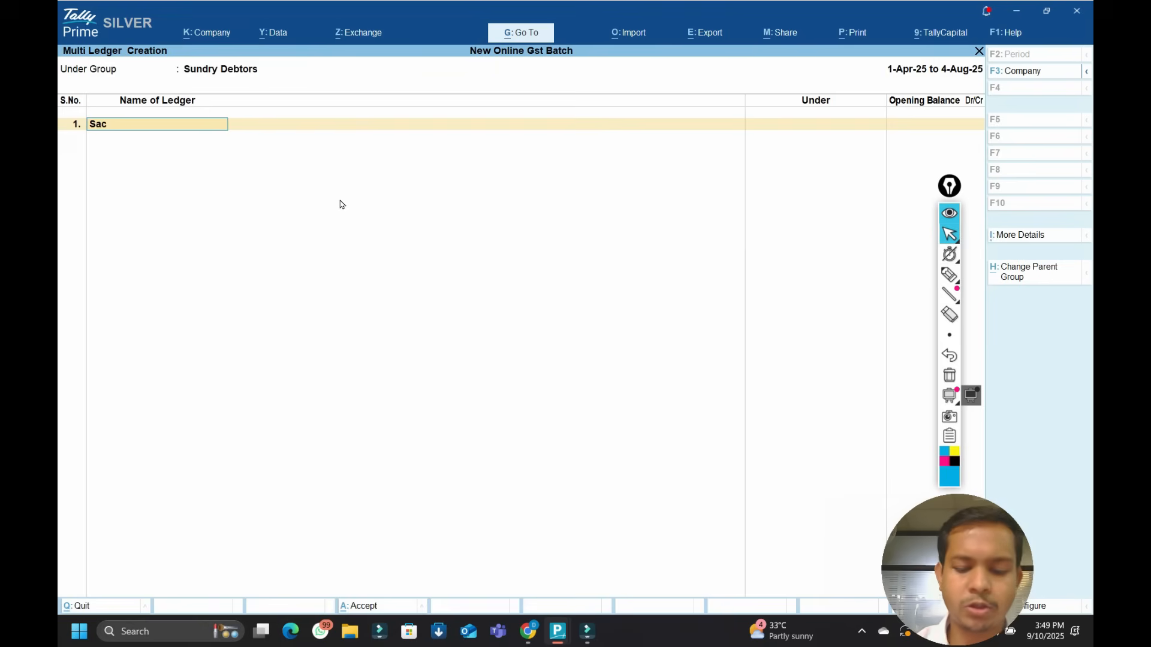
type("hin")
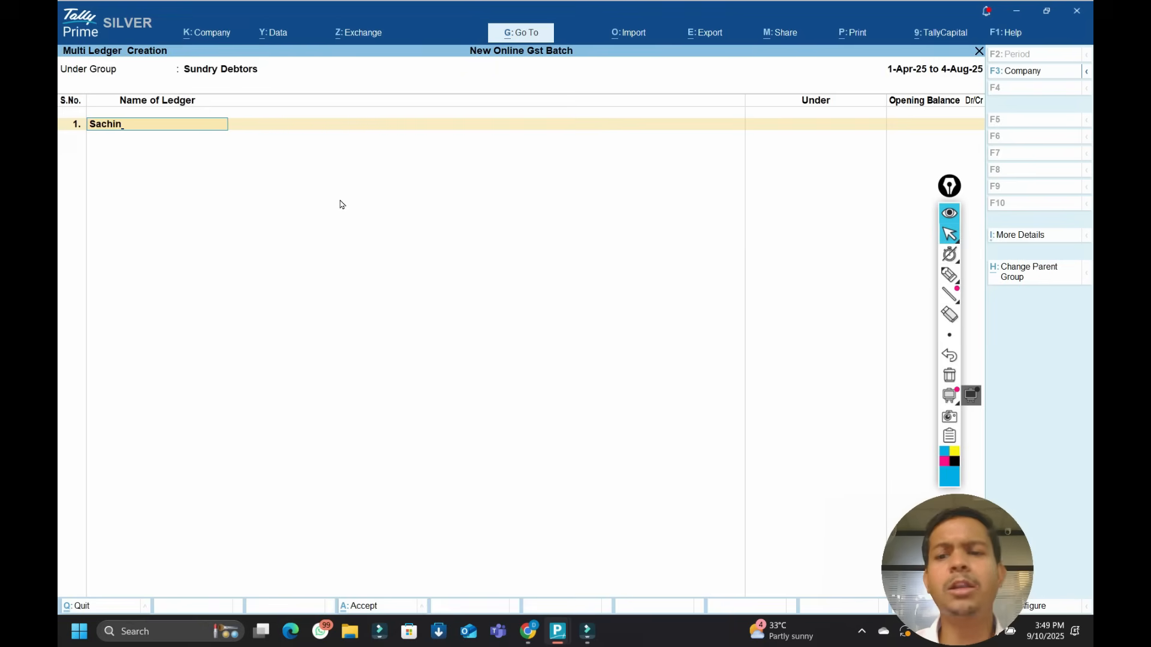
key("Return")
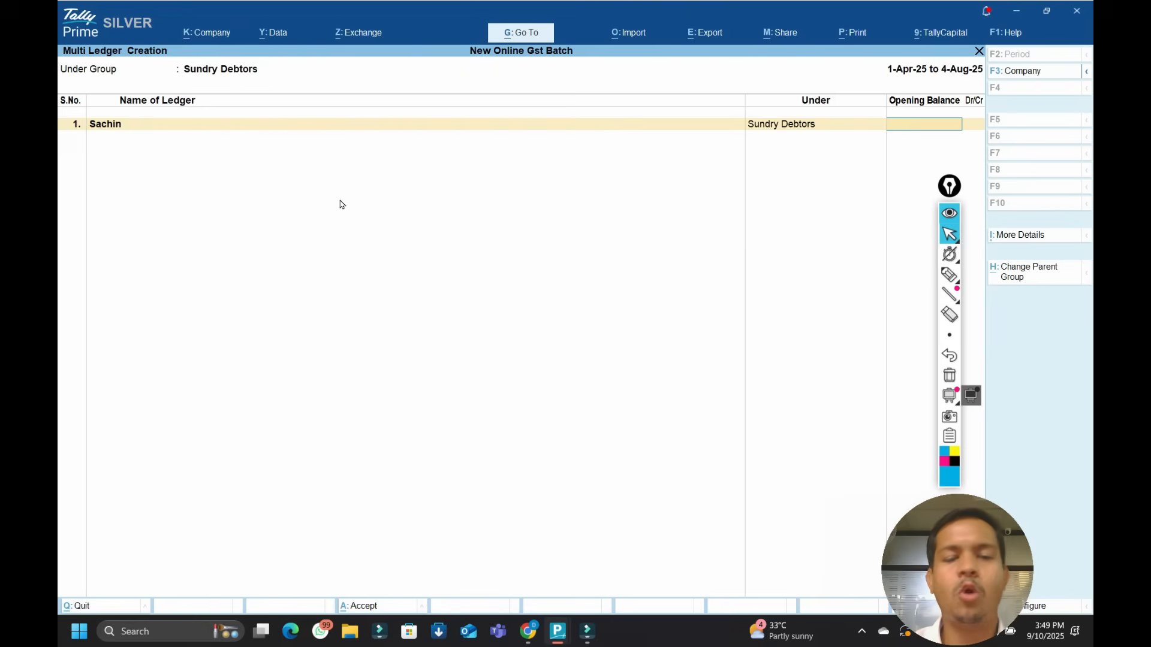
key("Return")
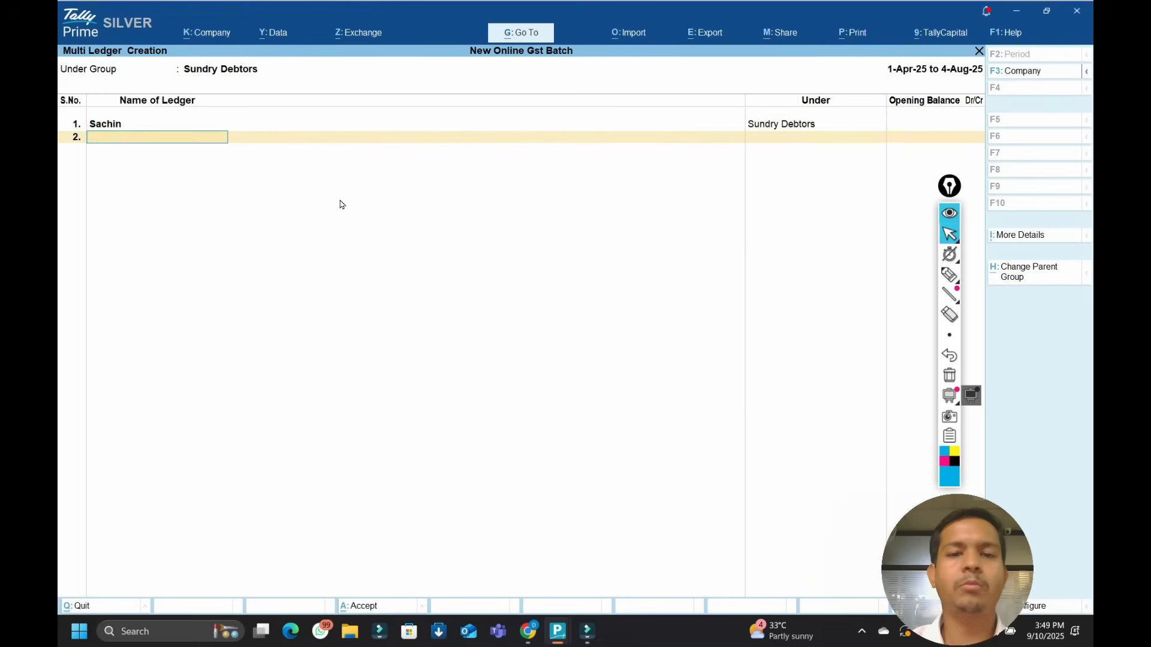
type("Raj")
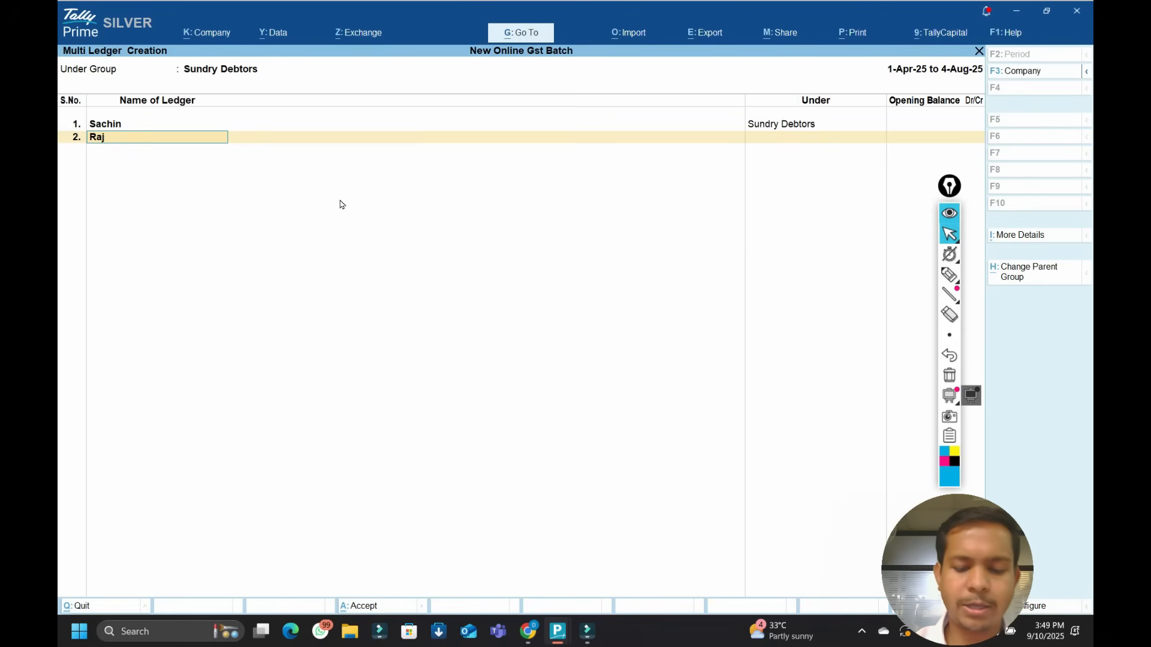
key("Return")
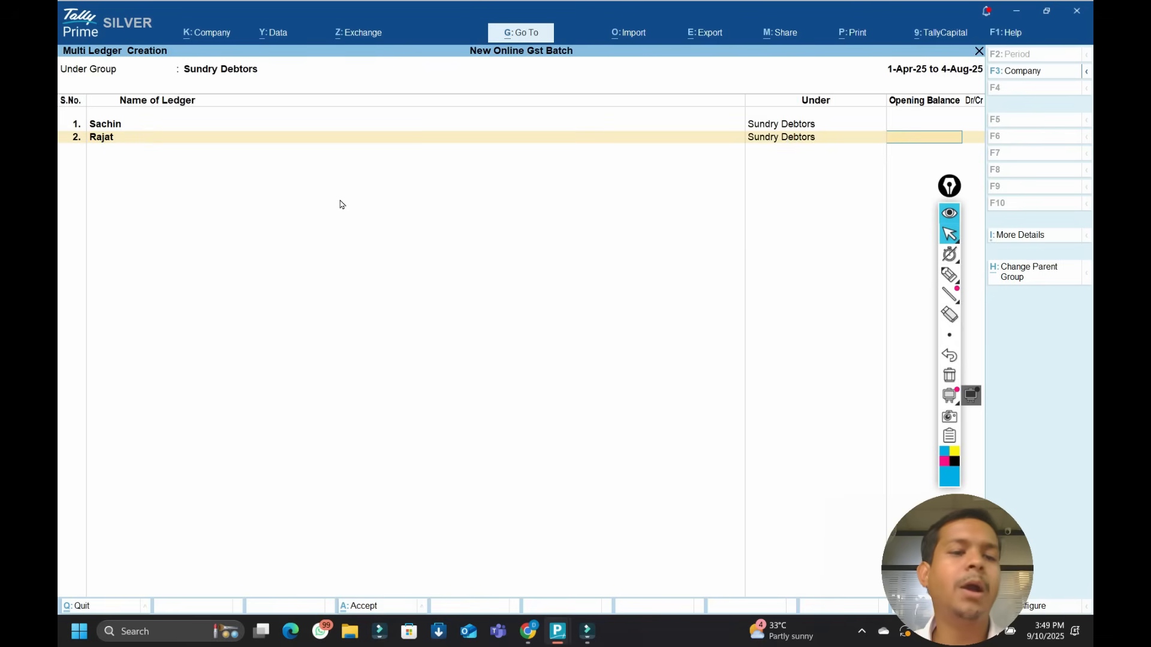
key("Return")
Enter two more customer names as the third and fourth new ledgers, leaving their opening balances blank.
type("Sum")
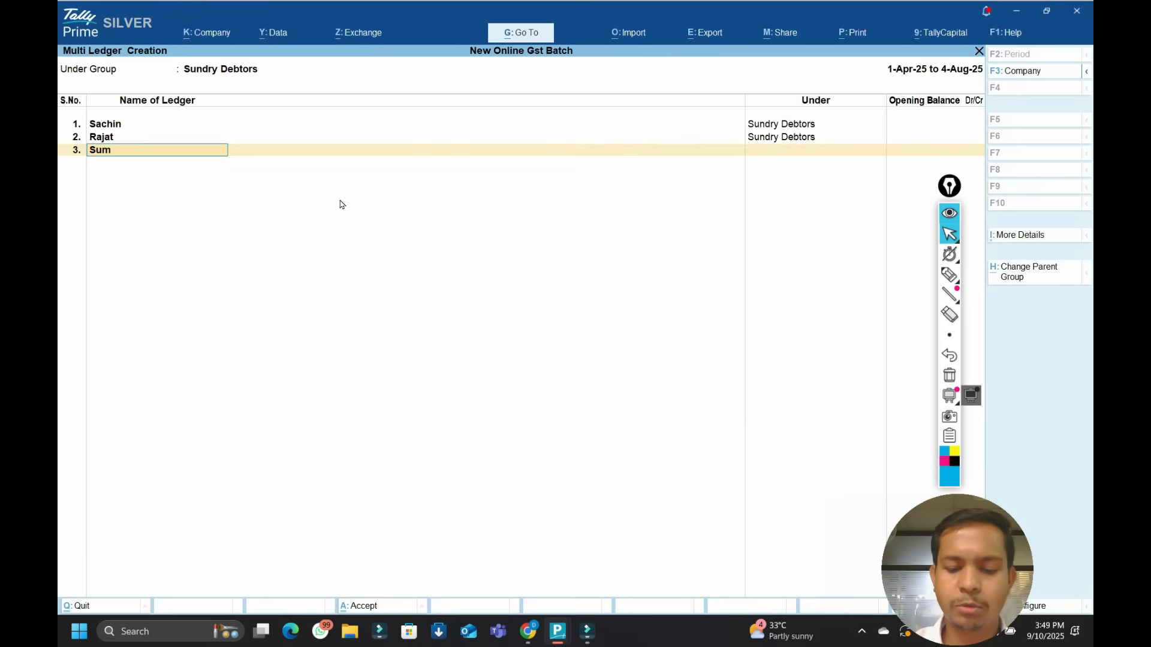
type("it Kumar")
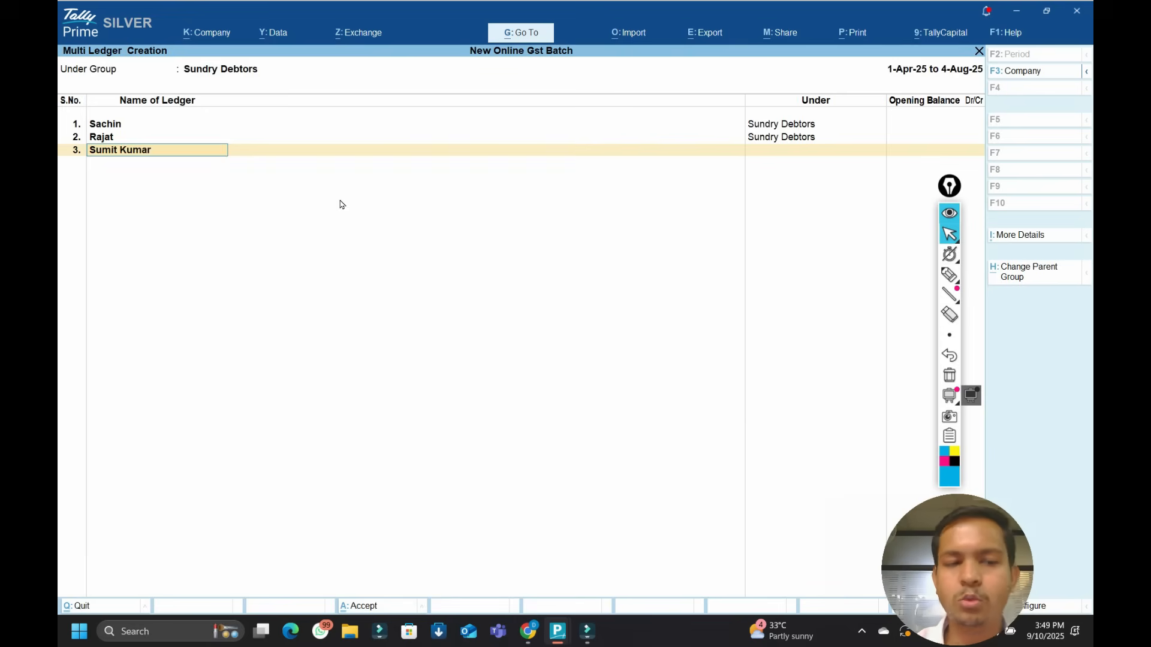
key("Return")
key("Return")
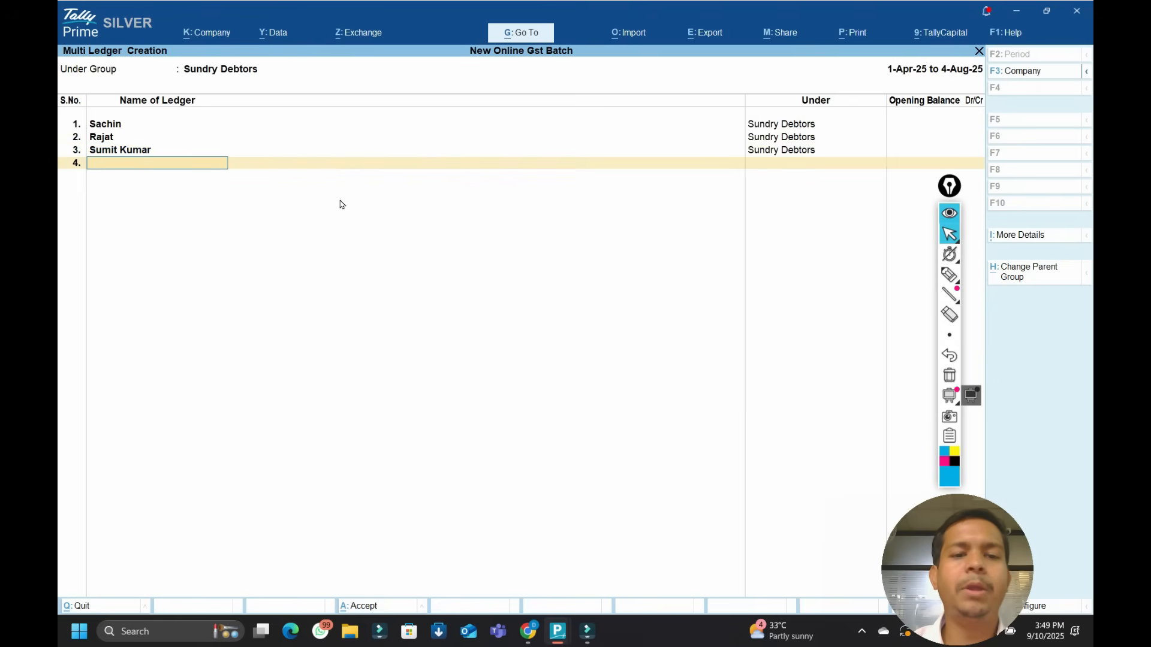
type("Kishan")
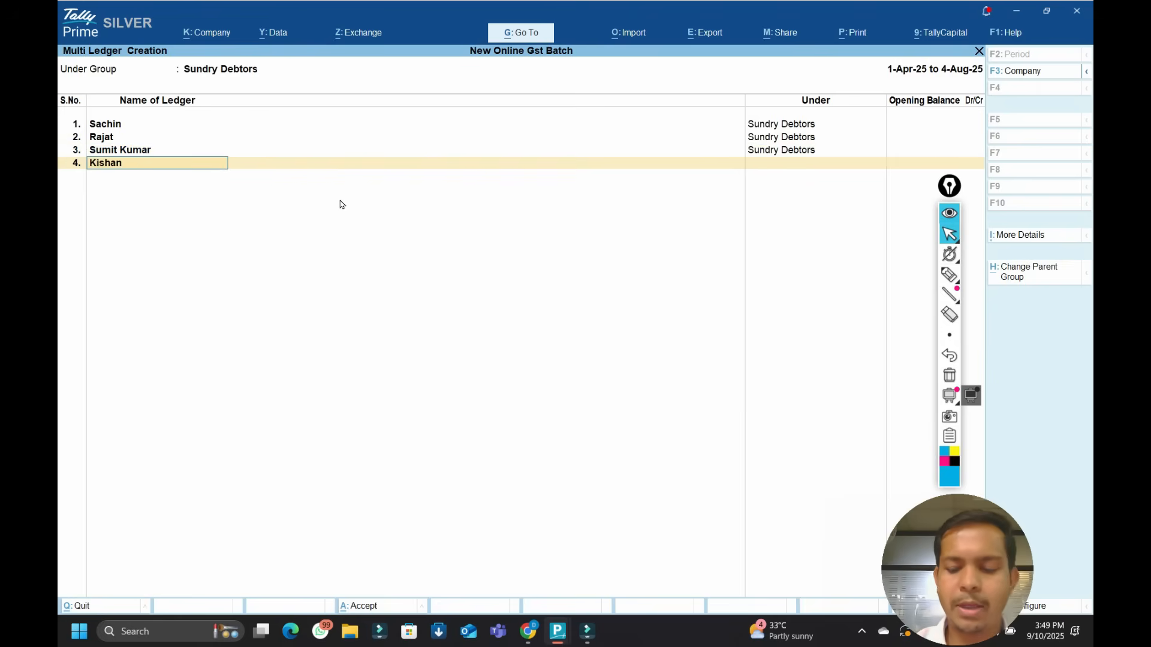
key("Return")
key("Return")
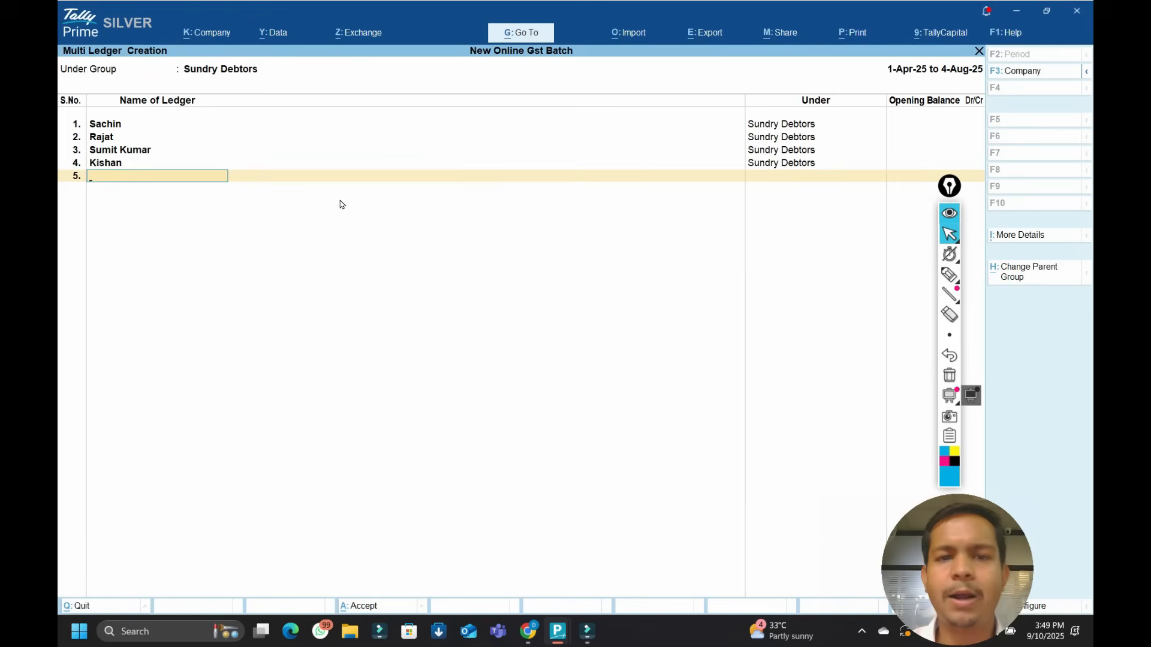
Try to add an already existing customer name as the fifth ledger, clear that row and save the new ledgers.
type("Ajit")
key("Return")
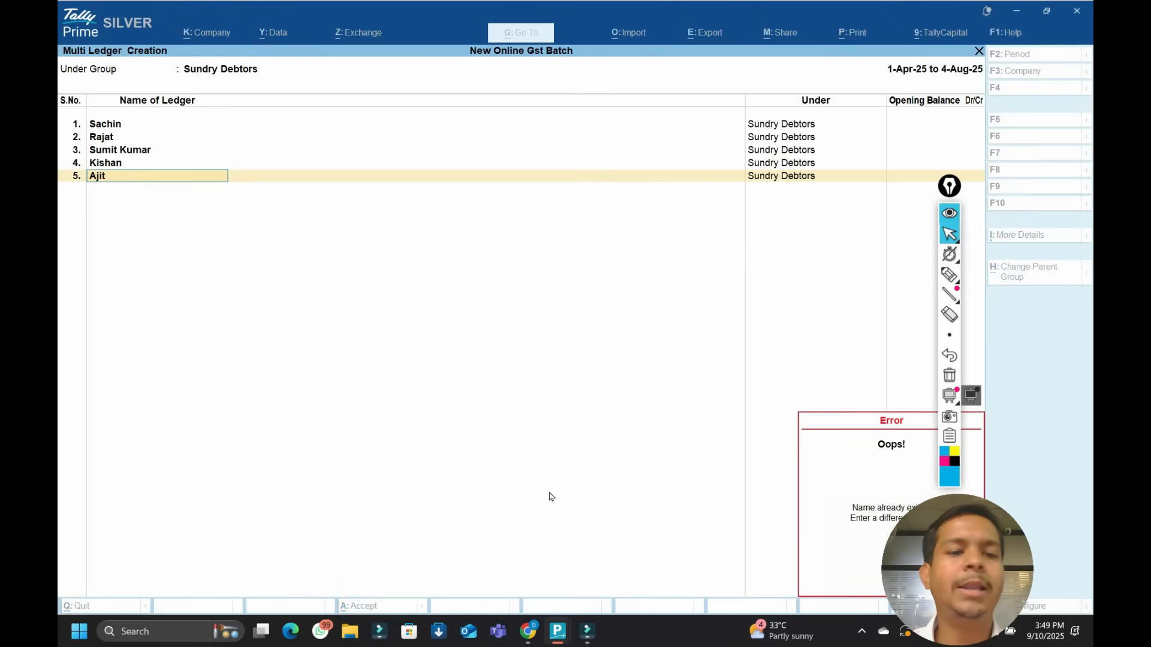
key("Escape")
key("BackSpace")
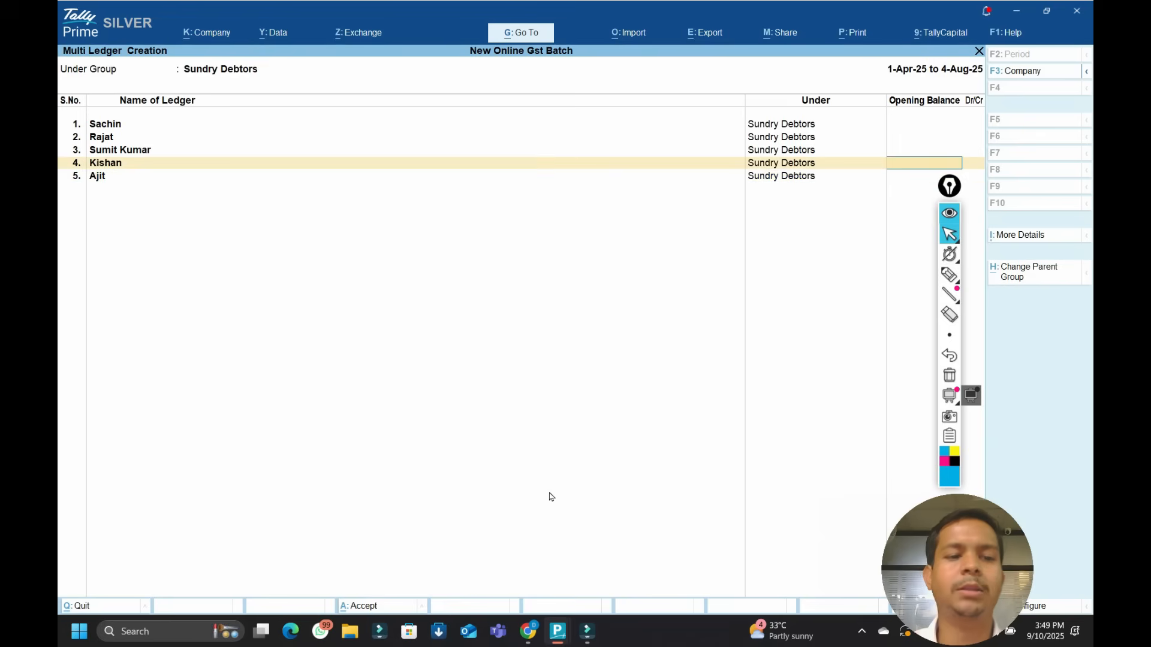
key("Return")
key("space")
key("Return")
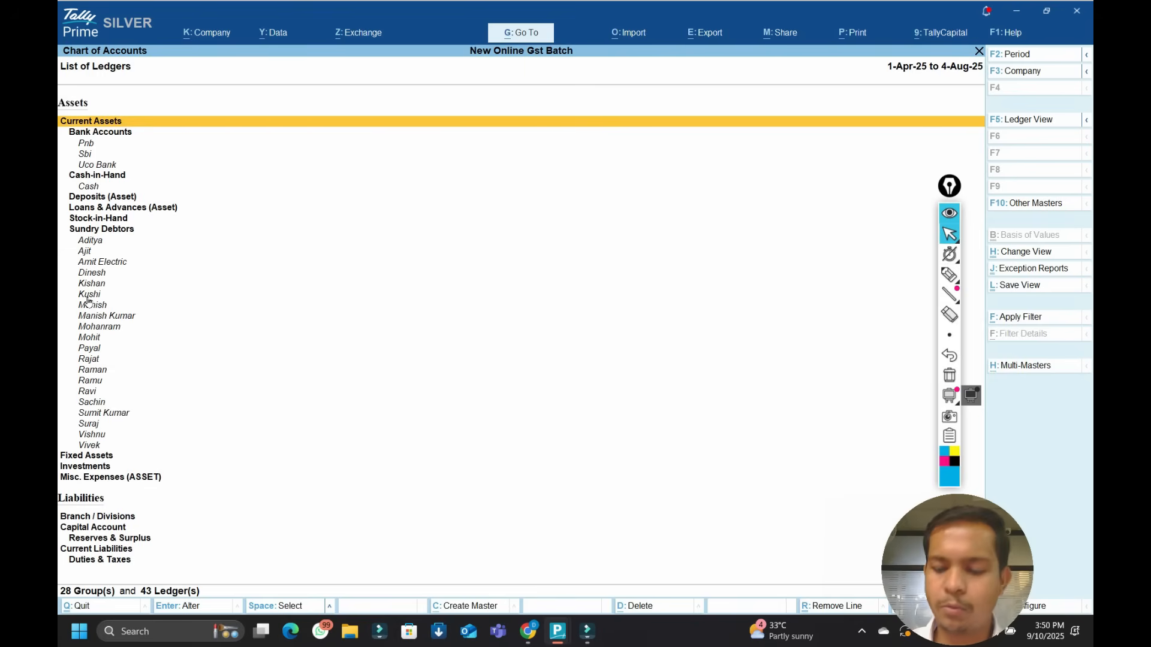
Examine the ledgers under Sundry Debtors to locate the newly created customer ledgers.
key("Down")
key("Down")
key("Down")
key("Down")
key("Down")
key("Down")
key("Down")
key("Down")
key("Down")
key("Down")
key("Down")
key("Down")
key("Down")
key("Down")
key("Down")
key("Down")
key("Down")
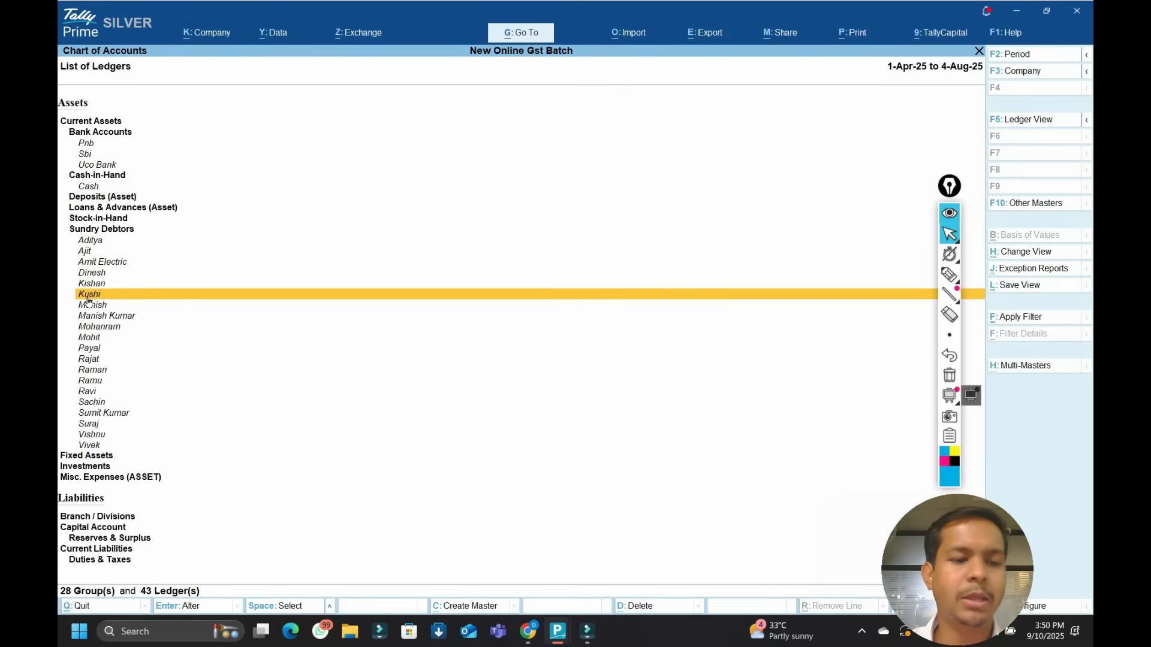
key("Up")
key("Up")
key("Down")
key("Up")
key("Down")
key("Down")
key("Down")
key("Down")
key("Down")
key("Down")
key("Down")
key("Down")
key("Down")
key("Down")
key("Down")
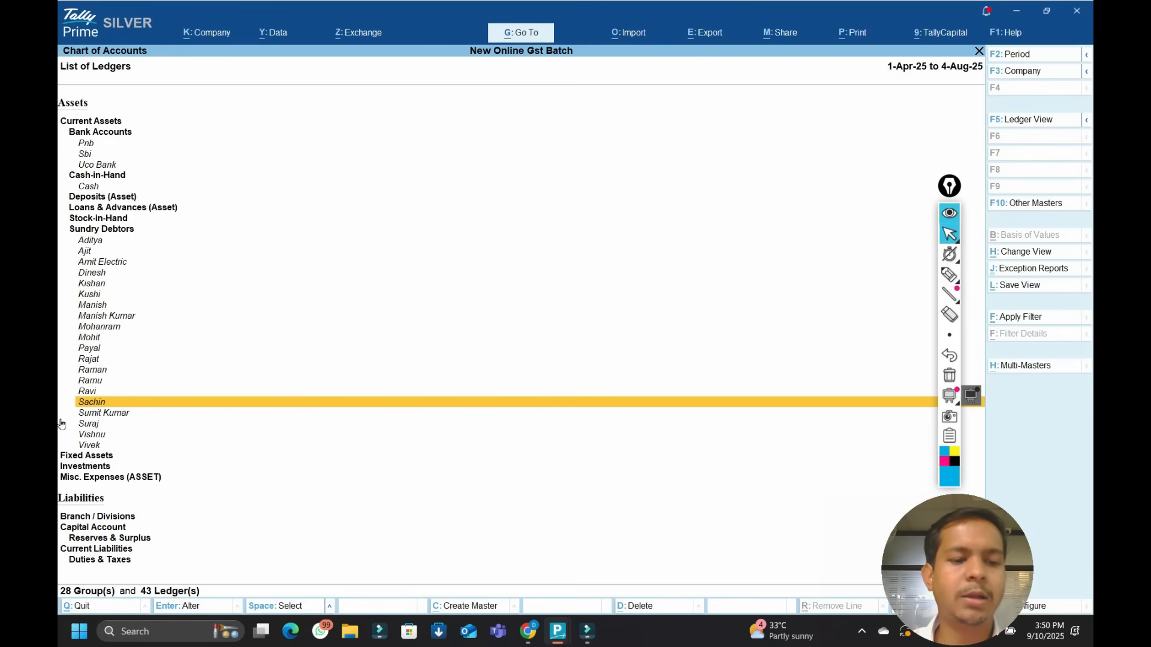
key("Up")
key("Up")
key("Up")
key("Up")
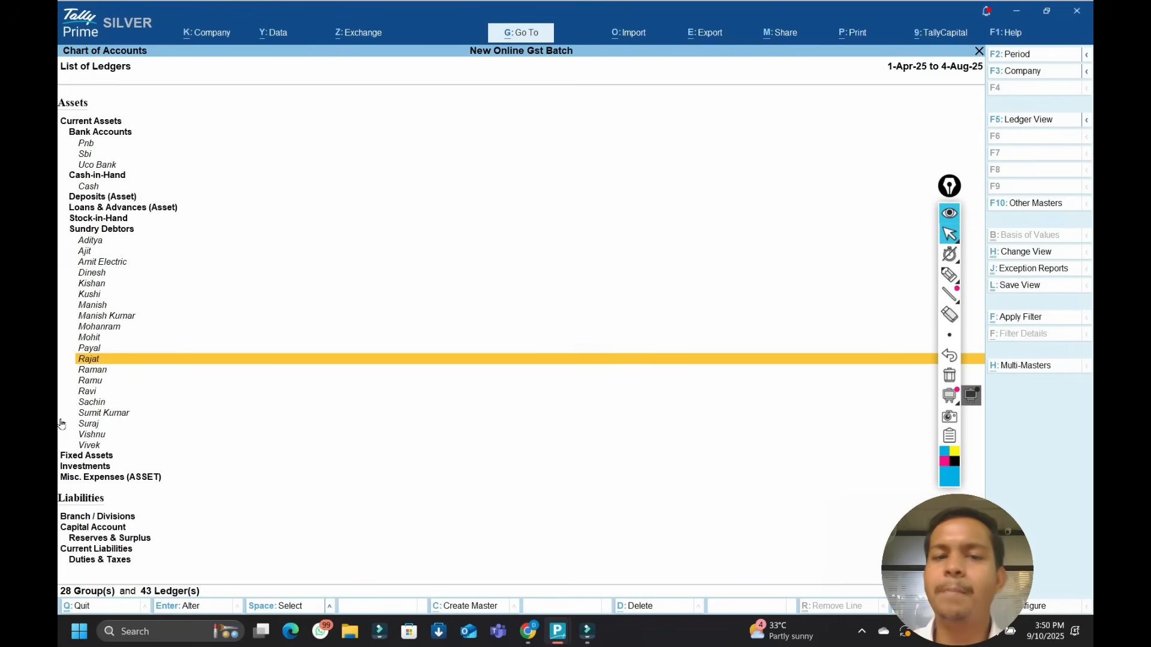
Start Multi Create for ledgers again, keeping the parent group as All Items.
key("alt+h")
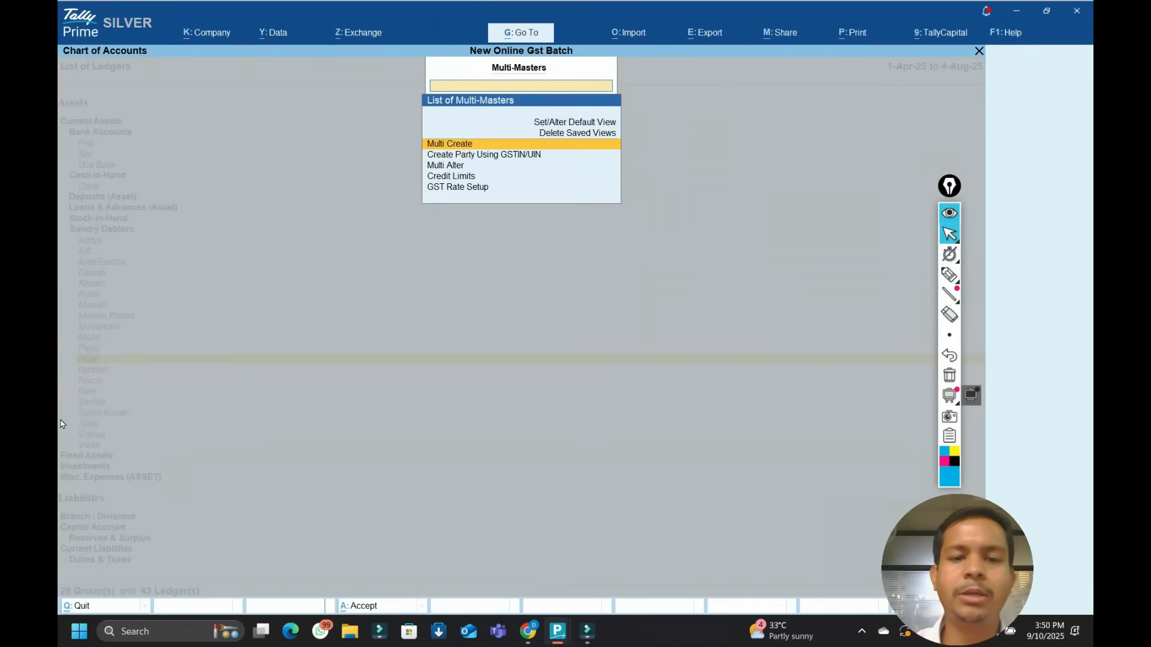
key("Return")
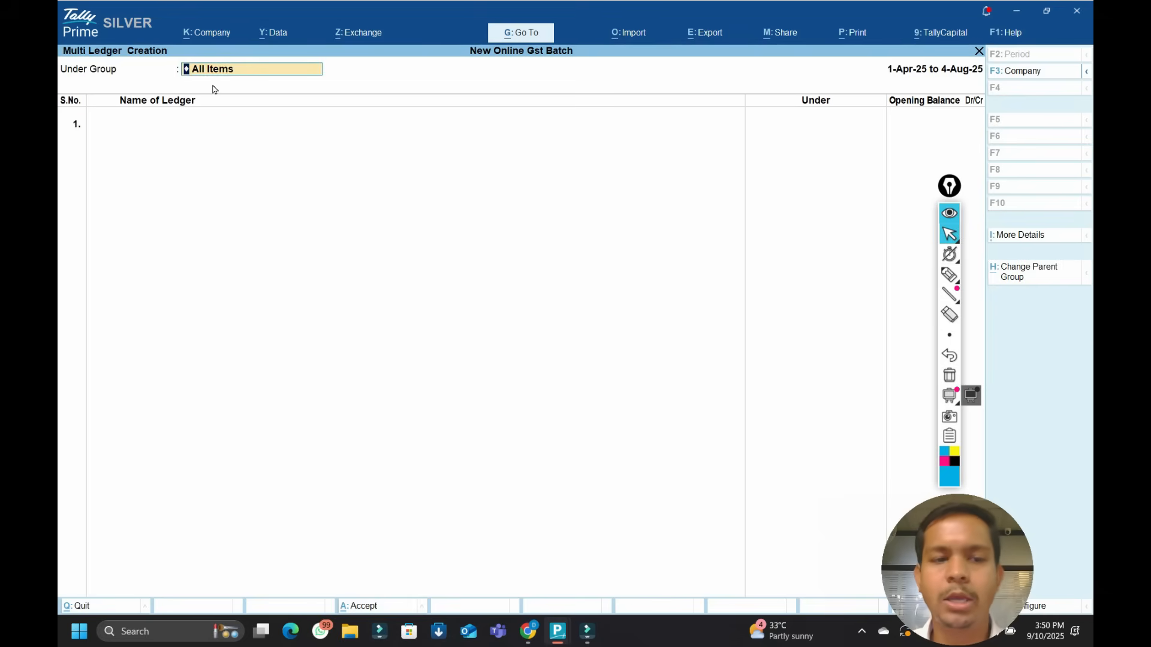
key("Return")
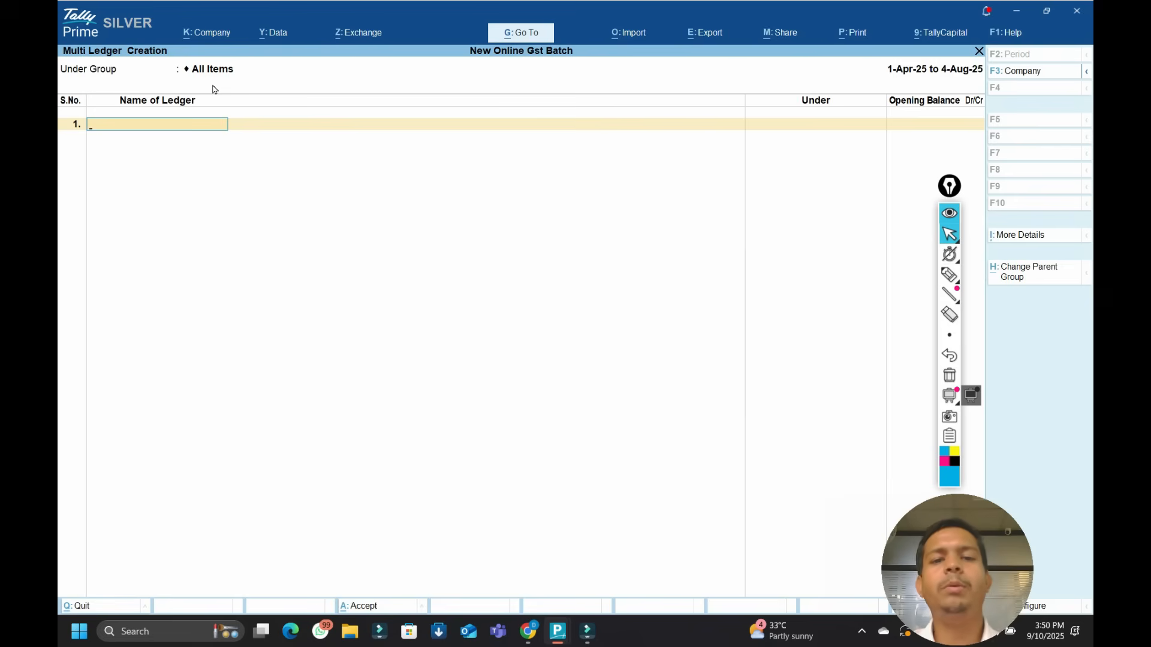
type("Vivek")
key("Return")
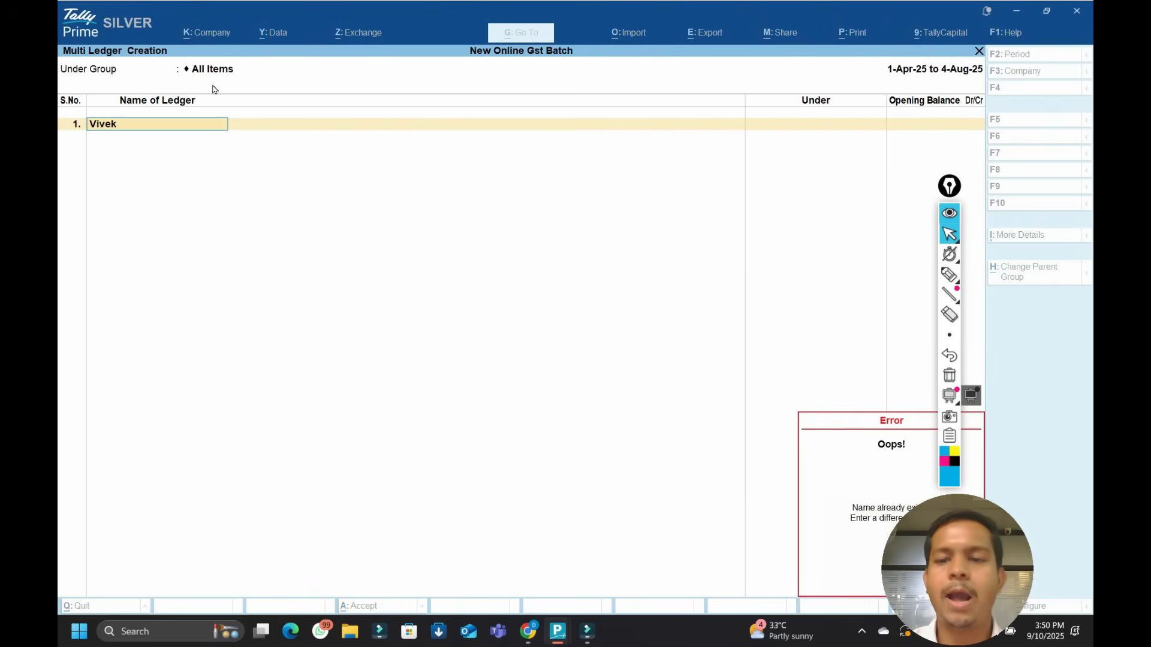
key("Escape")
key("Escape")
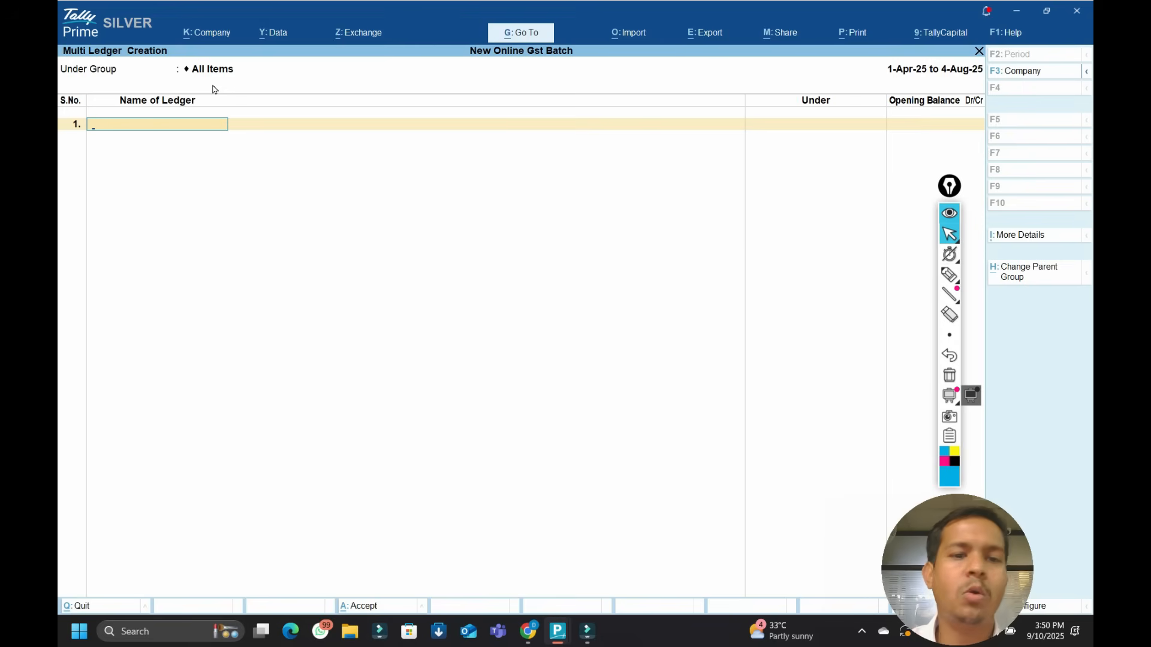
Enter a supplier's name as the first ledger, assign it to Sundry Creditors, and leave its opening balance empty.
type("Arjun")
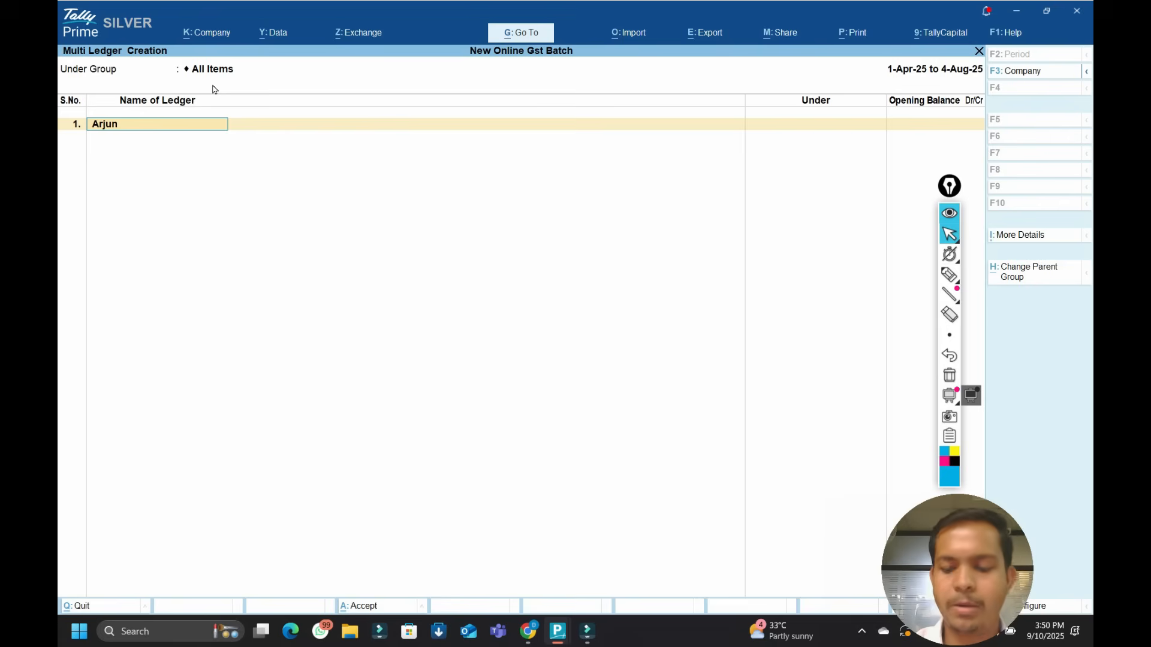
key("Return")
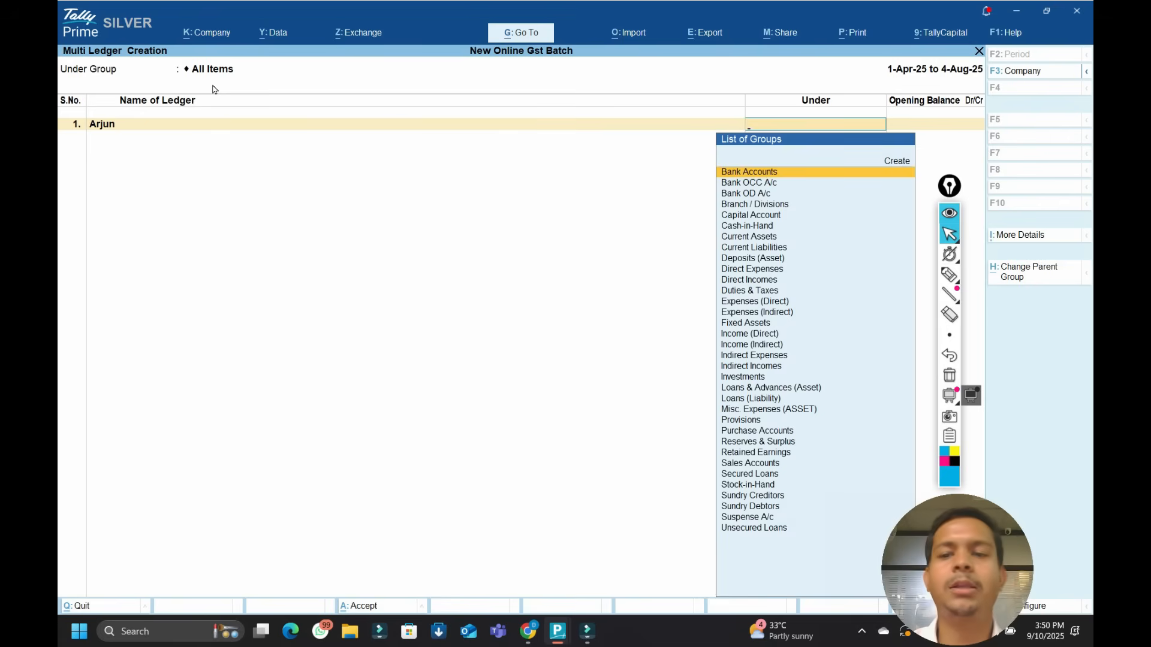
key("Down")
key("Down")
key("Down")
key("Down")
key("Down")
key("Down")
key("Down")
key("Down")
key("Down")
key("Down")
key("Down")
key("Down")
key("Down")
key("Down")
key("Down")
key("Down")
key("Down")
key("Down")
key("Down")
key("Down")
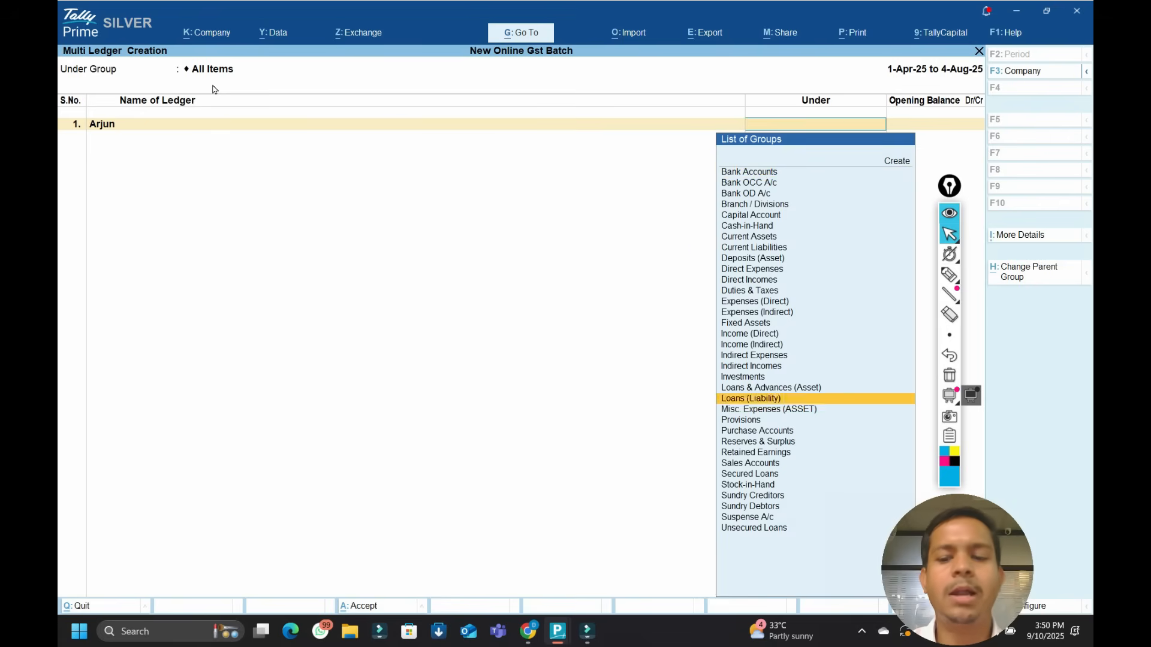
key("Up")
key("Up")
key("Up")
key("Up")
key("Up")
key("Up")
key("Up")
key("Up")
key("Up")
key("Up")
key("Up")
key("Up")
key("Up")
key("Up")
key("Up")
key("Up")
key("Up")
key("Up")
key("Up")
key("Up")
key("Down")
key("Down")
key("Down")
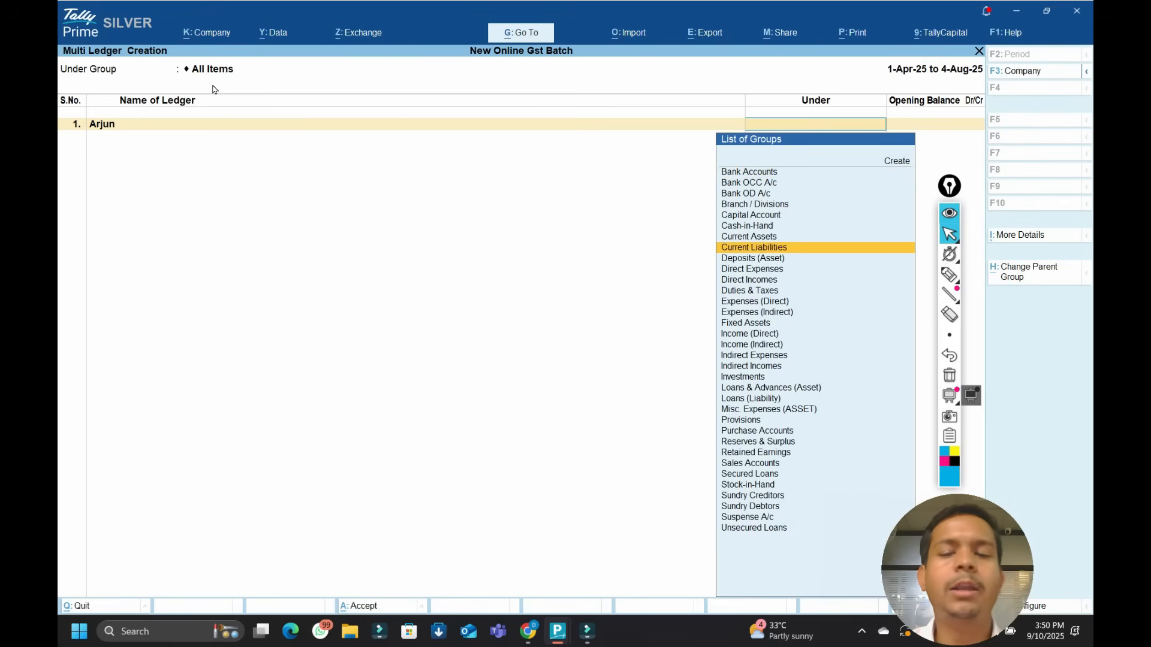
key("Down")
key("Down")
key("Down")
key("Down")
key("Down")
key("Down")
key("Down")
key("Down")
key("Down")
key("Down")
key("Down")
key("Down")
key("Down")
key("Down")
key("Down")
key("Down")
key("Down")
key("Down")
key("Down")
key("Down")
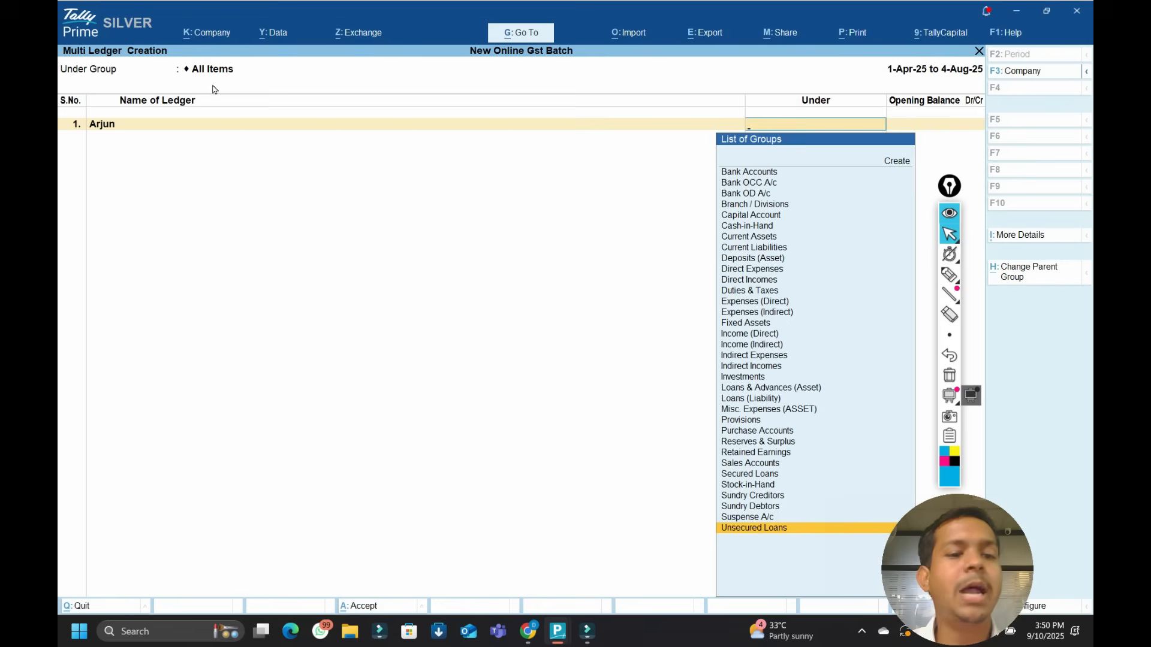
key("Up")
key("Up")
key("Up")
key("Up")
key("Up")
key("Up")
key("Up")
key("Up")
key("Up")
key("Up")
key("Down")
key("Down")
key("Down")
key("Down")
key("Down")
key("Down")
key("Down")
key("Return")
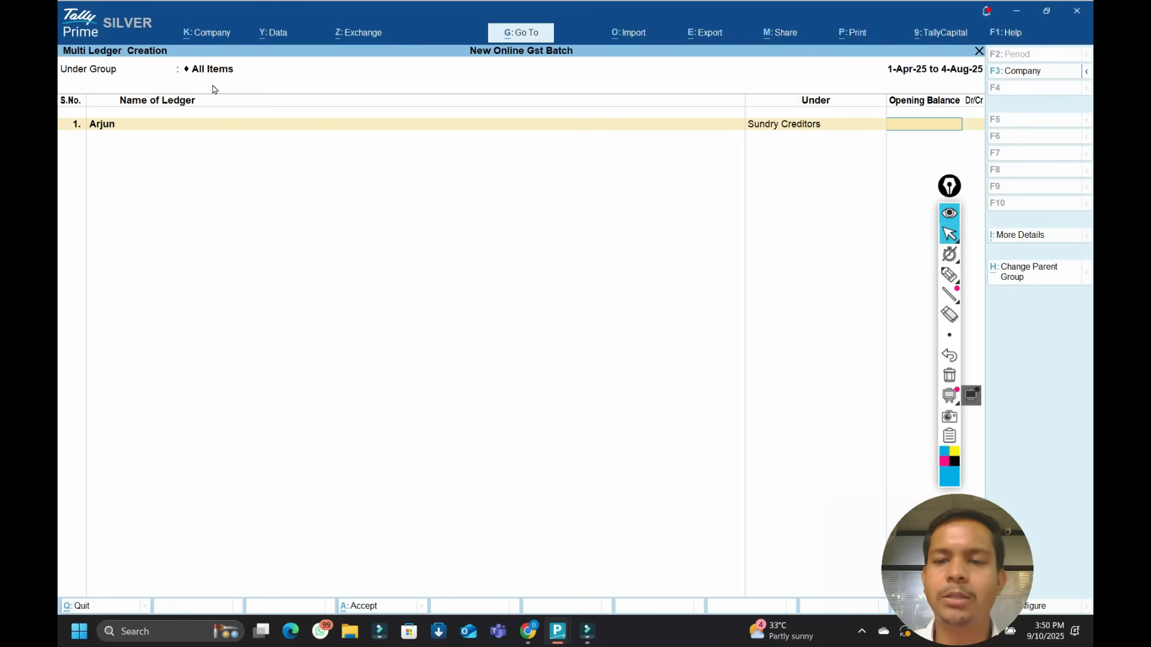
key("Return")
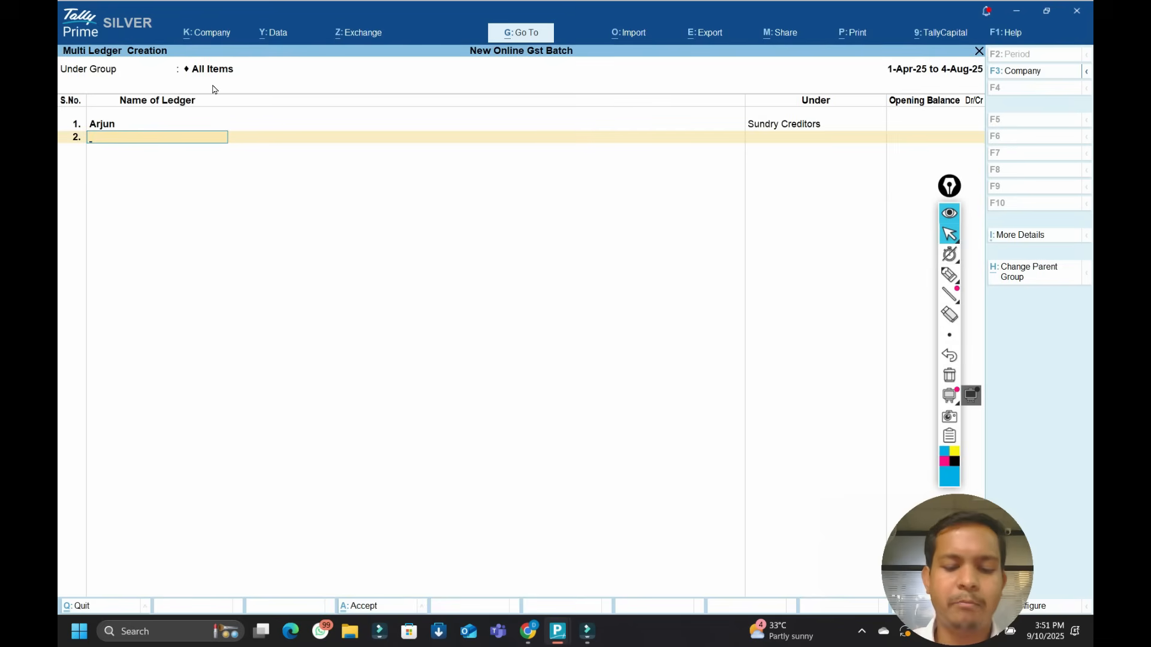
Add a second ledger, Rent, under Indirect Expenses without an opening balance, and save the multi-ledger creation.
type("Rent")
key("Return")
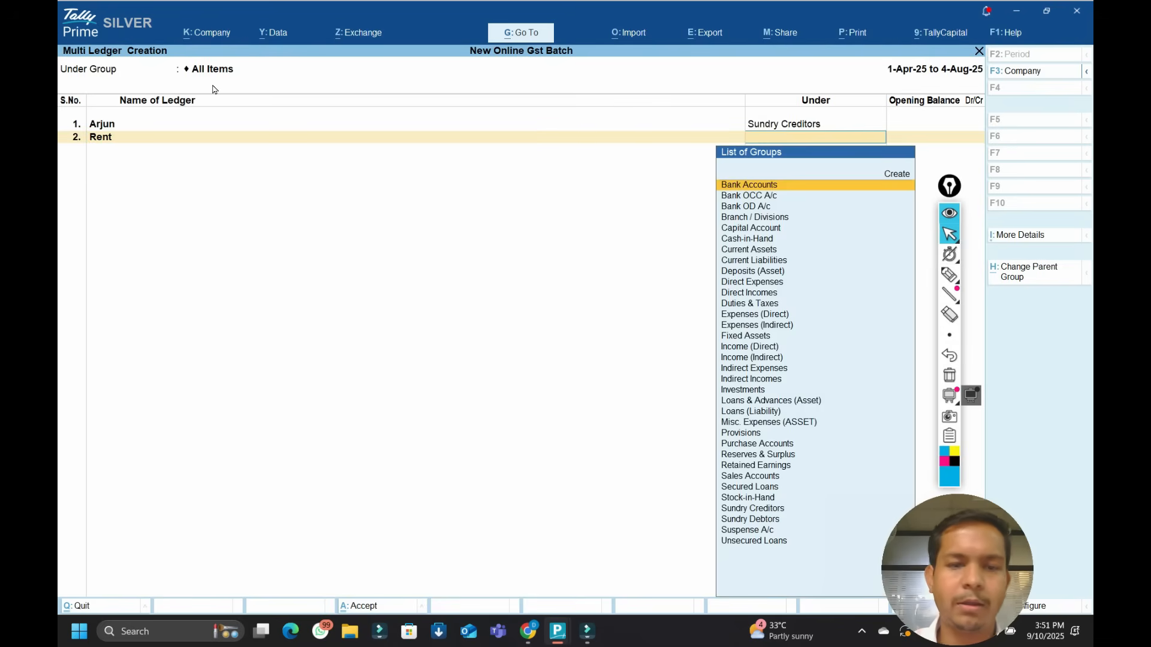
type("In")
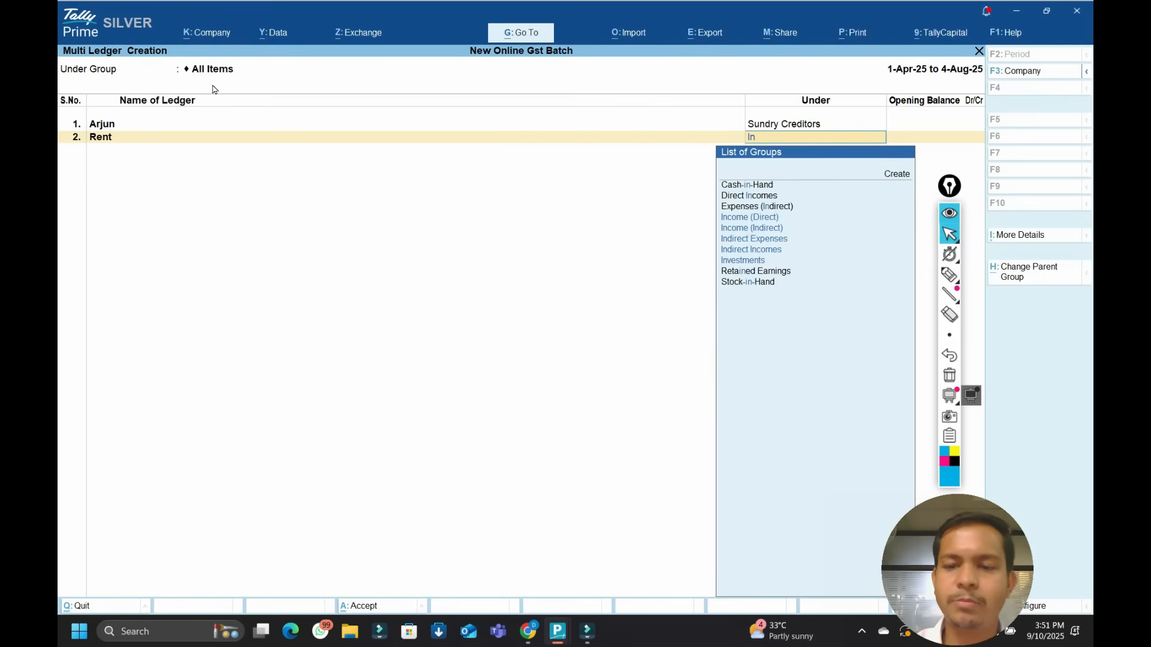
key("Down")
key("Down")
key("Return")
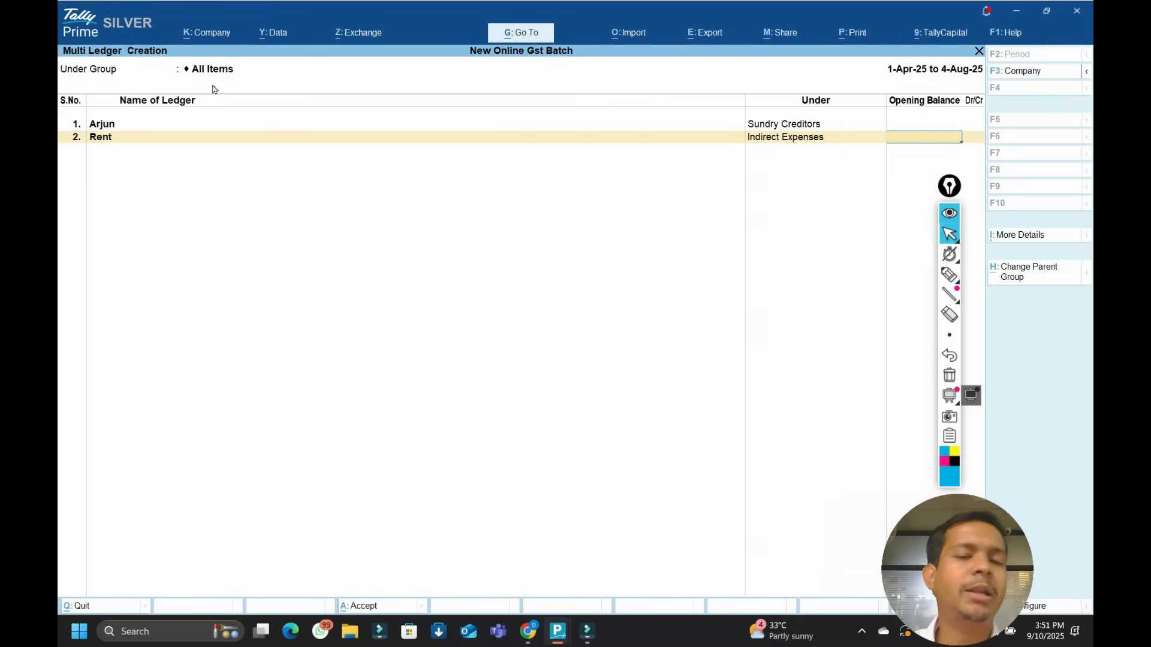
key("Return")
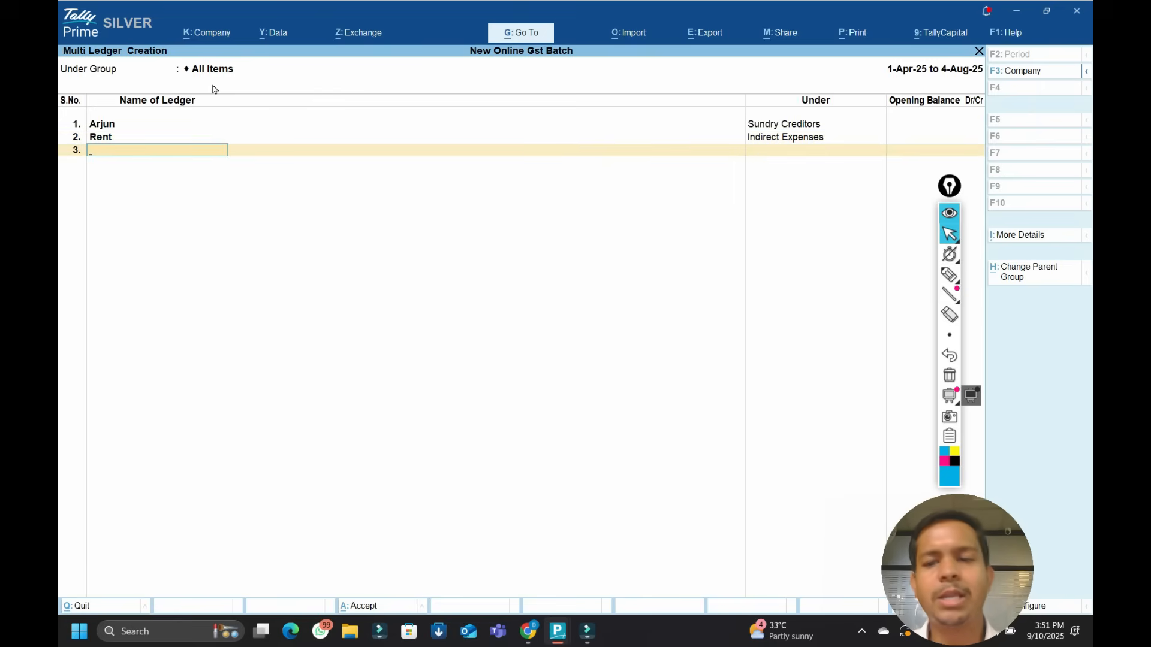
key("ctrl+a")
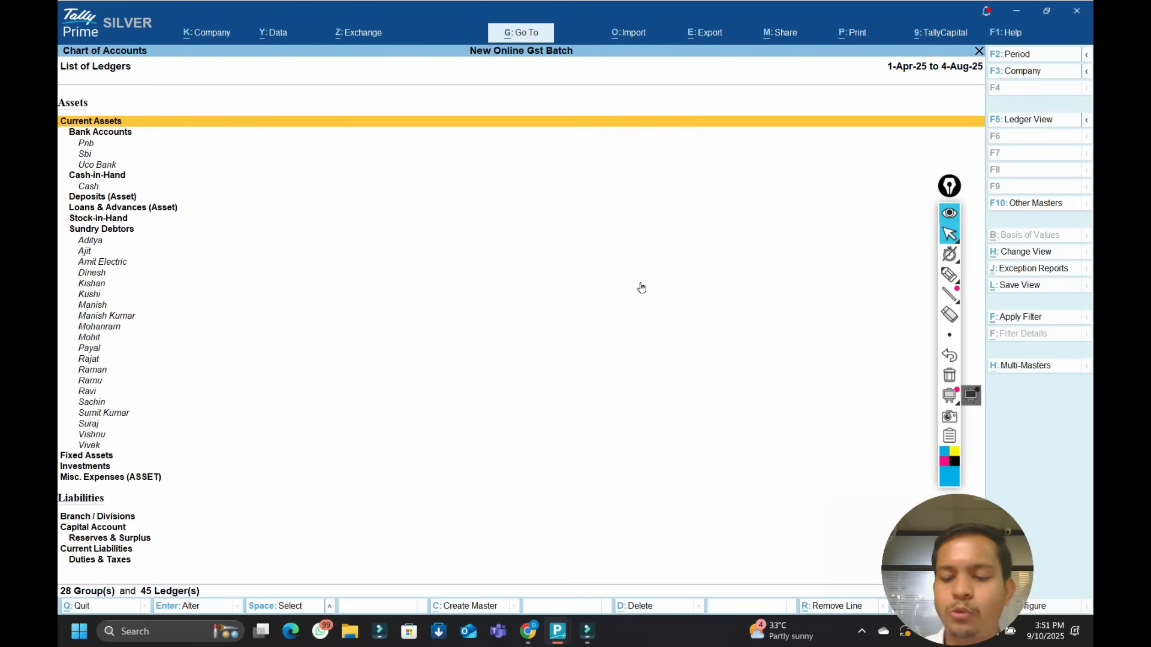
key("F12")
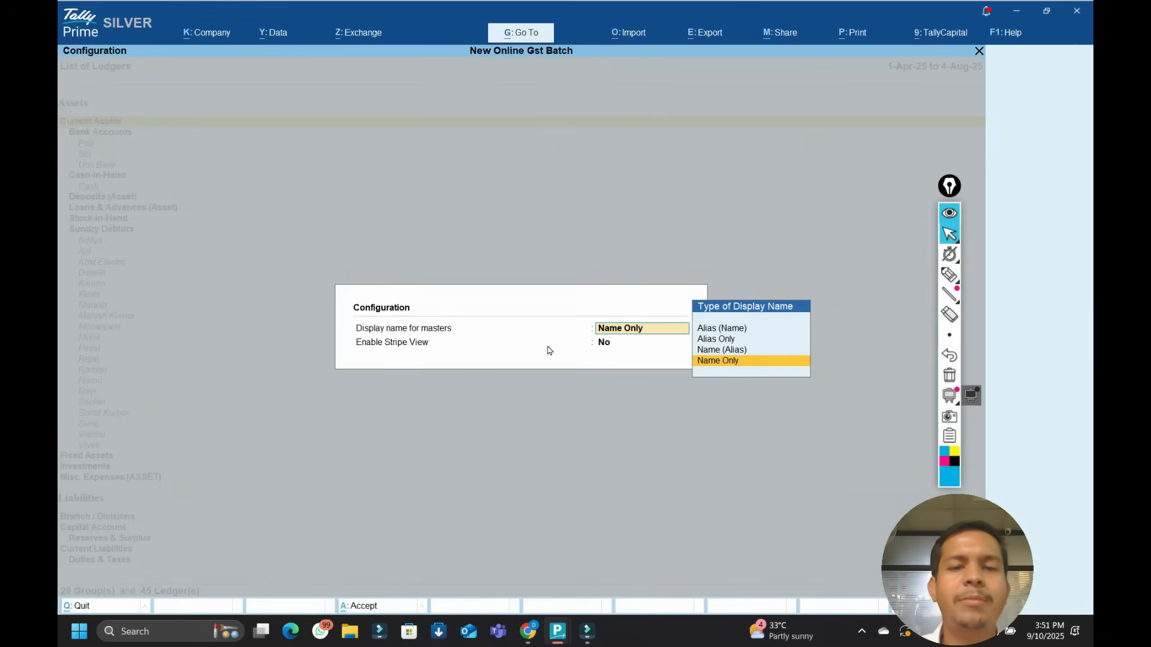
key("BackSpace")
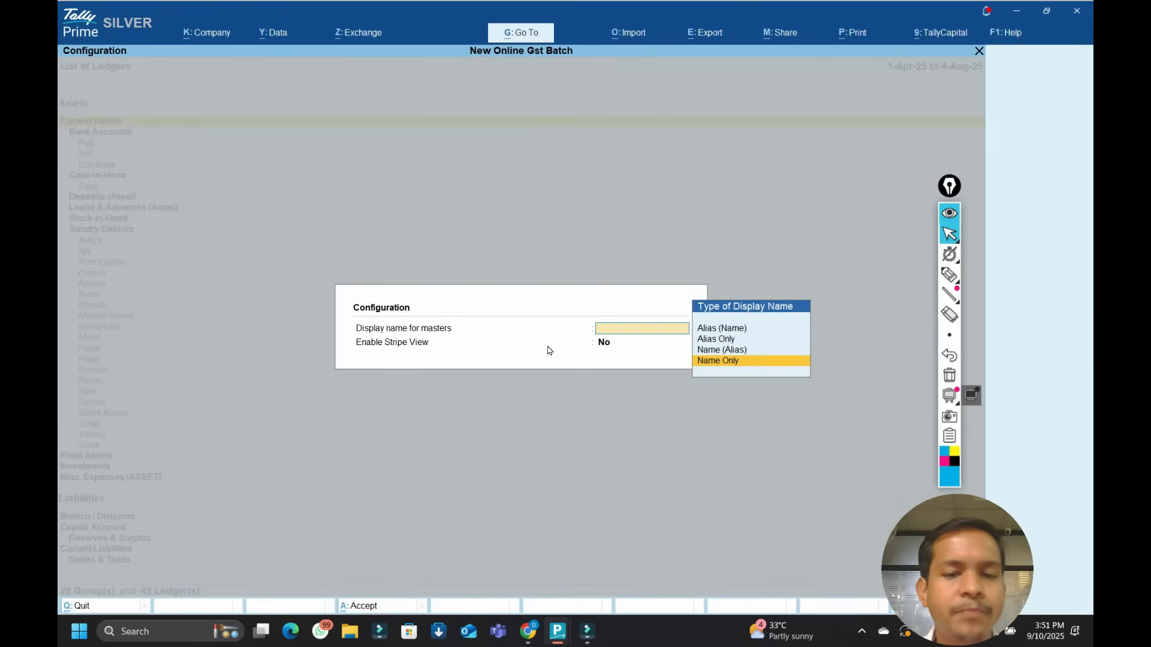
key("Escape")
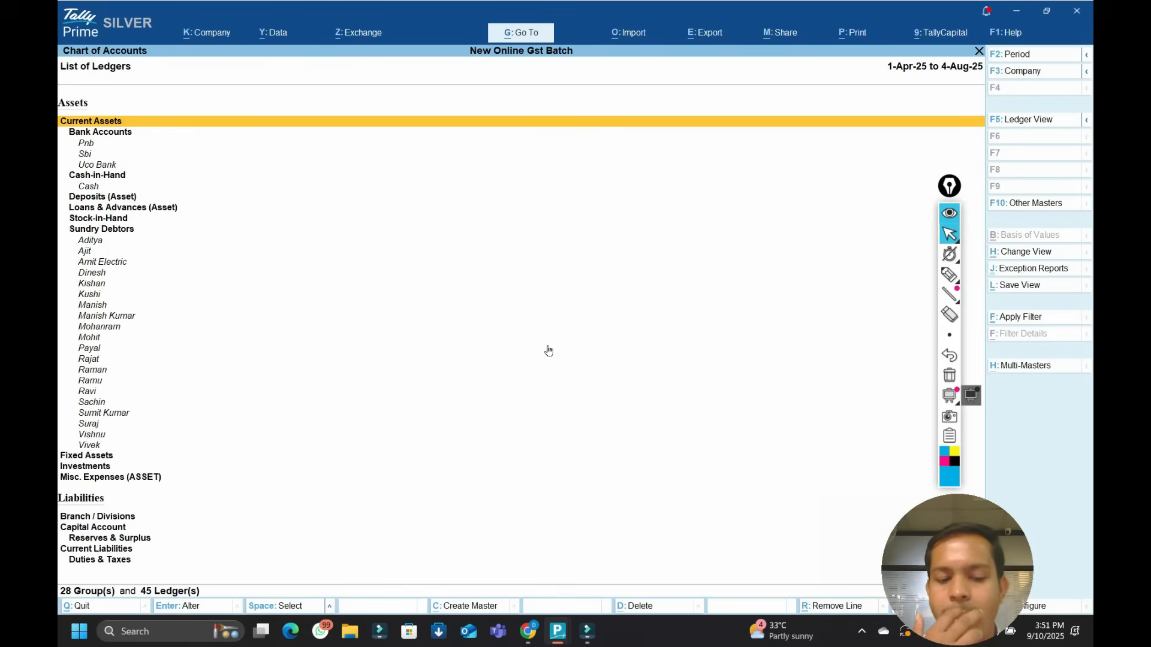
key("F2")
key("BackSpace")
key("Escape")
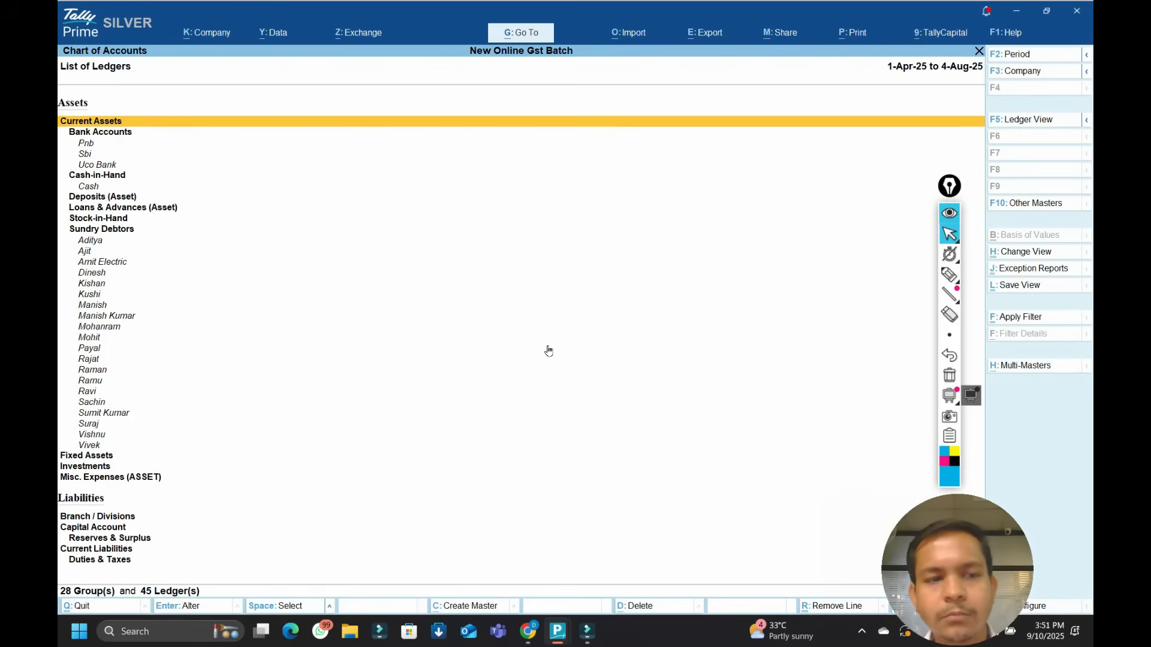
Leave the Chart of Accounts and open the Day Book.
key("Escape")
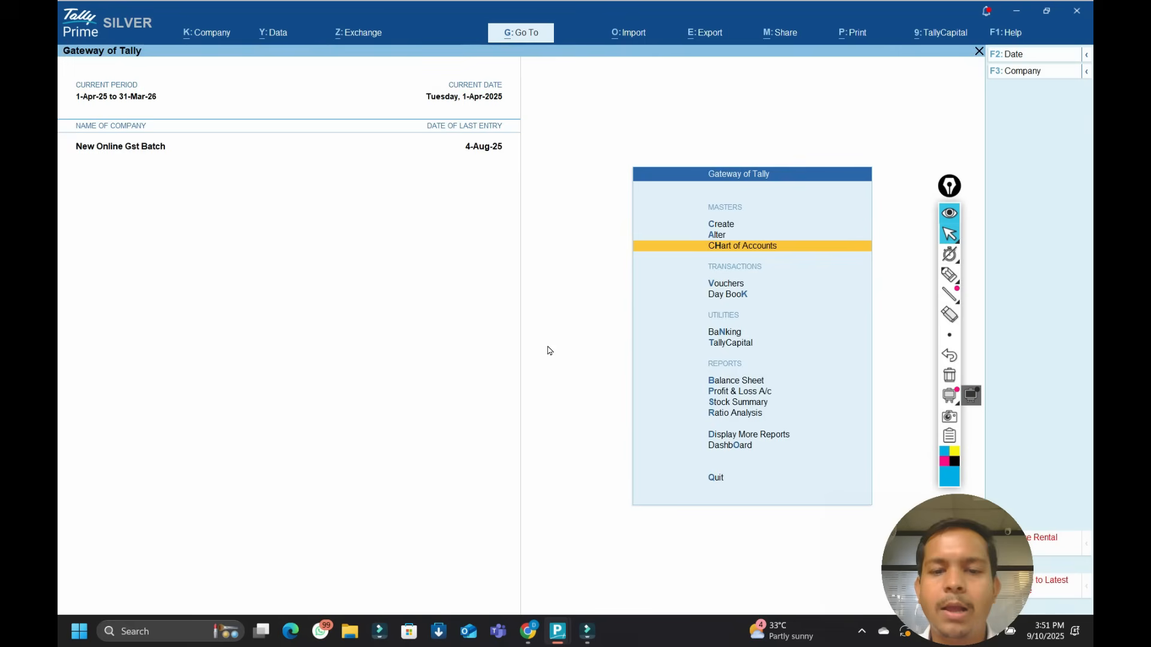
key("Down")
key("Down")
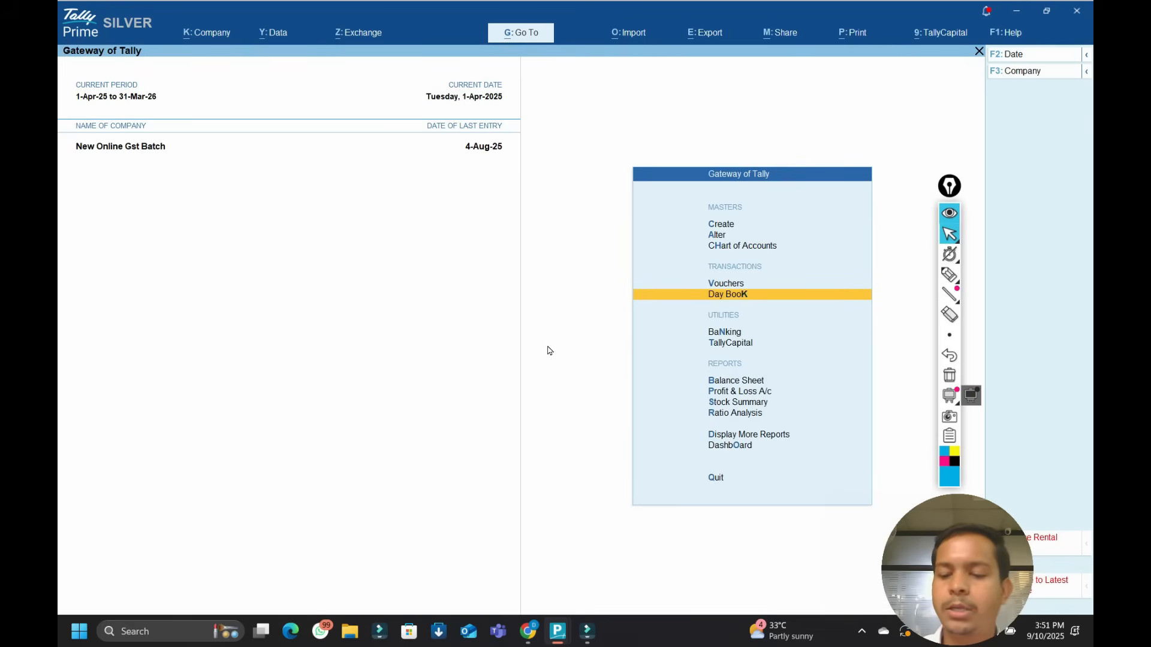
key("Return")
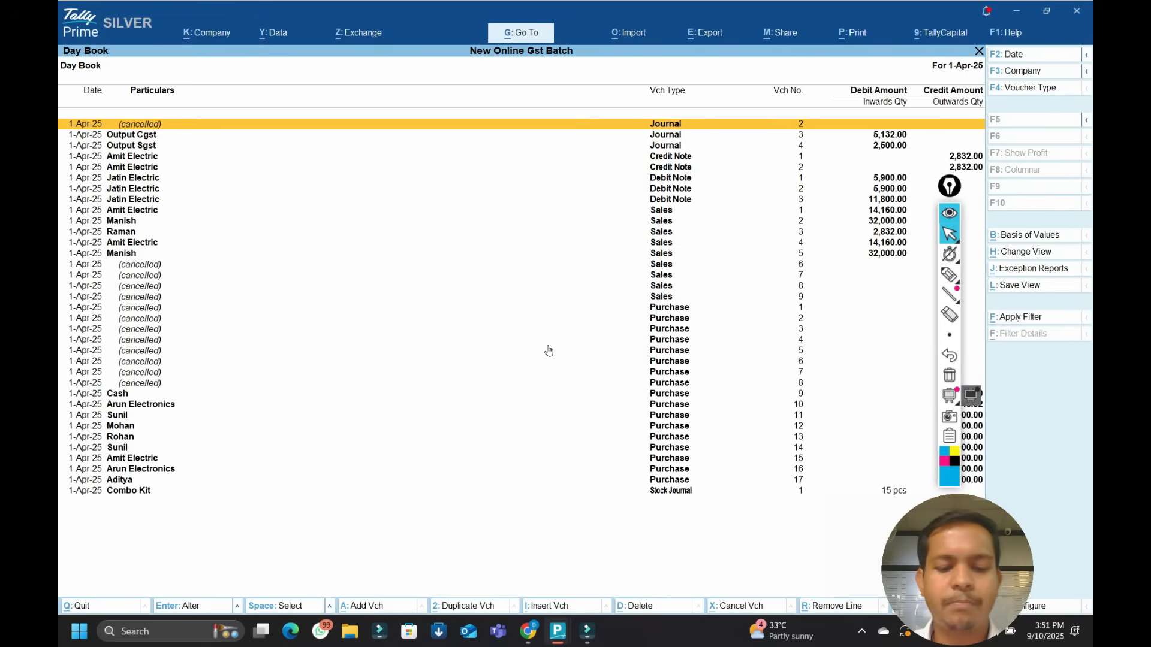
Show the Day Book for 1 May 2025.
key("F2")
type("-5")
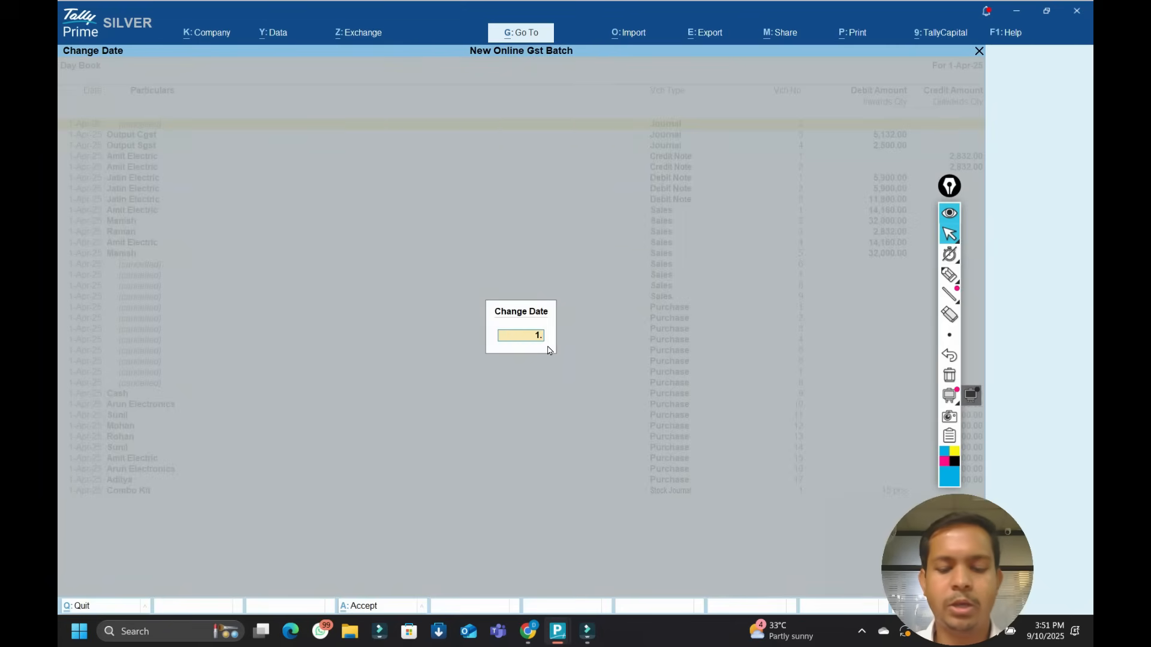
key("Return")
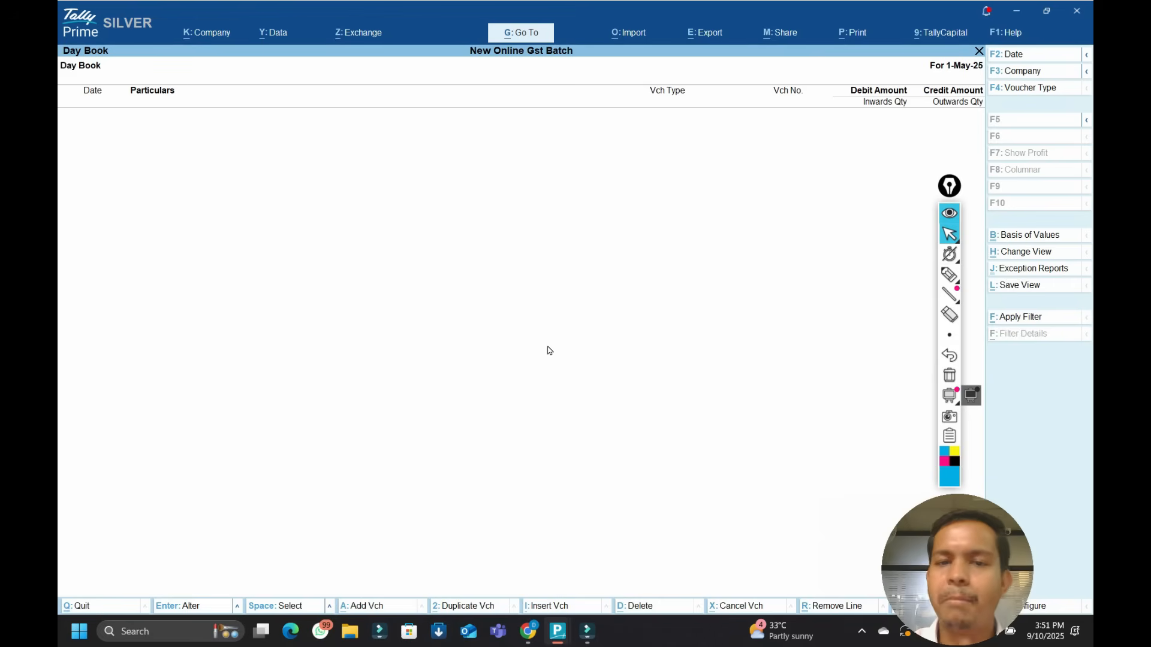
Change the Day Book date to 2 April 2025.
key("F2")
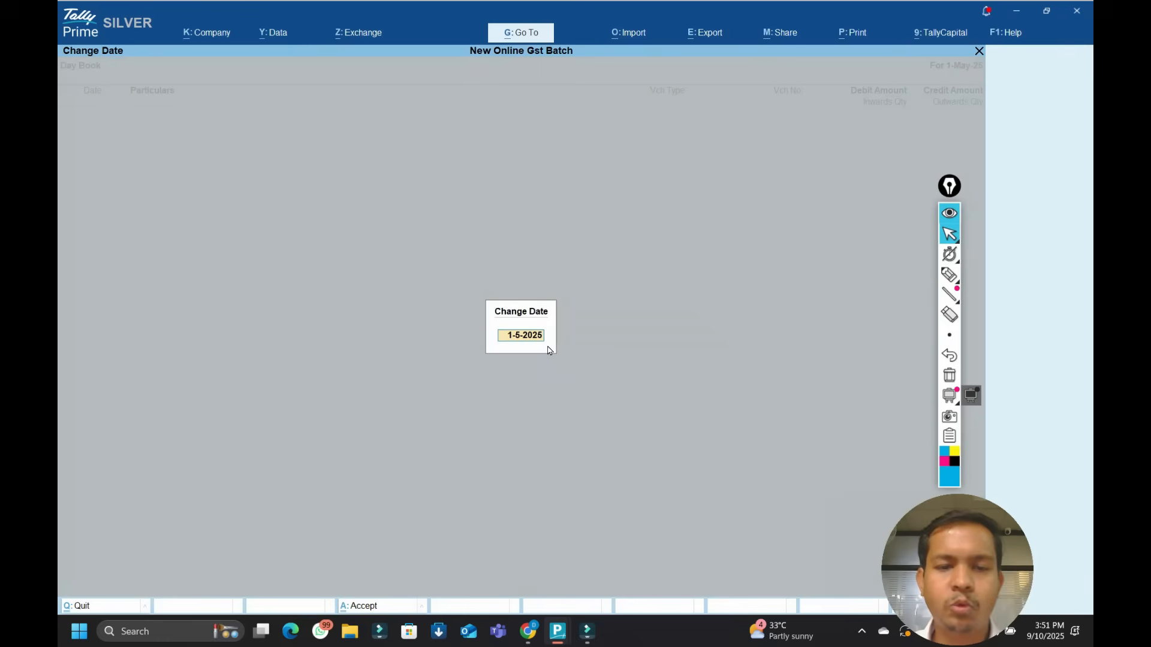
type("2.4")
key("Return")
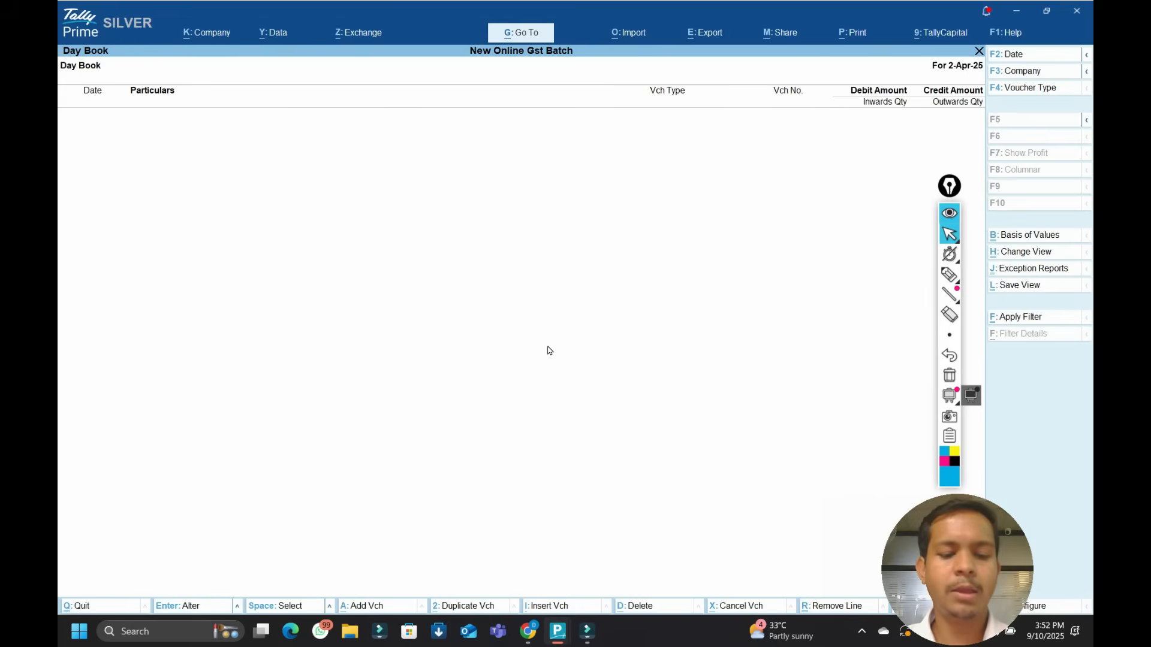
Return the Day Book to the vouchers of 1 April 2025.
key("F2")
type("1.4")
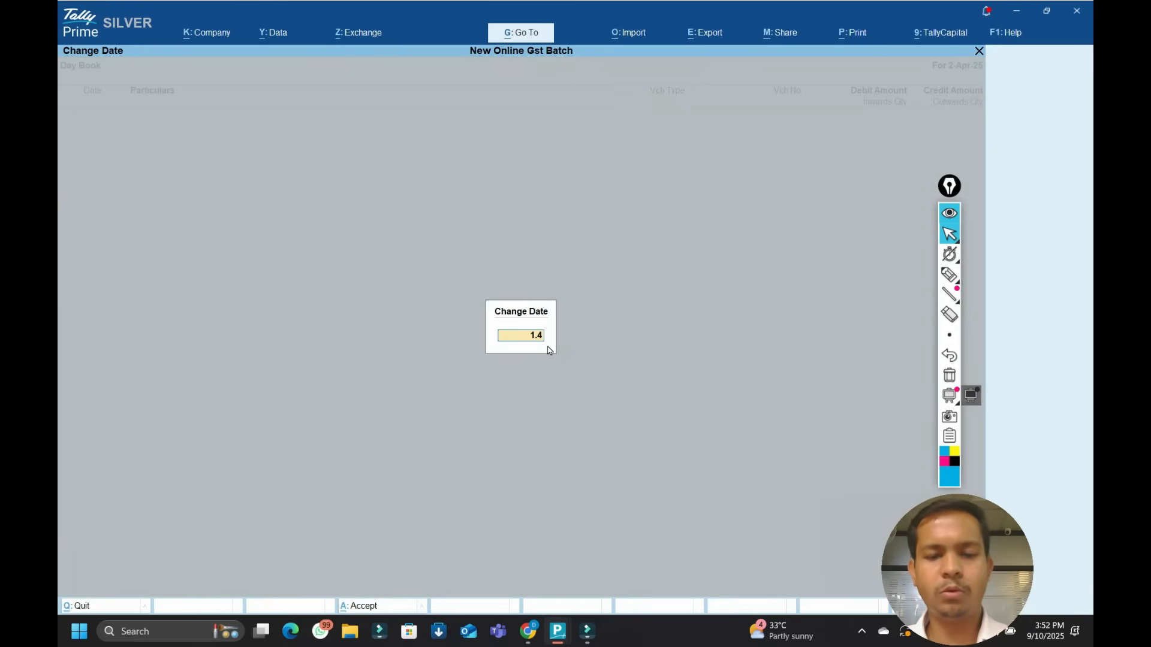
key("Return")
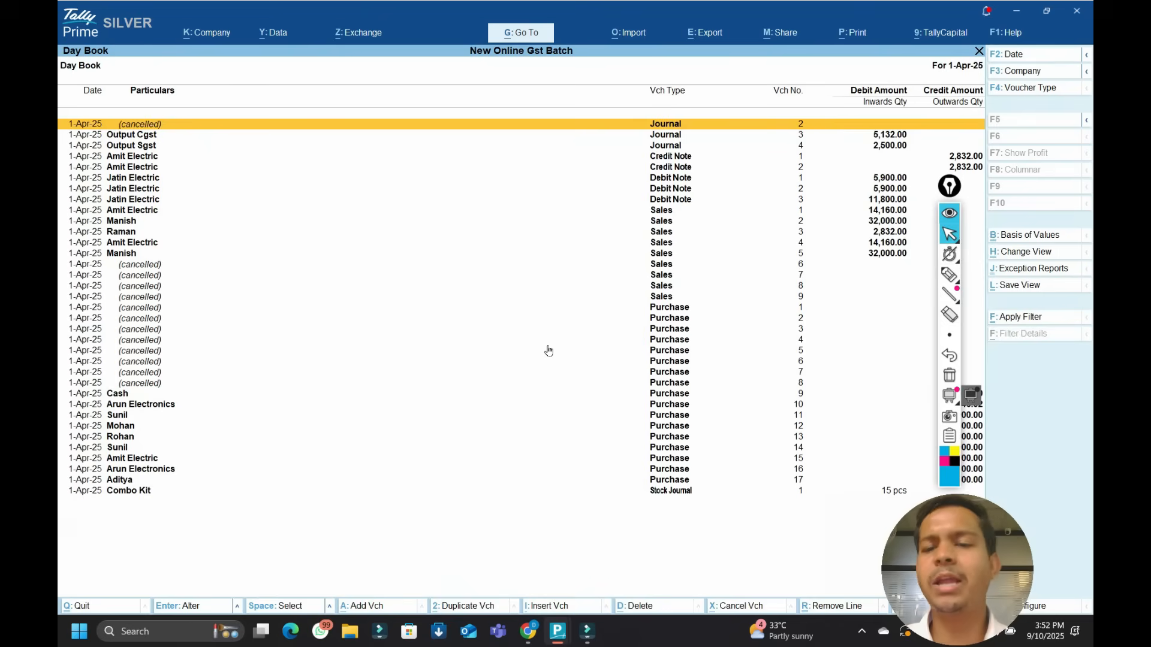
Submit an empty date for the Day Book to list vouchers of the whole entry period.
key("F2")
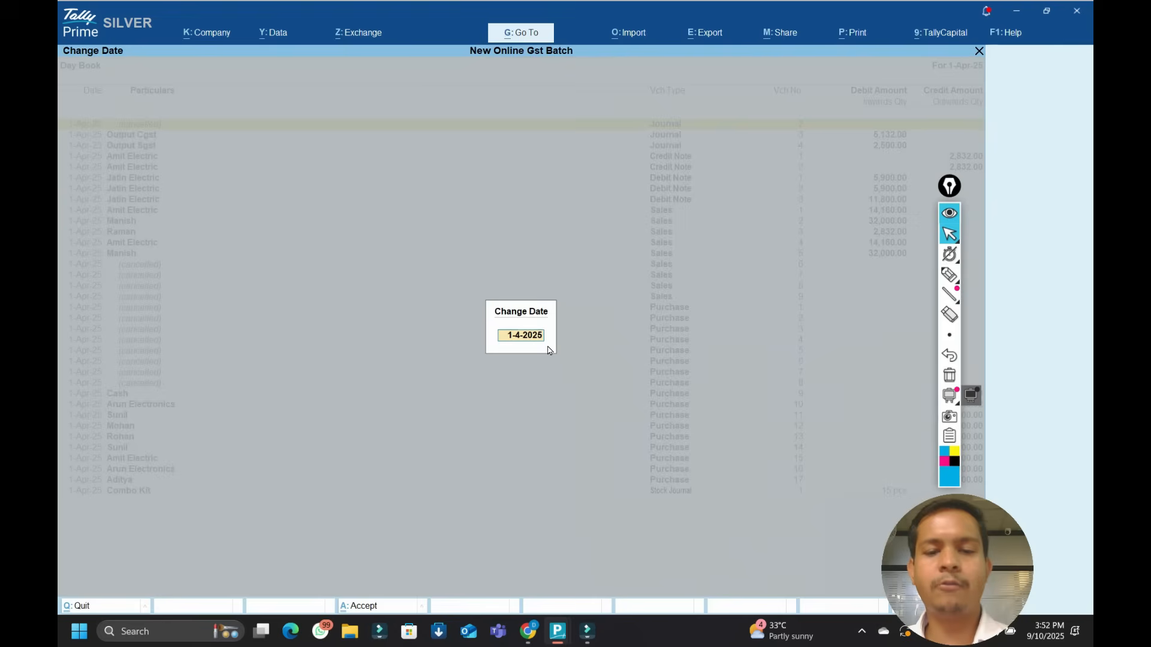
key("BackSpace")
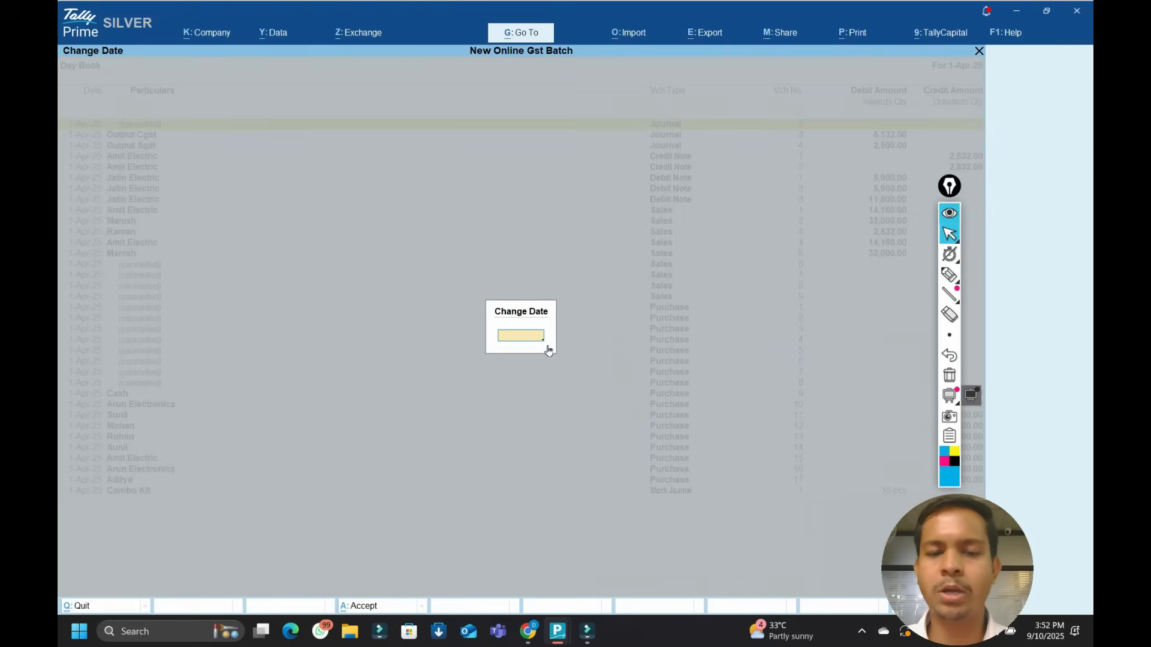
key("Return")
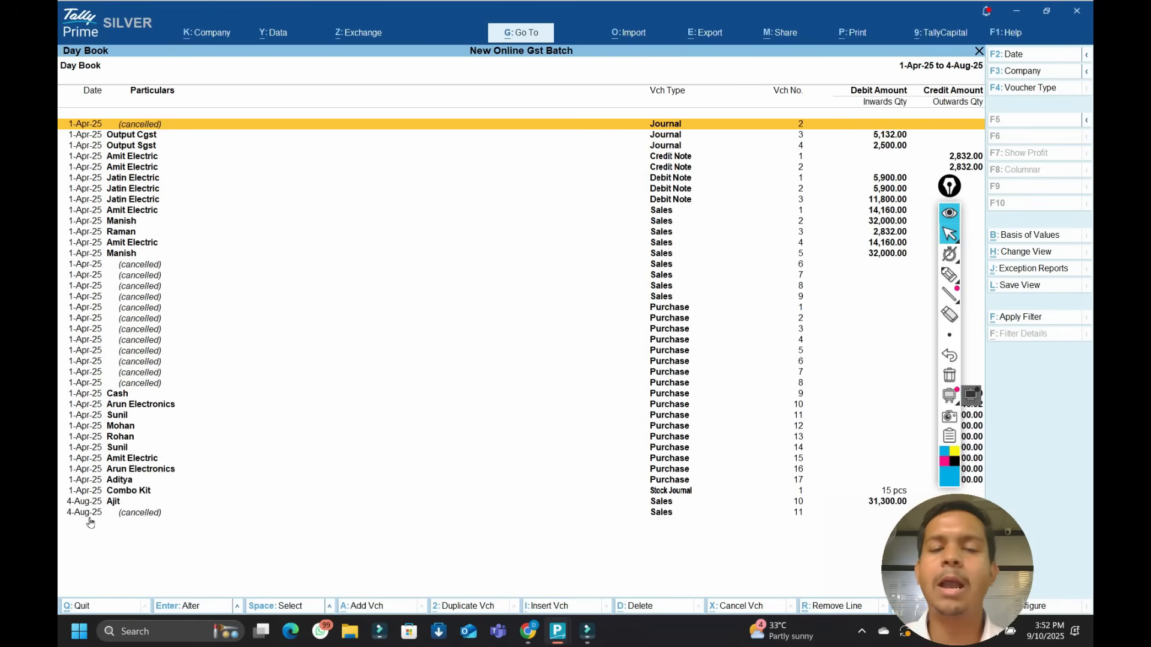
Set the Day Book period from 1 April 2025 to 1 June 2025.
key("alt+F2")
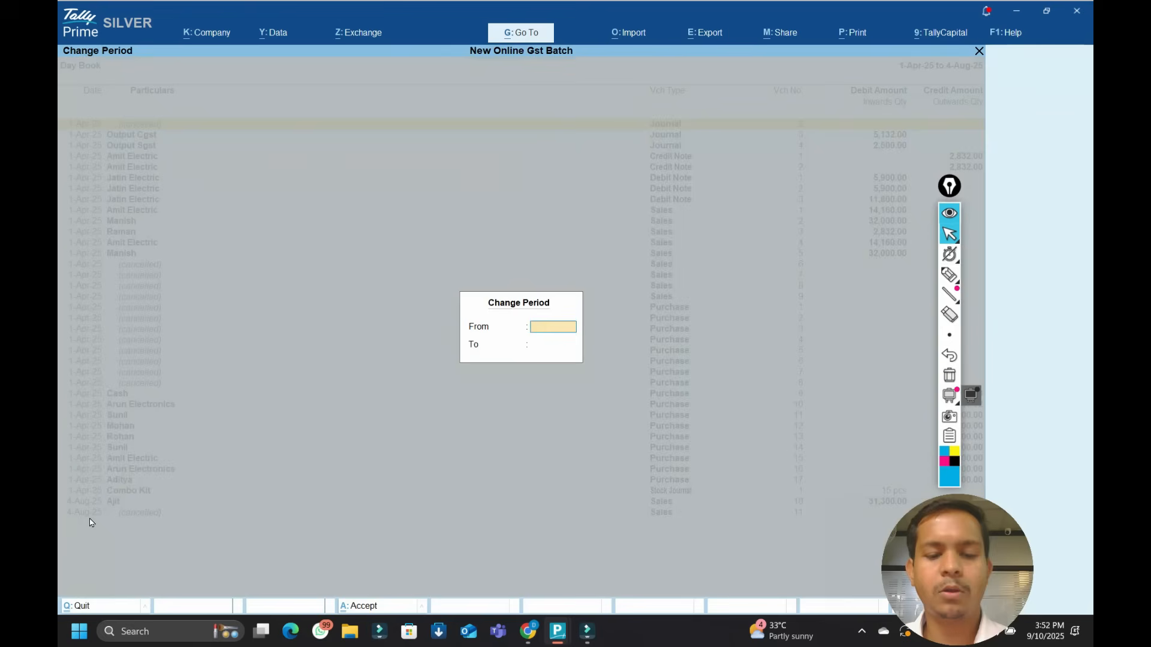
type("1-4")
key("Return")
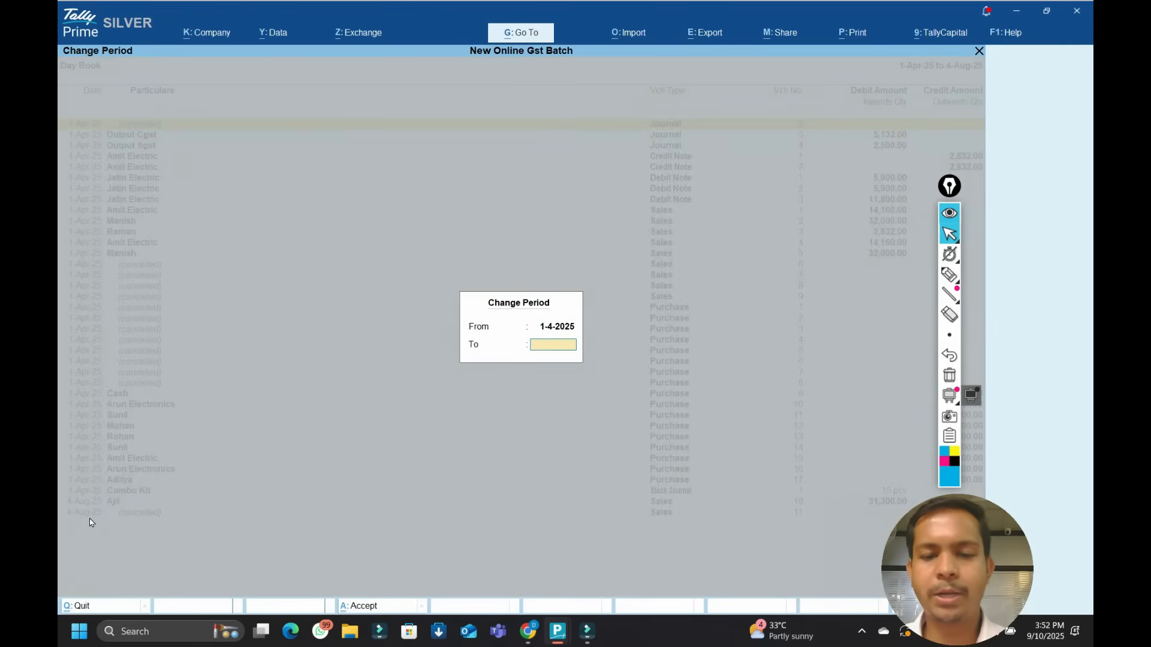
type("1.6")
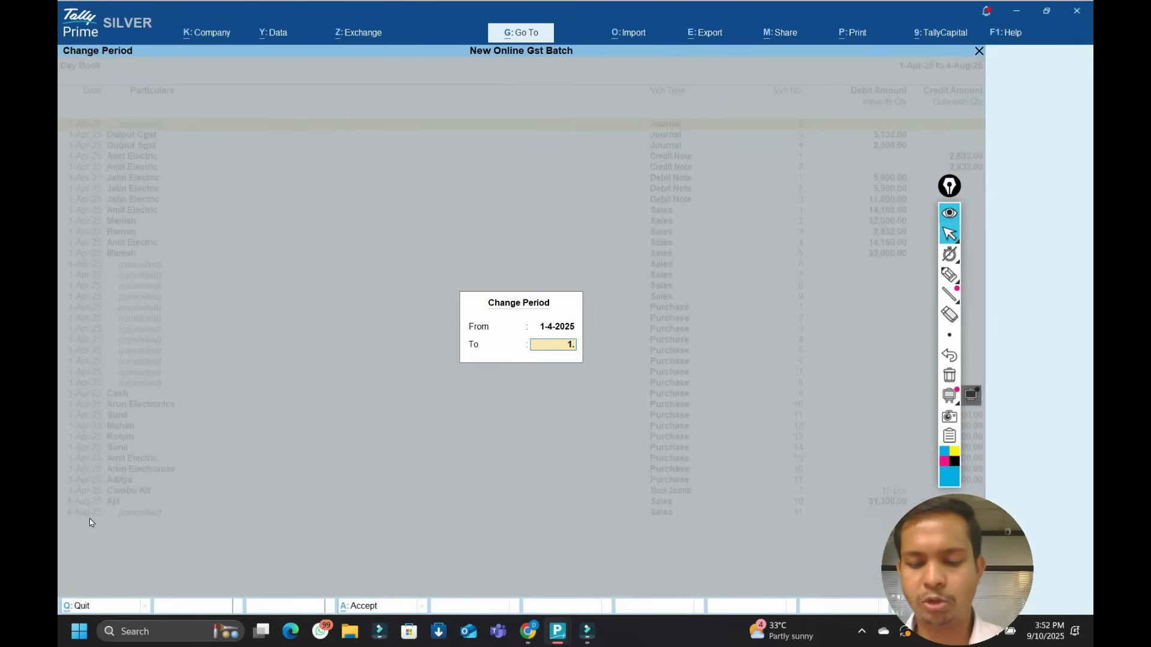
key("Return")
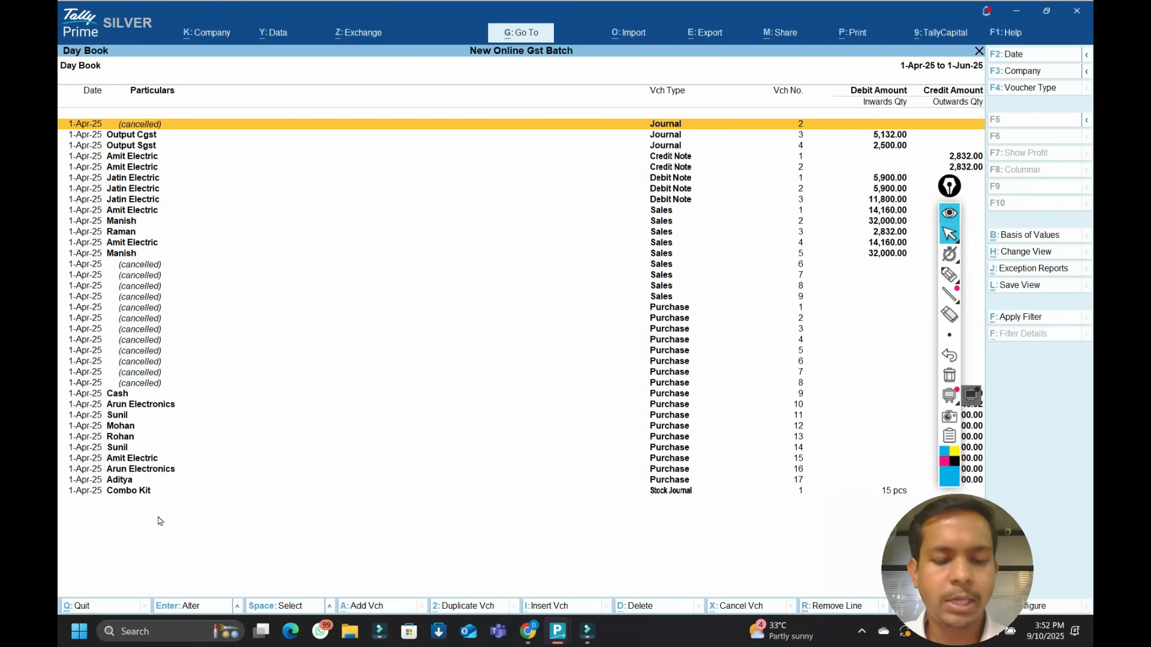
Submit an empty Day Book date to list the vouchers of the whole entry period.
key("F2")
key("BackSpace")
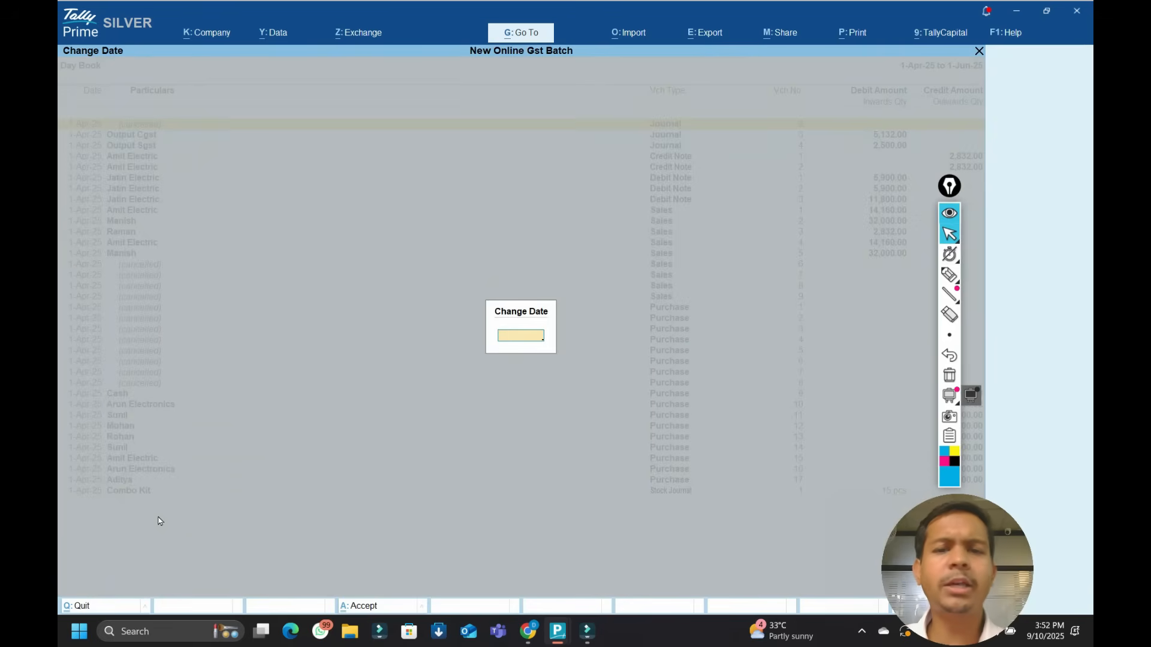
key("Return")
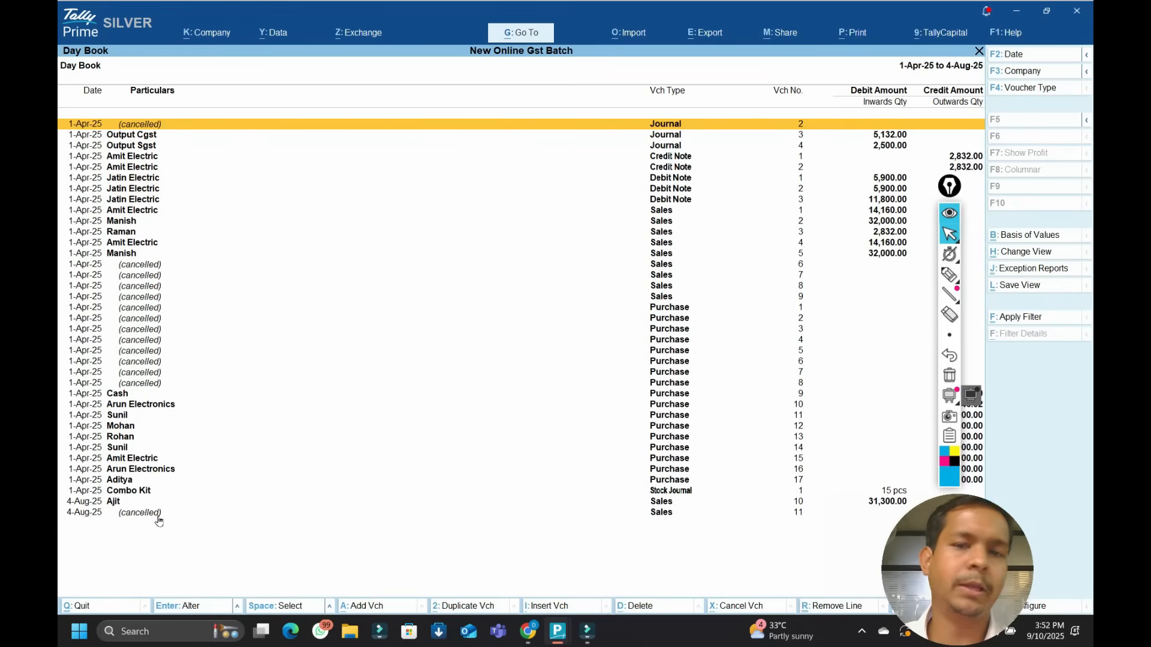
Set the Day Book date to 1 April 2025, and step through the days to 3 April and back.
key("F2")
key("BackSpace")
type("1.4")
key("Return")
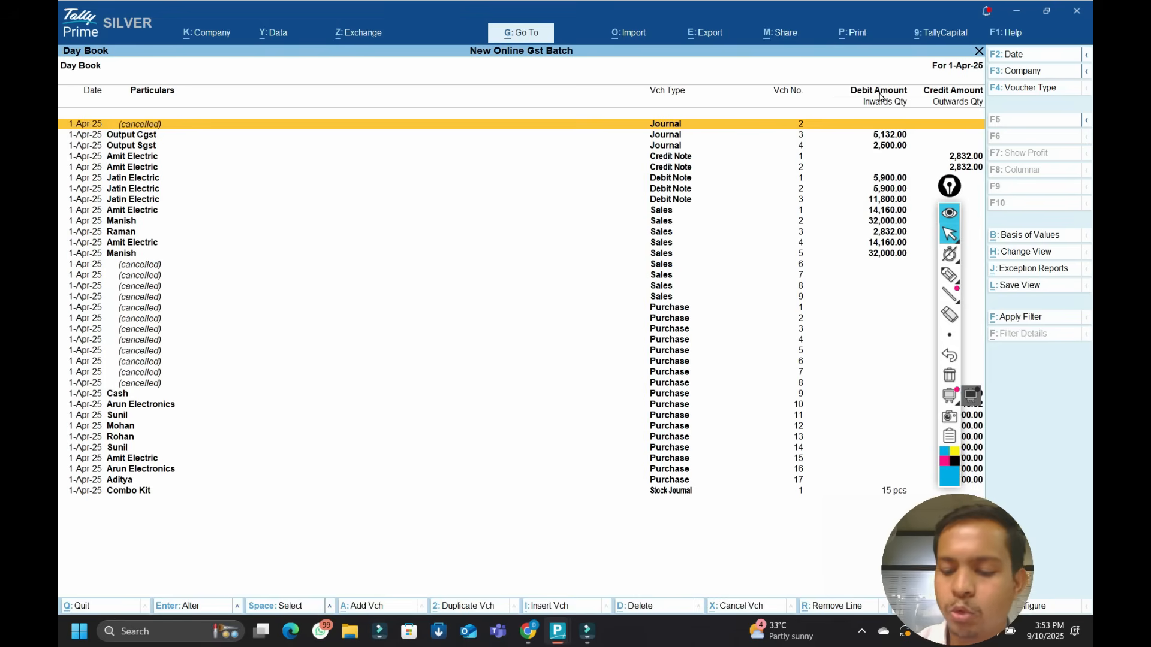
key("Page_Down")
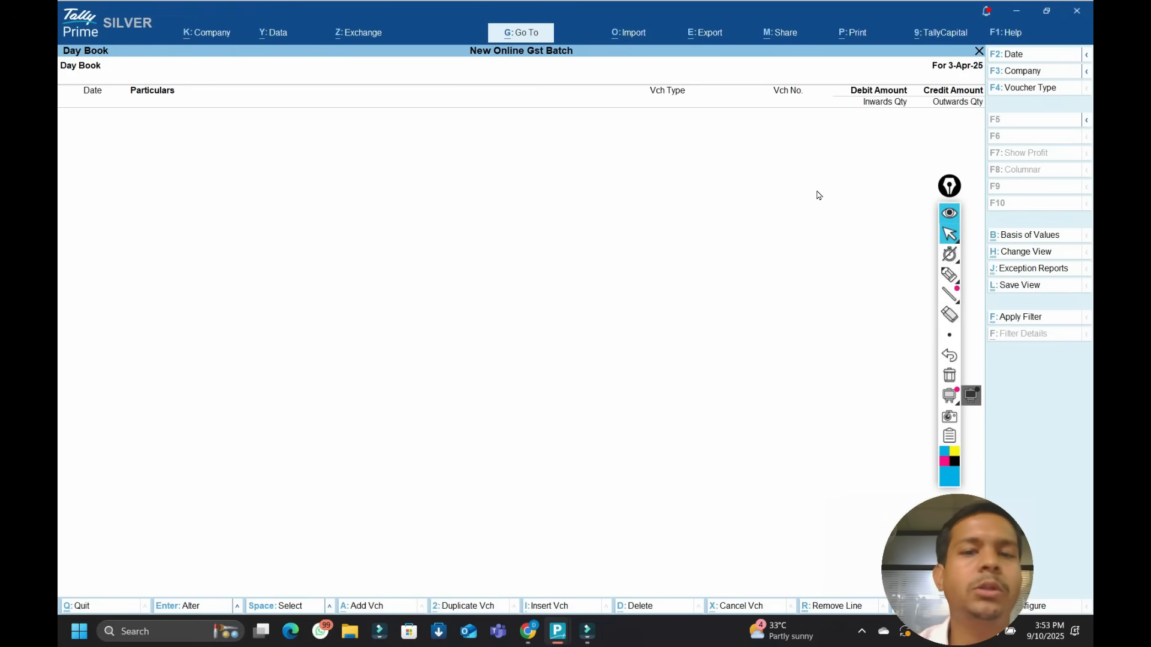
key("minus")
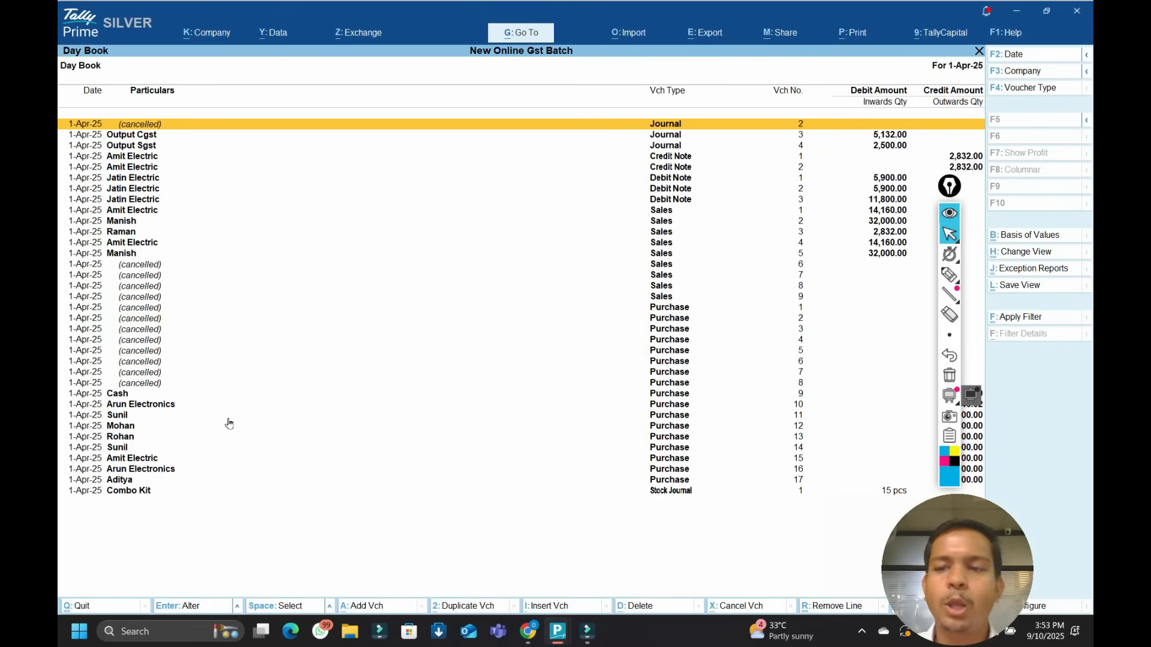
List only the Sales vouchers of the whole entry period in the Day Book.
key("F2")
key("BackSpace")
key("Return")
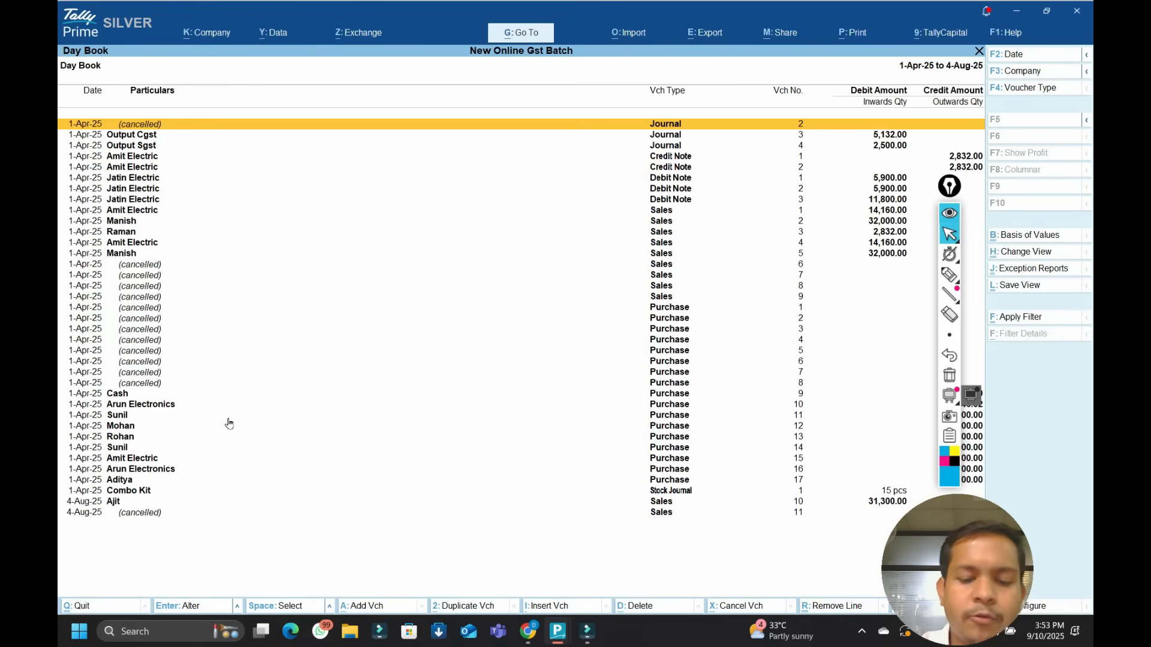
key("F4")
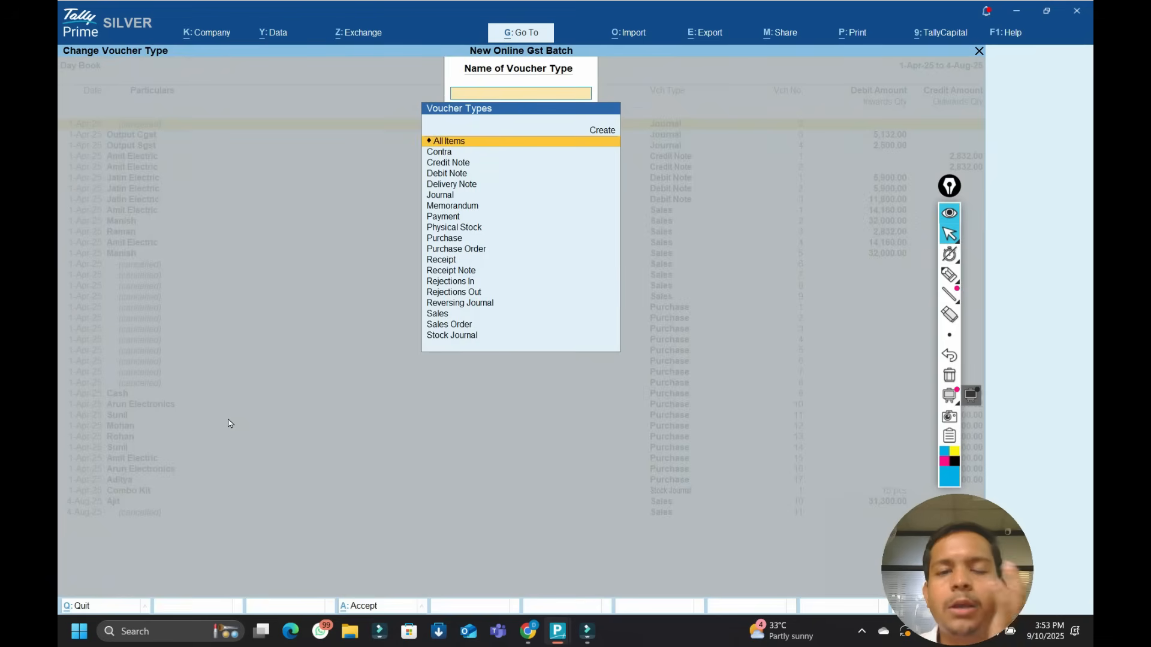
type("sa")
key("Down")
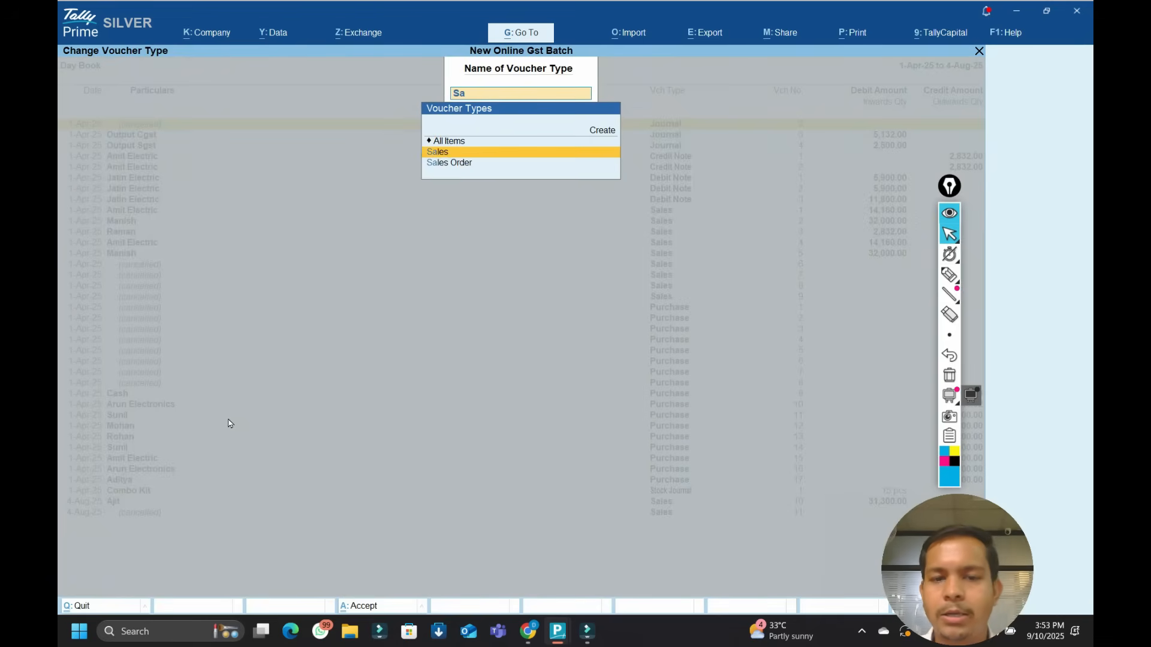
key("Return")
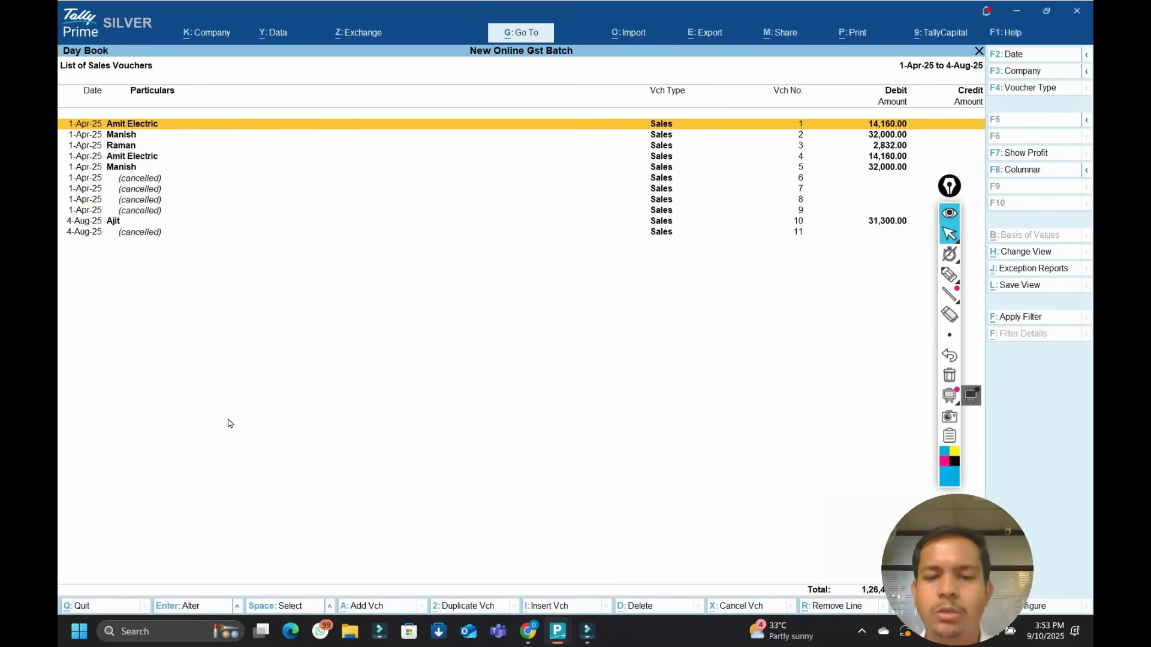
Reopen the Day Book and list only its Purchase vouchers for 1 April 2025.
key("Escape")
key("Return")
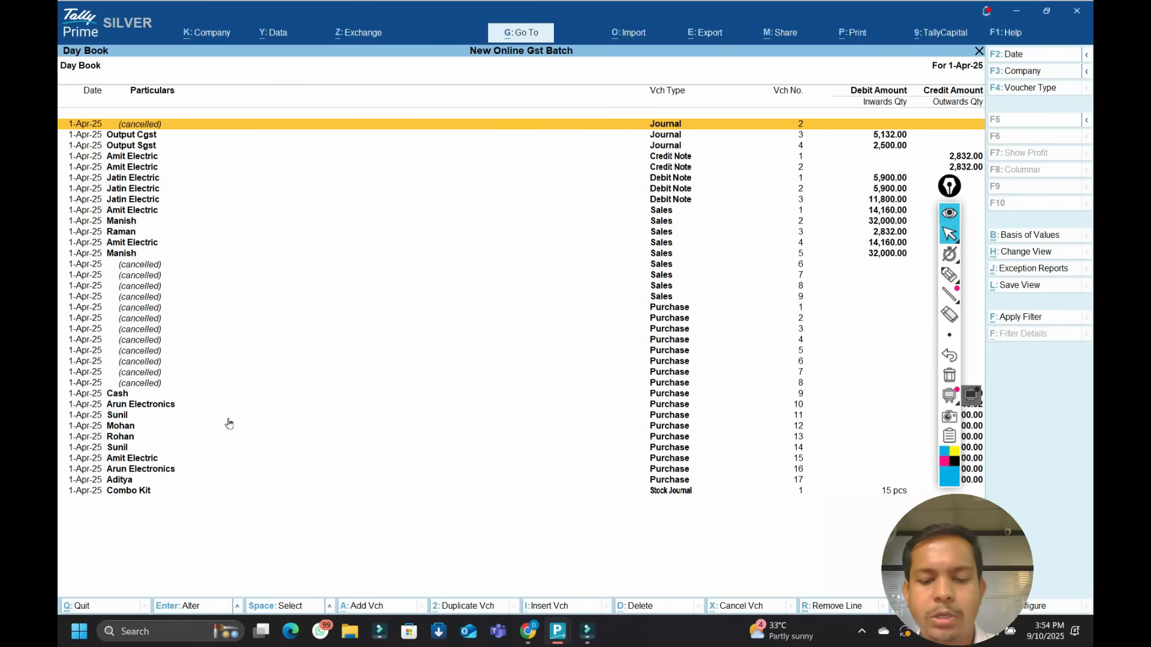
key("F4")
type("Pu")
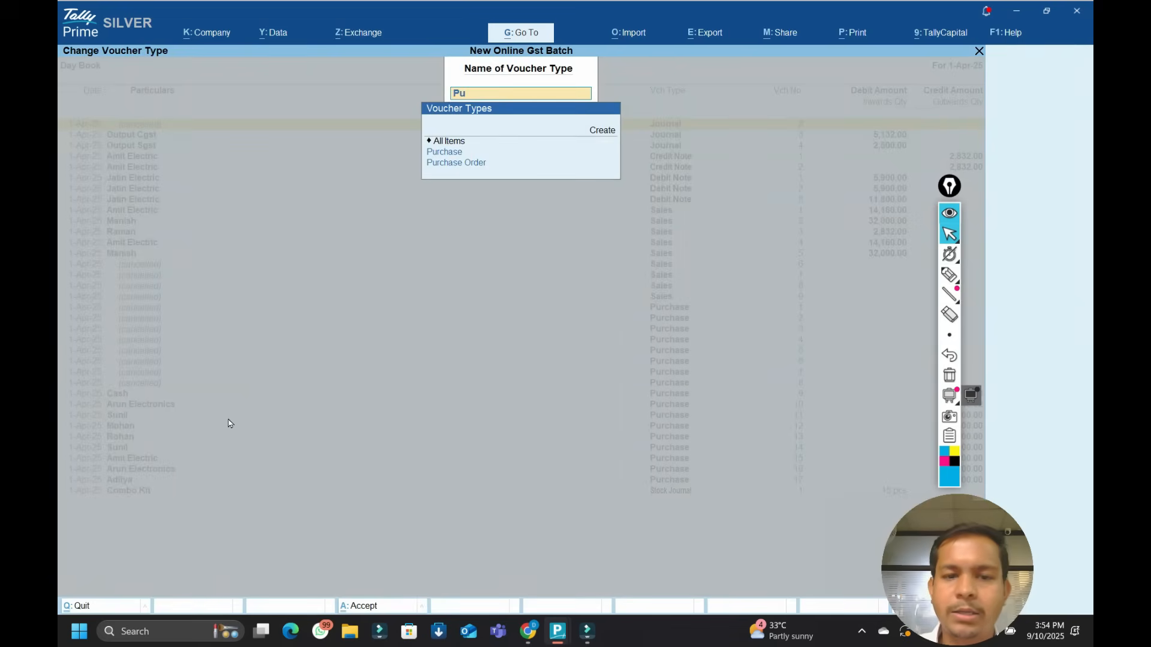
key("Return")
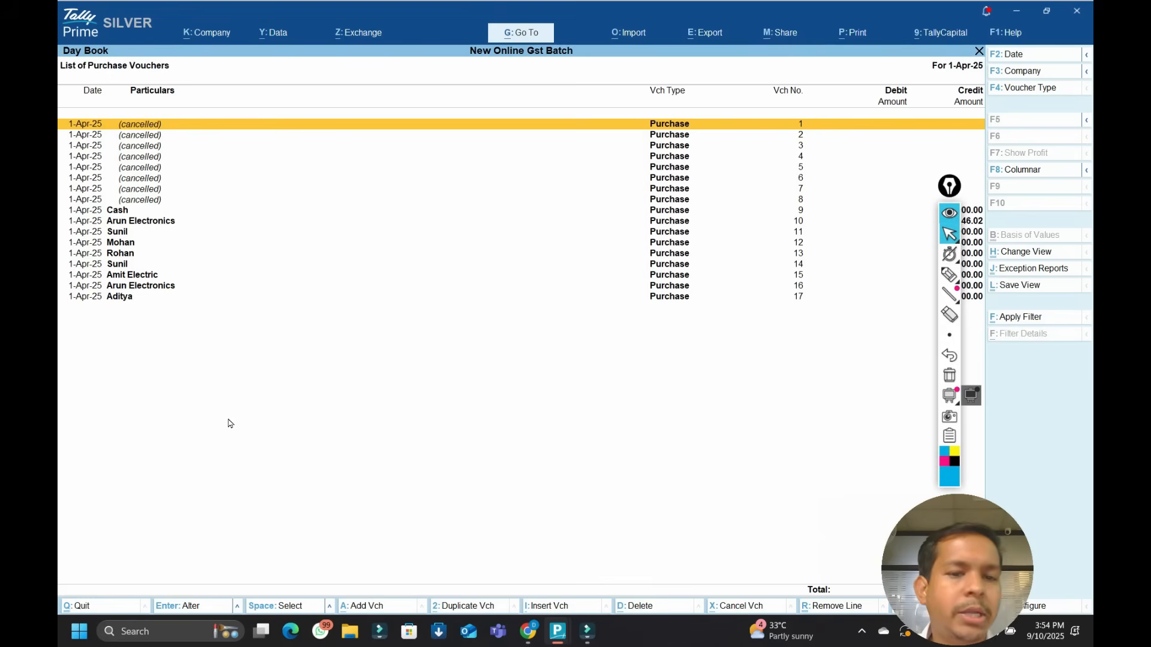
Reopen the Day Book with all voucher types, and view its configuration options without changing them.
key("Escape")
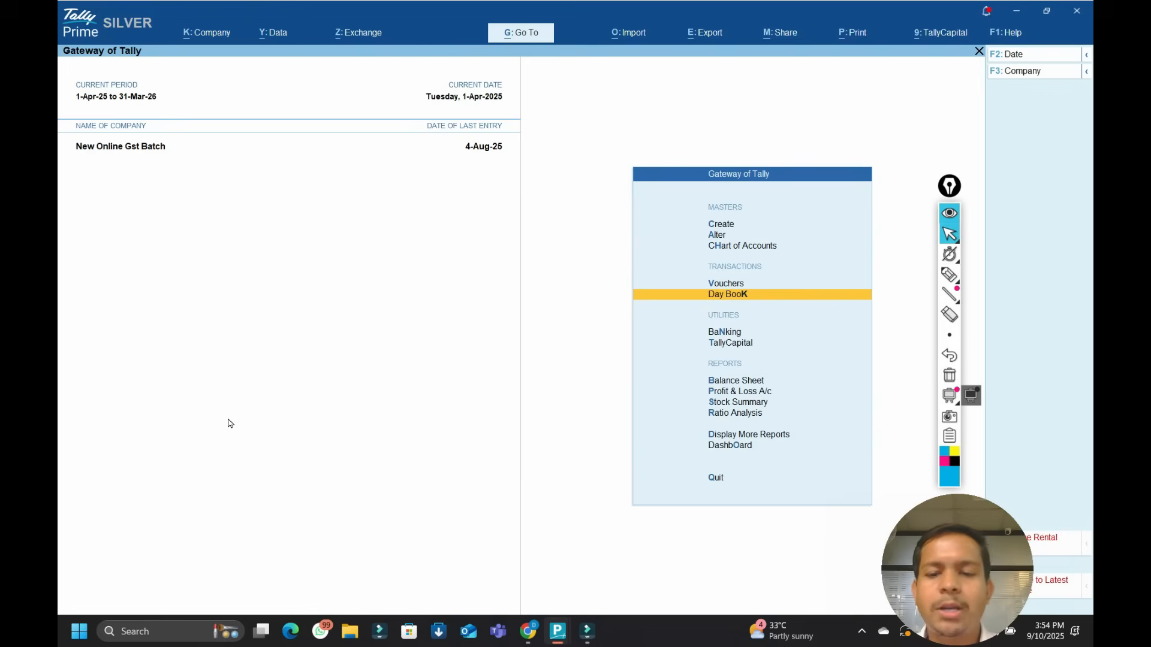
key("Return")
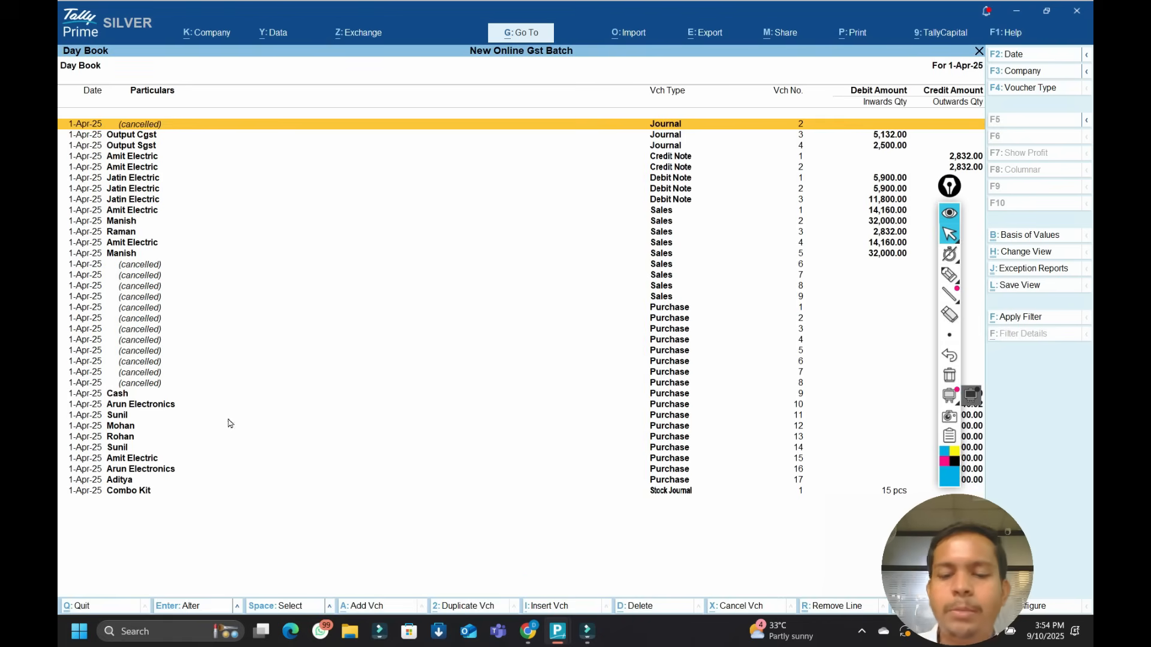
key("F12")
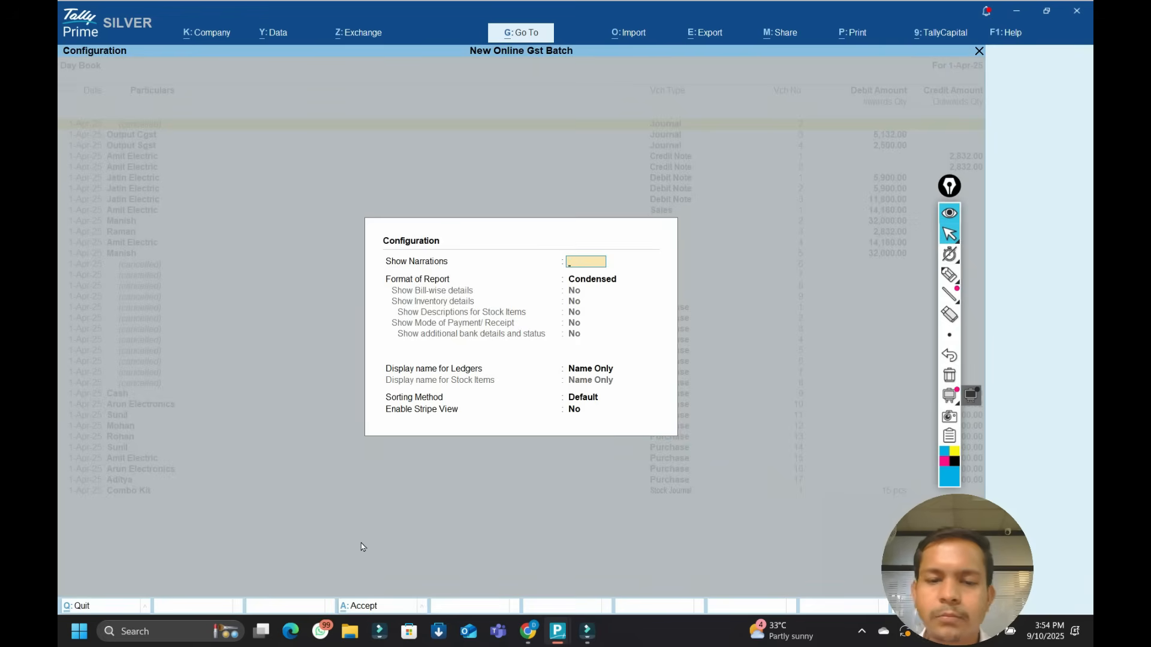
key("Escape")
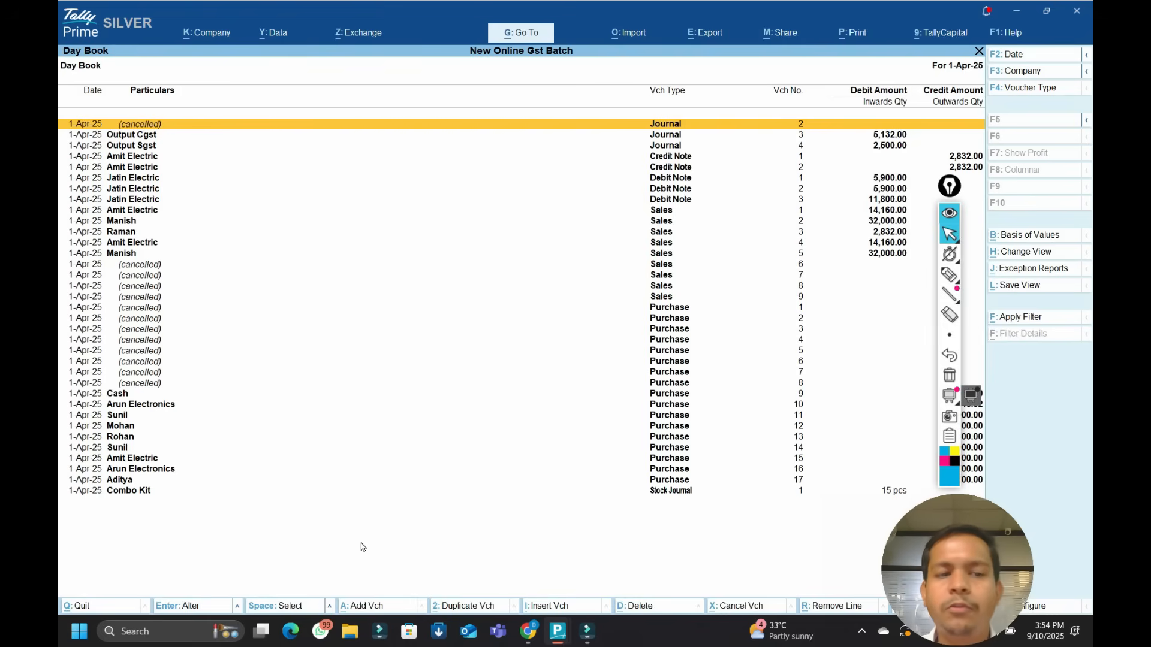
key("Down")
key("Down")
key("Down")
key("Up")
key("Up")
key("Up")
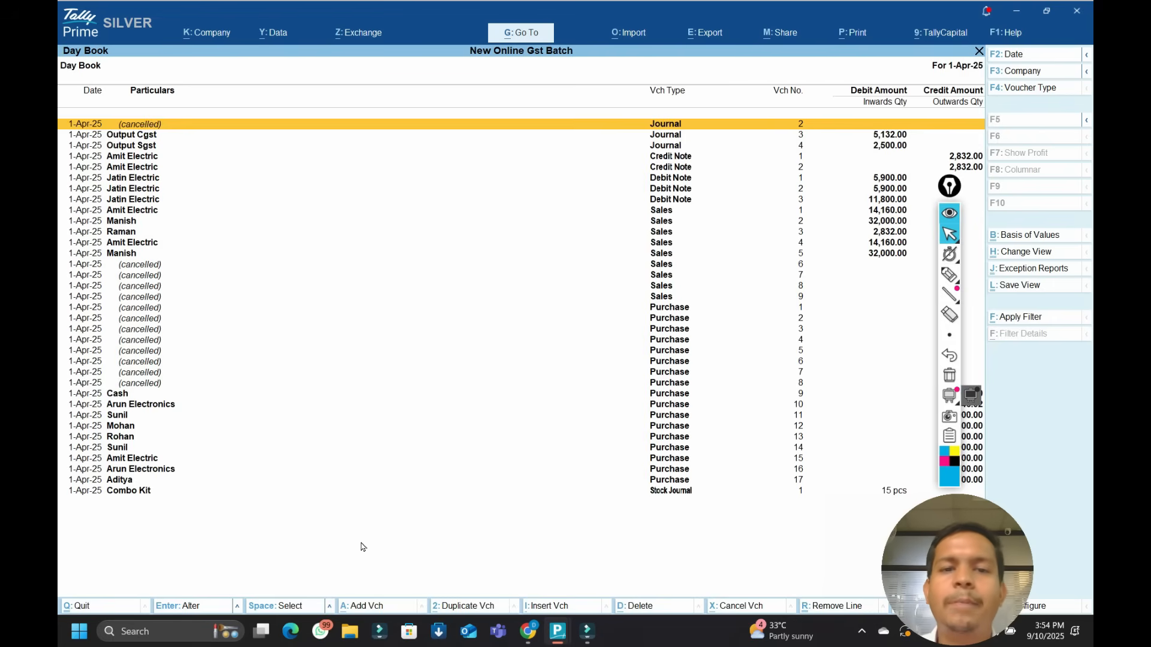
Show the Day Book in detailed format to examine the ledger entries of its vouchers, and return it to condensed format.
key("alt+F5")
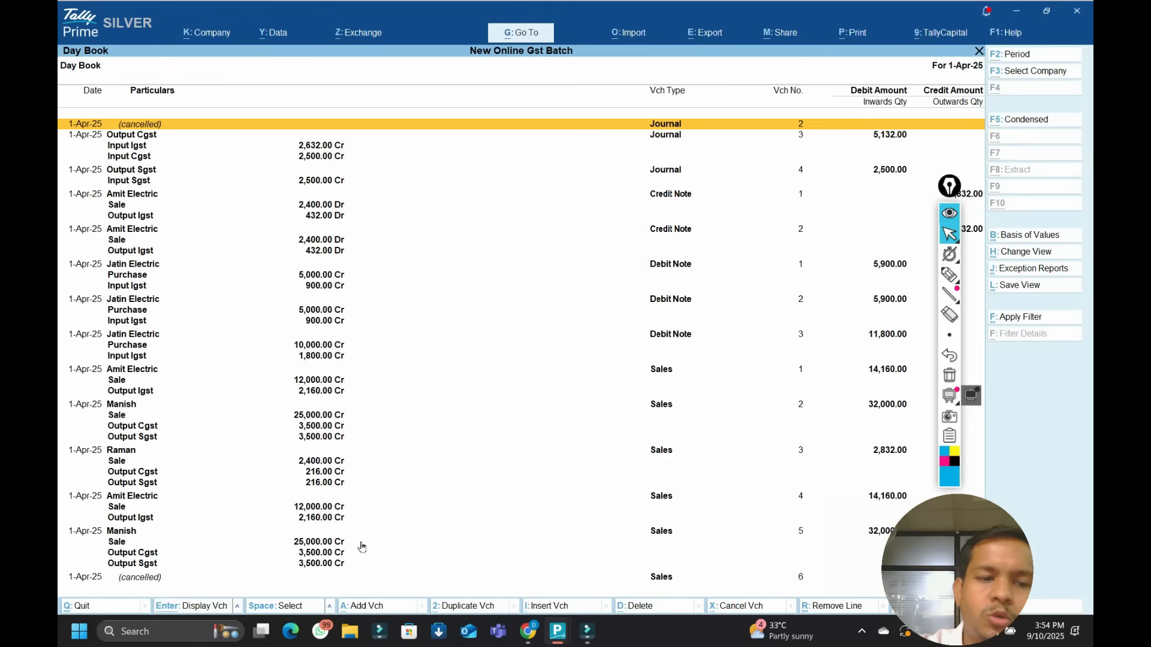
key("Down")
key("Down")
key("Down")
key("Down")
key("Down")
key("Down")
key("Down")
key("Down")
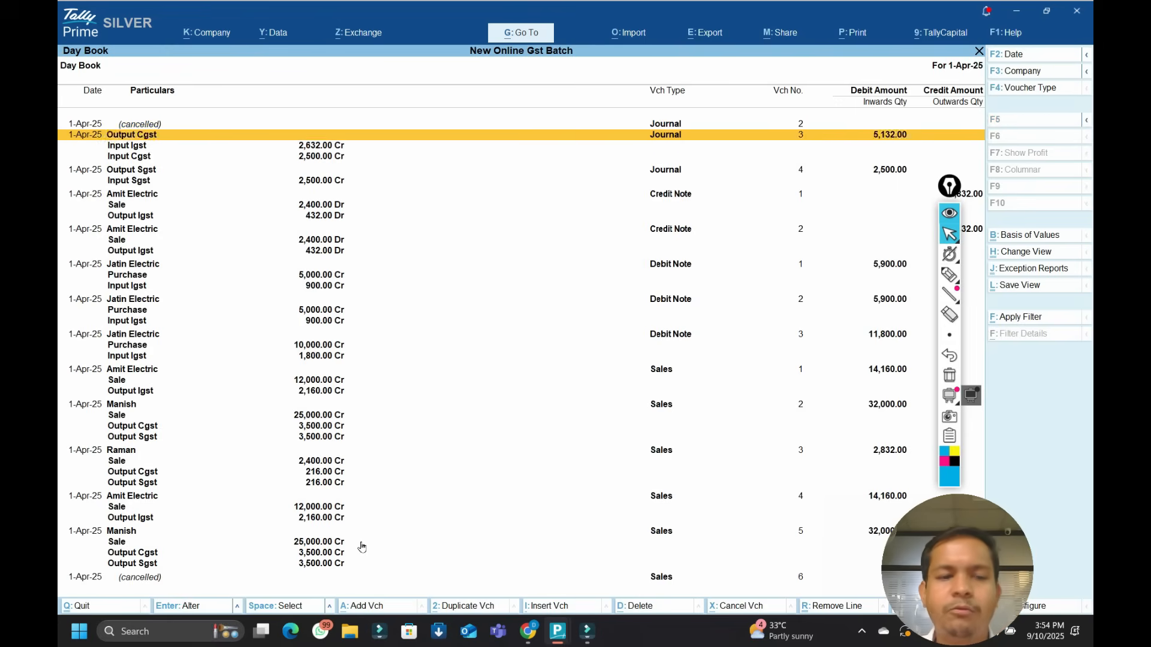
key("Down")
key("Up")
key("Up")
key("Up")
key("Up")
key("Up")
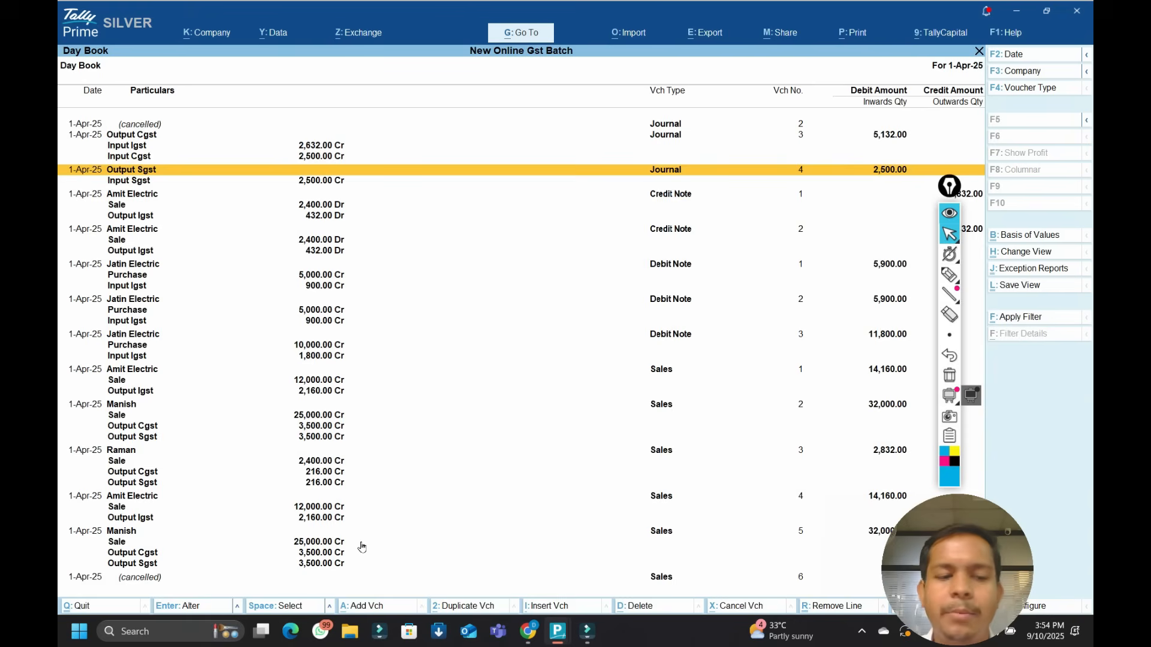
key("Down")
key("Down")
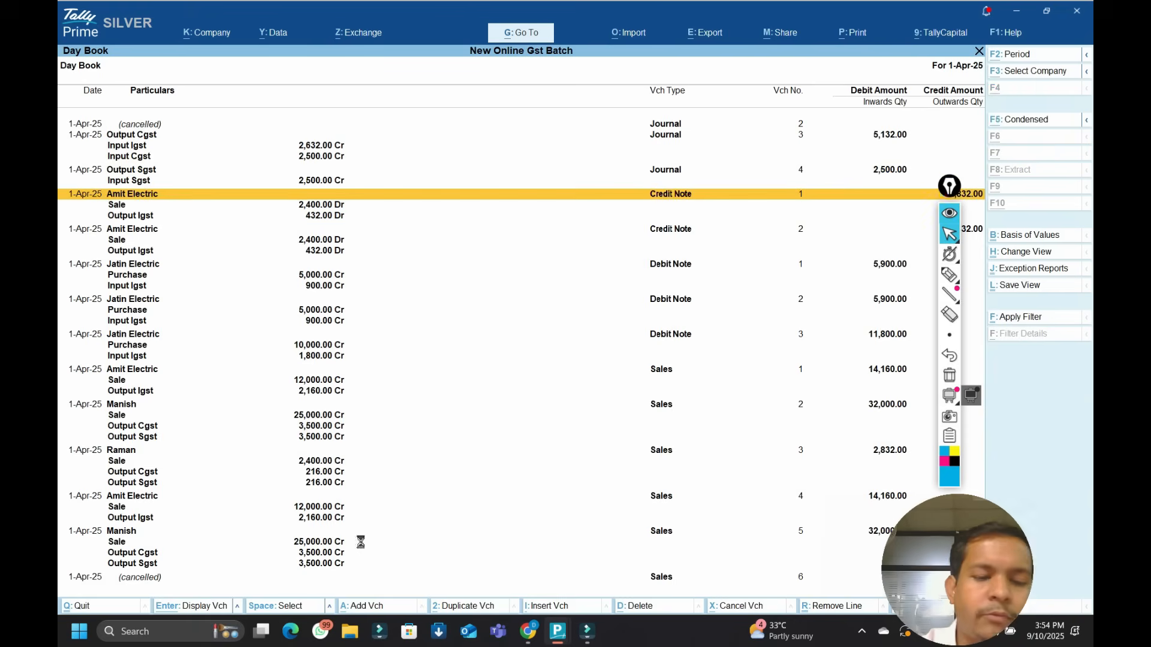
key("alt+F5")
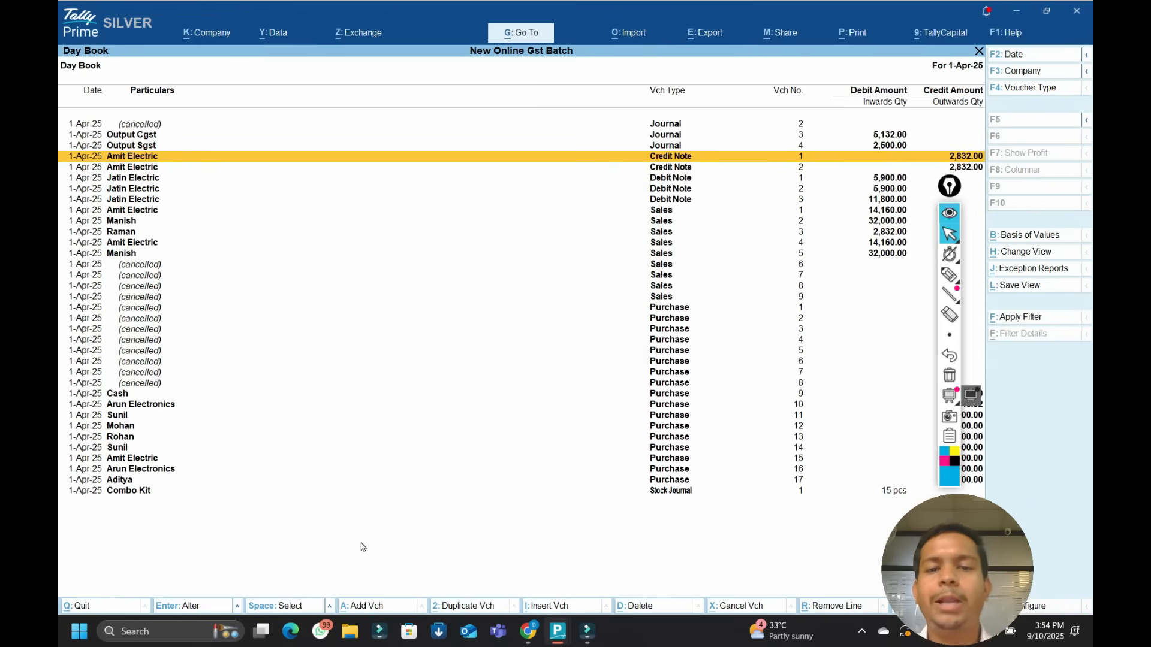
Leave the Day Book, briefly open voucher entry from the Gateway of Tally, and return to the Day Book.
key("Escape")
key("Up")
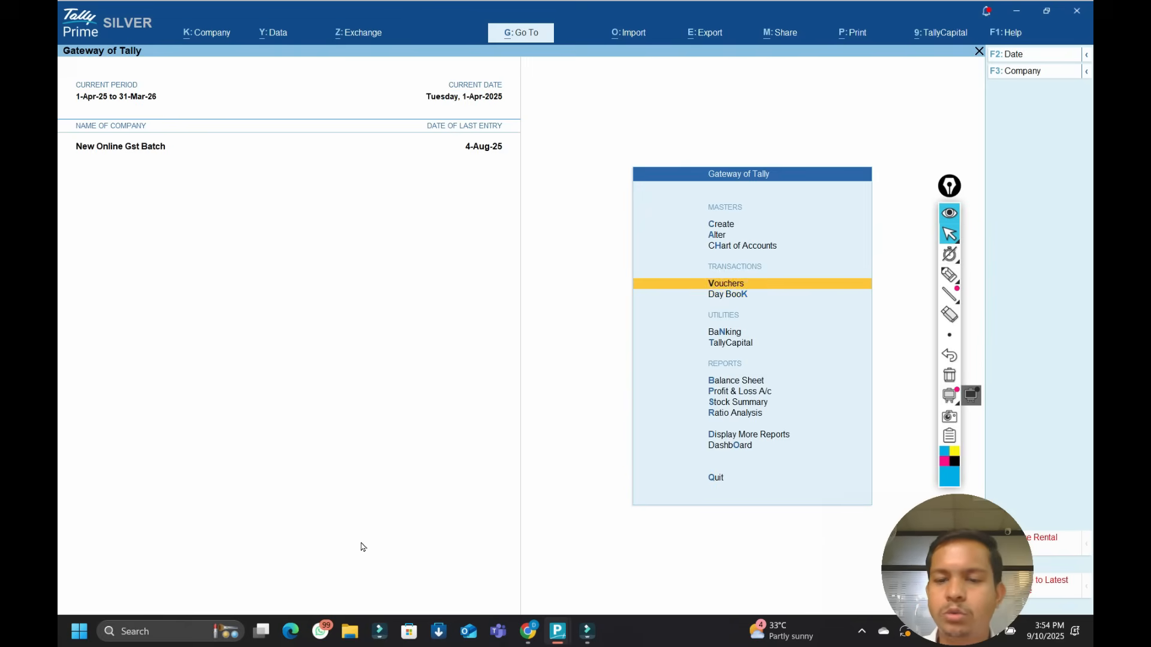
key("Return")
key("Escape")
key("Down")
key("Return")
Start inserting a voucher at Sales voucher 2 of the Day Book as a Purchase voucher, and leave it unsaved.
key("Down")
key("Down")
key("Down")
key("Down")
key("Down")
key("Down")
key("Down")
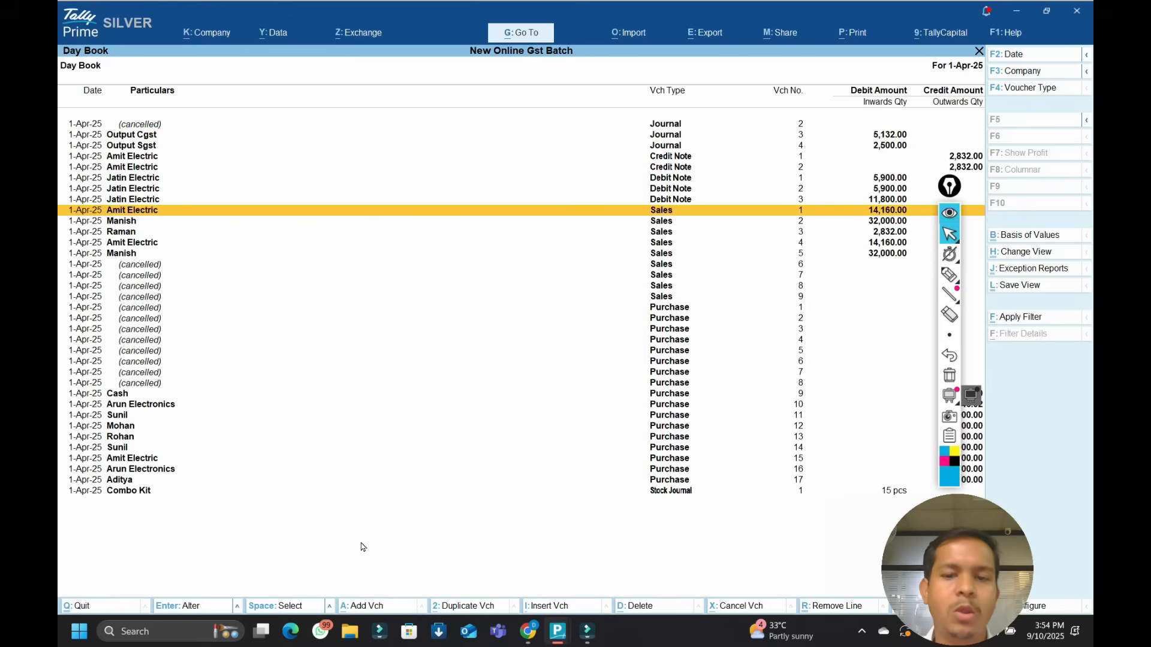
key("Up")
key("Up")
key("Down")
key("Down")
key("Down")
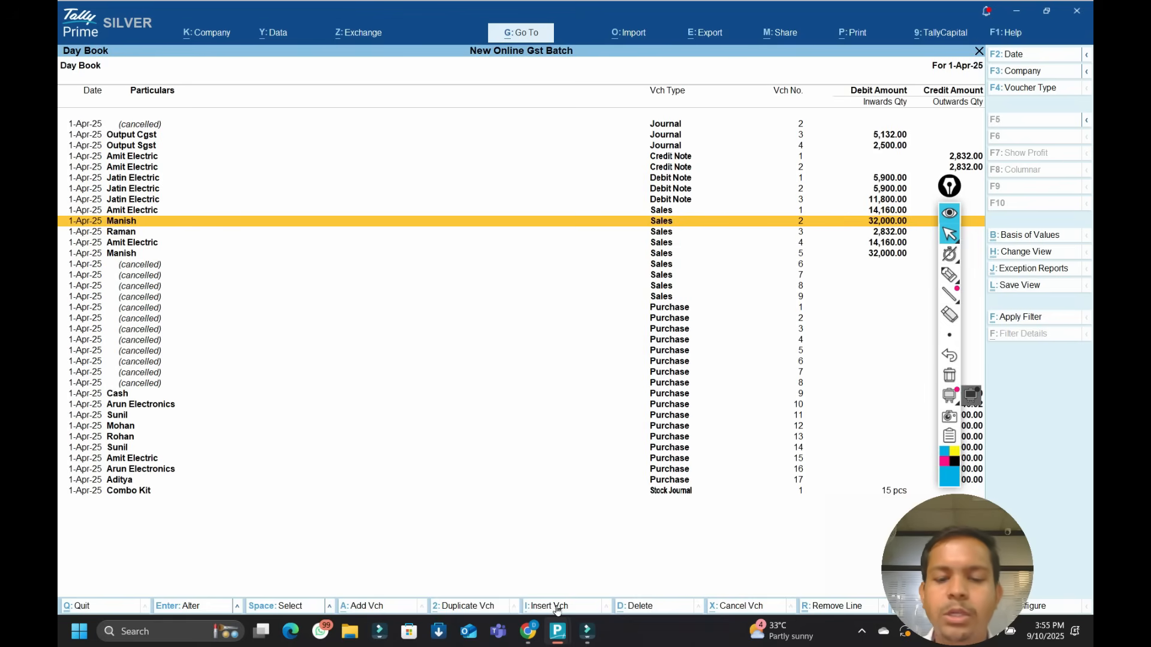
left_click(523, 606)
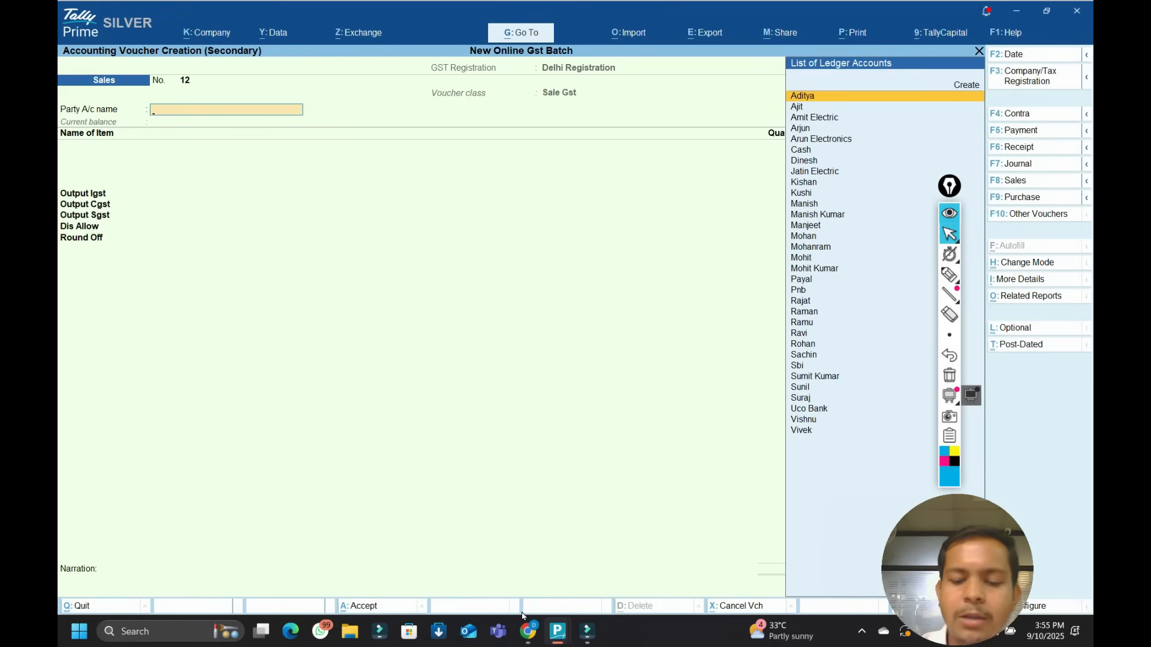
key("F9")
key("Return")
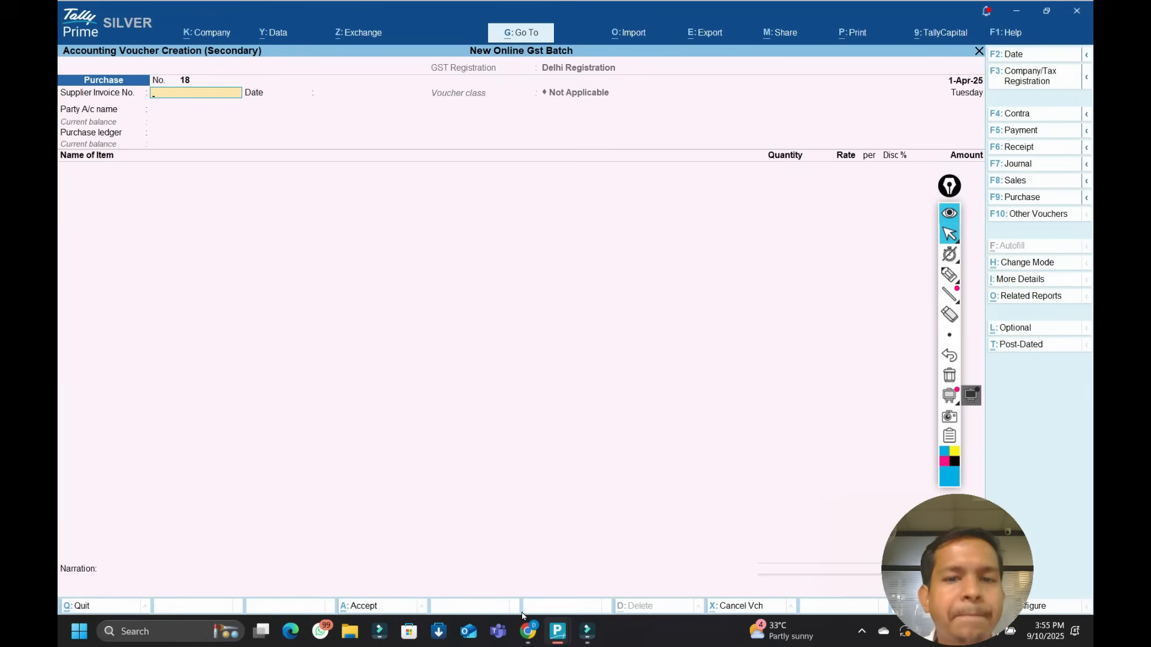
key("Escape")
key("Escape")
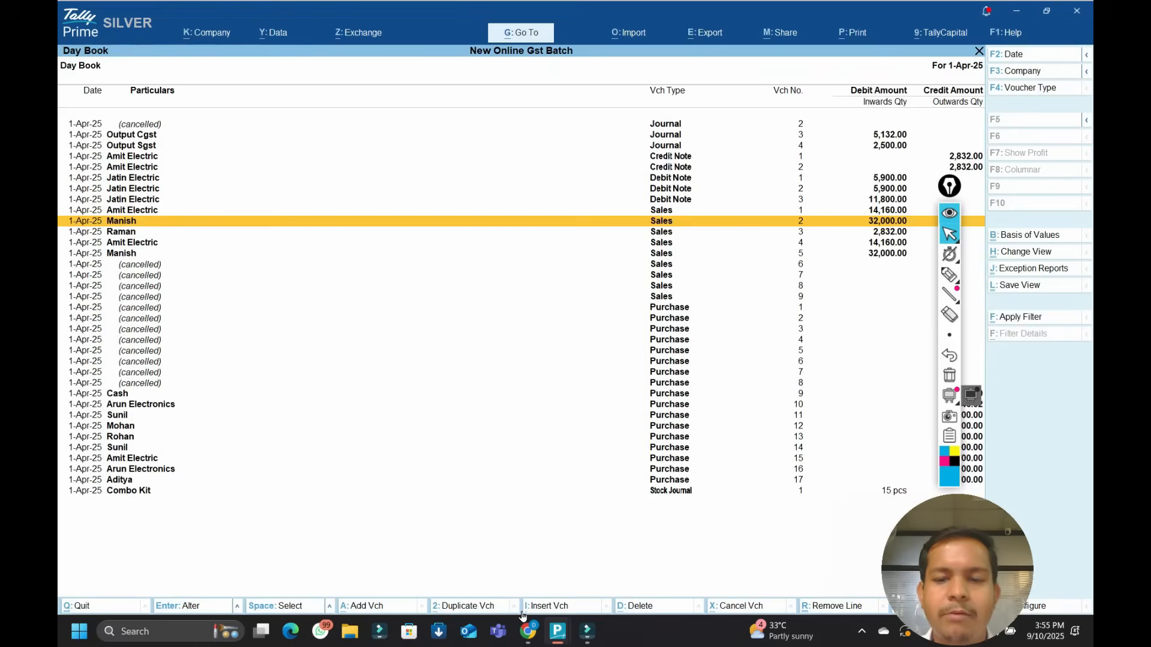
Open Journal voucher 3 from the Day Book in alteration mode, and close it unchanged.
key("Return")
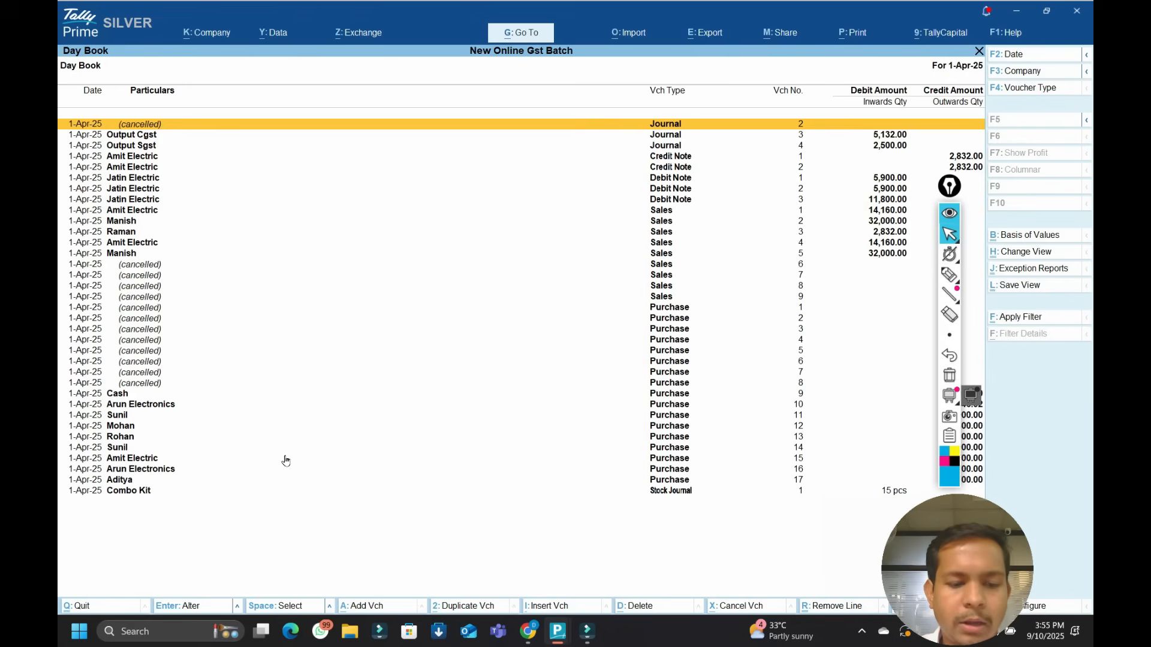
key("Down")
key("Return")
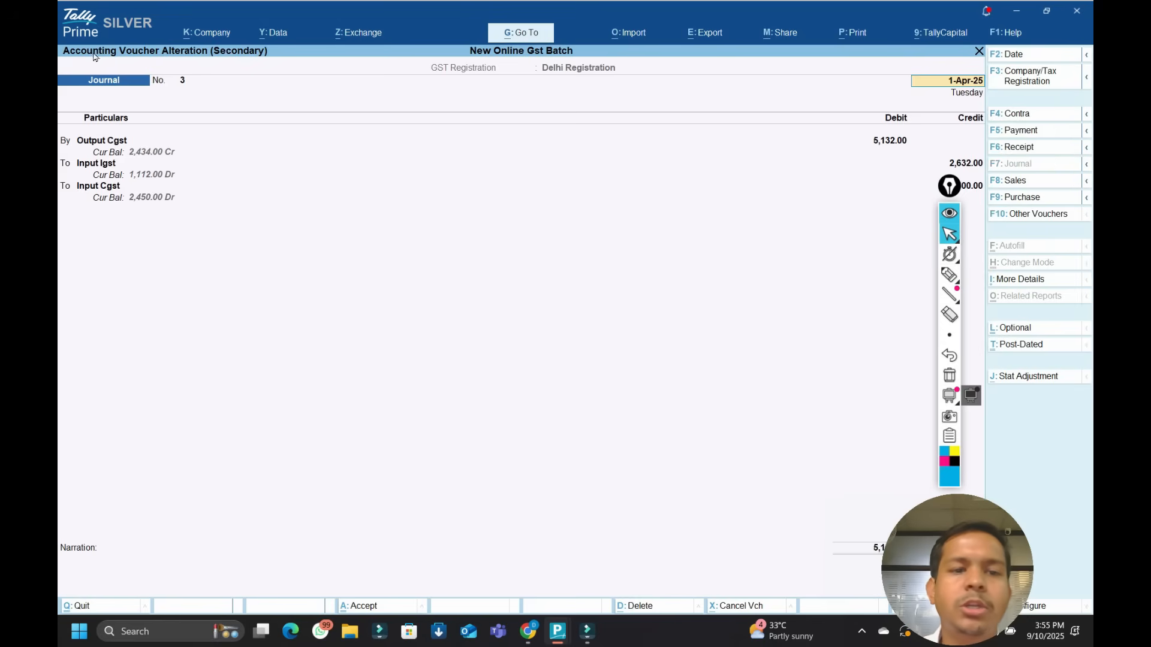
key("Escape")
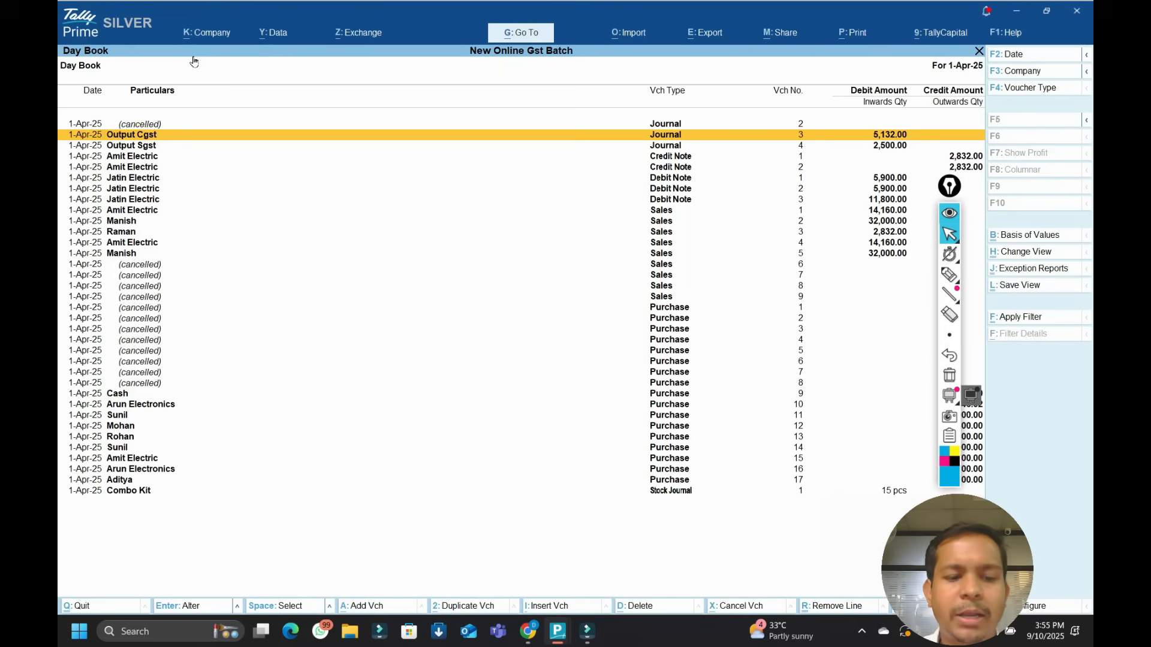
Open Credit Note 1 from the Day Book in alteration mode, and close it unchanged.
key("Down")
key("Down")
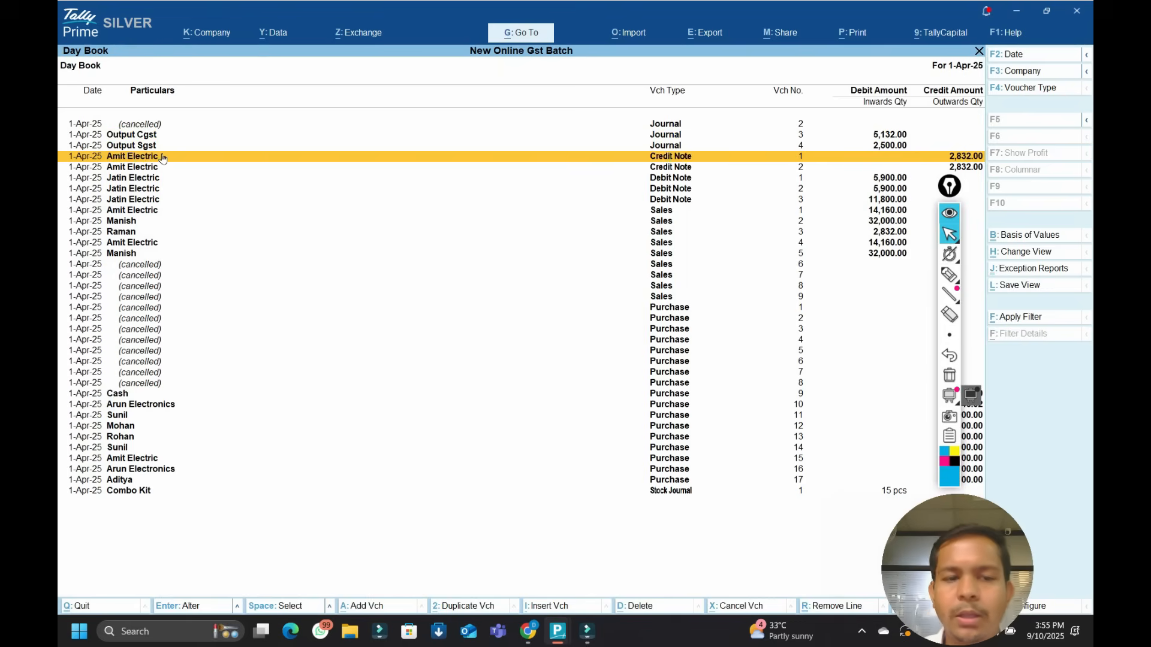
key("Return")
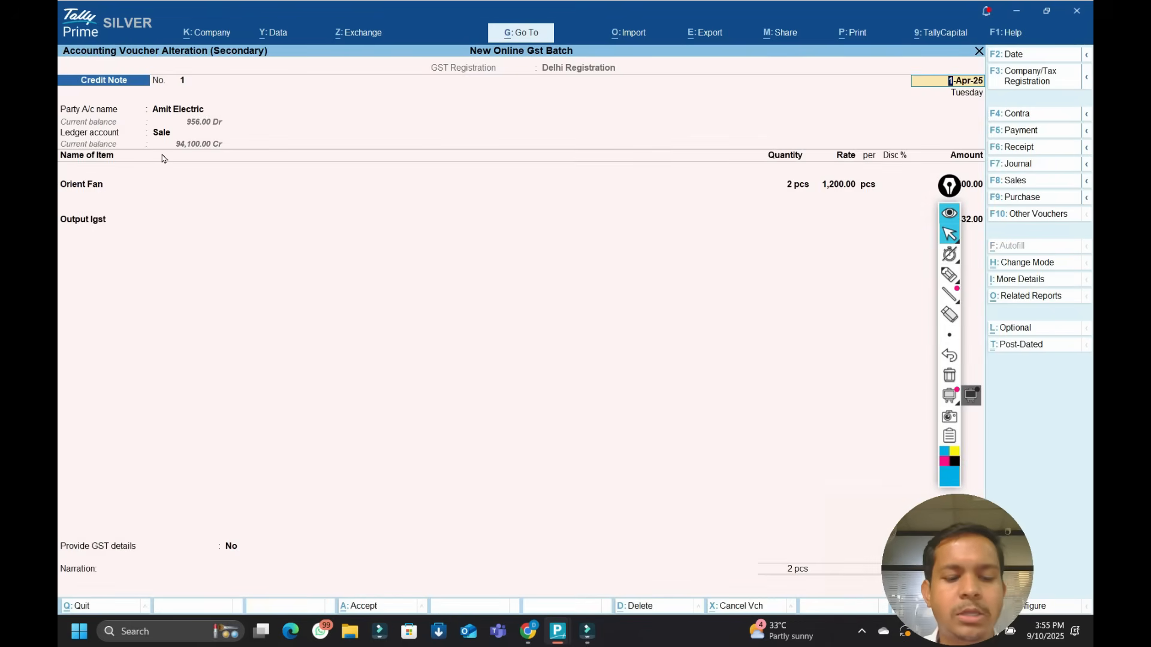
key("Escape")
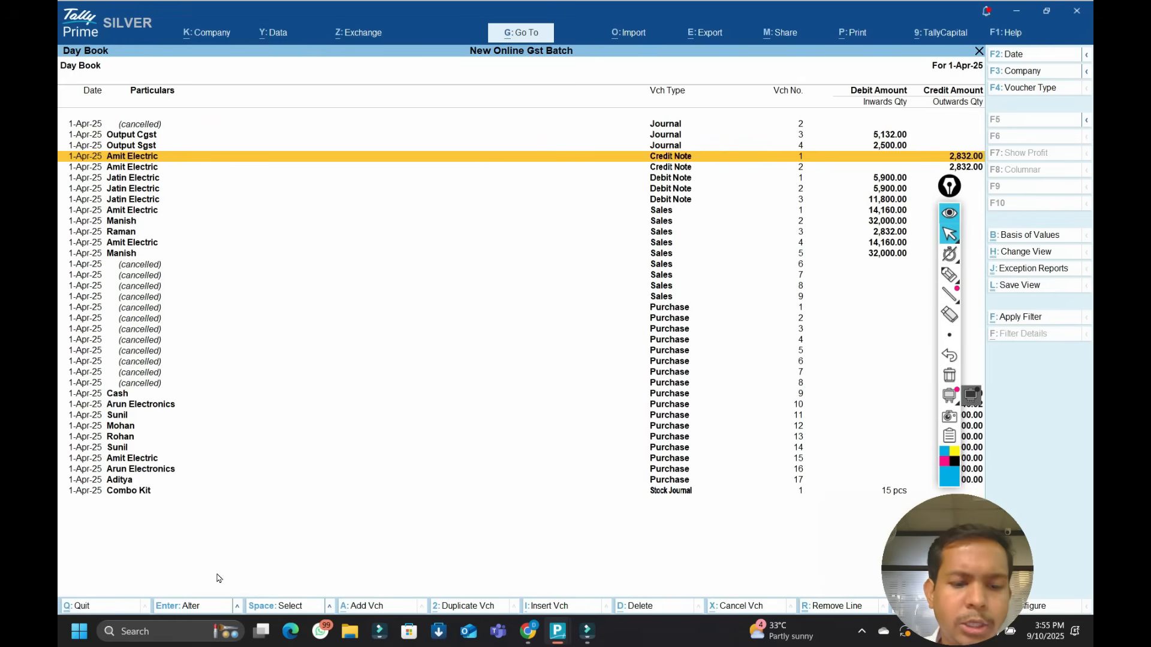
Open Credit Note 1 from the Day Book in display mode, and close it.
left_click(237, 609)
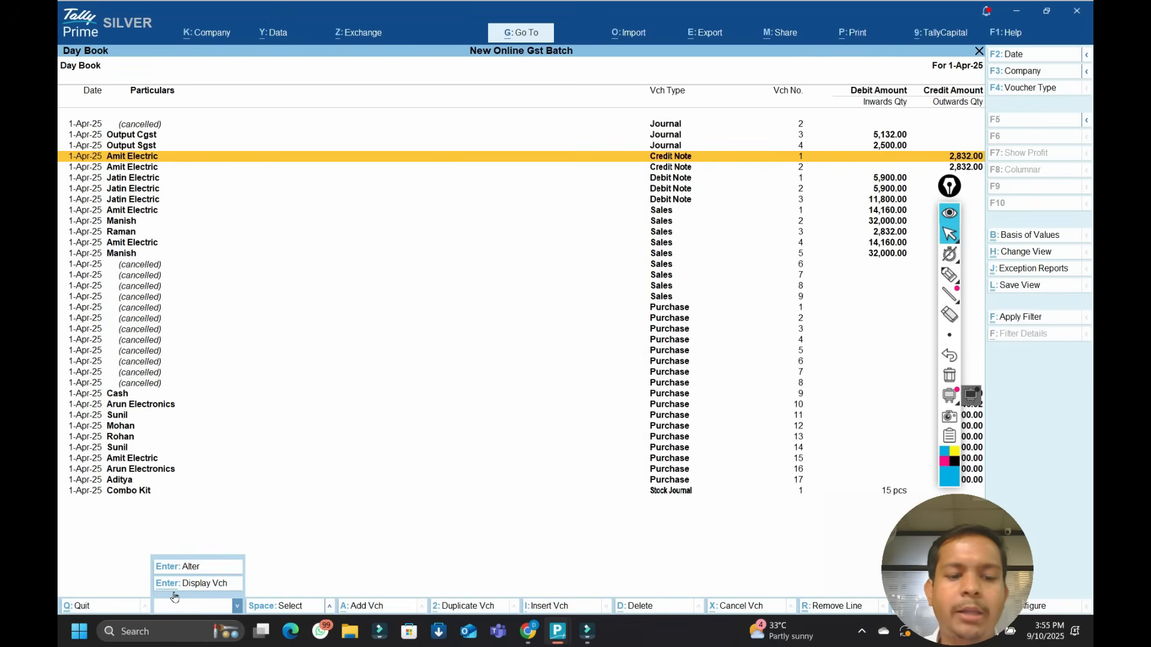
left_click(348, 351)
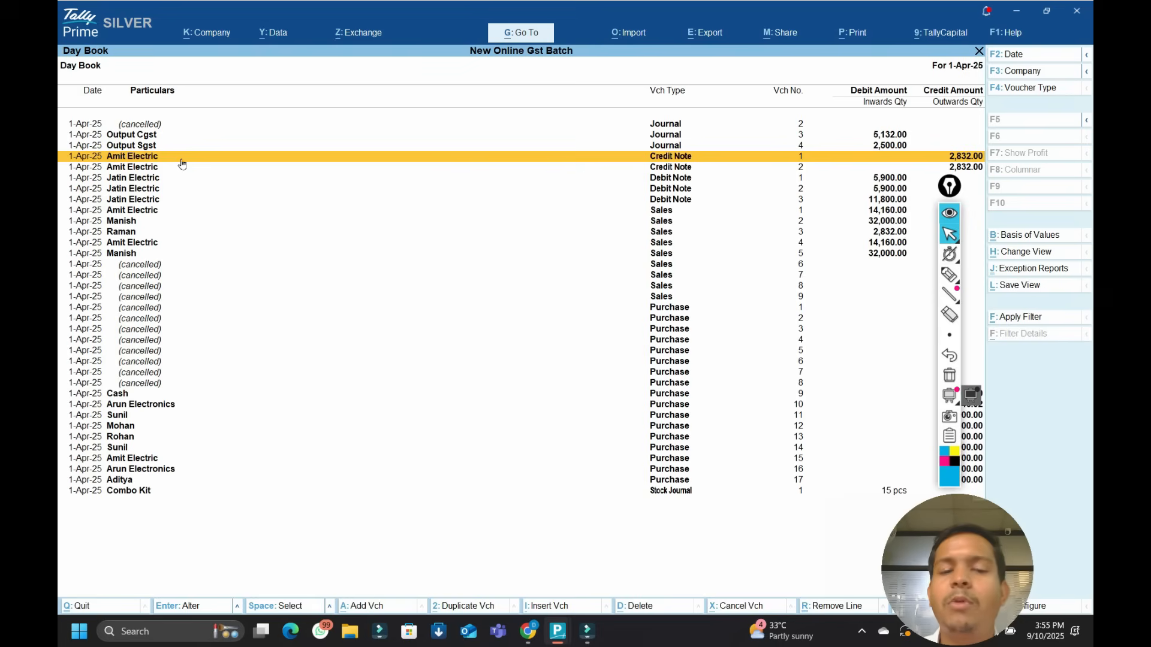
key("alt")
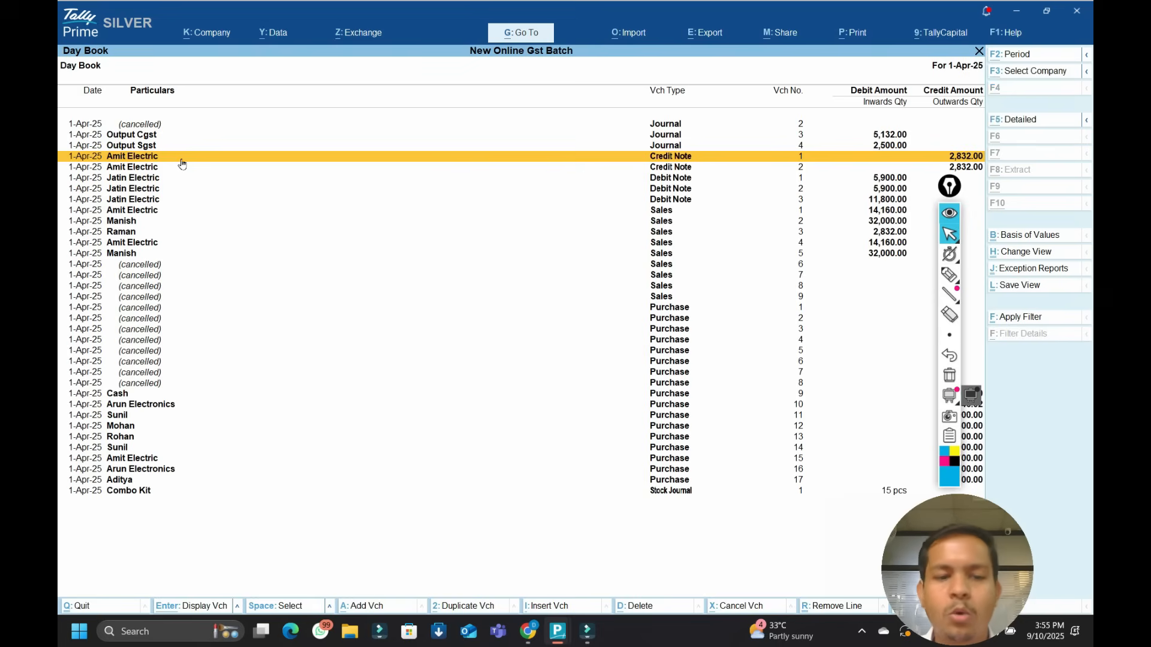
double_click(181, 161)
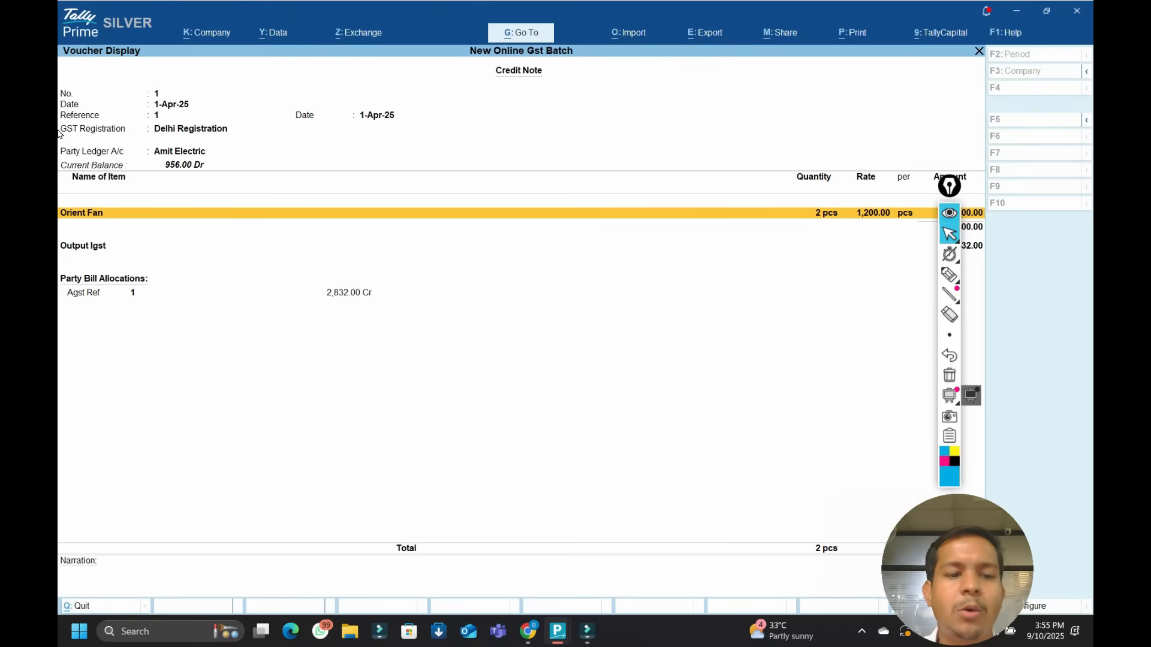
key("Escape")
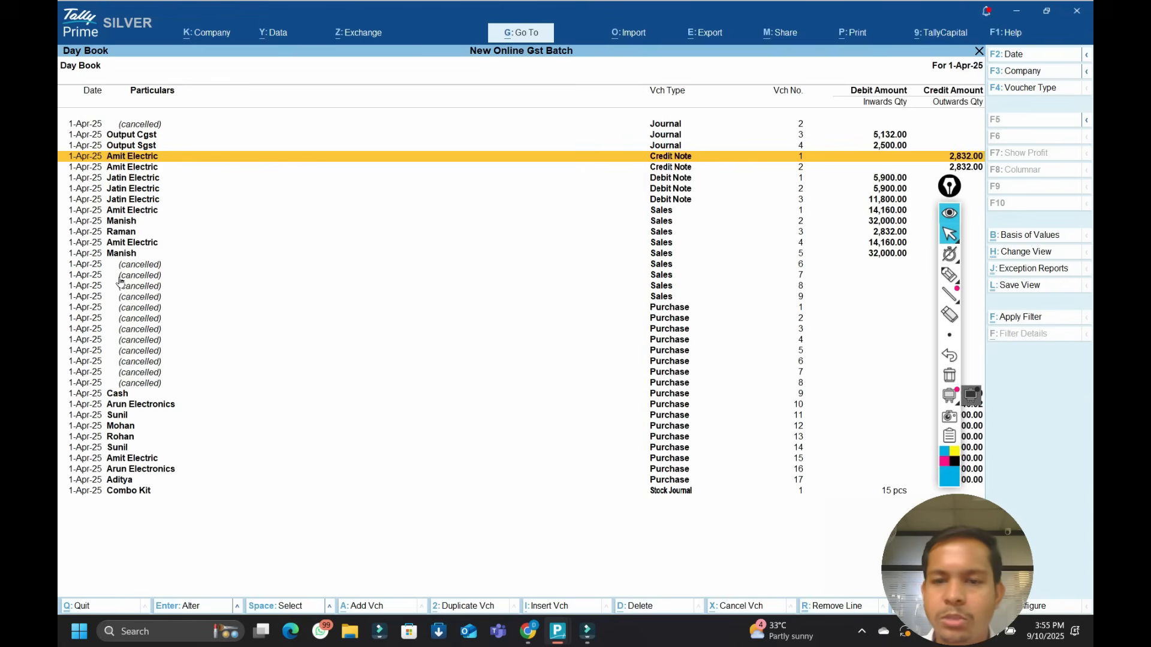
Open Purchase voucher 14 in display mode, show its detailed inventory and accounting allocations, and return to the Day Book.
key("Down")
key("Down")
key("Down")
key("Down")
key("Down")
key("Down")
key("Down")
key("Down")
key("Down")
key("Down")
key("Down")
key("Down")
key("Down")
key("Down")
key("Down")
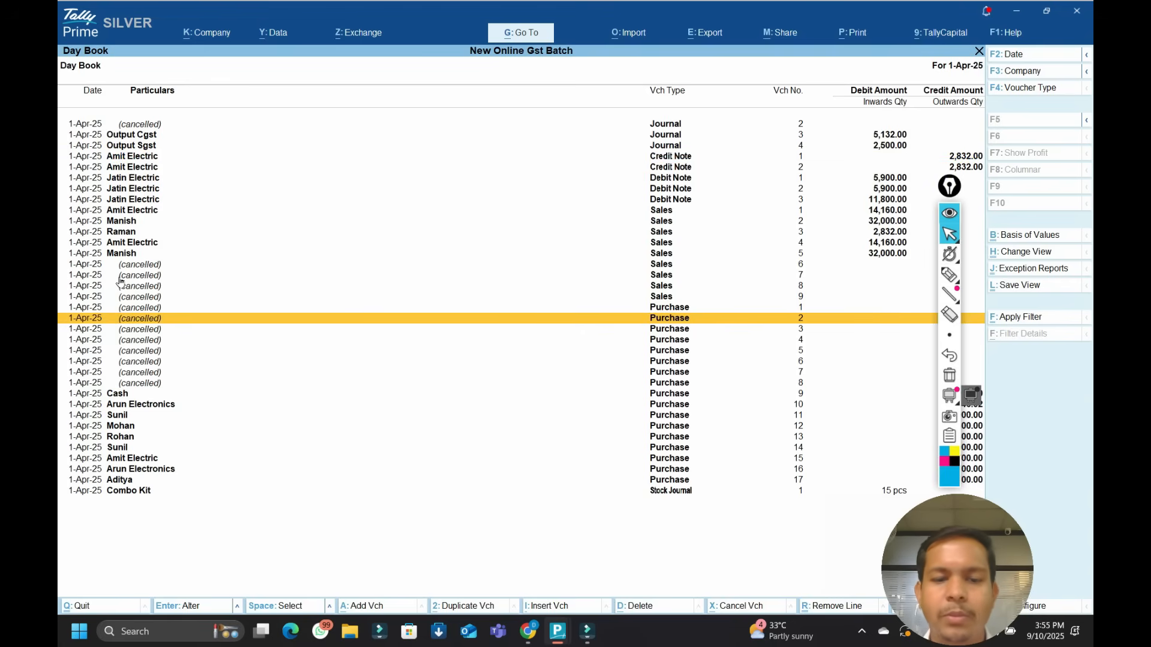
key("Down")
key("Down")
key("Down")
key("Down")
key("Down")
key("Down")
key("Down")
key("Down")
key("Down")
key("Down")
key("Down")
key("Down")
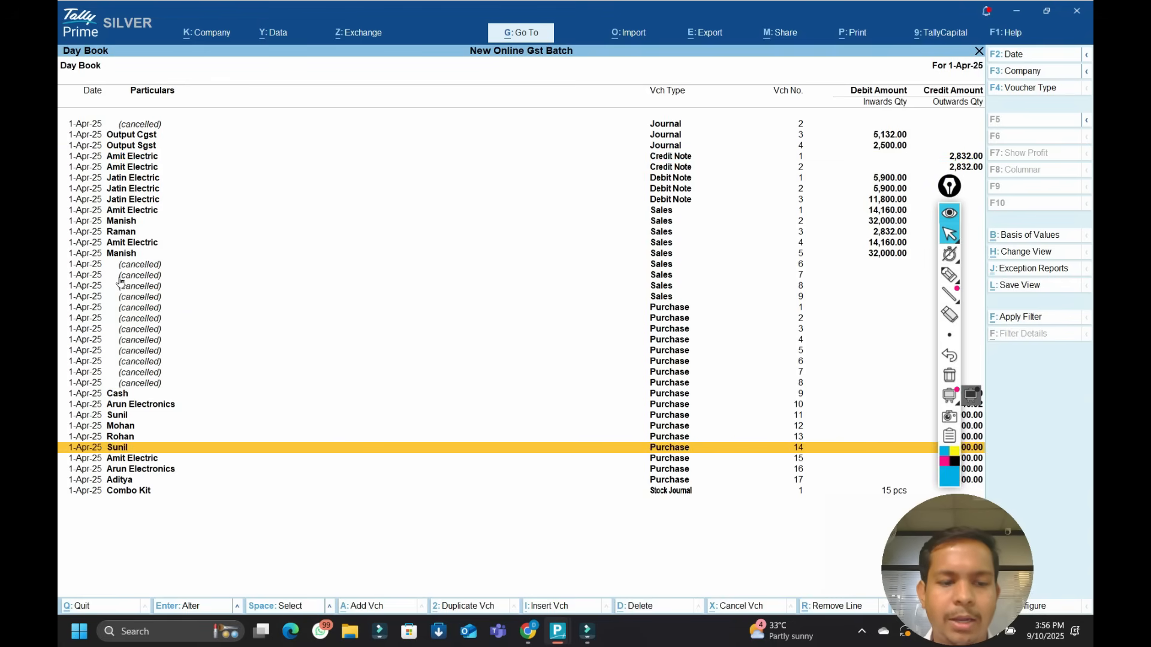
key("Return")
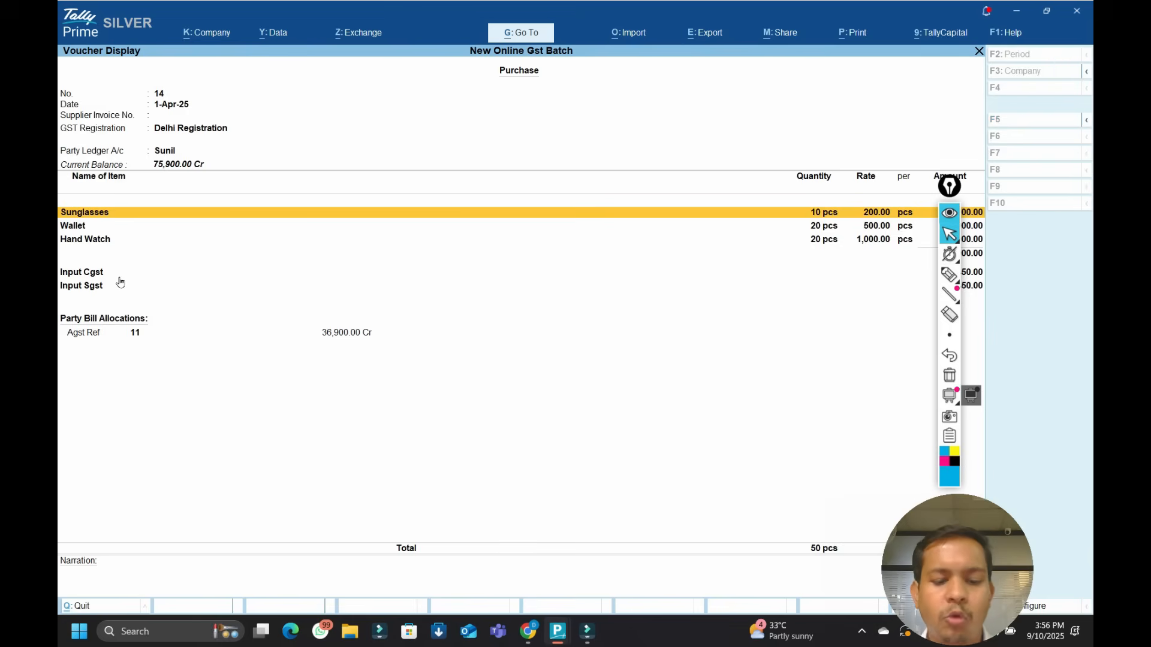
key("alt+F5")
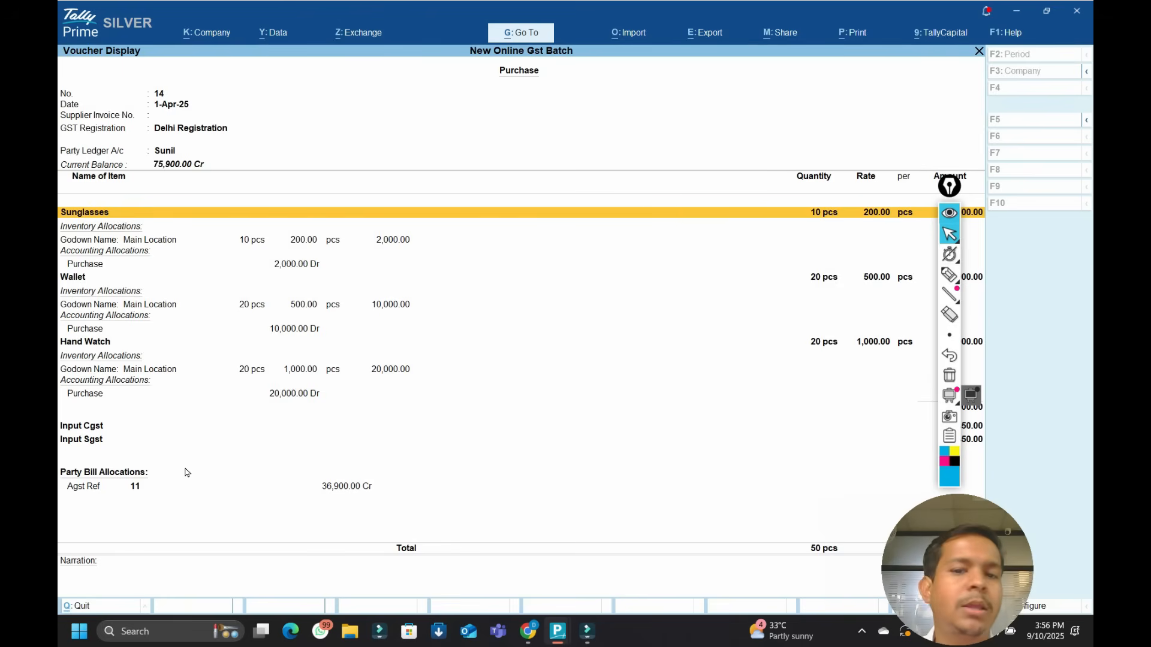
key("Escape")
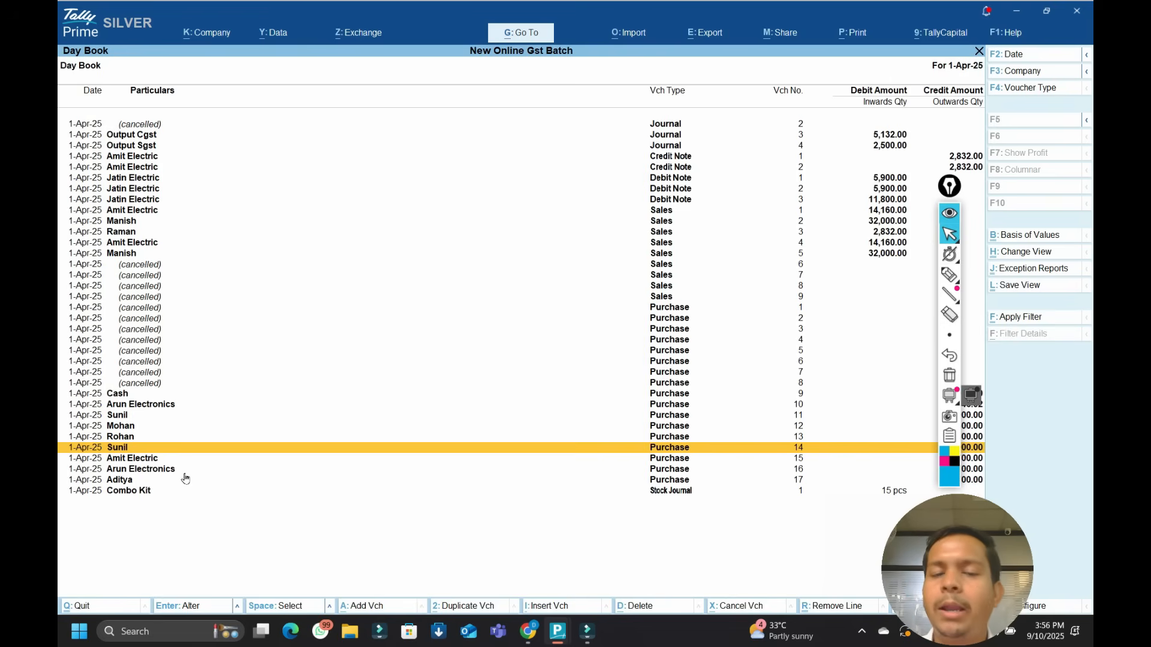
Select all Day Book vouchers and clear the selection, and start adding a Purchase voucher dated 1-Apr-25 but leave it unsaved.
left_click(262, 608)
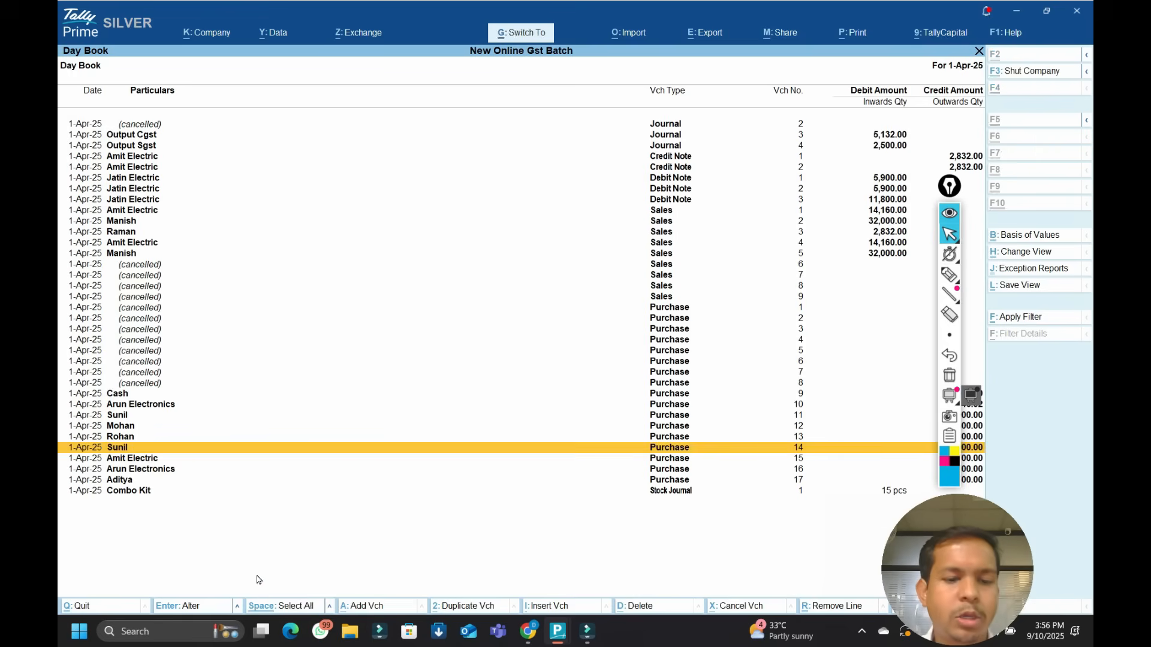
key("ctrl+space")
key("ctrl+space")
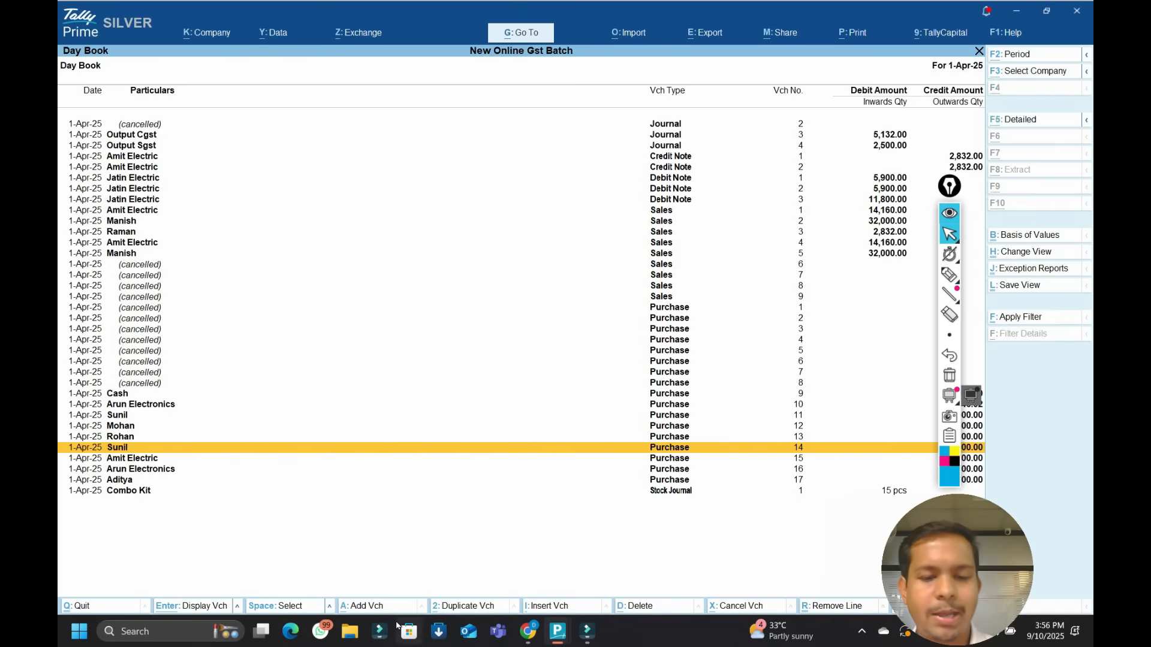
key("alt+a")
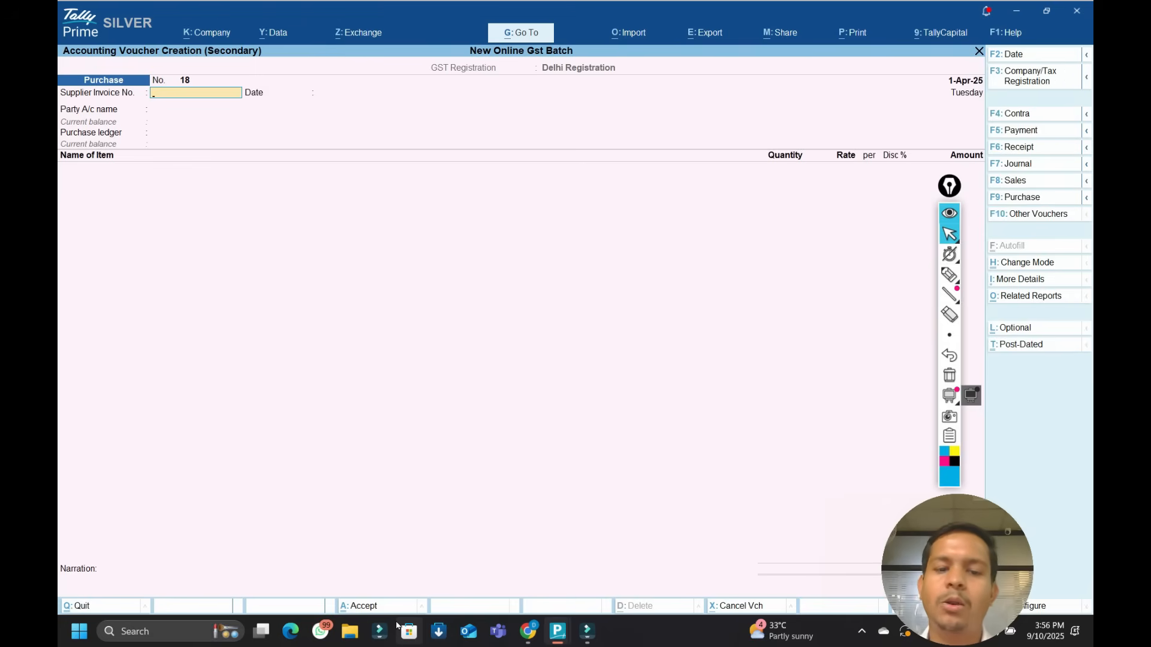
key("Escape")
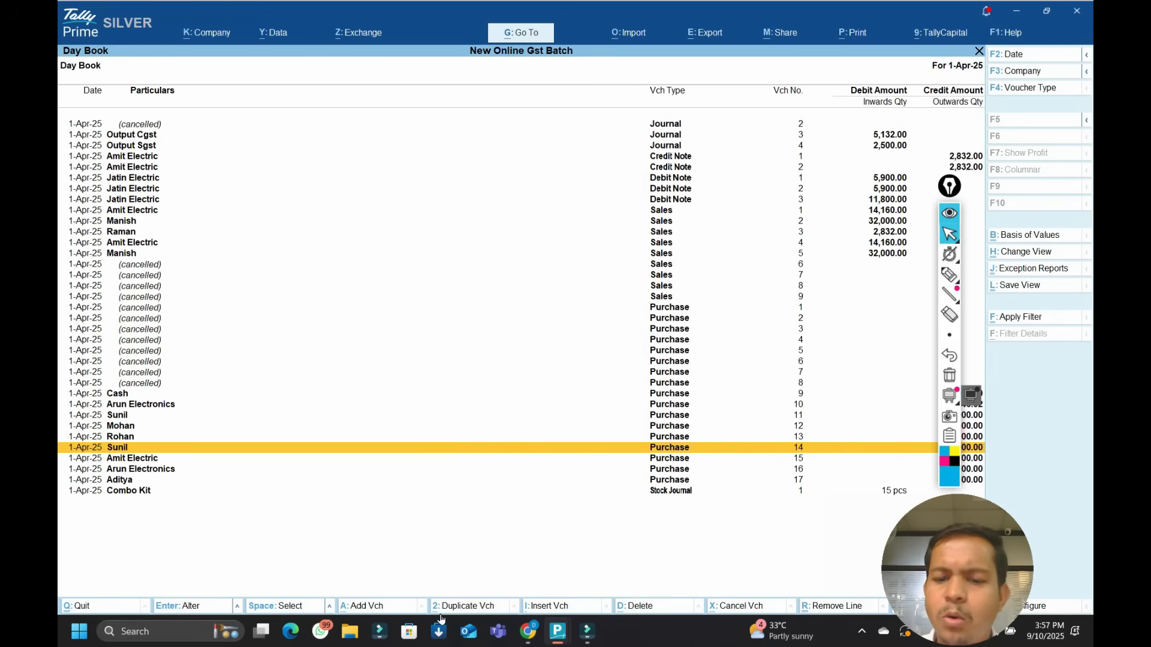
Open Purchase voucher 17 from the Day Book in alteration mode to review its entries, and close it unchanged.
key("Down")
key("Down")
key("Down")
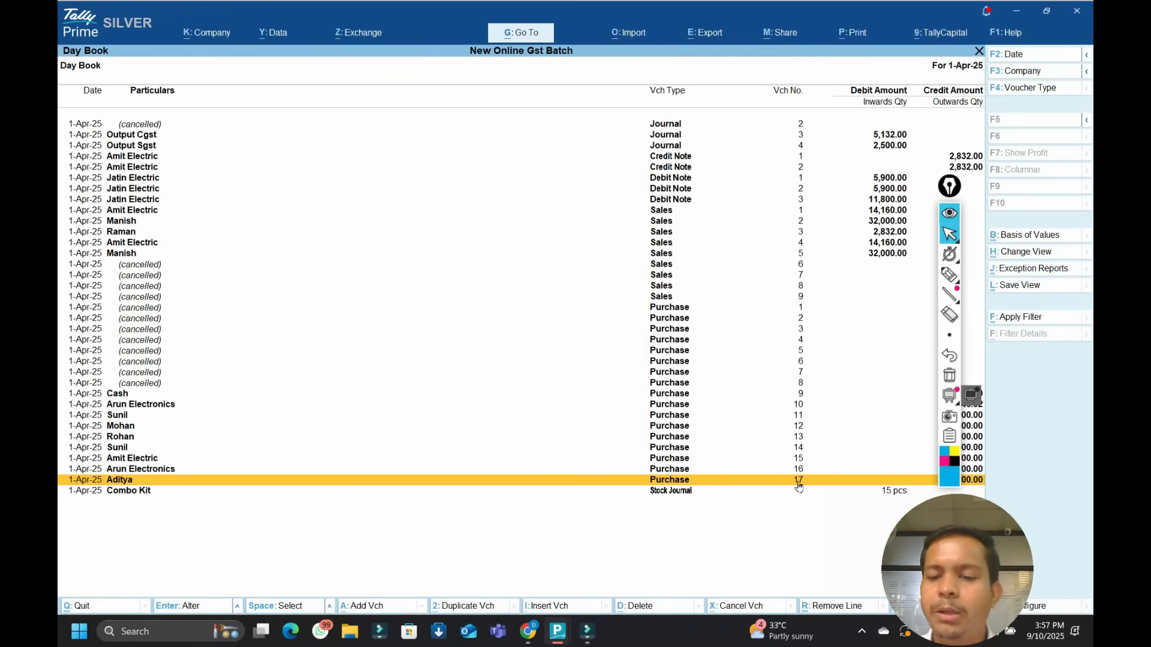
key("Return")
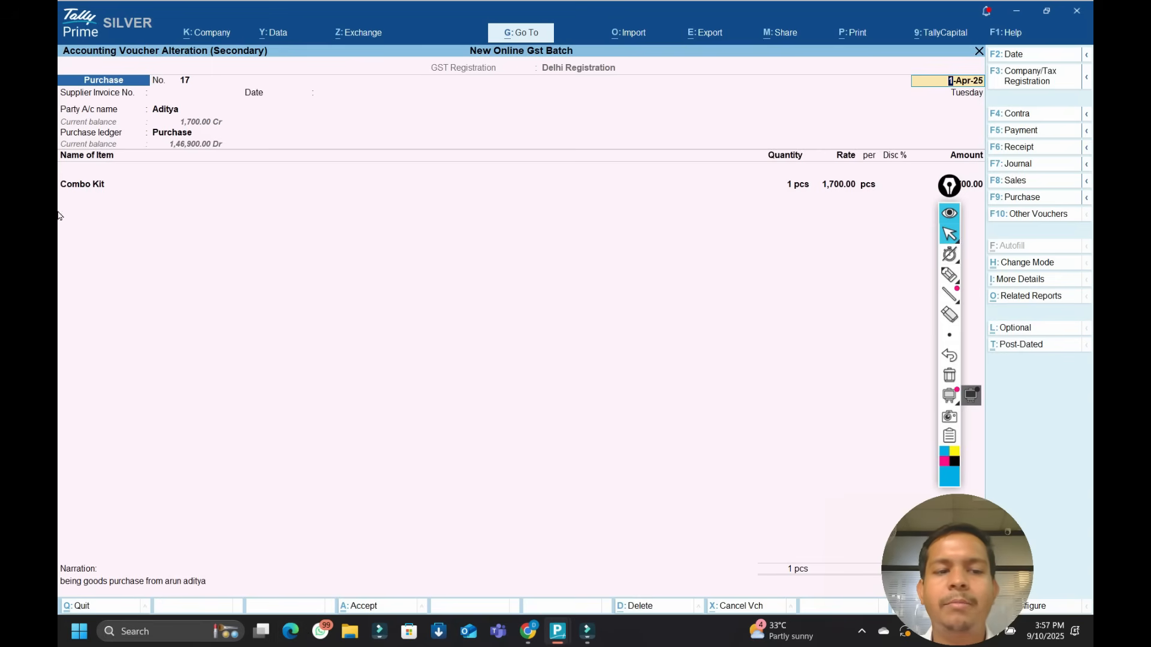
key("Escape")
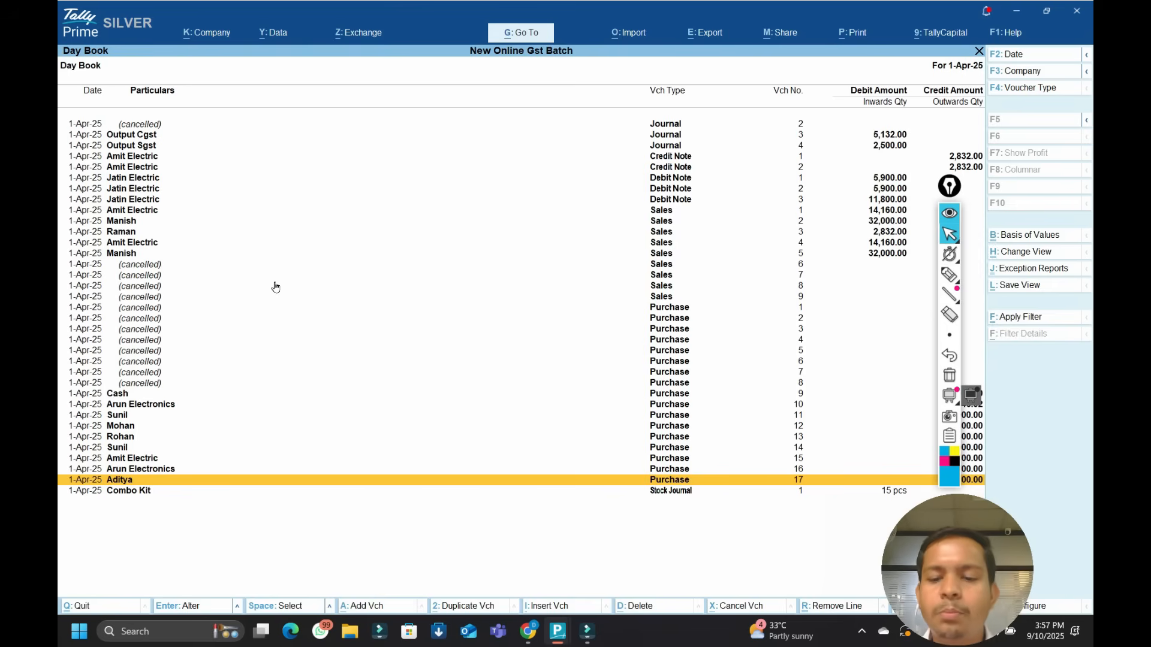
key("Return")
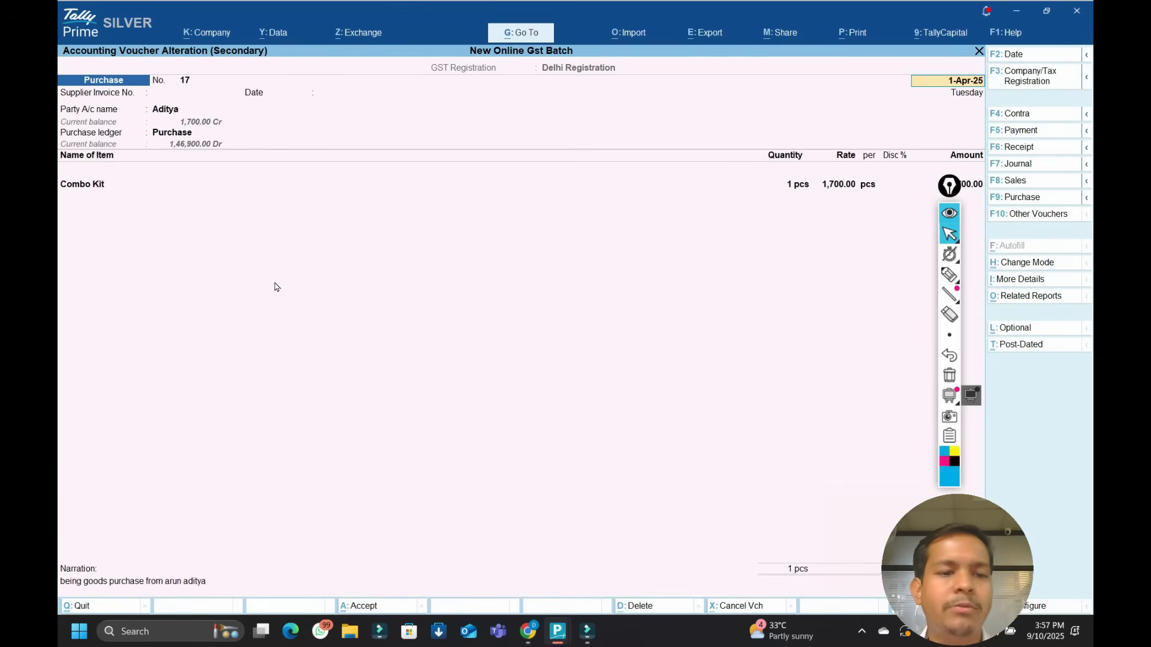
key("Escape")
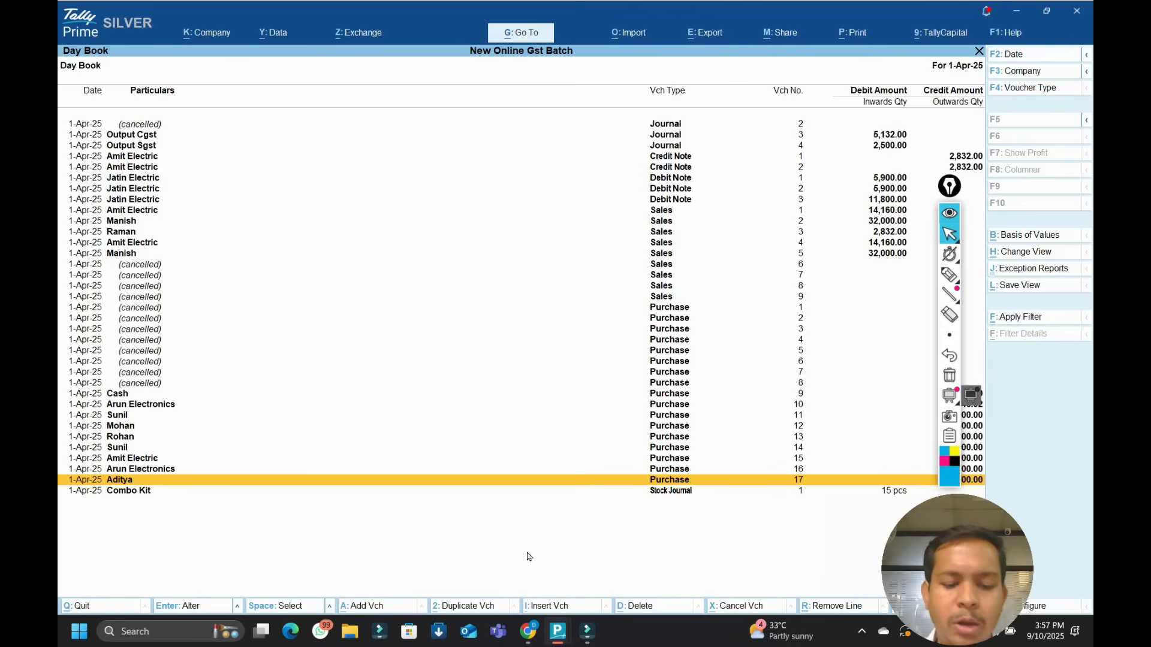
key("alt")
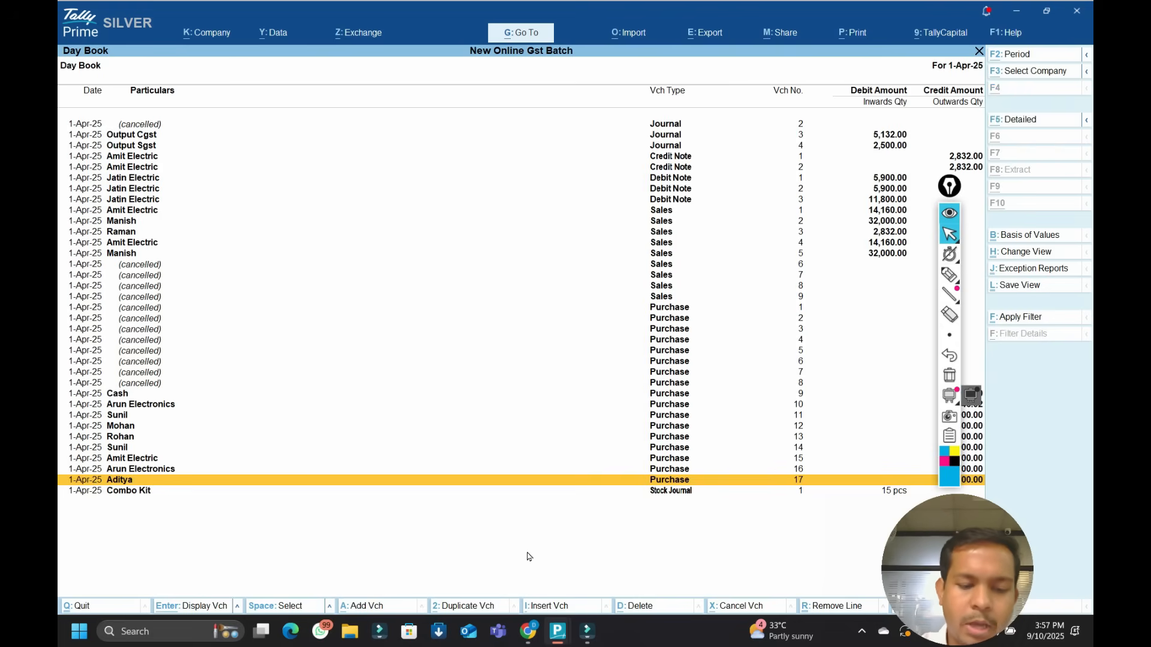
key("alt+F2")
key("BackSpace")
key("Escape")
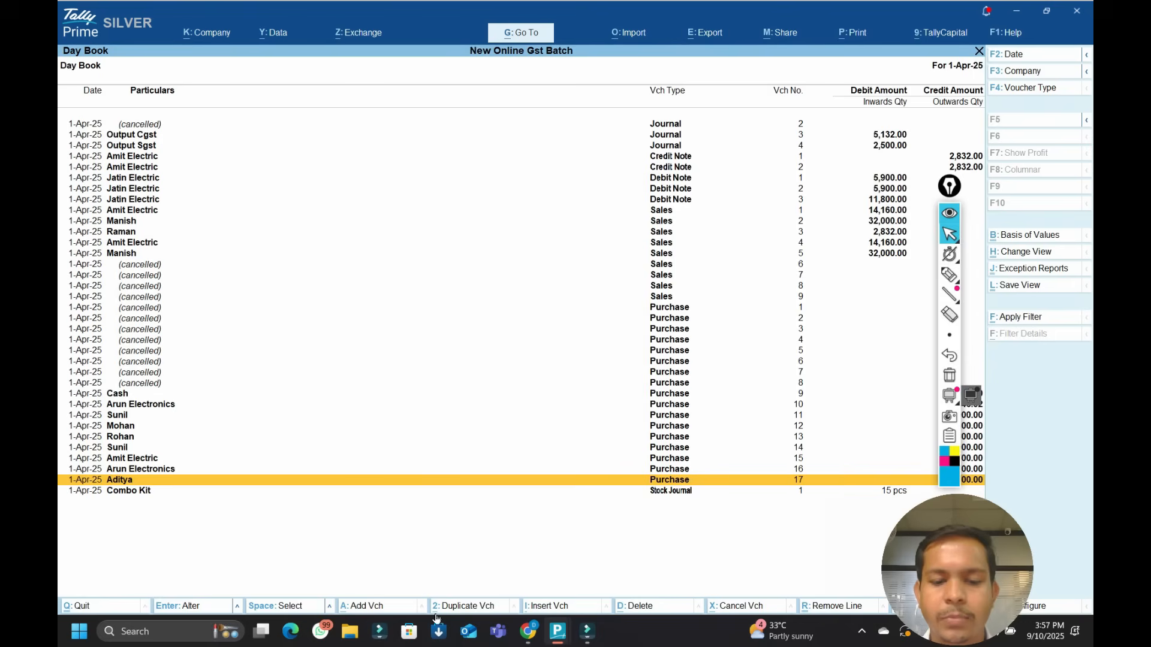
Duplicate Purchase voucher 17 from the Day Book and set the duplicate's date to 1-Aug-25.
key("alt")
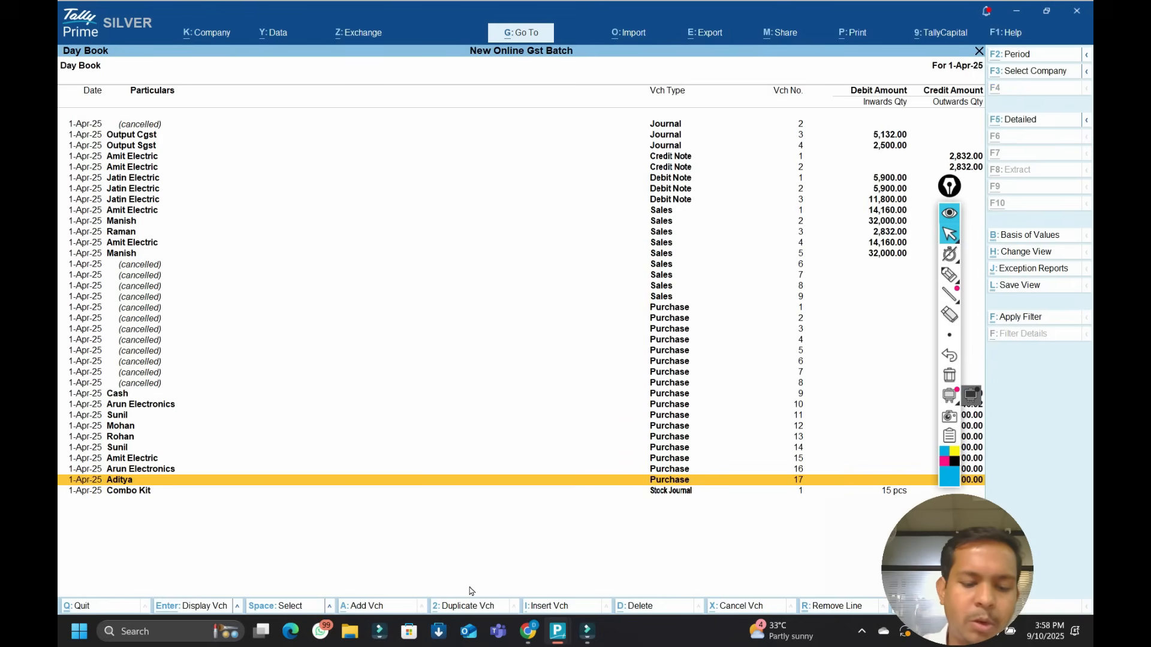
key("alt+2")
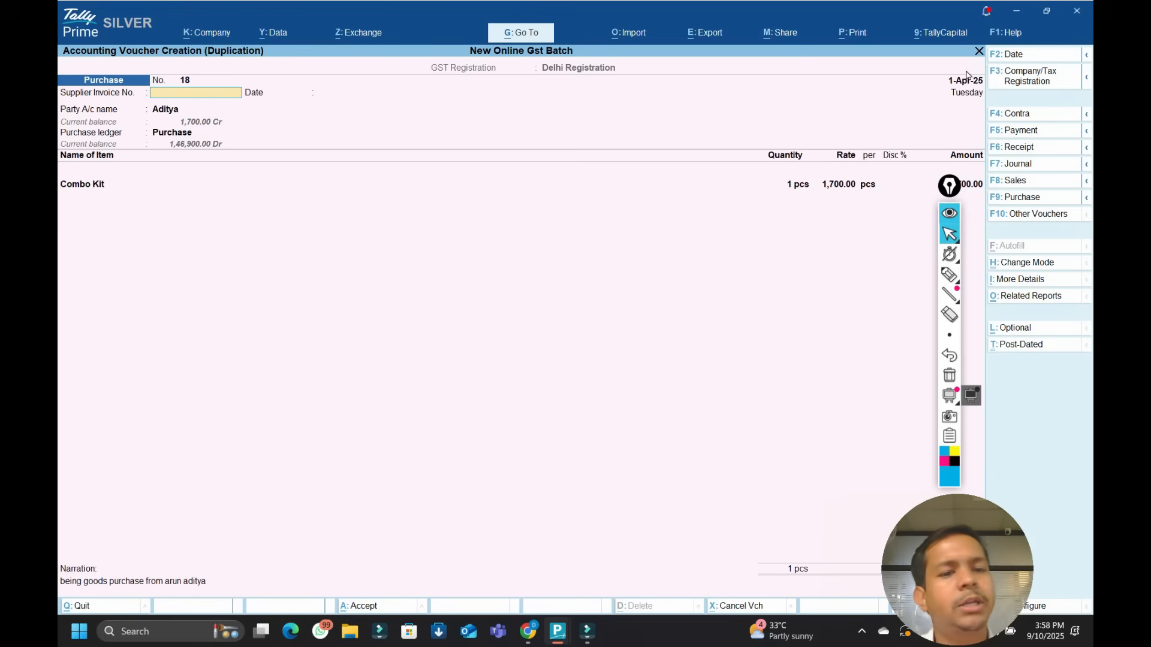
key("F2")
type("1.8")
key("Return")
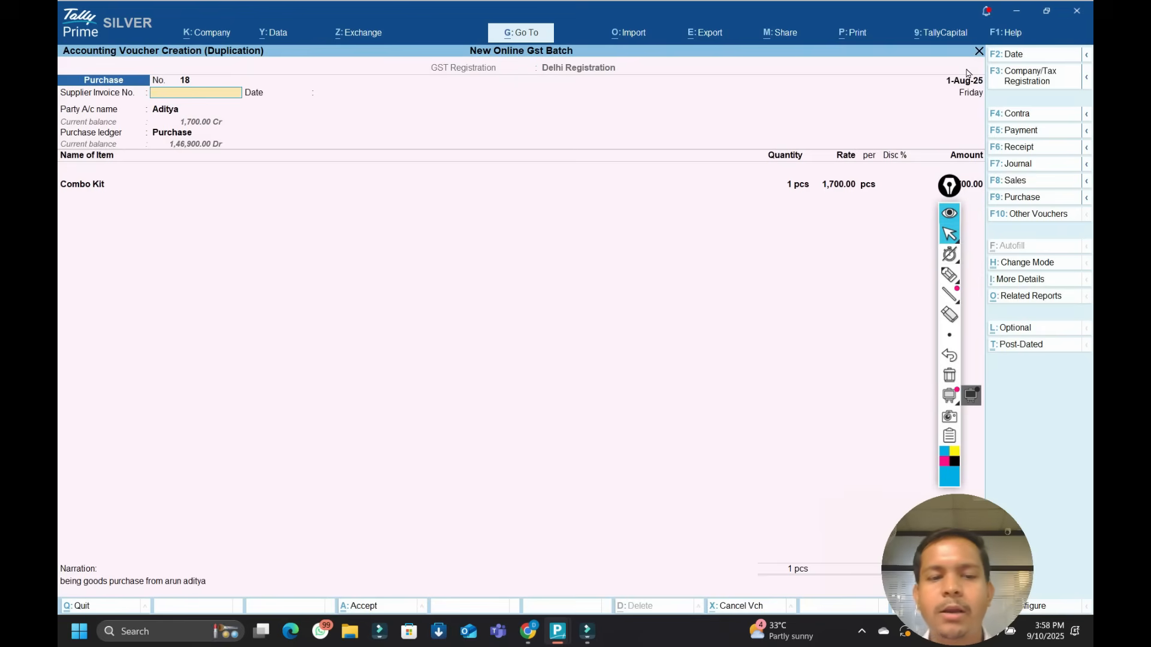
Set the Combo Kit quantity to 2 pcs in the duplicated Purchase voucher, and save the voucher.
left_click(784, 183)
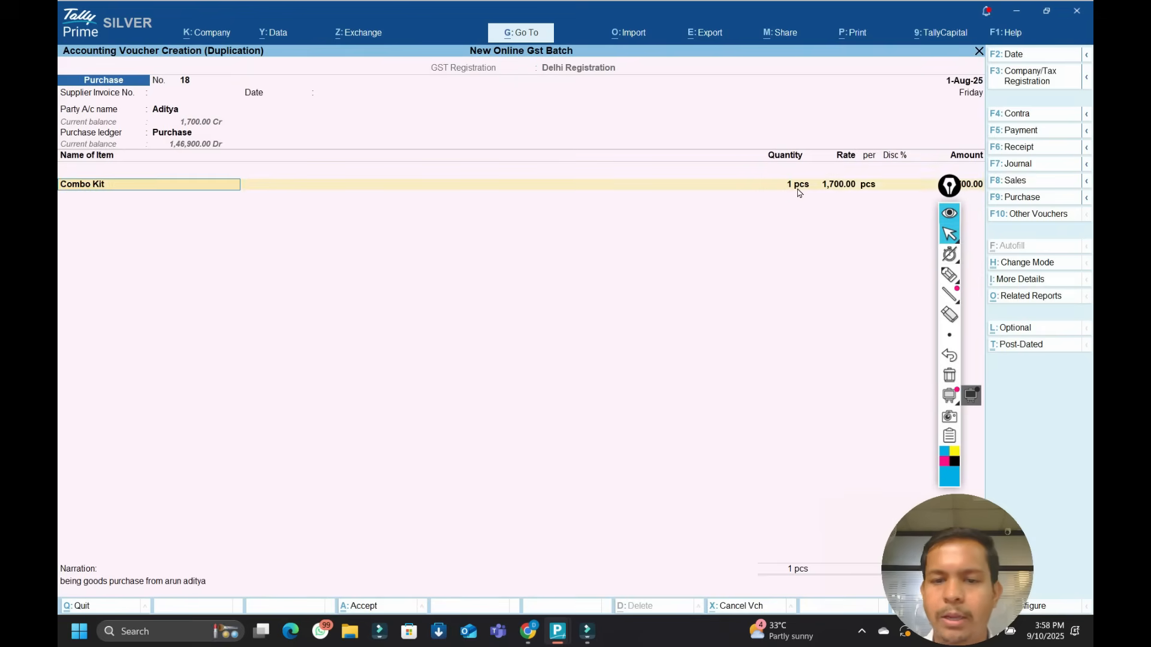
key("Return")
key("Return")
type("2")
key("Return")
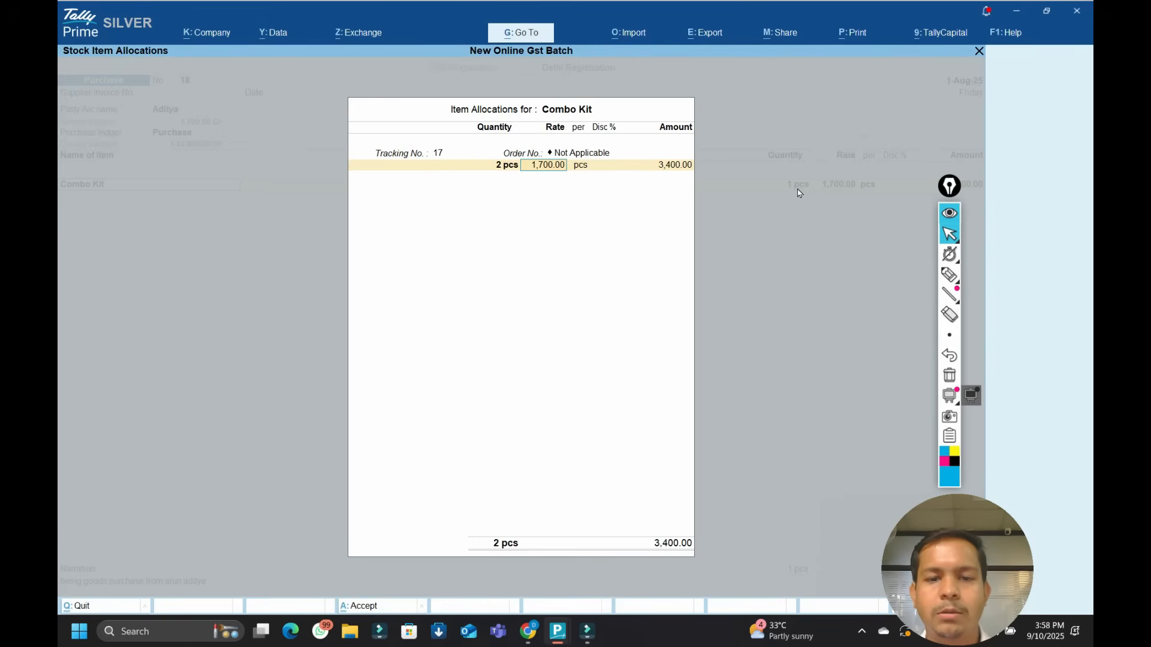
key("ctrl+a")
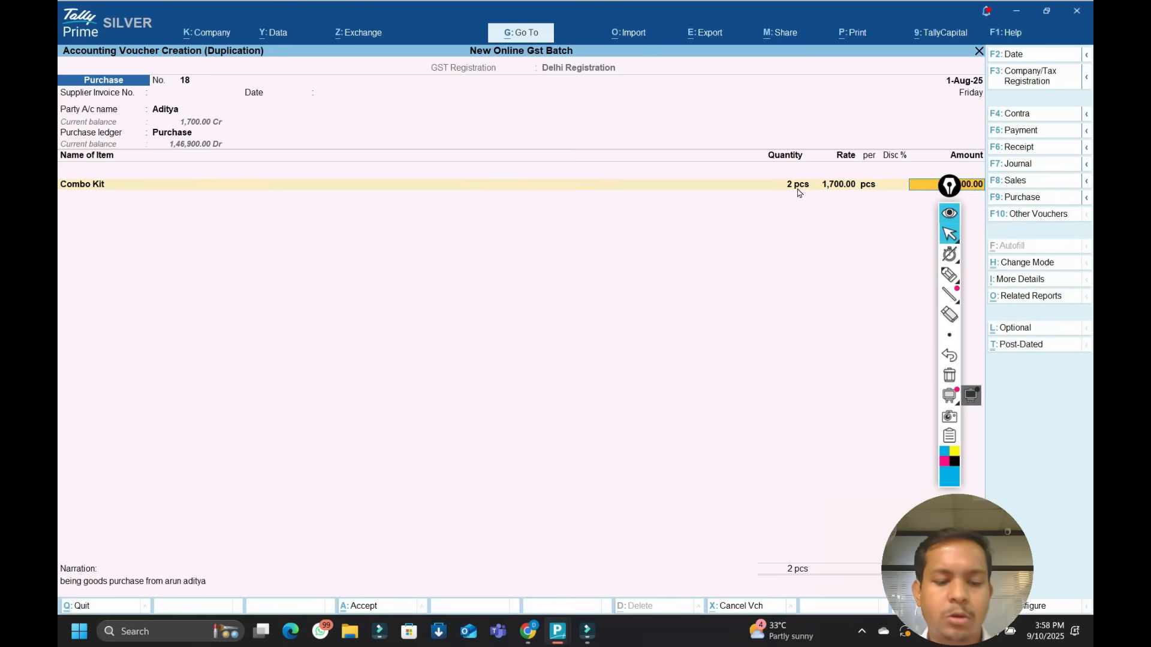
key("ctrl+a")
Look for the duplicated voucher among the last Purchase entries of the Day Book for 1-Apr-25.
key("Up")
key("Up")
key("Up")
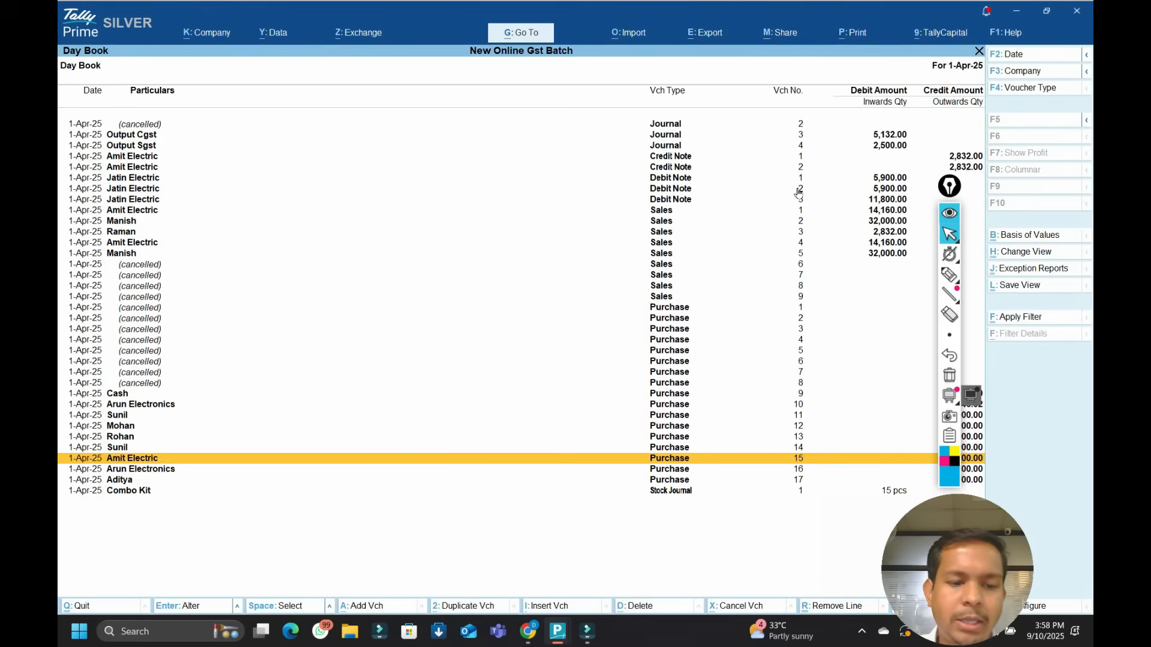
key("Down")
key("Down")
key("Down")
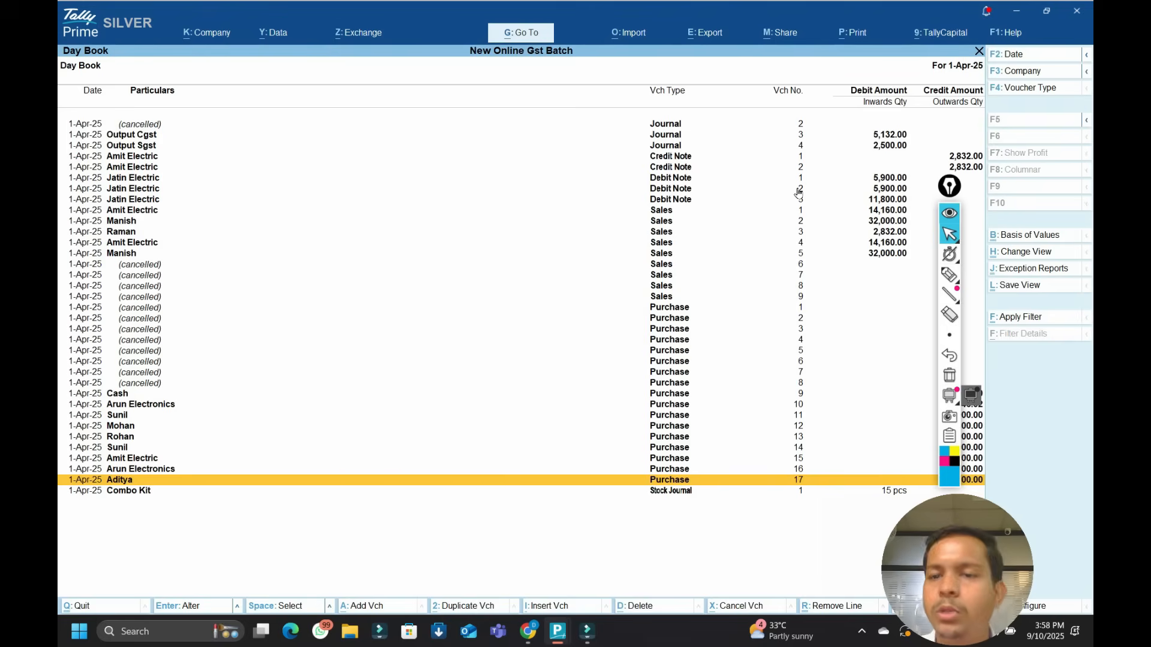
key("Down")
key("Up")
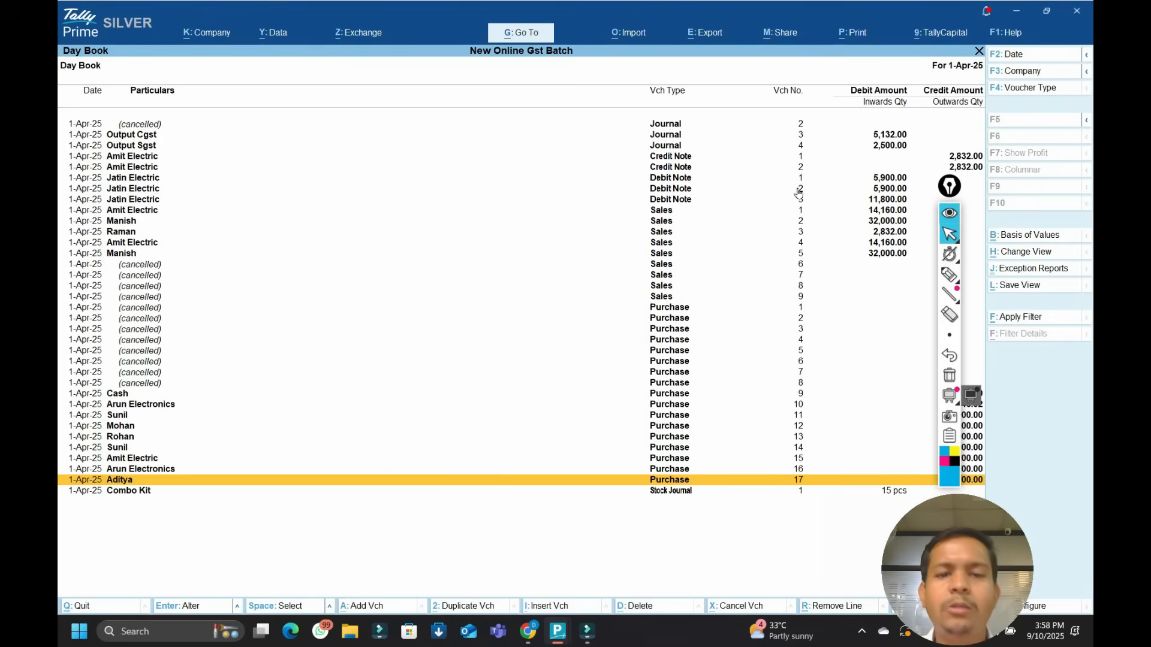
Set the Day Book period to 1-Apr-25 to 4-Aug-25 and go to the duplicated Purchase voucher 18.
key("F2")
key("Return")
key("Down")
key("Down")
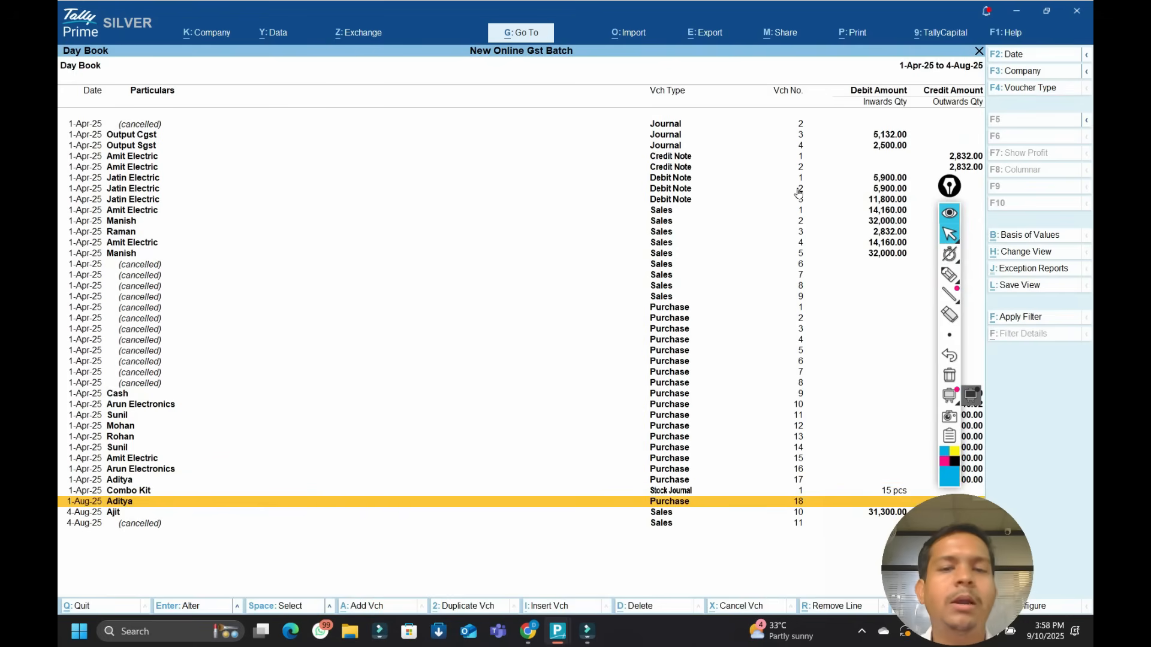
key("Up")
key("Up")
key("Down")
key("Down")
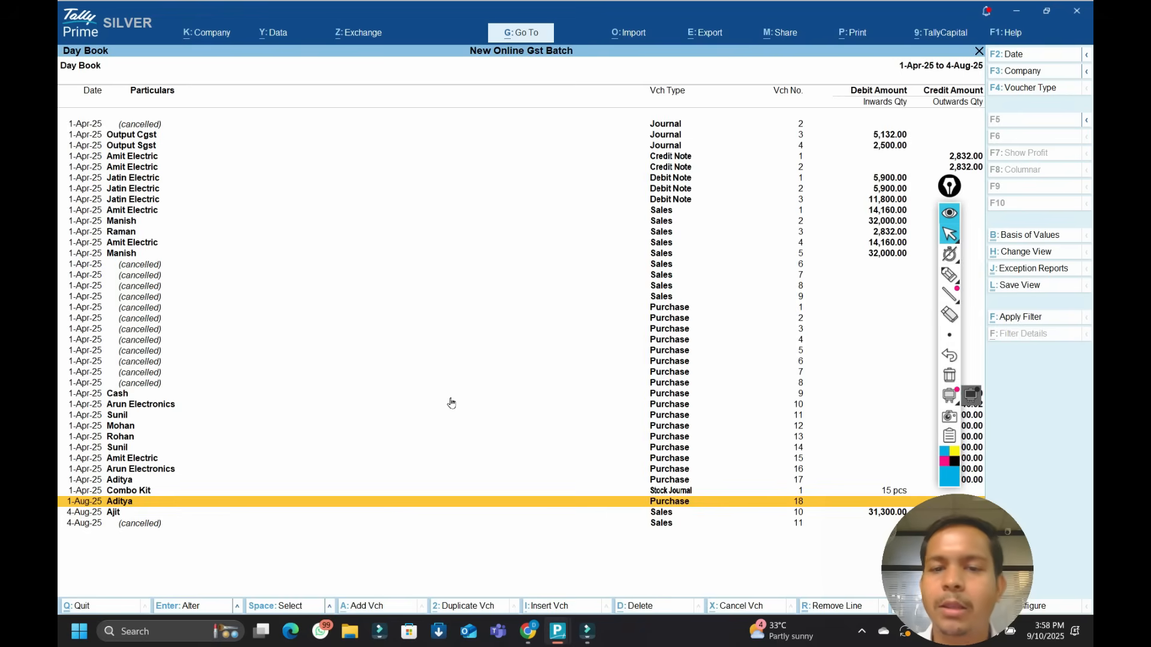
Delete Sales voucher 5 dated 1-Apr-25 from the Day Book.
key("Up")
key("Up")
key("Up")
key("Up")
key("Up")
key("Up")
key("Up")
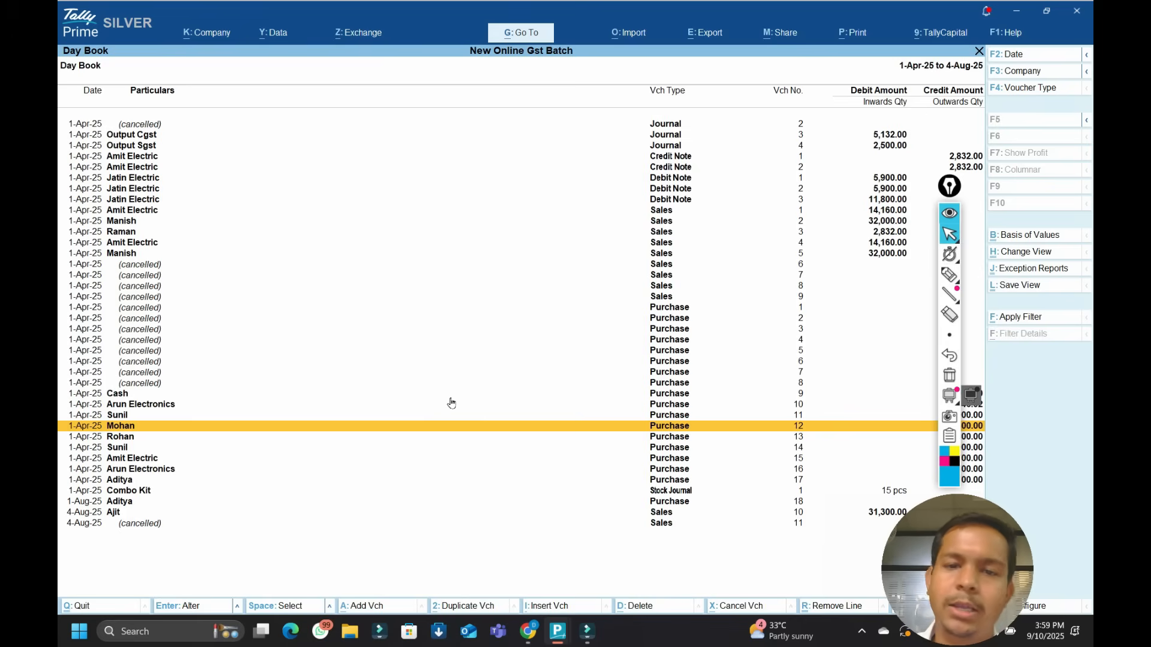
key("Up")
key("Up")
key("Up")
key("Up")
key("Up")
key("Up")
key("Up")
key("Up")
key("Up")
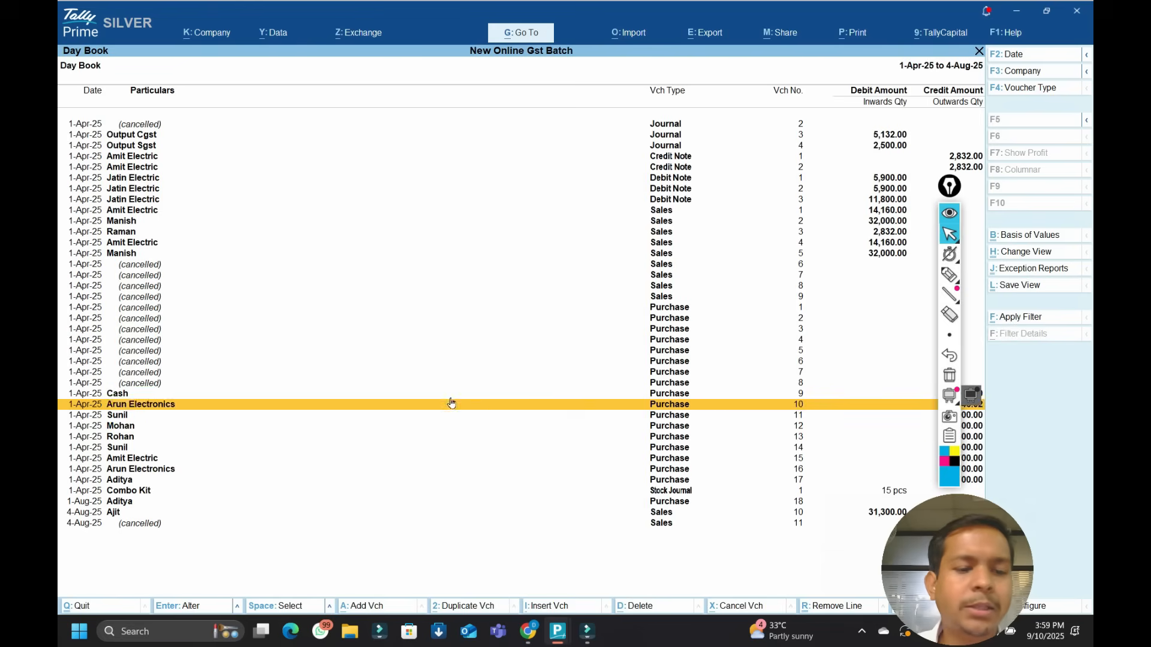
key("Up")
key("Up")
key("Up")
key("Up")
key("Up")
key("Up")
key("Up")
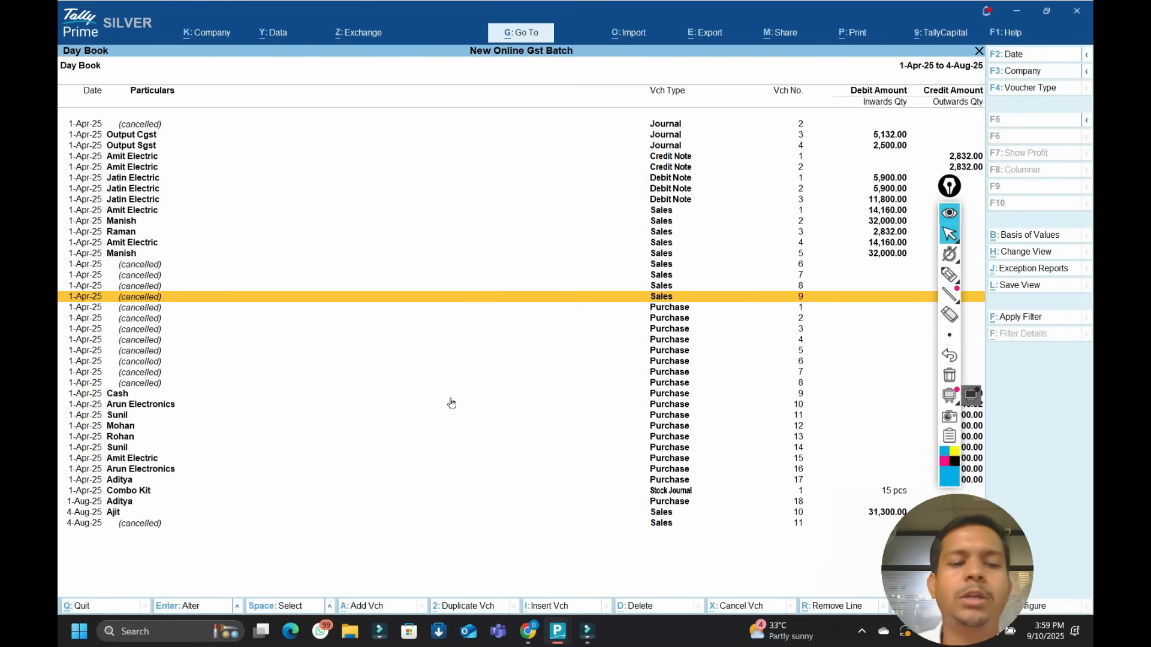
key("Down")
key("Down")
key("Down")
key("Down")
key("Down")
key("Down")
key("Down")
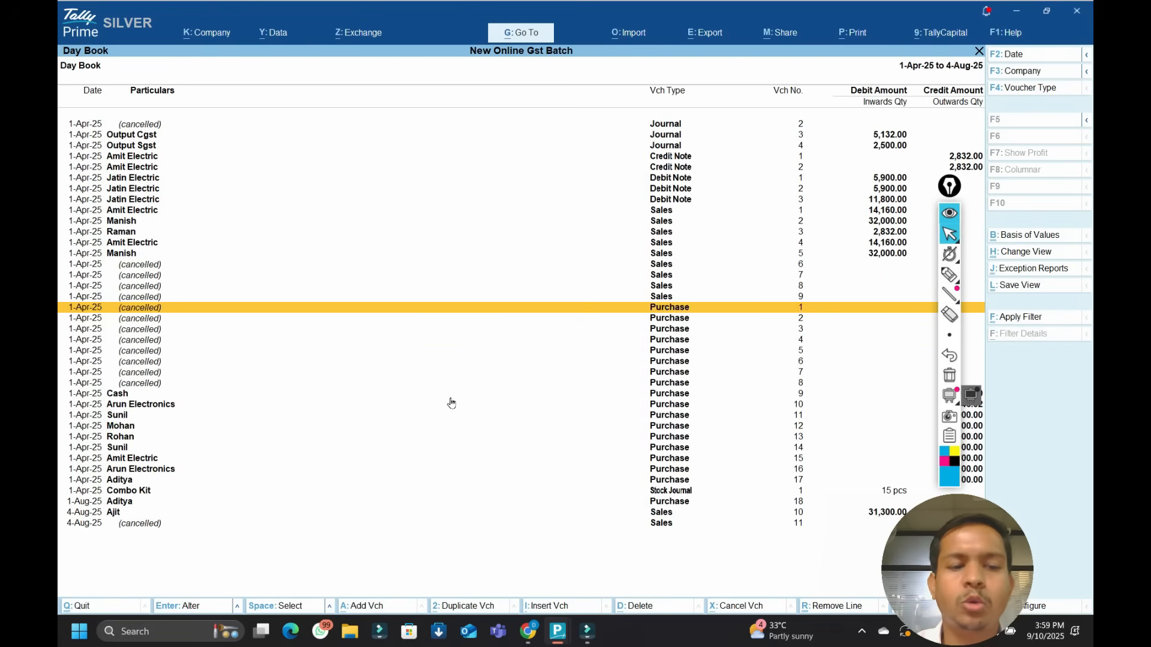
key("Up")
key("Up")
key("Up")
key("Up")
key("Up")
key("Up")
key("Up")
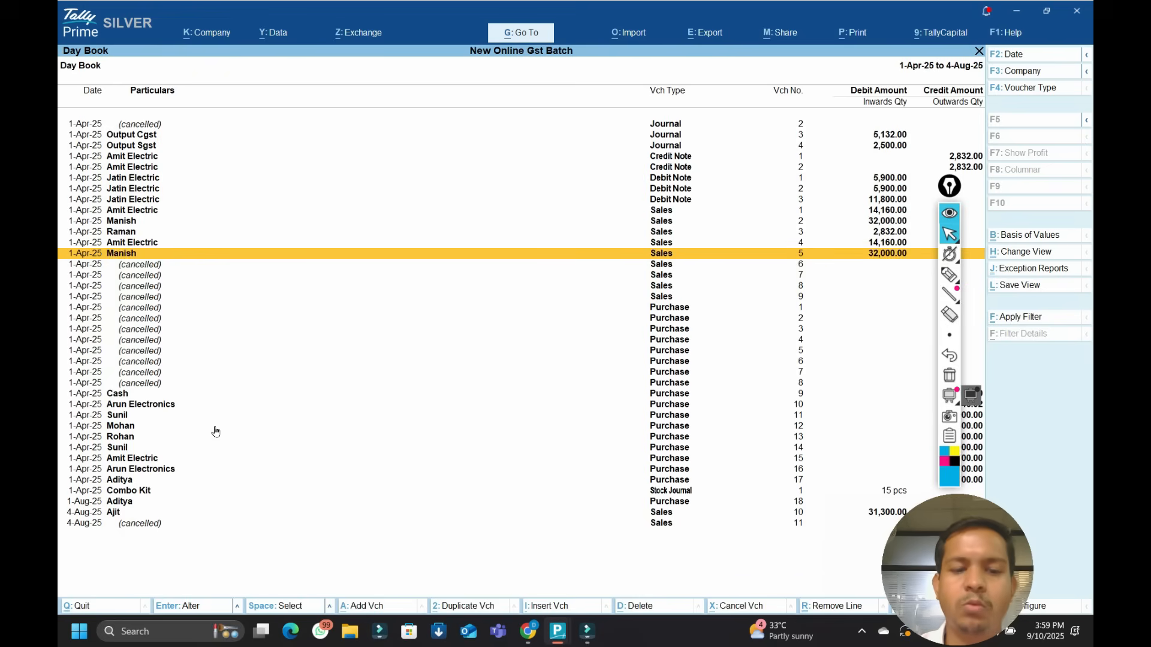
key("space")
key("alt+d")
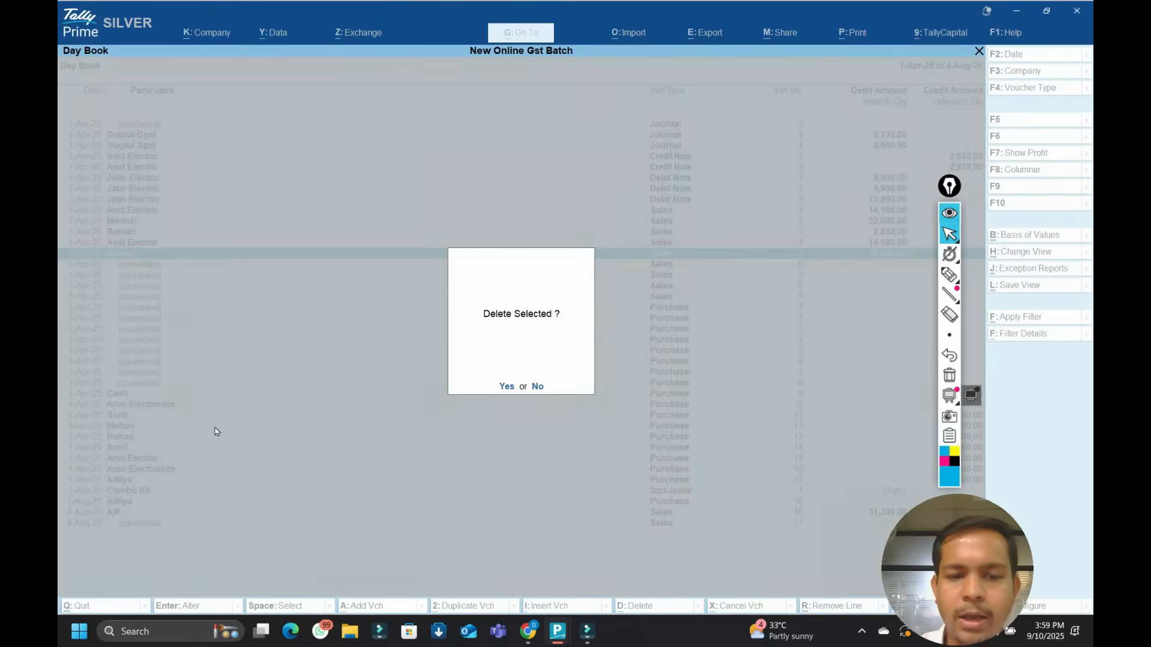
key("y")
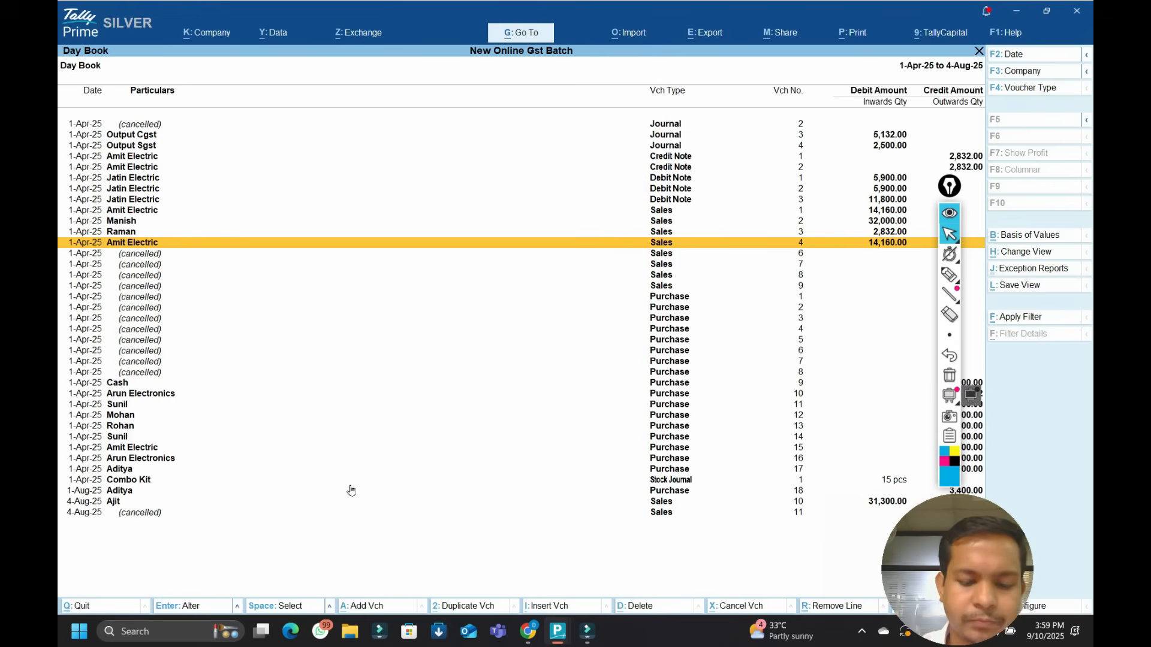
Cancel Sales voucher 4 dated 1-Apr-25 in the Day Book, and open the cancelled voucher to check its contents.
key("alt+x")
key("y")
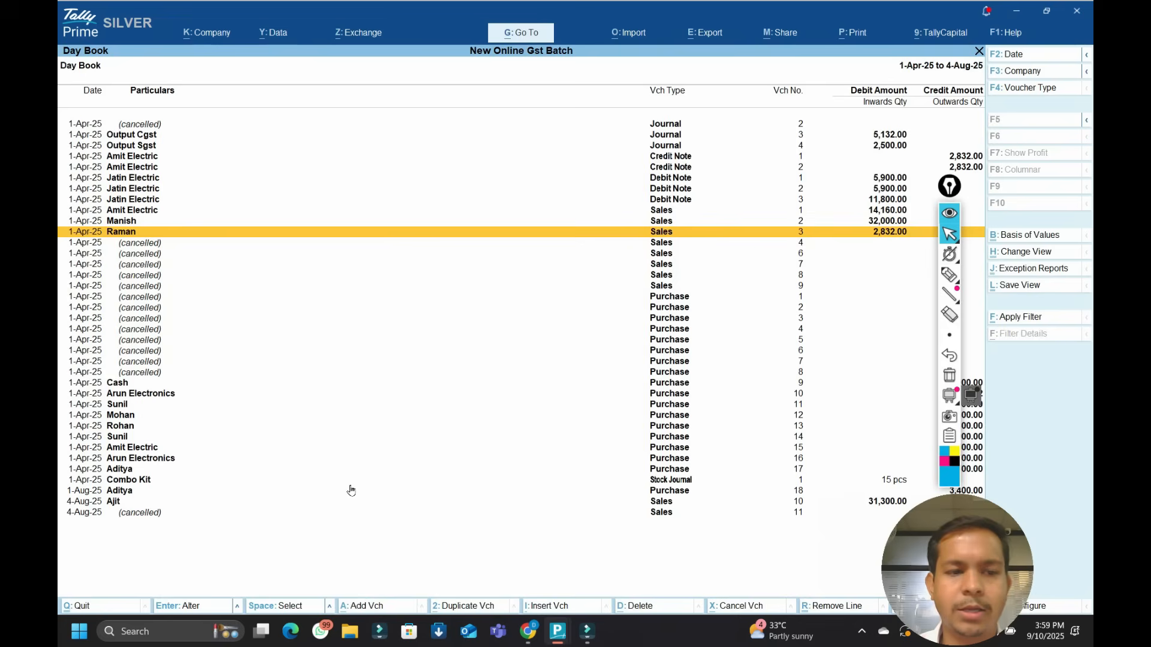
key("Down")
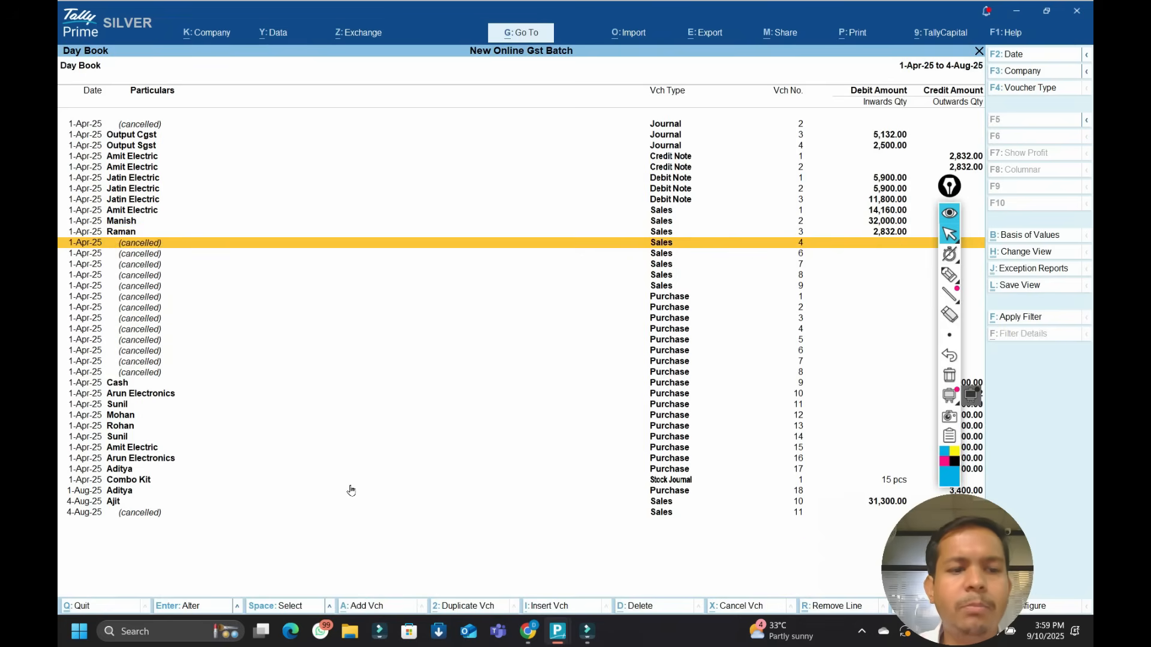
key("Return")
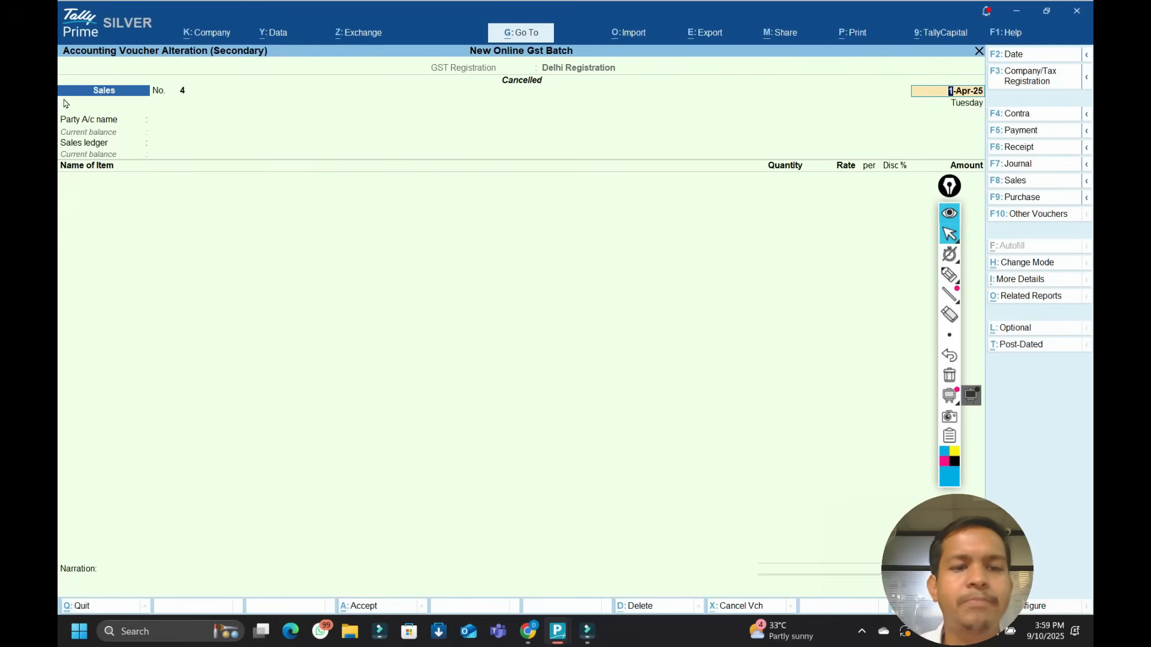
key("Escape")
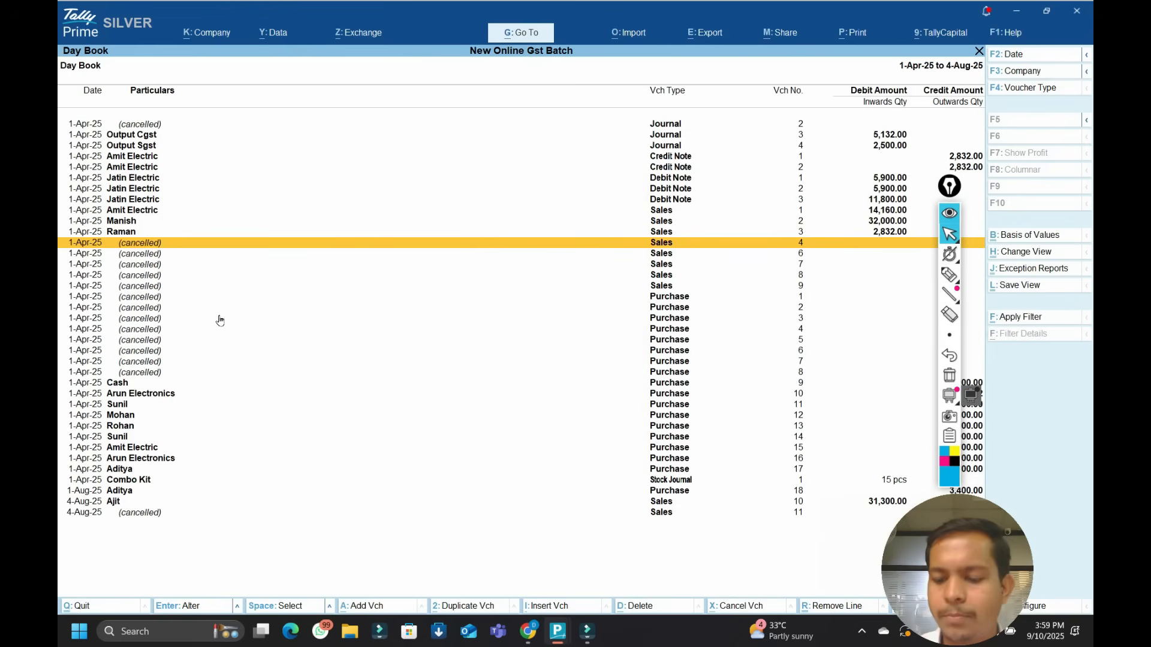
Examine the cancelled Sales voucher 6 and the cancelled Purchase voucher 1, and leave the Day Book.
key("Down")
key("Return")
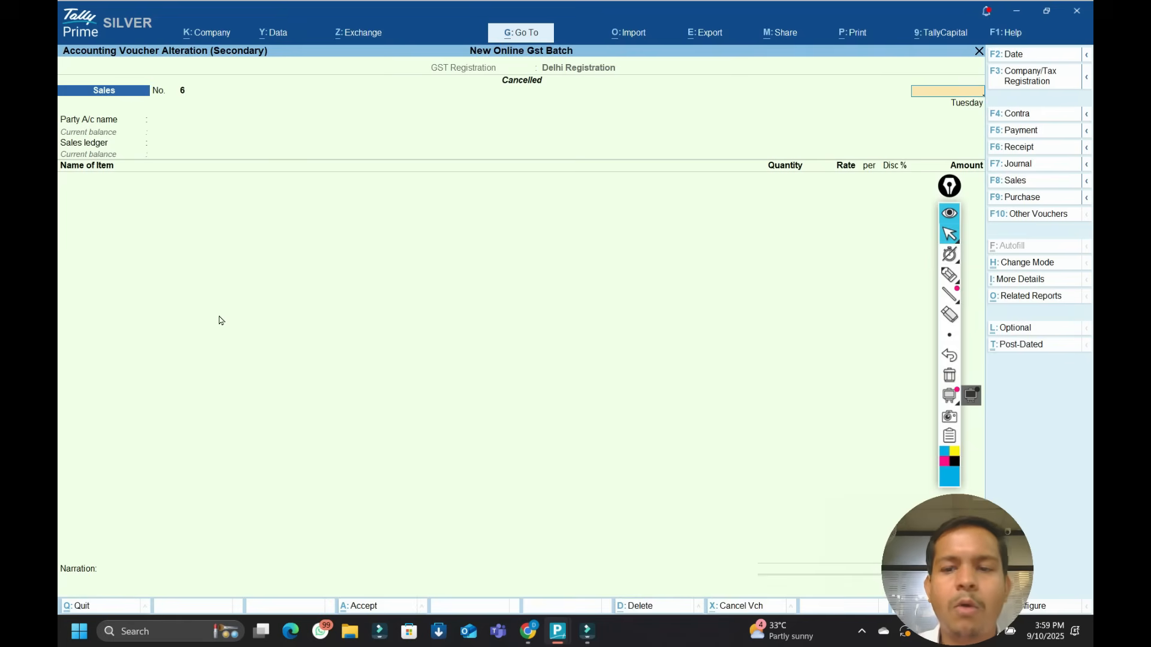
key("Escape")
key("Down")
key("Down")
key("Down")
key("Down")
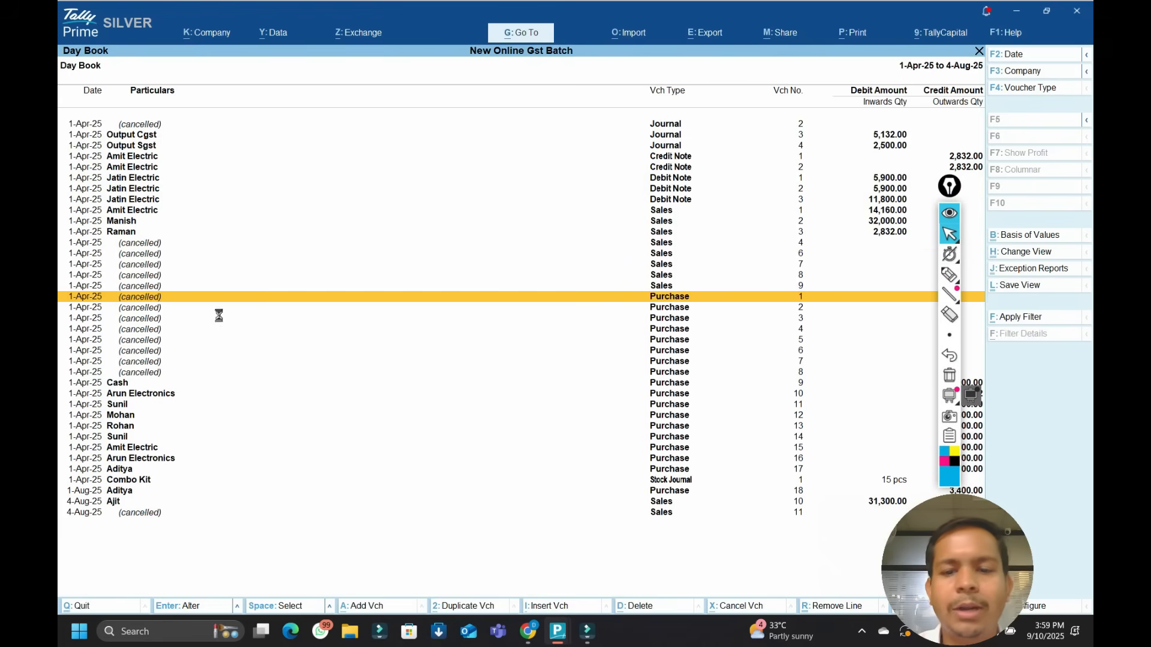
key("Return")
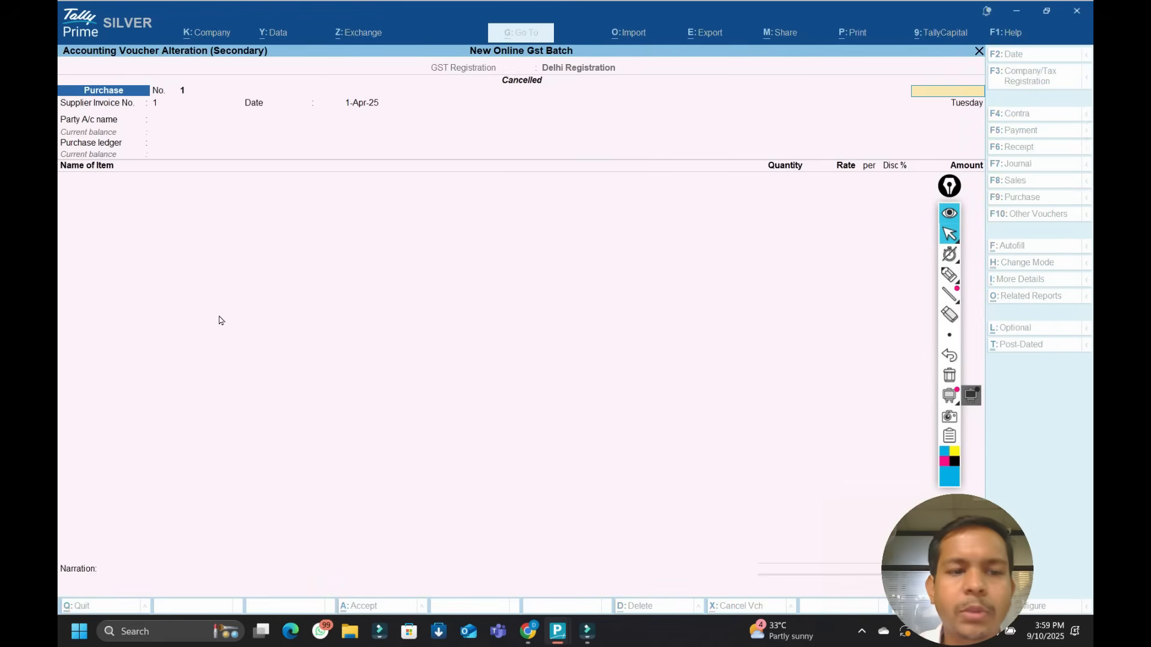
key("Escape")
key("Escape")
Reopen the Day Book and set its period to 1-Apr-25 to 4-Aug-25.
key("Return")
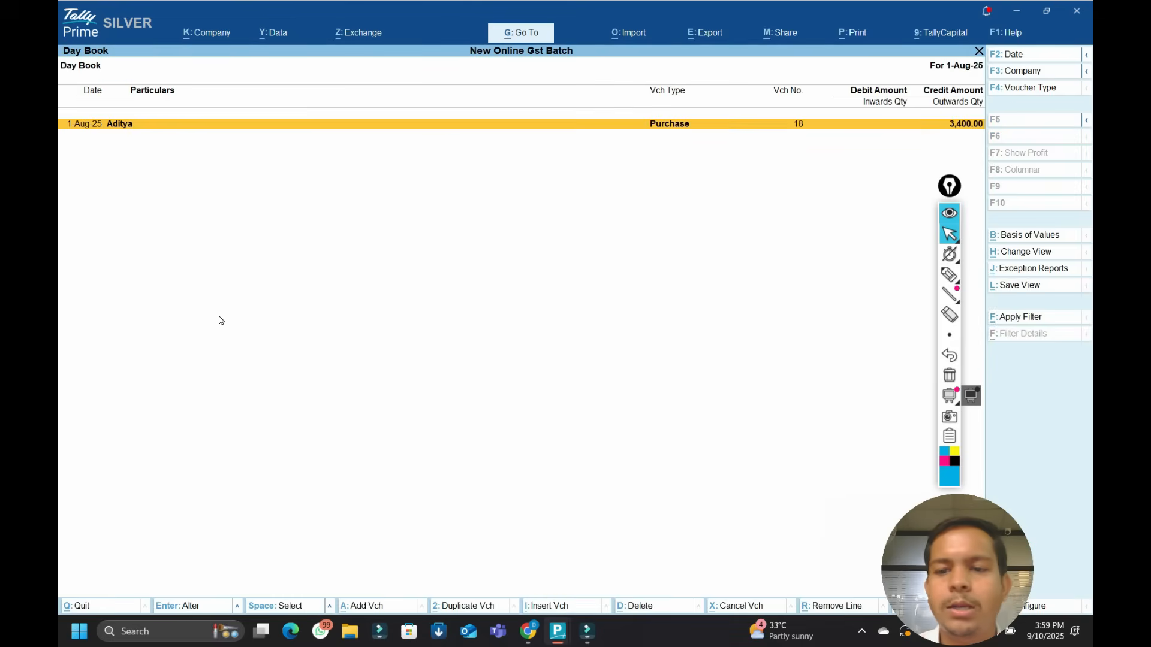
key("Escape")
key("Return")
key("F2")
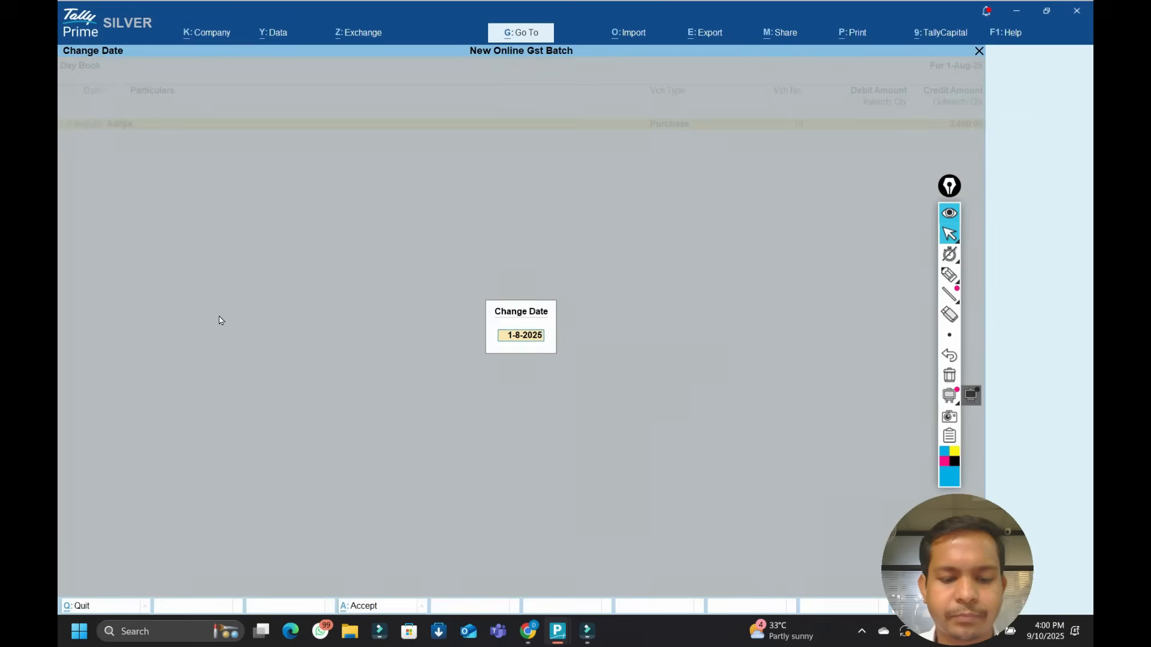
key("BackSpace")
key("Return")
Cancel Credit Note voucher 2 dated 1-Apr-25, and open the cancelled voucher to check its contents.
key("Up")
key("Up")
key("Up")
key("Up")
key("Up")
key("Up")
key("Up")
key("Up")
key("Up")
key("Up")
key("Up")
key("Up")
key("Up")
key("Up")
key("Up")
key("Up")
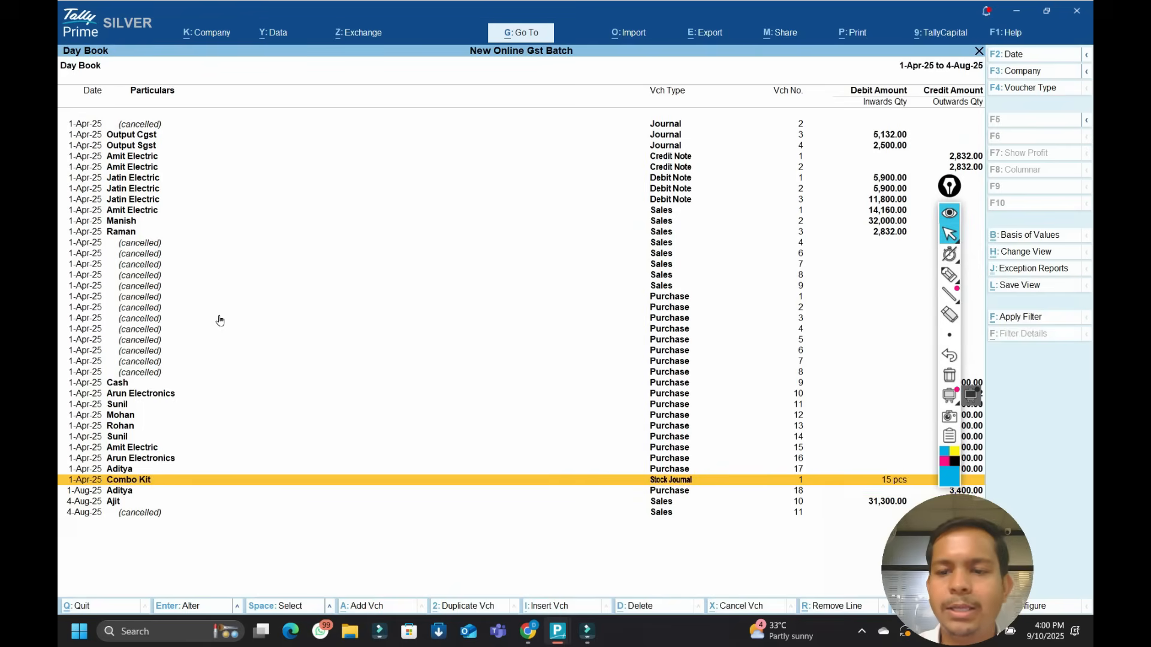
key("Up")
key("Up")
key("Up")
key("Up")
key("Up")
key("Up")
key("Up")
key("Up")
key("Up")
key("Up")
key("Up")
key("Up")
key("Up")
key("Up")
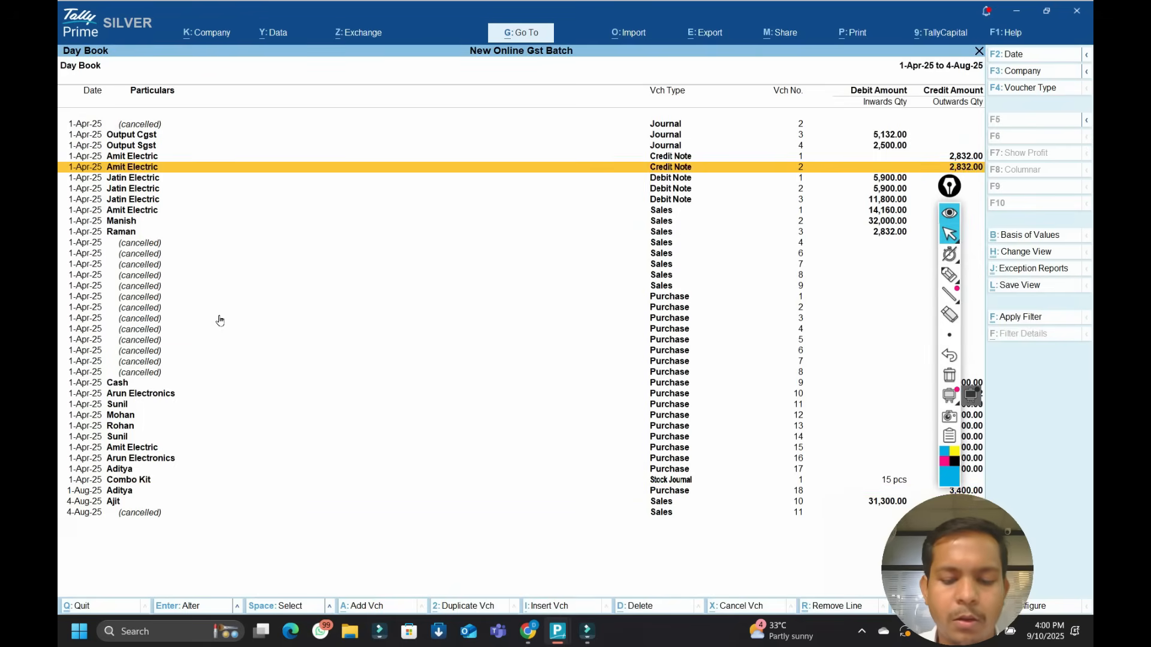
key("alt")
key("alt+x")
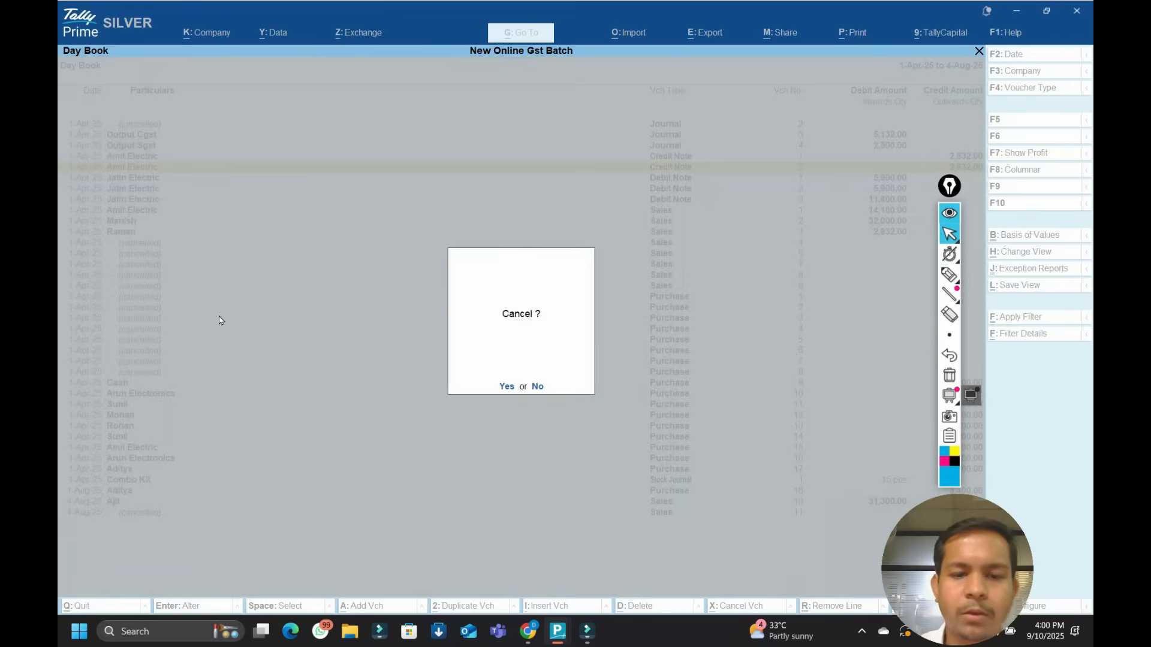
key("y")
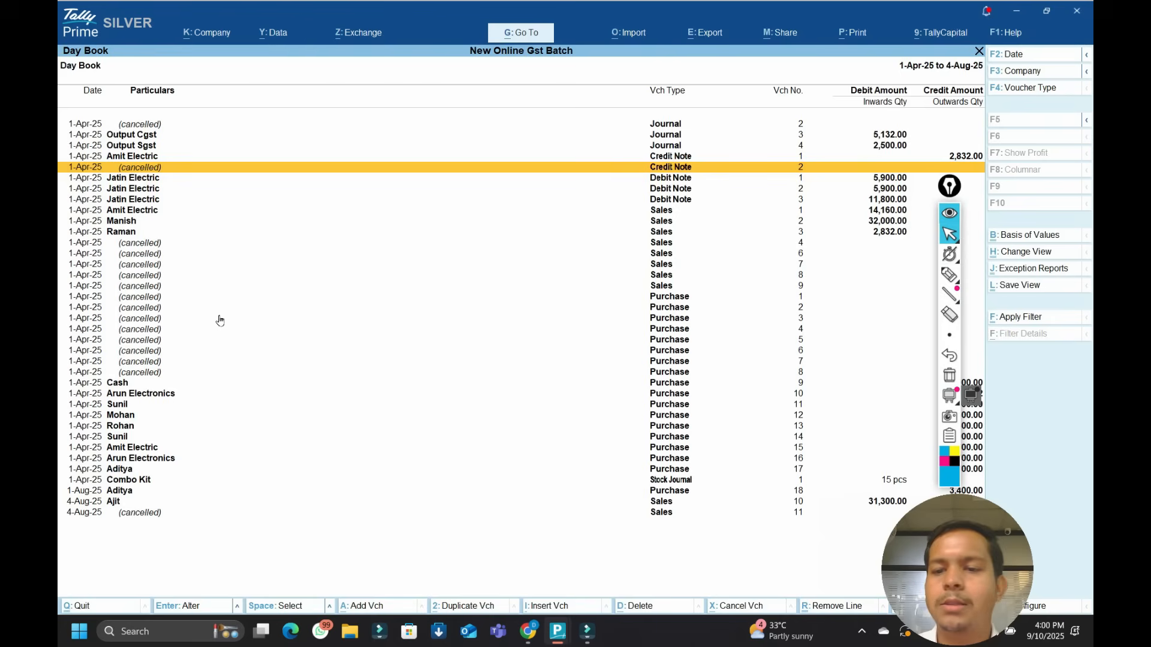
key("Return")
key("Escape")
key("Escape")
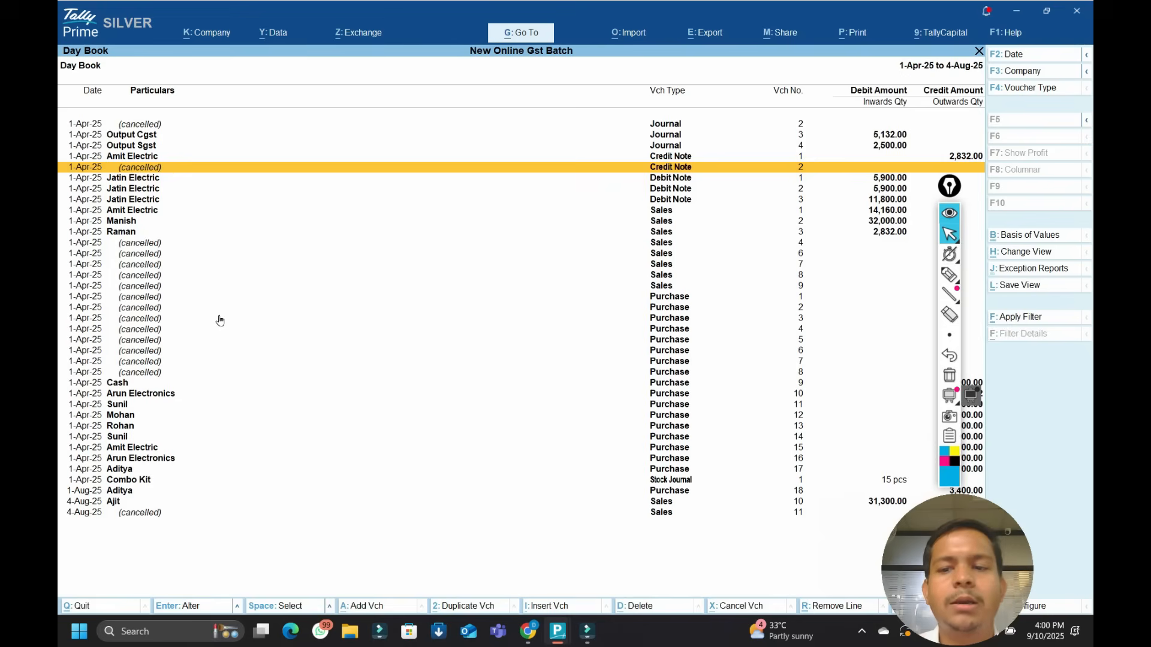
Cancel Journal voucher 4 dated 1-Apr-25, and open the cancelled voucher to check its contents.
key("Up")
key("Up")
key("space")
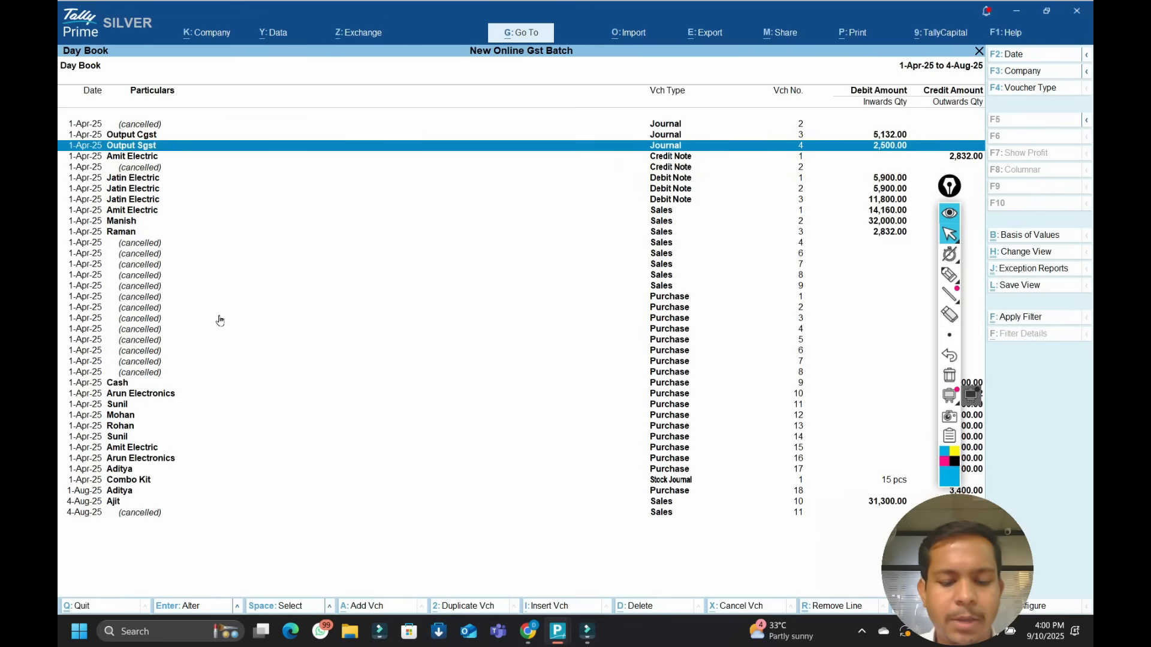
key("alt+x")
key("y")
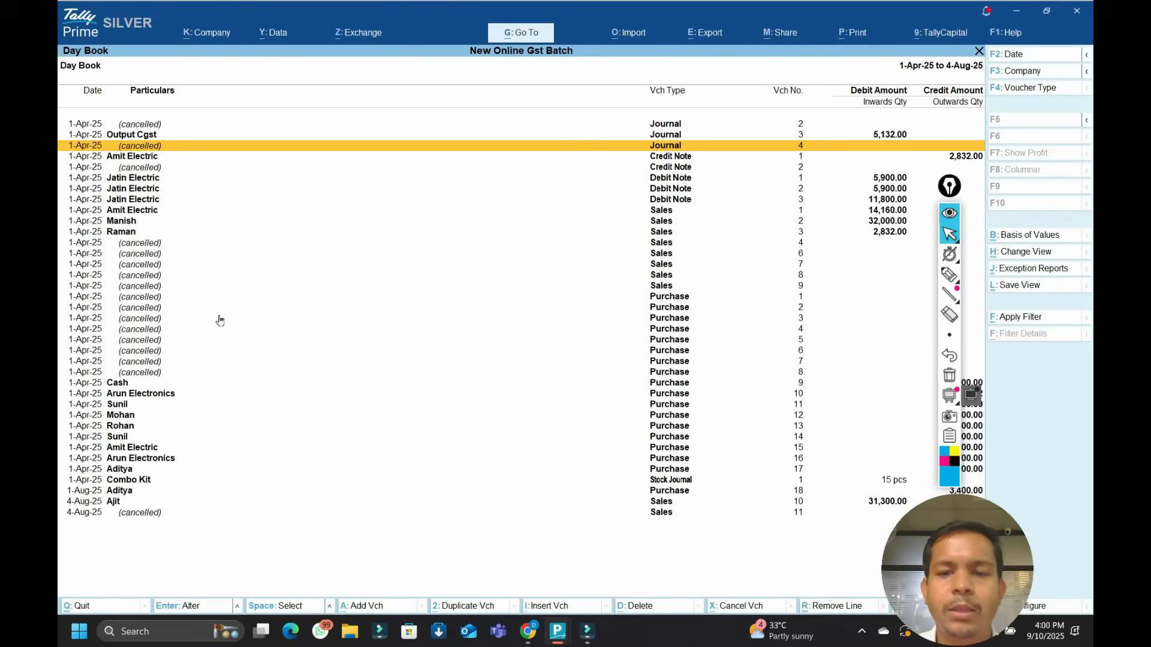
key("Return")
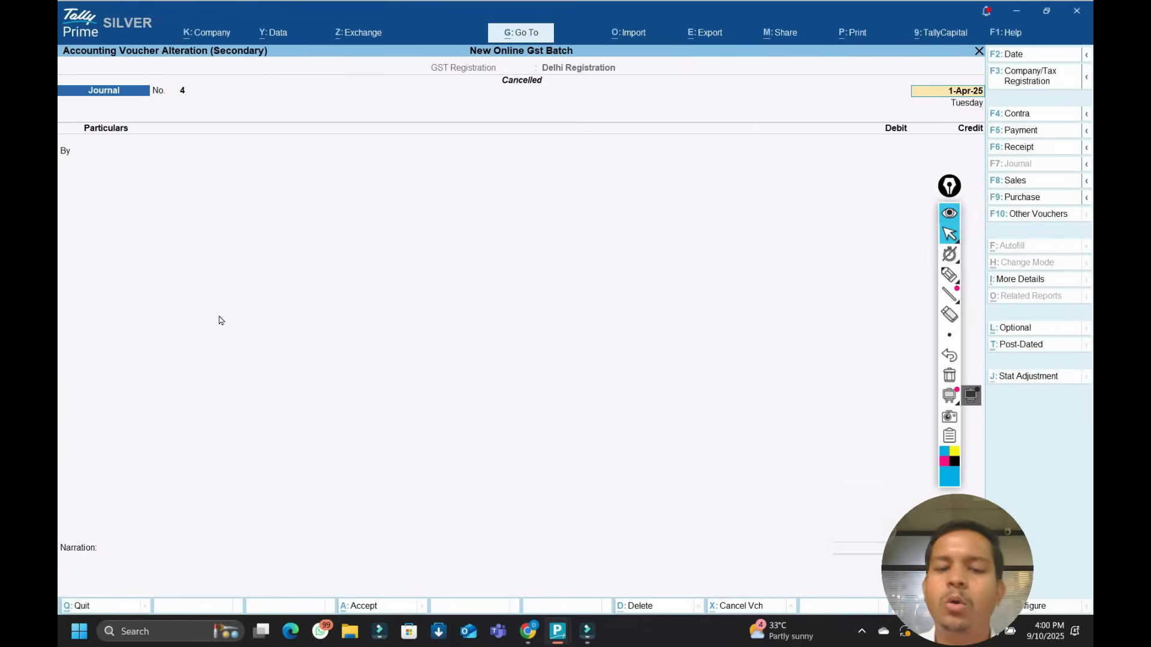
key("Escape")
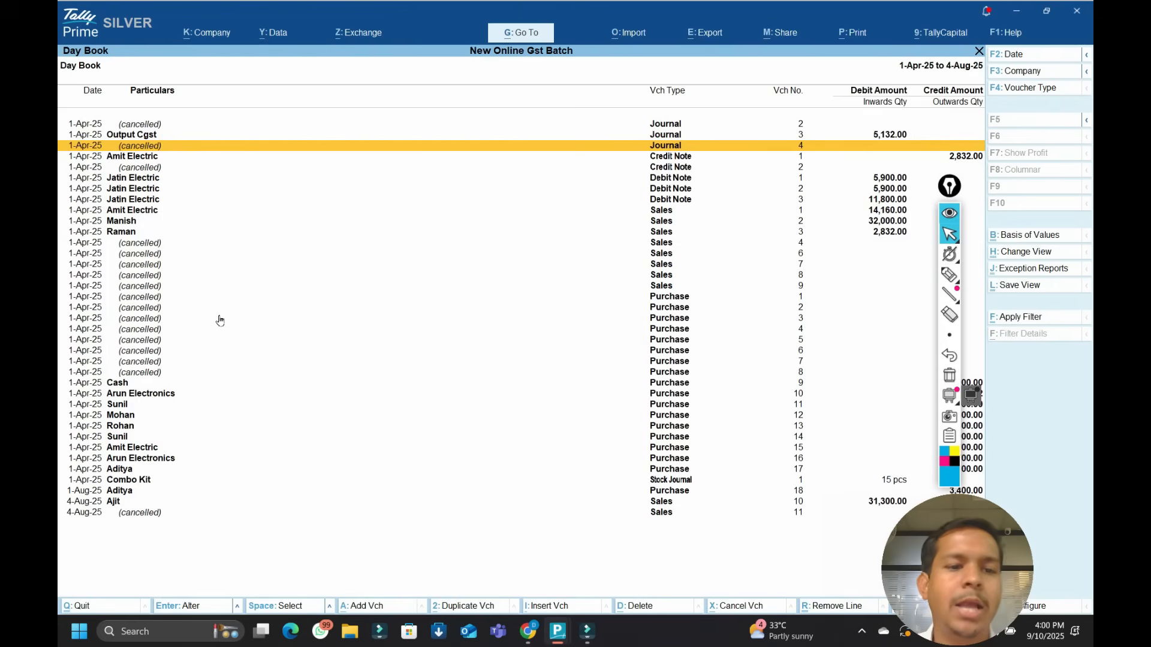
Look through the cancelled Sales and Purchase entries in the Day Book list.
key("Down")
key("Down")
key("Down")
key("Down")
key("Down")
key("Down")
key("Down")
key("Down")
key("Down")
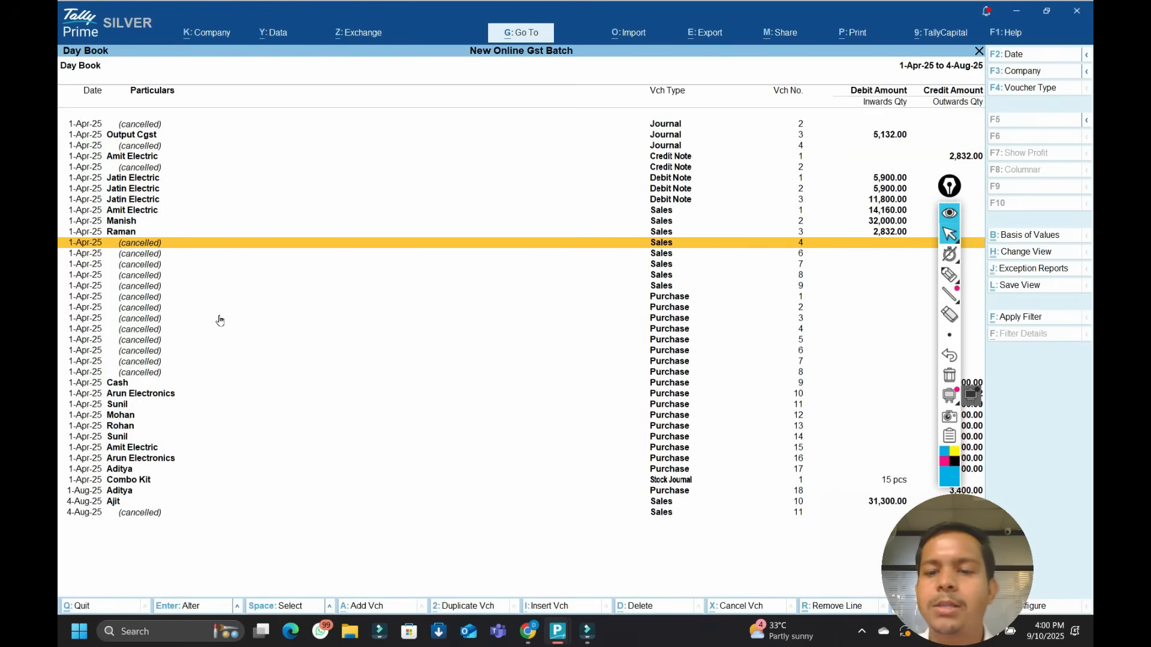
key("Down")
key("Down")
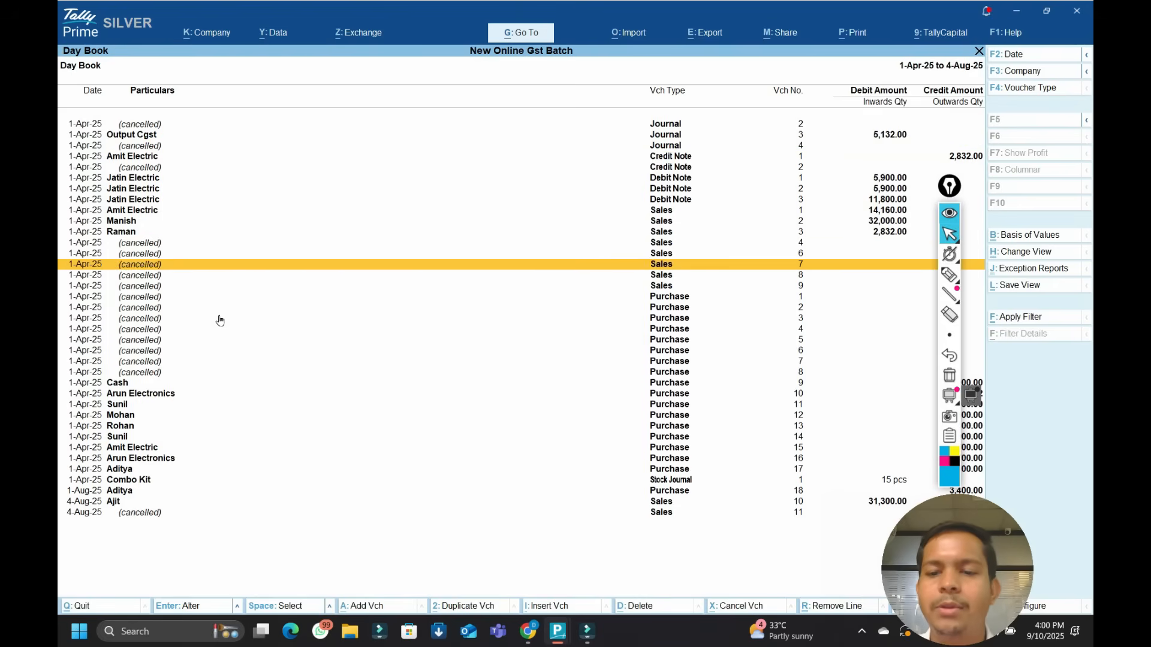
key("Down")
key("Down")
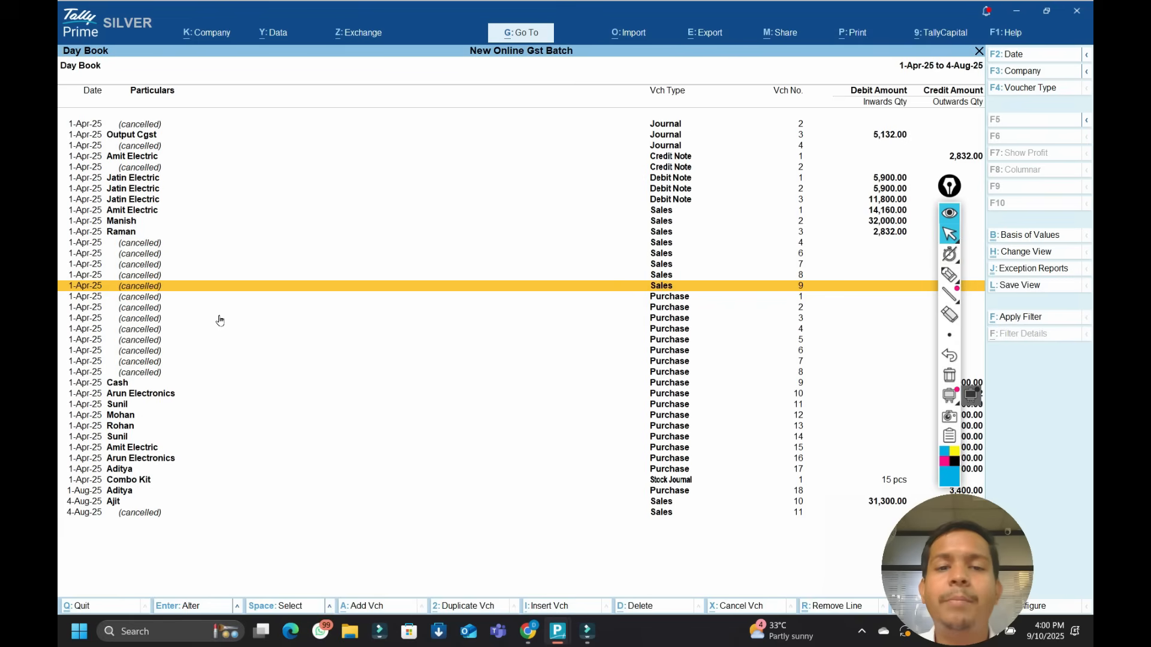
key("Down")
key("Down")
key("Down")
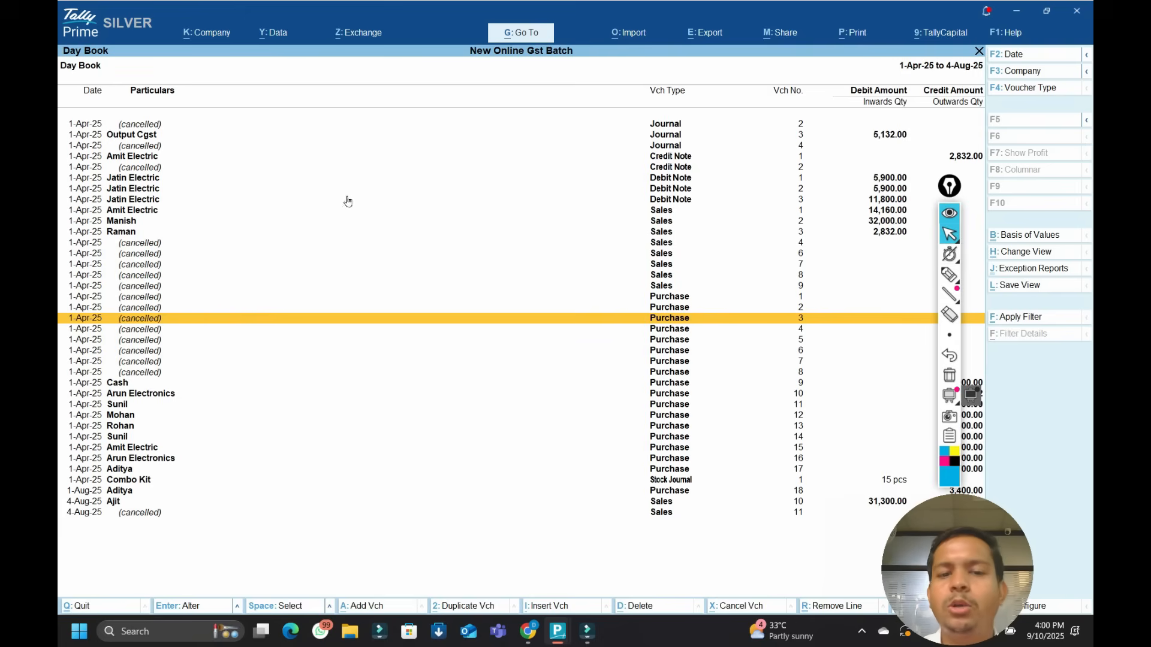
Filter the Day Book vouchers for the amount 5,900, review the matching entries and remove the filter.
key("ctrl+f")
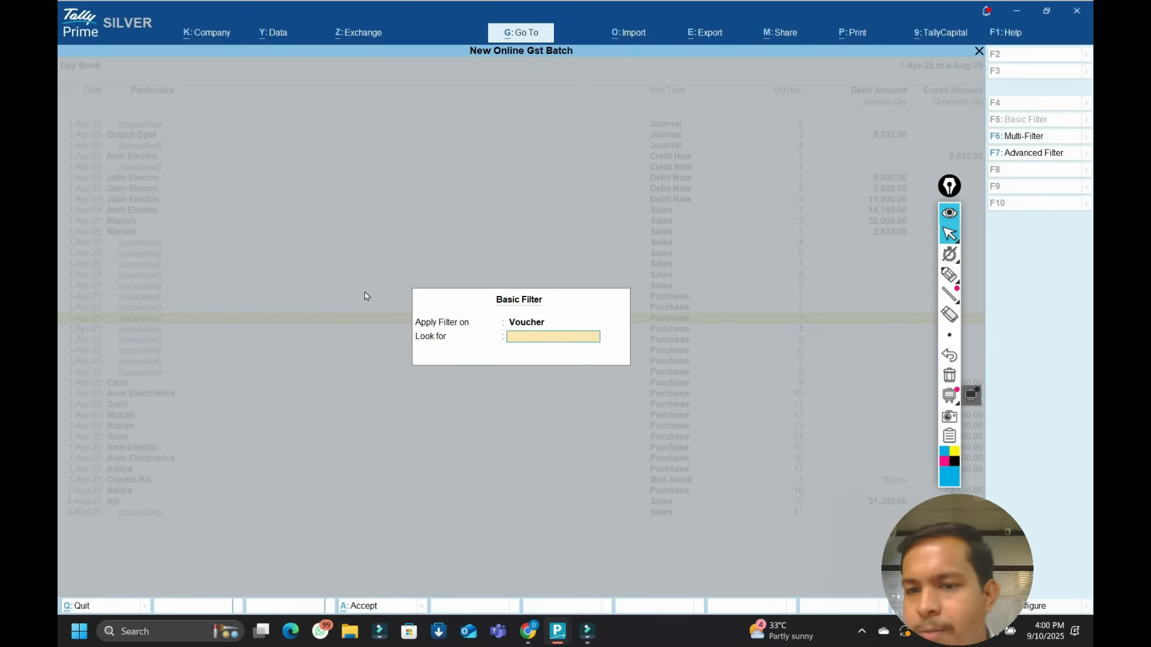
type("5")
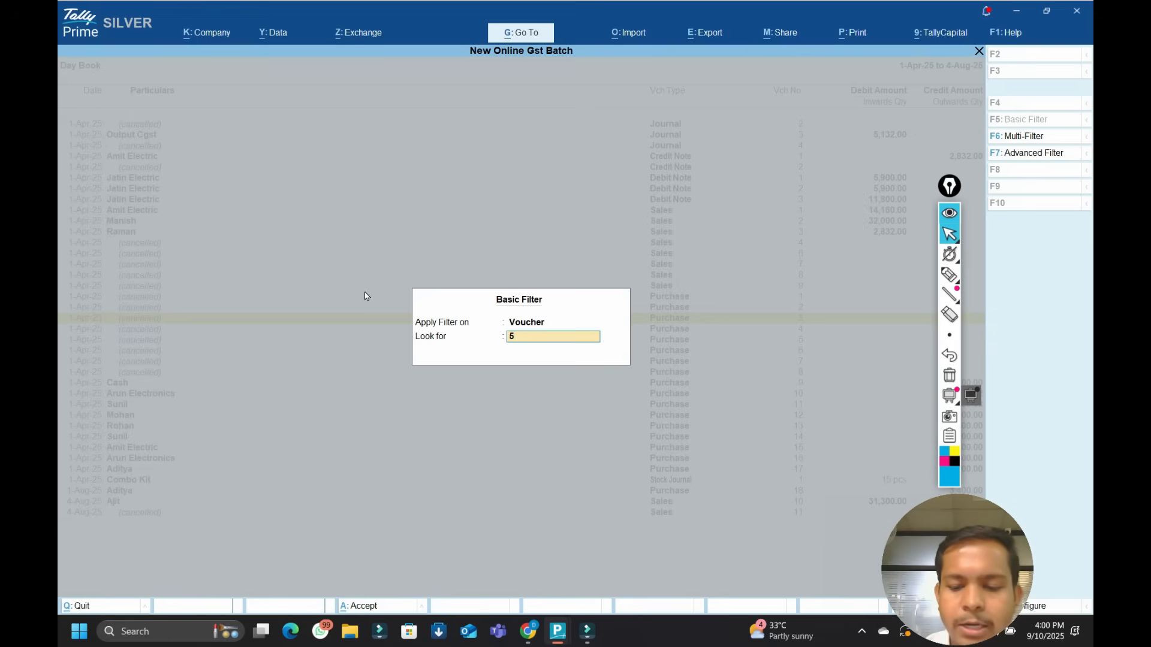
type(",900")
key("Return")
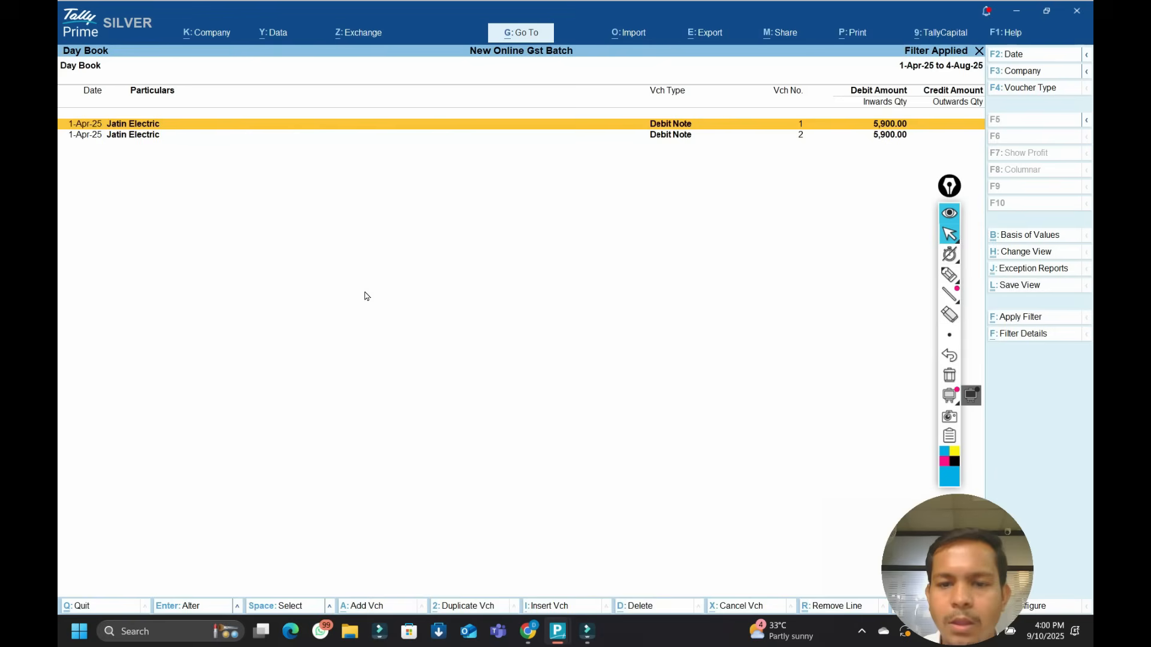
key("Down")
key("Up")
key("Down")
key("Up")
key("Down")
key("Escape")
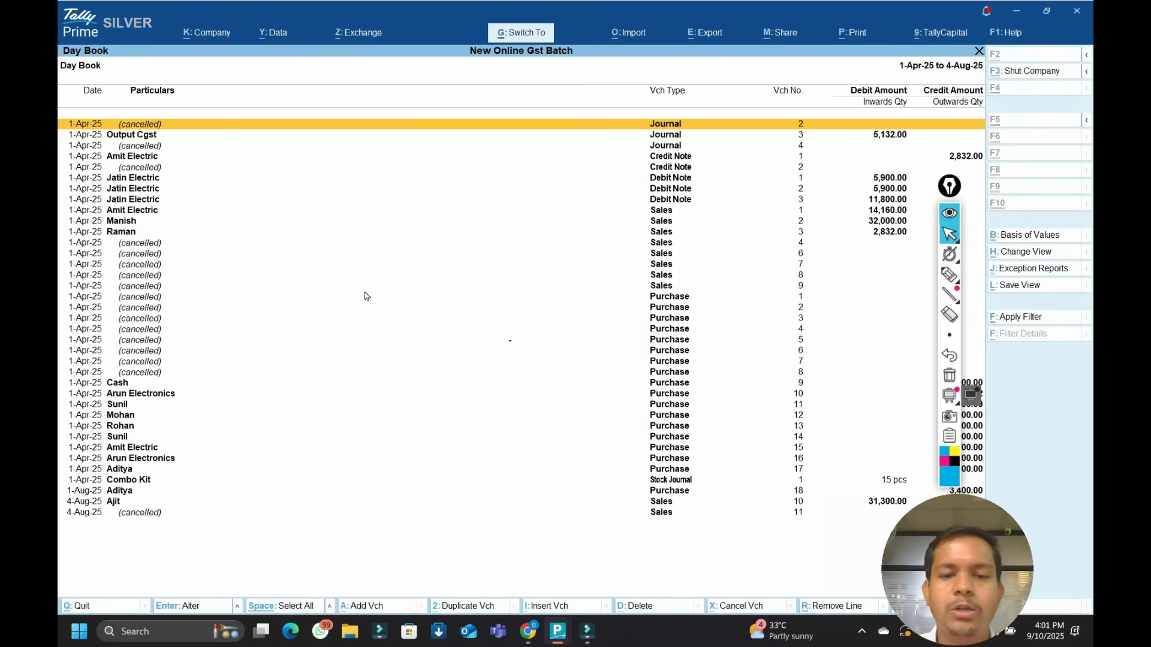
Filter the Day Book vouchers by the first word of the party name Jatin Electric.
key("ctrl+f")
type("Jatin")
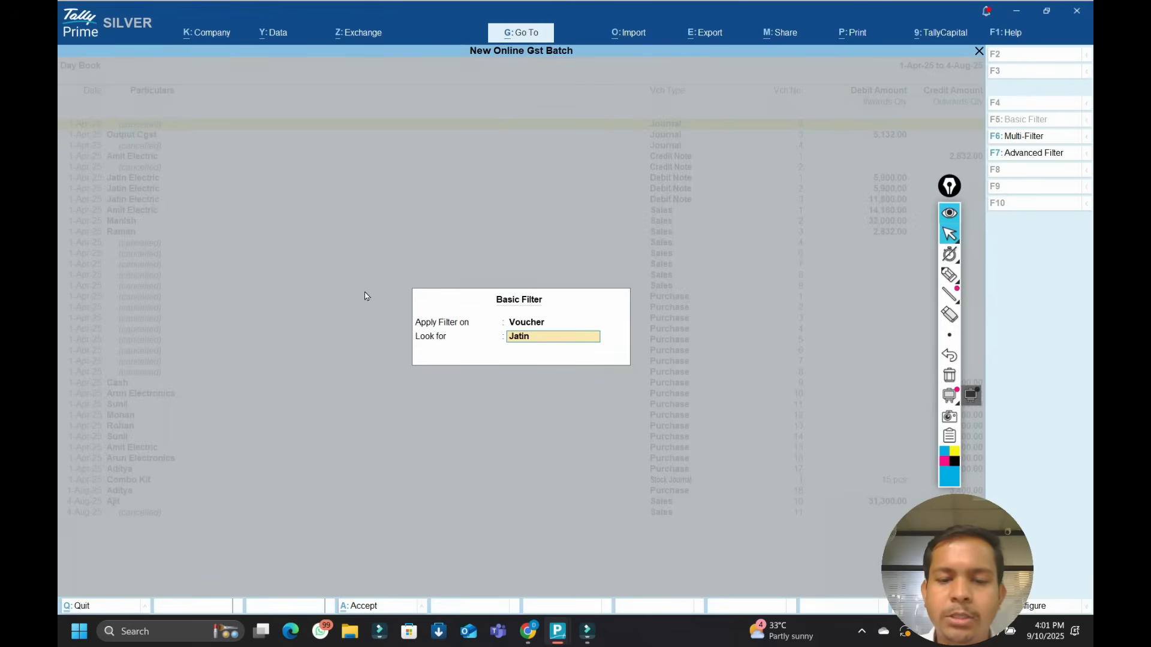
key("Return")
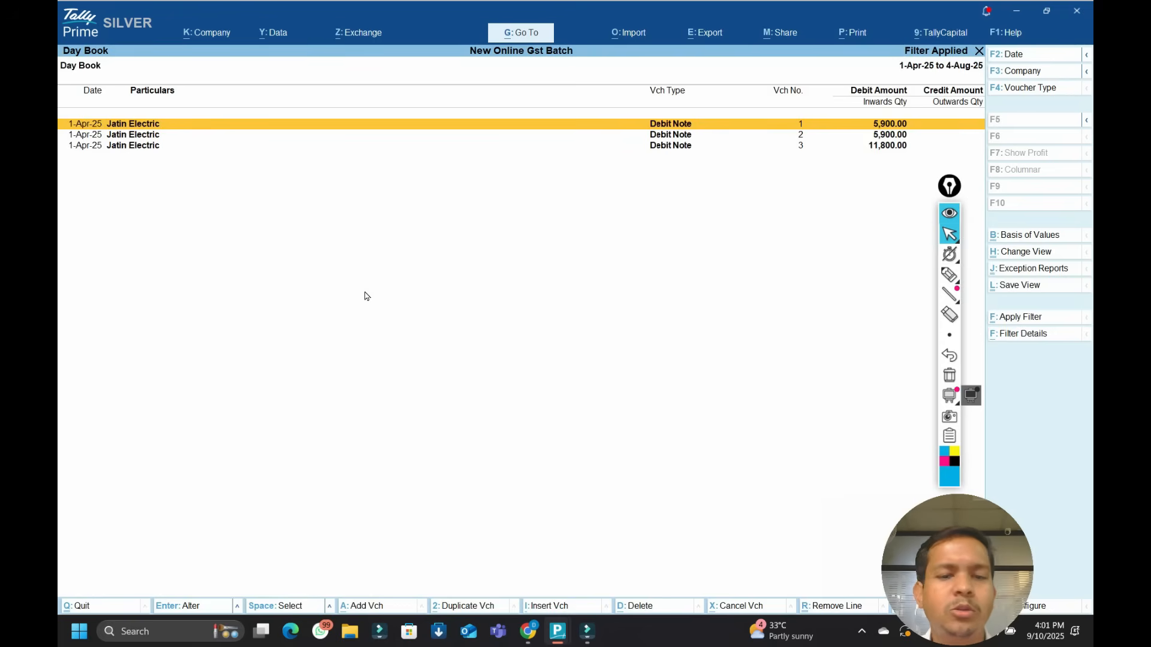
Remove the party name filter from the Day Book and view the Basis of Values options.
key("Escape")
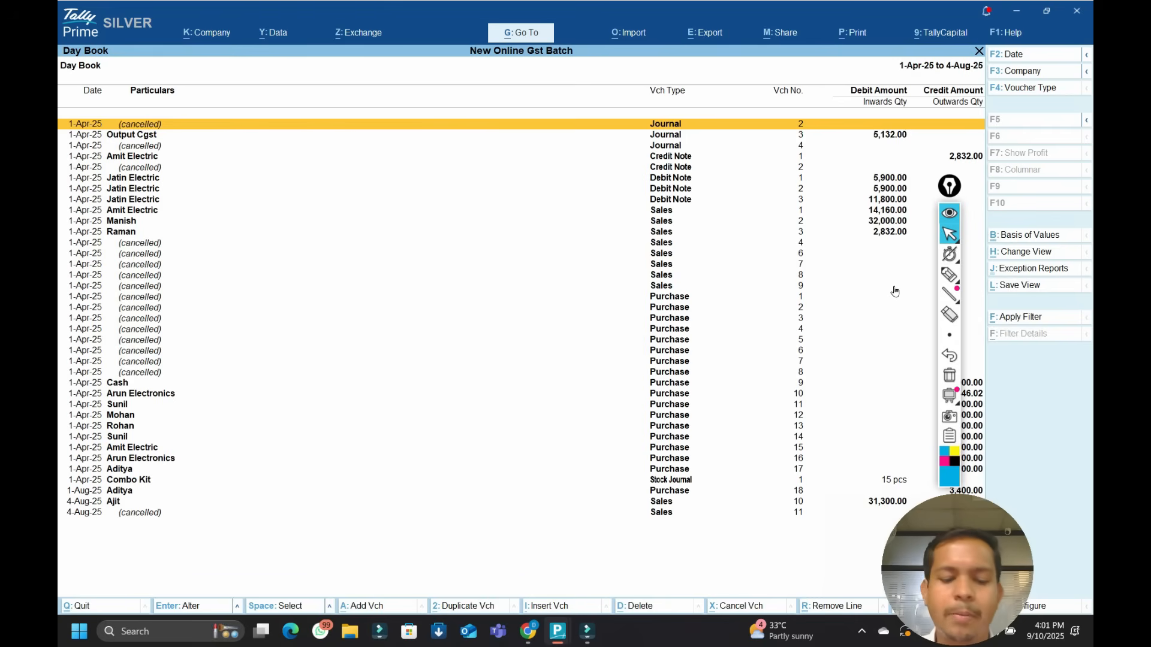
key("ctrl+b")
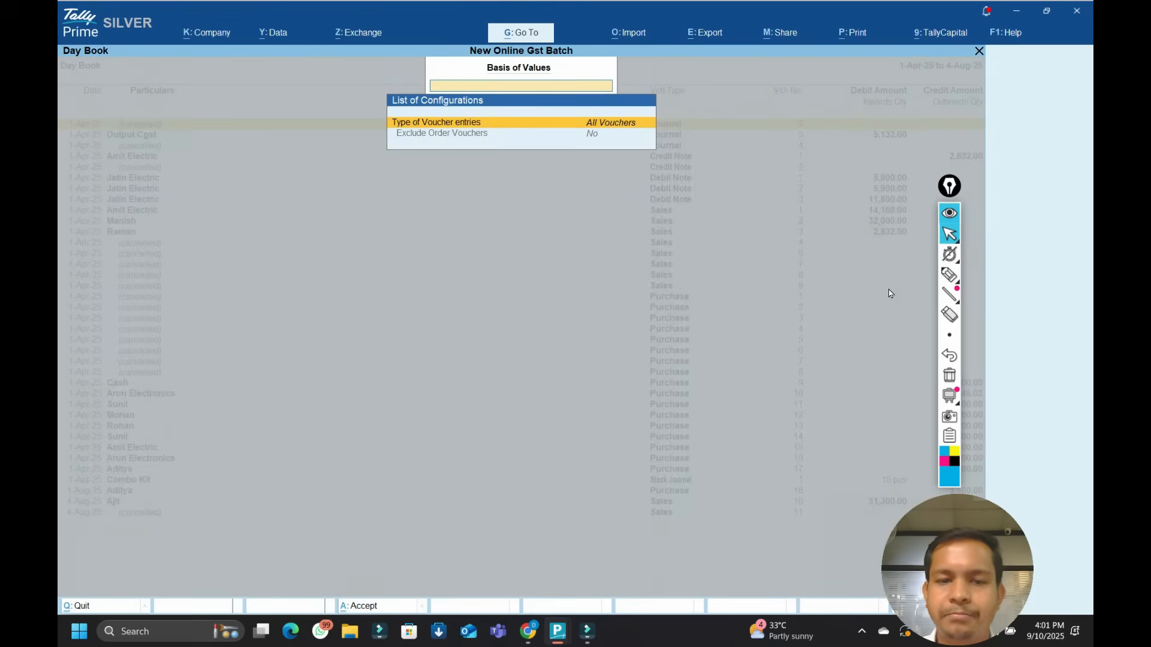
key("Escape")
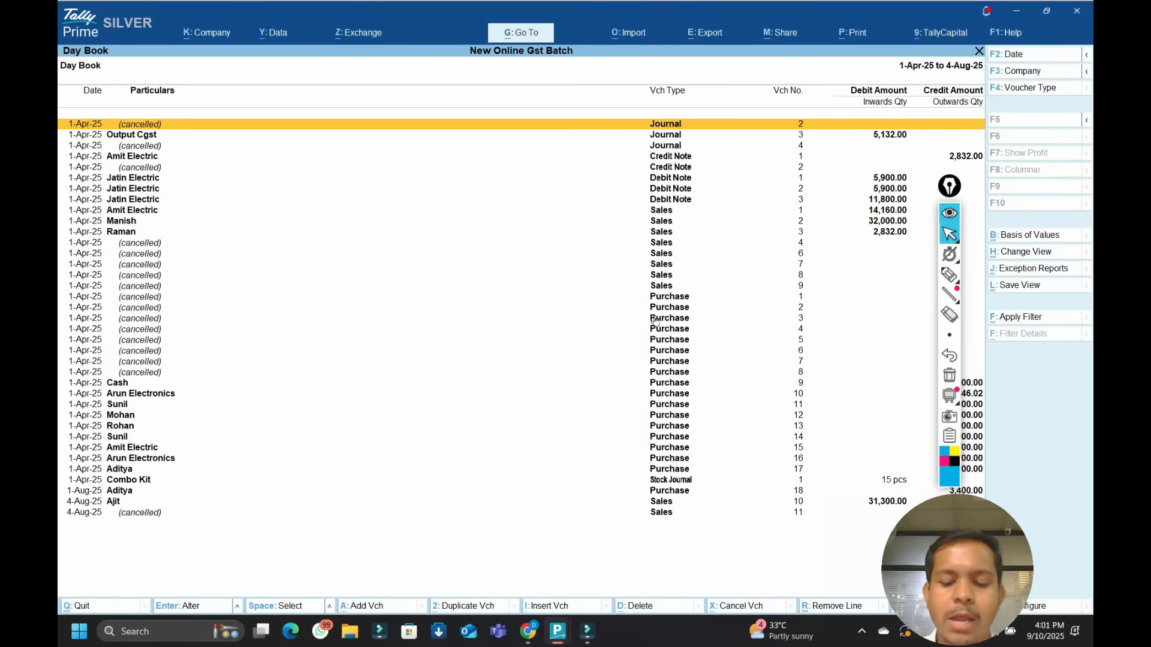
Open the Cancelled Vouchers exception report from the Day Book, look through its entries and return to the Day Book.
key("ctrl+j")
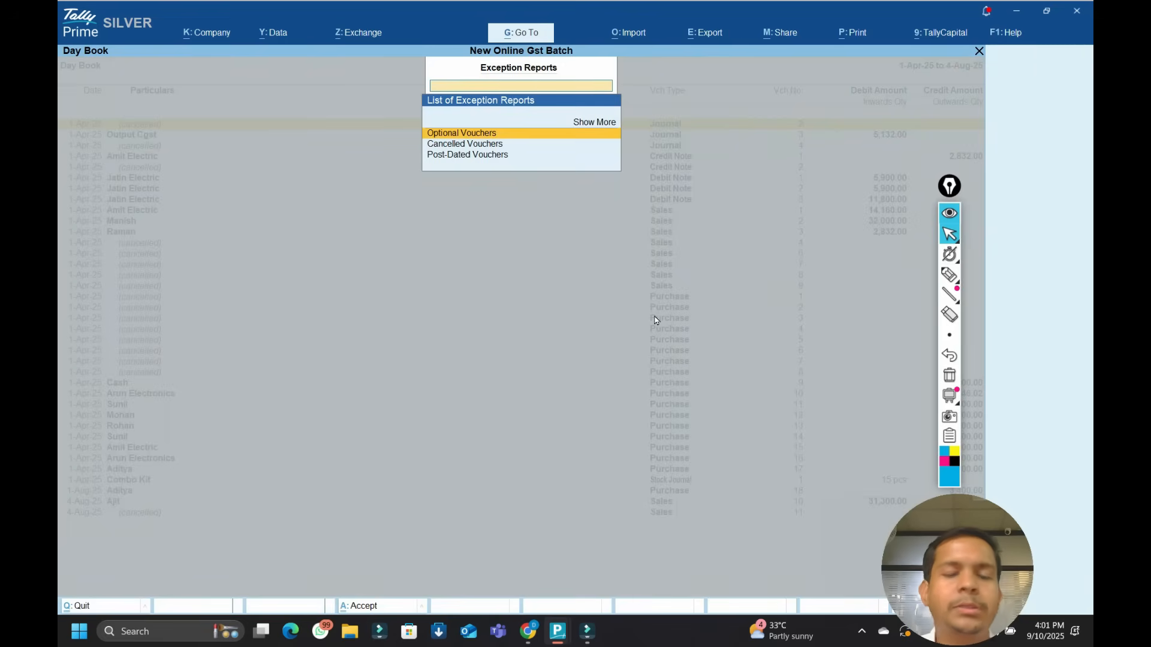
key("Down")
key("Down")
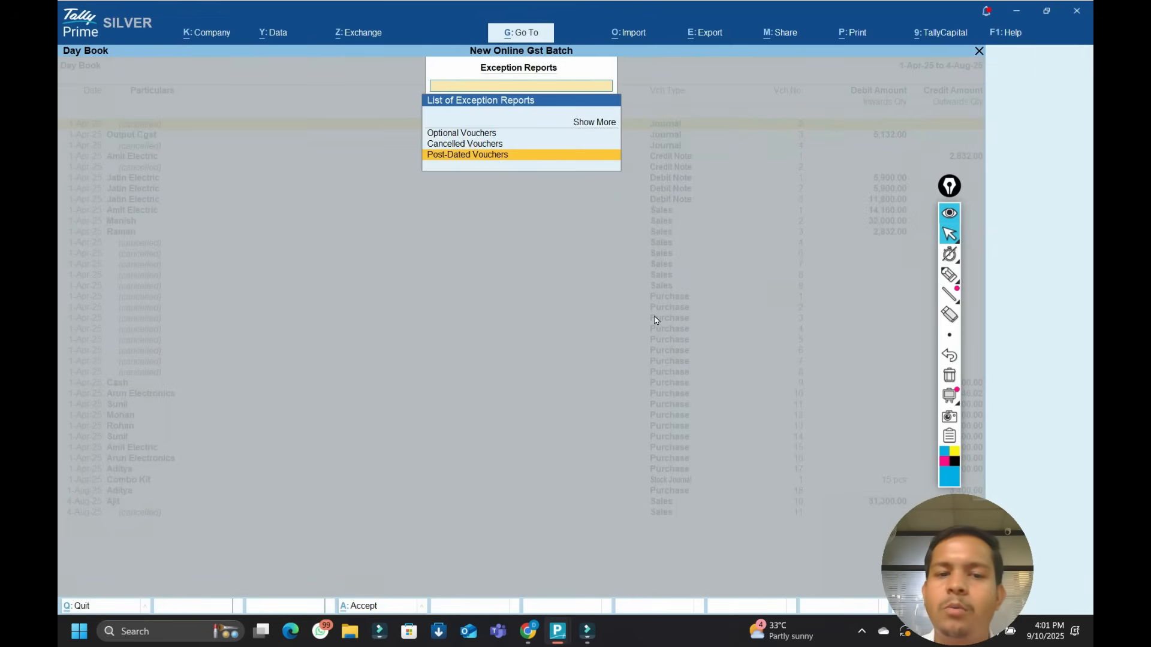
key("Up")
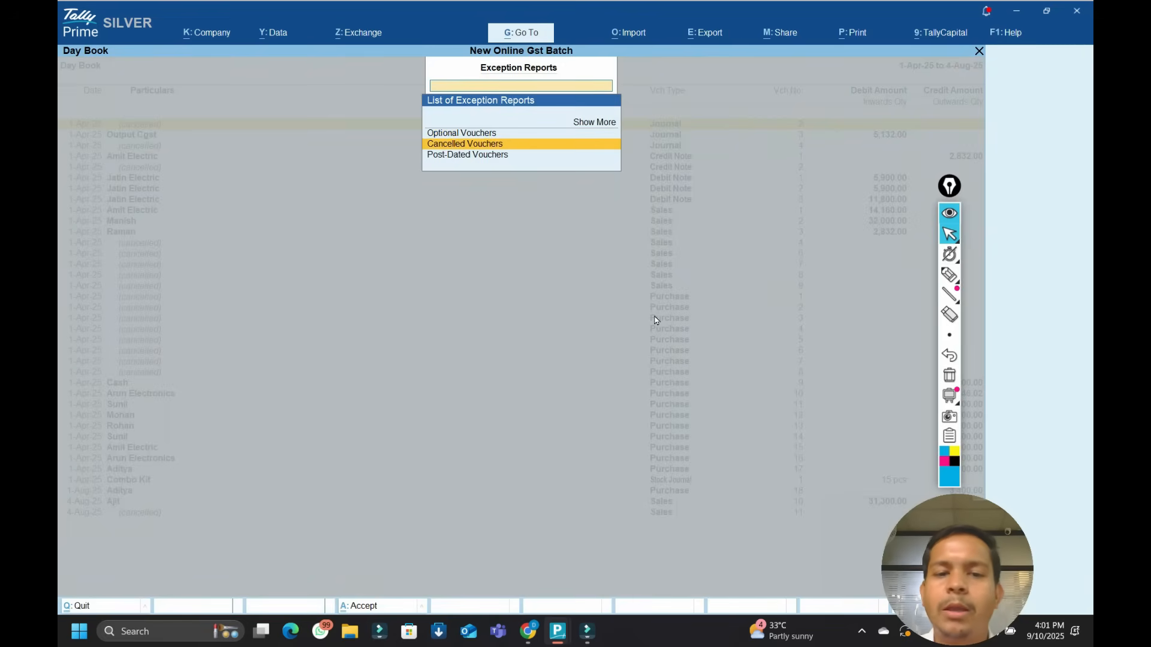
key("Return")
key("Down")
key("Down")
key("Down")
key("Down")
key("Down")
key("Down")
key("Down")
key("Down")
key("Down")
key("Down")
key("Down")
key("Down")
key("Down")
key("Down")
key("Down")
key("Down")
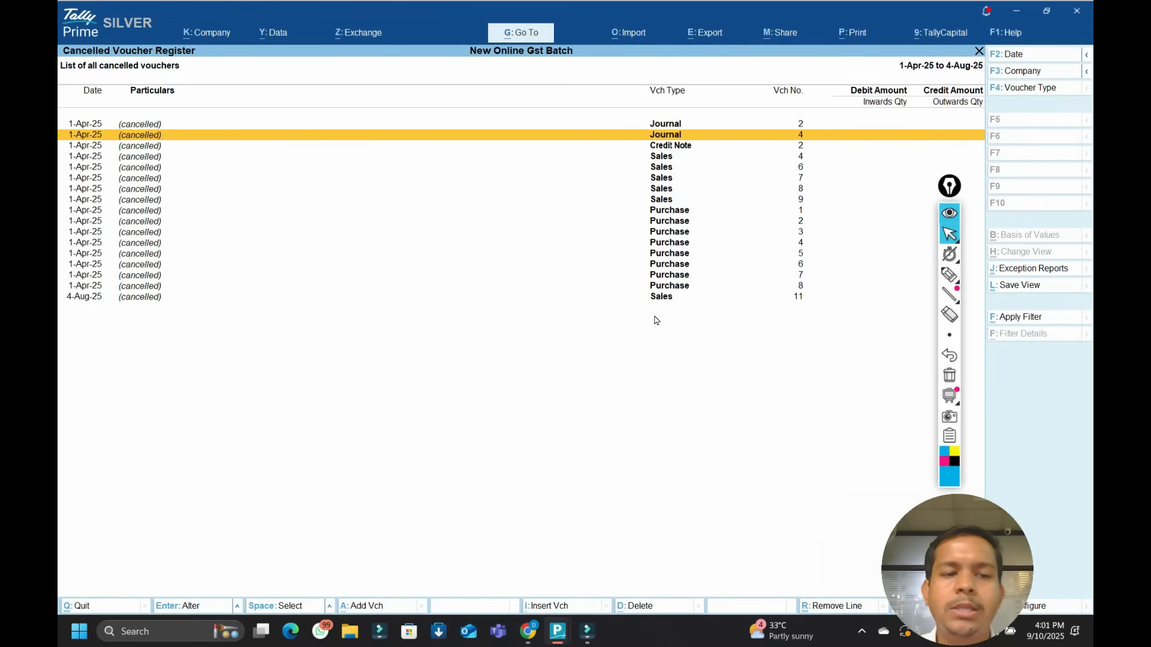
key("Up")
key("Up")
key("Up")
key("Up")
key("Up")
key("Up")
key("Up")
key("Up")
key("Up")
key("Up")
key("Up")
key("Up")
key("Up")
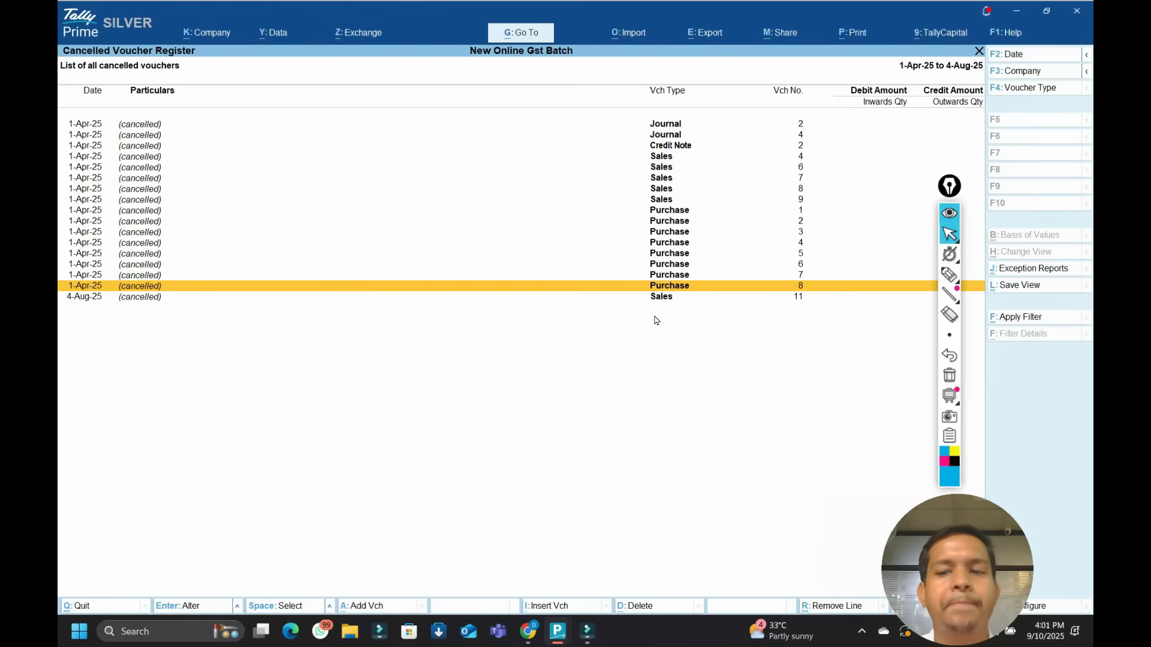
key("Escape")
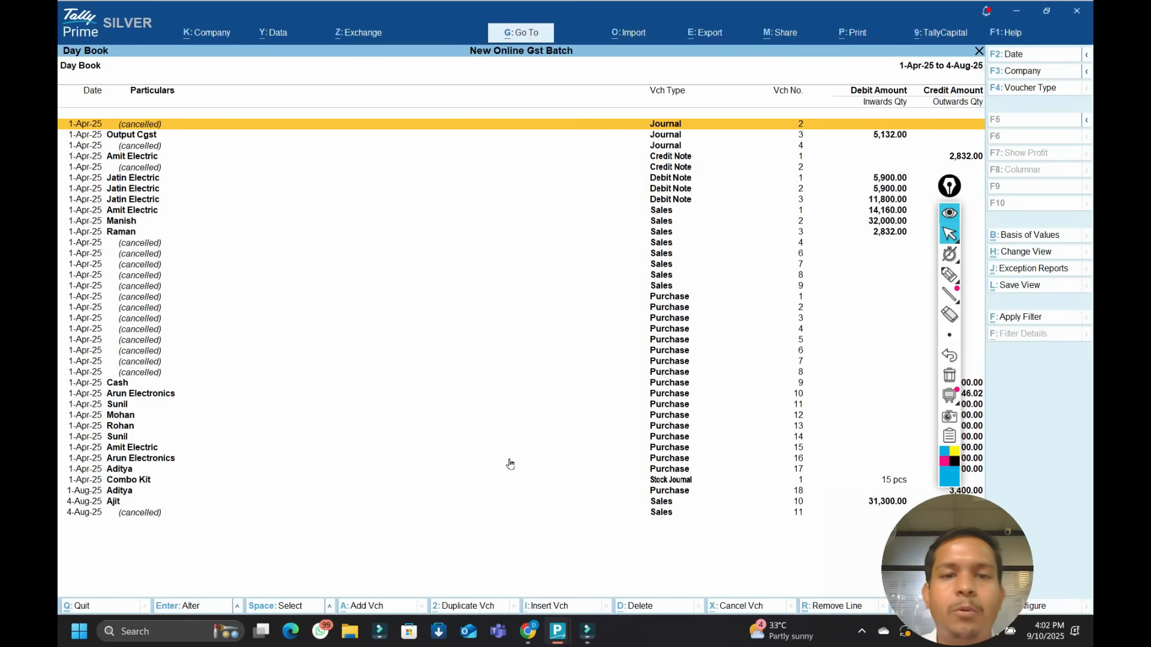
Leave the Day Book, look through the reconciliation, cheque and other report options under Banking, and return to the Gateway of Tally.
key("Escape")
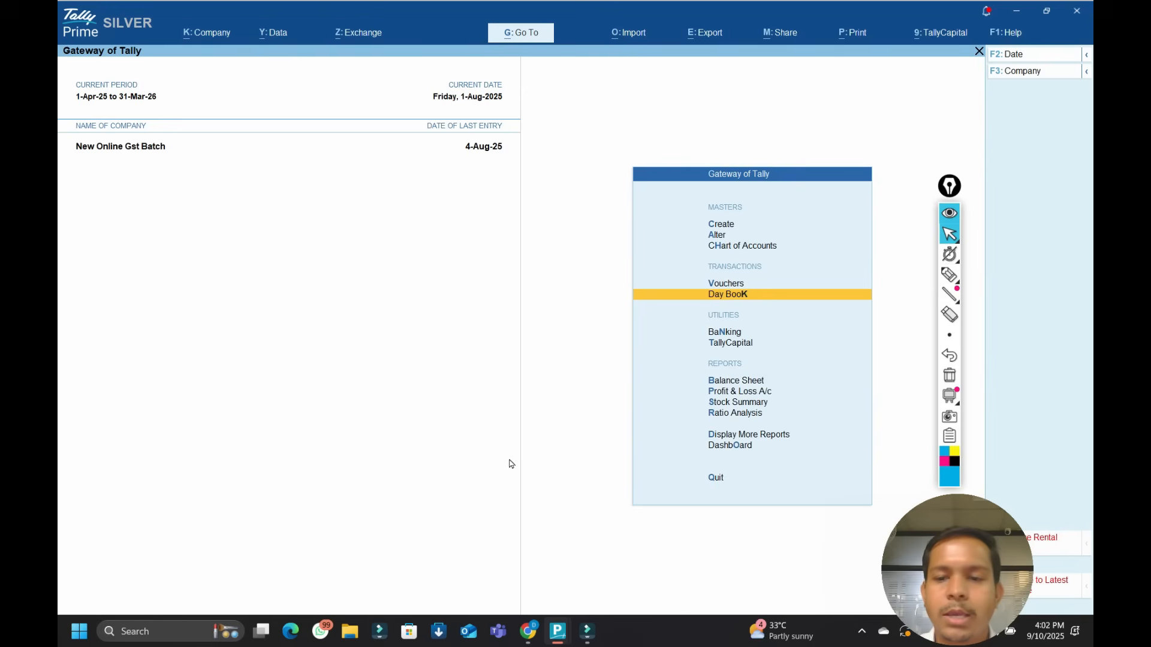
key("Down")
key("Up")
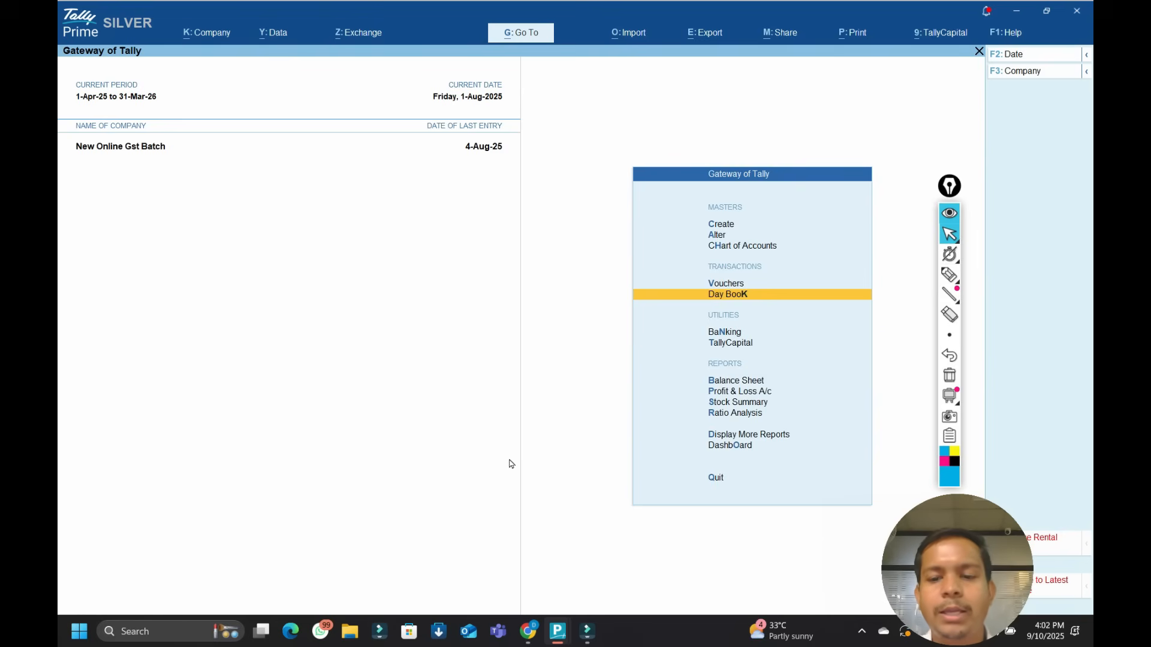
key("n")
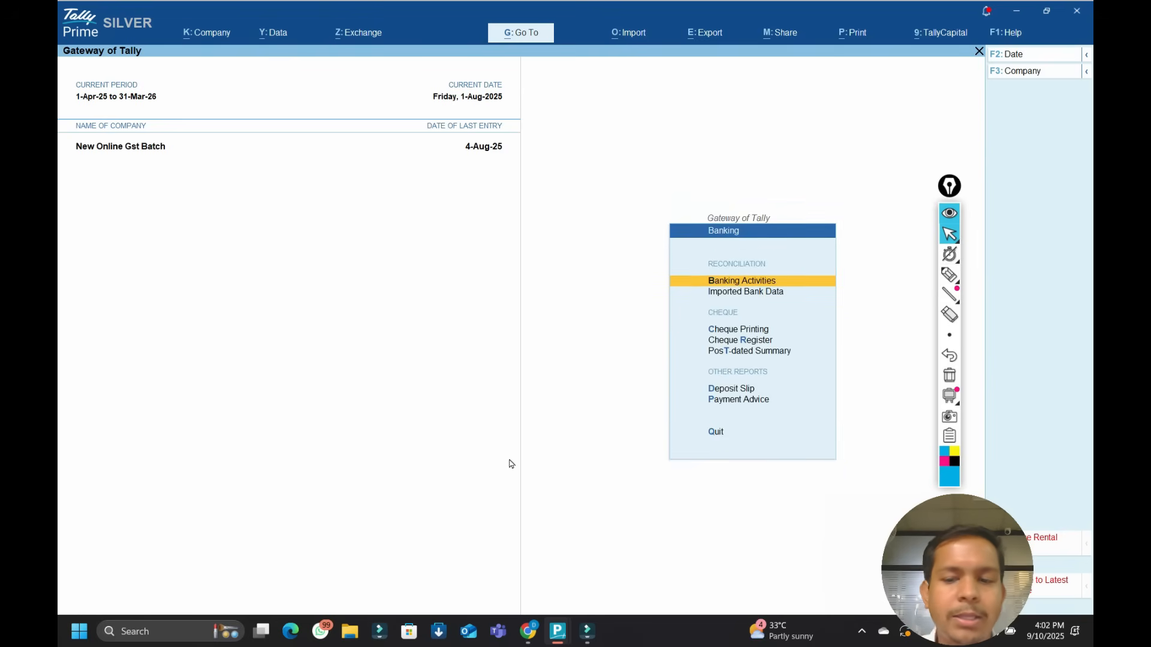
key("Down")
key("Down")
key("Down")
key("Down")
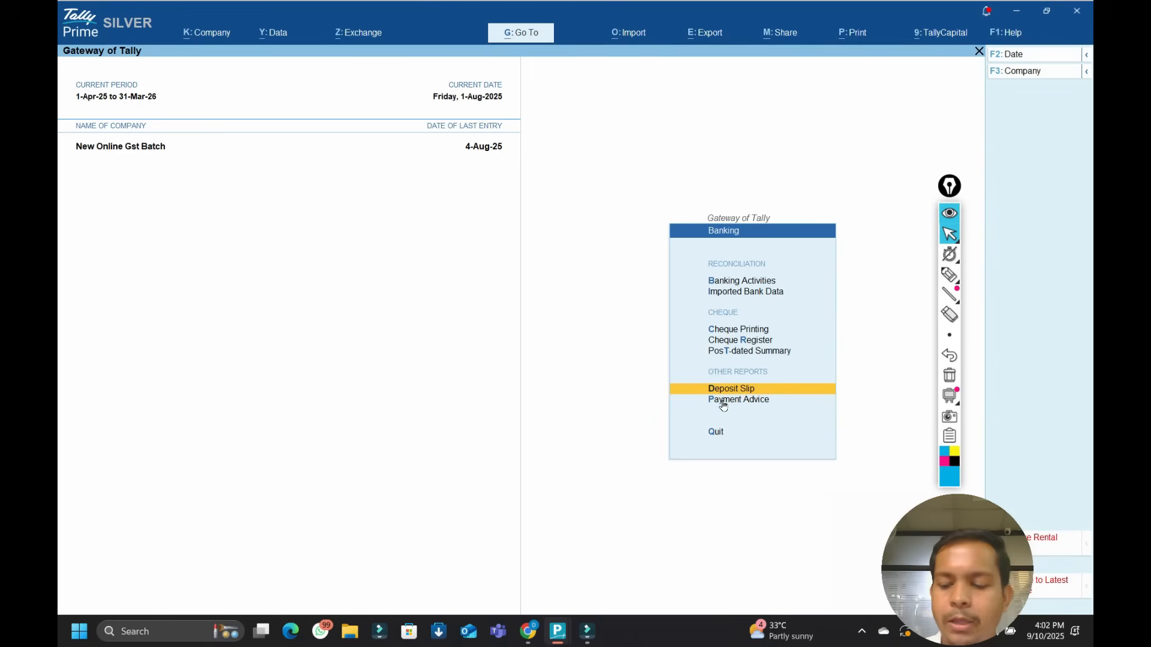
key("Up")
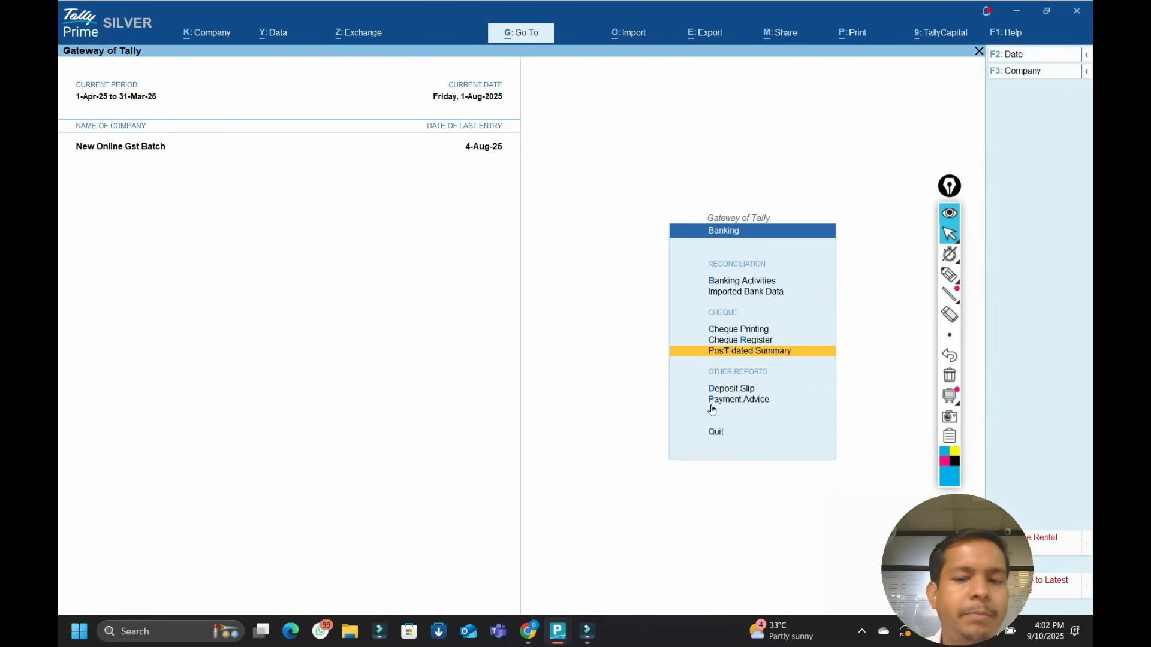
key("Escape")
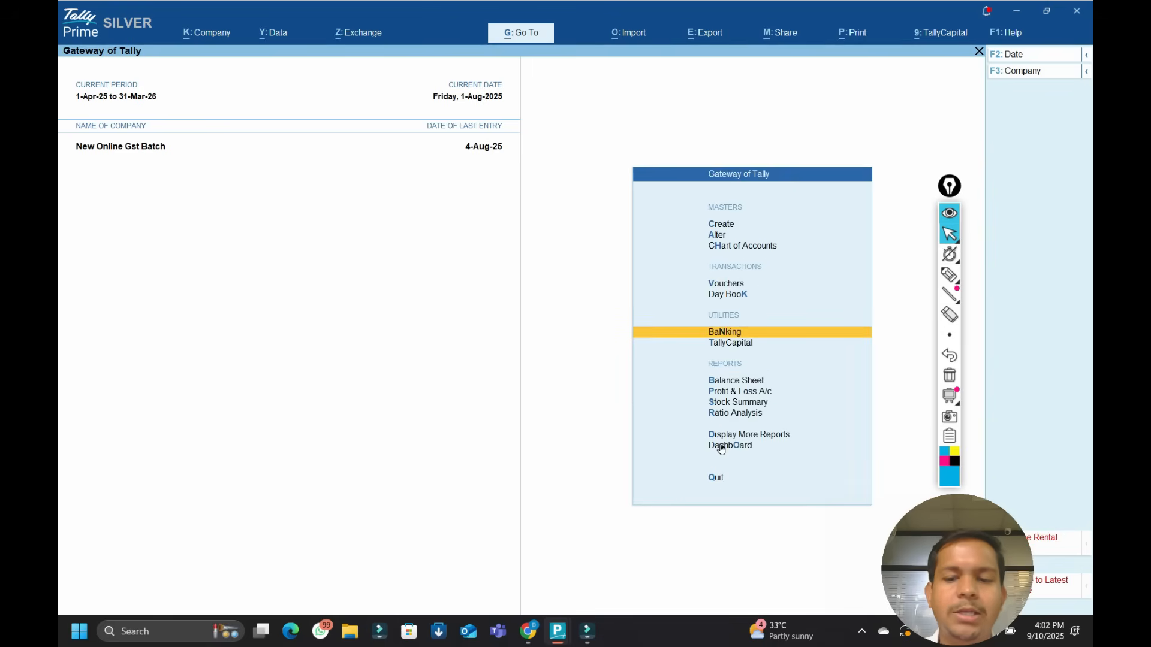
Open TallyCapital from the Gateway of Tally and go back.
key("Down")
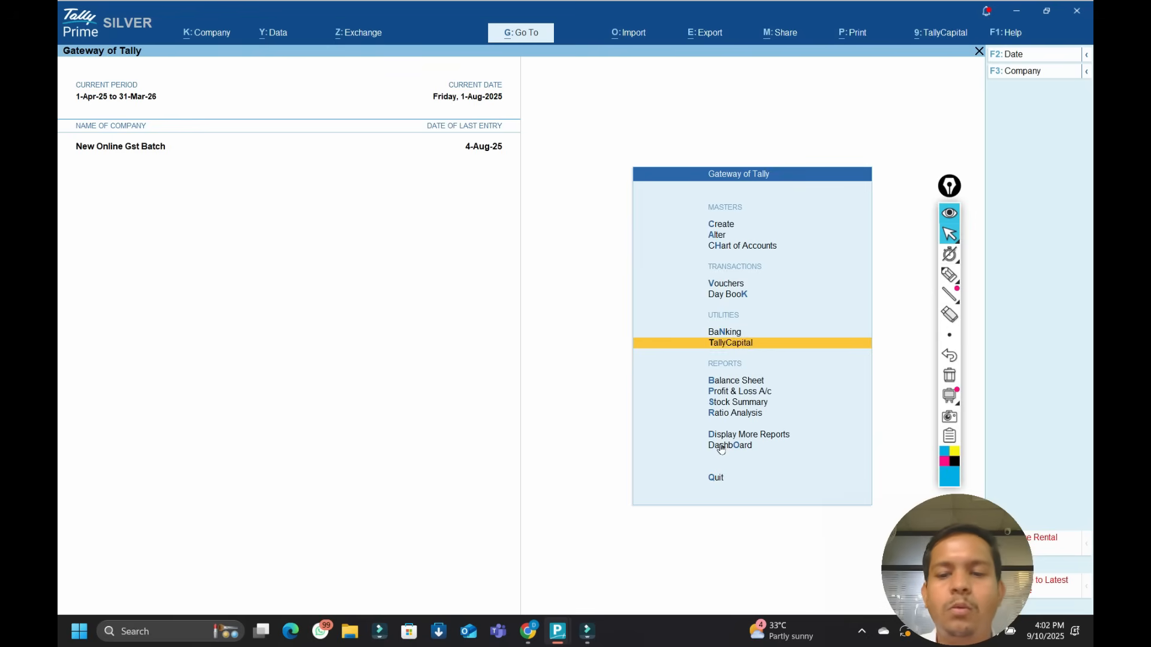
key("Down")
key("Up")
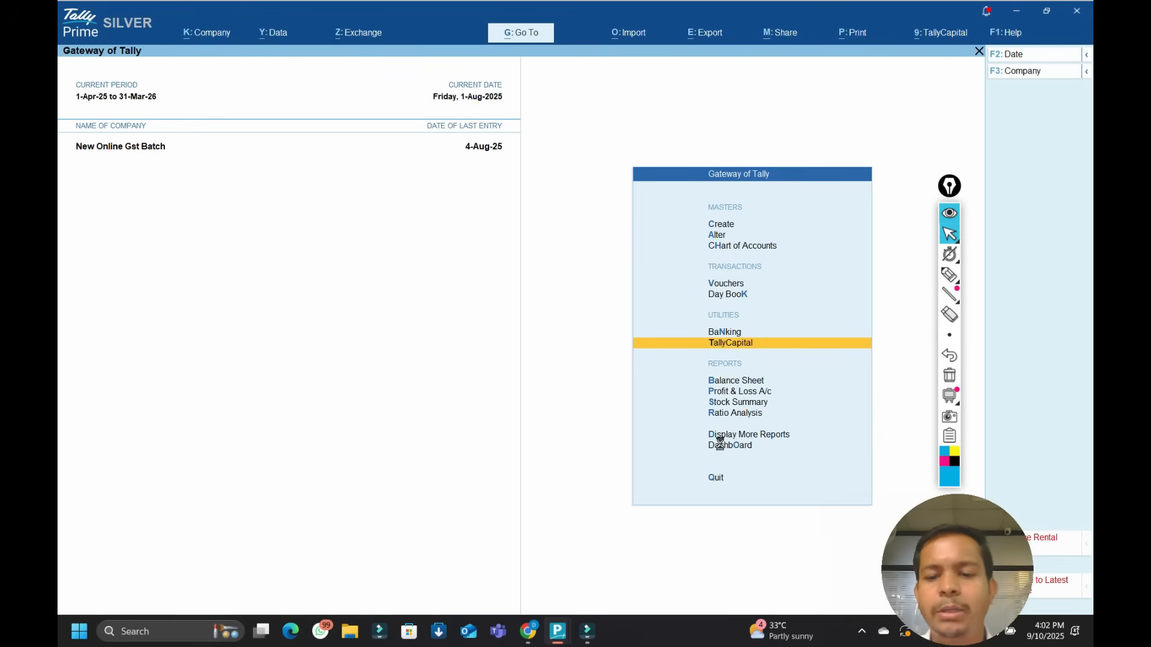
key("Return")
key("Escape")
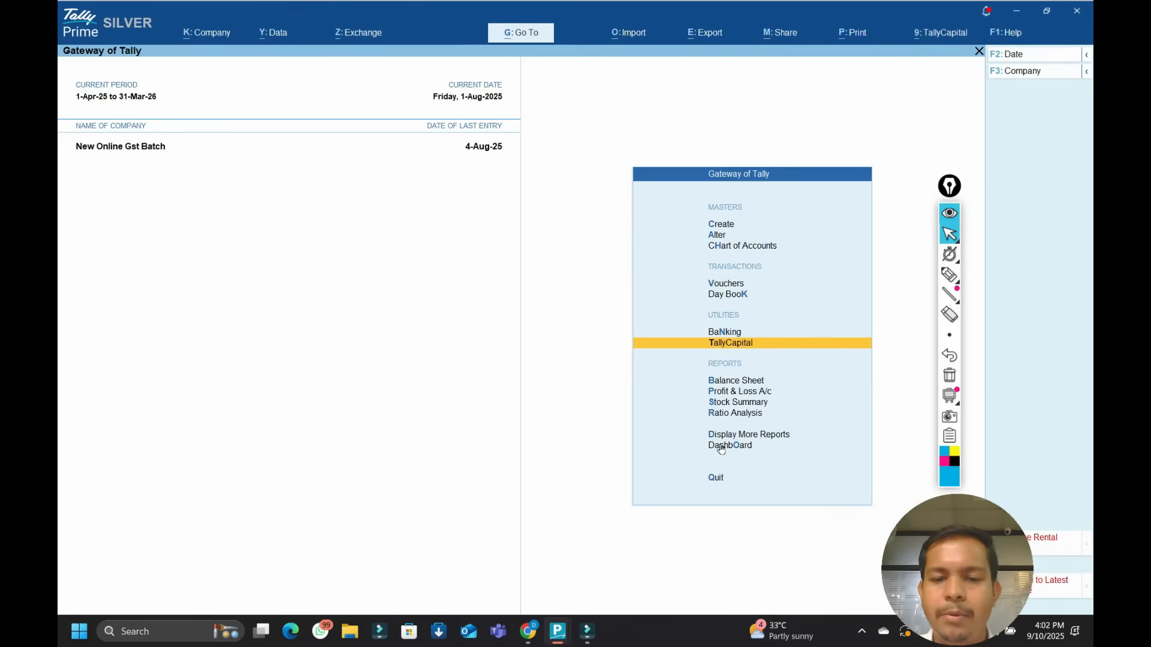
Open the Balance Sheet and view its stock valuation methods, keeping Default selected.
key("Down")
key("Return")
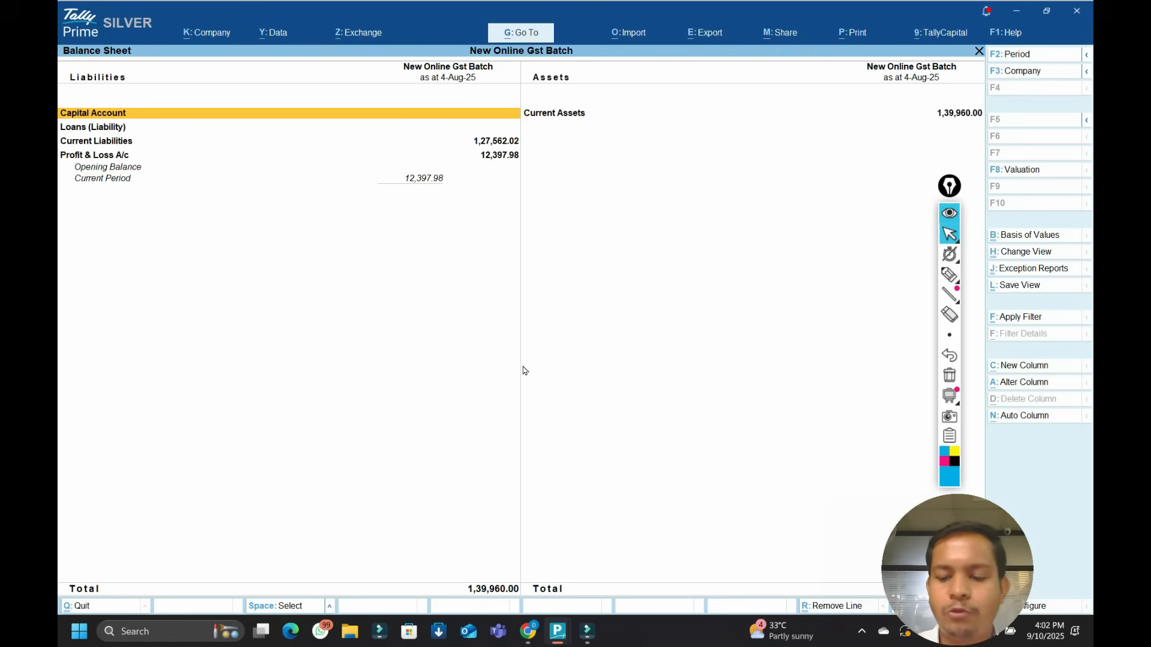
key("F12")
key("Escape")
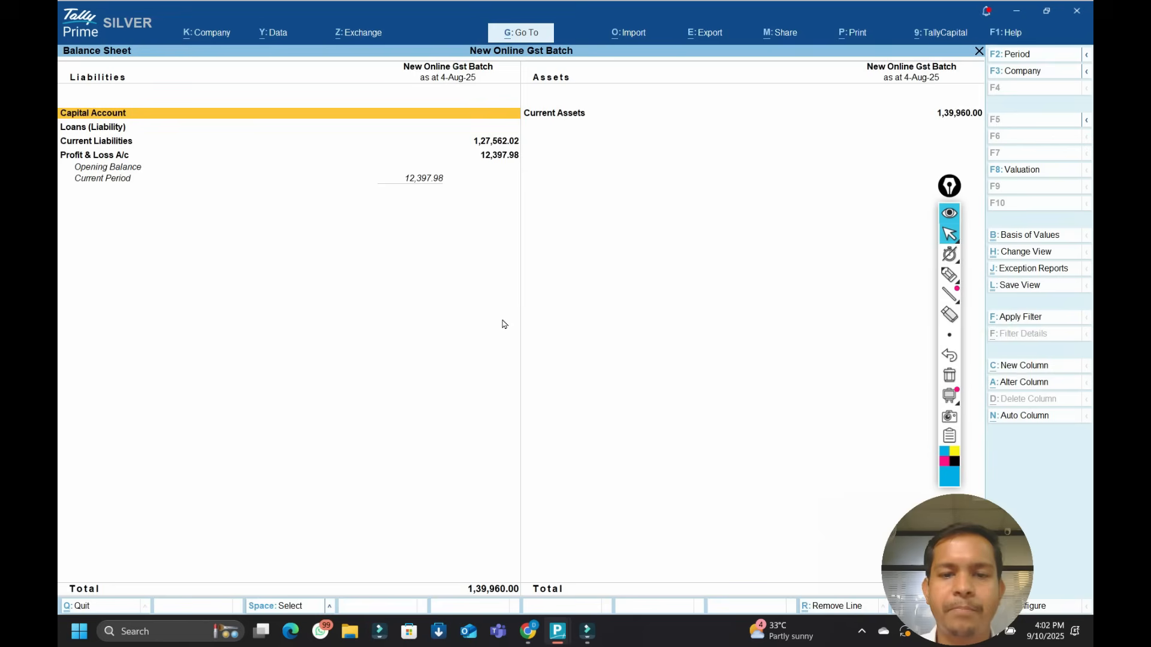
left_click(1031, 171)
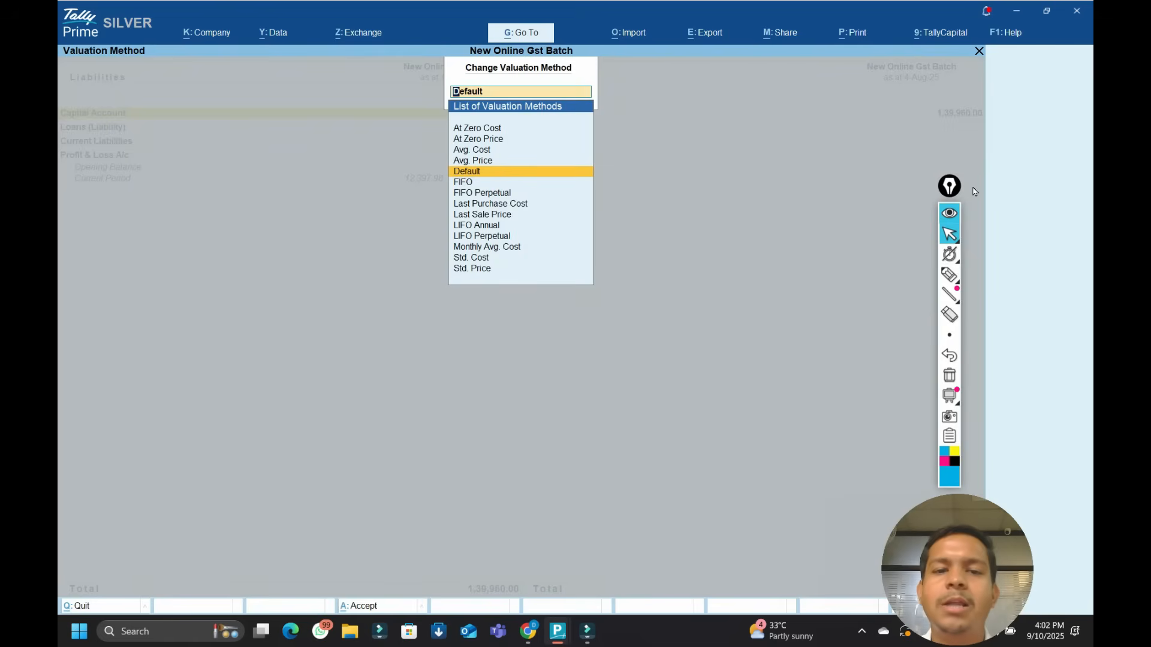
key("Return")
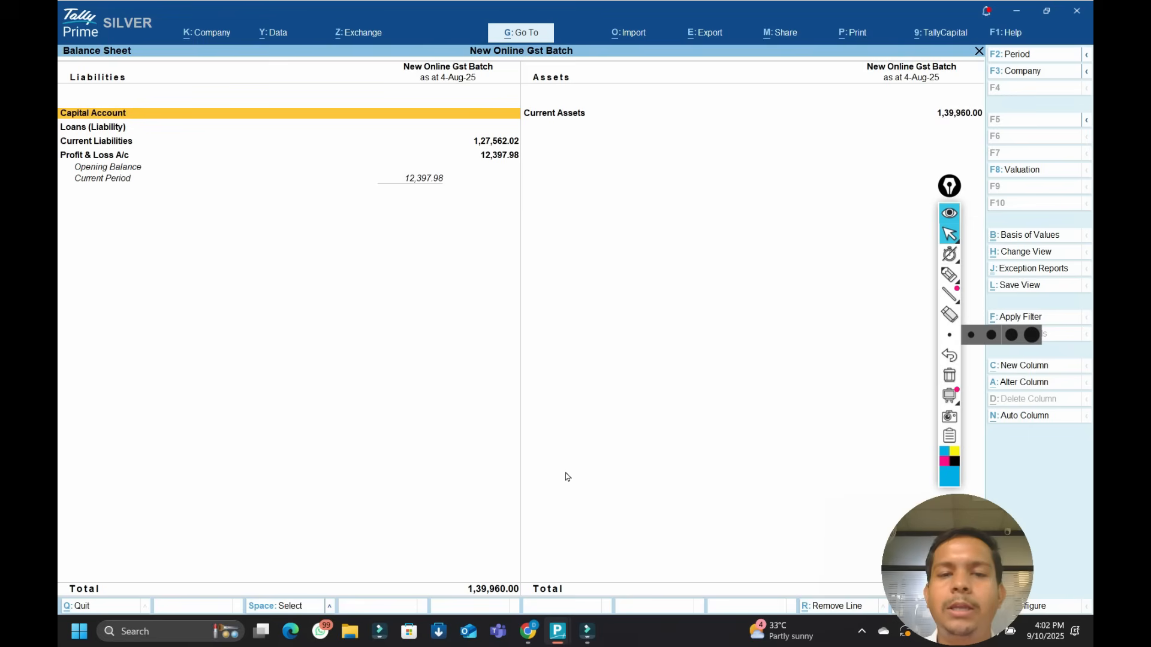
Open the Negative Ledgers exception report from the Balance Sheet, look through the listed ledgers and return.
key("ctrl+j")
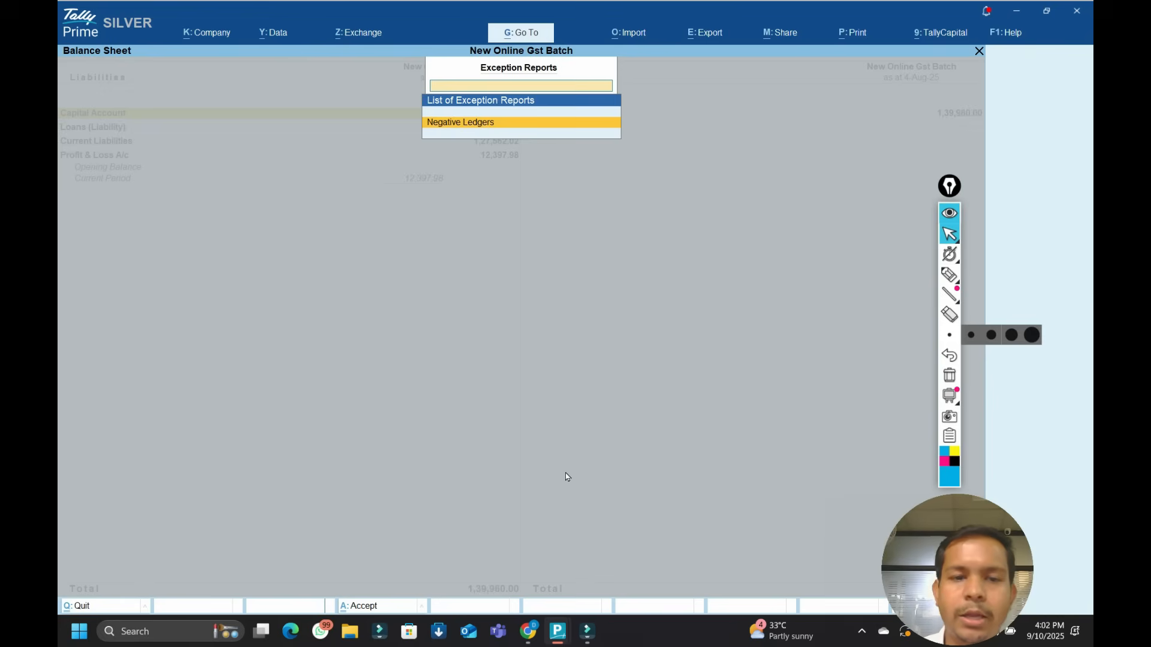
key("Return")
key("Down")
key("Down")
key("Down")
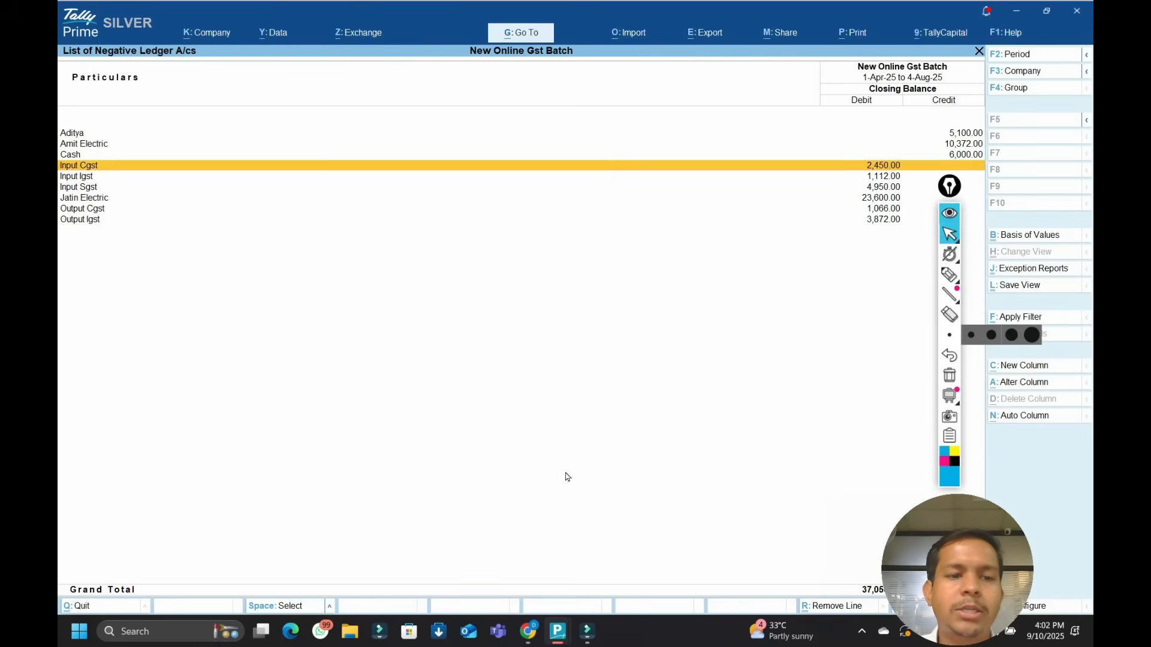
key("Down")
key("Down")
key("Down")
key("Down")
key("Down")
key("Up")
key("Up")
key("Up")
key("Home")
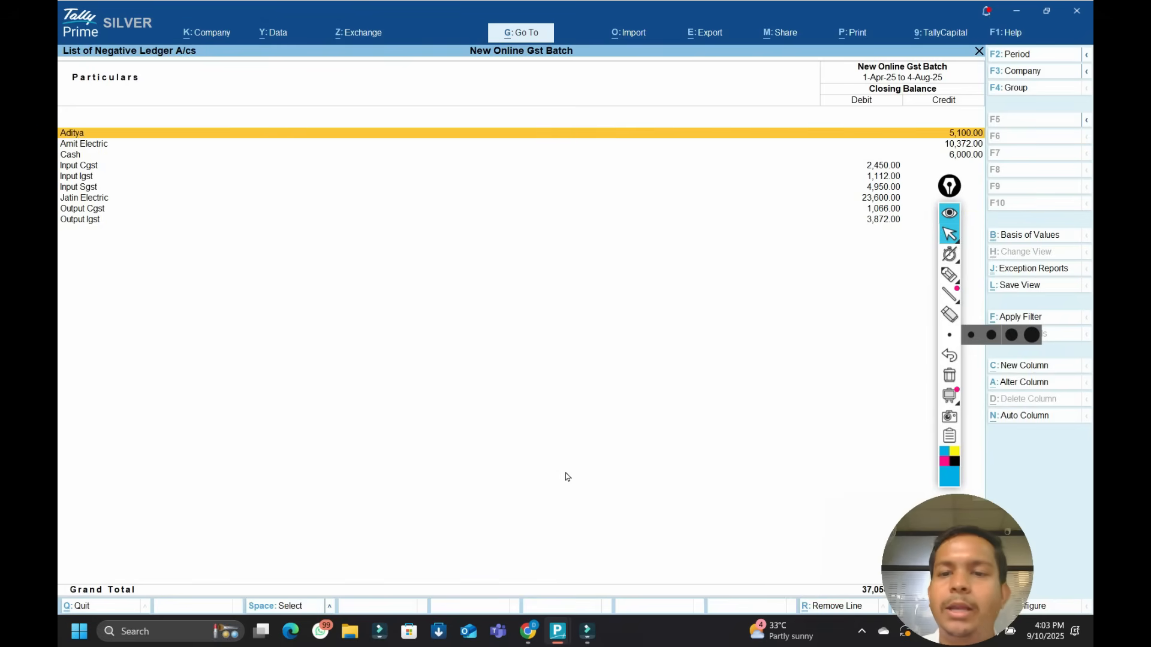
key("Down")
key("Down")
key("Escape")
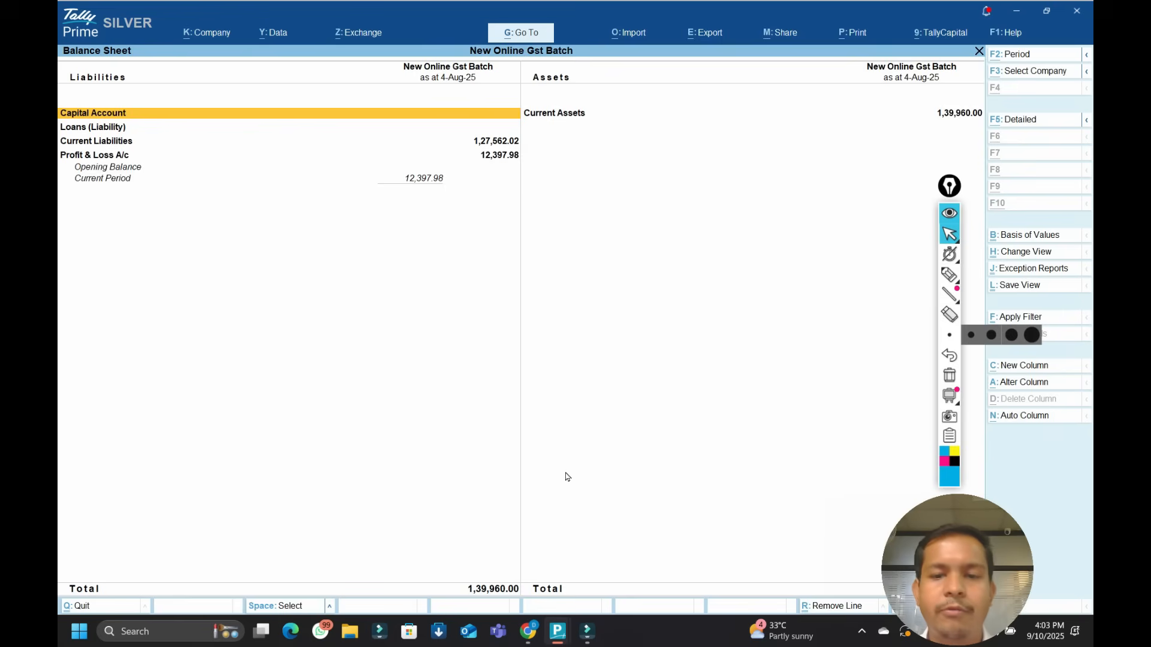
Show the Balance Sheet in detailed form and move to Cash-in-Hand under Current Assets.
key("alt+F1")
key("Right")
key("Down")
key("Down")
key("Down")
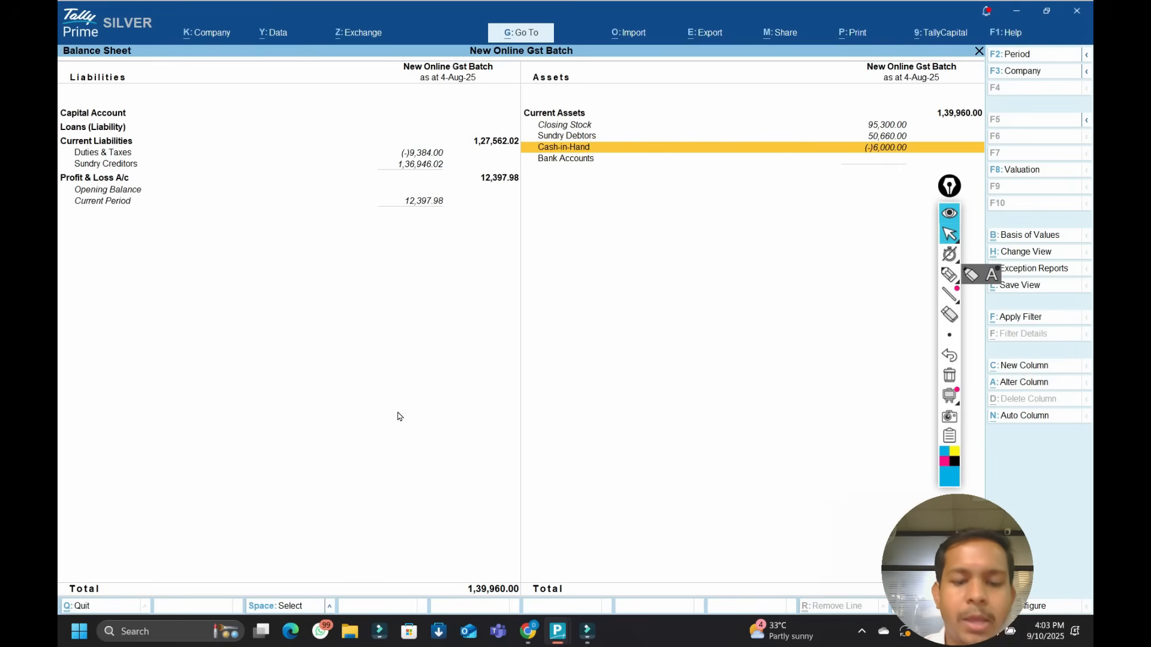
Add a Balance Sheet column from 1-Apr-25 with a blank end date, Default stock valuation and Actuals, then leave the report.
key("alt+c")
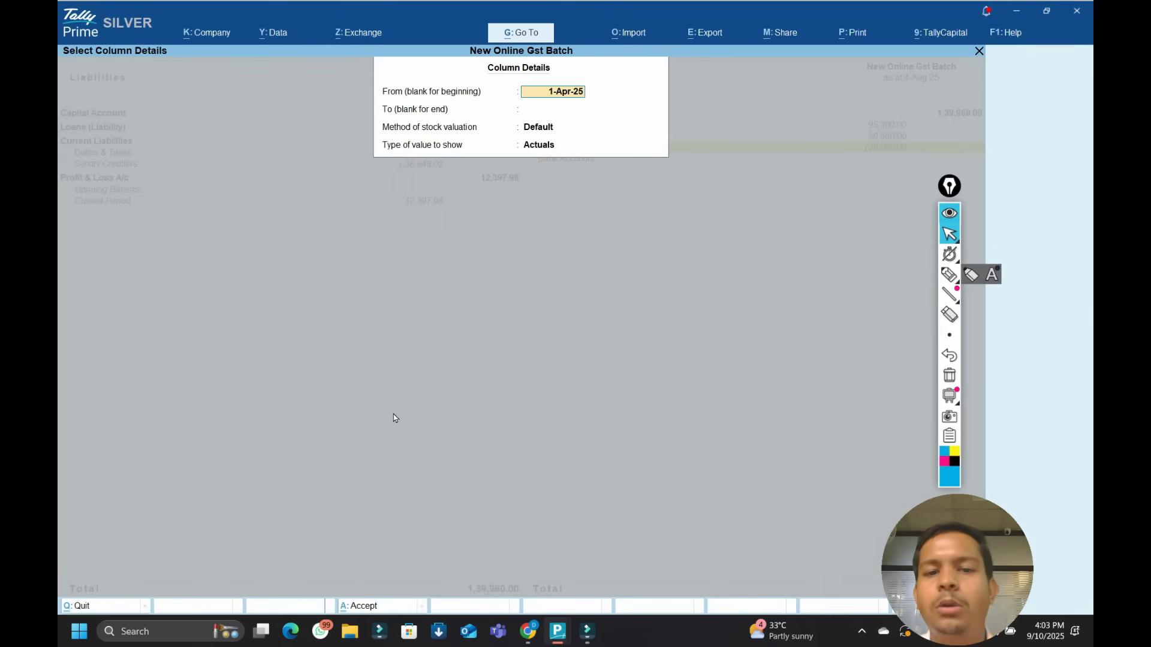
key("Return")
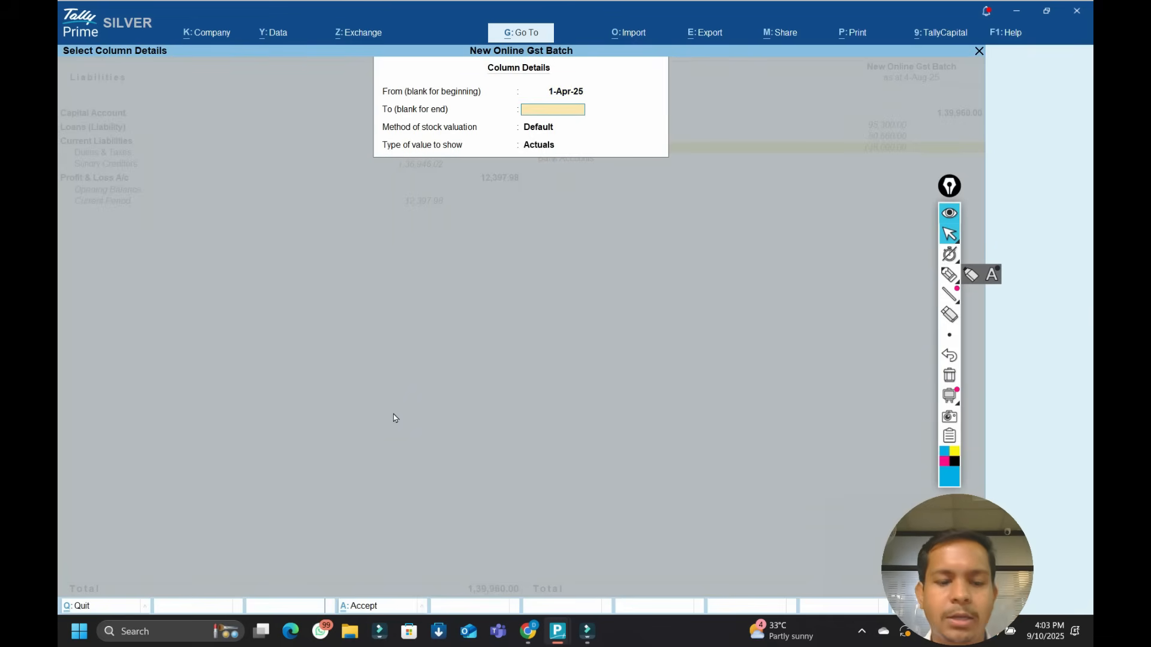
key("Return")
key("Return")
key("Return")
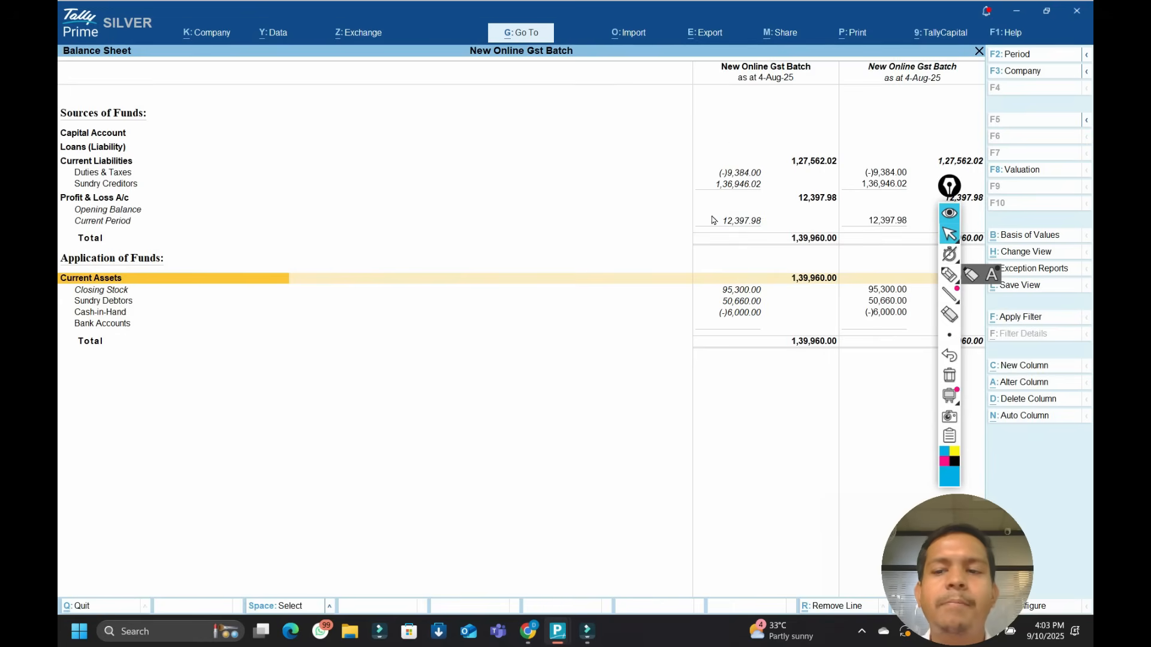
key("Escape")
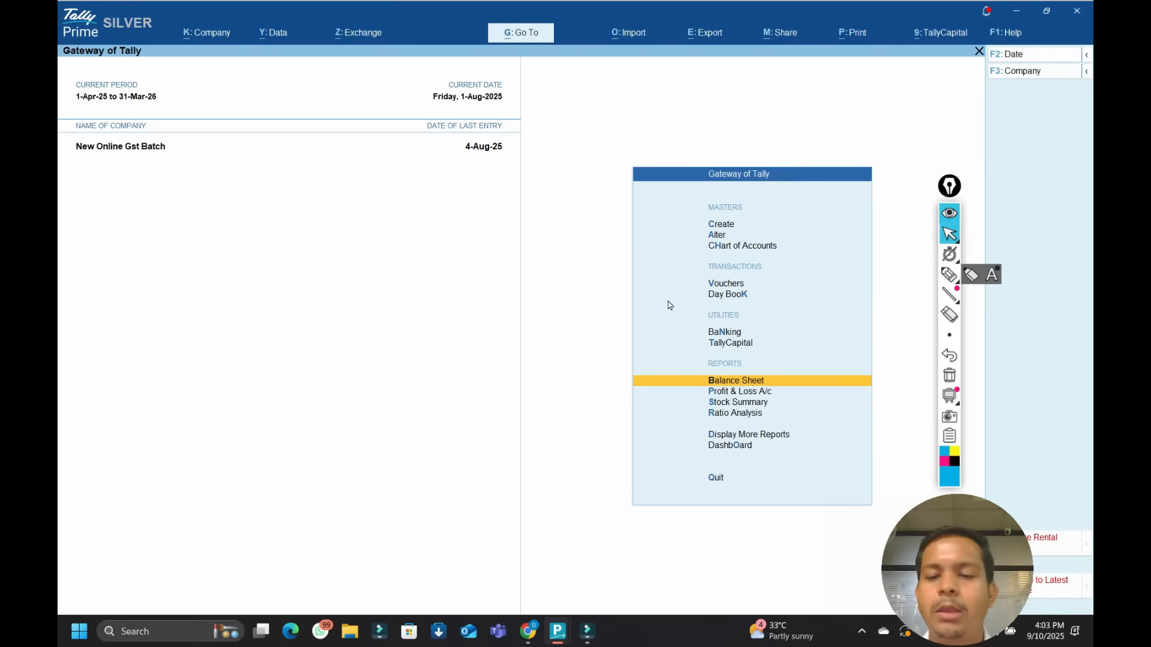
Reopen the Balance Sheet and add automatic columns on a Daily basis.
key("Return")
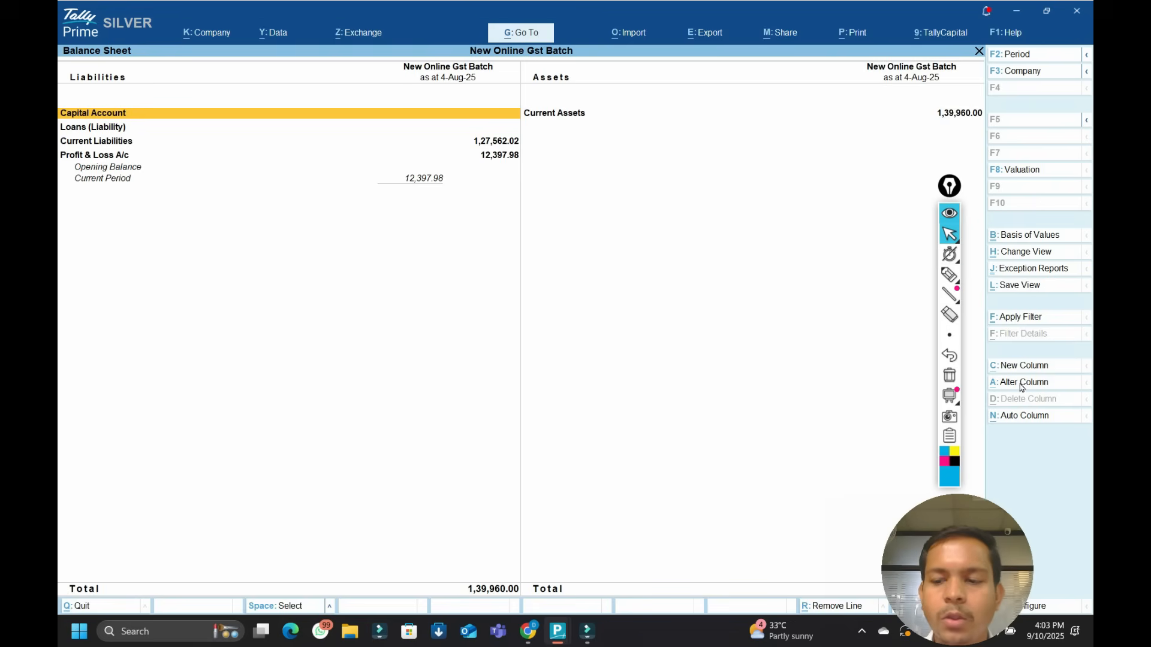
left_click(1040, 416)
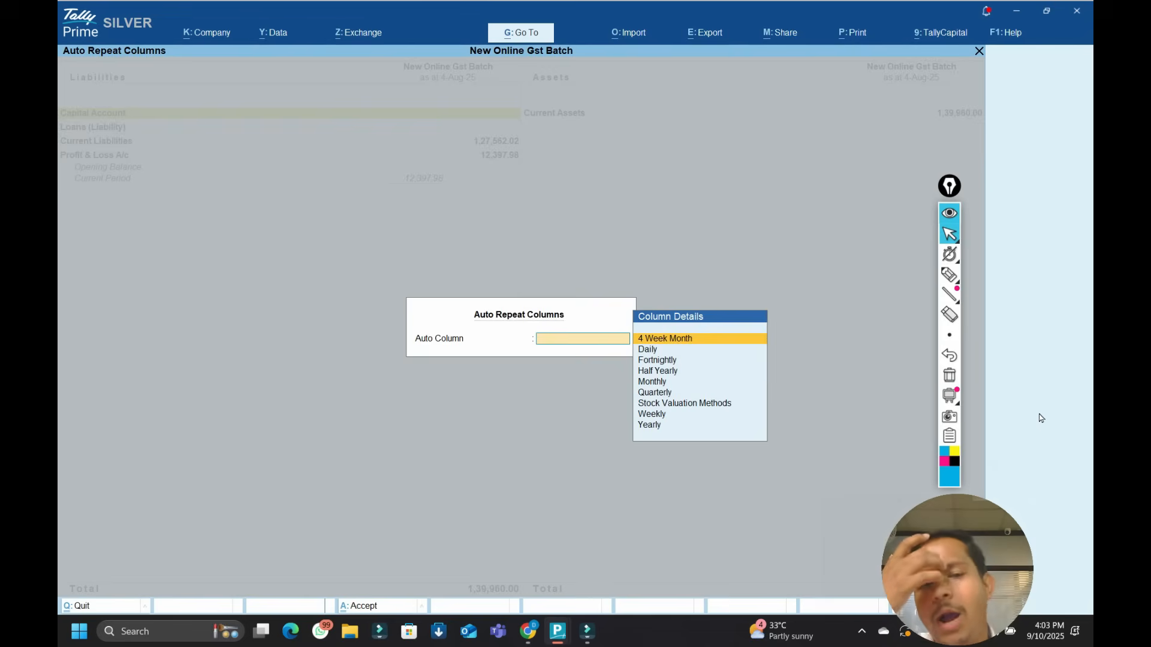
key("Down")
key("Return")
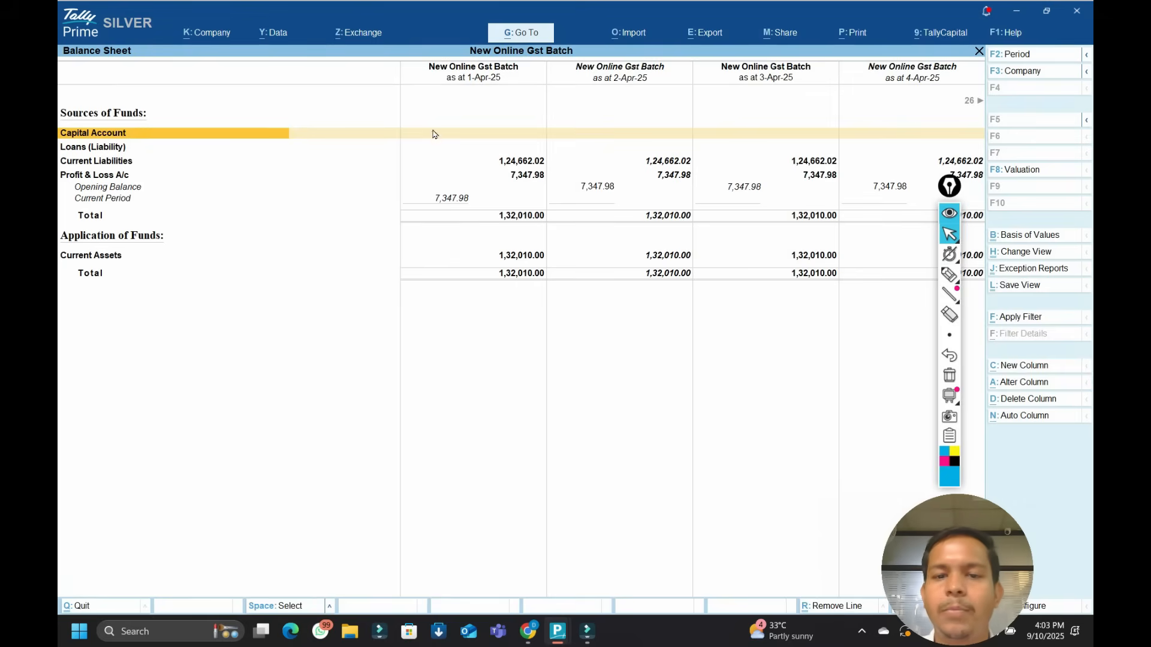
mouse_move(971, 253)
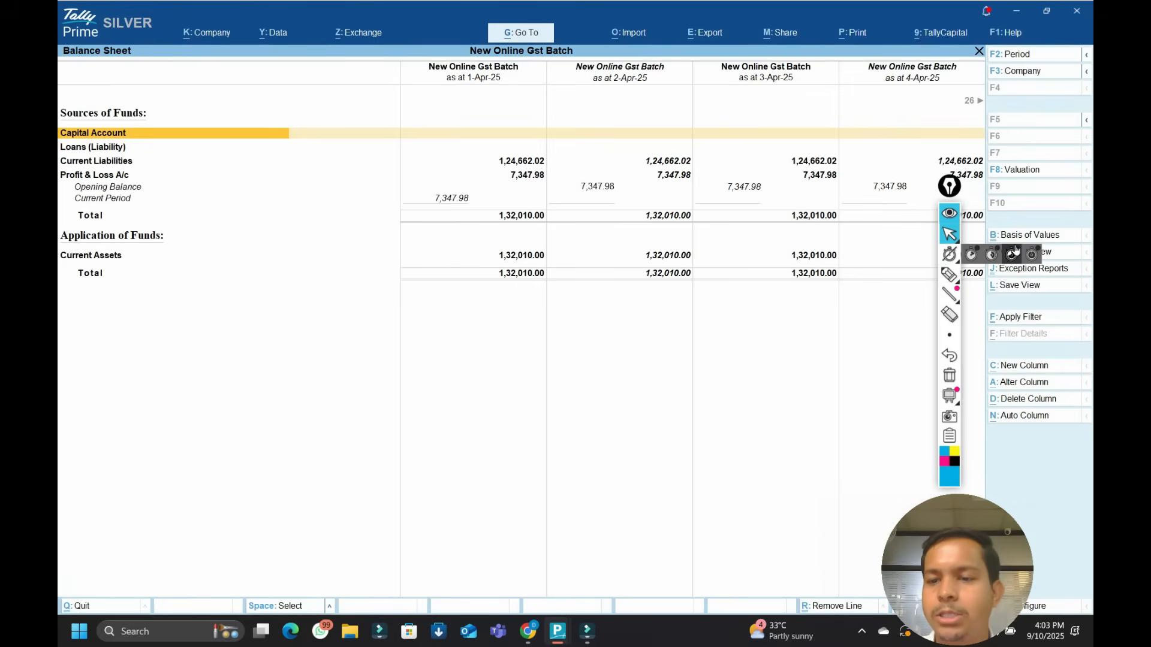
Examine the Balance Sheet's daily columns through the end of April 2025, then leave the report.
key("Right")
key("Right")
key("Right")
key("Right")
key("Right")
key("Right")
key("Right")
key("Right")
key("Right")
key("Right")
key("Right")
key("Right")
key("Right")
key("Right")
key("Right")
key("Right")
key("Right")
key("Right")
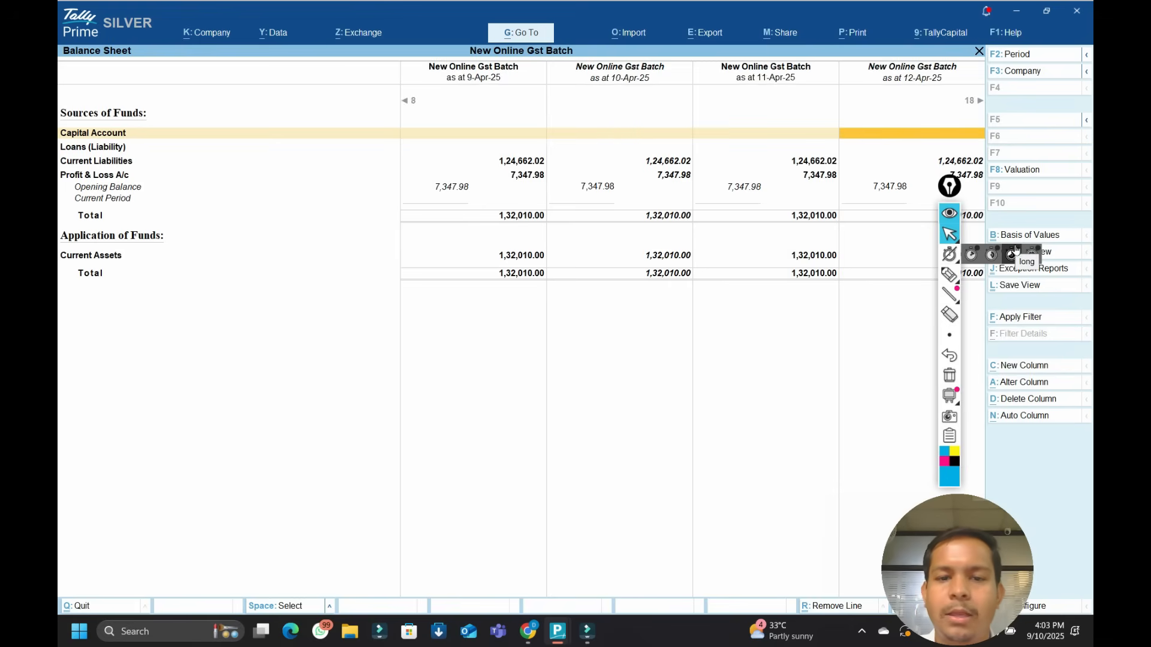
key("Right")
key("Right")
key("Right")
key("Right")
key("Right")
key("Right")
key("Right")
key("Right")
key("Right")
key("Right")
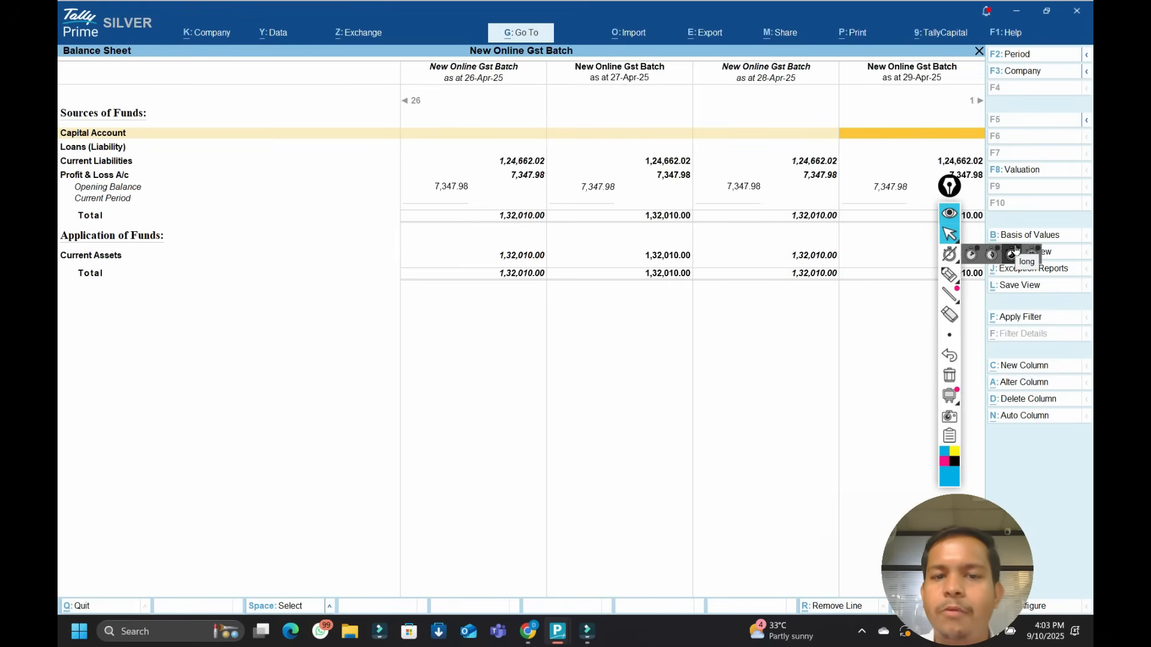
key("Left")
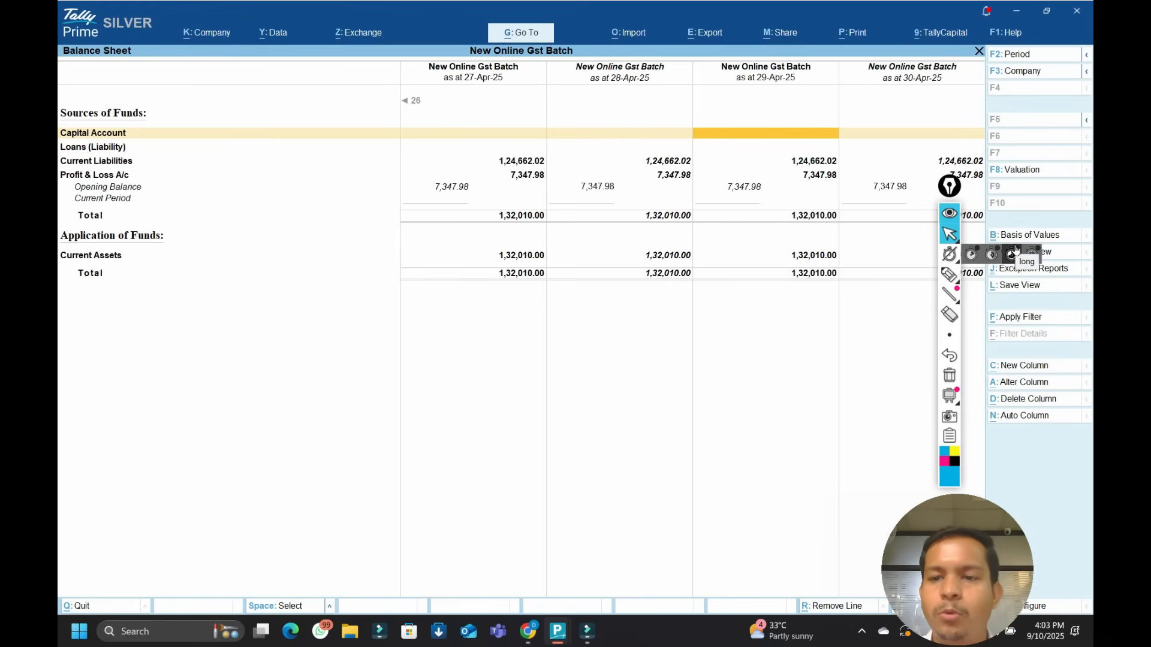
key("Escape")
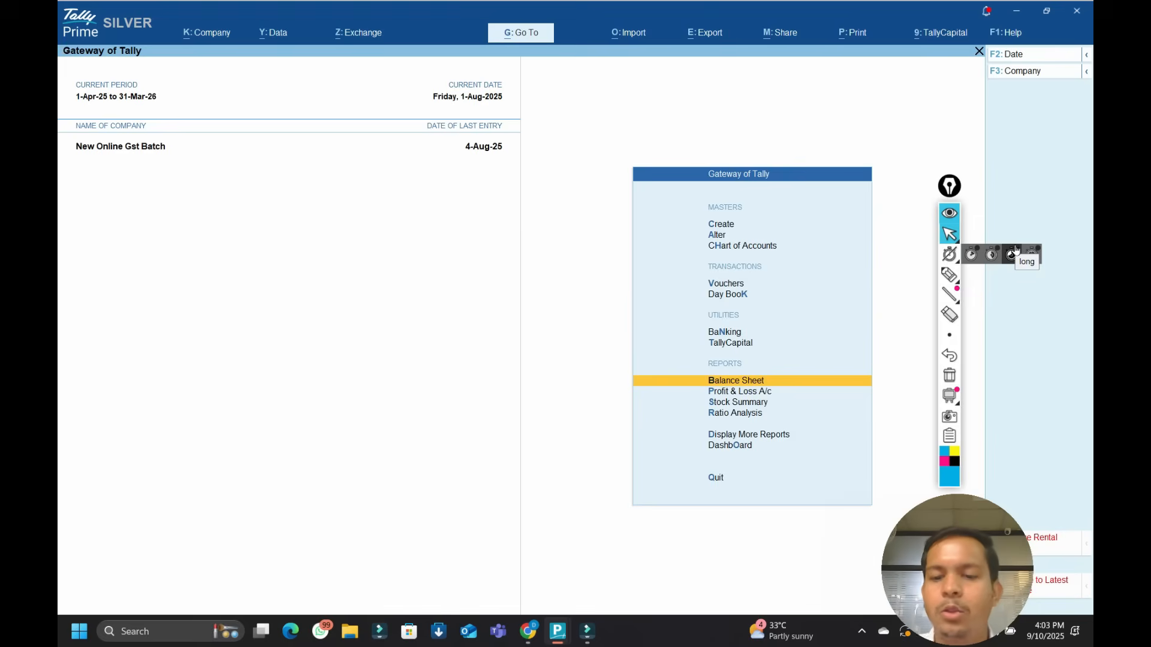
Reopen the Balance Sheet in its standard layout, then view the Profit & Loss A/c and return to the Gateway.
key("Return")
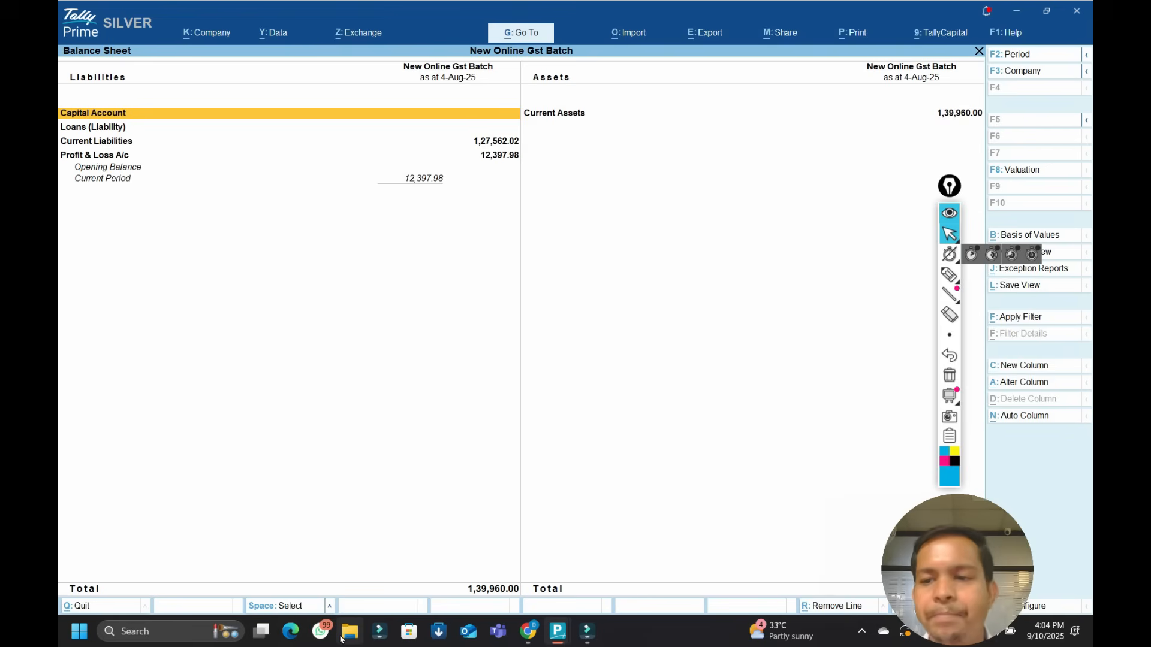
key("Escape")
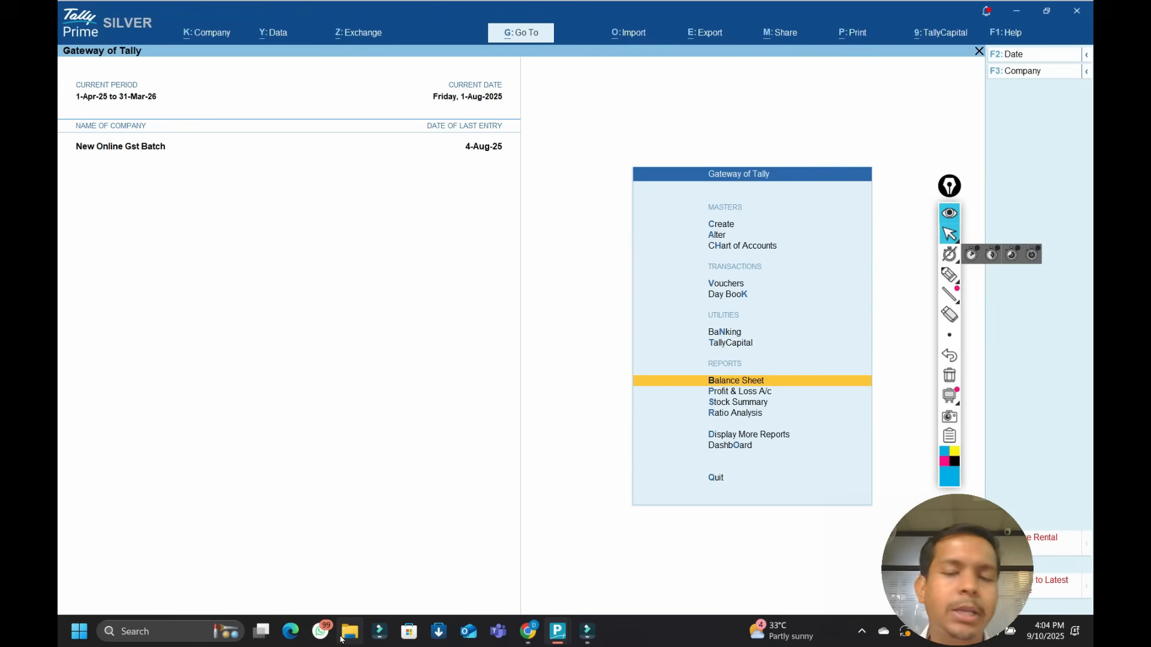
key("Down")
key("Return")
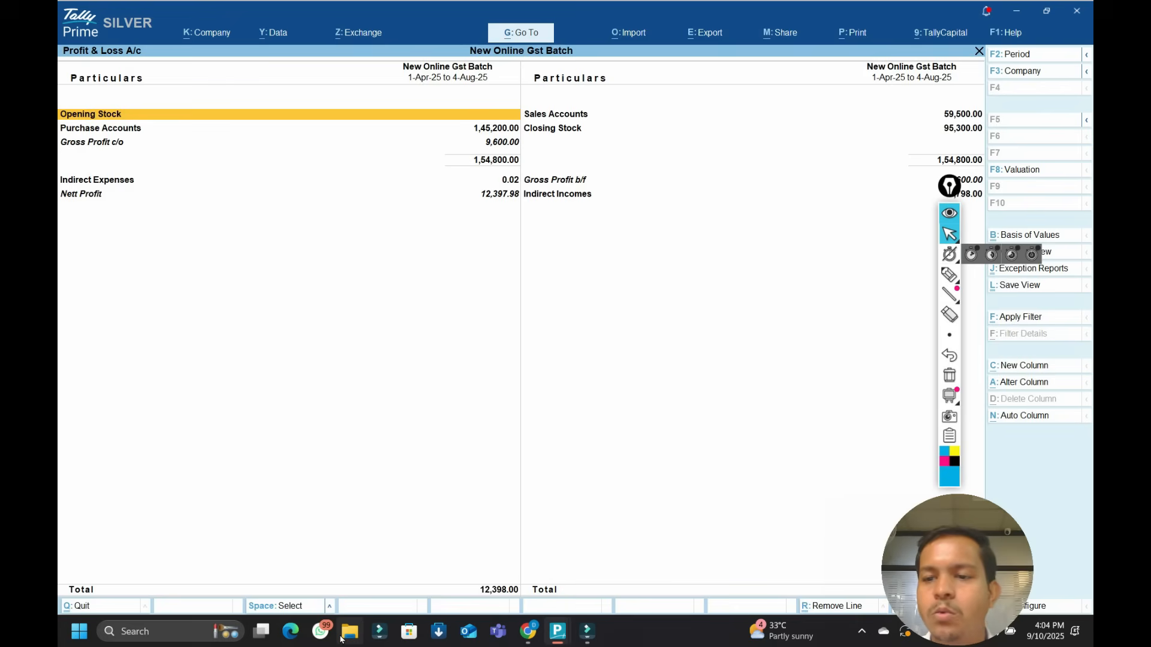
key("Escape")
key("Escape")
key("Escape")
Open the Stock Summary, view its month-by-month figures and return to the item list.
key("Down")
key("Down")
key("Down")
key("Down")
key("Down")
key("Down")
key("Down")
key("Down")
key("Down")
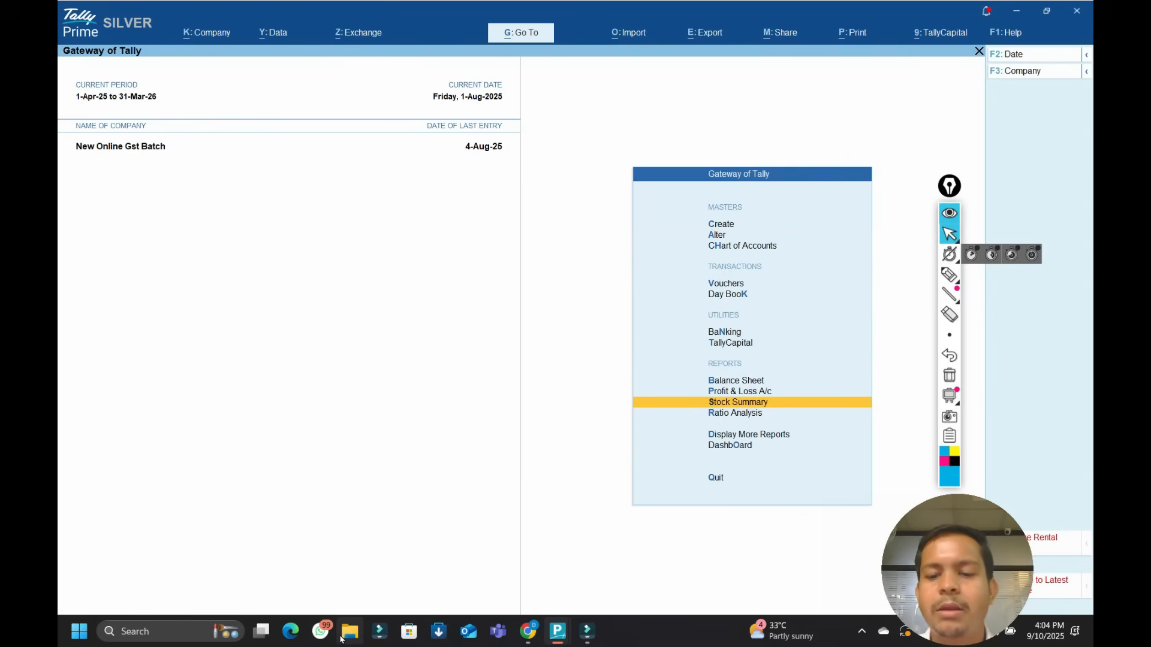
key("Return")
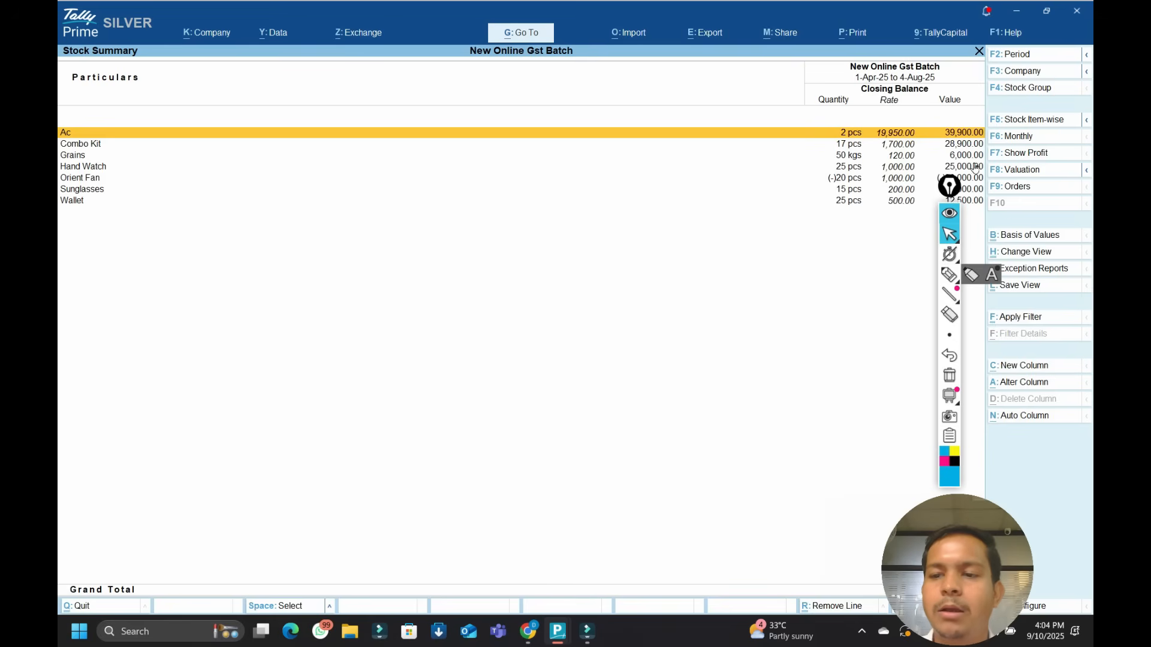
left_click(1015, 137)
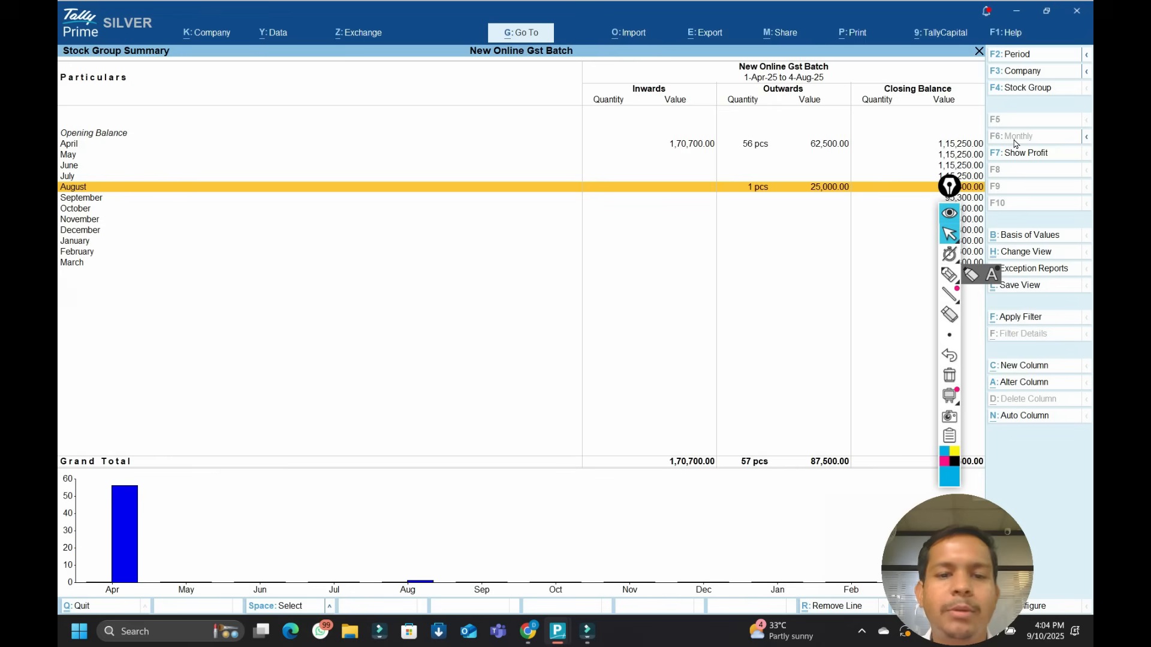
key("Escape")
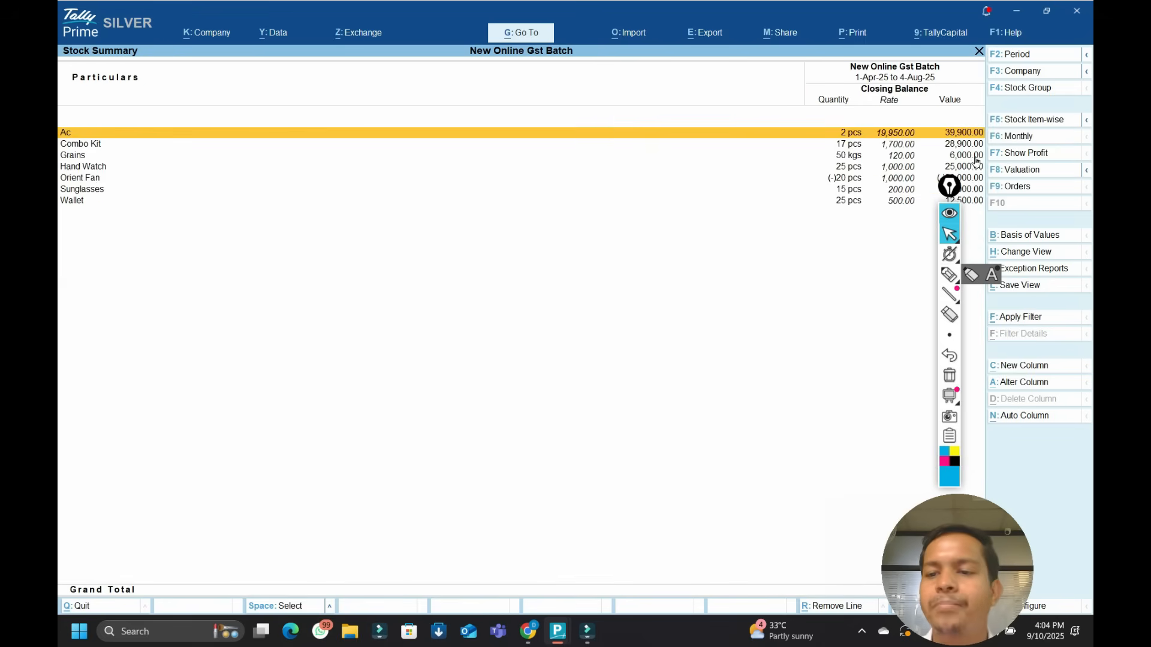
Show profit details in the Stock Summary, then reopen the report and view the available stock valuation methods.
left_click(1017, 154)
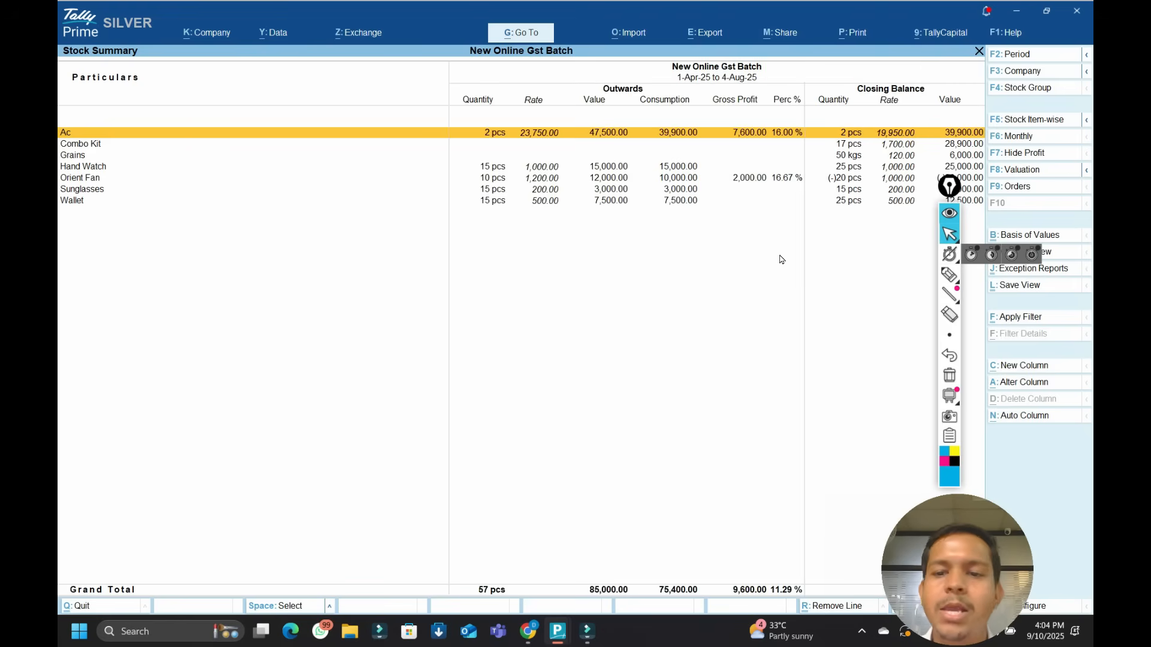
key("Escape")
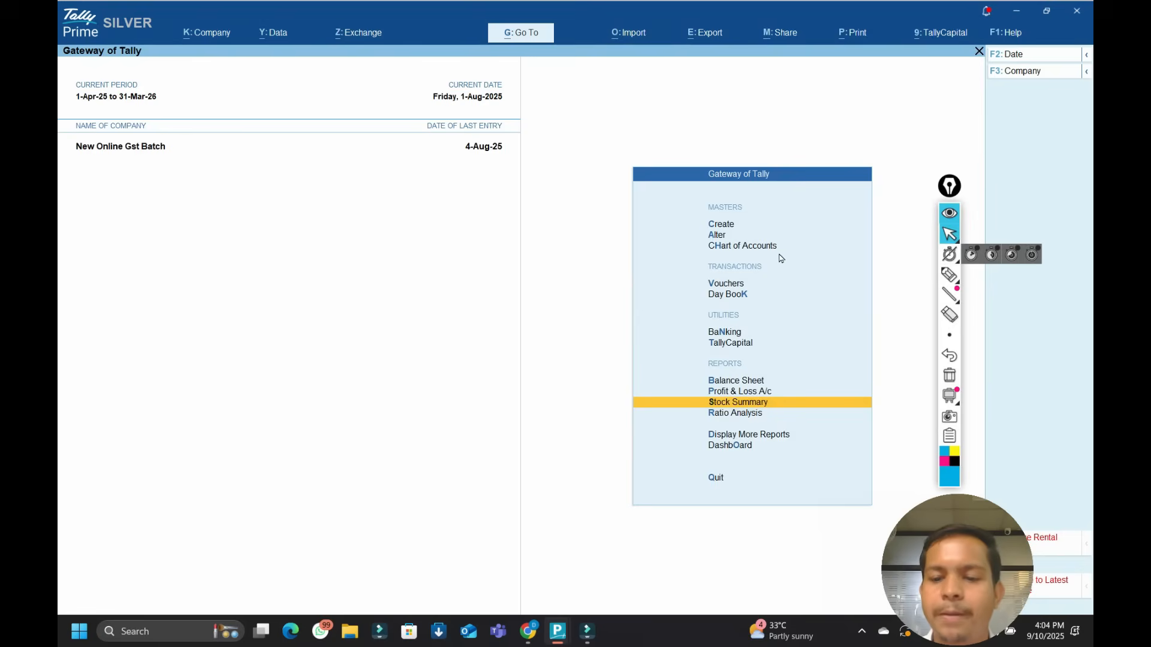
key("Return")
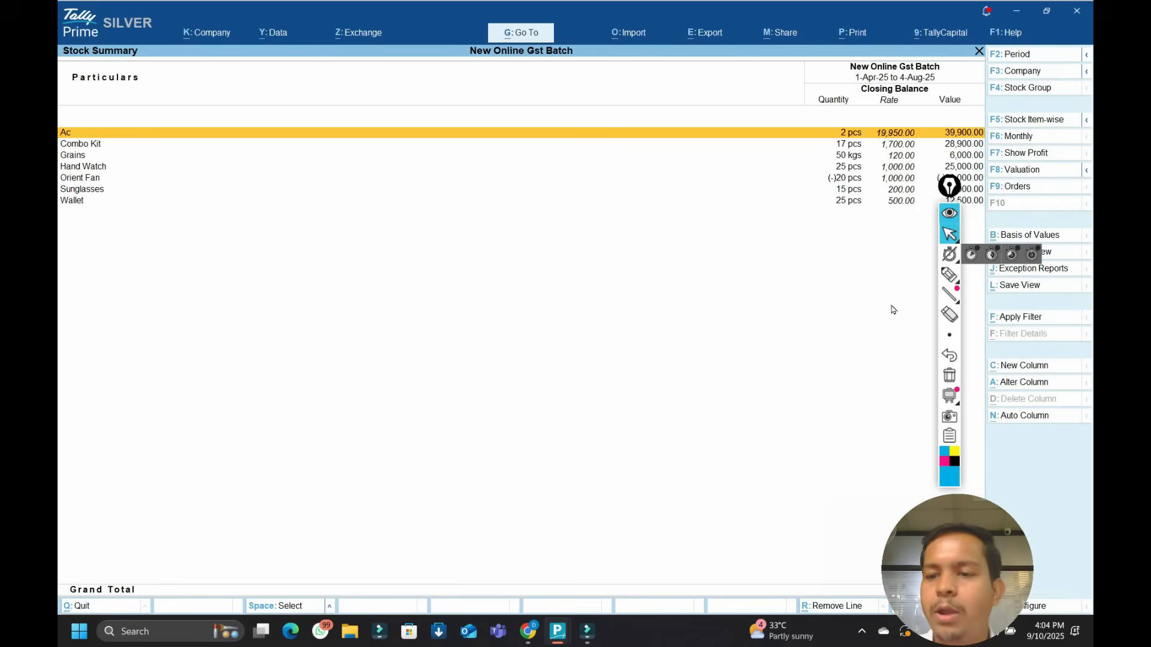
left_click(1026, 172)
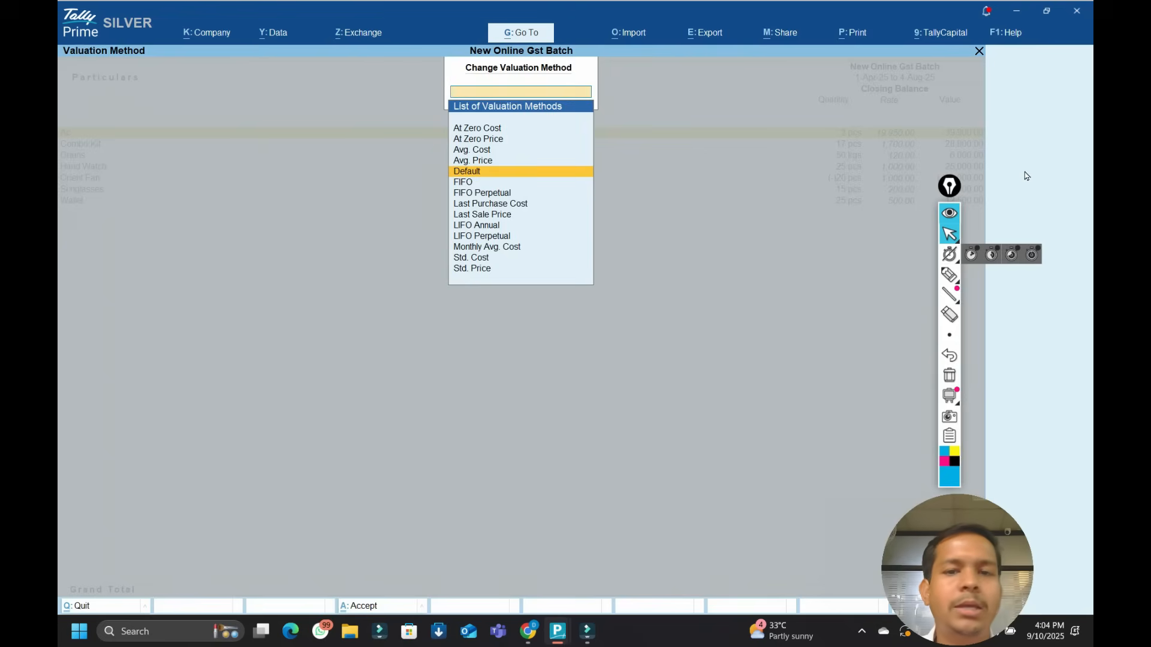
key("Escape")
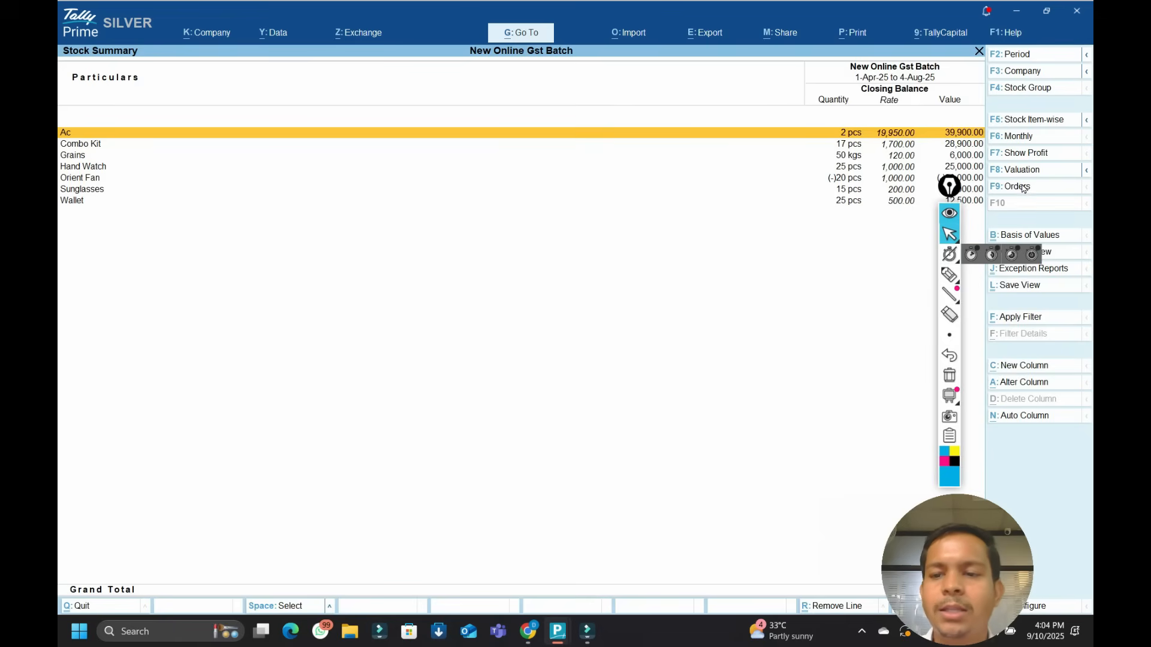
Review the Stock Summary's order-based types of values, from Nett Stock to Sales Orders Outstanding, and leave the report.
left_click(1023, 188)
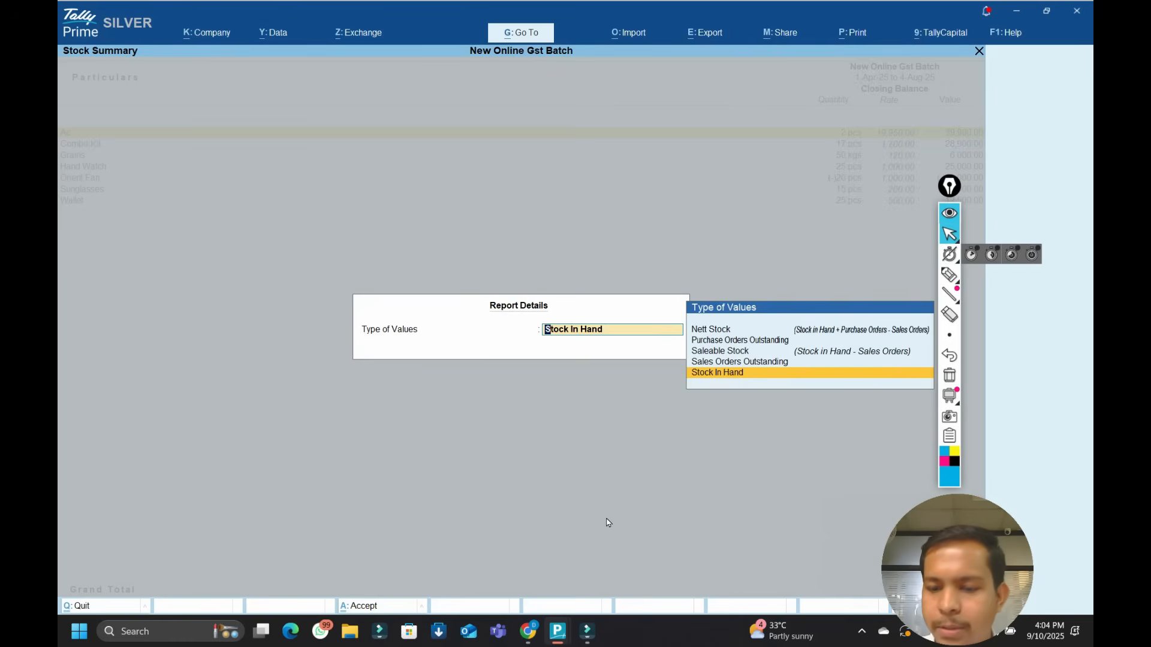
key("Up")
key("Up")
key("Up")
key("Up")
key("Down")
key("Down")
key("Down")
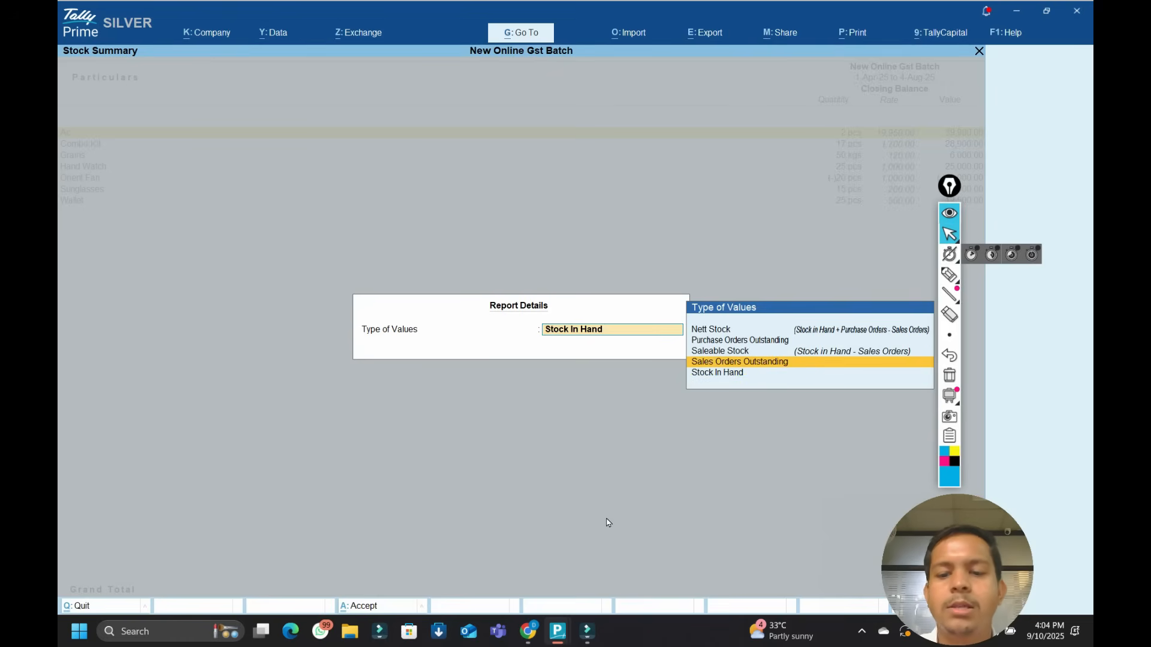
key("Up")
key("Up")
key("Up")
key("Return")
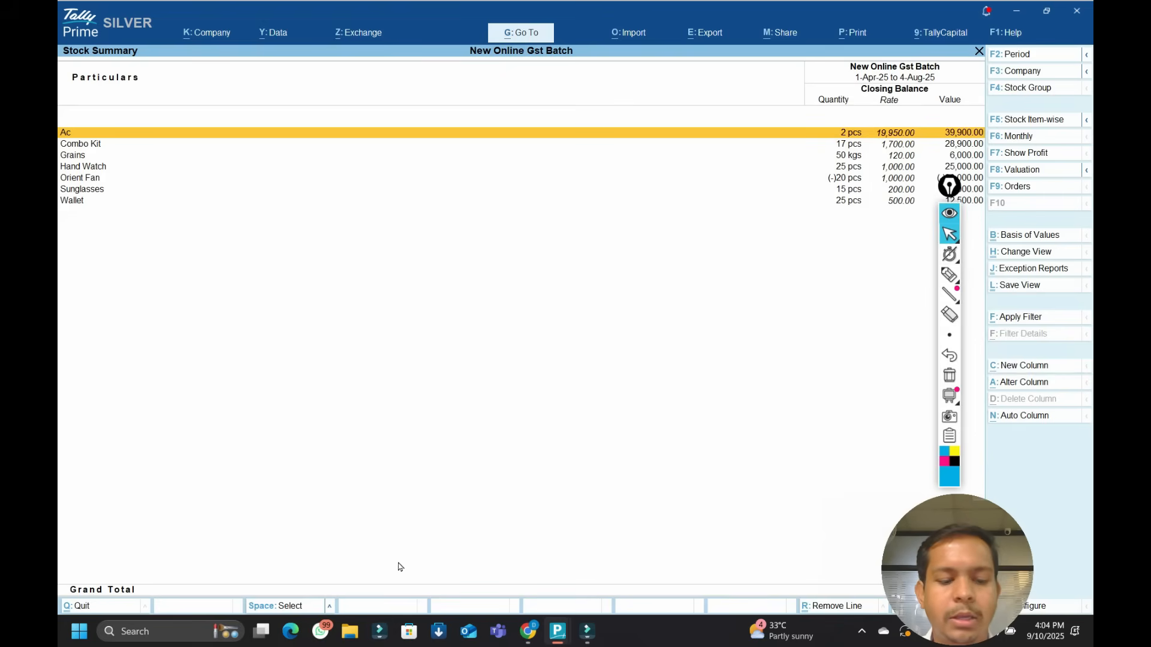
key("Escape")
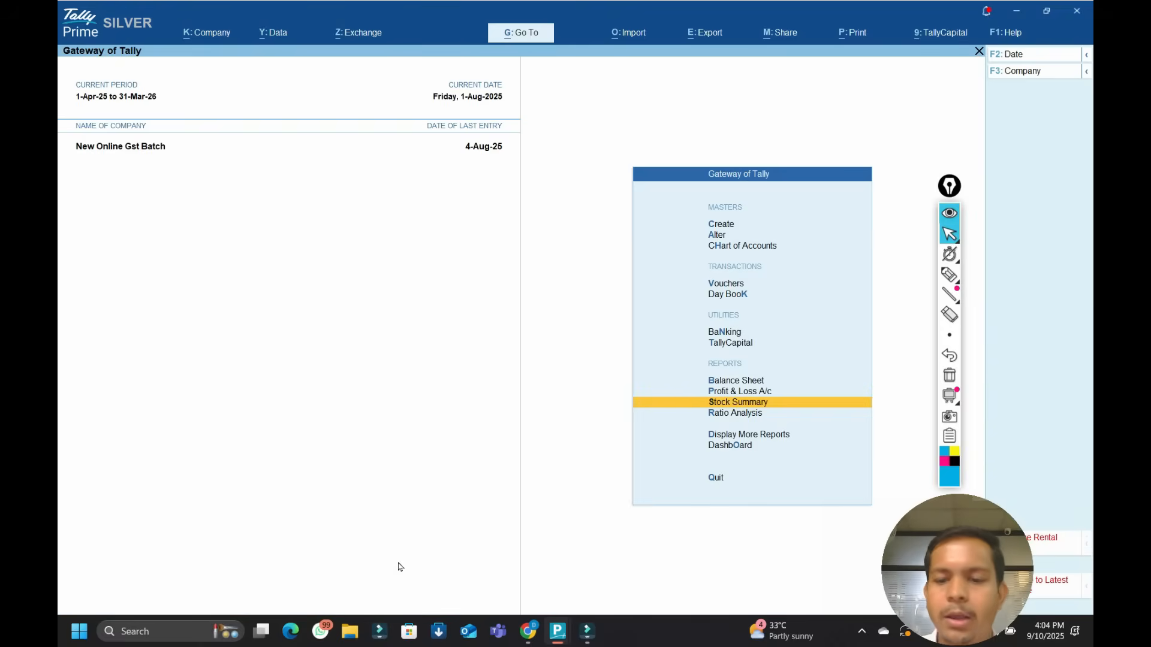
View the principal groups and ratios in the Ratio Analysis report and return to the Gateway.
key("Down")
key("Return")
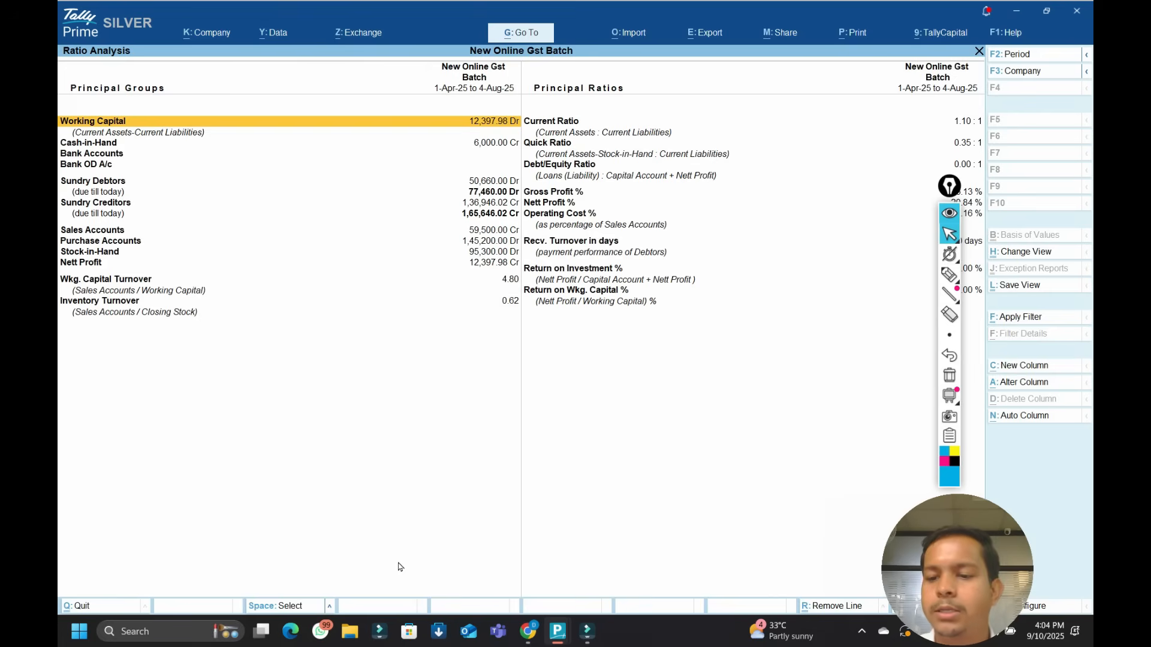
key("Escape")
Open the company Dashboard from the Gateway of Tally.
key("Down")
key("Down")
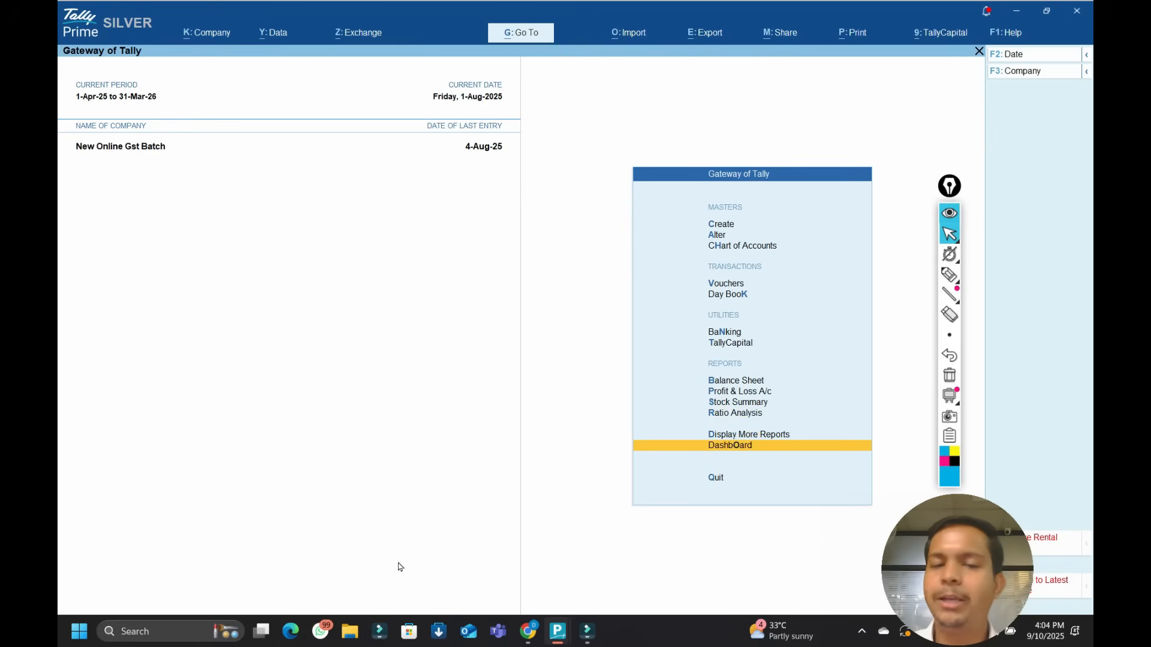
key("Return")
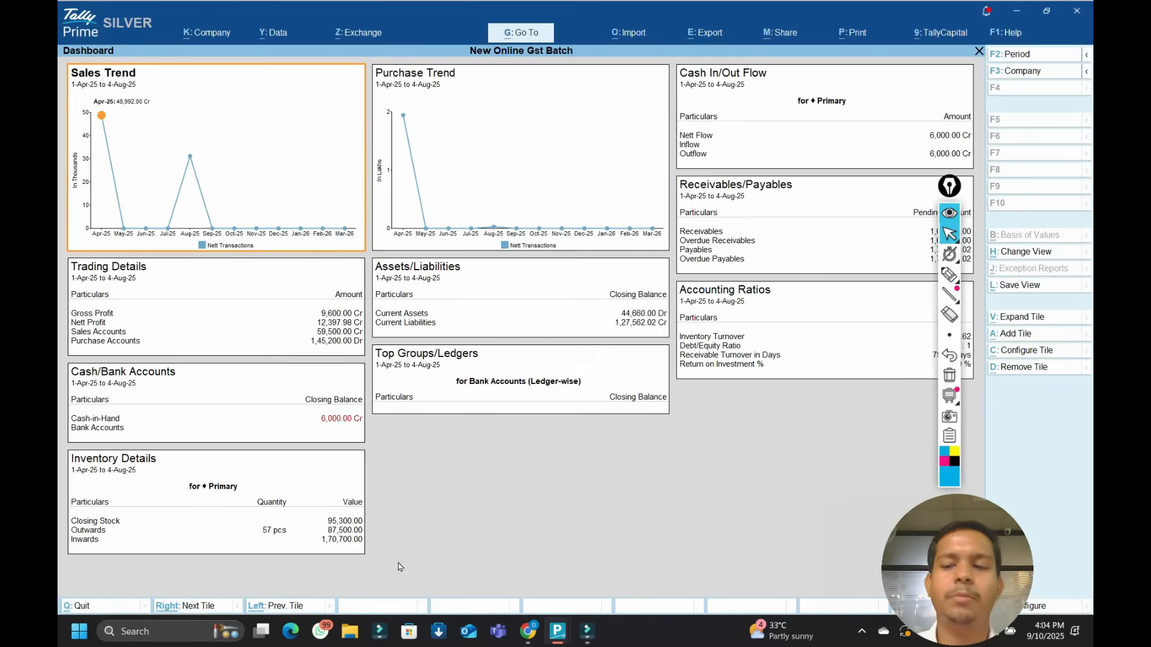
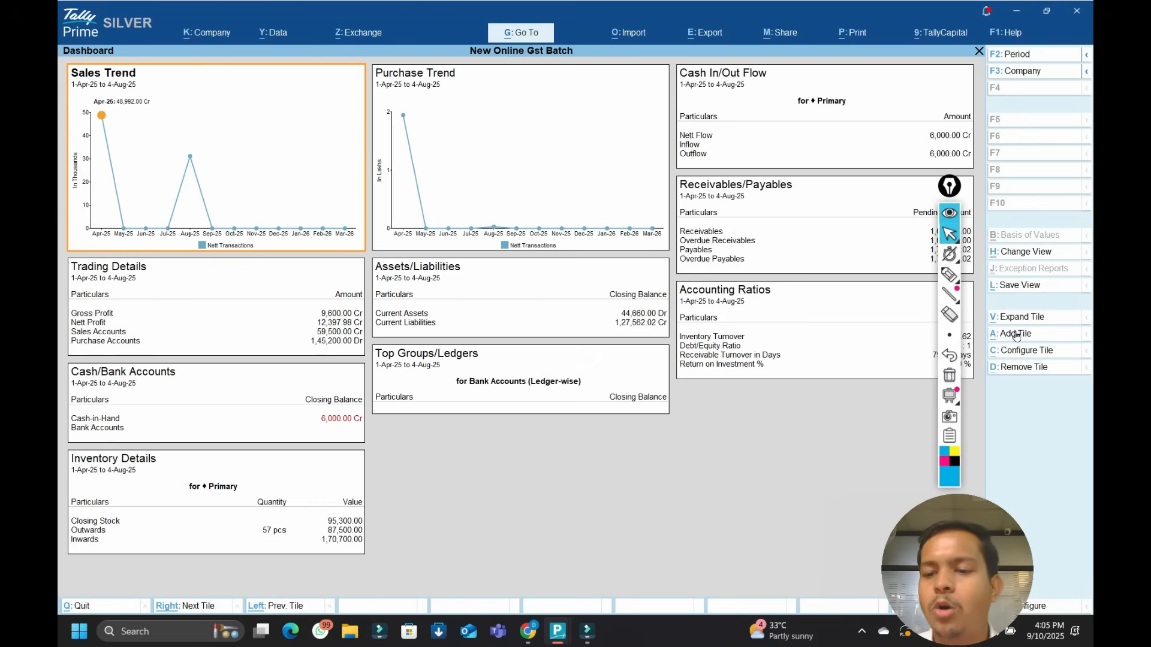
left_click(1020, 335)
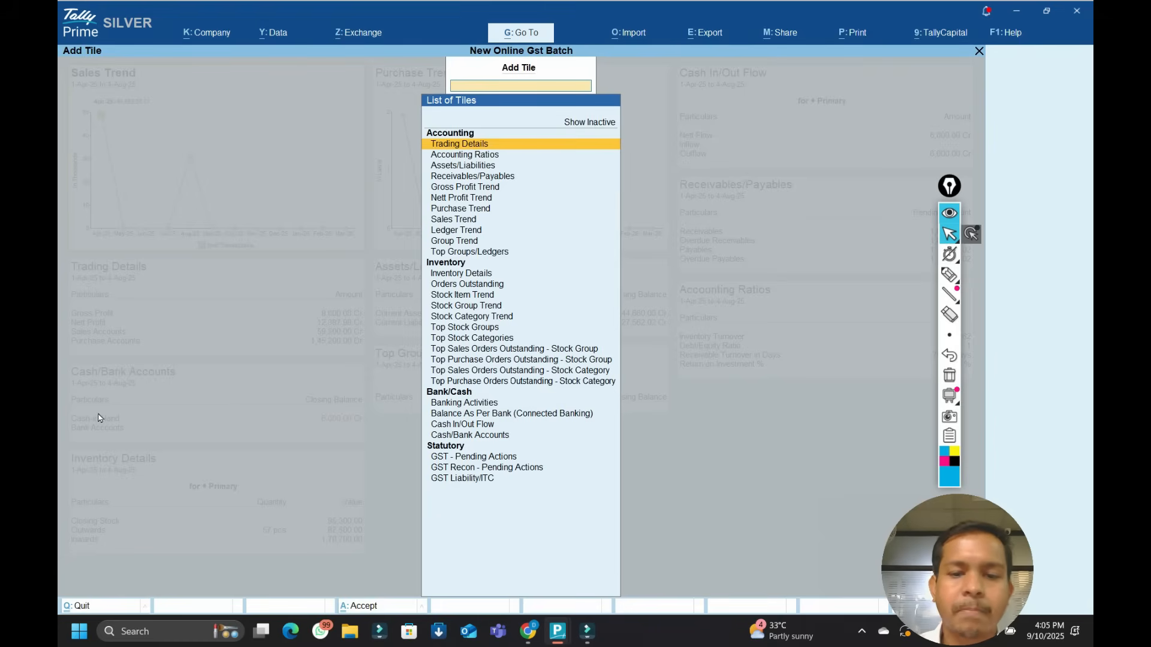
key("Down")
key("Down")
key("Down")
key("Down")
key("Down")
key("Down")
key("Down")
key("Down")
key("Down")
key("Down")
key("Down")
key("Down")
key("Down")
key("Down")
key("Down")
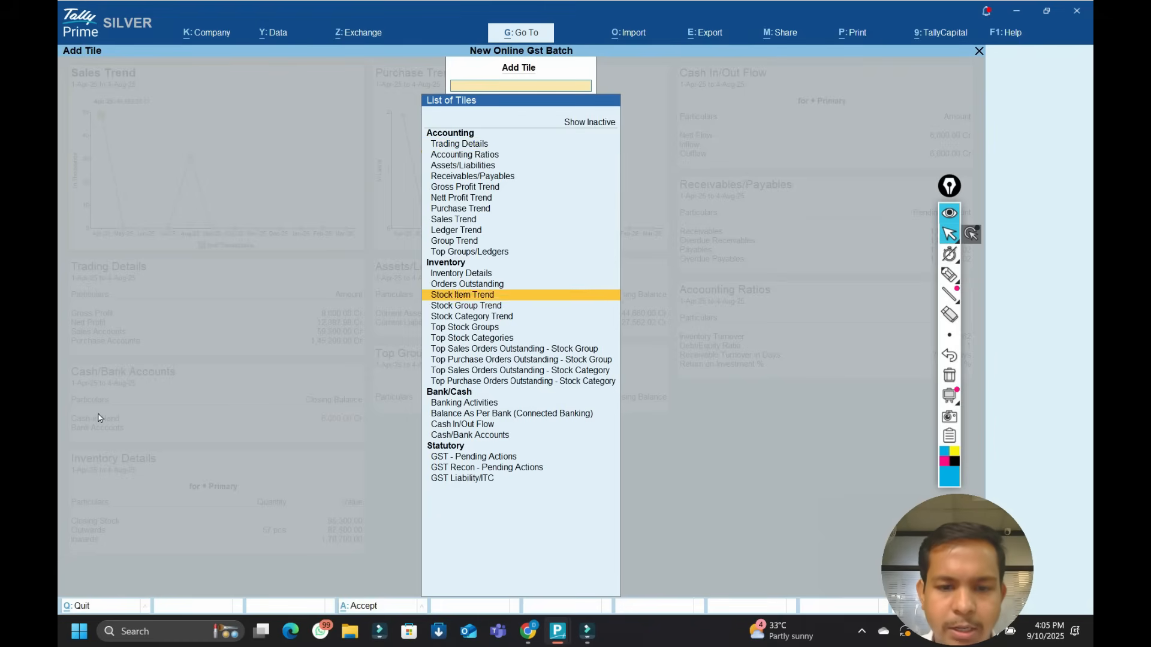
key("Down")
key("Return")
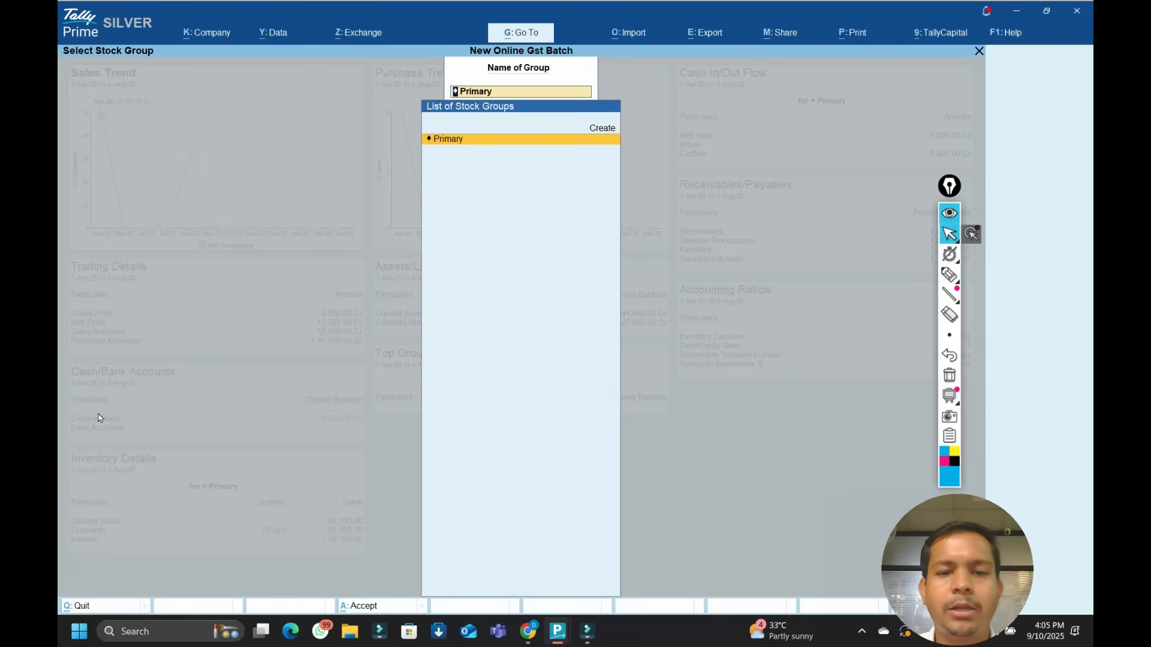
key("Escape")
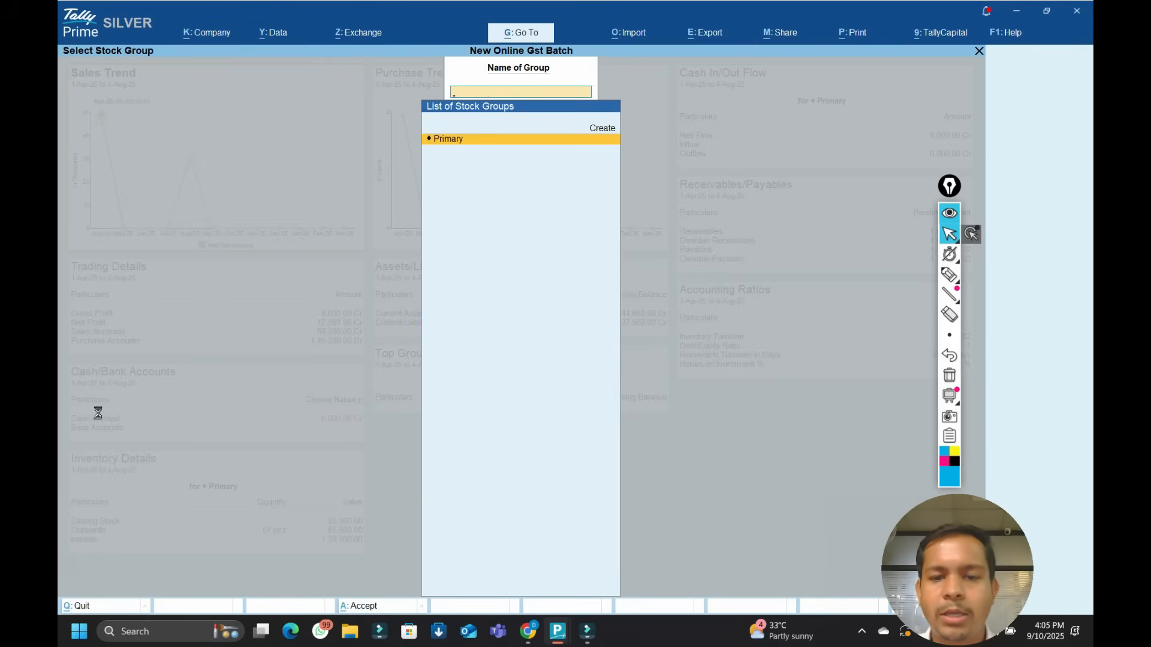
key("Escape")
key("Escape")
key("Return")
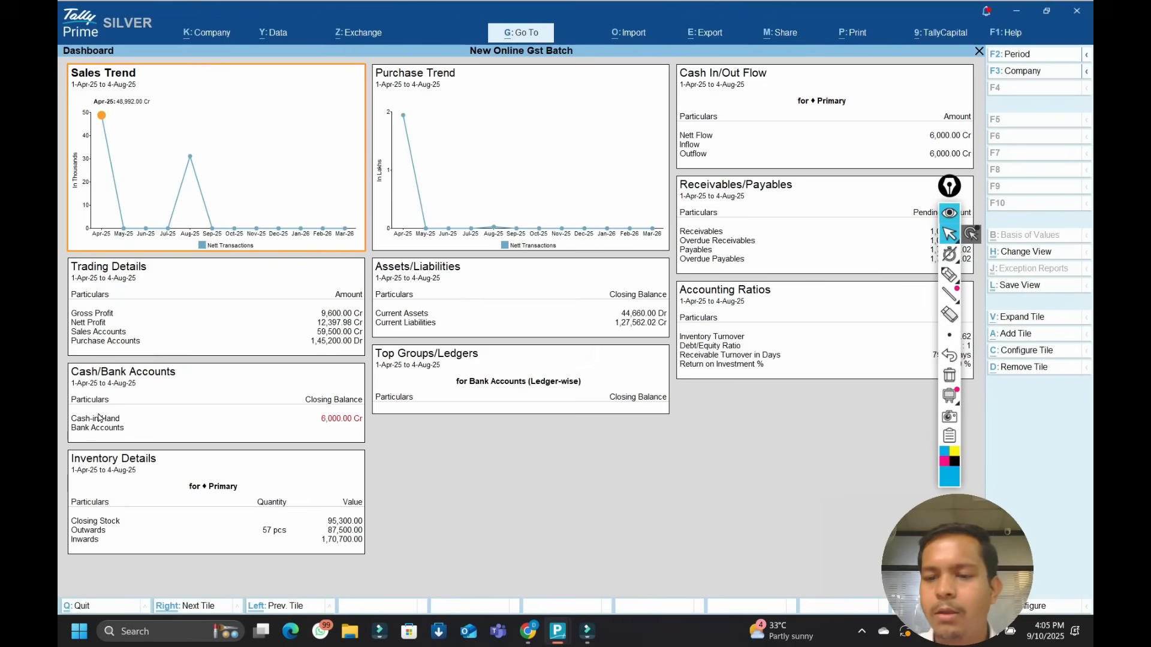
Add an Accounting Ratios tile to the Dashboard and remove that same tile again.
left_click(1017, 332)
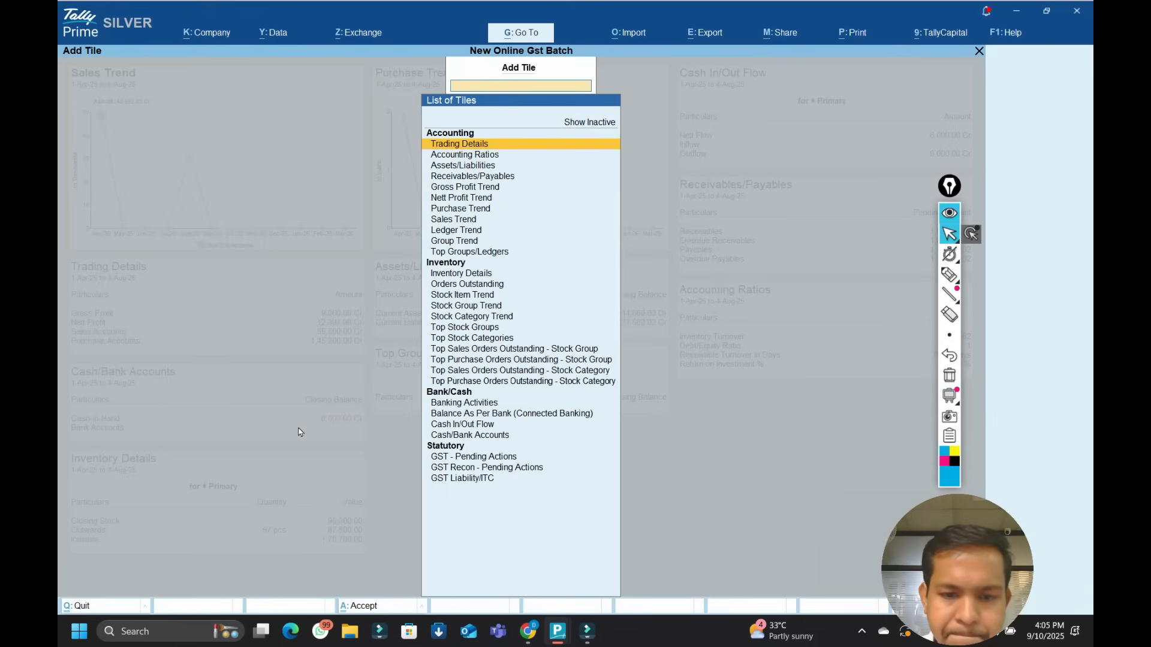
key("Down")
key("Down")
key("Up")
key("Return")
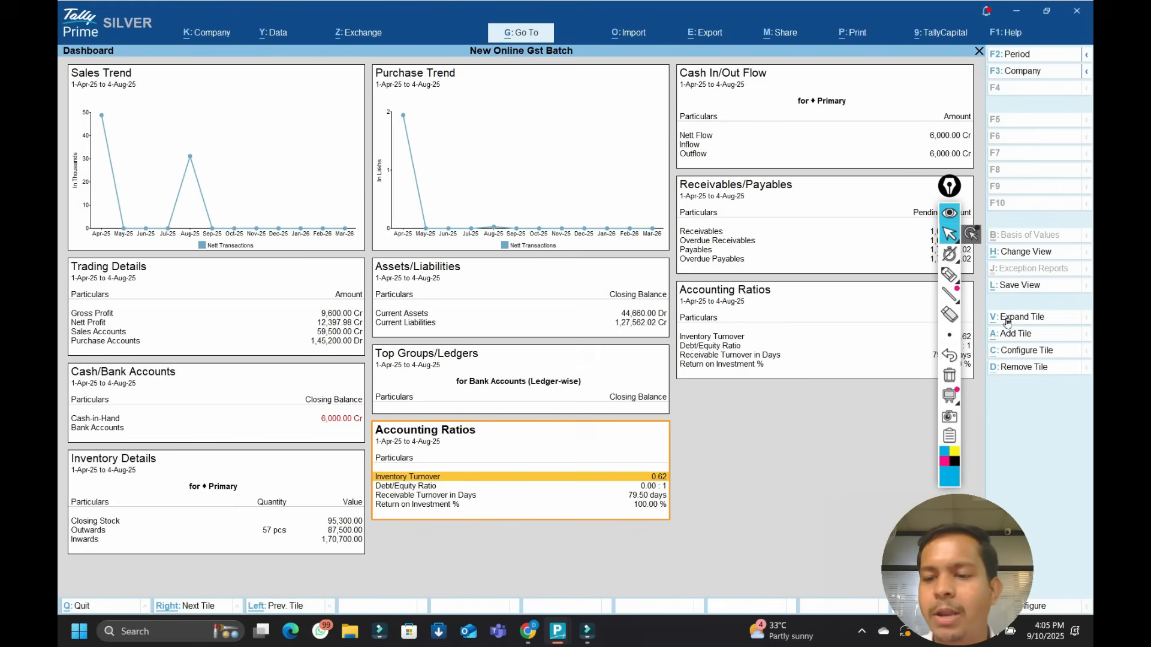
left_click(1018, 368)
key("y")
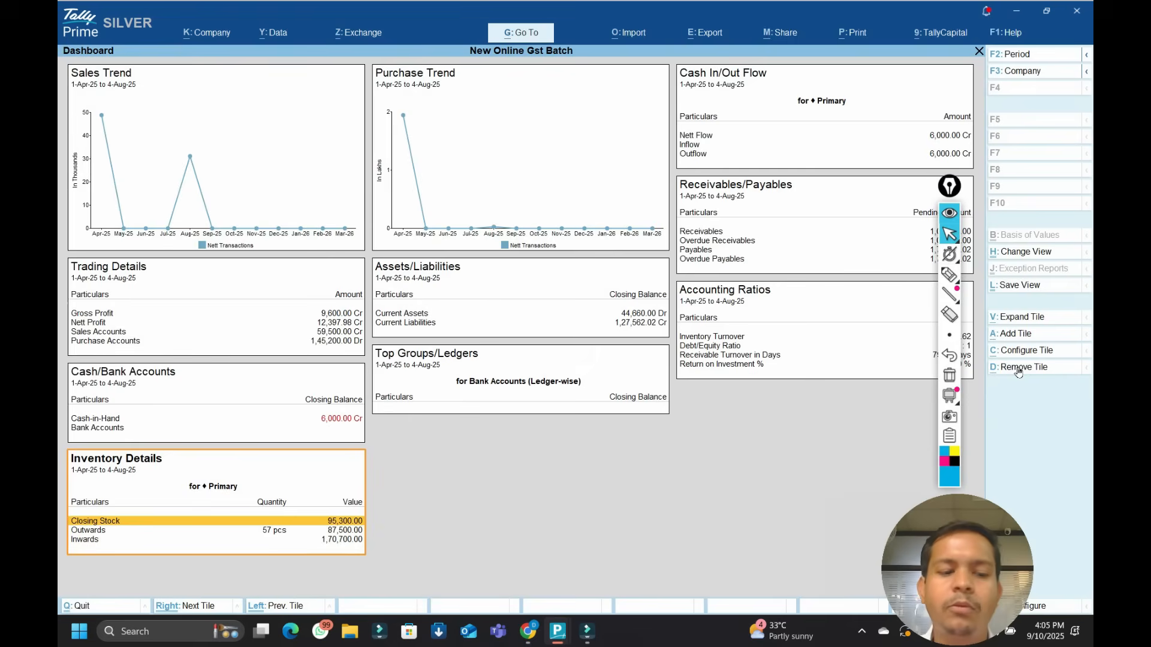
Expand the Inventory Details tile on the Dashboard to view it enlarged and close it again.
left_click(1029, 321)
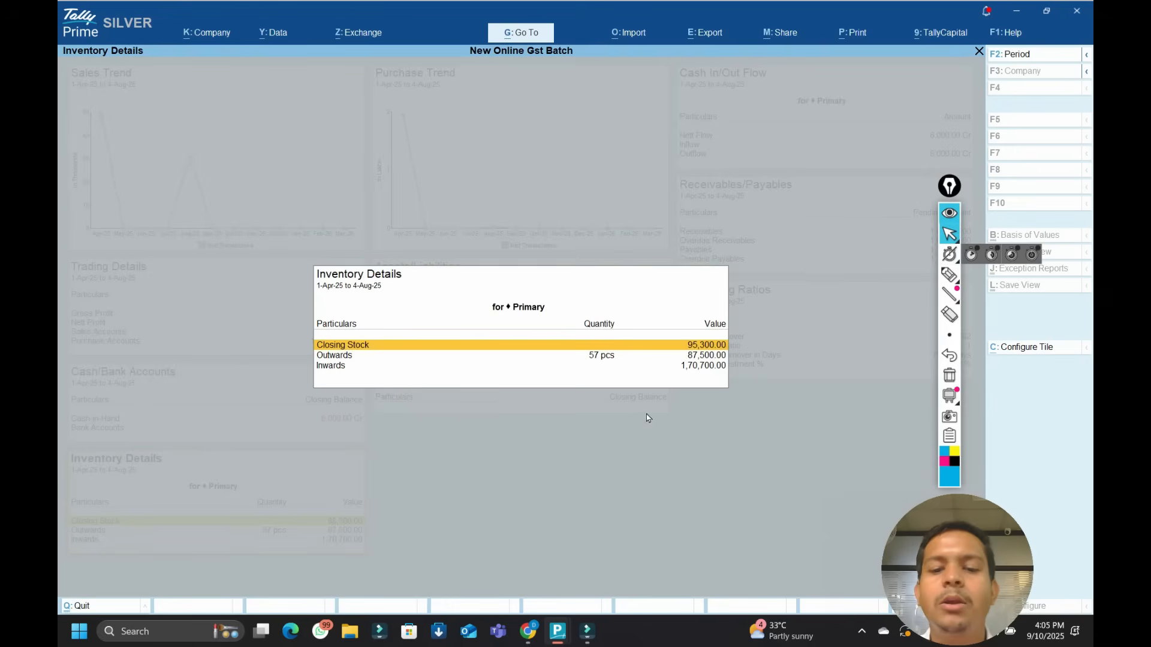
key("Escape")
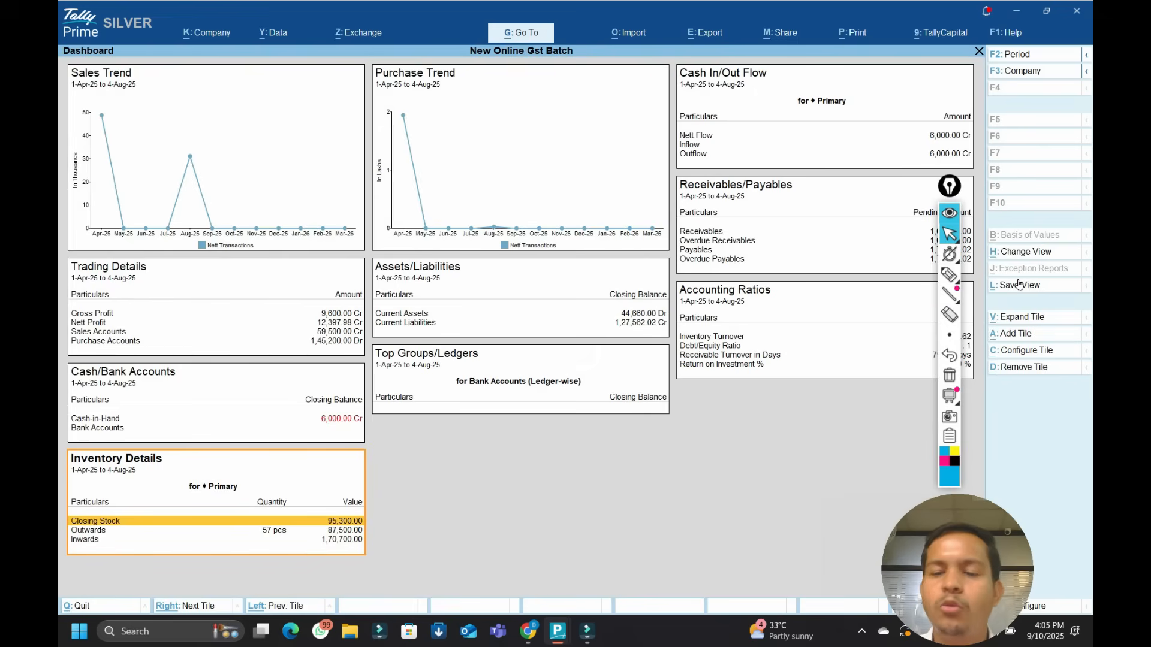
Switch the Dashboard to the Vertical view and change it back to the Horizontal view.
left_click(1022, 257)
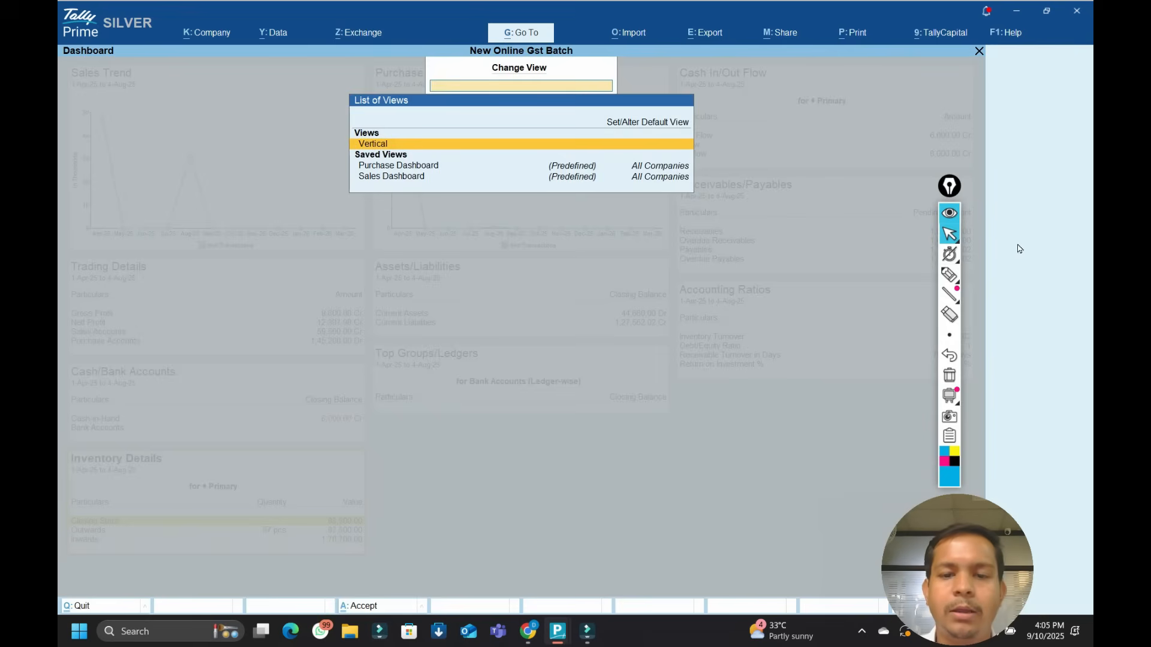
left_click(473, 150)
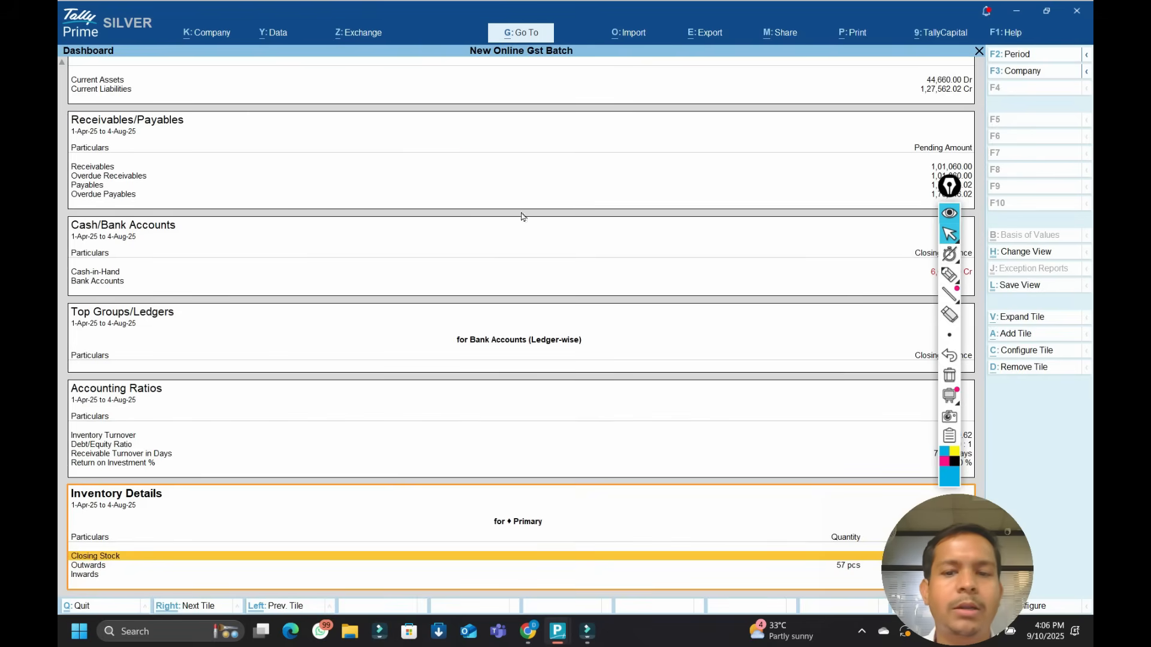
key("Down")
key("Down")
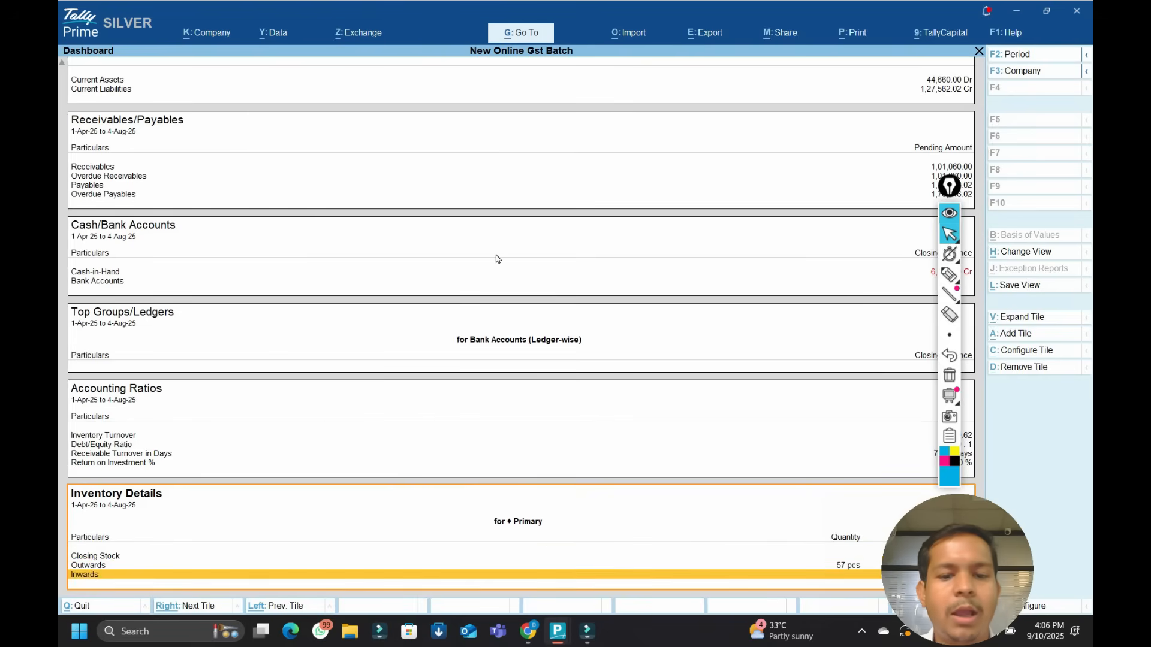
key("Escape")
key("n")
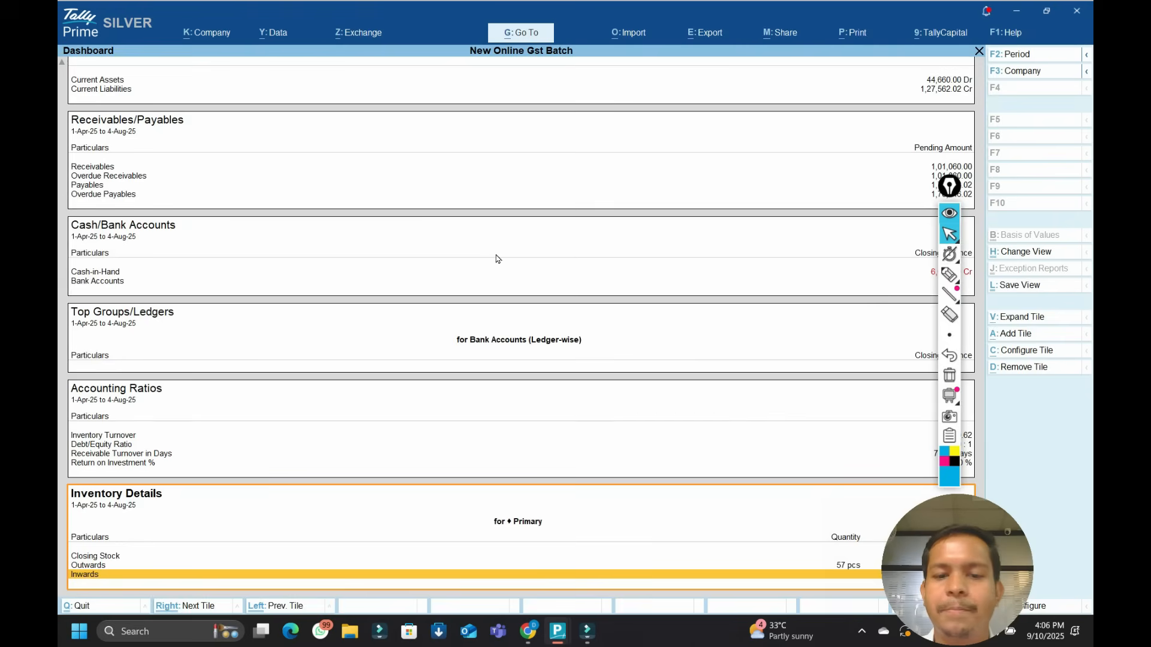
left_click(1010, 252)
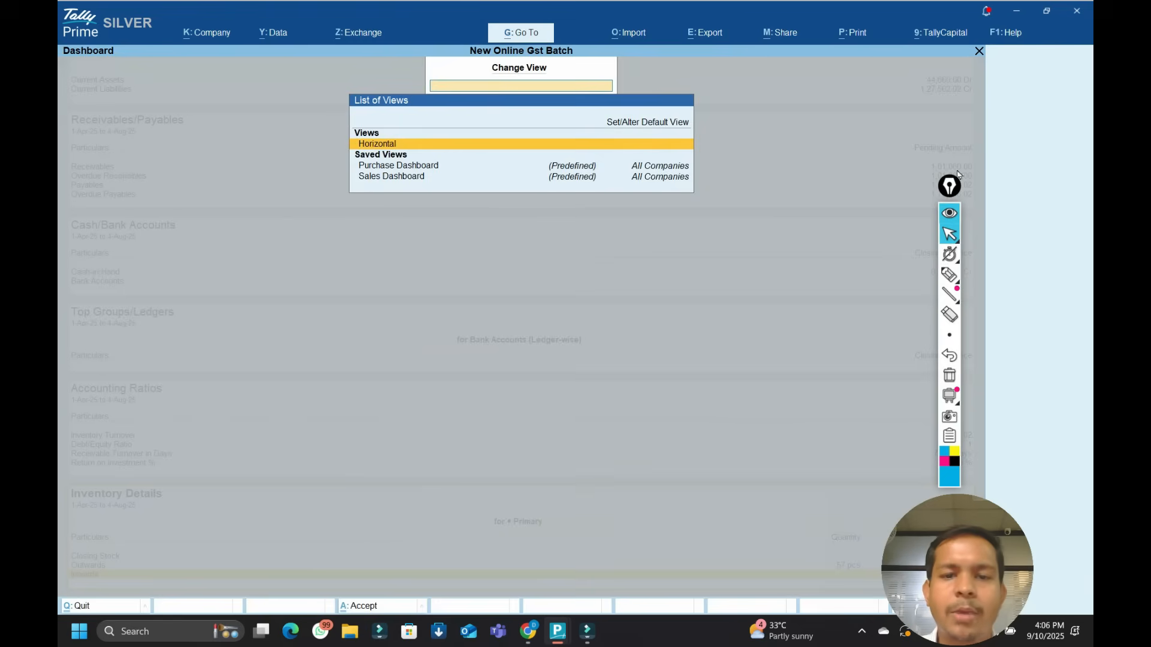
left_click(430, 145)
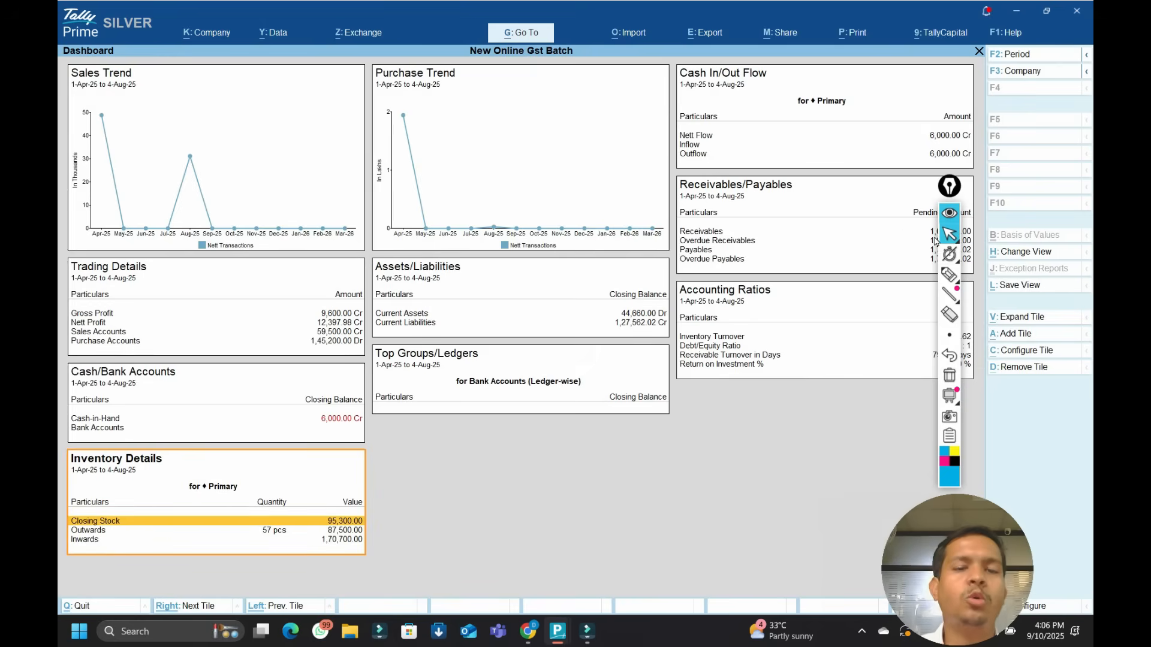
Leave the Dashboard and return to the Gateway of Tally.
left_click(949, 254)
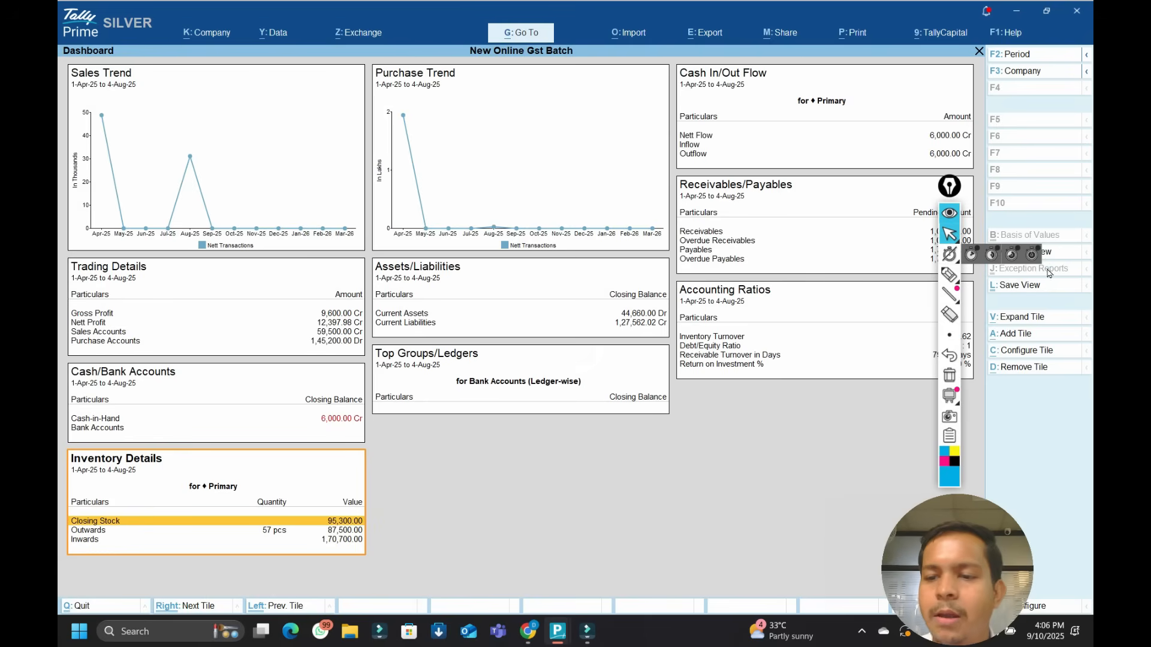
key("Escape")
key("Escape")
key("Escape")
key("Escape")
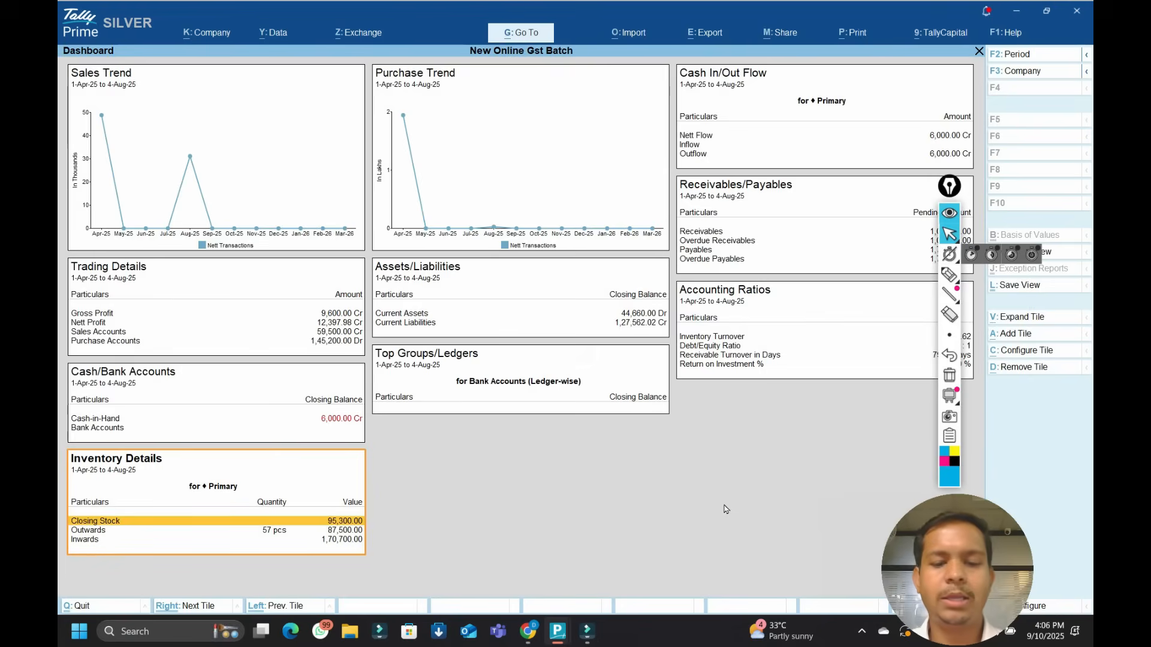
key("Escape")
key("Return")
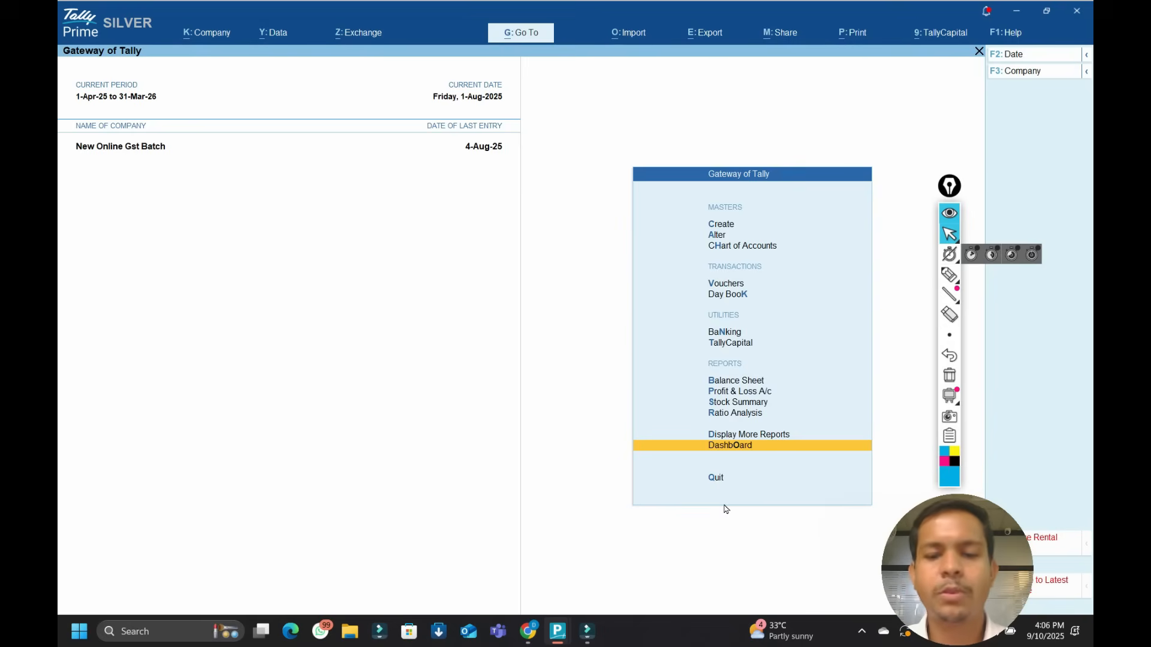
key("Up")
key("Up")
key("Up")
key("Up")
key("Up")
key("Up")
key("Up")
key("Up")
key("Up")
key("Up")
key("Up")
key("Up")
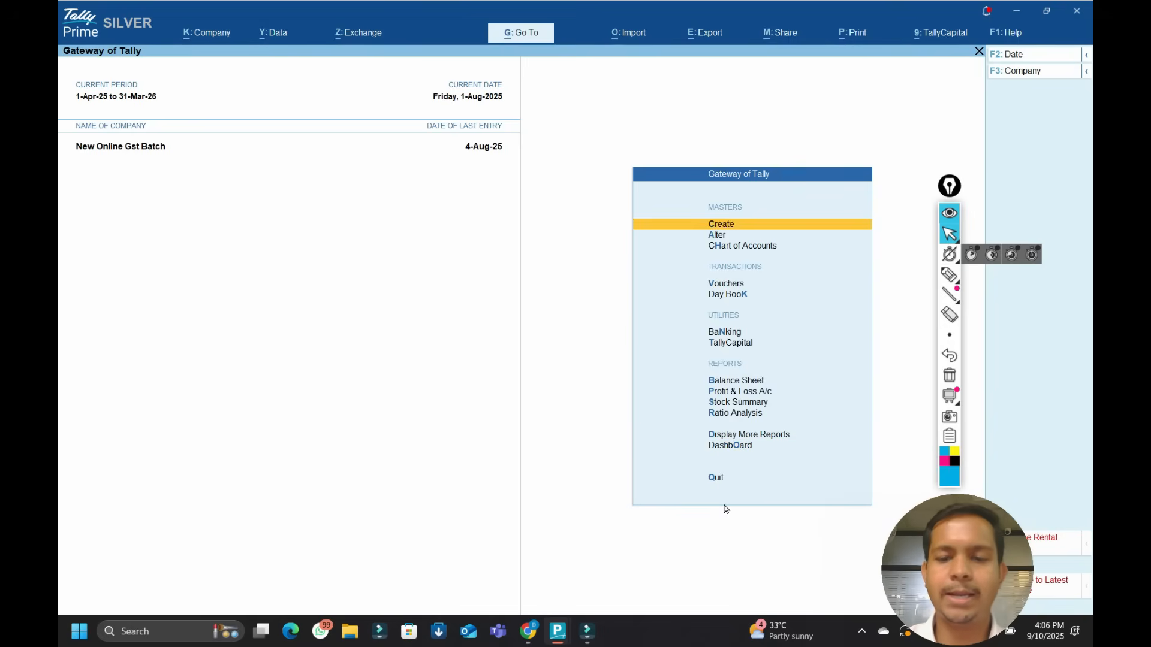
key("Down")
key("Down")
key("Down")
key("Down")
key("Down")
key("Down")
key("Down")
key("Down")
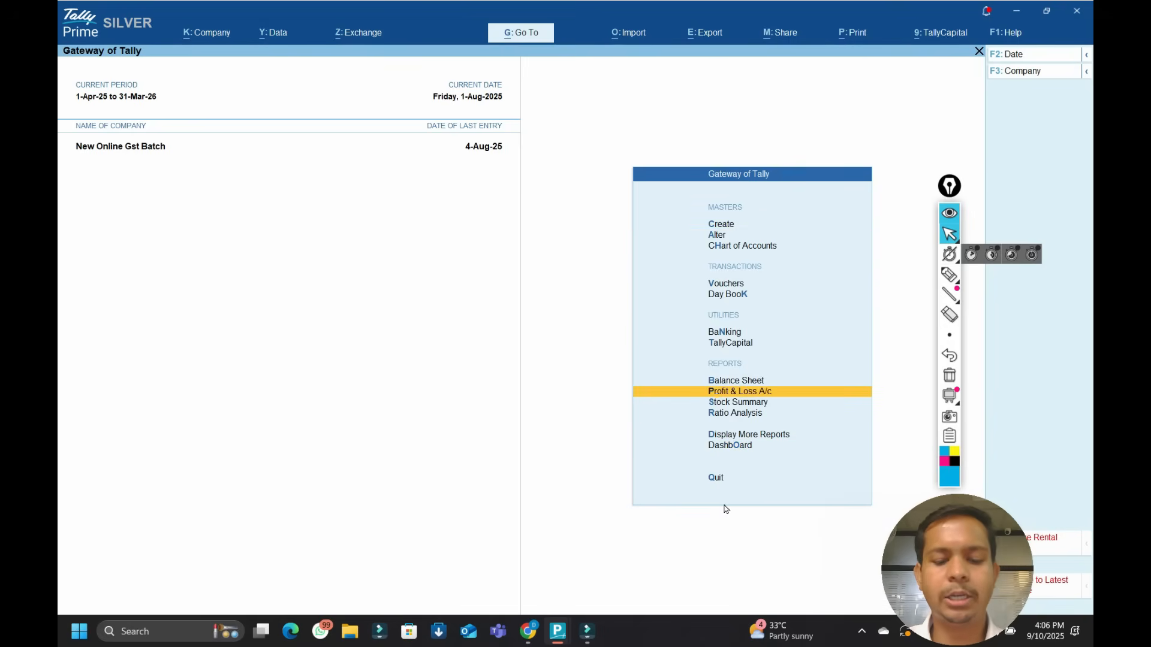
Review the Display More Reports list from Trial Balance to Exception Reports and return to the Gateway.
key("d")
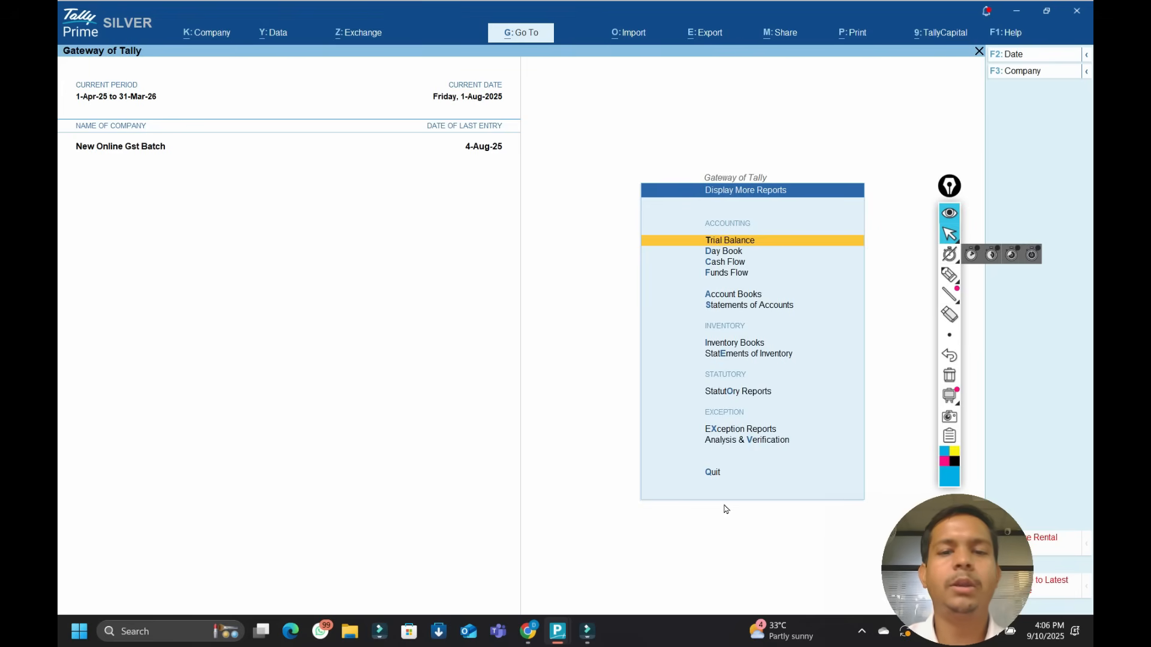
key("Down")
key("Up")
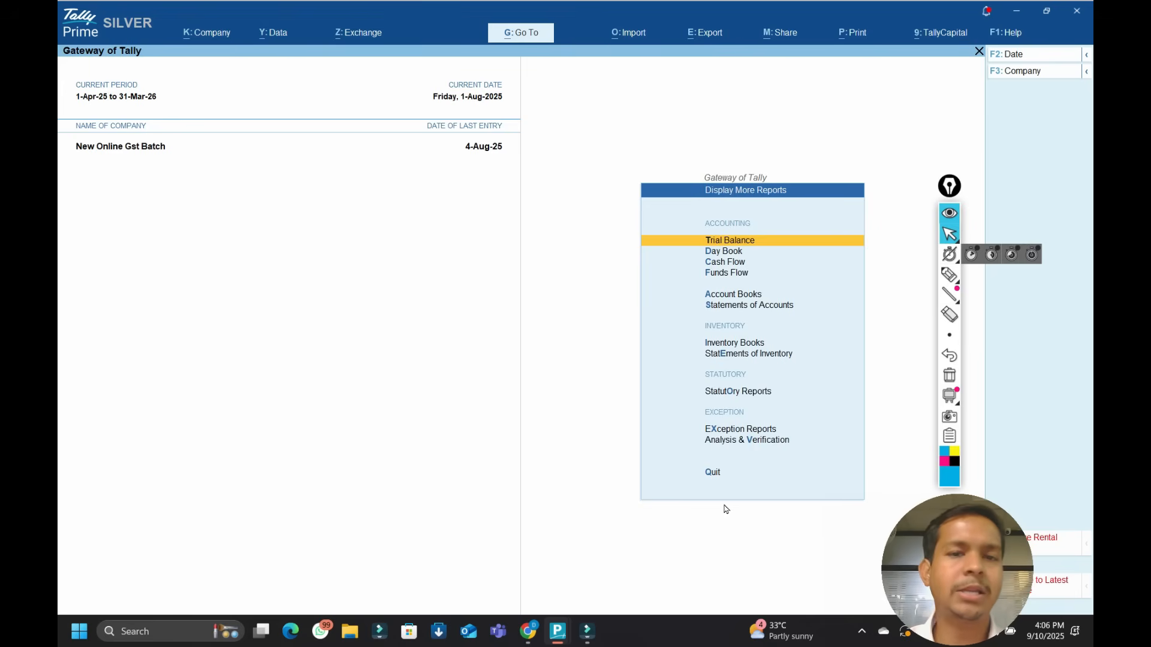
key("Down")
key("Down")
key("Down")
key("Up")
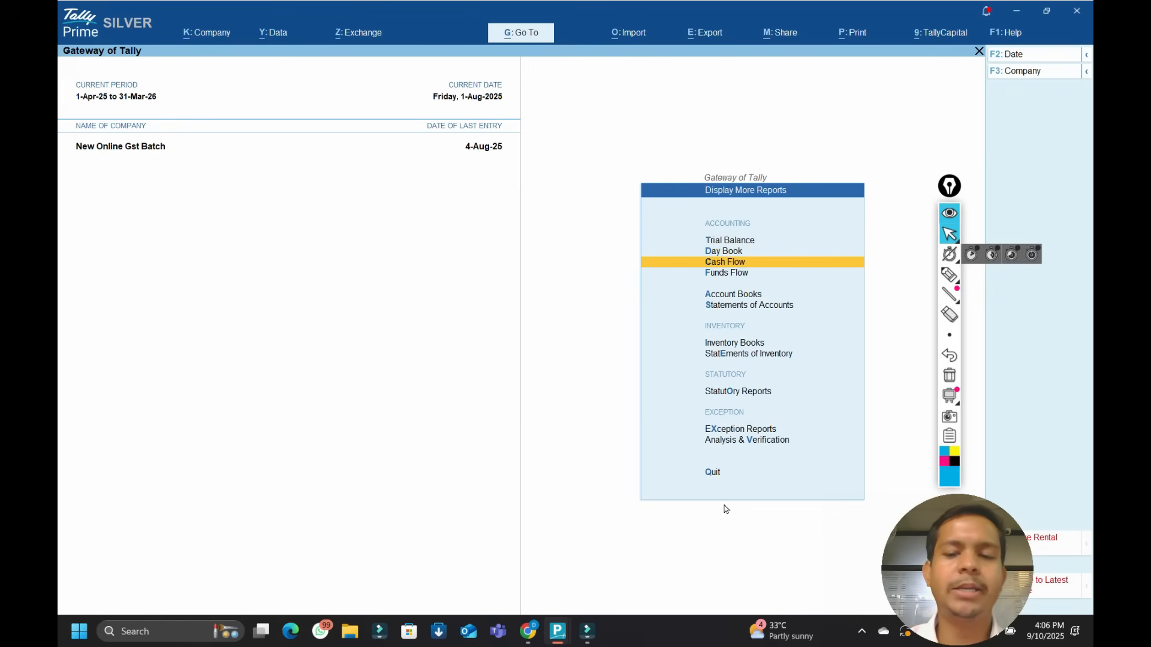
key("Down")
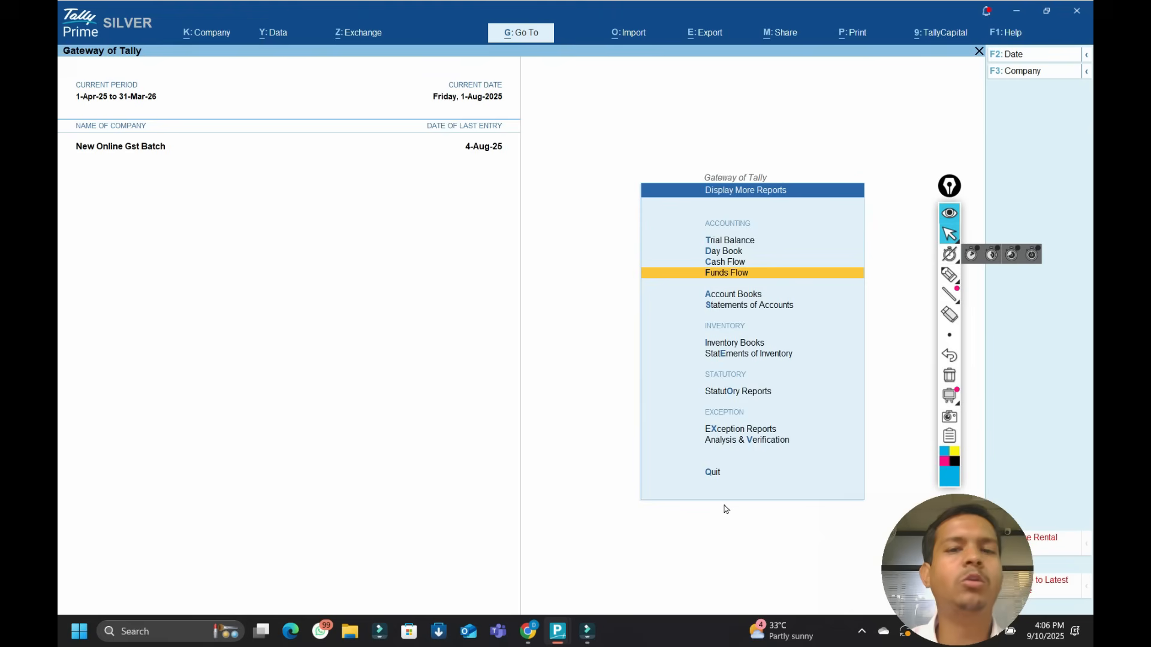
key("Down")
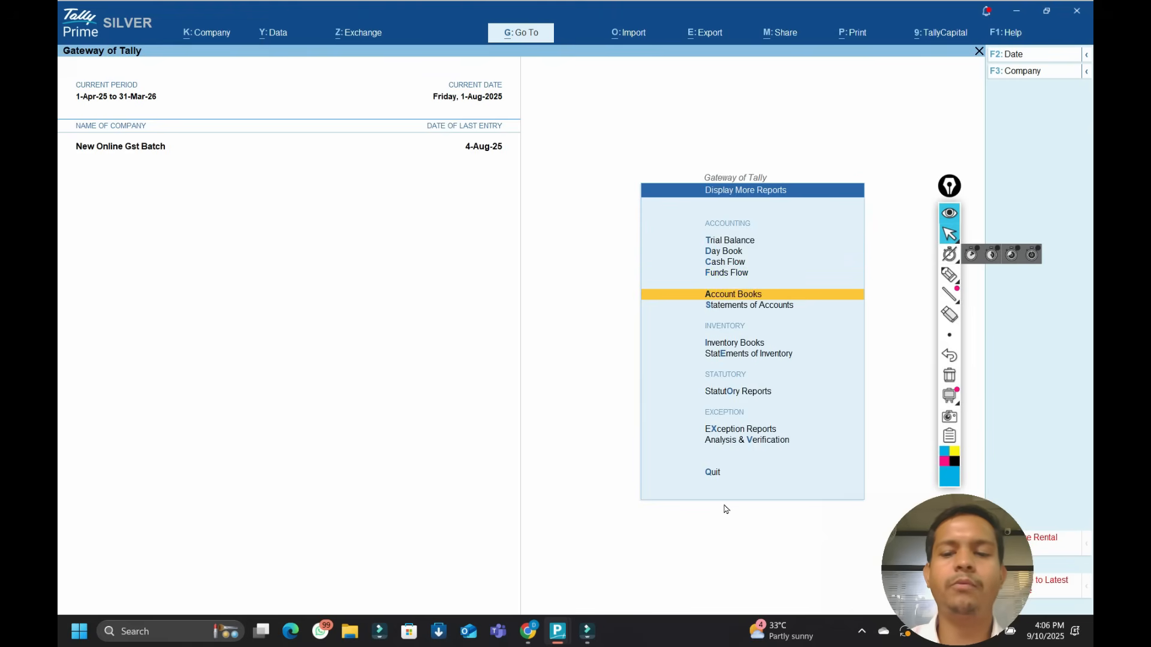
key("Down")
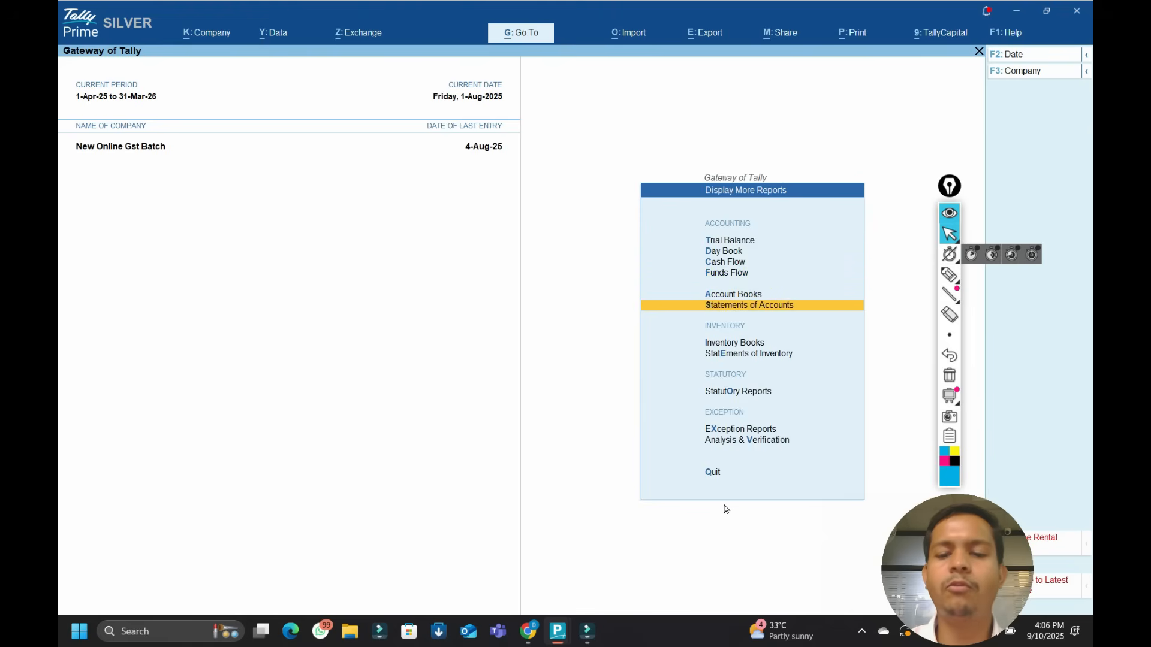
key("Down")
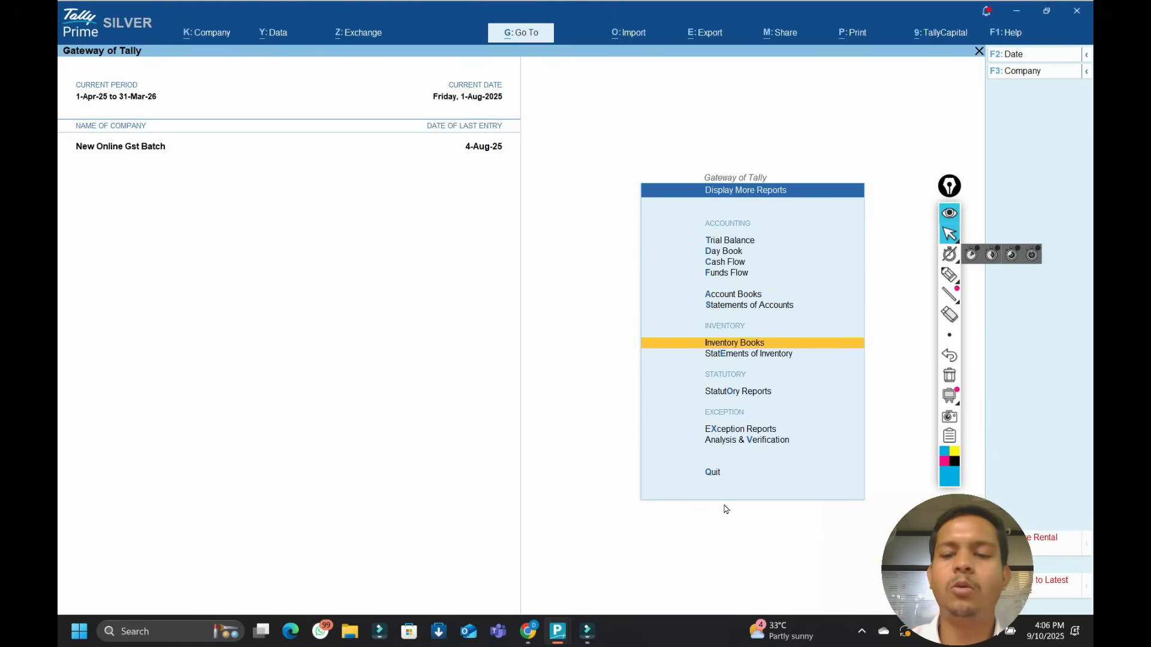
key("Down")
key("Down")
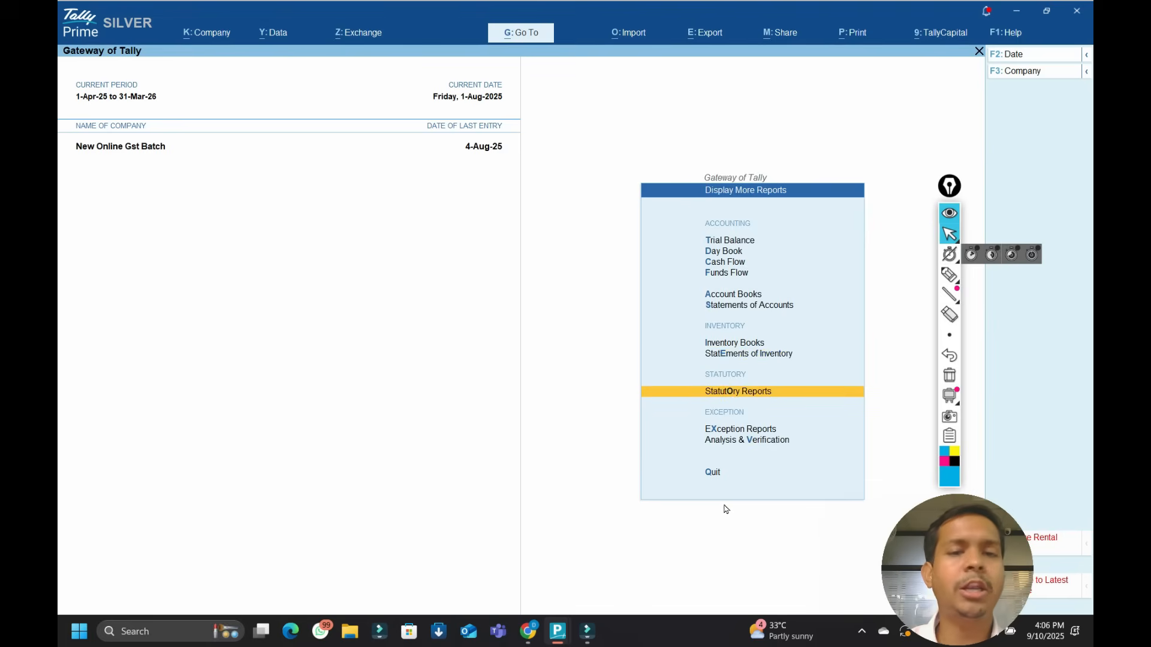
key("Down")
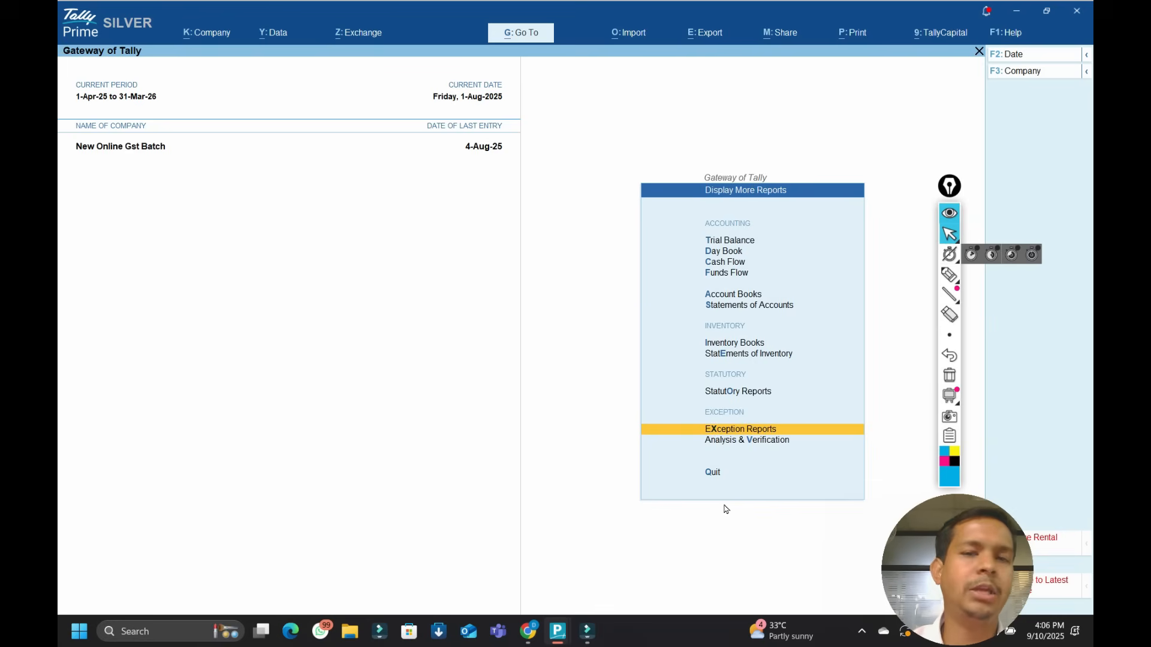
key("Up")
key("Escape")
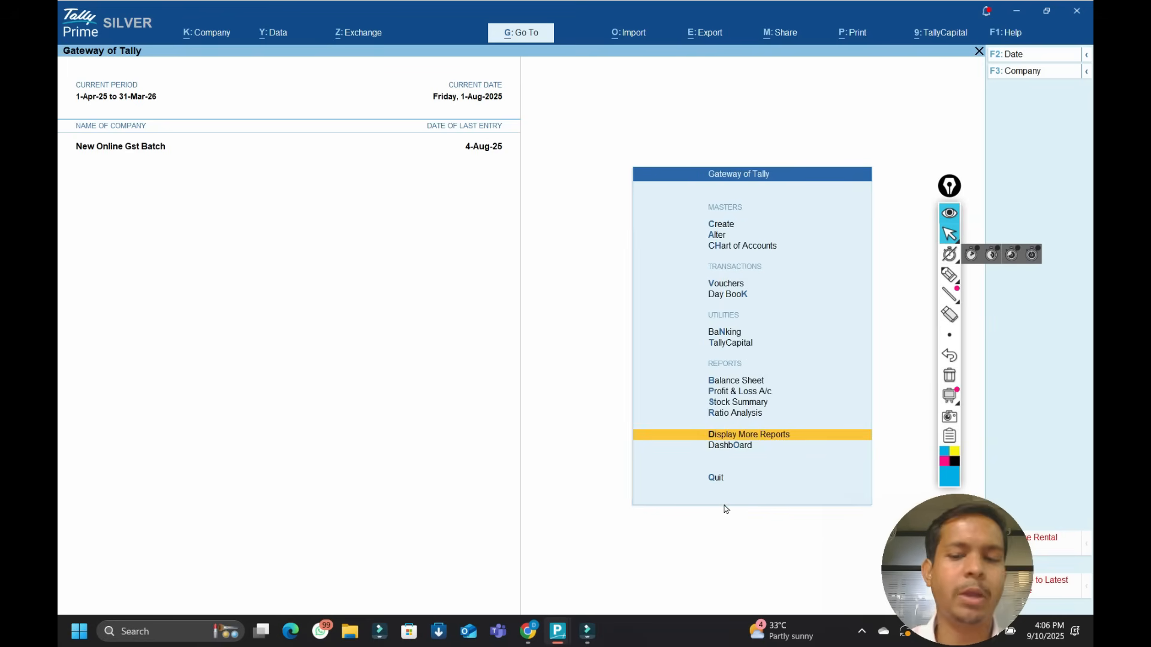
Review the summary books and voucher registers under Account Books in Display More Reports, and leave that list.
key("Return")
key("a")
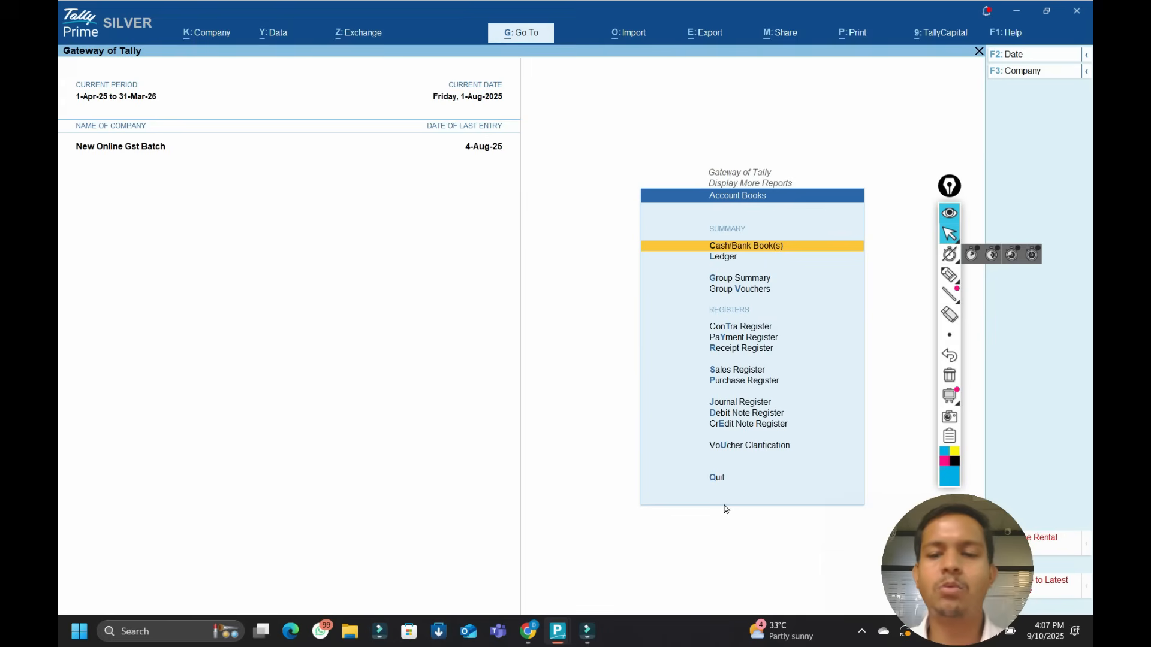
key("Up")
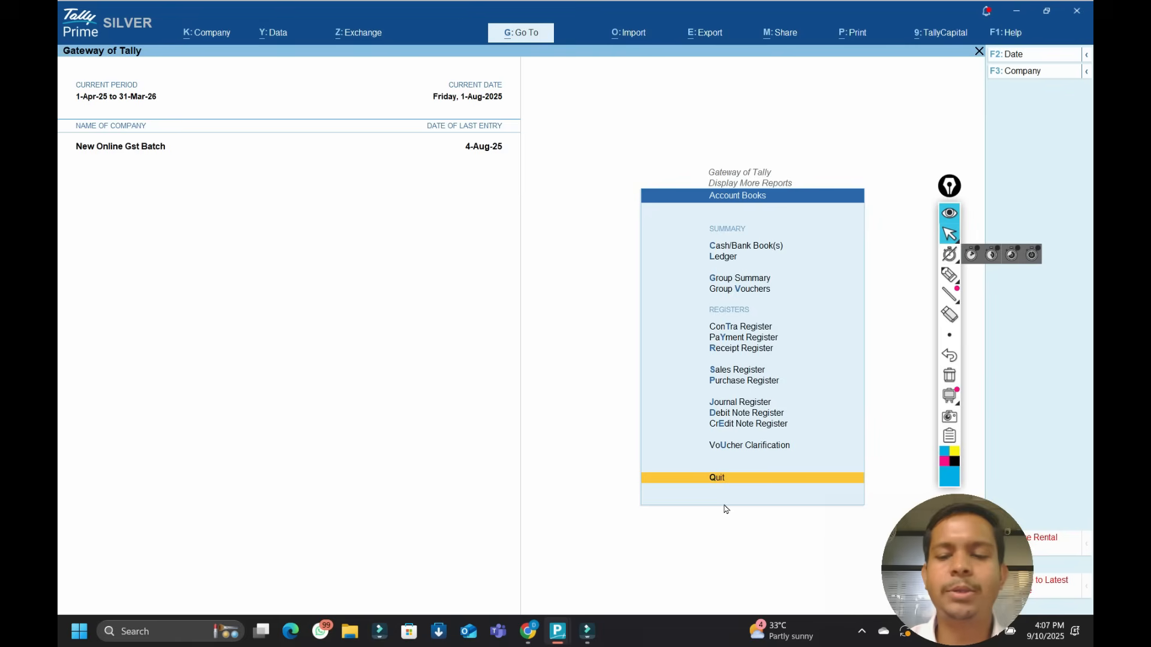
key("Up")
key("Up")
key("Up")
key("Up")
key("Up")
key("Up")
key("Up")
key("Up")
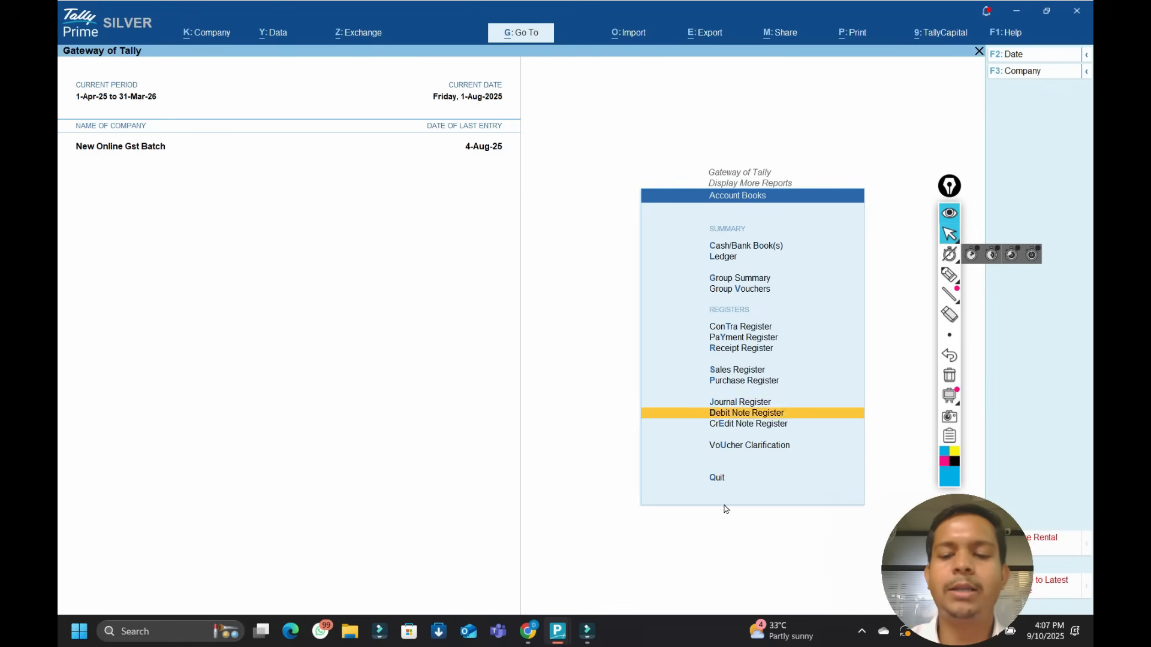
key("Up")
key("Up")
key("Up")
key("Up")
key("Up")
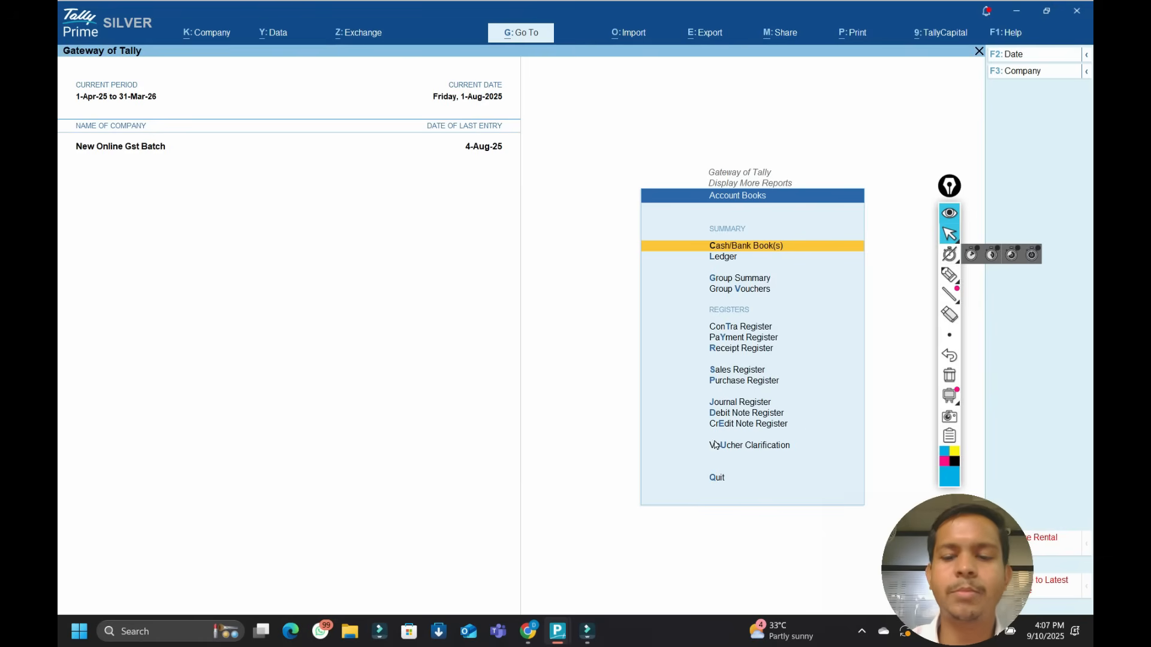
key("Escape")
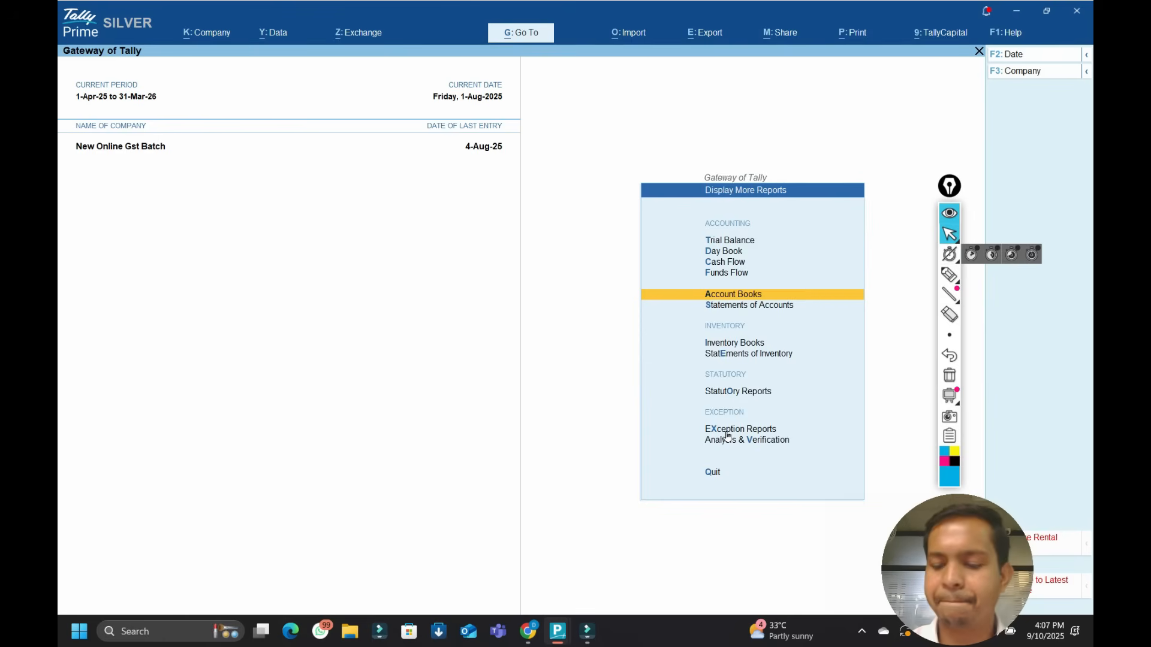
View the company's Trial Balance report and return to the Gateway of Tally.
key("Up")
key("Up")
key("Up")
key("Up")
key("Return")
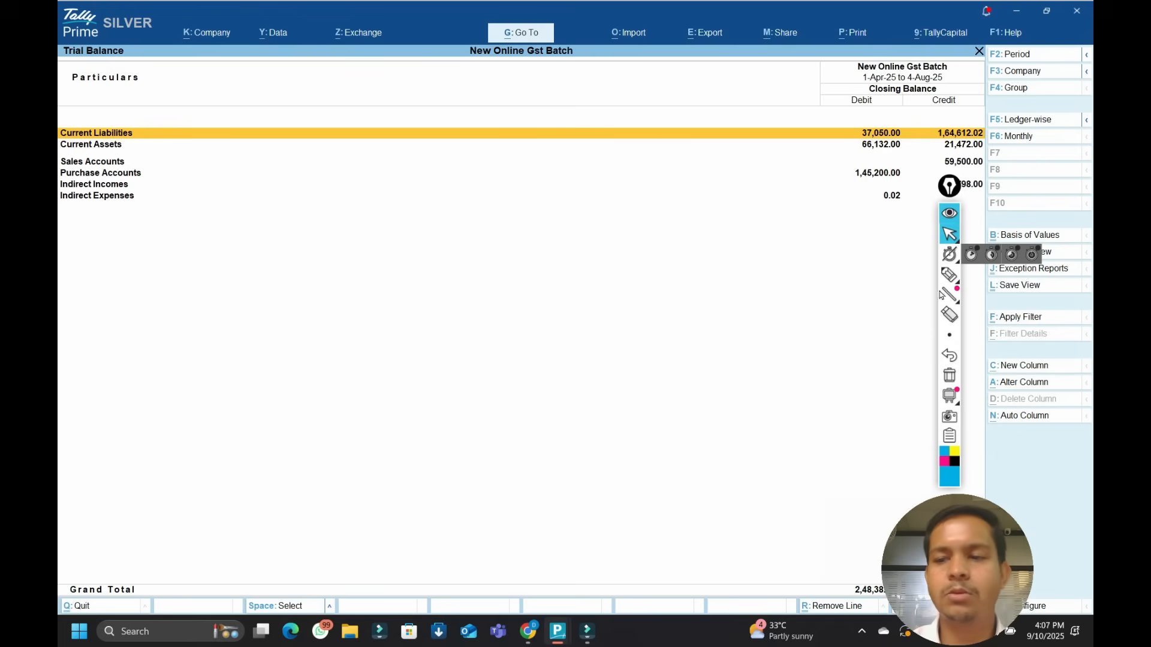
key("Escape")
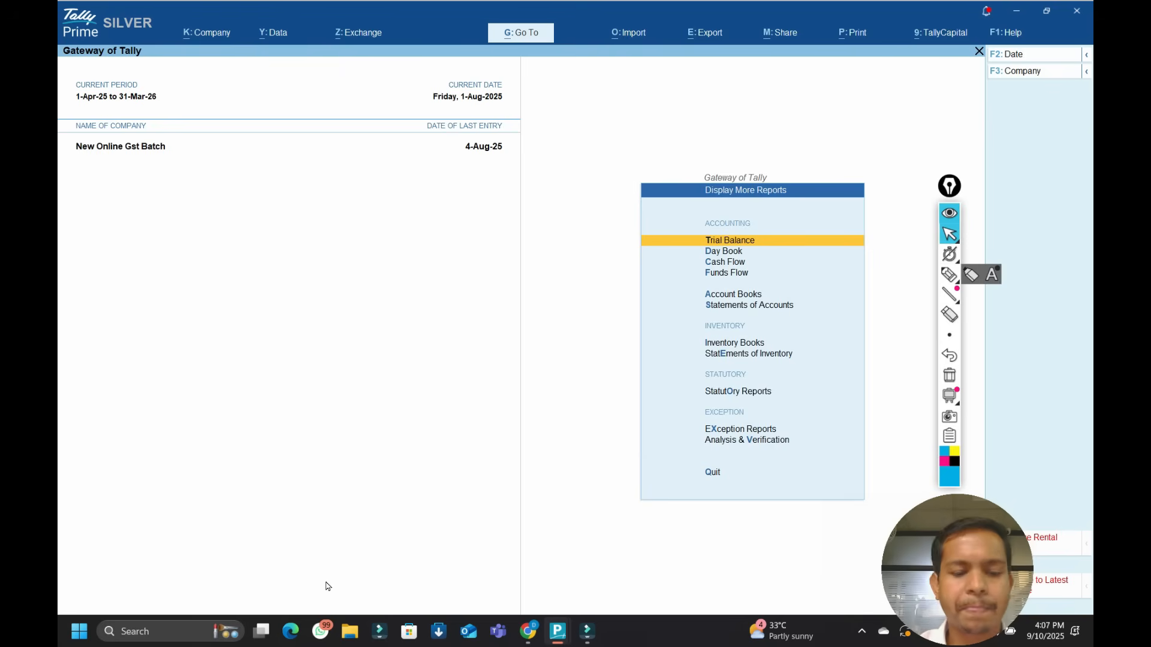
key("Escape")
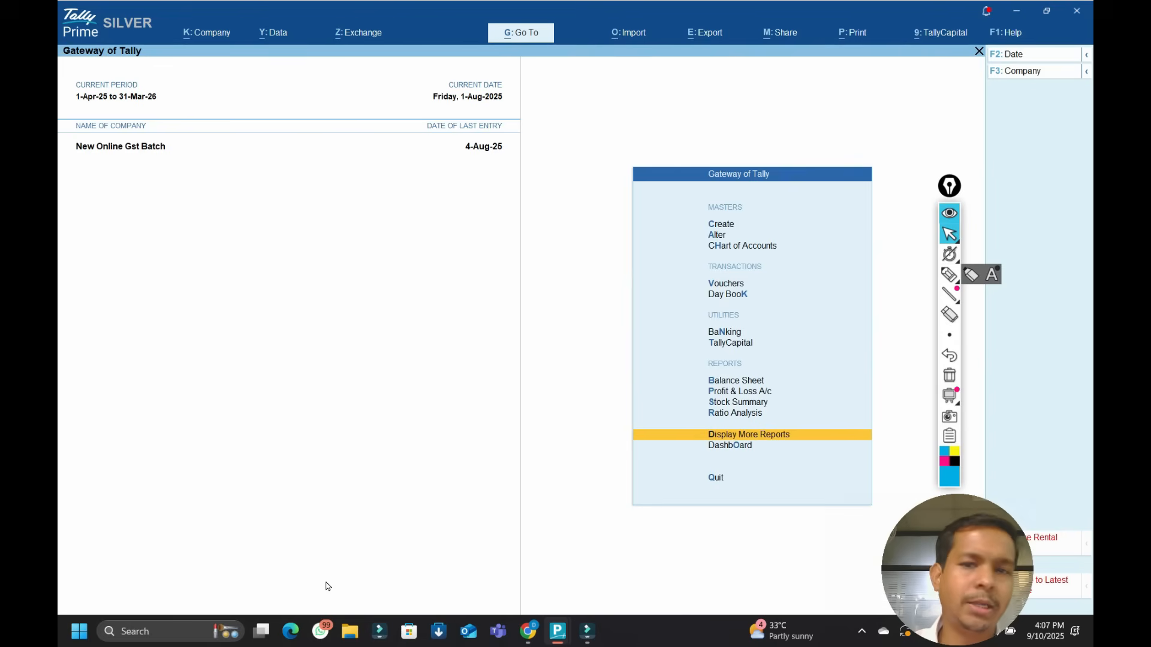
Open the GSTR-1 return from the GST Reports under Statutory Reports in Display More Reports.
key("Return")
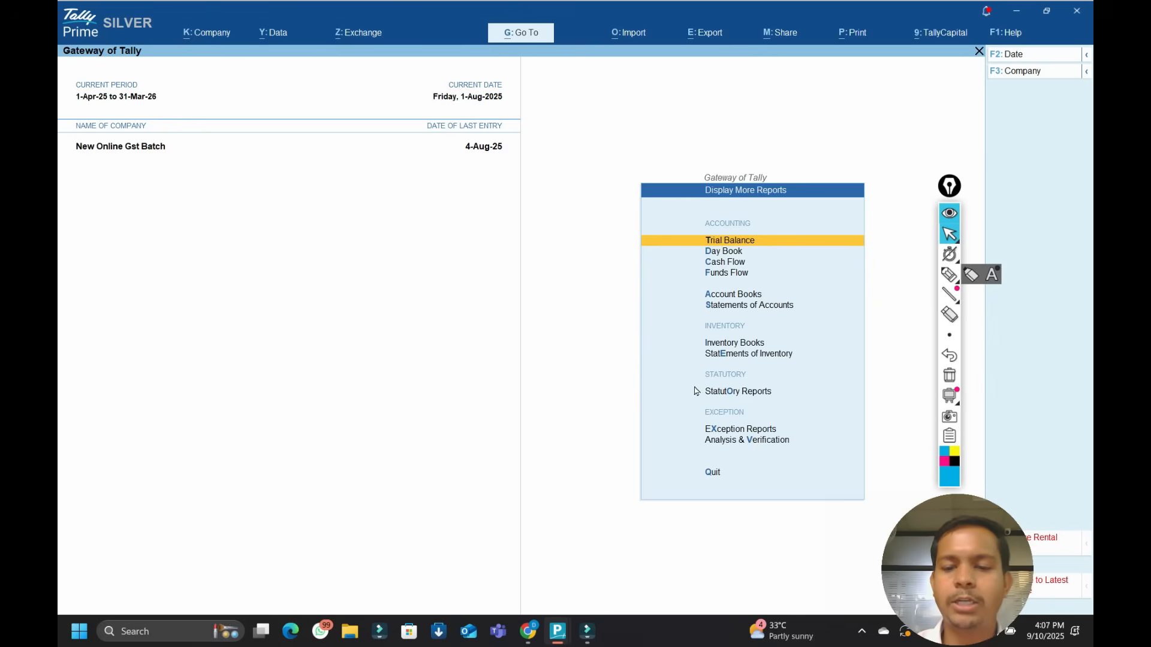
key("o")
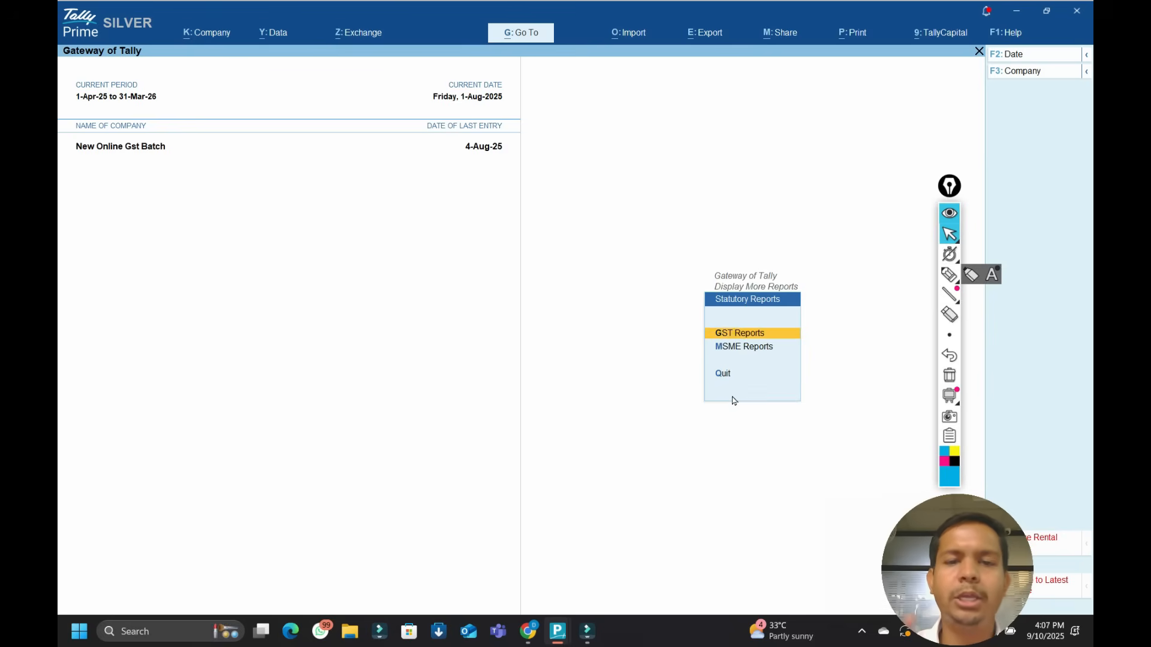
key("Return")
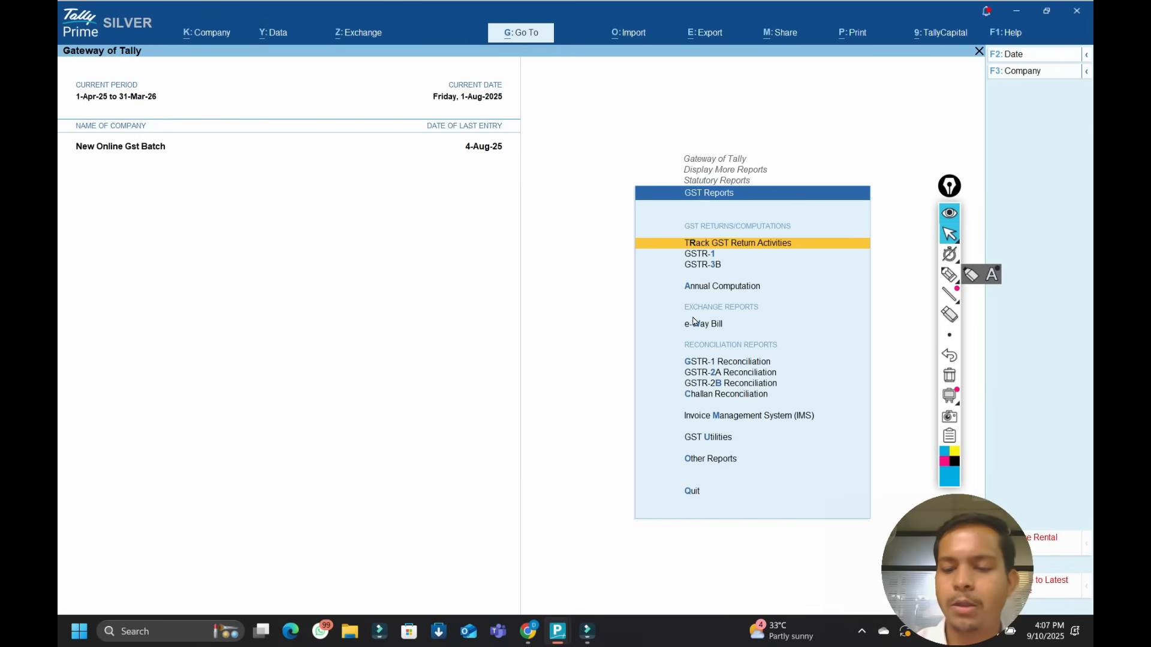
key("Down")
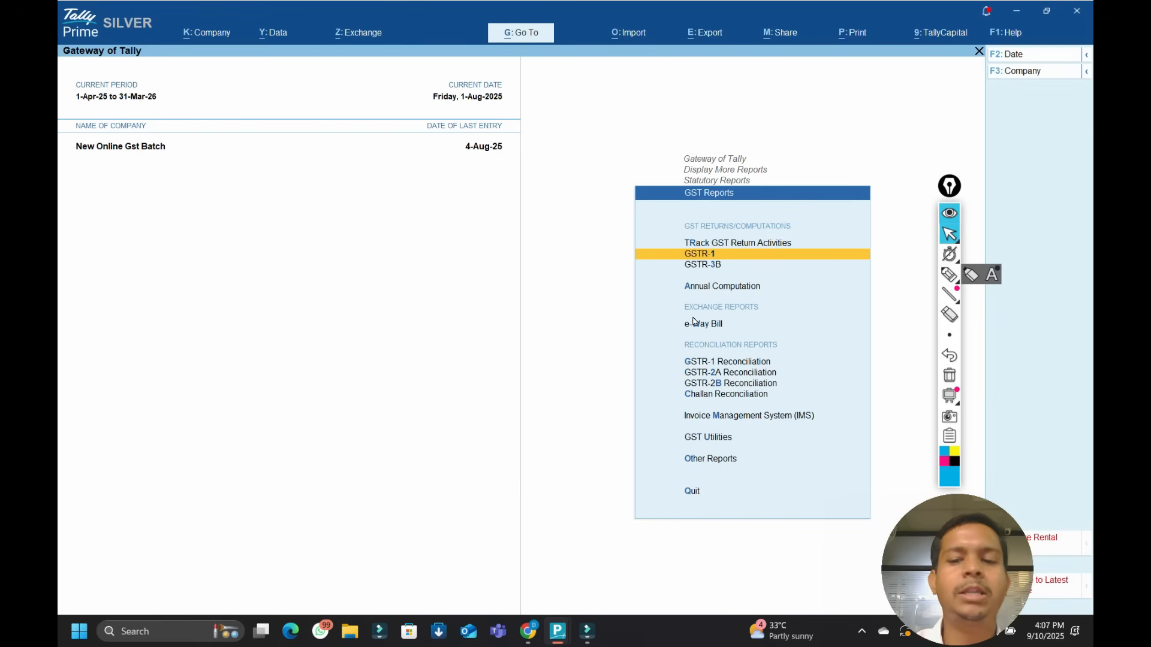
key("Return")
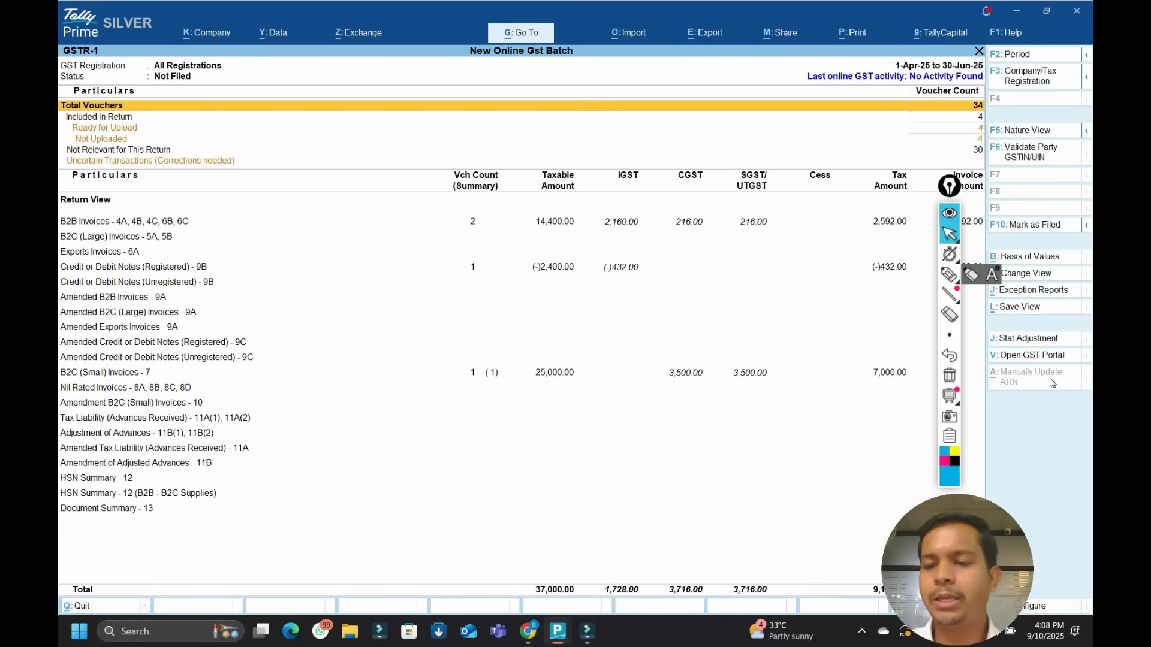
View the GST portal login page and the Stat Adjustment natures from GSTR-1, and return to the report.
left_click(998, 361)
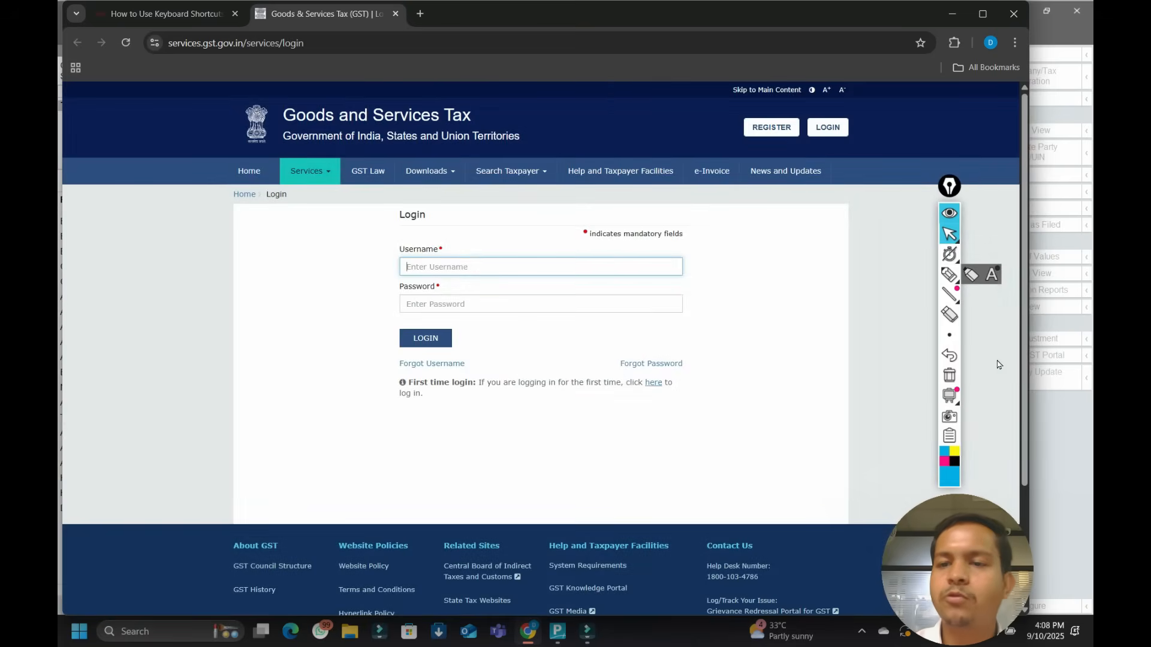
left_click(1013, 13)
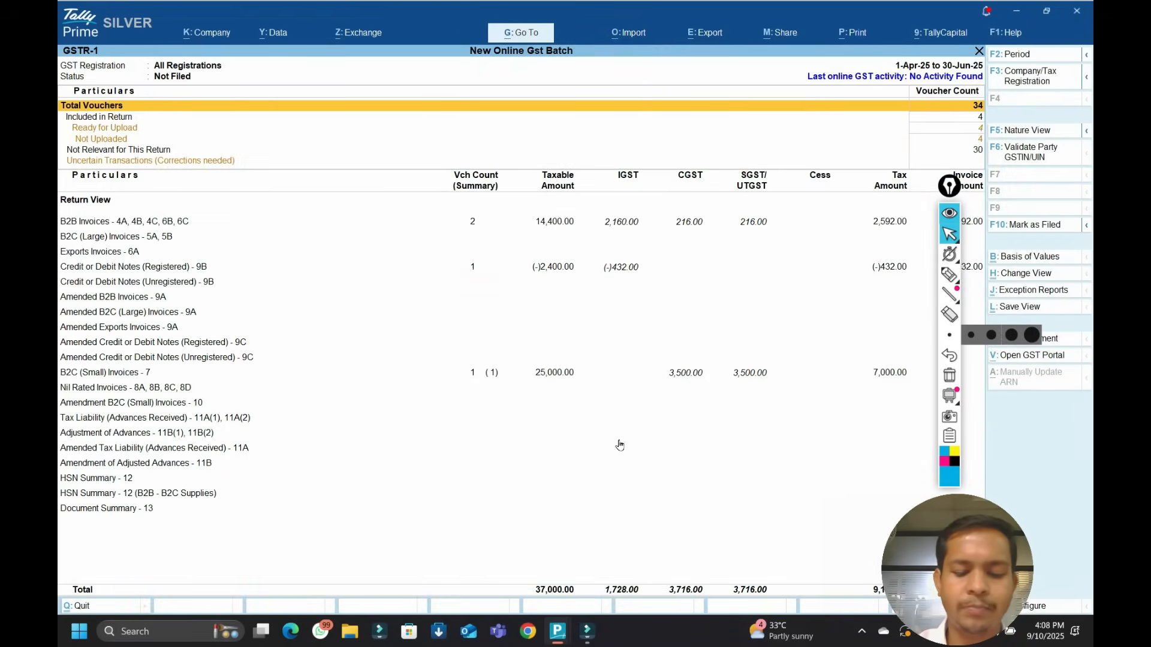
key("alt+j")
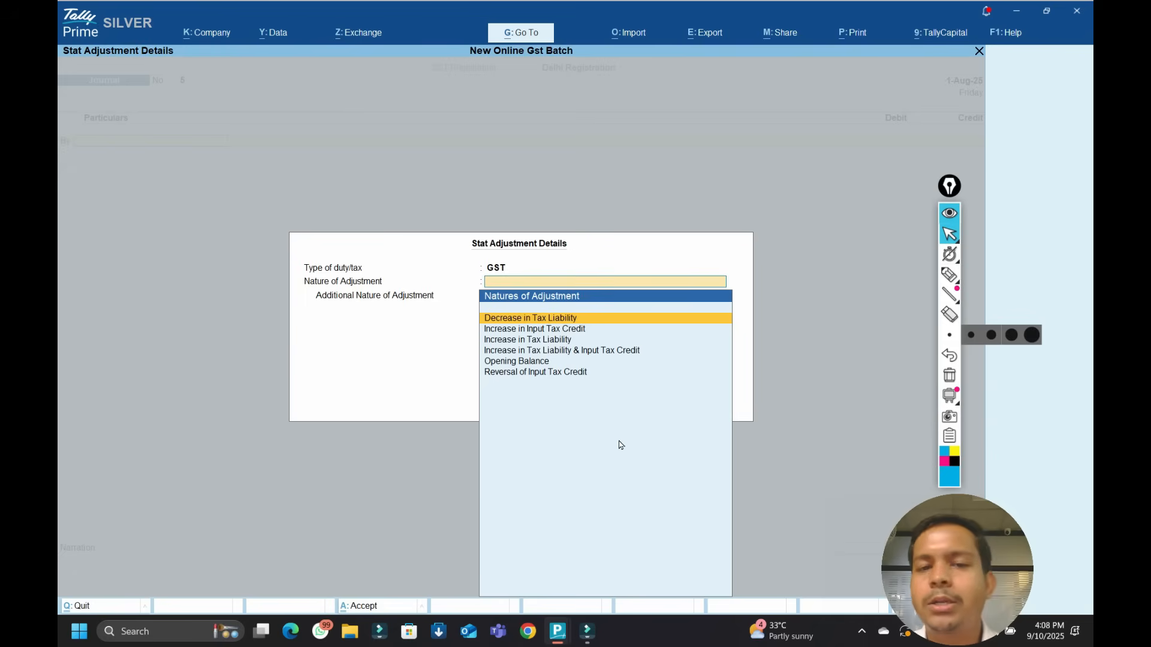
key("Escape")
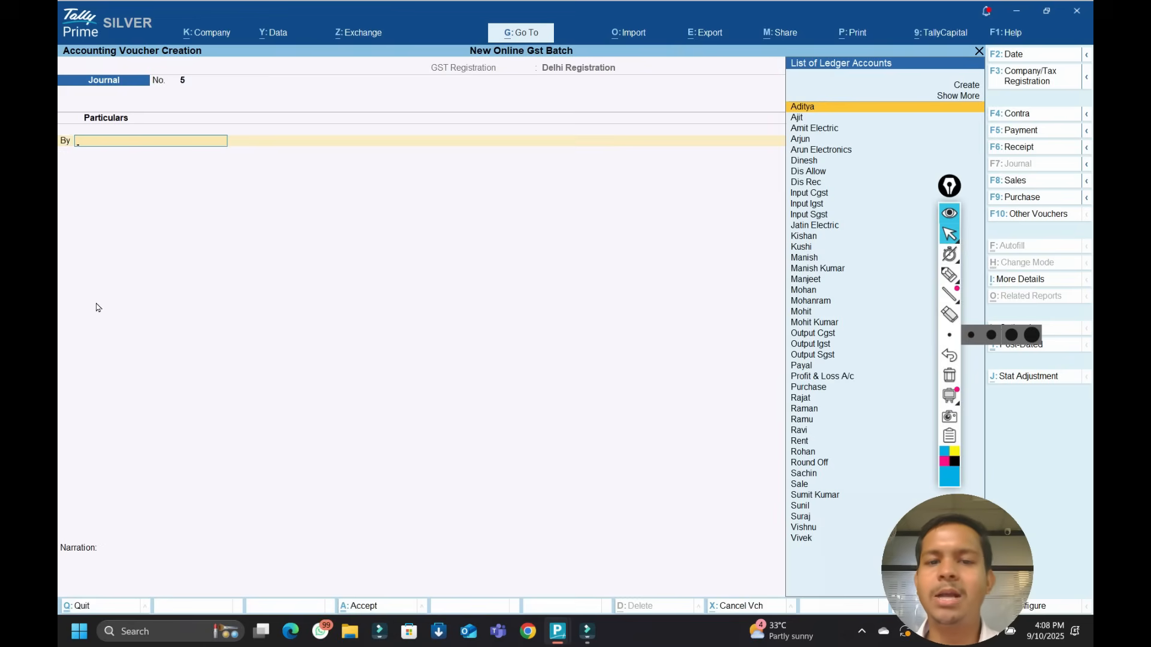
key("Escape")
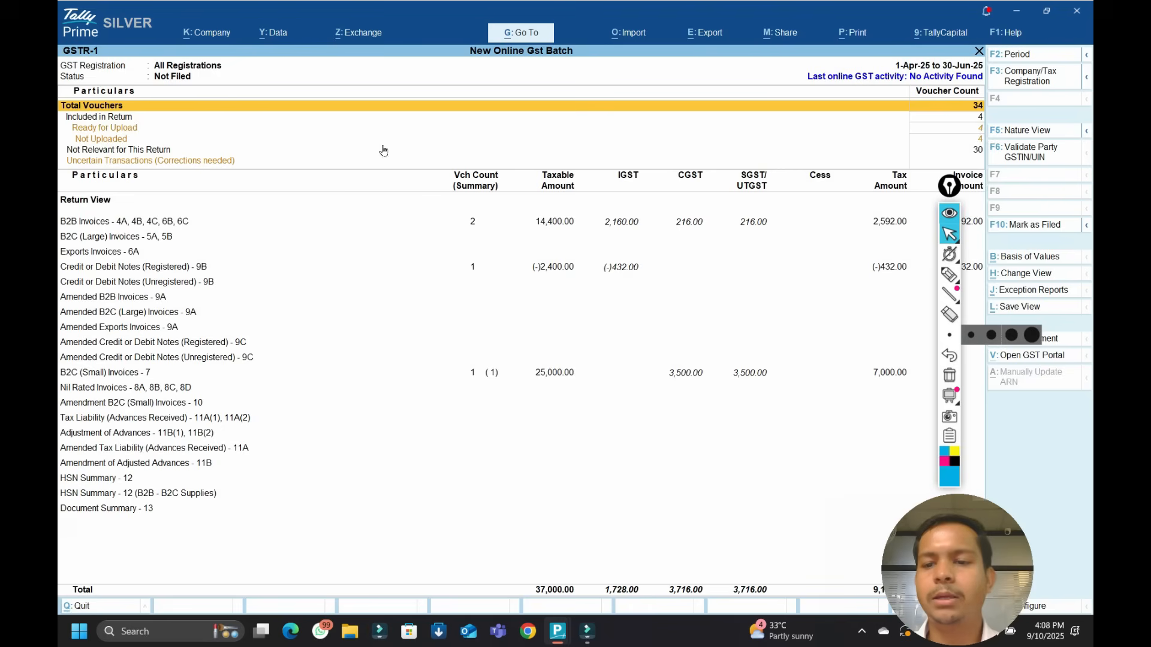
Check the GSTR-1 exception reports list and the Validate Party GSTIN/UIN report, and return to GSTR-1.
left_click(1008, 290)
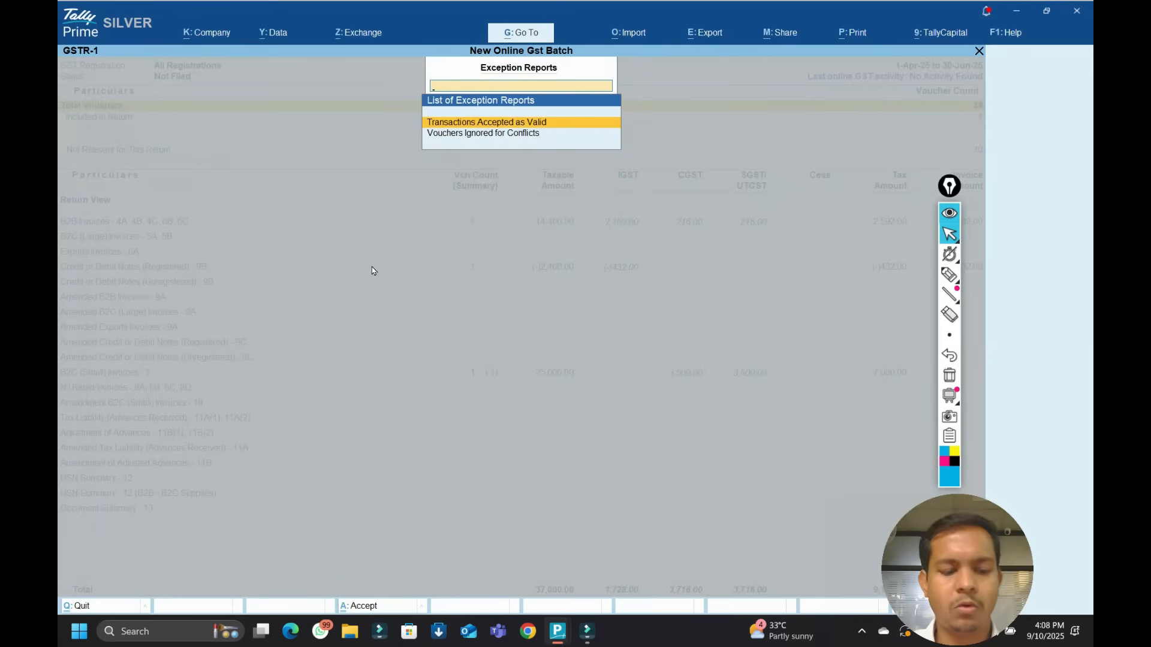
key("Escape")
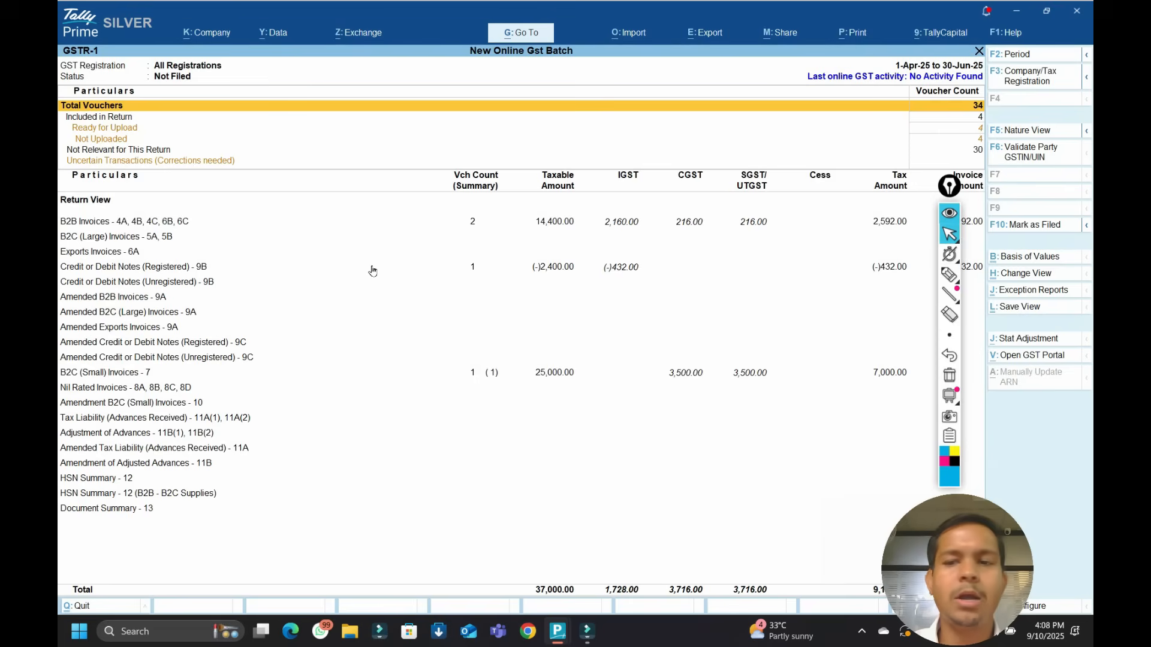
left_click(1031, 155)
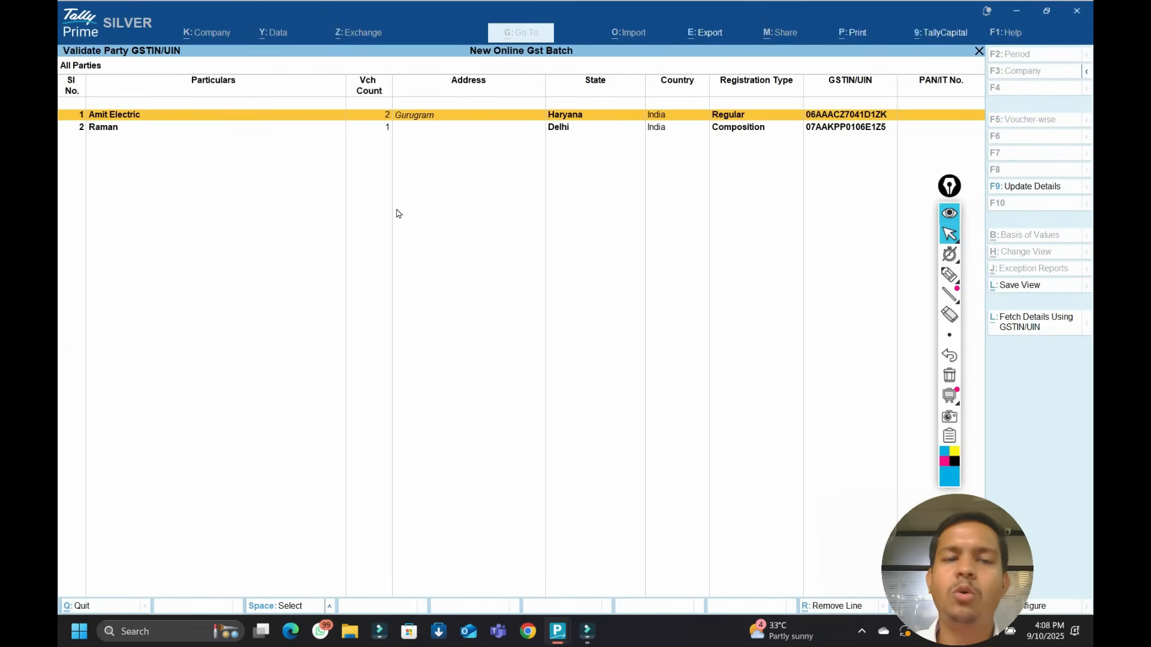
key("Escape")
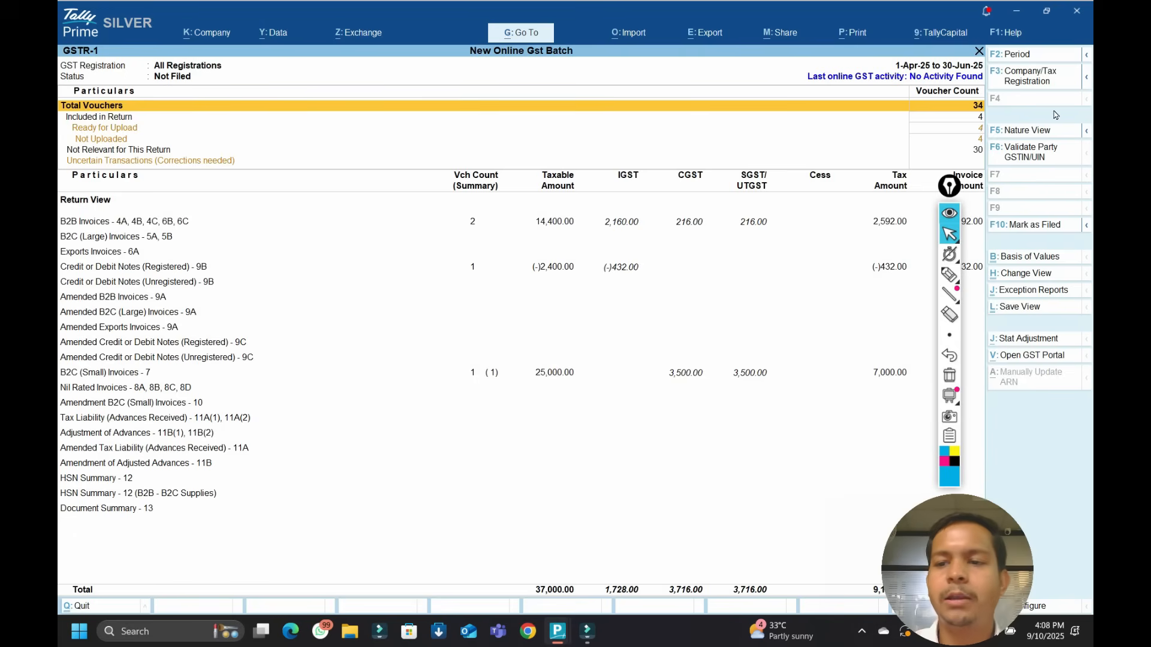
Examine the GSTR-1 figures in Nature View and restore the Return View.
left_click(1027, 130)
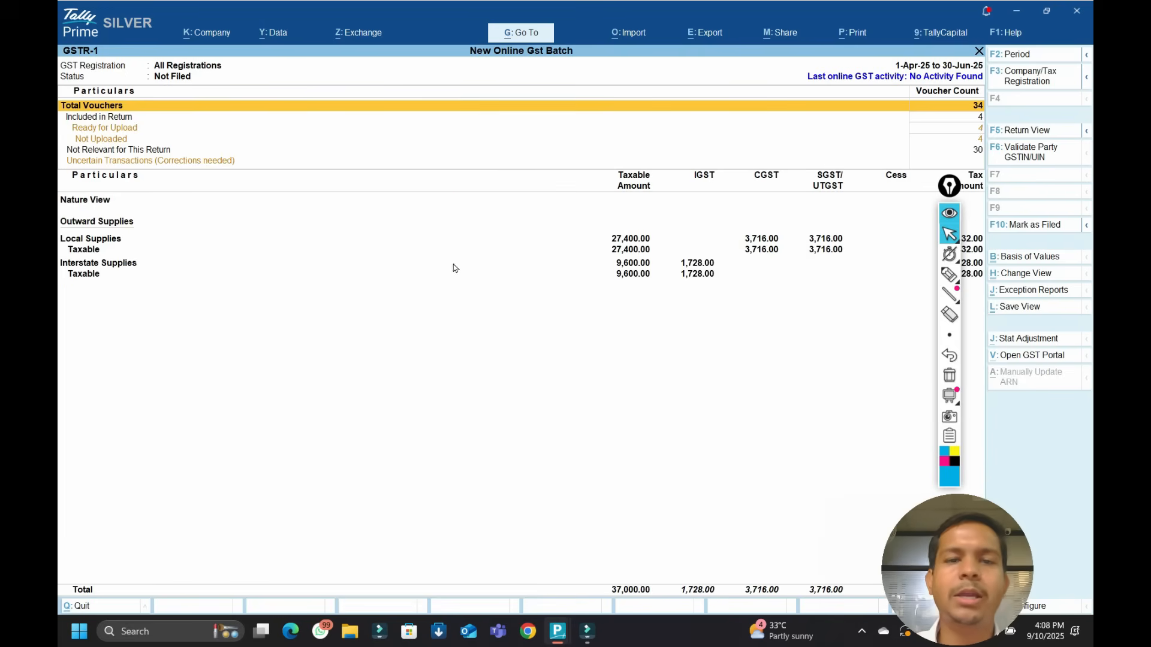
left_click(1017, 132)
left_click(1017, 132)
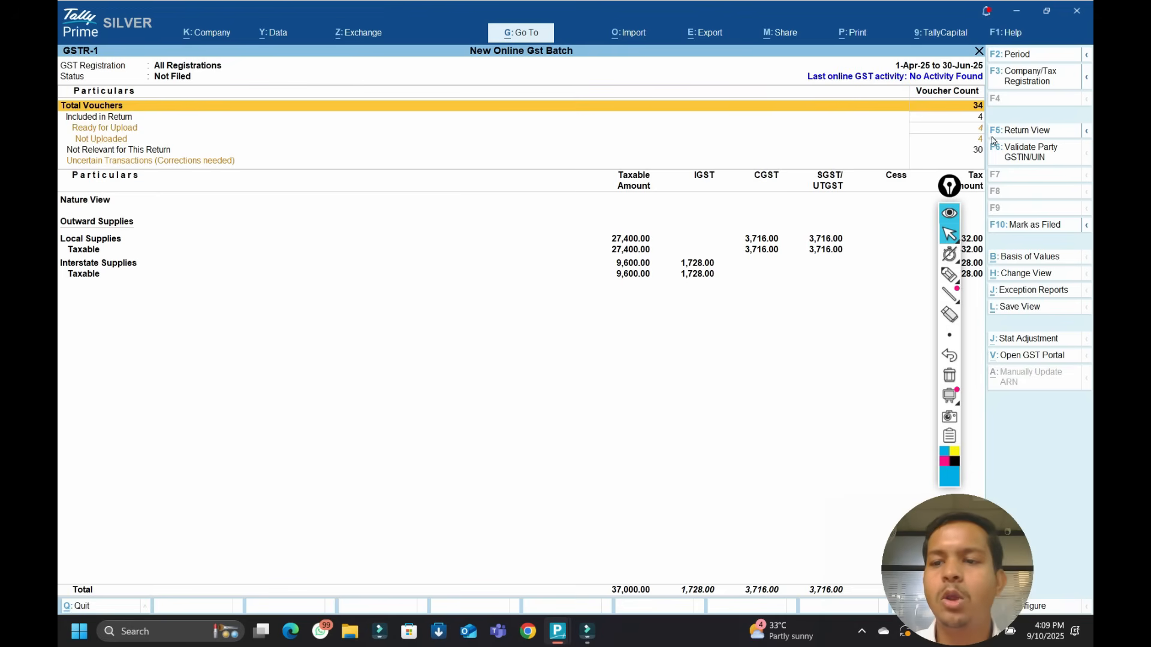
left_click(1024, 133)
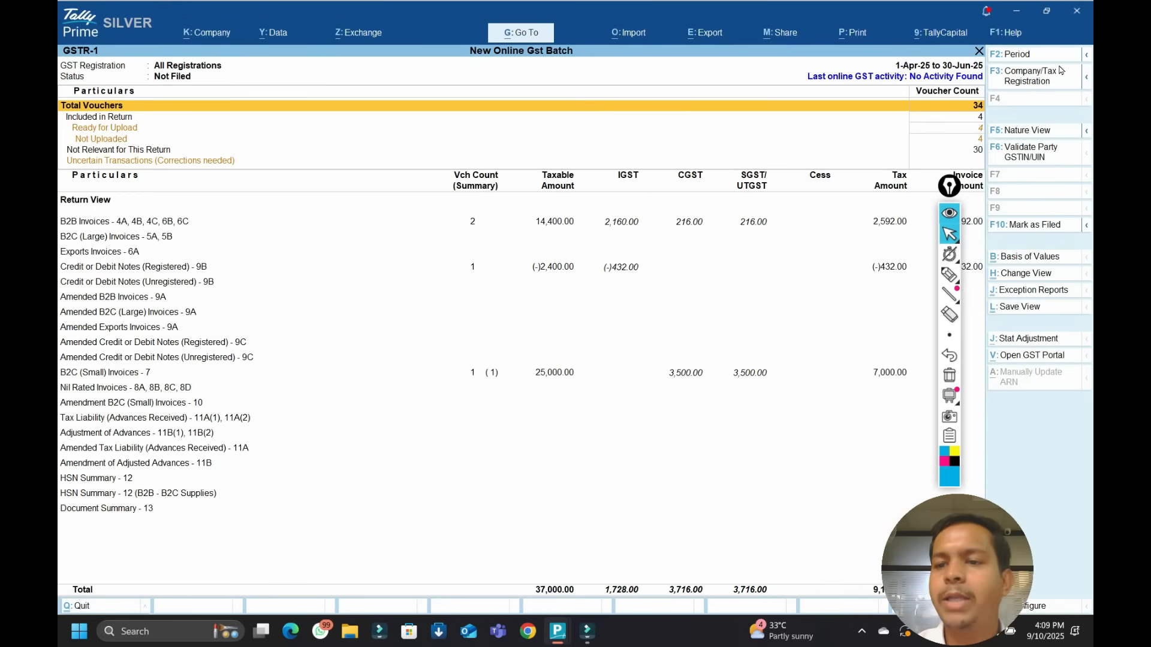
View the company and tax registration list, keep New Online Gst Batch, and leave GSTR-1 for Display More Reports.
left_click(1073, 82)
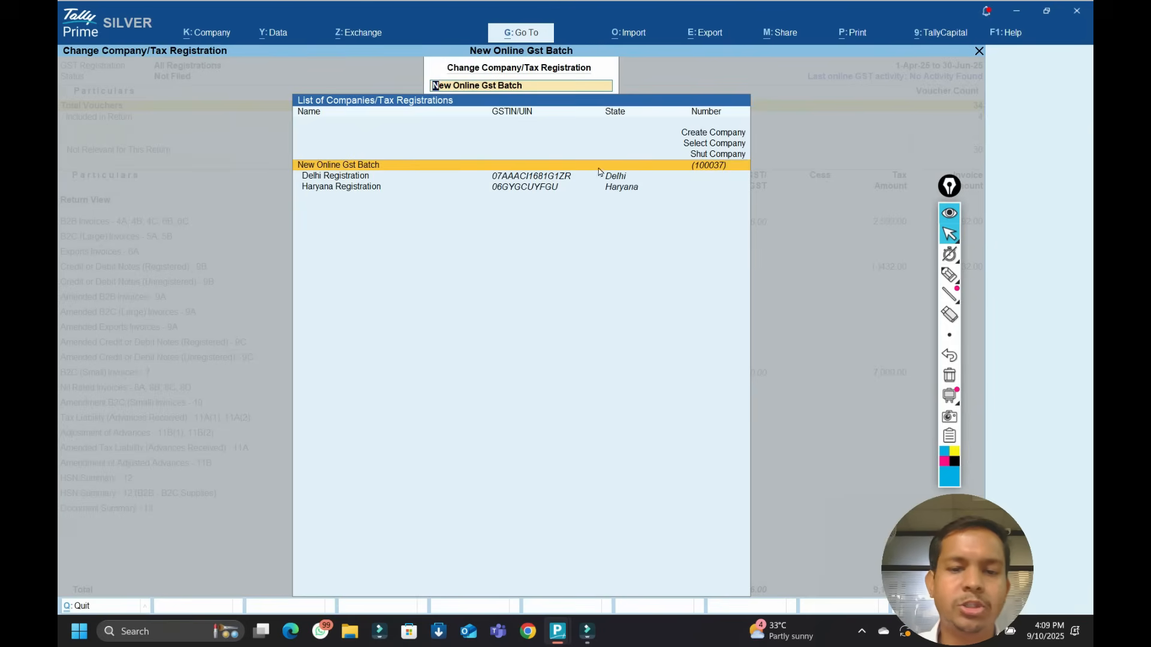
key("Return")
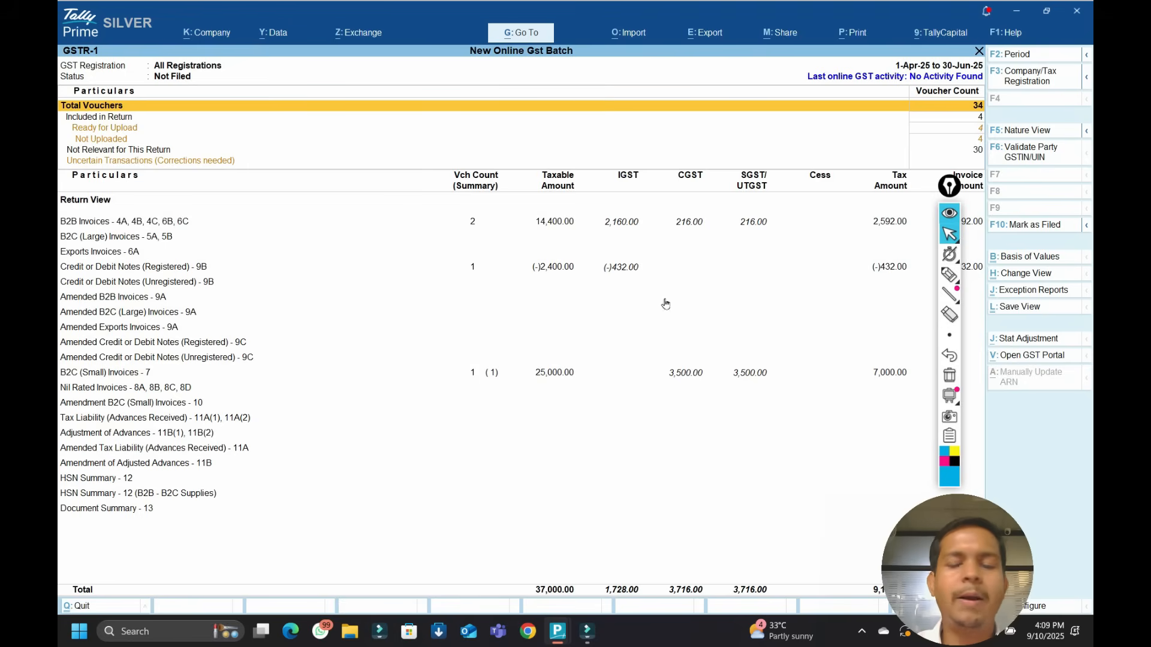
key("Escape")
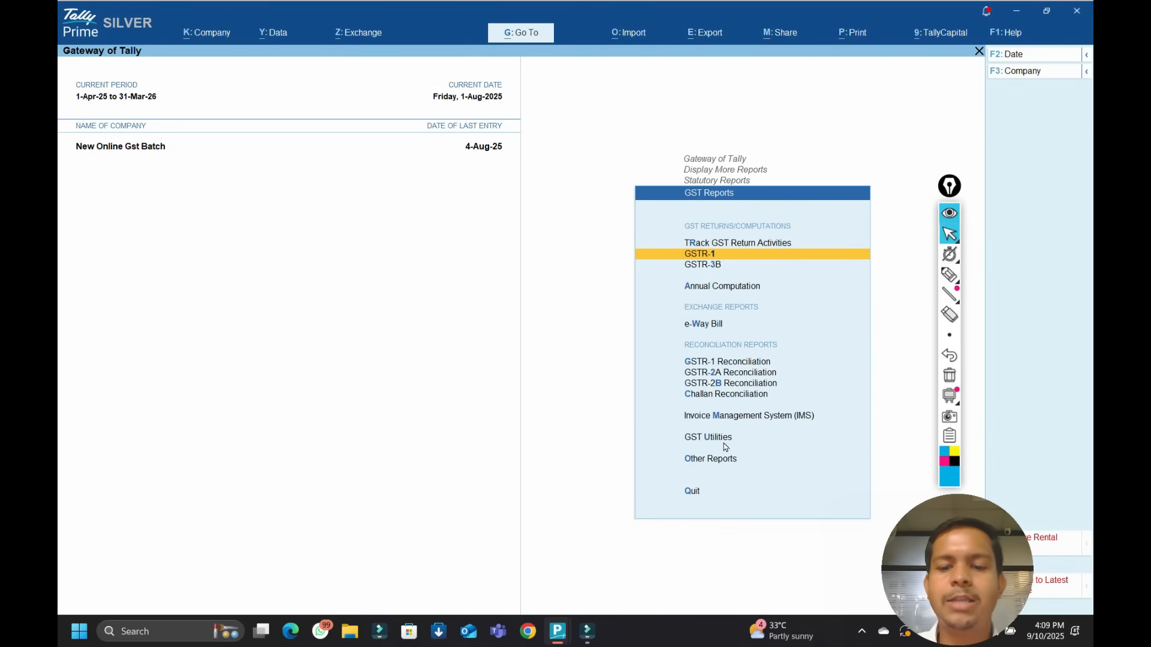
key("Escape")
key("Escape")
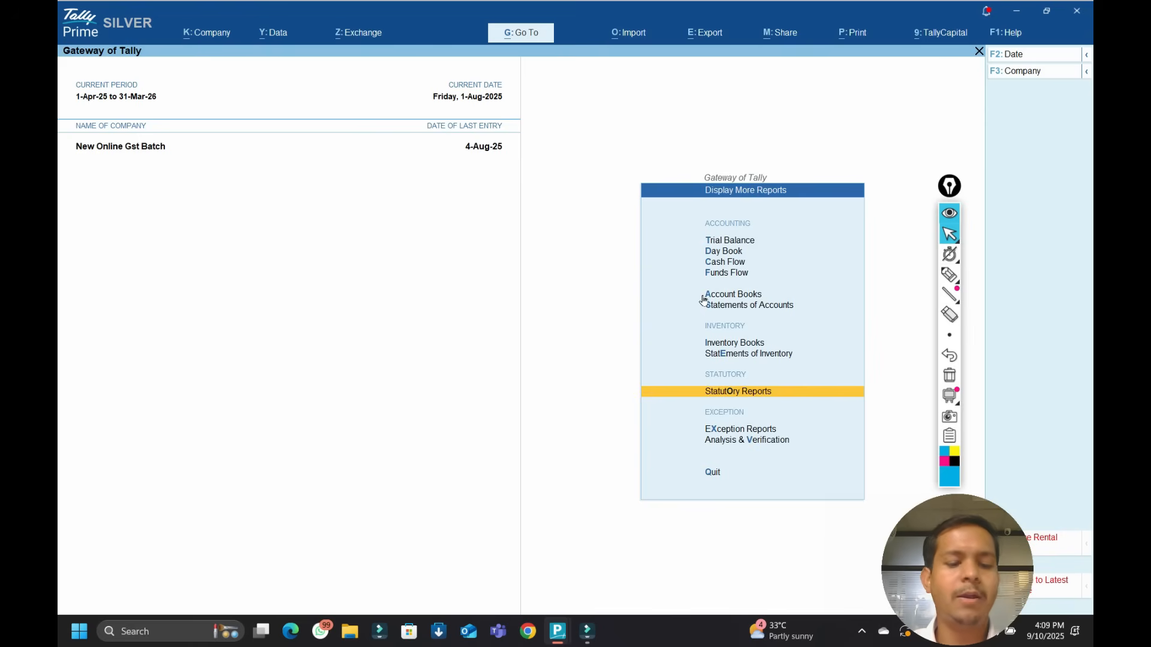
key("Up")
key("Up")
key("Escape")
key("Down")
key("Up")
key("Up")
key("Down")
key("Return")
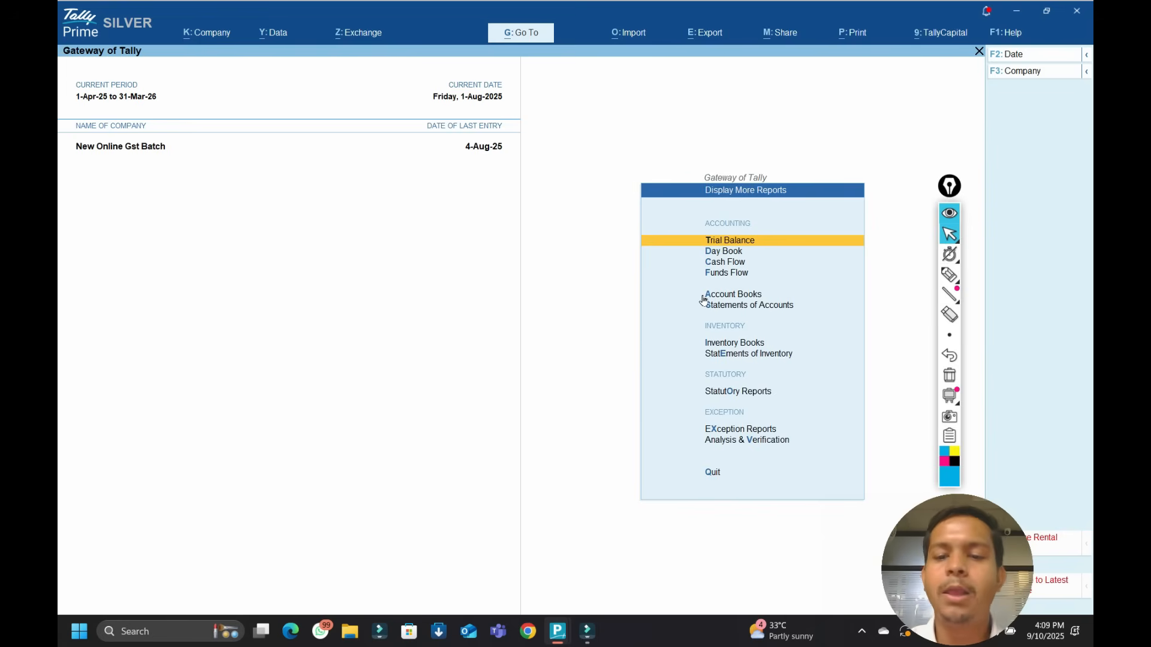
key("Escape")
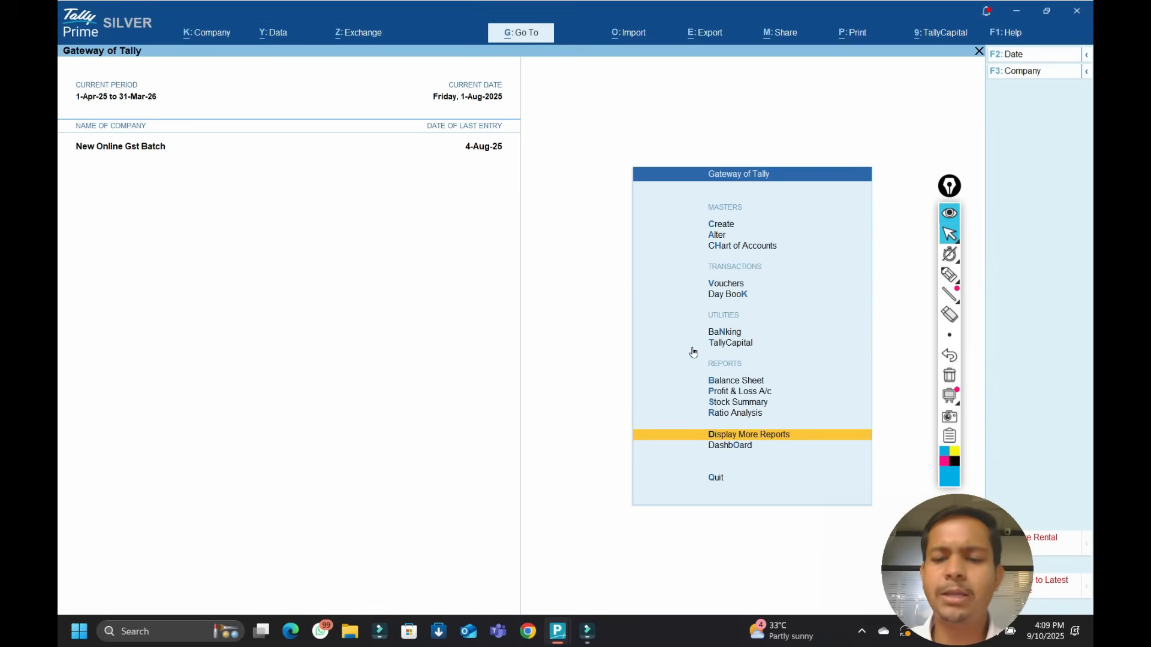
key("Up")
key("Up")
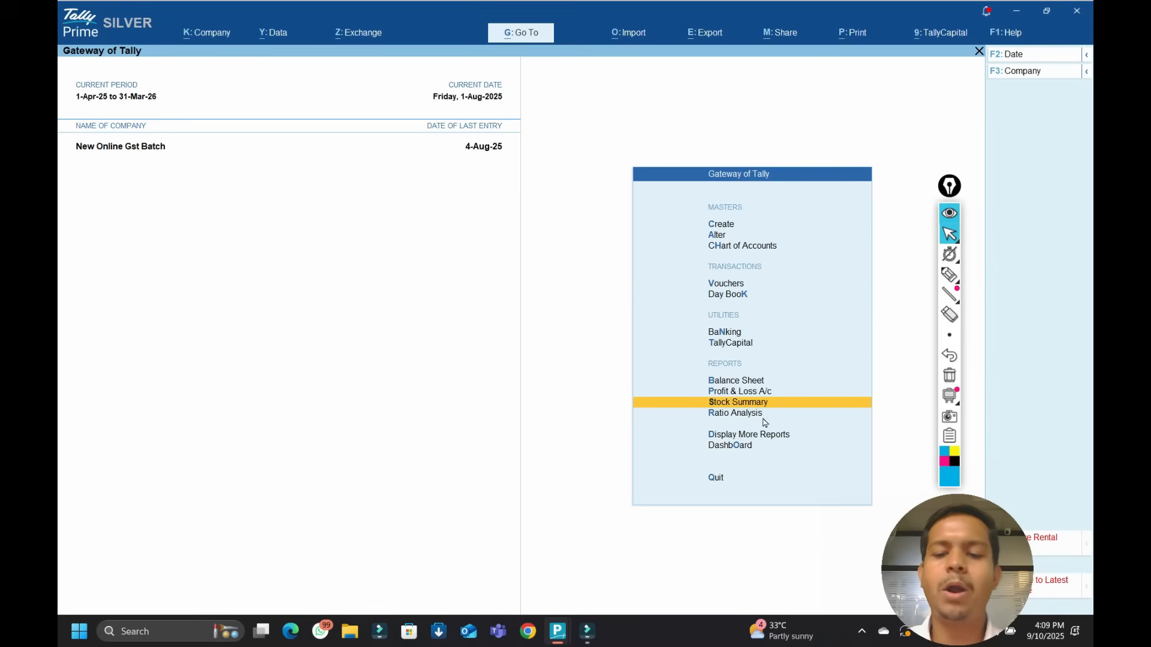
View the Outstandings options under Statements of Accounts in Display More Reports and return to the Gateway of Tally.
key("d")
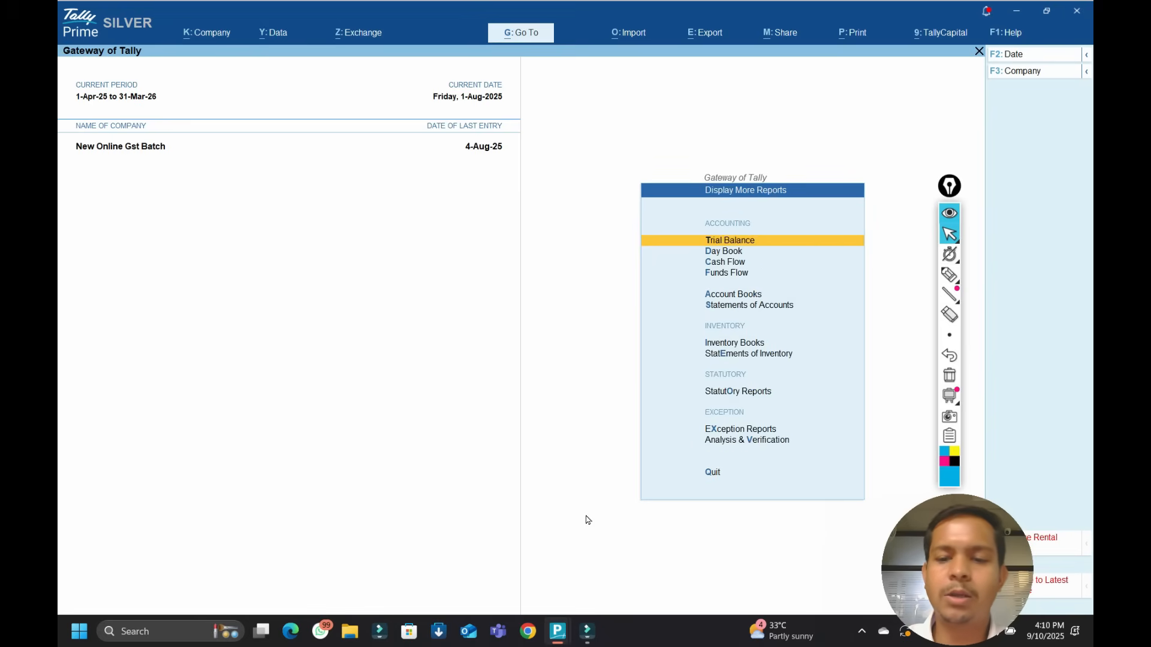
key("s")
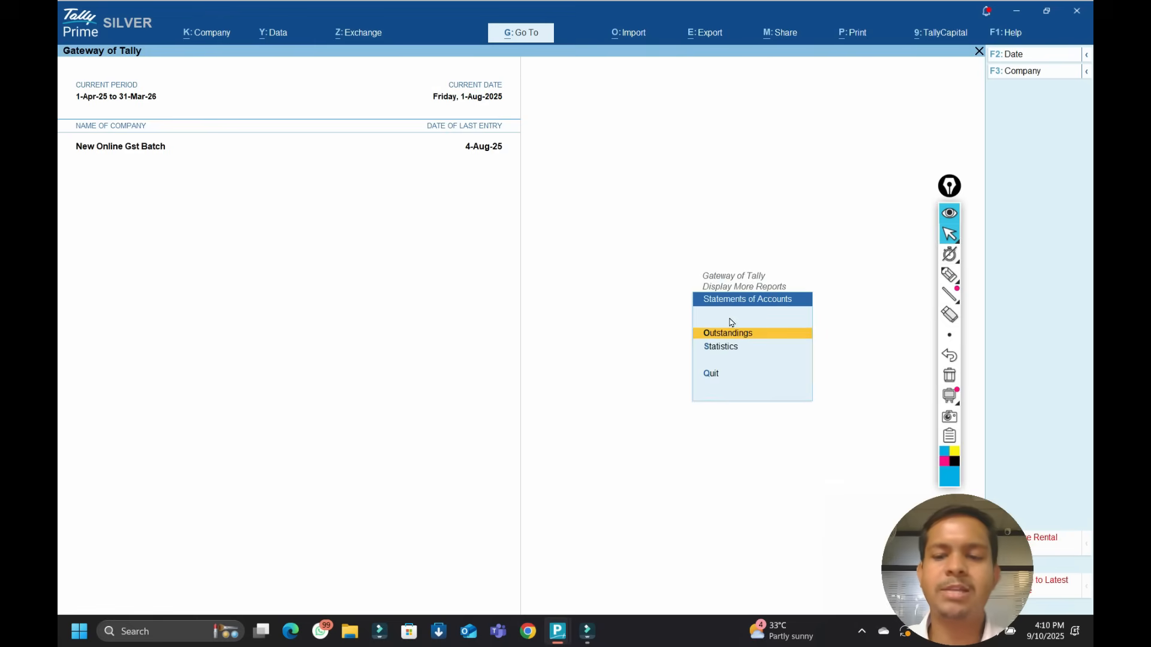
key("o")
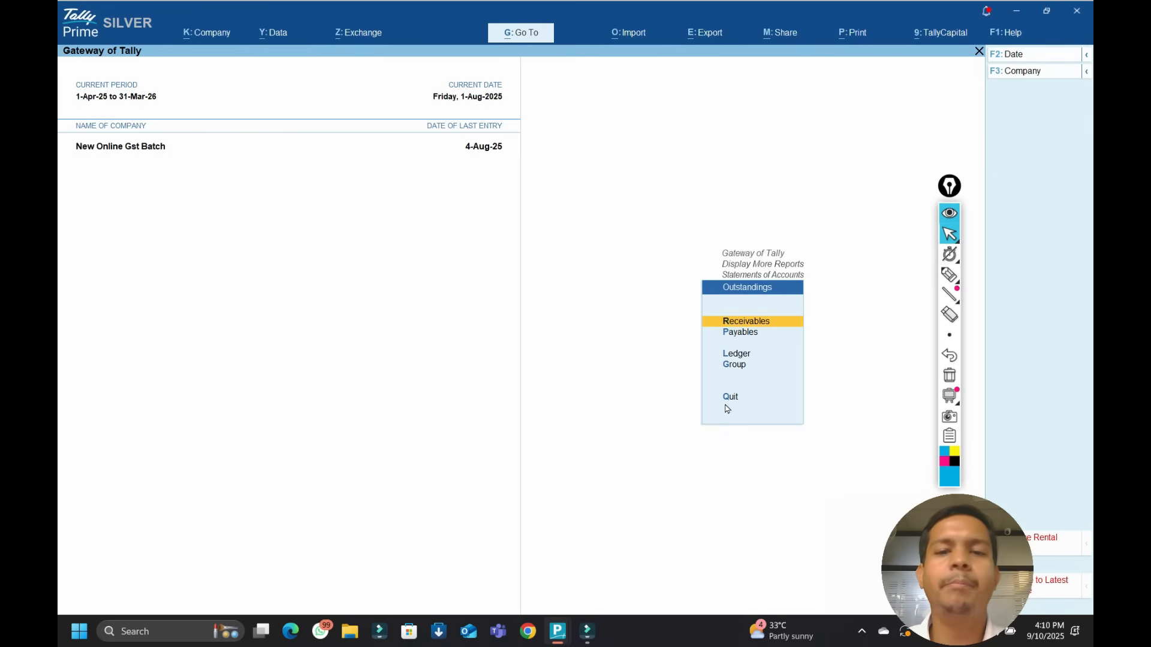
key("Escape")
key("Escape")
key("Escape")
key("Escape")
key("Escape")
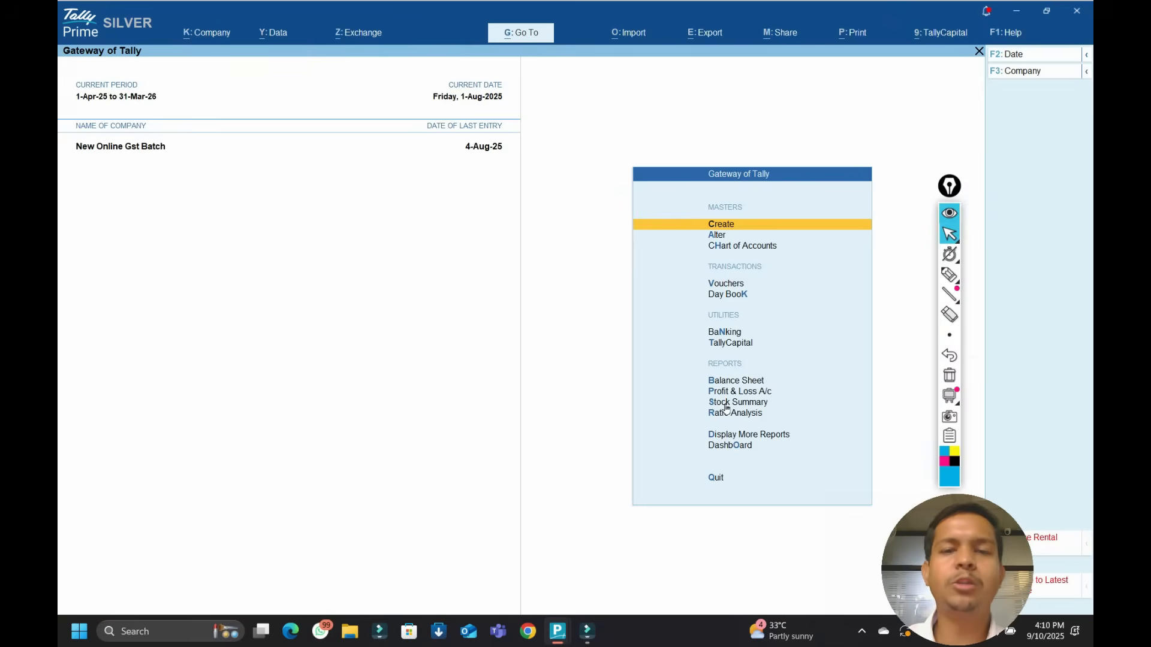
Set Maintain Payroll to Yes in the company features and accept the change.
key("d")
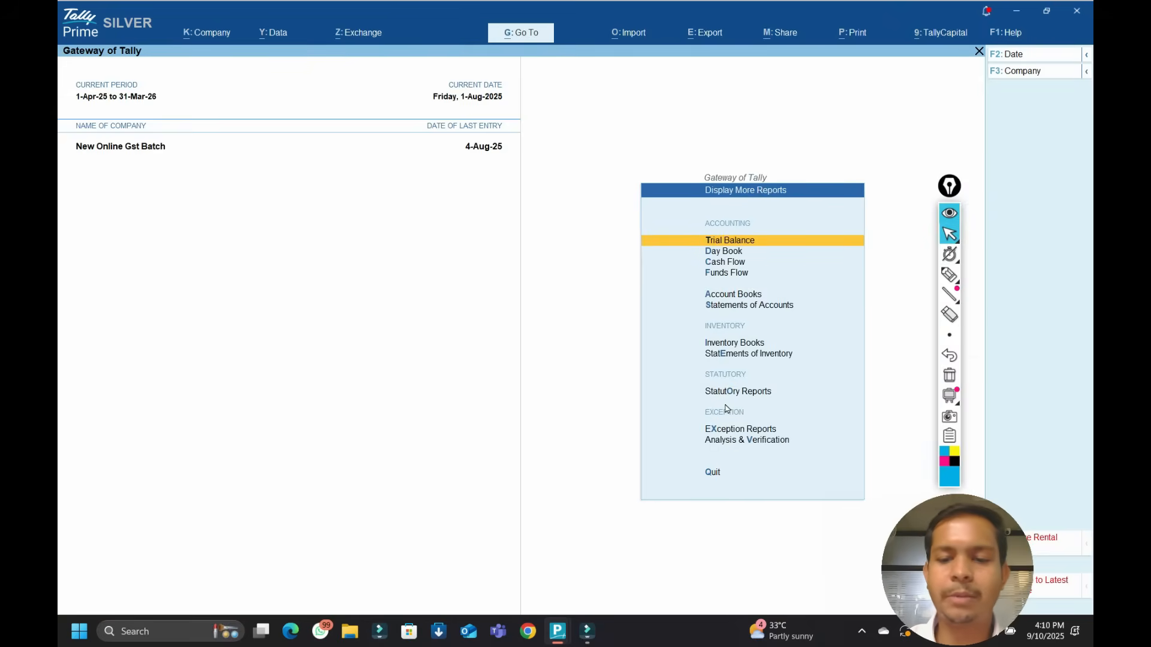
key("o")
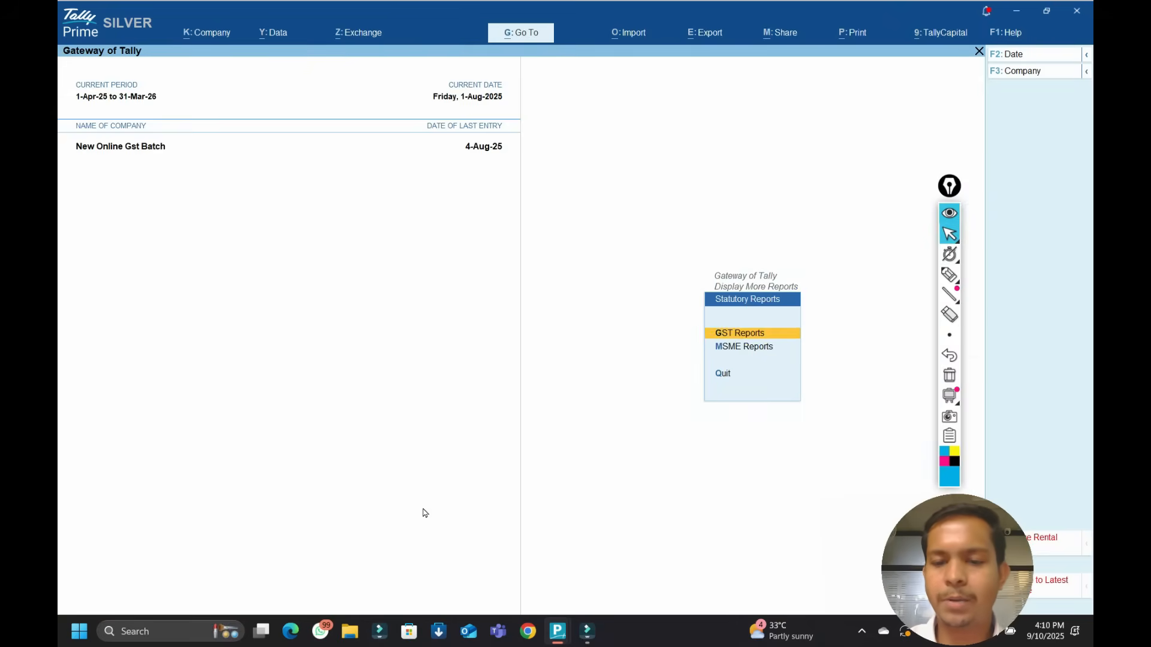
key("F11")
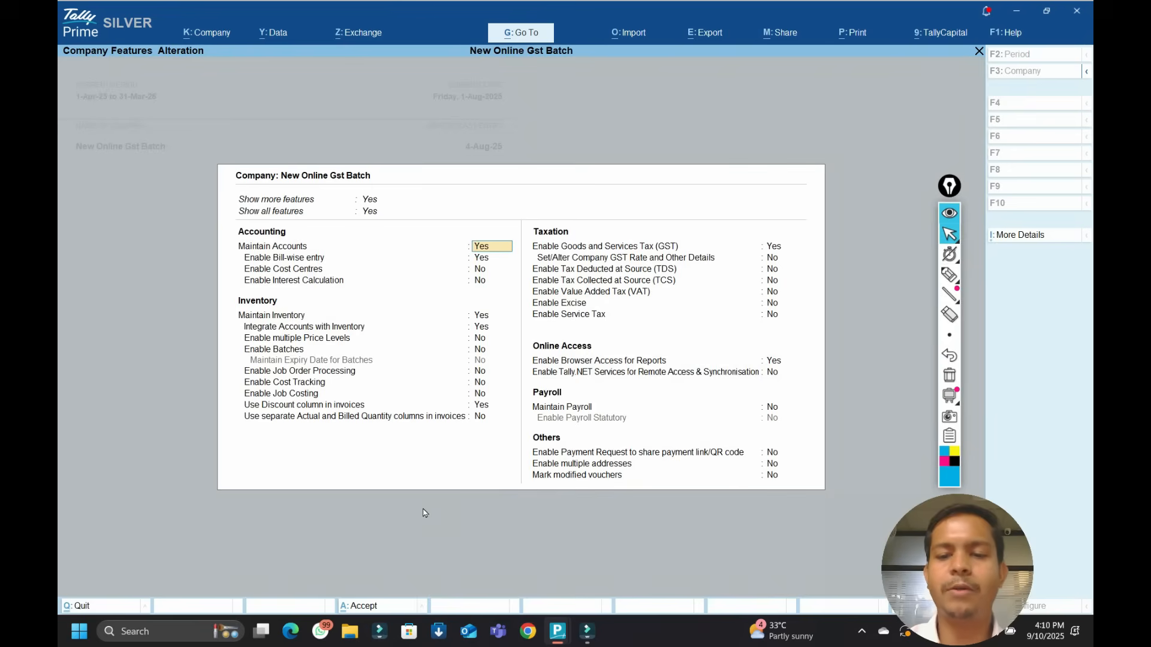
left_click(772, 407)
key("ctrl+a")
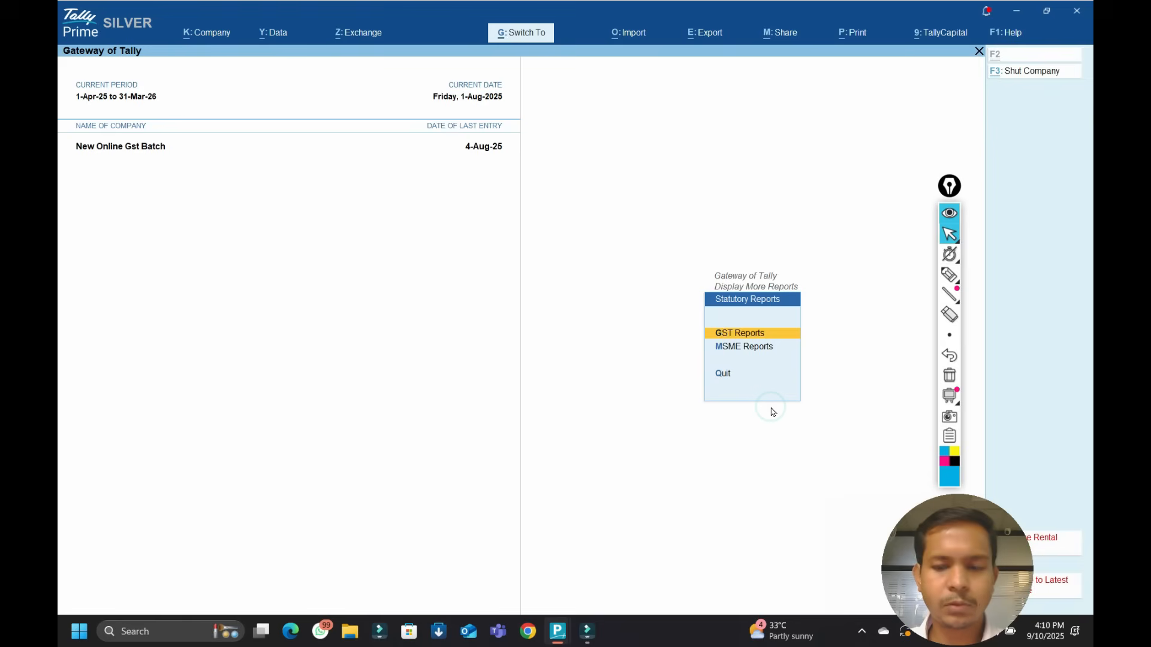
Review the Payroll Reports list in Display More Reports and return to the Gateway of Tally.
key("Escape")
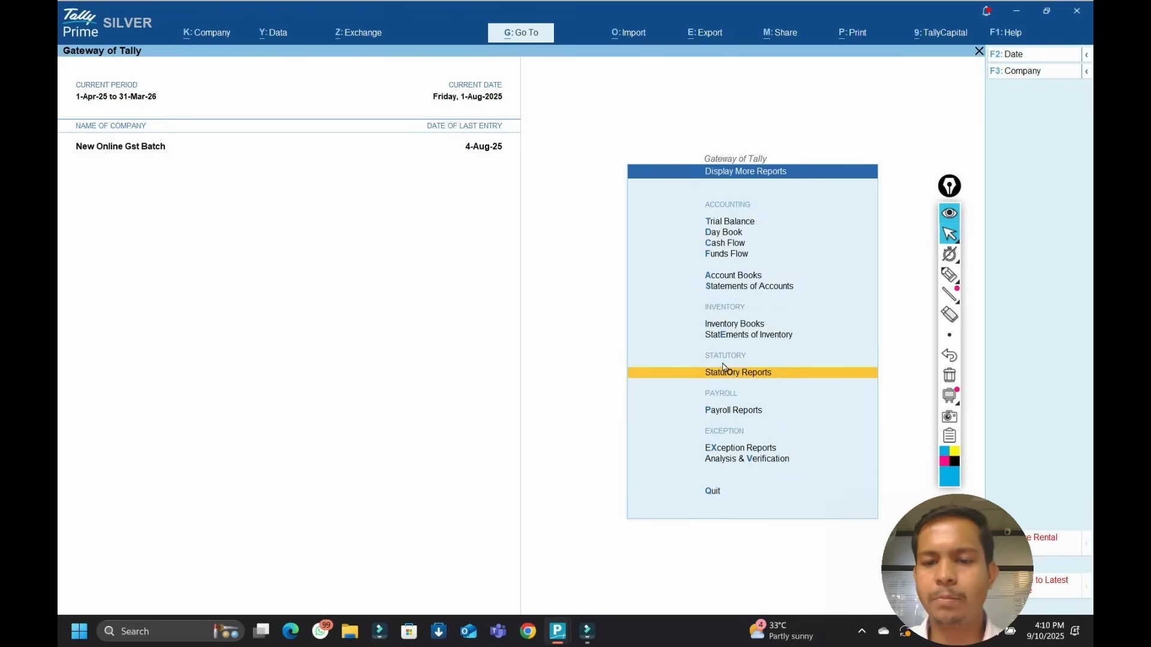
left_click(731, 380)
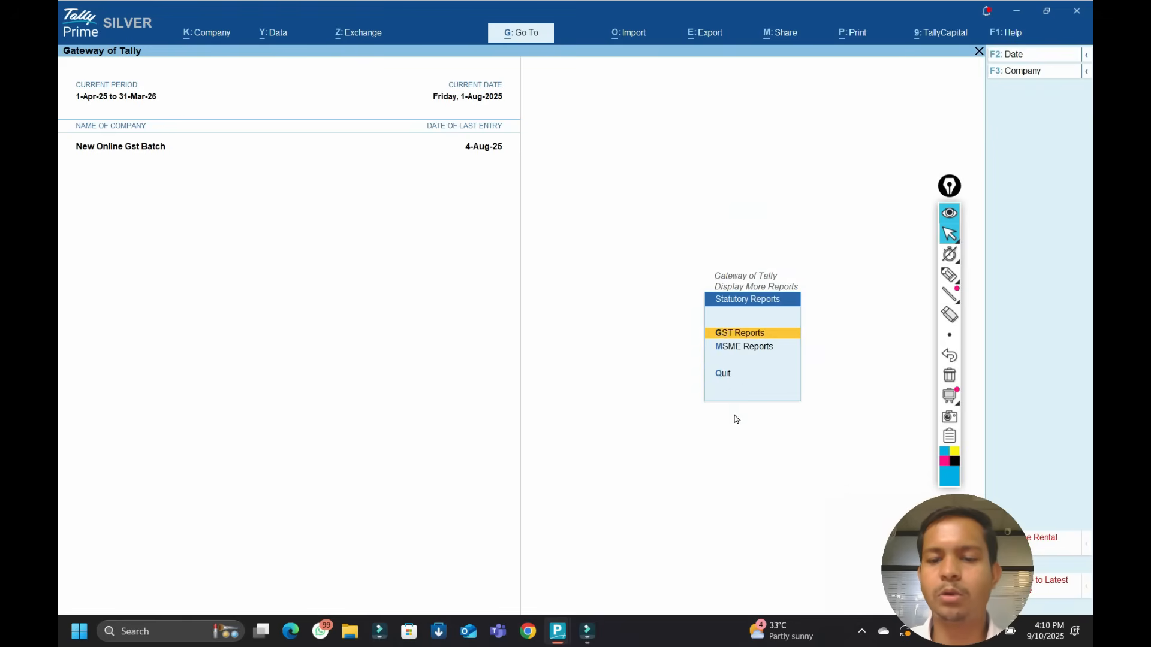
key("Escape")
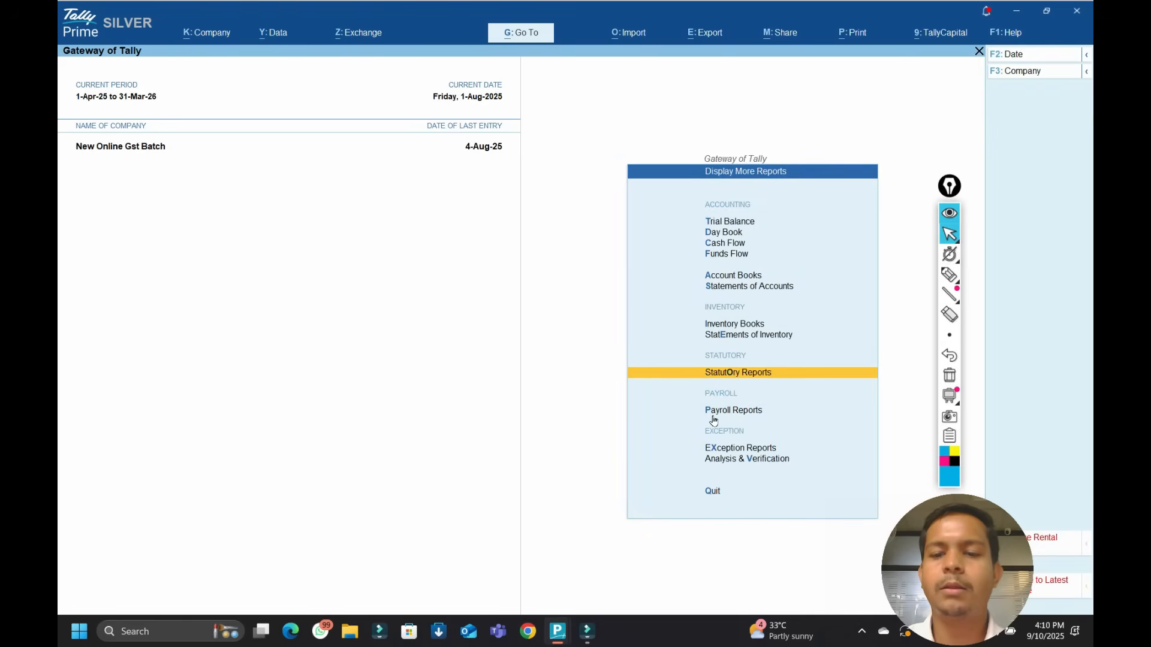
key("Escape")
key("Return")
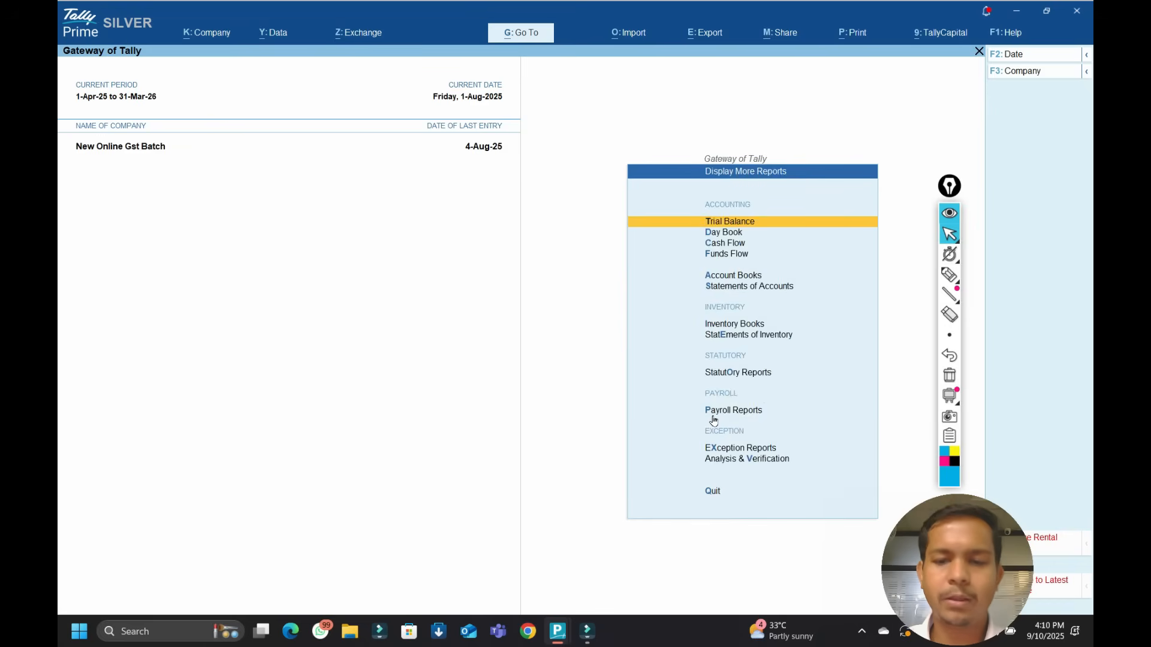
left_click(706, 414)
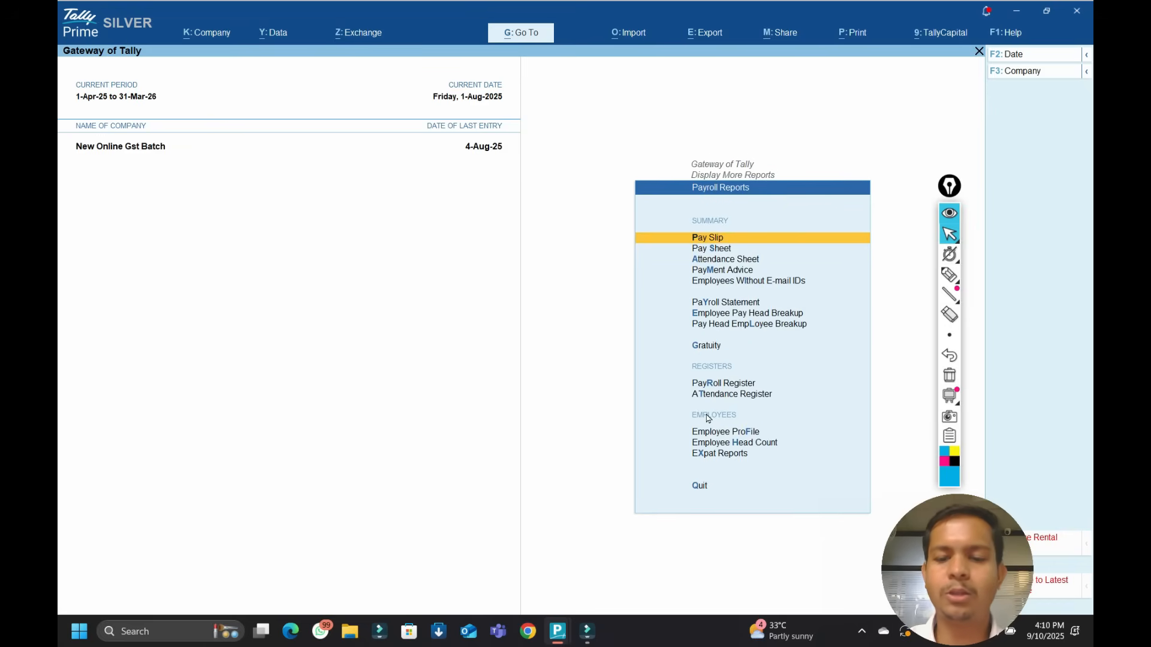
key("Escape")
key("Escape")
key("Escape")
key("Escape")
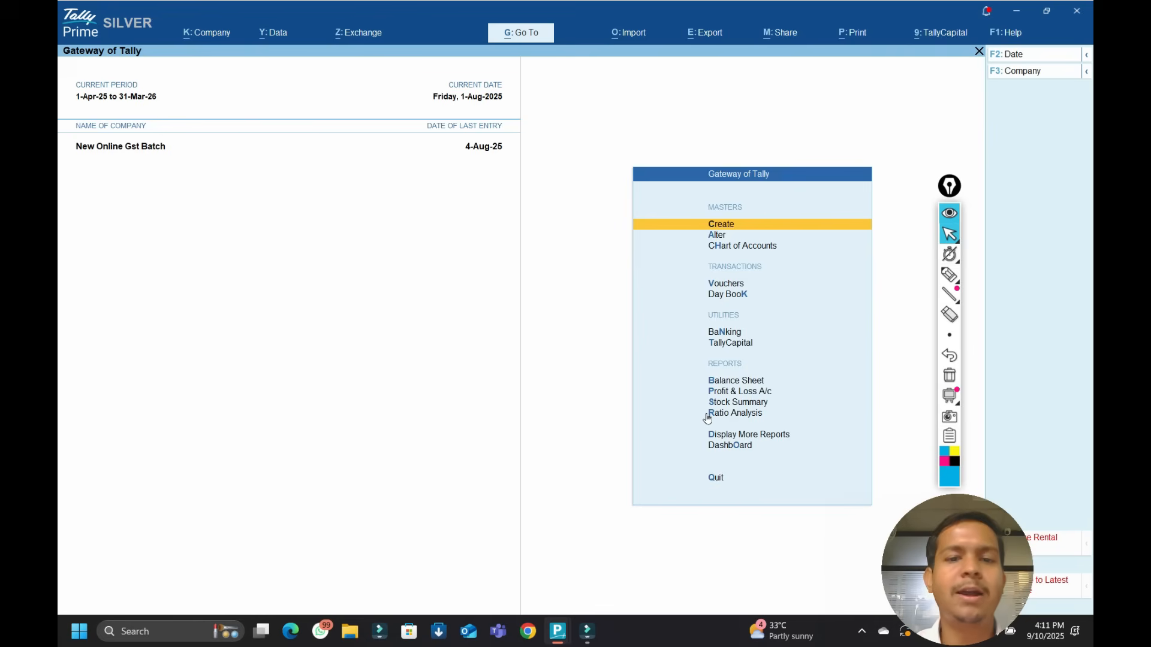
left_click_drag(867, 575, 876, 498)
left_click(861, 634)
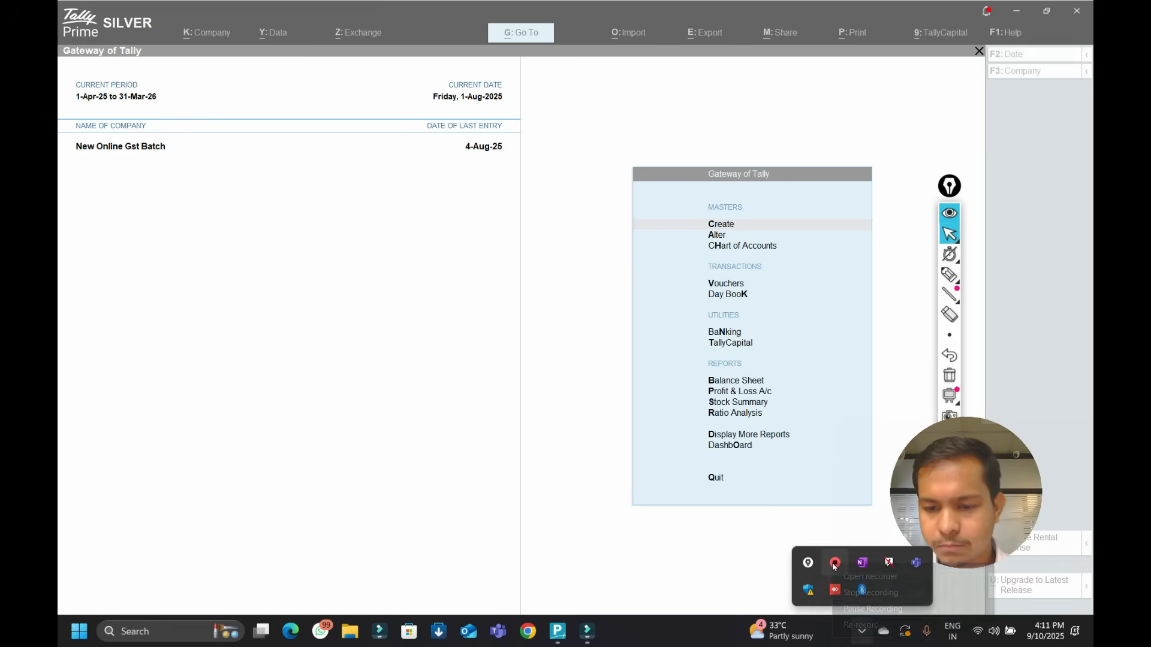